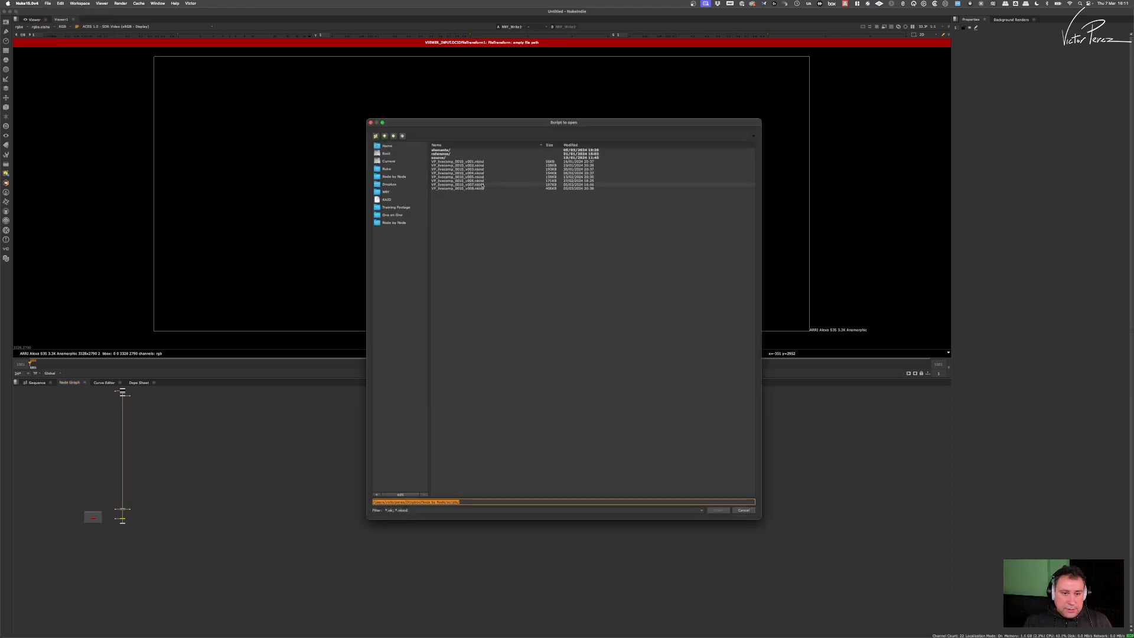
# Step: Open the VP_livecomp_0010_v008 script and save it as a new version, v009
pyautogui.click(473, 188)
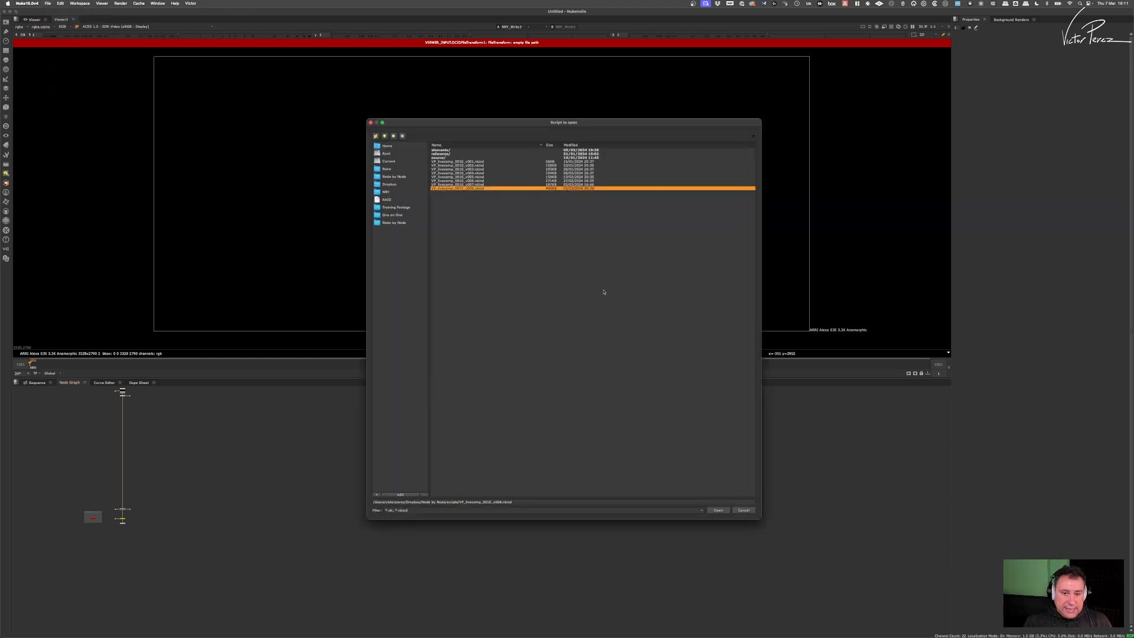
pyautogui.click(718, 511)
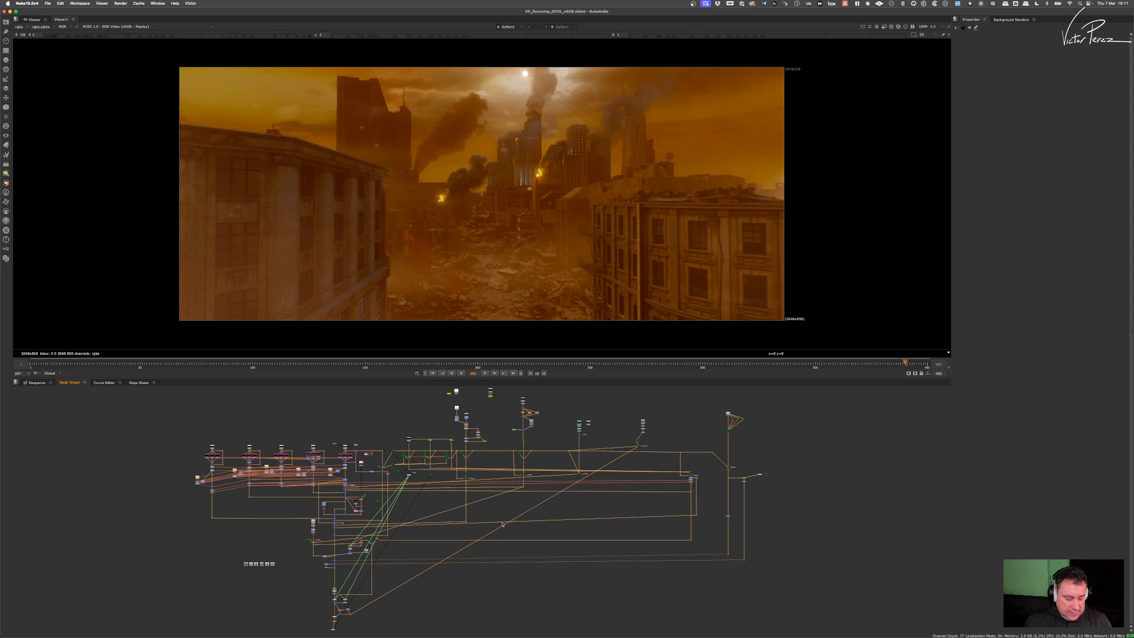
pyautogui.press('super+shift+s')
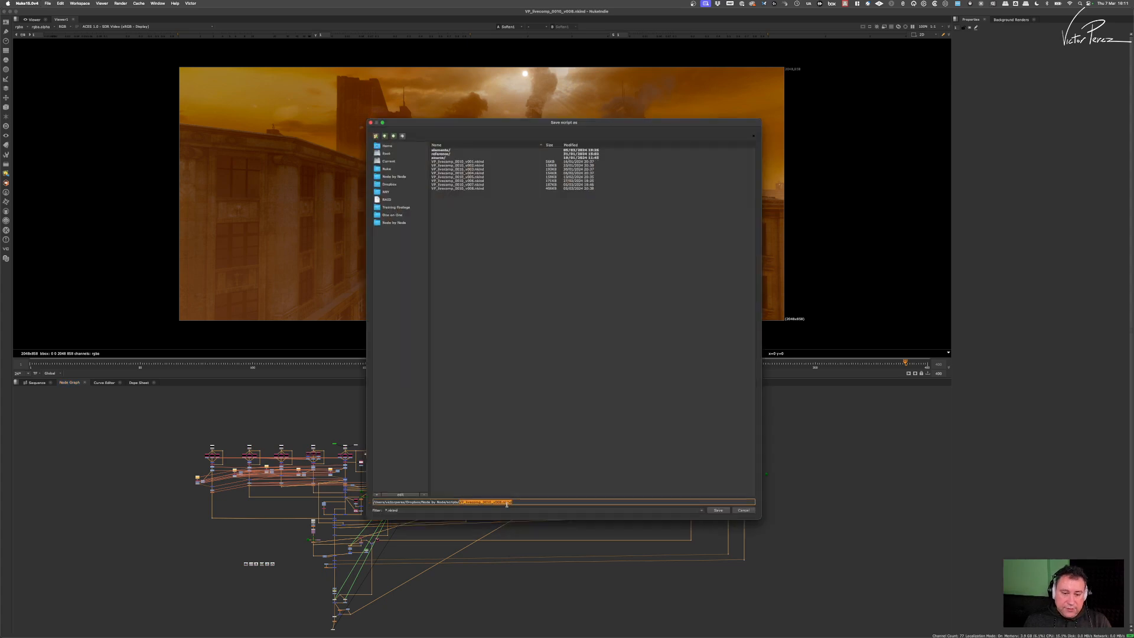
pyautogui.click(500, 502)
pyautogui.press('BackSpace')
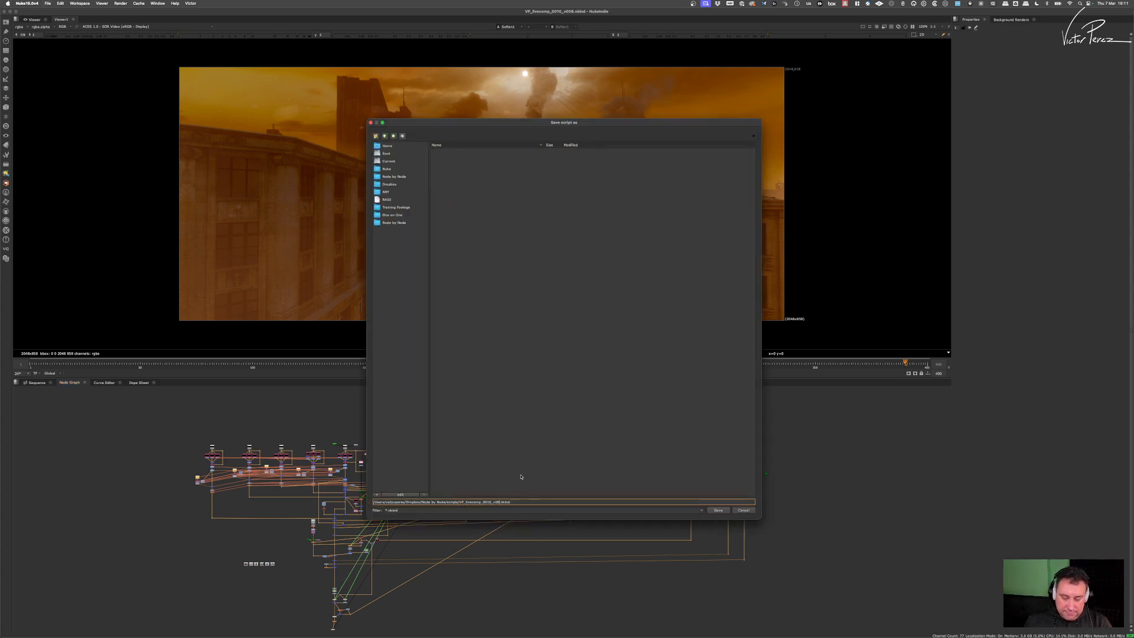
pyautogui.write('9')
pyautogui.press('Return')
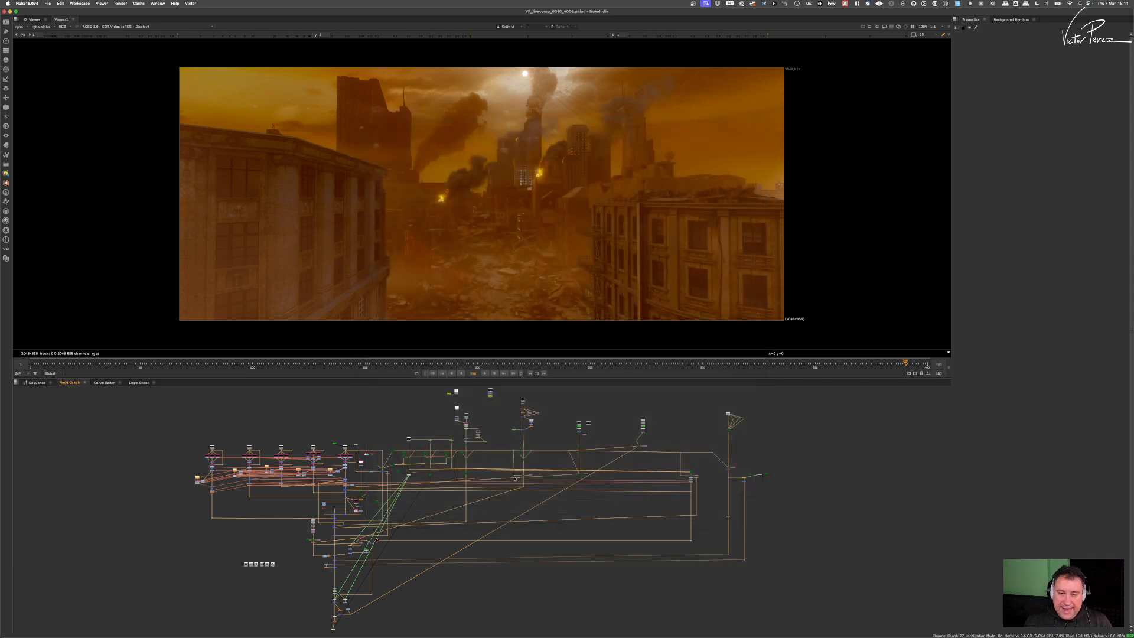
# Step: Examine the ruined-city comp at several frames from mid-shot through to the end of the shot
pyautogui.click(424, 363)
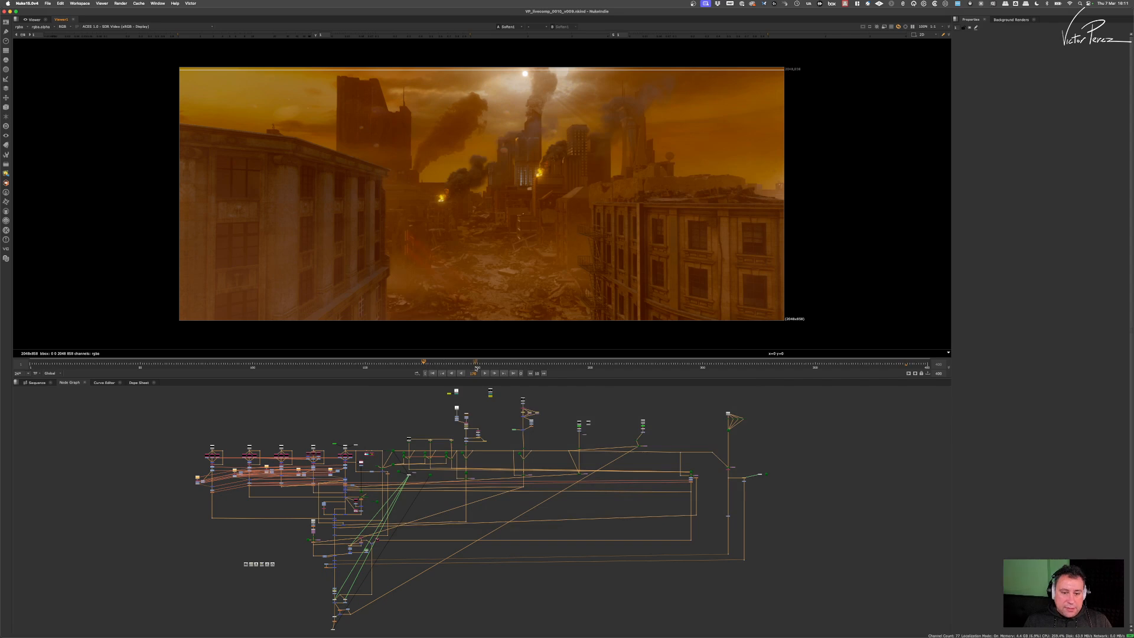
pyautogui.click(615, 364)
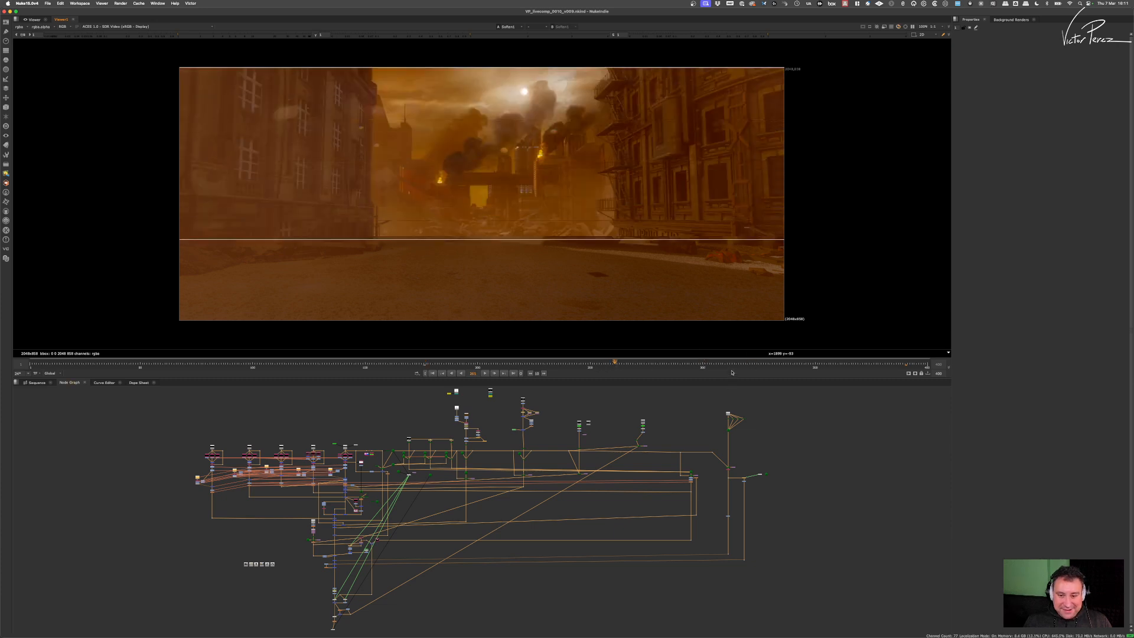
pyautogui.click(749, 364)
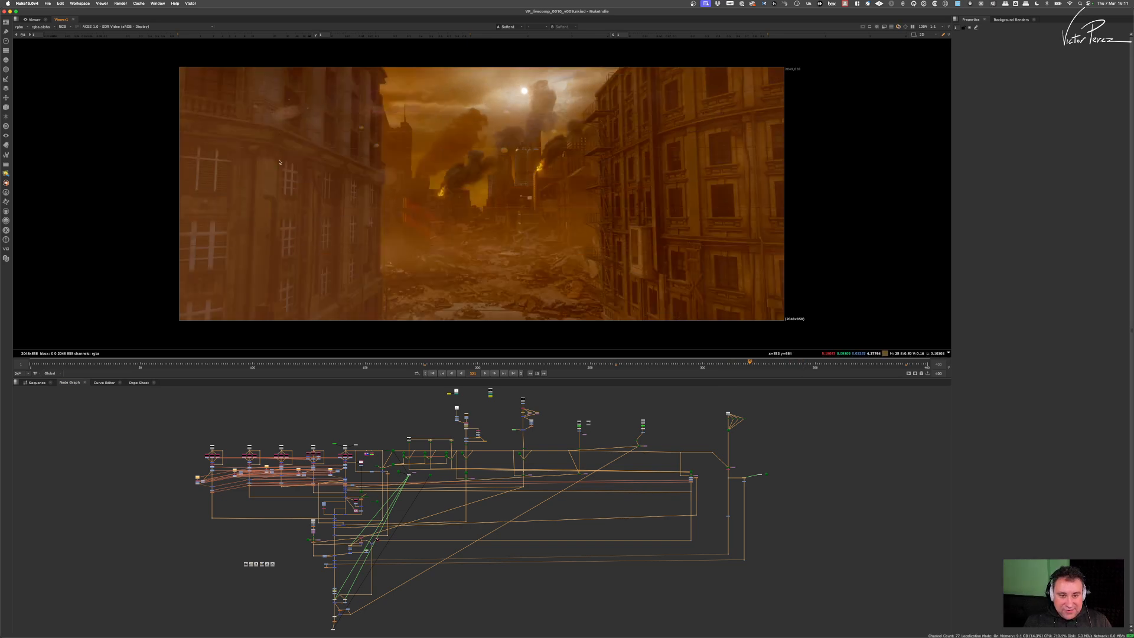
pyautogui.click(821, 364)
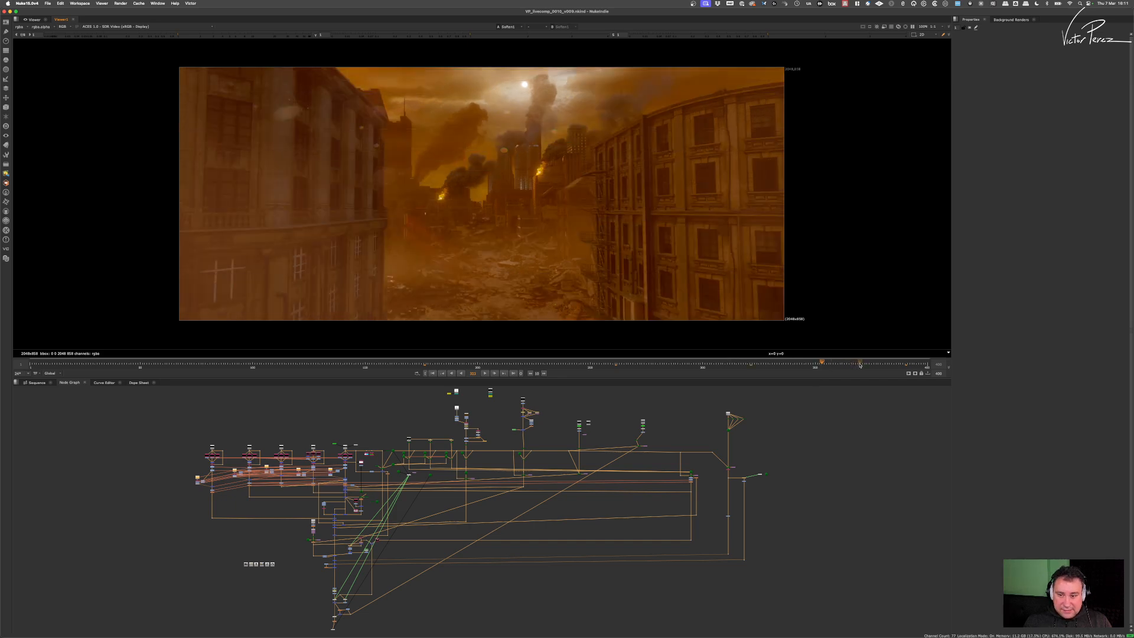
pyautogui.click(865, 364)
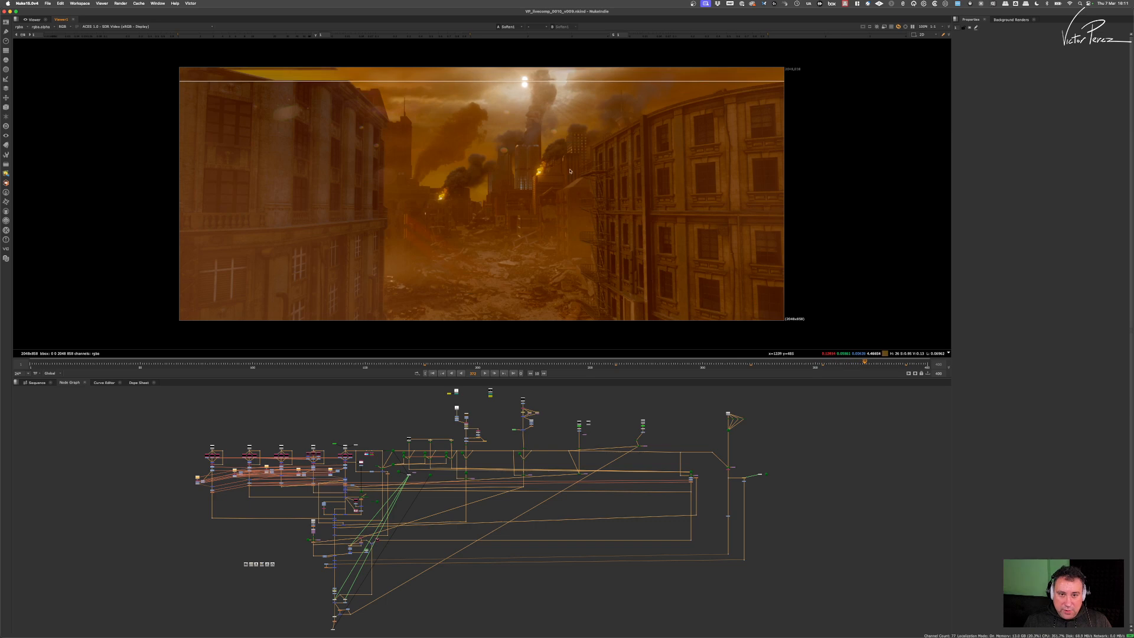
pyautogui.click(887, 364)
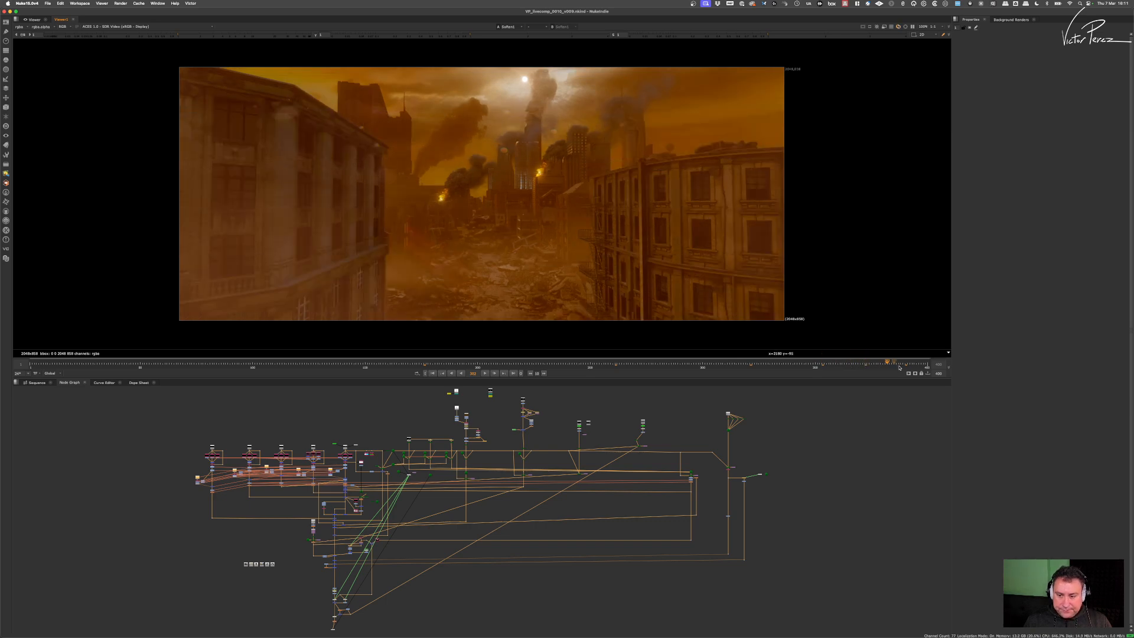
pyautogui.click(906, 364)
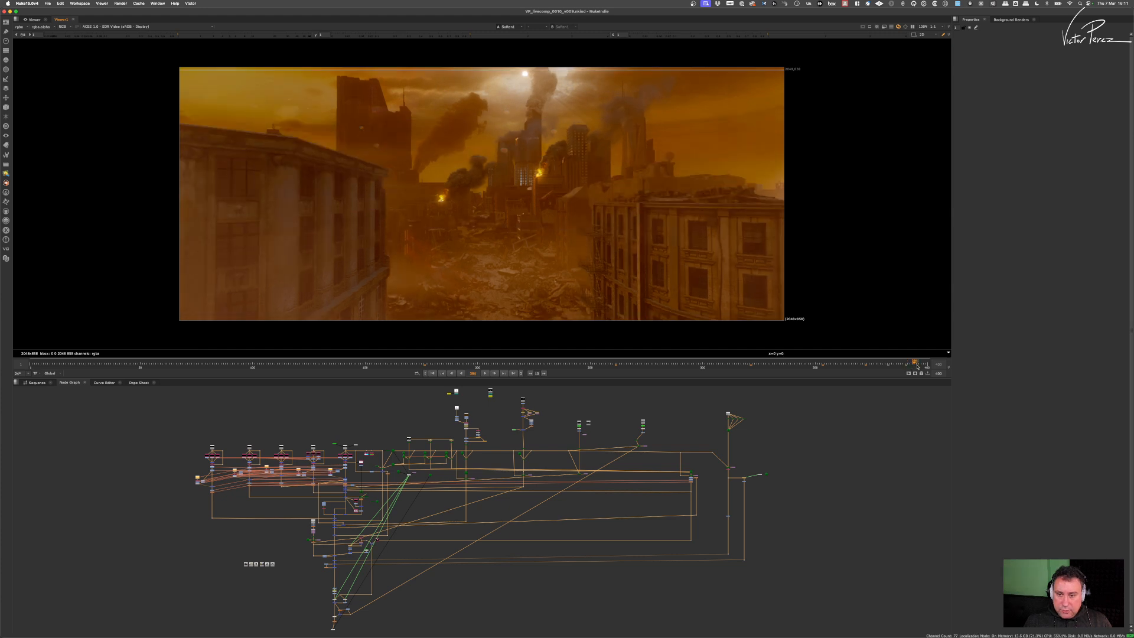
pyautogui.click(917, 364)
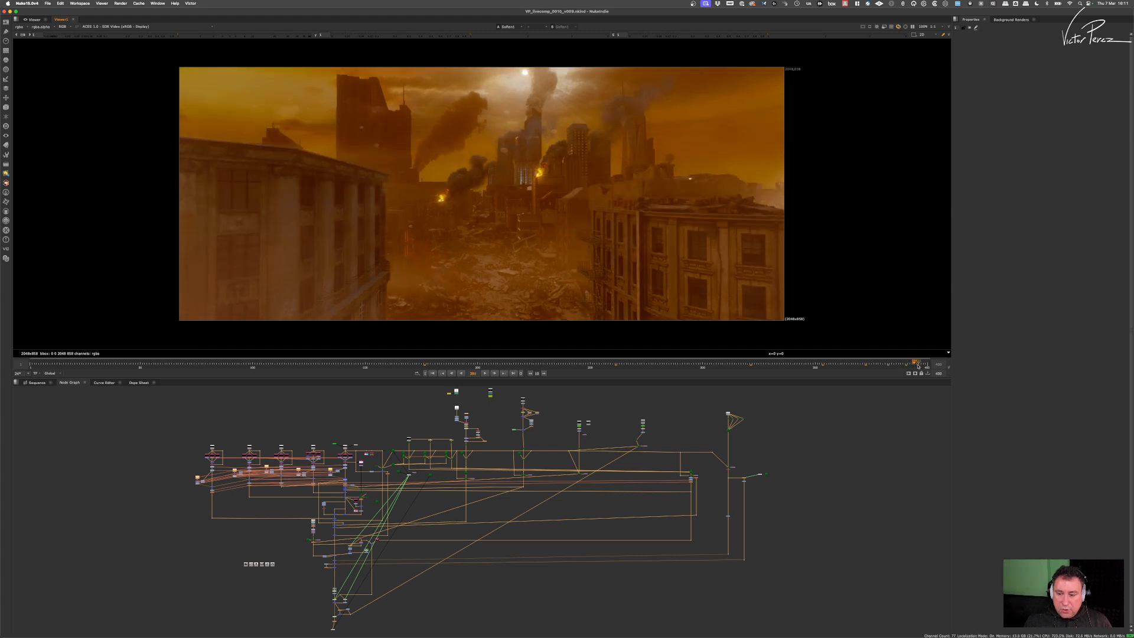
pyautogui.click(920, 364)
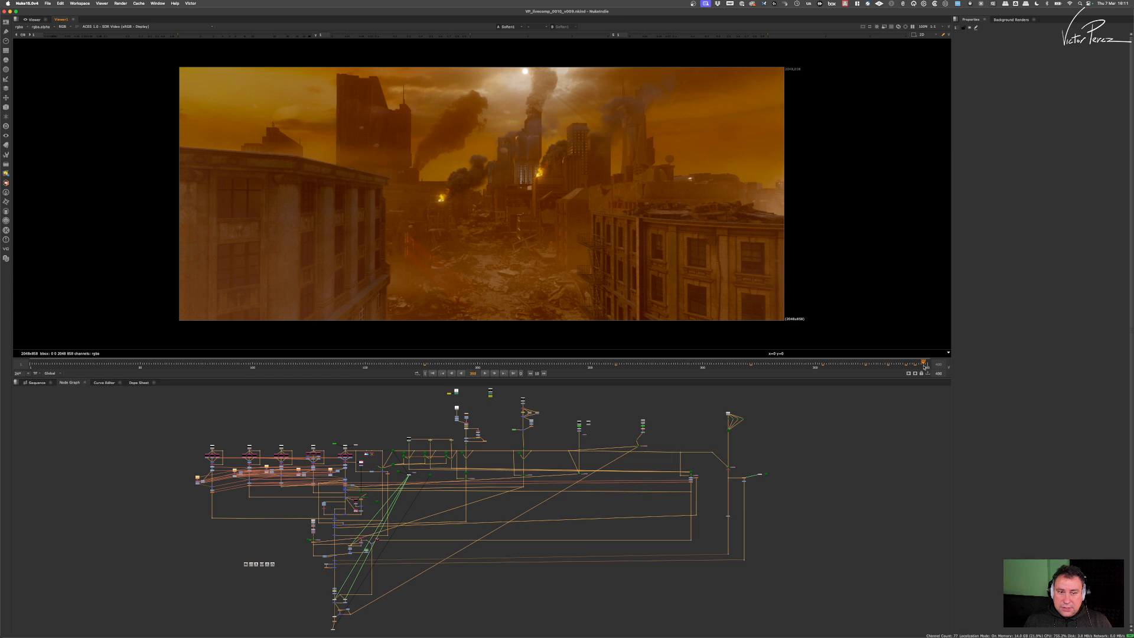
pyautogui.click(921, 365)
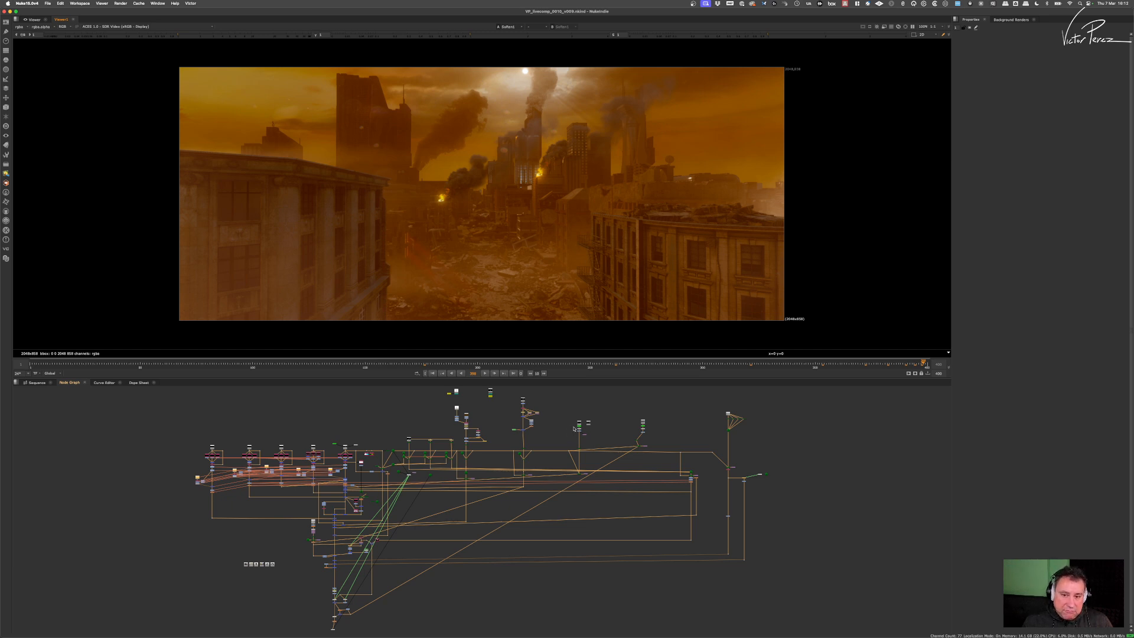
# Step: Show the Read8 light mind-map image in the viewer and move its node below the row of reference images
pyautogui.moveTo(452, 539); pyautogui.dragTo(564, 530, button='middle')
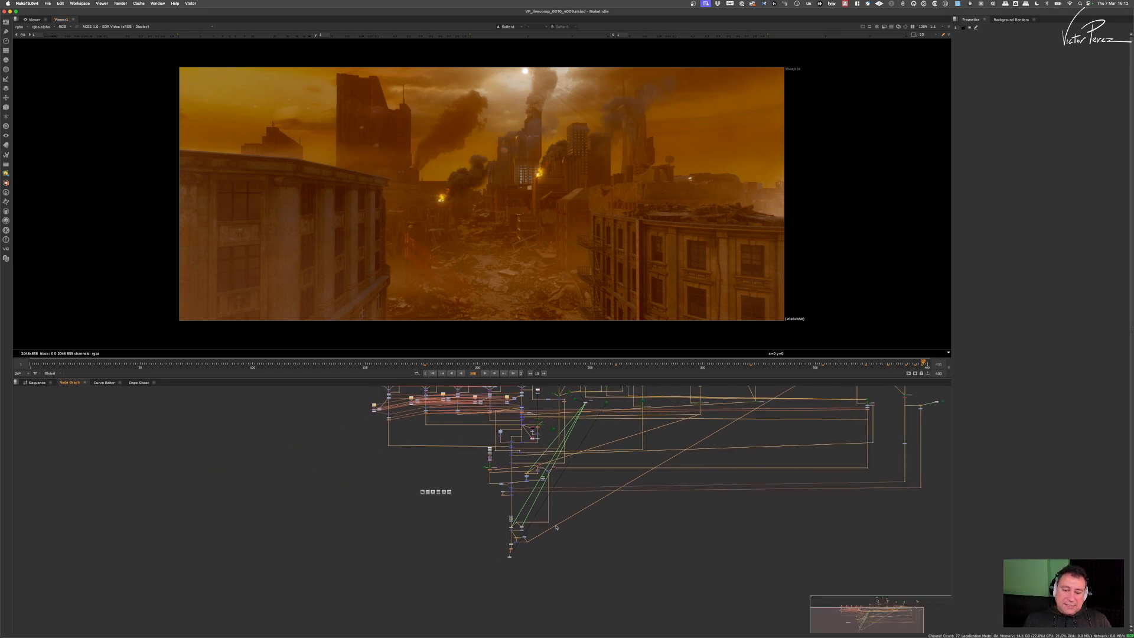
pyautogui.scroll(5, 556, 528)
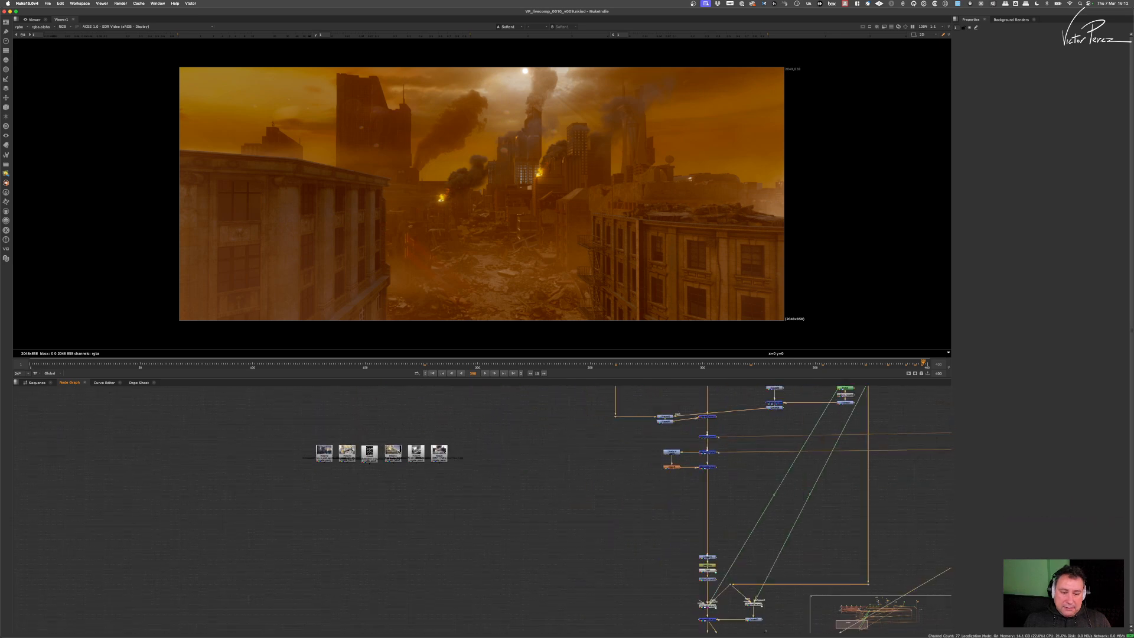
pyautogui.scroll(1, 499, 447)
pyautogui.scroll(5, 376, 454)
pyautogui.moveTo(400, 410); pyautogui.dragTo(349, 501)
pyautogui.press('1')
pyautogui.click(355, 494)
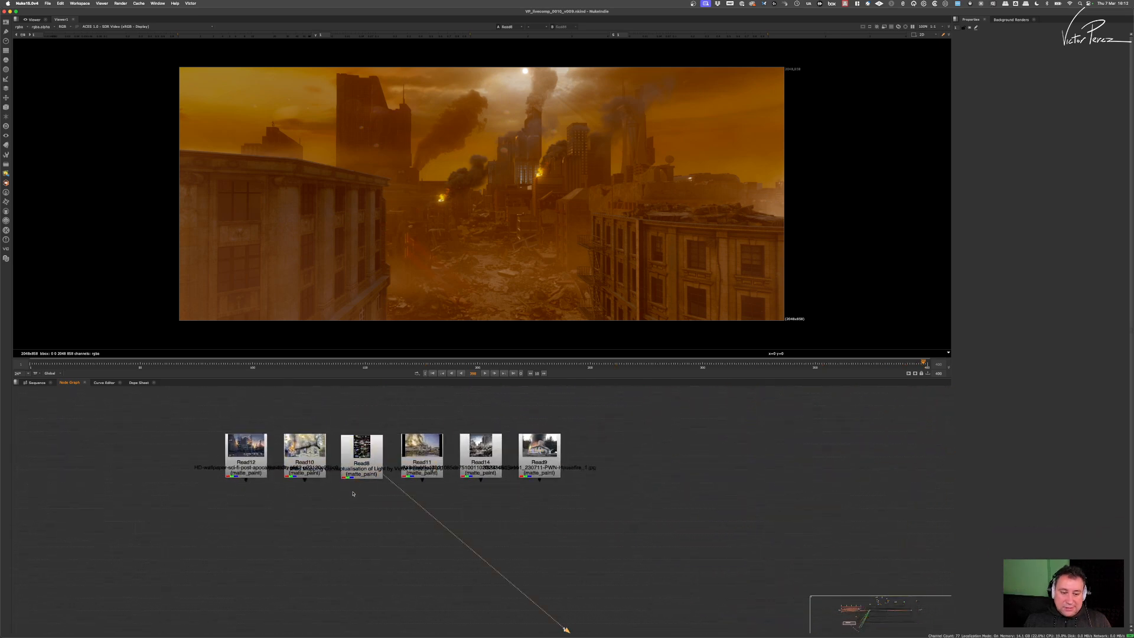
pyautogui.moveTo(362, 455); pyautogui.dragTo(362, 495)
# Step: Examine the light mind map, from Inverse Square Law and Diffraction to Exposure and the Light Journey Checkpoints
pyautogui.scroll(-4, 596, 247)
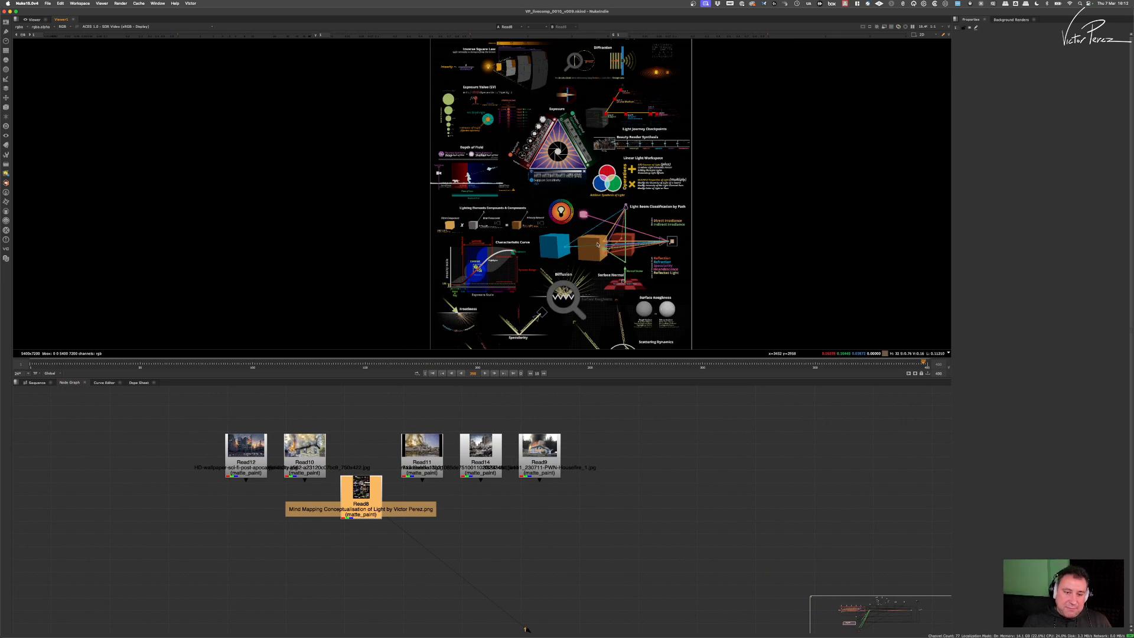
pyautogui.scroll(3, 595, 248)
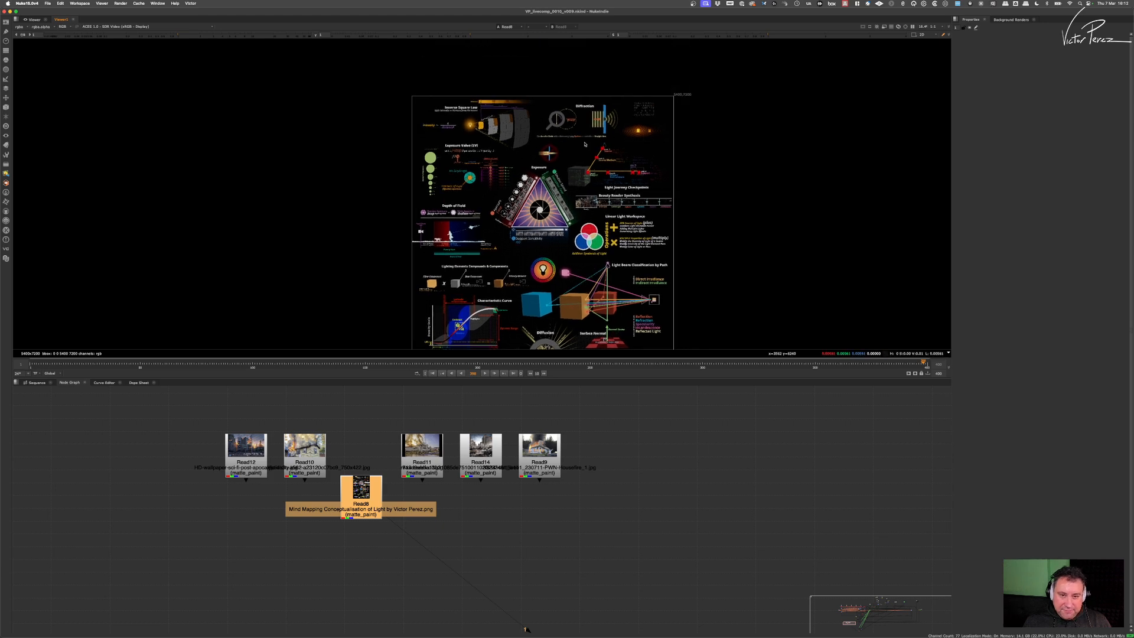
pyautogui.scroll(3, 585, 144)
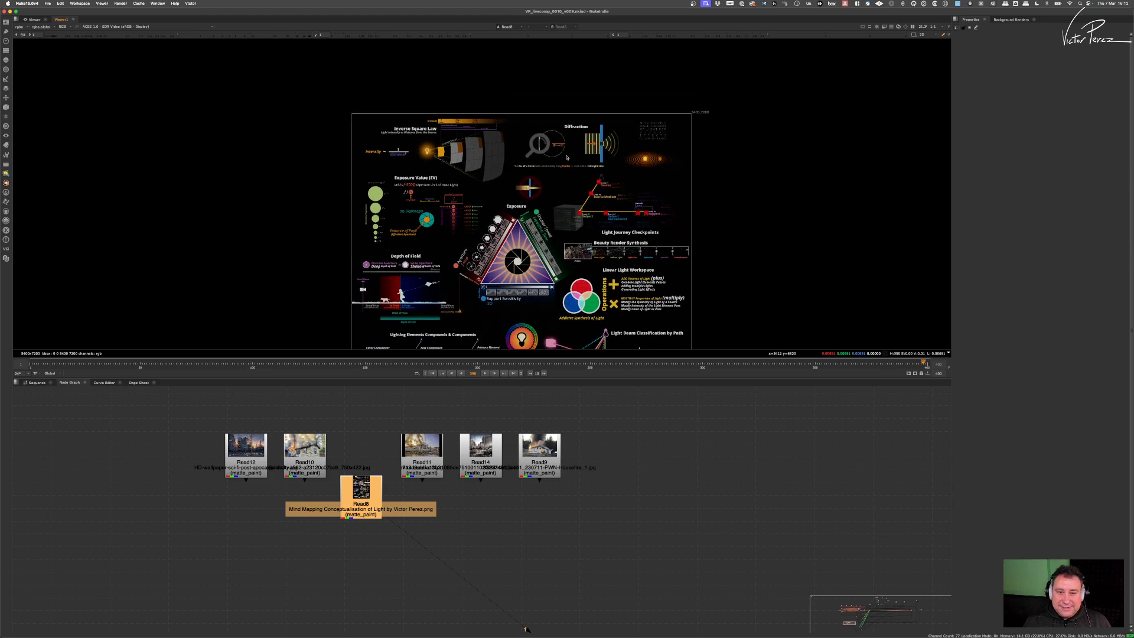
pyautogui.scroll(4, 567, 158)
pyautogui.scroll(2, 621, 175)
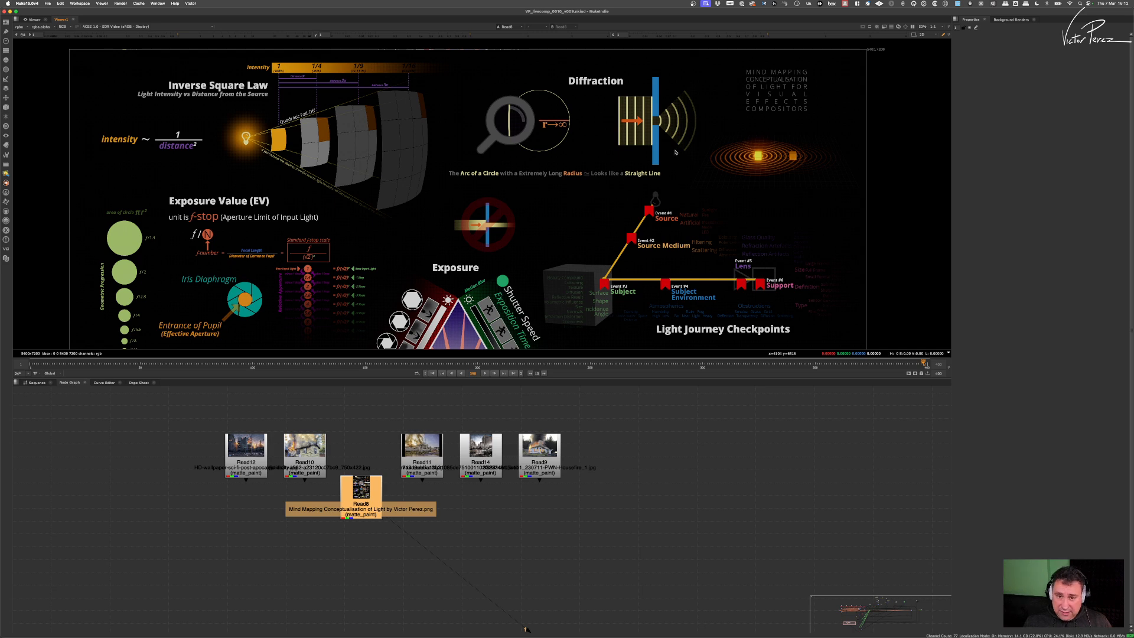
pyautogui.scroll(-3, 672, 157)
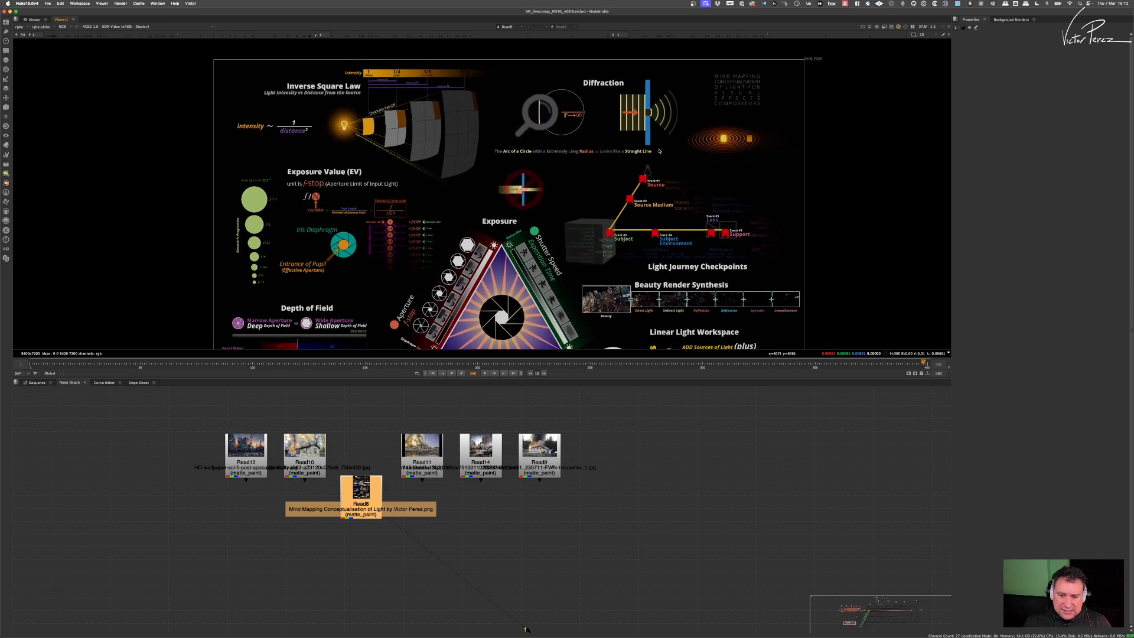
pyautogui.moveTo(651, 228); pyautogui.dragTo(660, 177, button='middle')
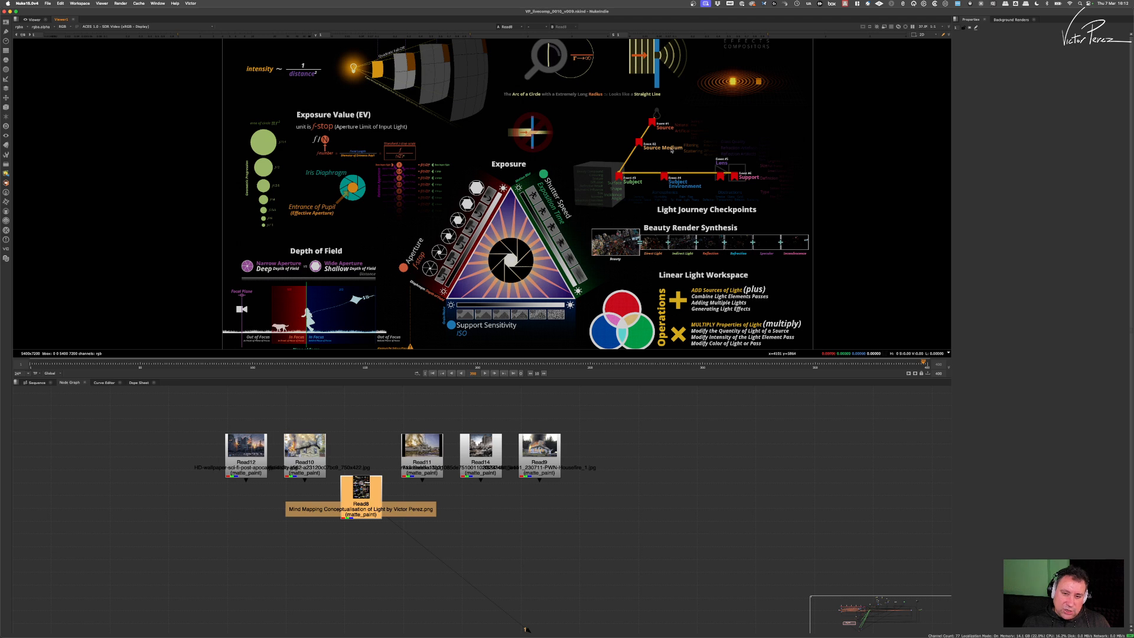
pyautogui.scroll(4, 650, 165)
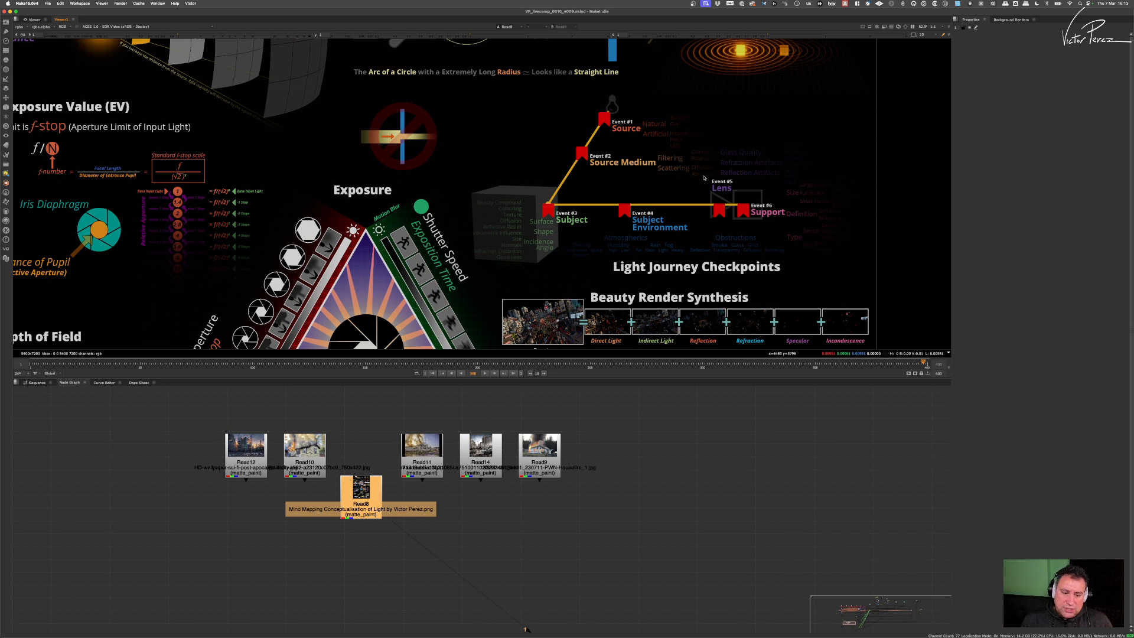
# Step: Display the final comp output after the Soften1 node in the viewer, with the whole frame in view
pyautogui.scroll(-5, 737, 469)
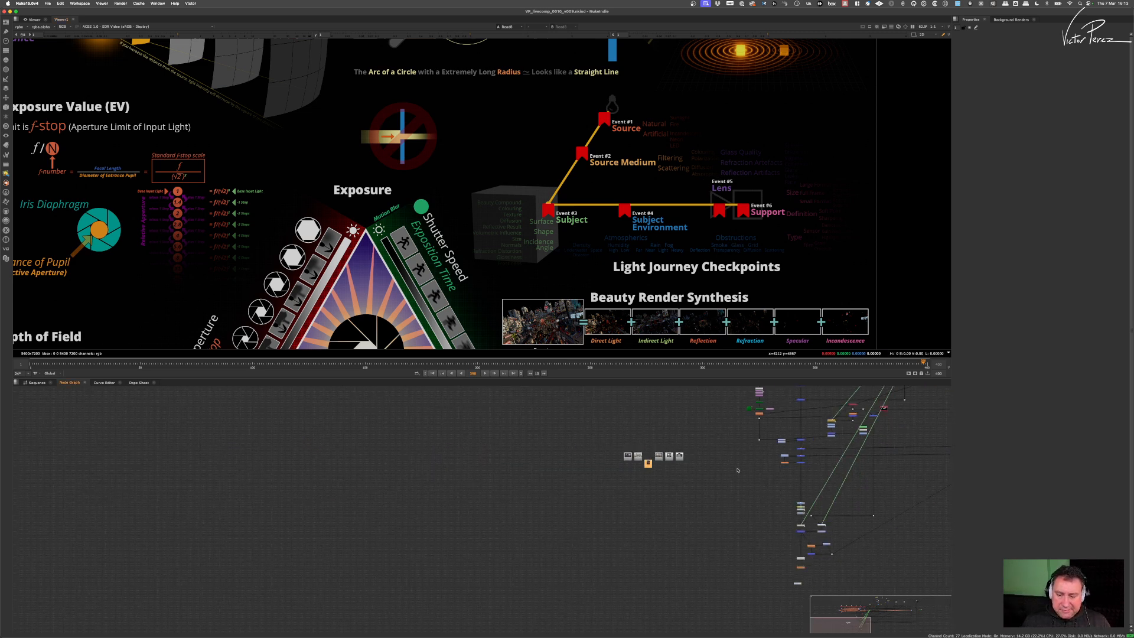
pyautogui.moveTo(737, 470); pyautogui.dragTo(519, 393, button='middle')
pyautogui.scroll(5, 573, 491)
pyautogui.moveTo(651, 480); pyautogui.dragTo(568, 512)
pyautogui.press('2')
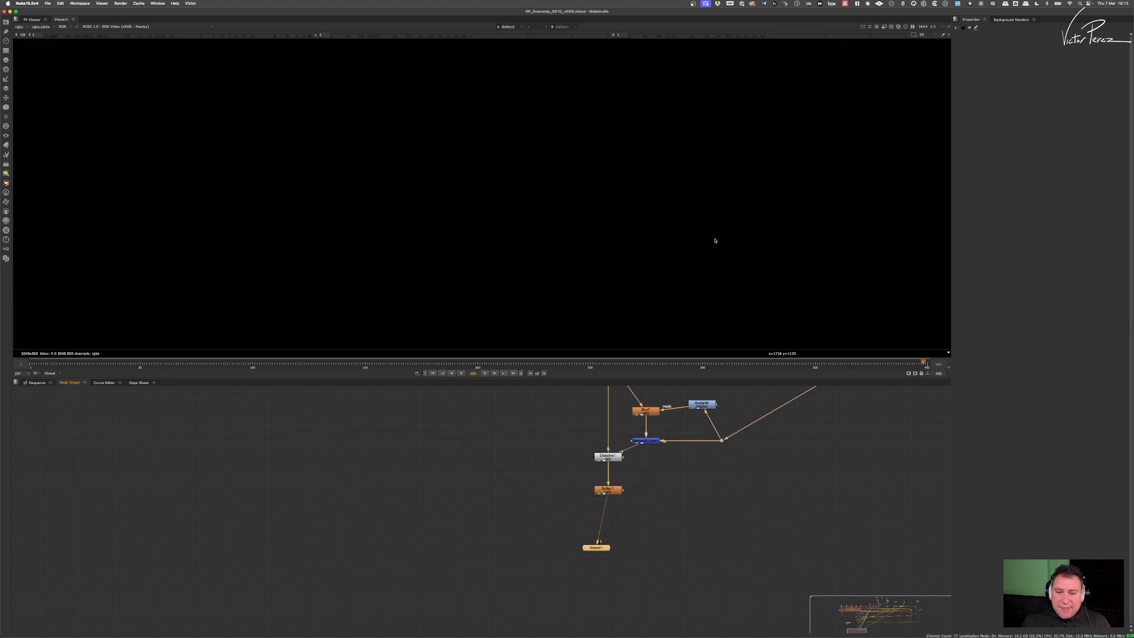
pyautogui.scroll(-5, 670, 234)
pyautogui.moveTo(626, 285); pyautogui.dragTo(645, 202, button='middle')
pyautogui.scroll(5, 624, 203)
pyautogui.scroll(3, 646, 202)
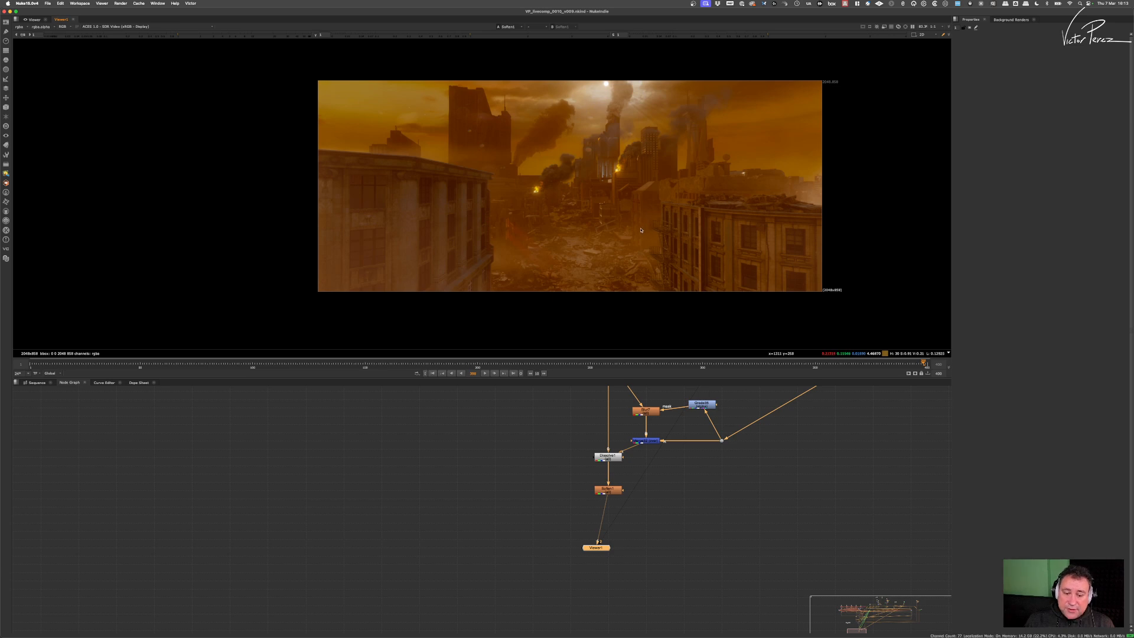
# Step: Move the Viewer1 node away to the lower right of Soften1, leaving free space beneath the comp's last node
pyautogui.moveTo(599, 551); pyautogui.dragTo(695, 559)
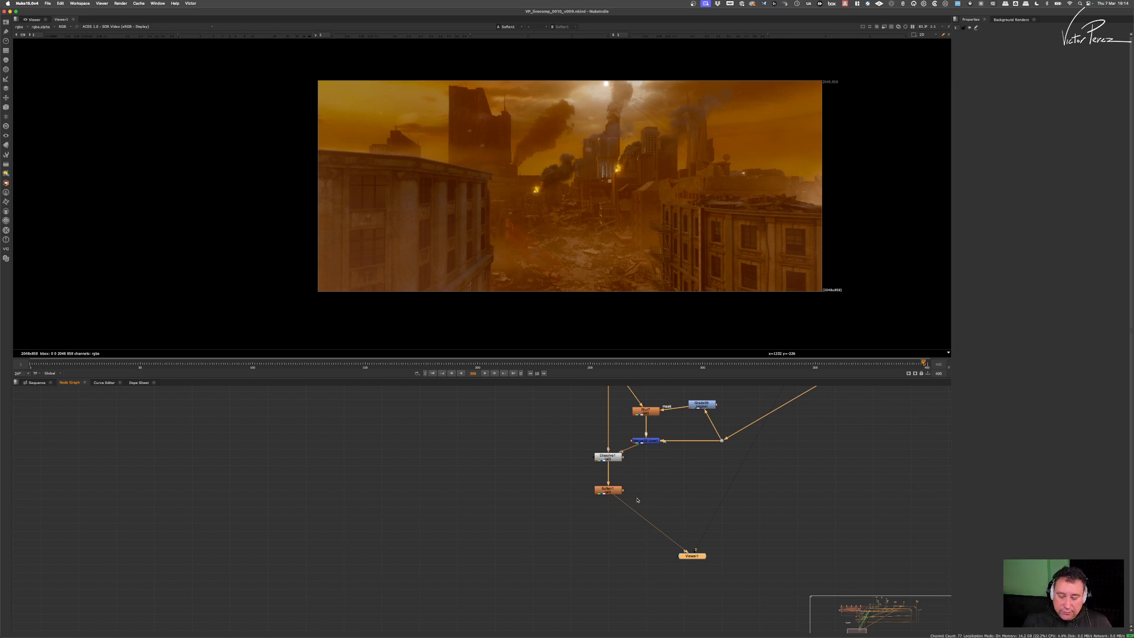
pyautogui.scroll(3, 628, 501)
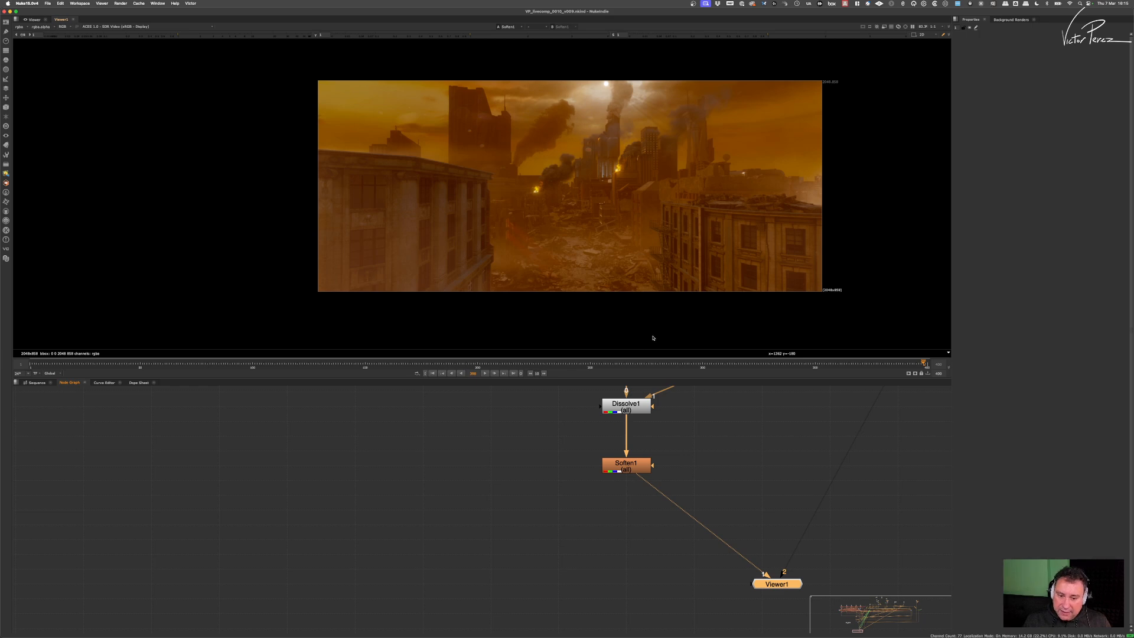
pyautogui.moveTo(794, 582); pyautogui.dragTo(802, 608)
pyautogui.scroll(-4, 722, 515)
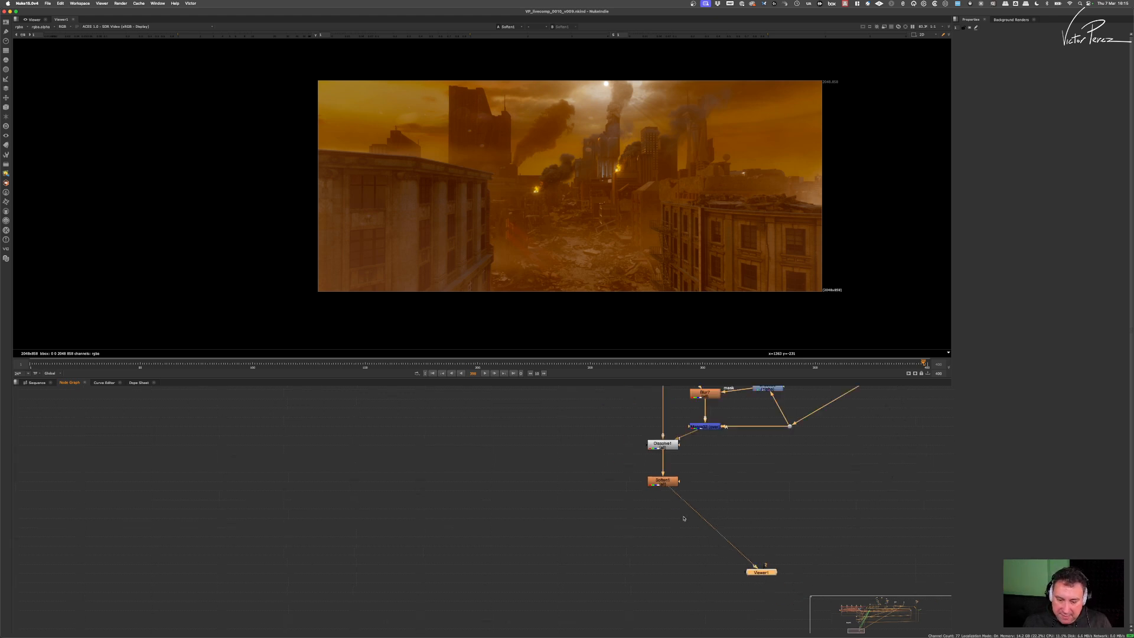
# Step: Autoplace the Soften1 node directly below Dissolve1 and rename it d
pyautogui.scroll(3, 675, 509)
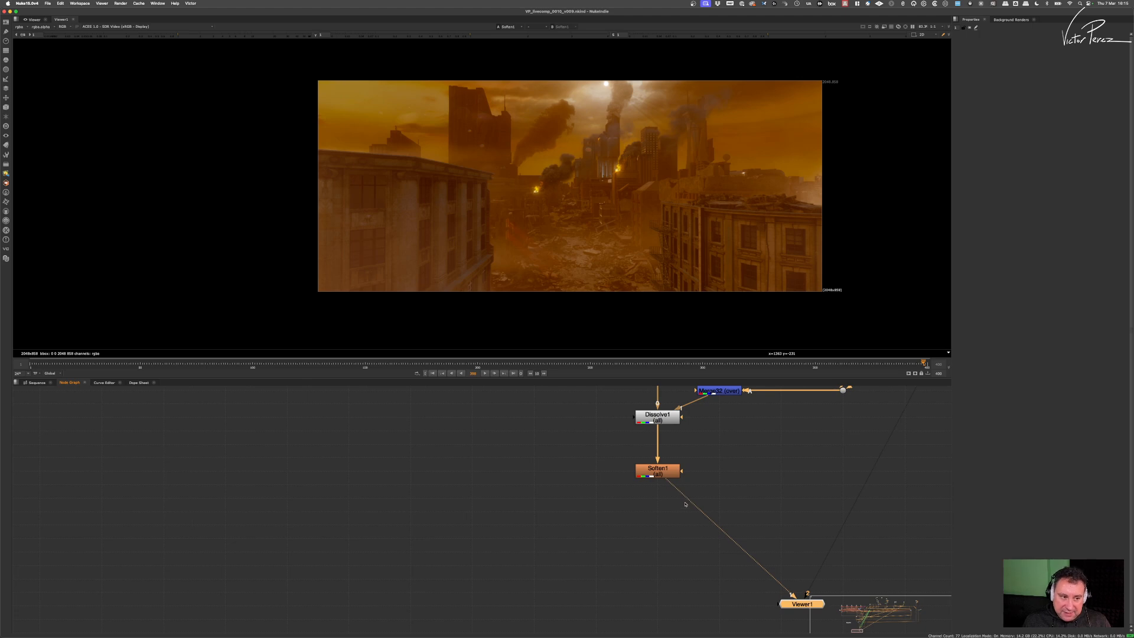
pyautogui.click(661, 521)
pyautogui.click(662, 473)
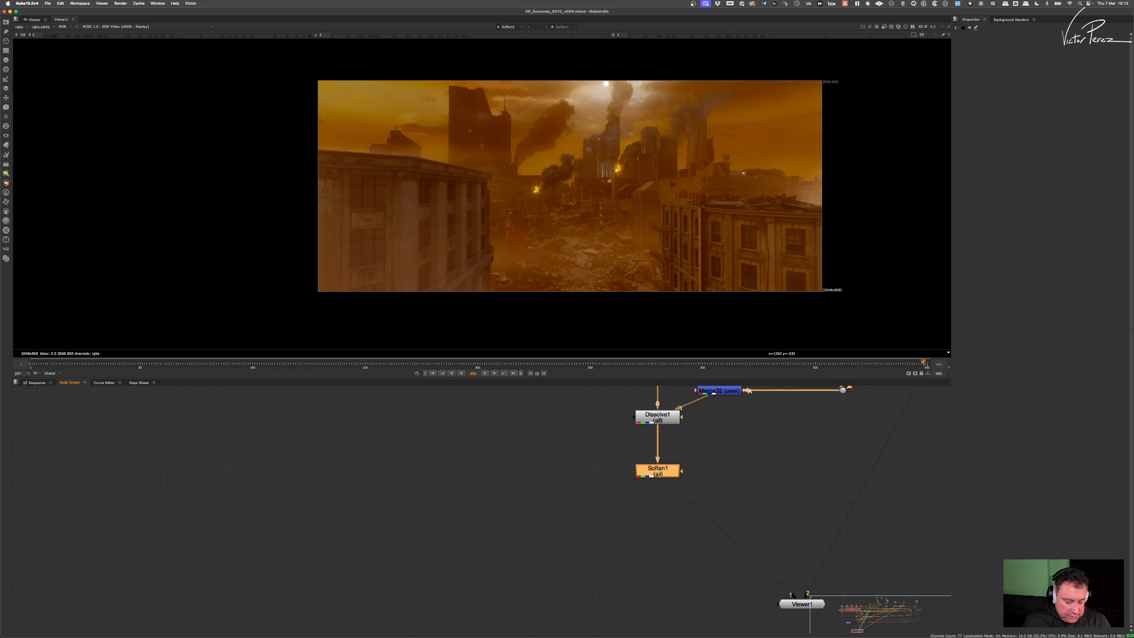
pyautogui.write('lnd')
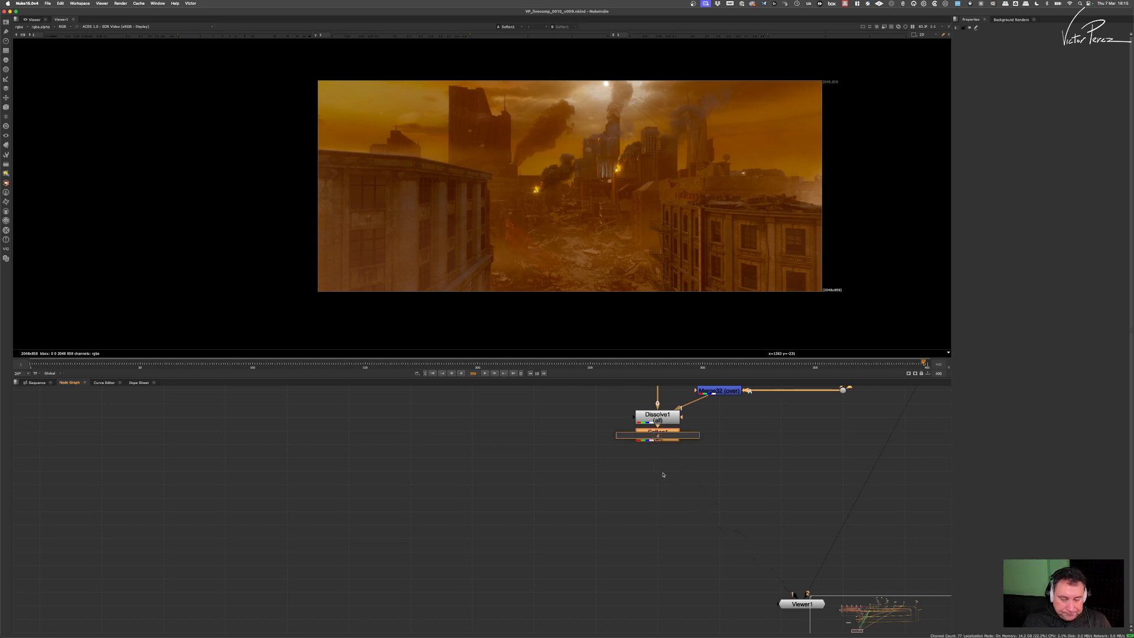
pyautogui.press('Return')
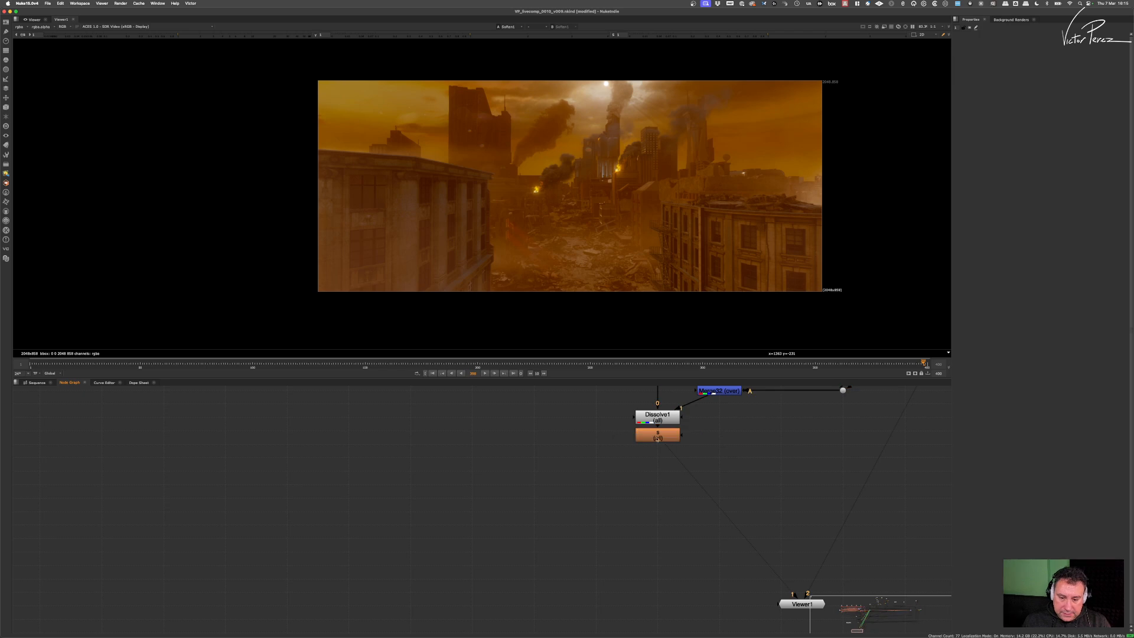
# Step: Undo the renaming of the Soften1 node and add a LensDistortion node directly after it
pyautogui.hotkey('ctrl', 'z')
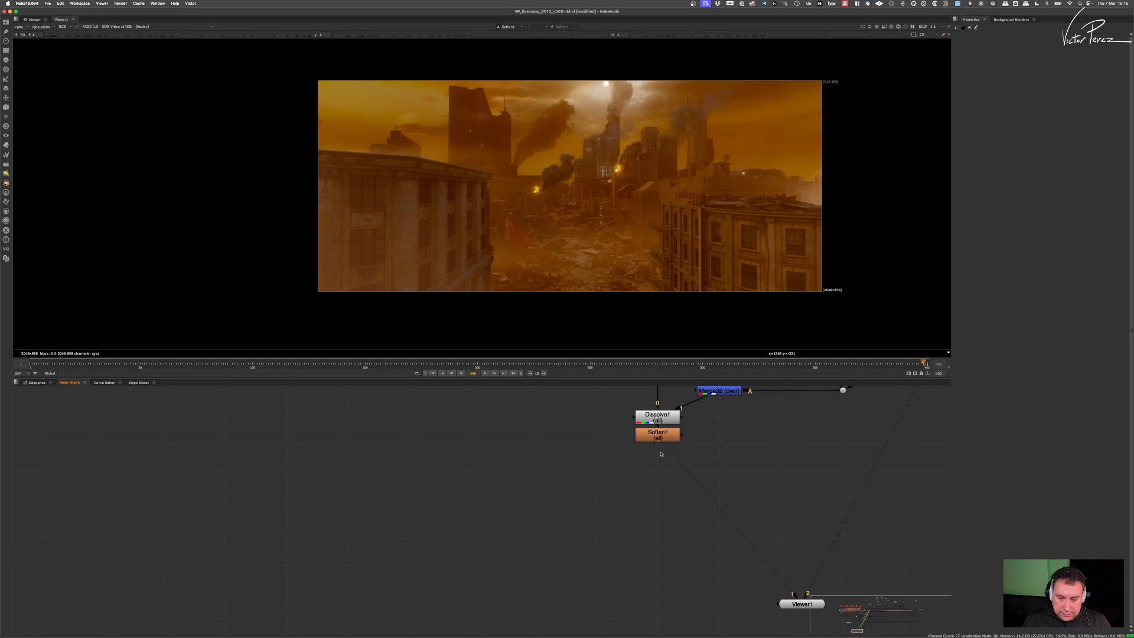
pyautogui.press('Tab')
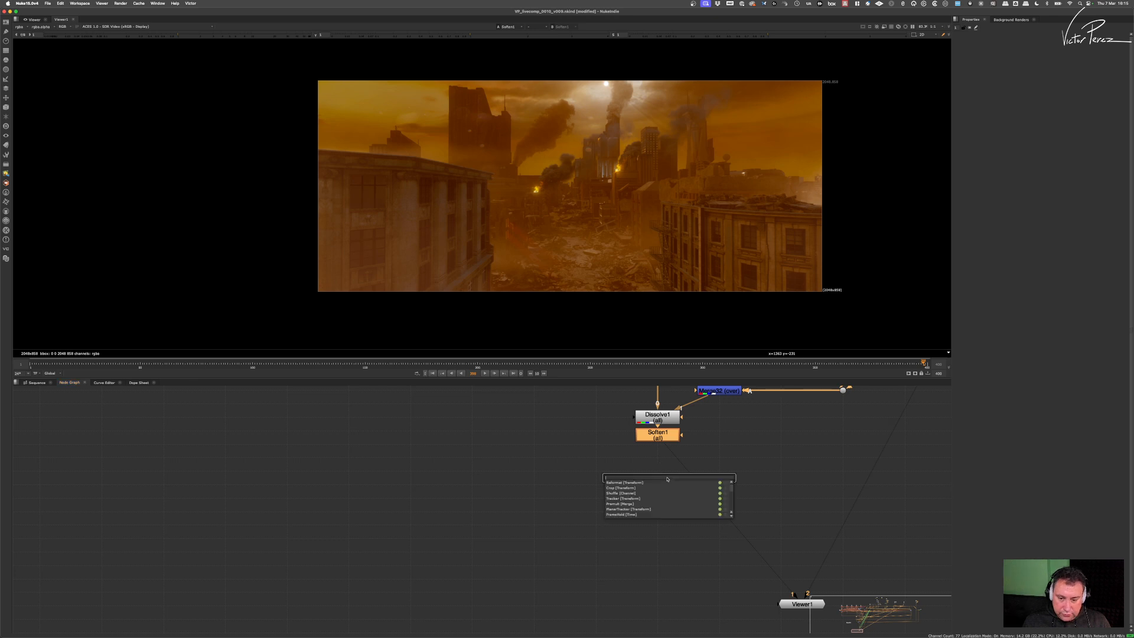
pyautogui.write('lens')
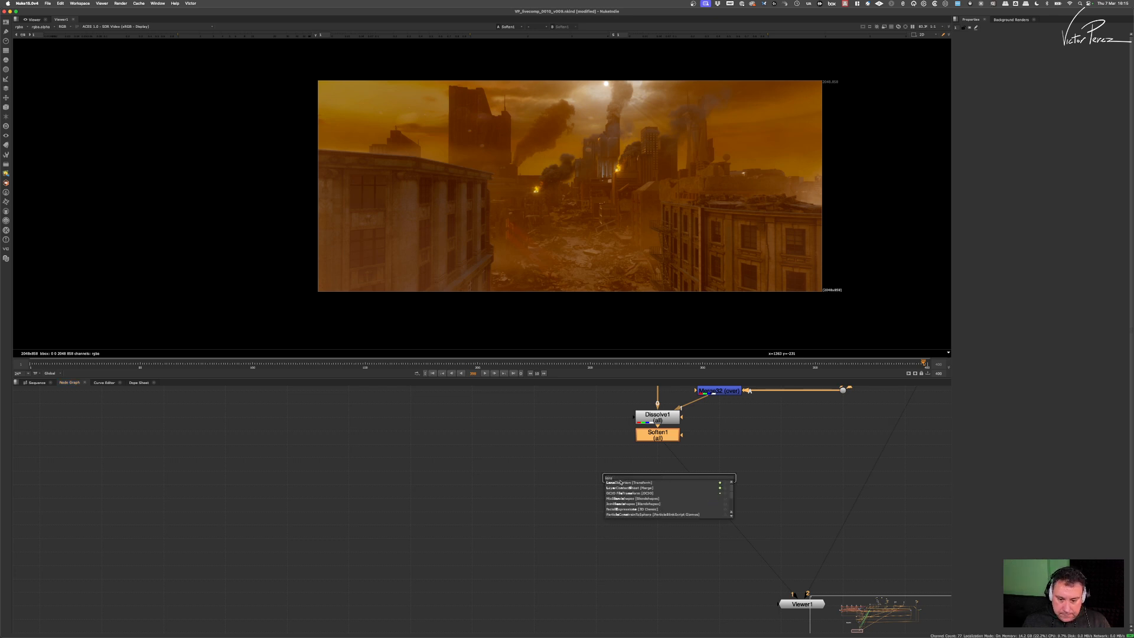
pyautogui.press('Return')
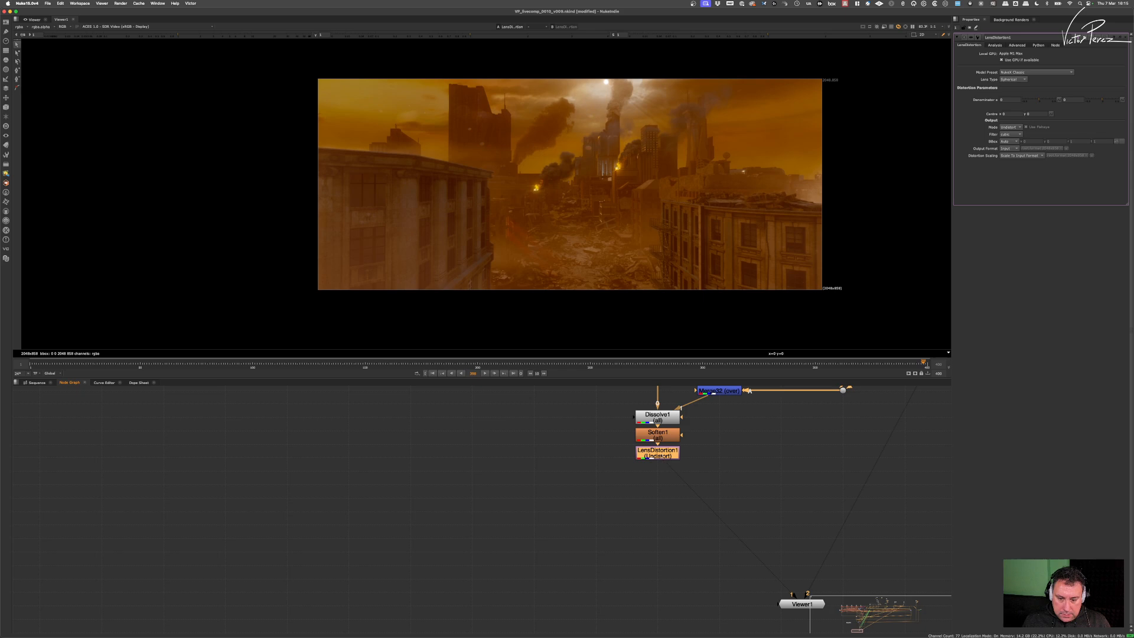
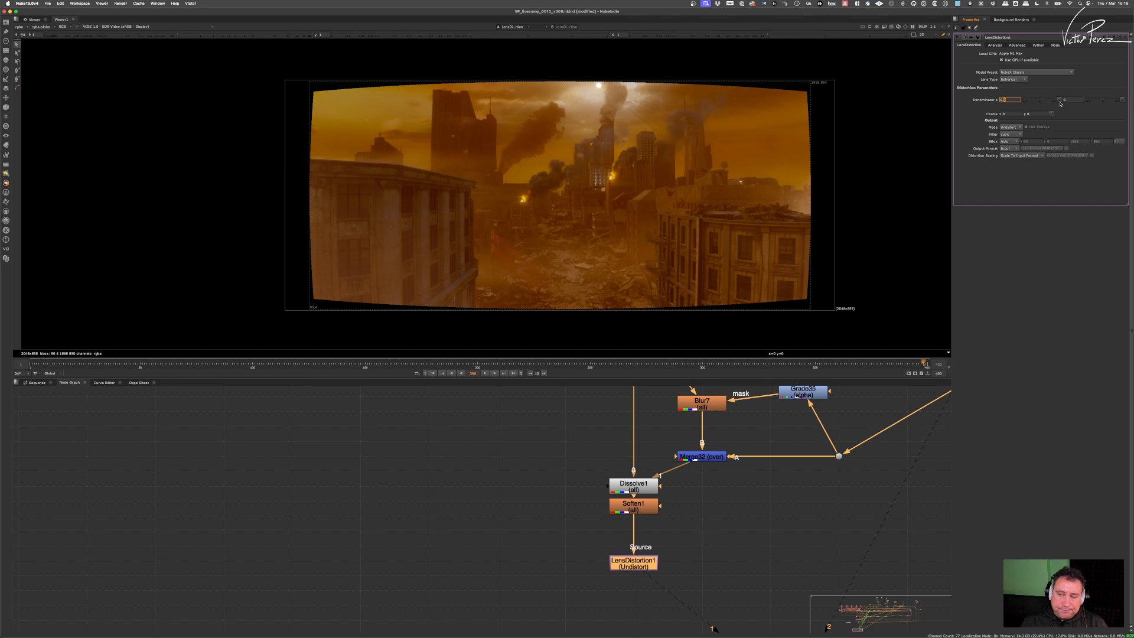
# Step: Bring the first Denominator distortion parameter of LensDistortion1 back to 0 so the frame is undistorted
pyautogui.click(1067, 99)
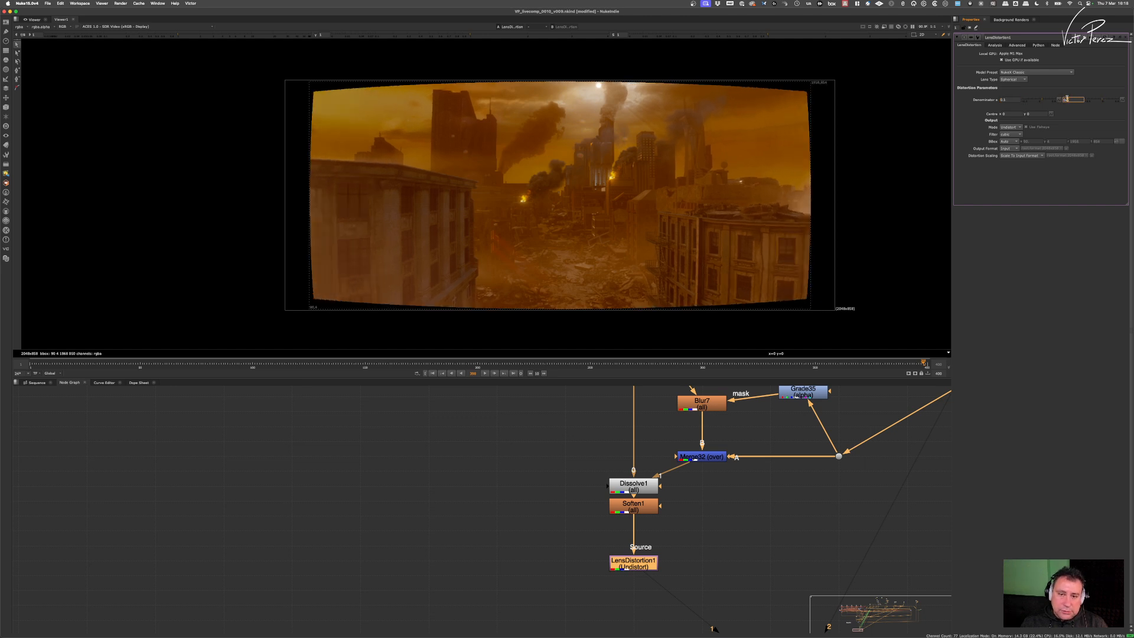
pyautogui.click(1016, 99)
pyautogui.press('Down')
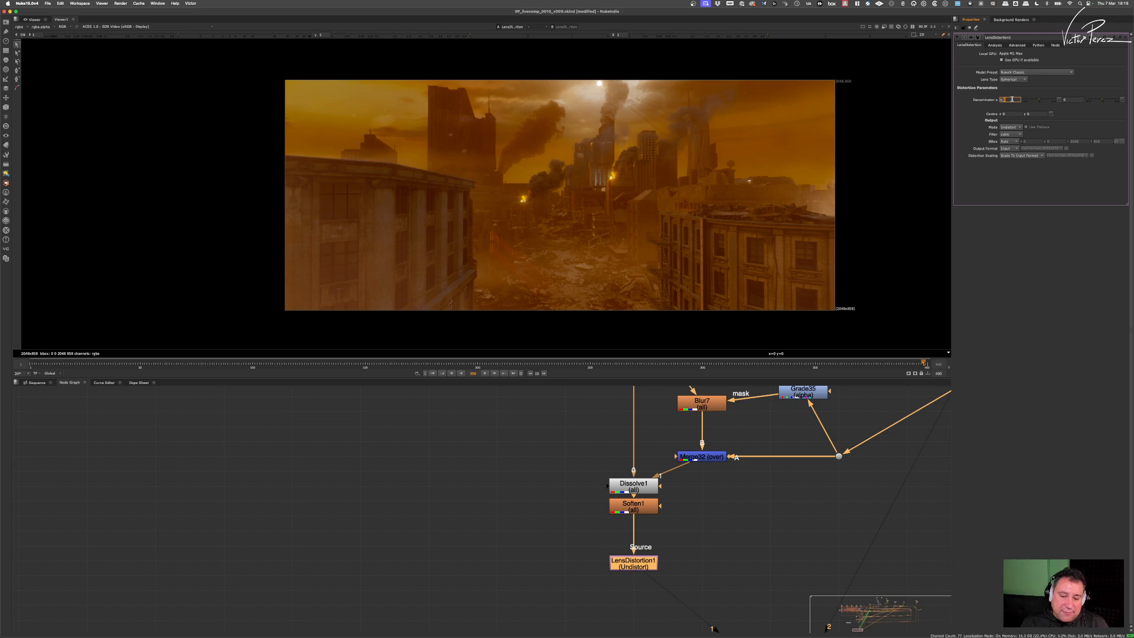
# Step: Read in the mailbox_010_bg_v01 dpx sequence from the Mailbox scan folder in Training Footage, placed beside the comp's end
pyautogui.click(419, 515)
pyautogui.press('r')
pyautogui.click(492, 236)
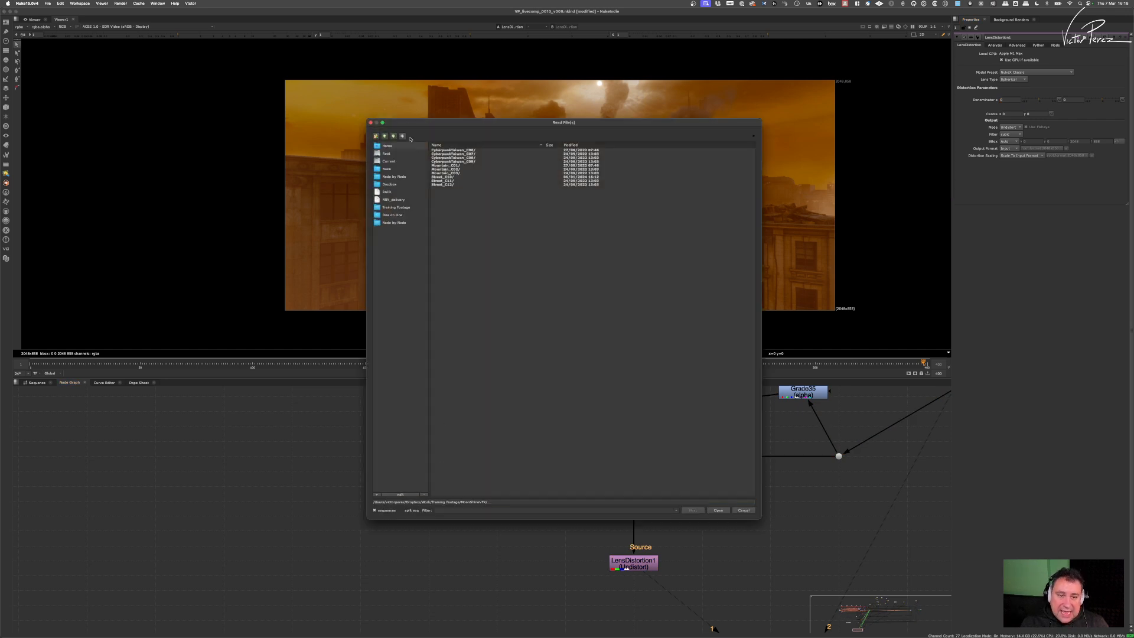
pyautogui.click(403, 209)
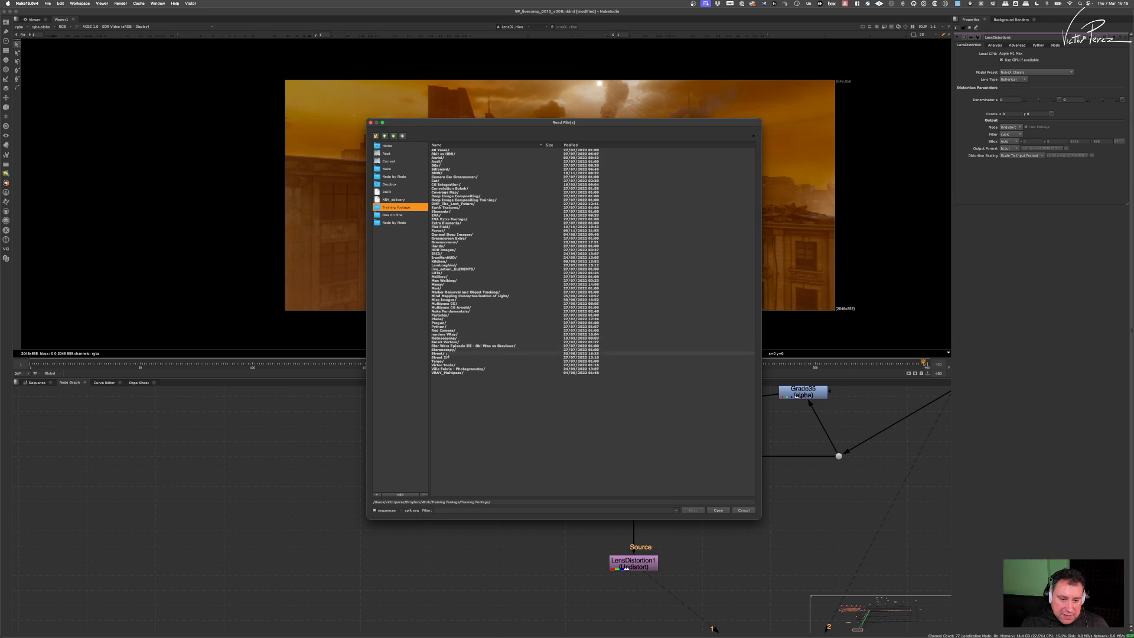
pyautogui.doubleClick(440, 277)
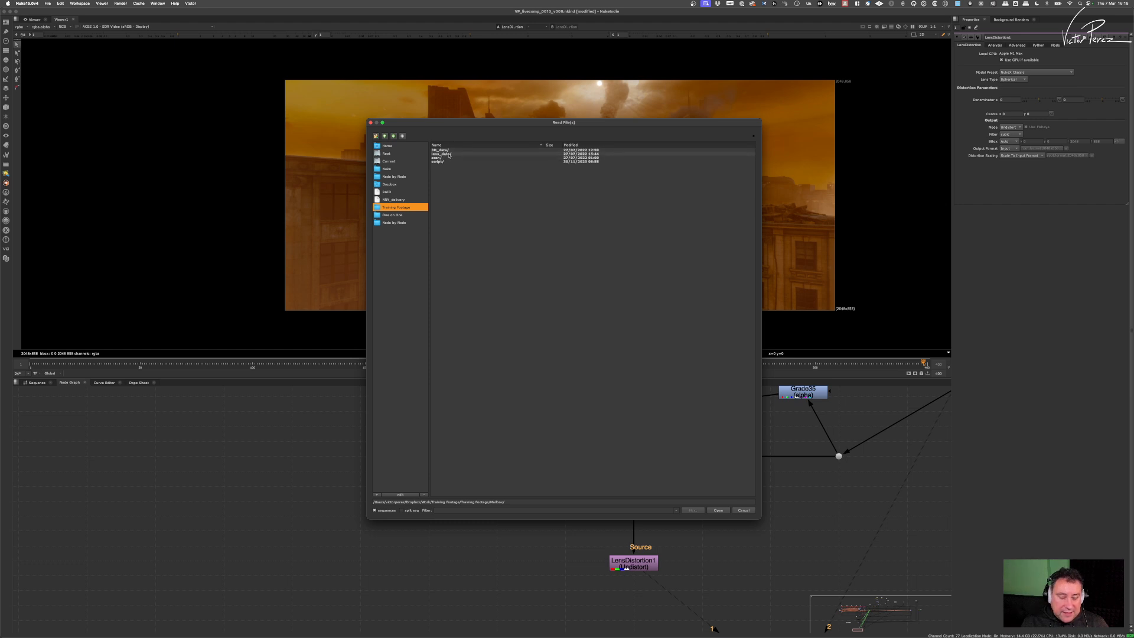
pyautogui.doubleClick(442, 158)
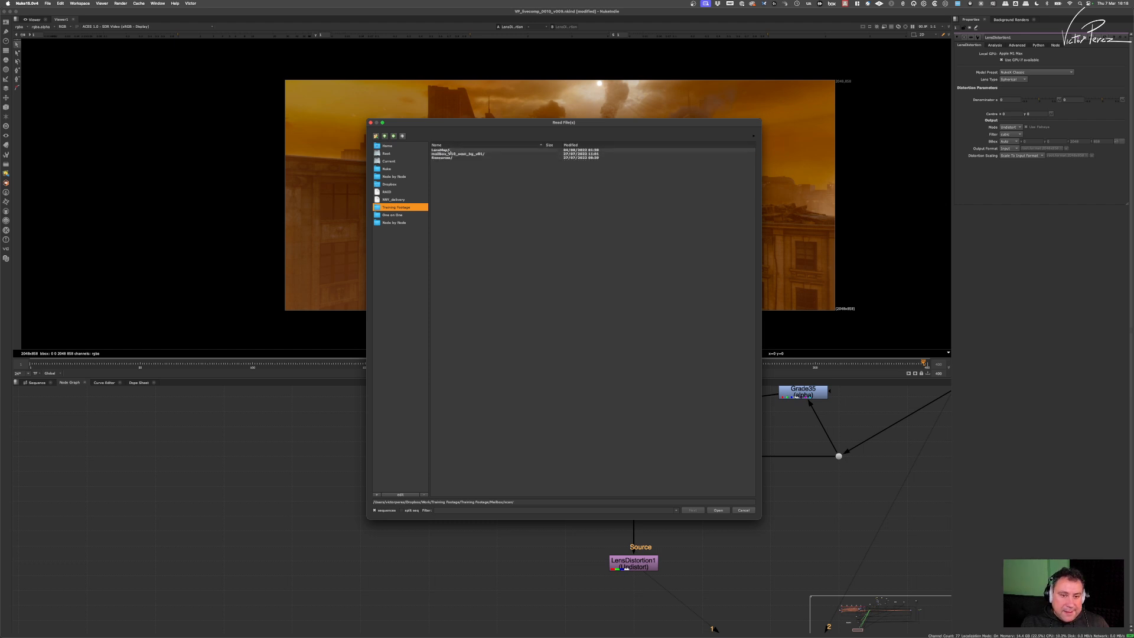
pyautogui.doubleClick(450, 154)
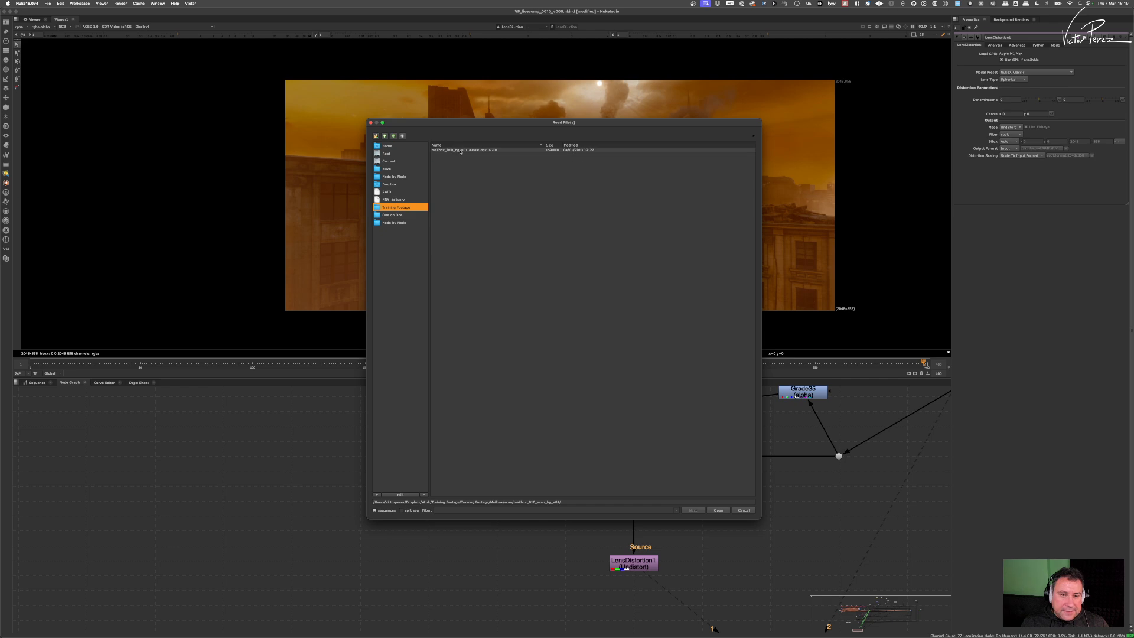
pyautogui.click(461, 150)
pyautogui.click(717, 510)
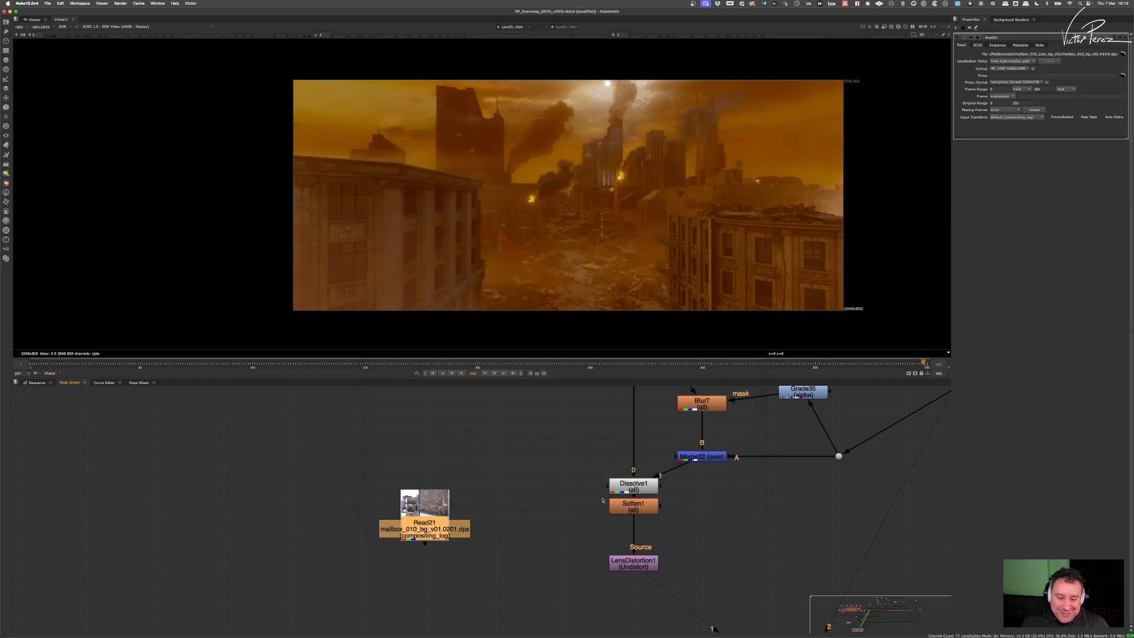
# Step: Shift the mailbox Read node slightly towards the comp and display its first frame in the viewer
pyautogui.moveTo(440, 512); pyautogui.dragTo(479, 514)
pyautogui.press('1')
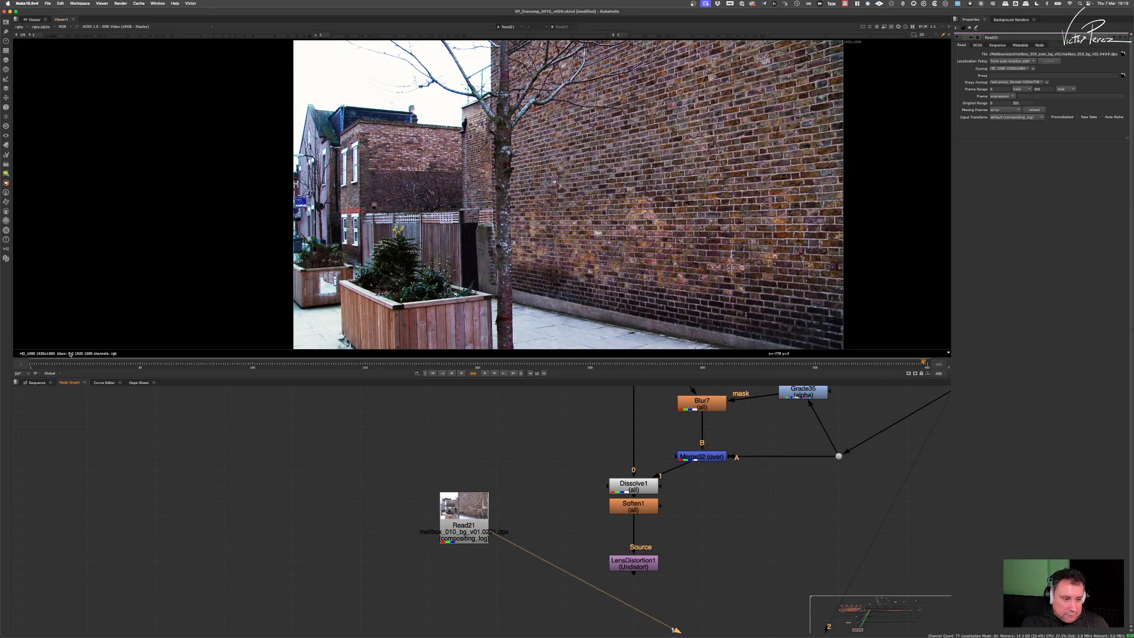
pyautogui.click(33, 362)
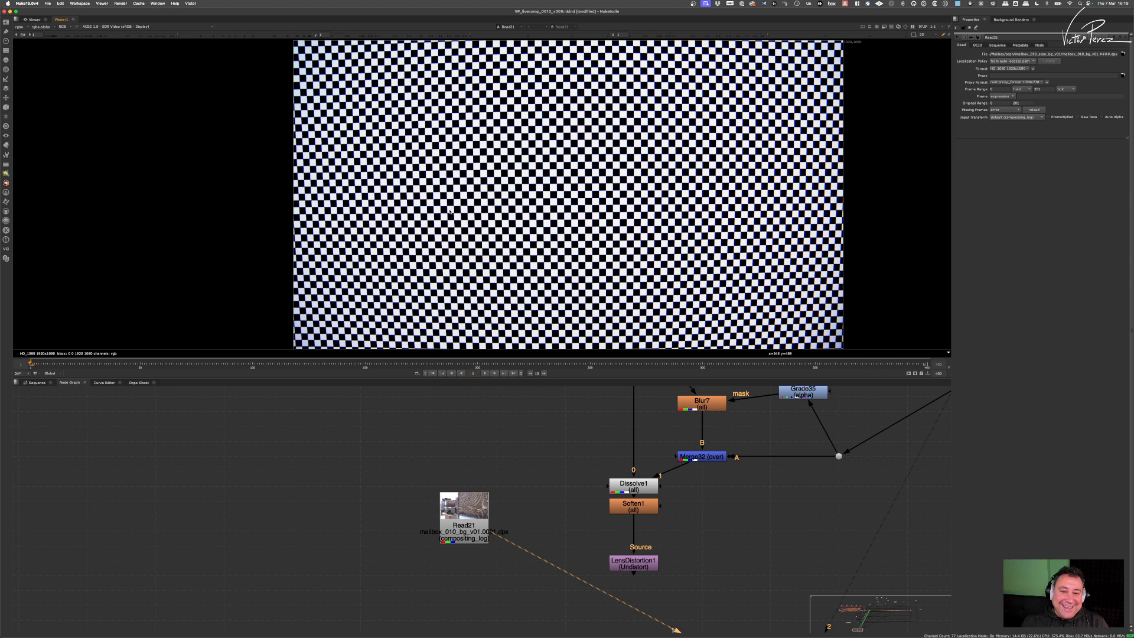
# Step: Set the Input Transform of the Read21 node to data (Raw)
pyautogui.moveTo(464, 515); pyautogui.dragTo(466, 514)
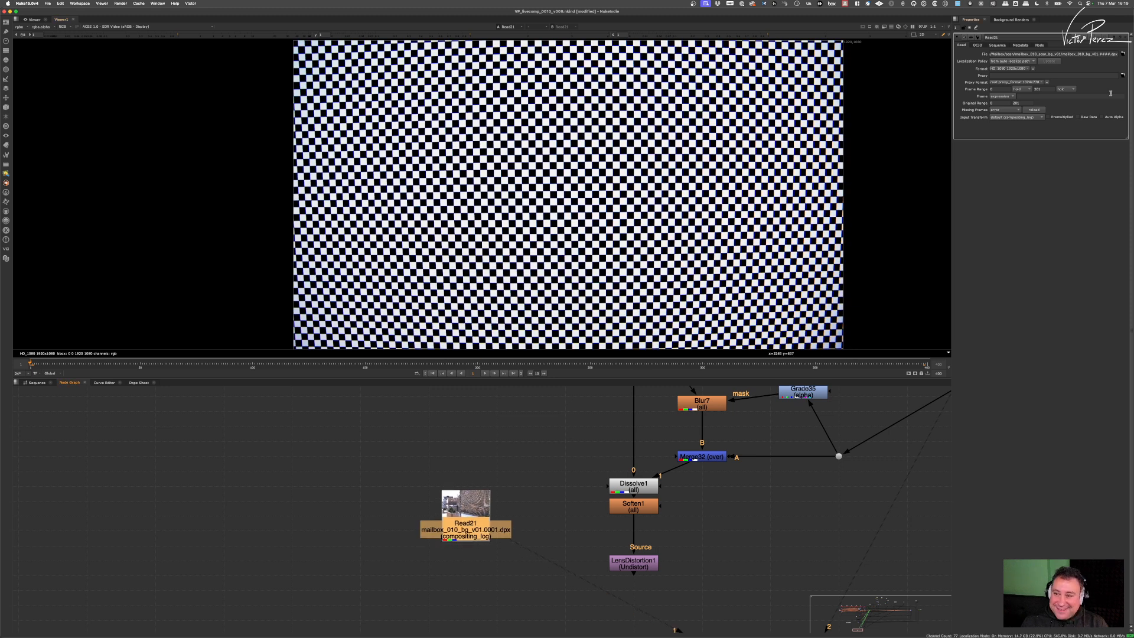
pyautogui.click(1034, 117)
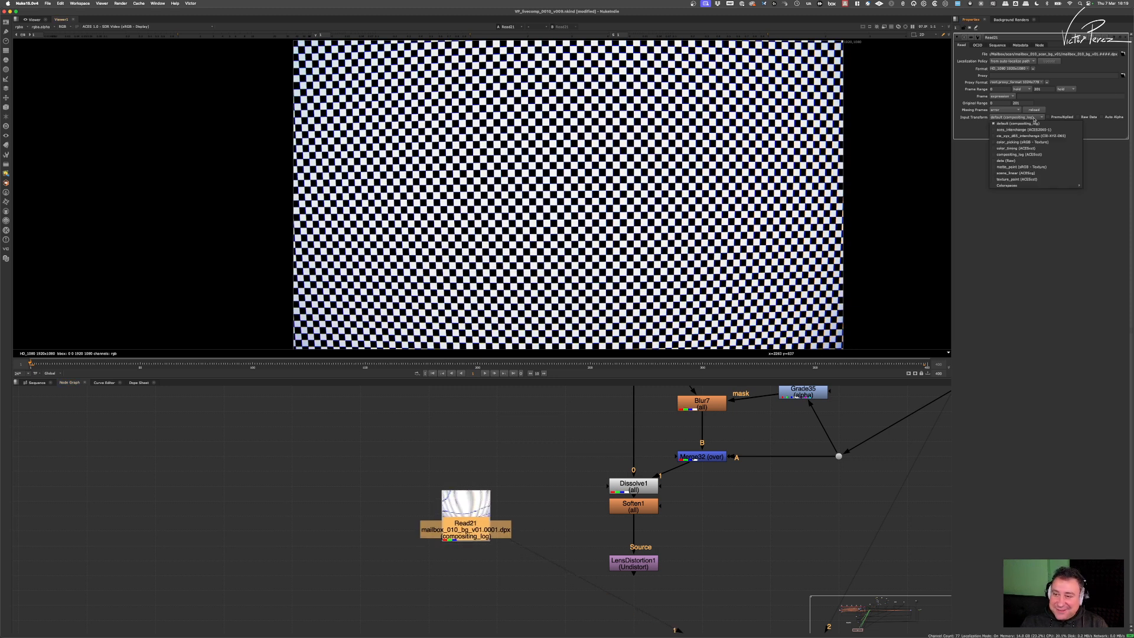
pyautogui.click(1007, 160)
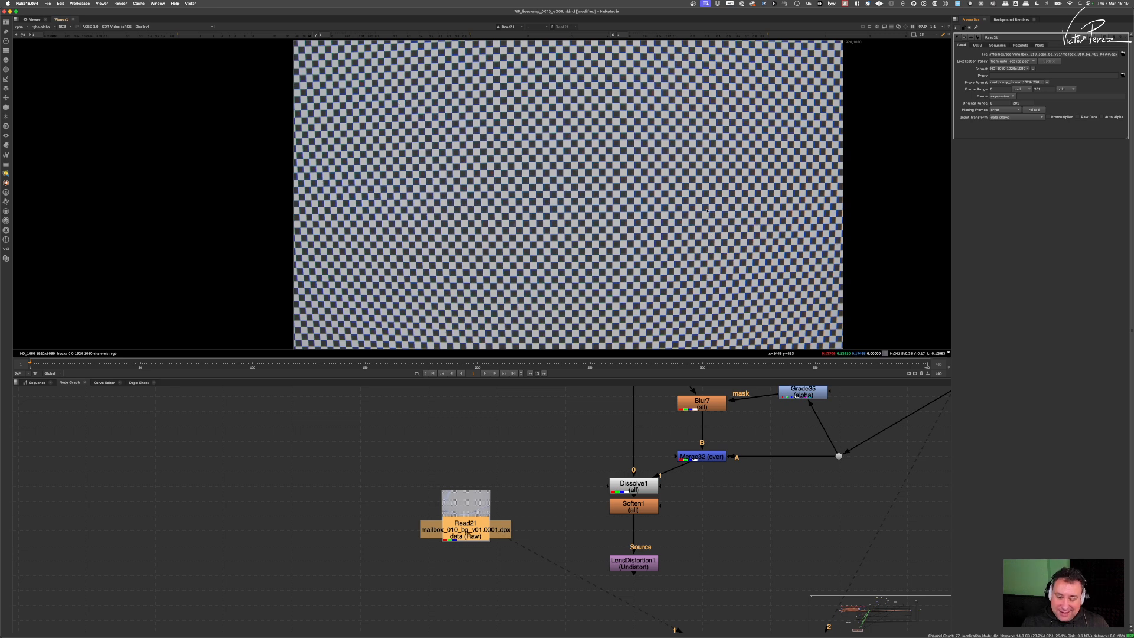
# Step: Fit the whole checkerboard frame in the viewer and add a LensDistortion node directly below Read21
pyautogui.scroll(3, 713, 195)
pyautogui.scroll(3, 713, 195)
pyautogui.scroll(-8, 721, 178)
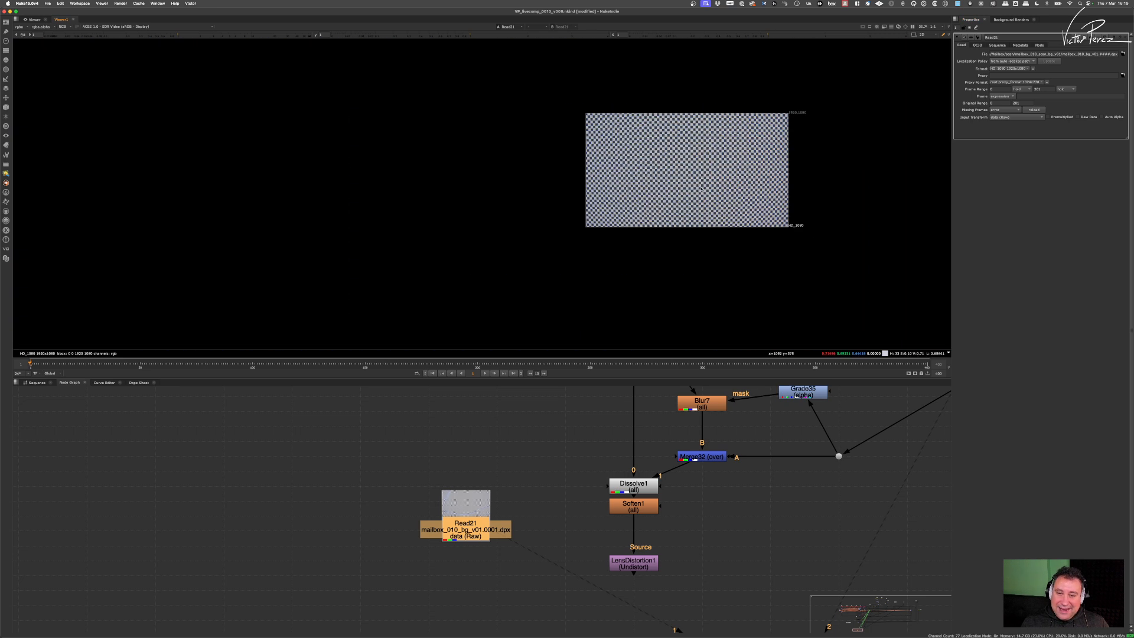
pyautogui.scroll(3, 728, 164)
pyautogui.moveTo(728, 164); pyautogui.dragTo(673, 179, button='middle')
pyautogui.scroll(1, 688, 181)
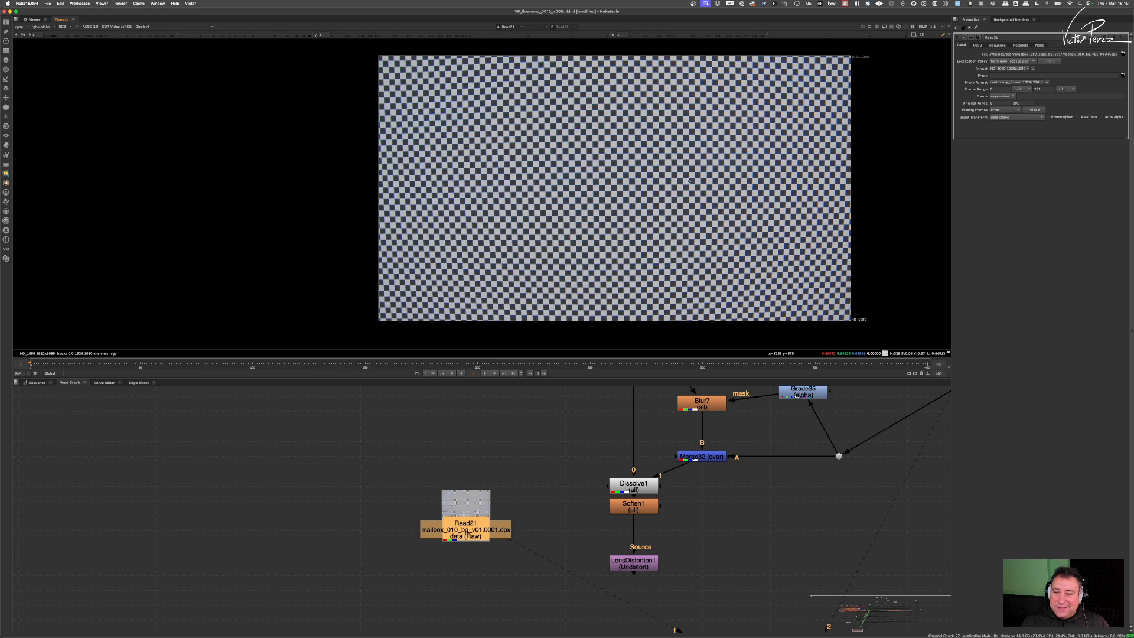
pyautogui.scroll(2, 473, 527)
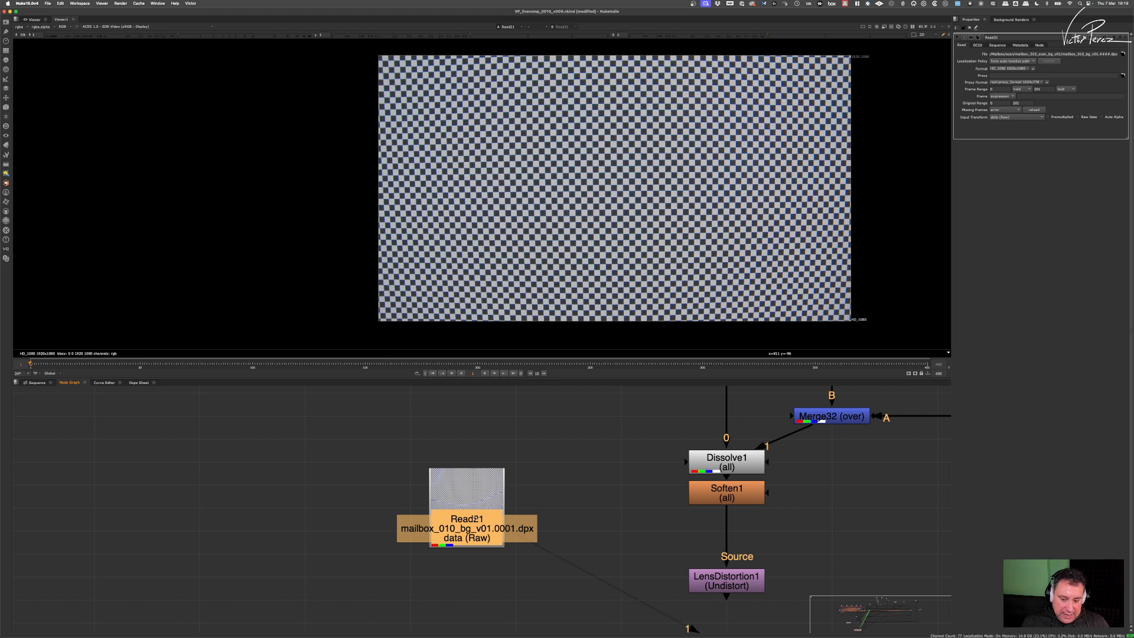
pyautogui.press('Tab')
pyautogui.write('lens')
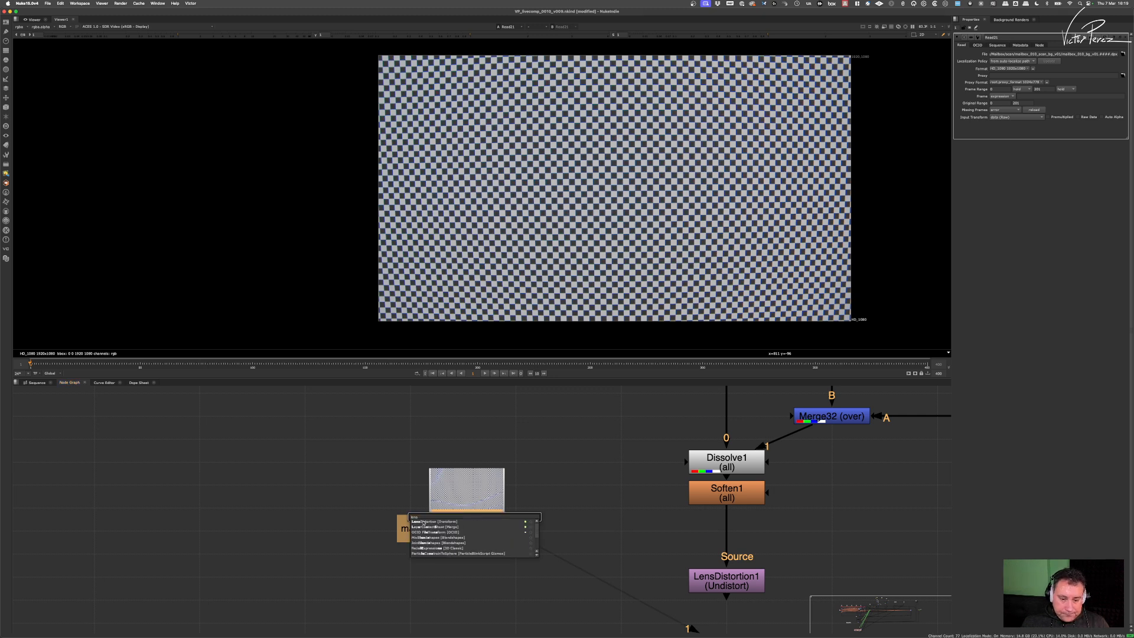
pyautogui.press('Return')
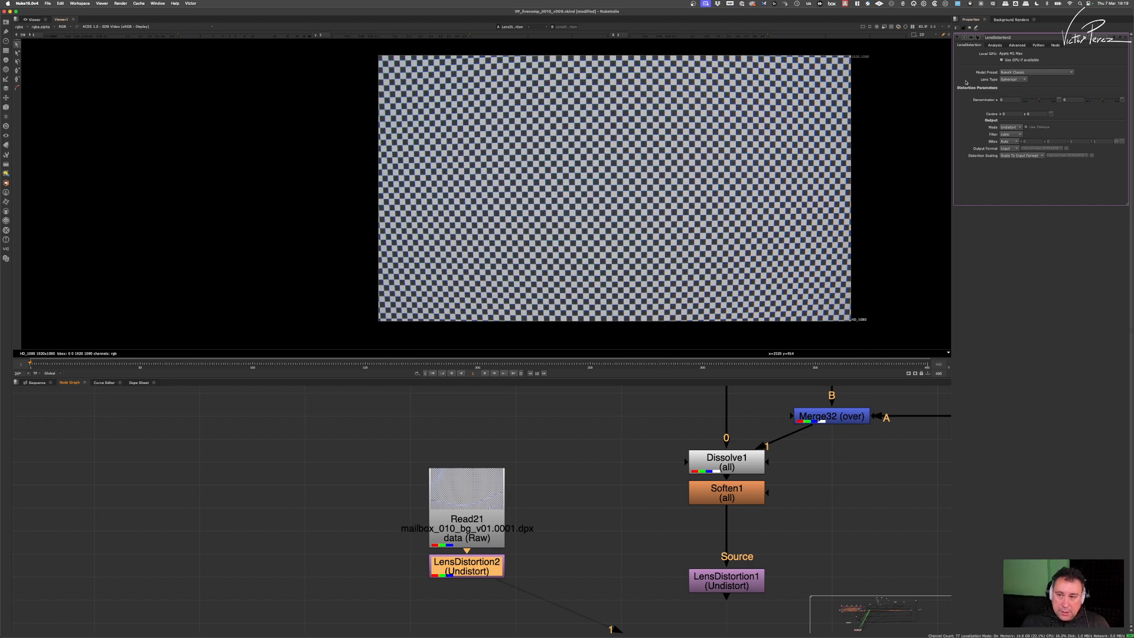
# Step: Detect the checkerboard grid on the current frame in LensDistortion2 and inspect the detected squares up close
pyautogui.click(995, 45)
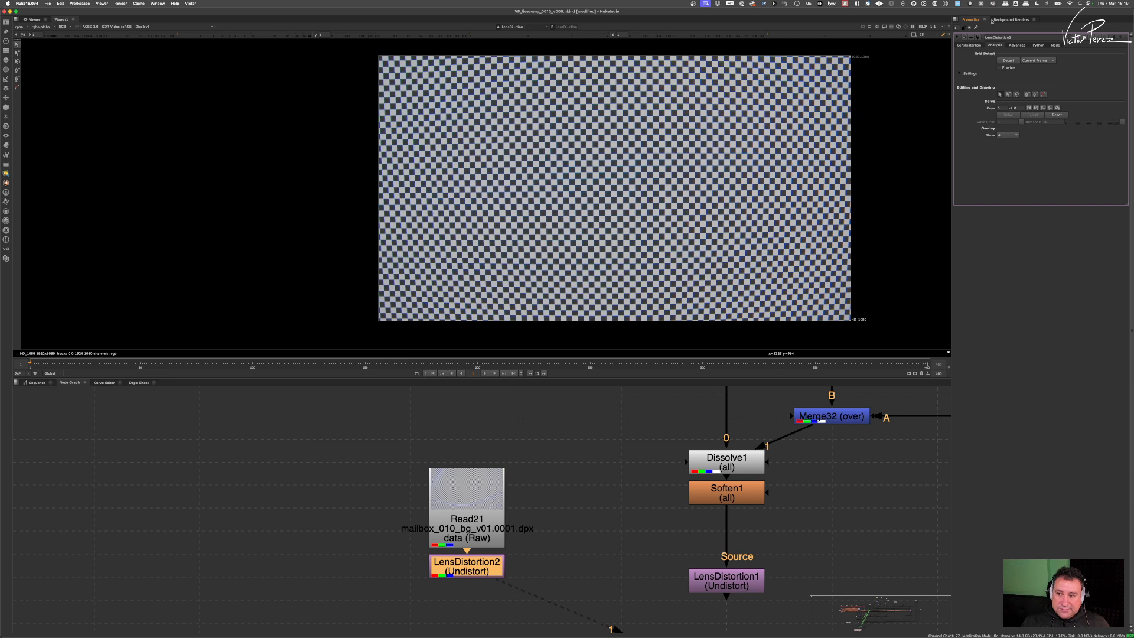
pyautogui.click(1010, 61)
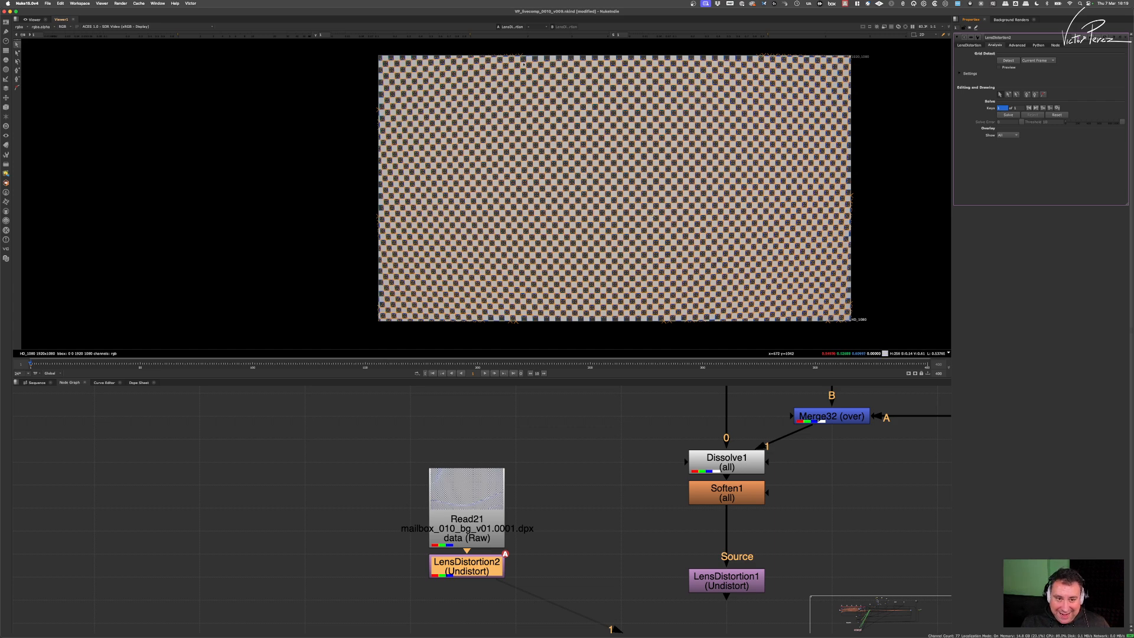
pyautogui.scroll(5, 534, 103)
pyautogui.scroll(4, 505, 79)
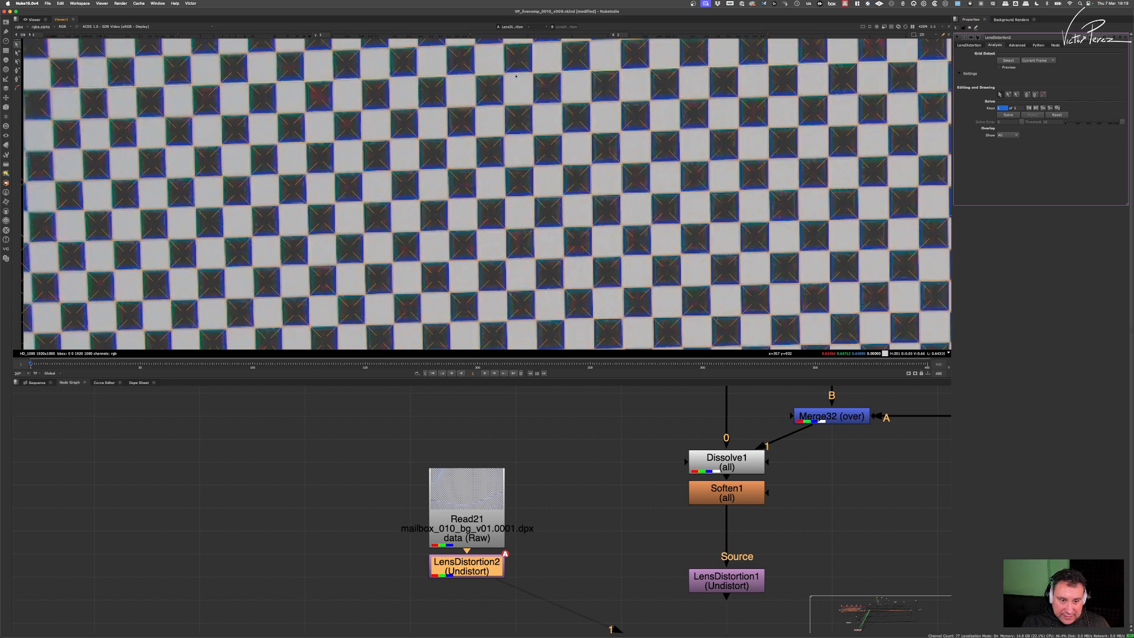
pyautogui.scroll(5, 486, 144)
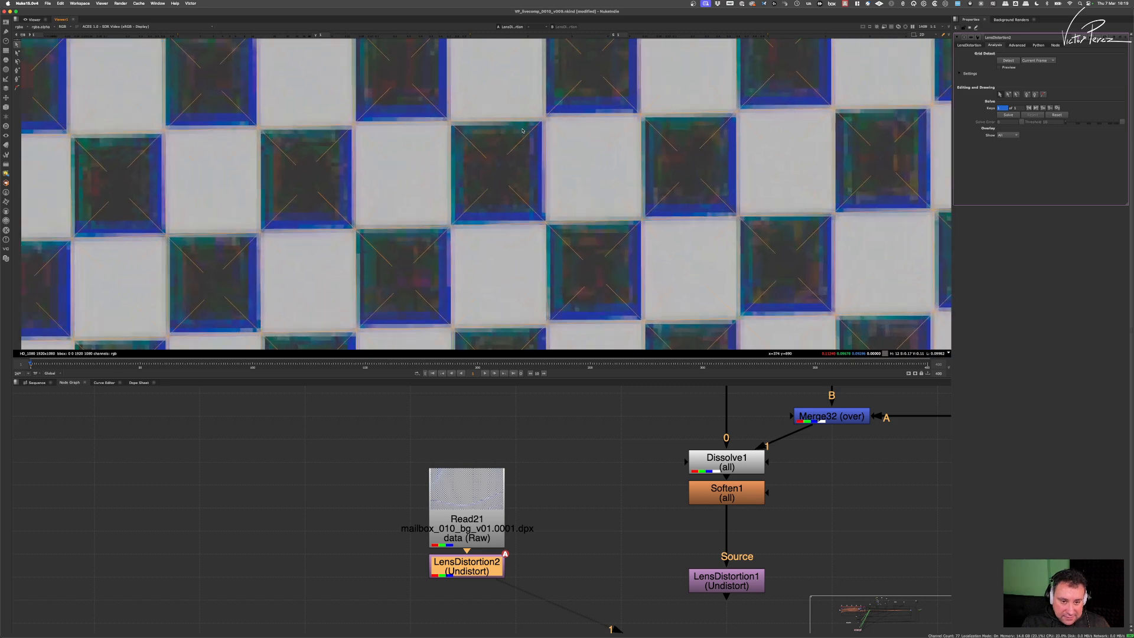
pyautogui.scroll(-12, 522, 131)
pyautogui.scroll(-2, 638, 200)
pyautogui.moveTo(638, 200); pyautogui.dragTo(523, 182, button='middle')
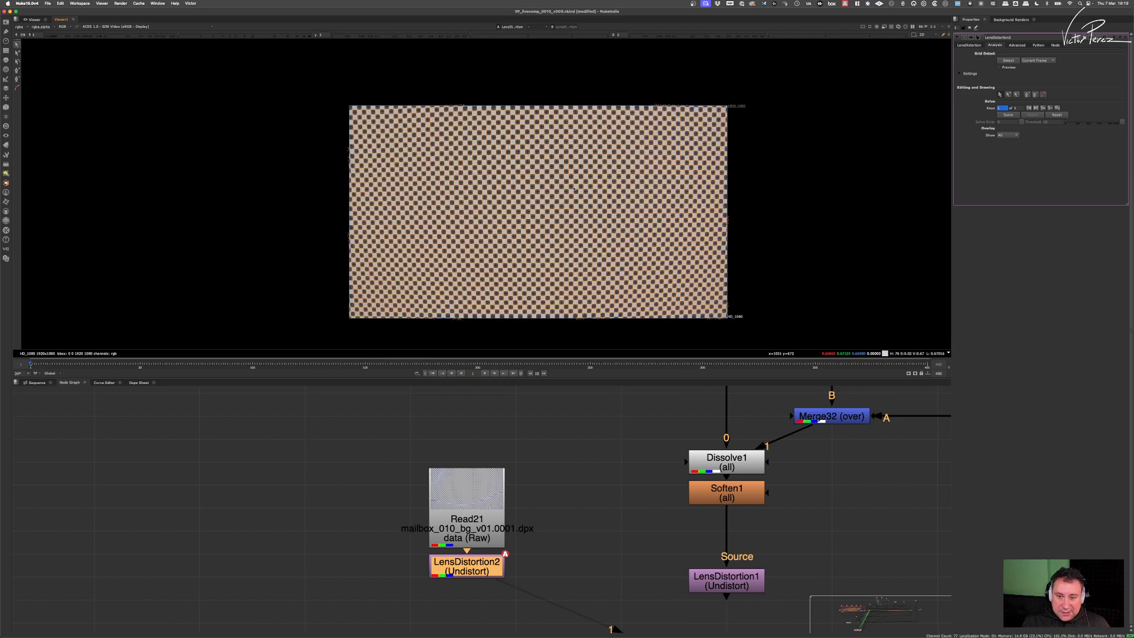
pyautogui.scroll(2, 654, 198)
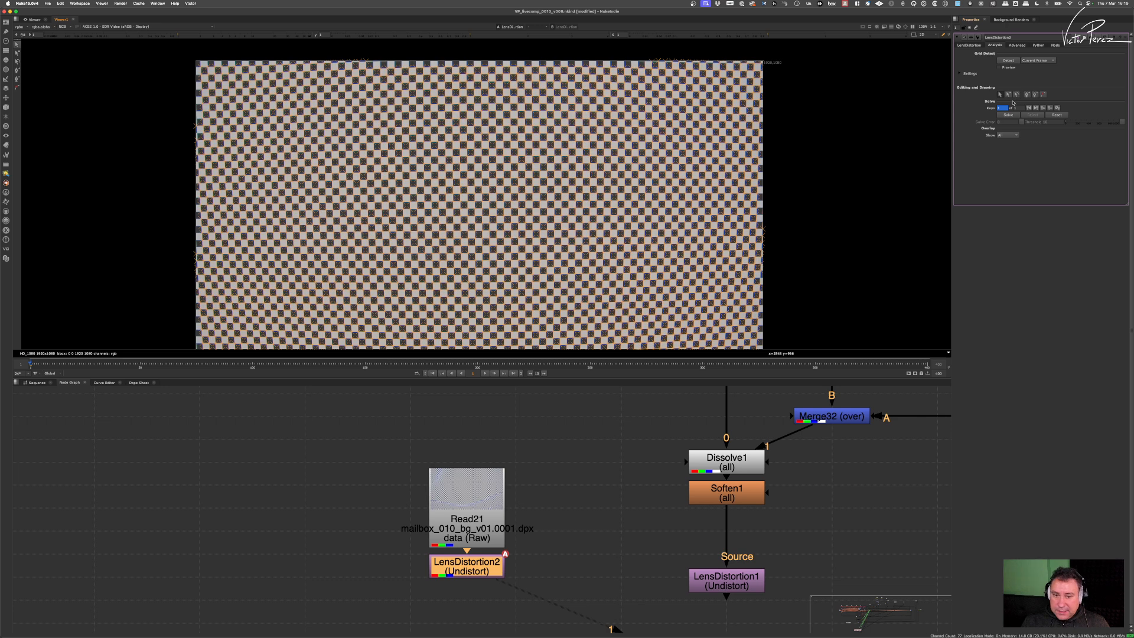
# Step: Solve the lens distortion in LensDistortion2 from the detected grid and check the solved frame as a whole
pyautogui.moveTo(895, 62); pyautogui.dragTo(949, 41, button='middle')
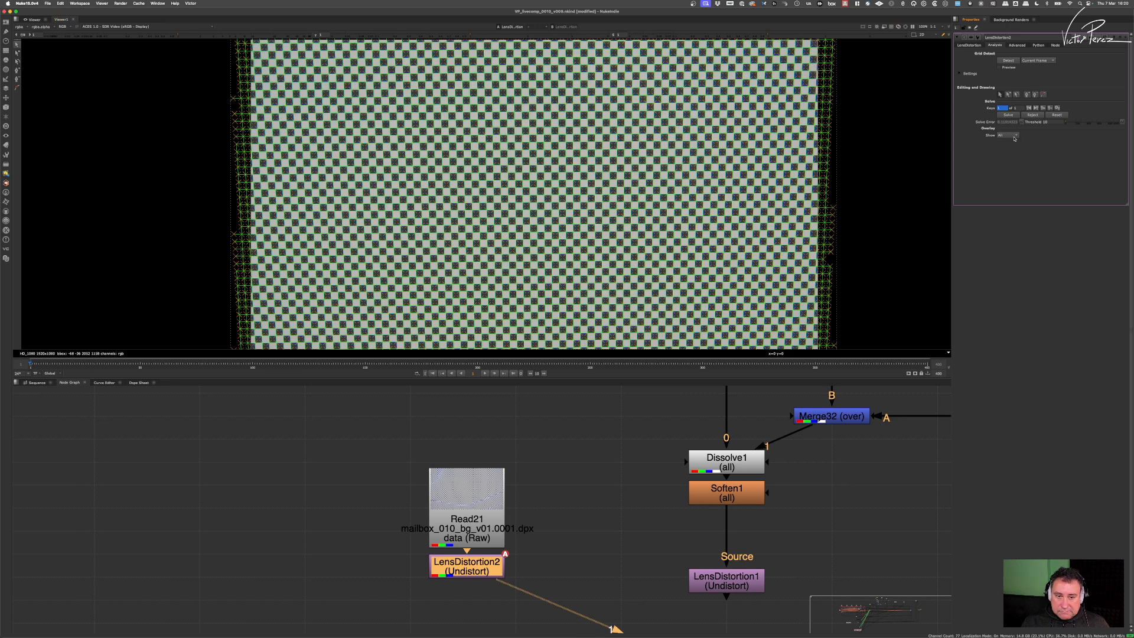
pyautogui.scroll(-4, 680, 171)
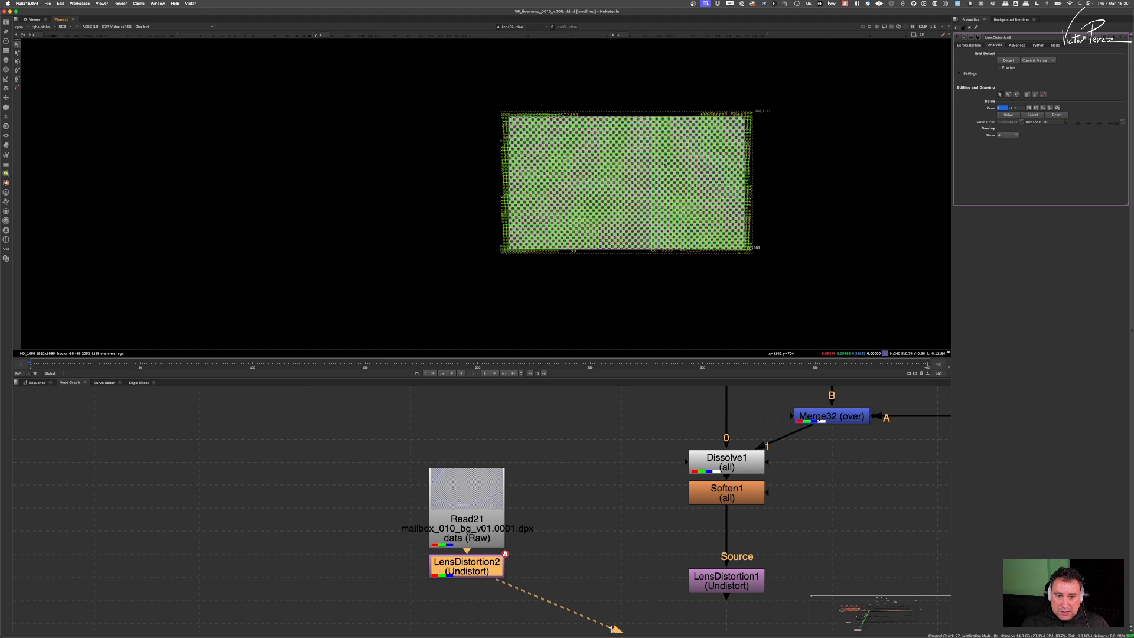
pyautogui.scroll(2, 664, 164)
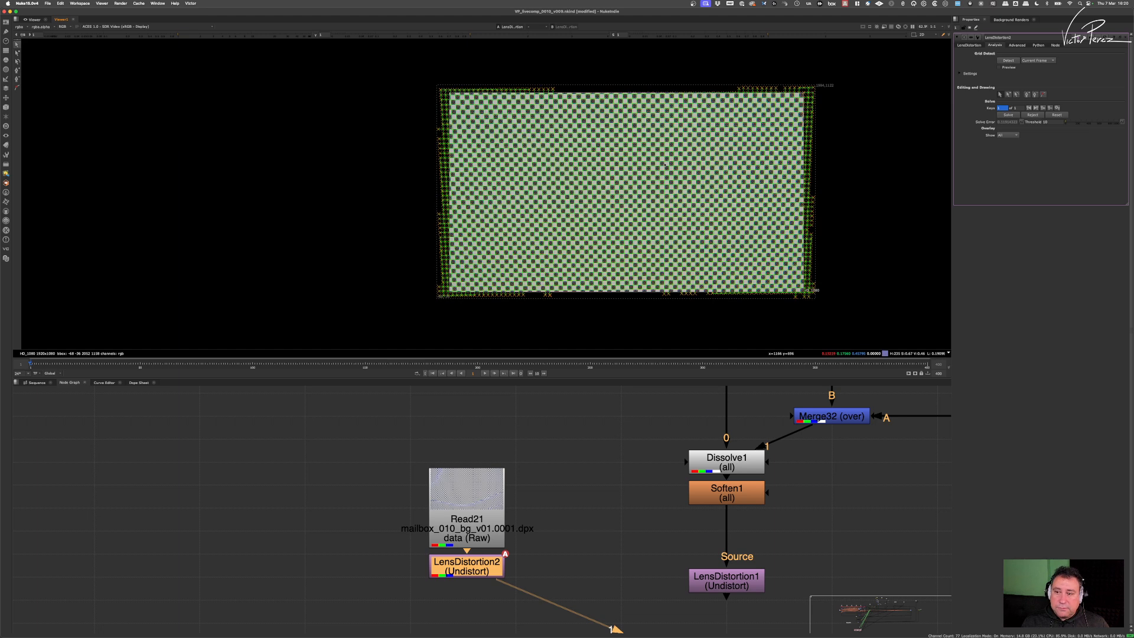
# Step: Move LensDistortion2 below Read21, reconnect its Source input from the read to Soften1, and move LensDistortion1 aside
pyautogui.moveTo(464, 572); pyautogui.dragTo(492, 508, button='middle')
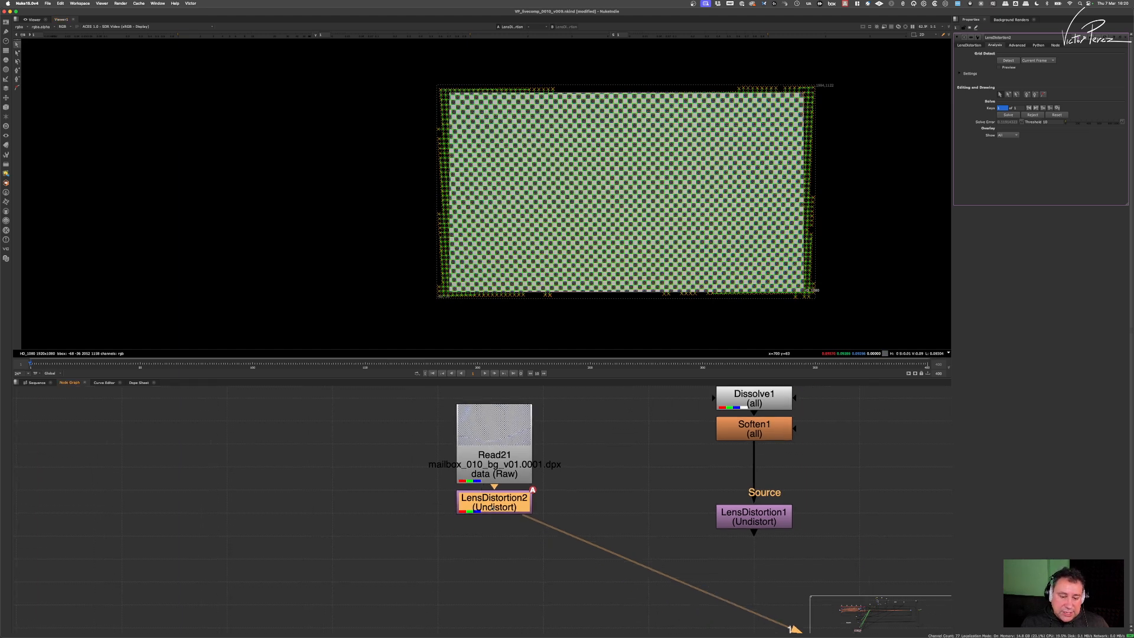
pyautogui.moveTo(492, 508); pyautogui.dragTo(490, 556)
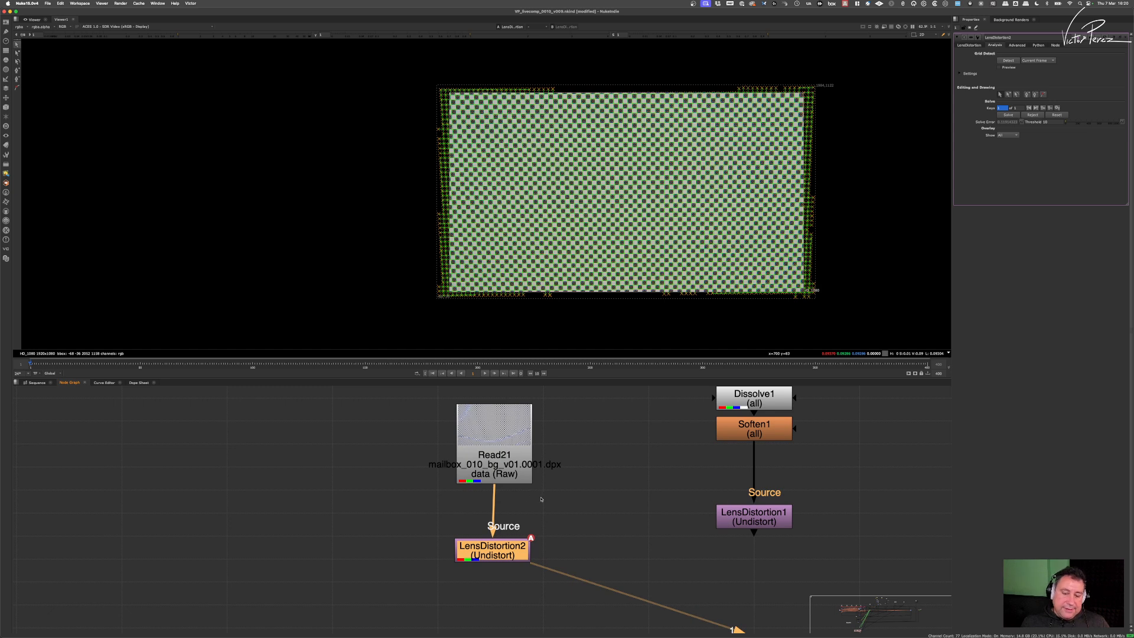
pyautogui.moveTo(494, 517); pyautogui.dragTo(751, 443)
pyautogui.moveTo(754, 517); pyautogui.dragTo(896, 512)
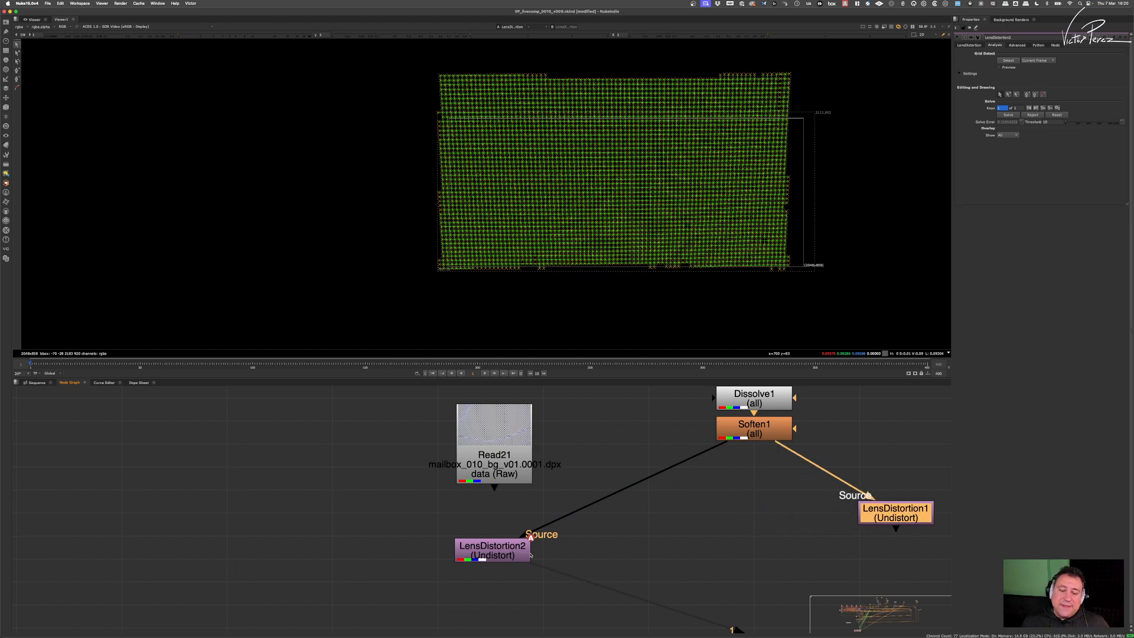
# Step: Place LensDistortion2 in line directly below Soften1 and review its distortion and analysis settings
pyautogui.moveTo(531, 555); pyautogui.dragTo(807, 524)
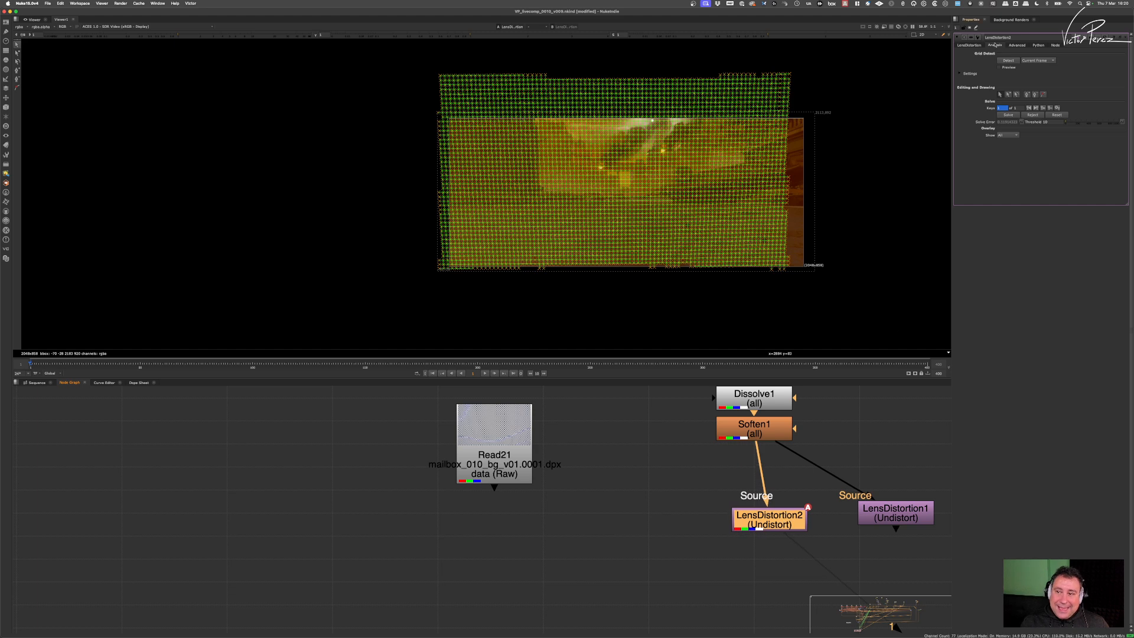
pyautogui.click(968, 46)
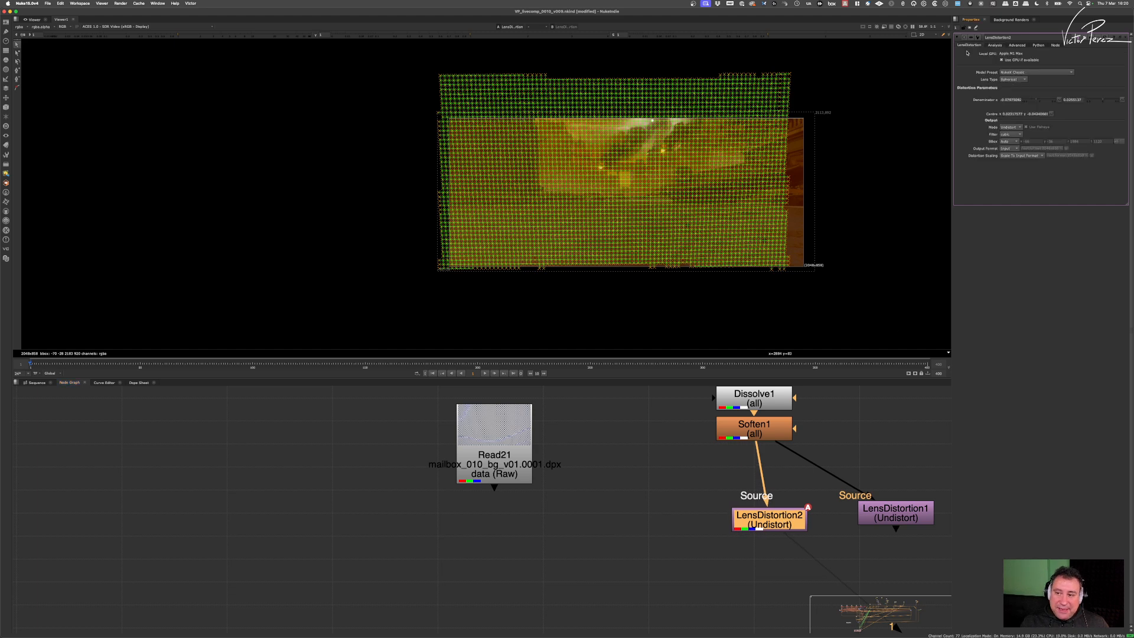
pyautogui.click(996, 45)
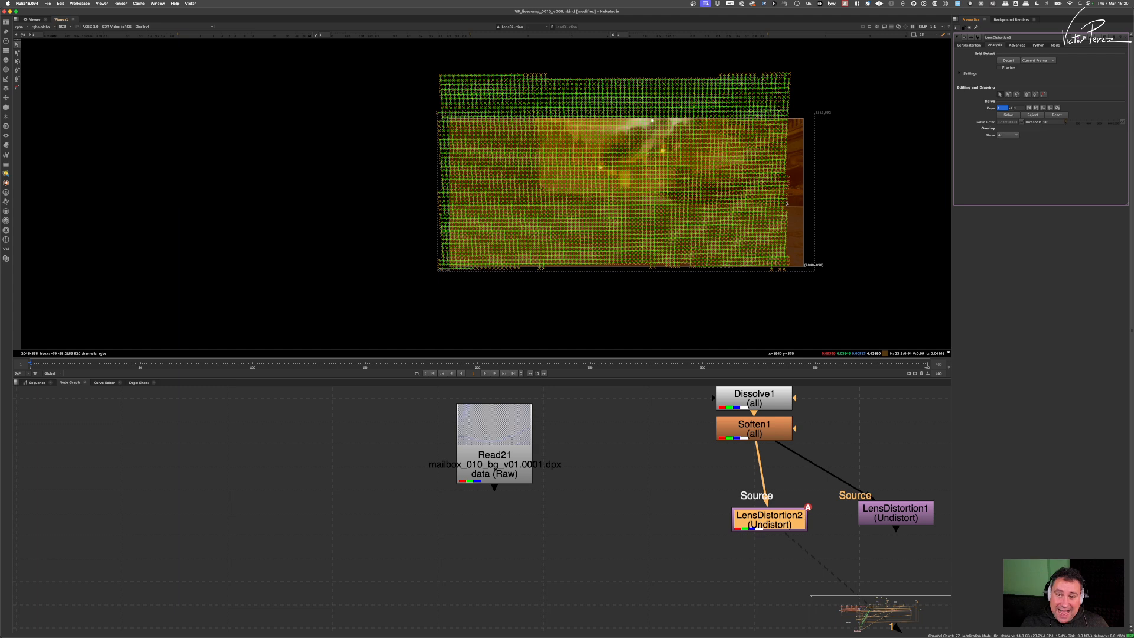
pyautogui.moveTo(777, 527); pyautogui.dragTo(762, 554)
pyautogui.scroll(2, 766, 202)
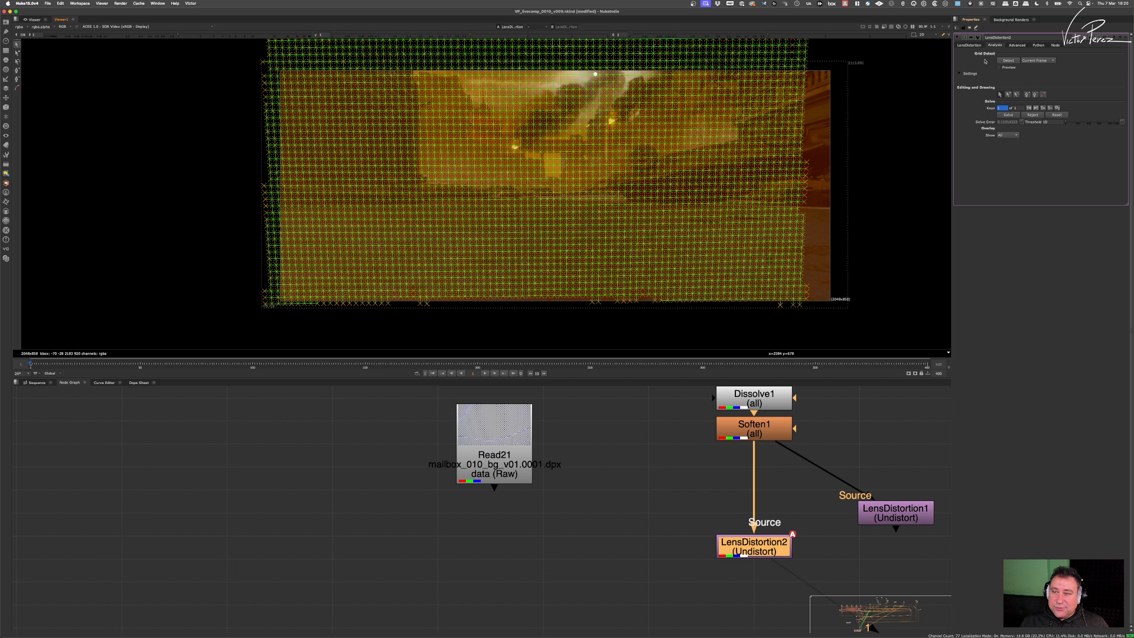
# Step: Set the output mode of LensDistortion2 to Redistort
pyautogui.click(973, 45)
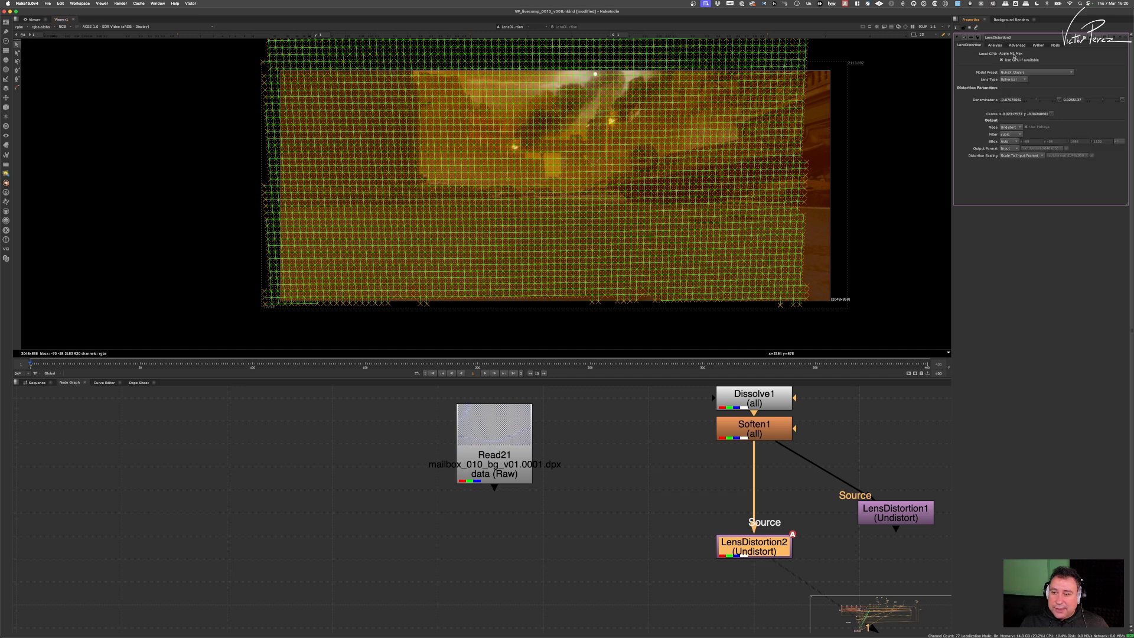
pyautogui.click(1017, 127)
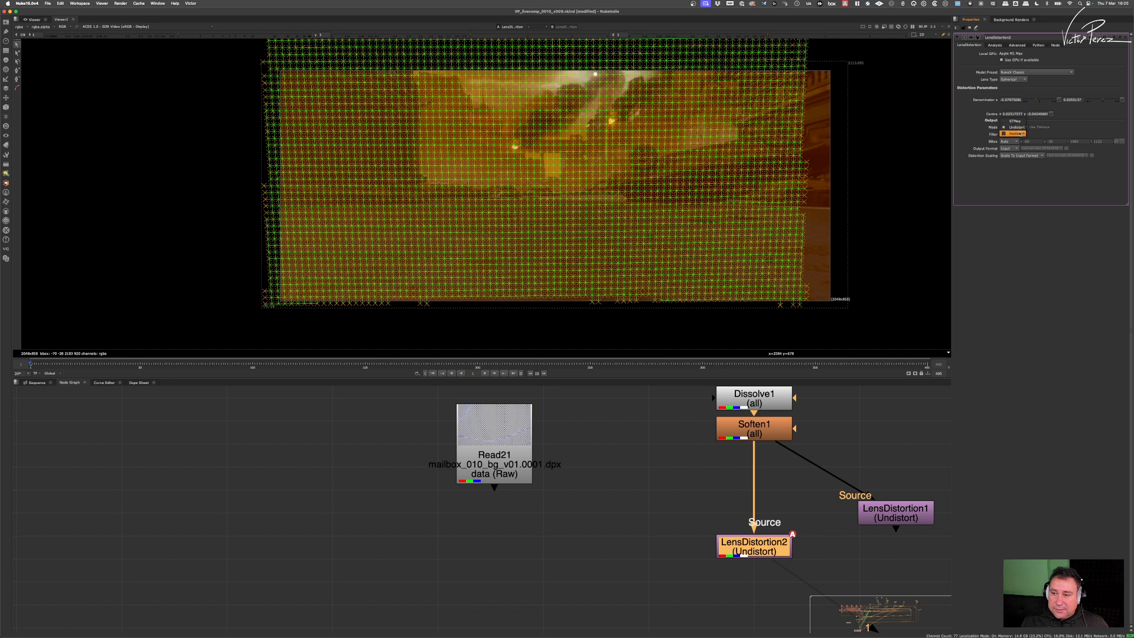
pyautogui.click(1018, 133)
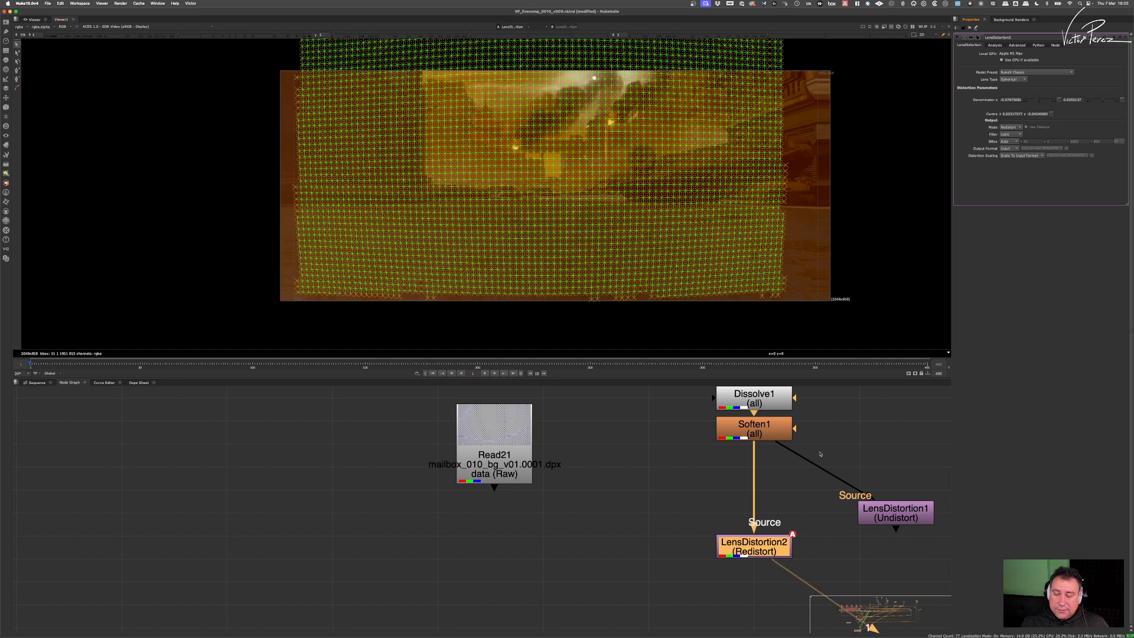
# Step: Close the LensDistortion2 properties to hide the grid overlay and compare Soften1's picture with the redistorted output
pyautogui.scroll(-2, 798, 489)
pyautogui.click(760, 438)
pyautogui.press('1')
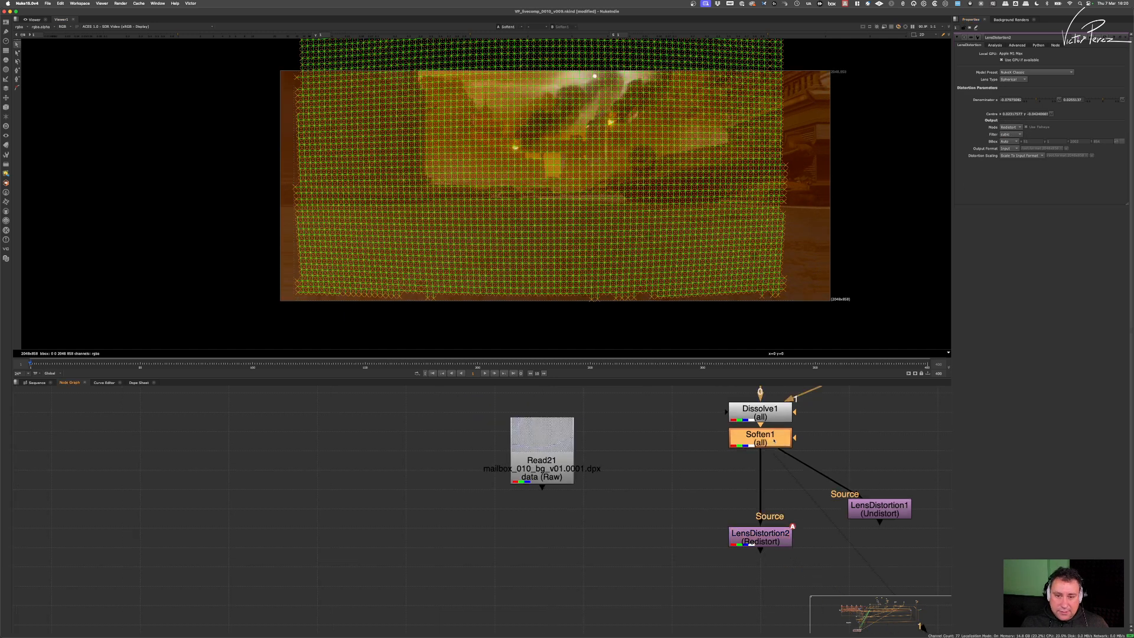
pyautogui.click(1126, 37)
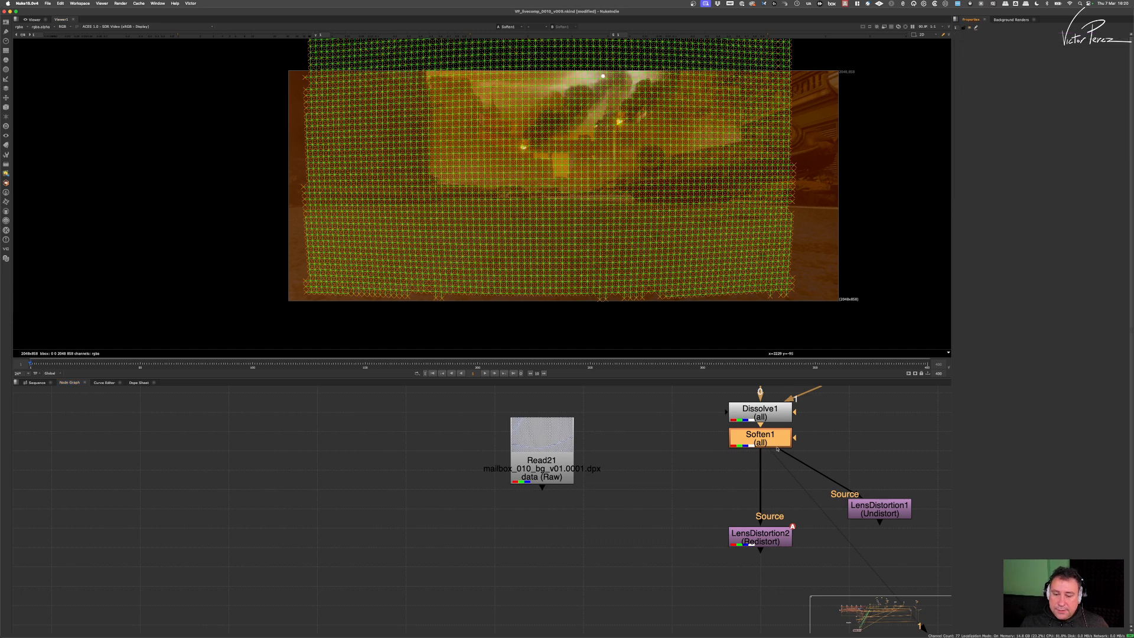
pyautogui.click(764, 533)
pyautogui.press('1')
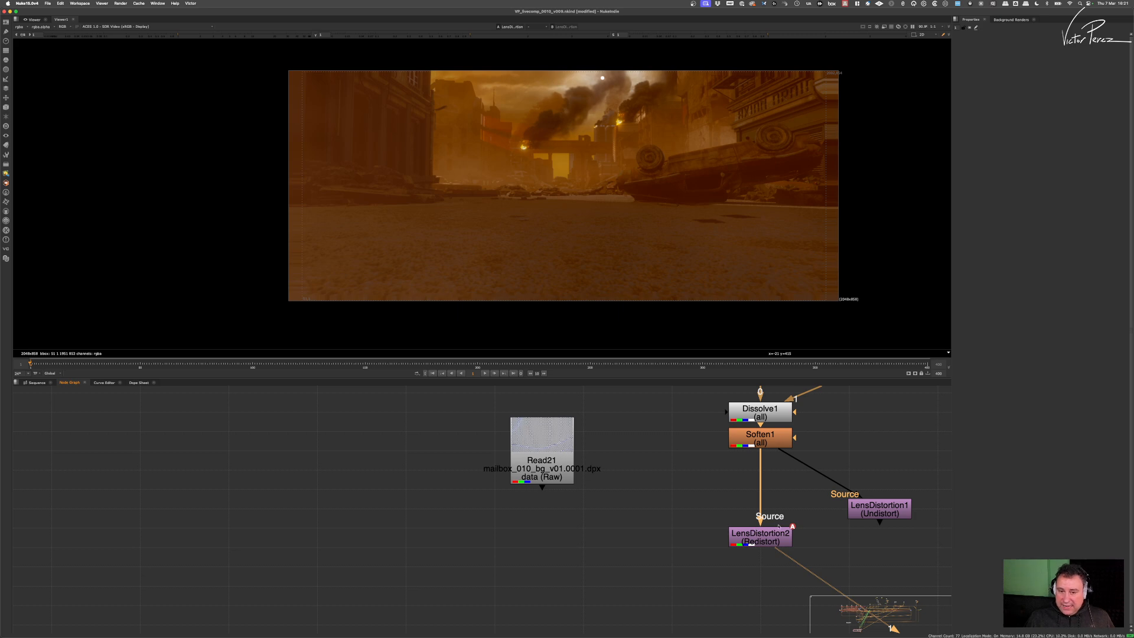
# Step: Insert a Transform node between Soften1 and LensDistortion2, making room by moving LensDistortion2 down
pyautogui.moveTo(766, 538); pyautogui.dragTo(768, 552)
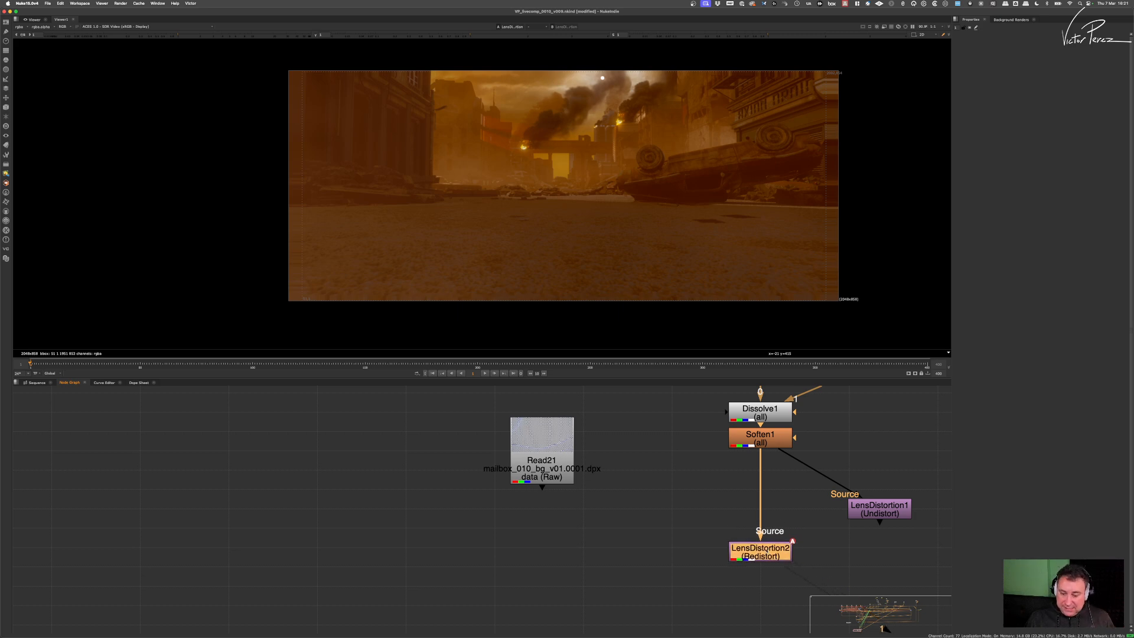
pyautogui.click(770, 515)
pyautogui.press('t')
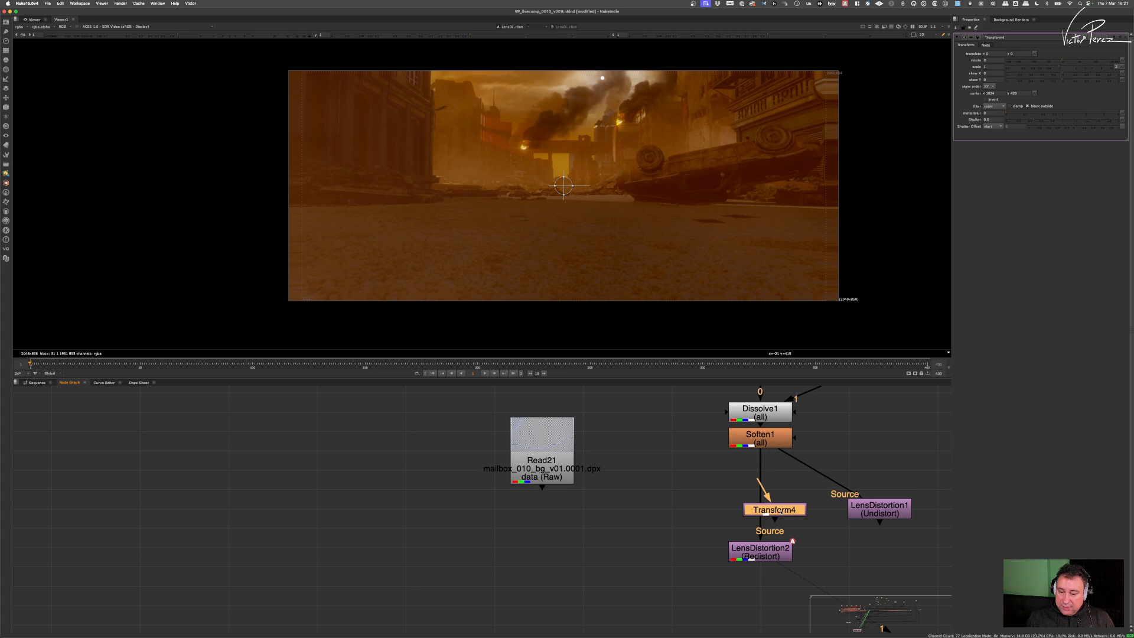
pyautogui.moveTo(769, 516); pyautogui.dragTo(766, 520)
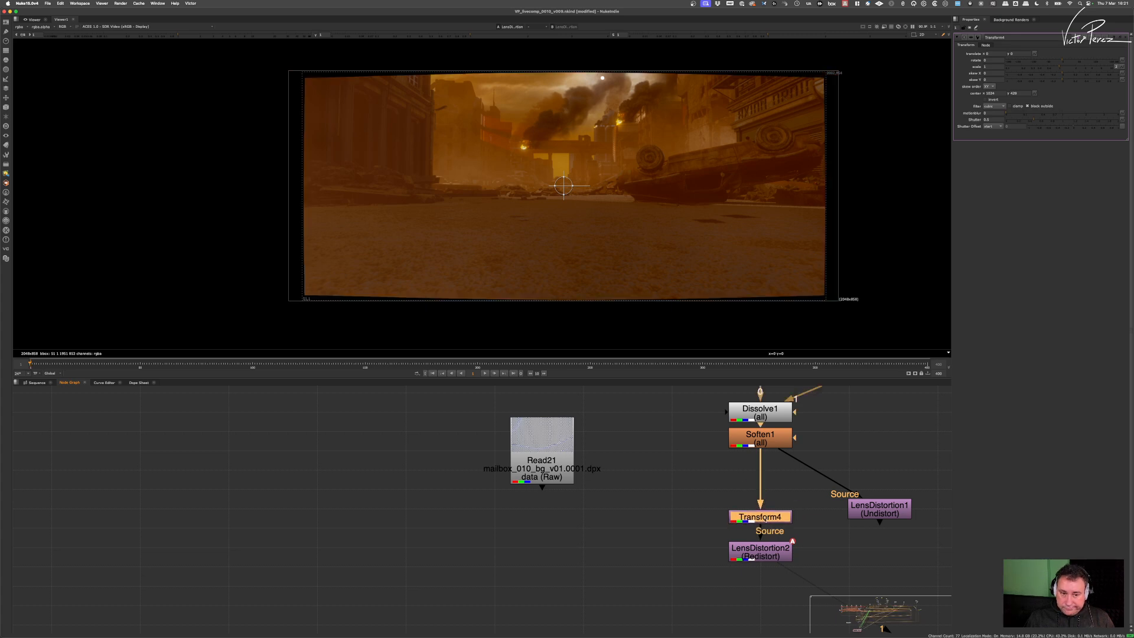
# Step: Scale up the image in Transform4 to cover the black borders and inspect the upper frame edge up close
pyautogui.click(996, 66)
pyautogui.press('Up')
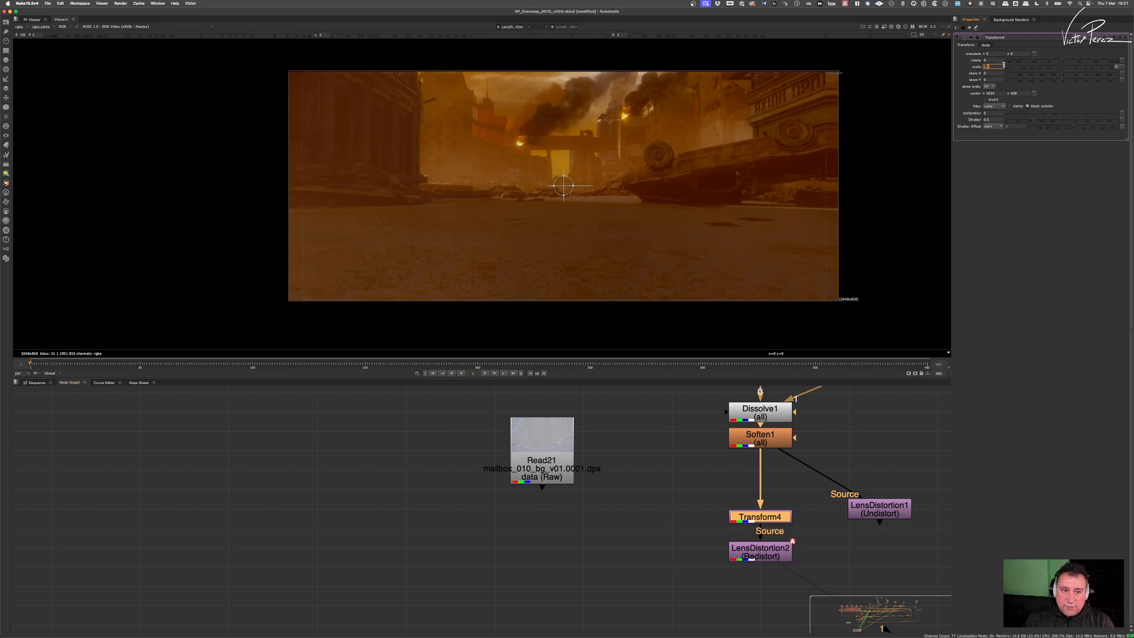
pyautogui.press('Down')
pyautogui.press('Up')
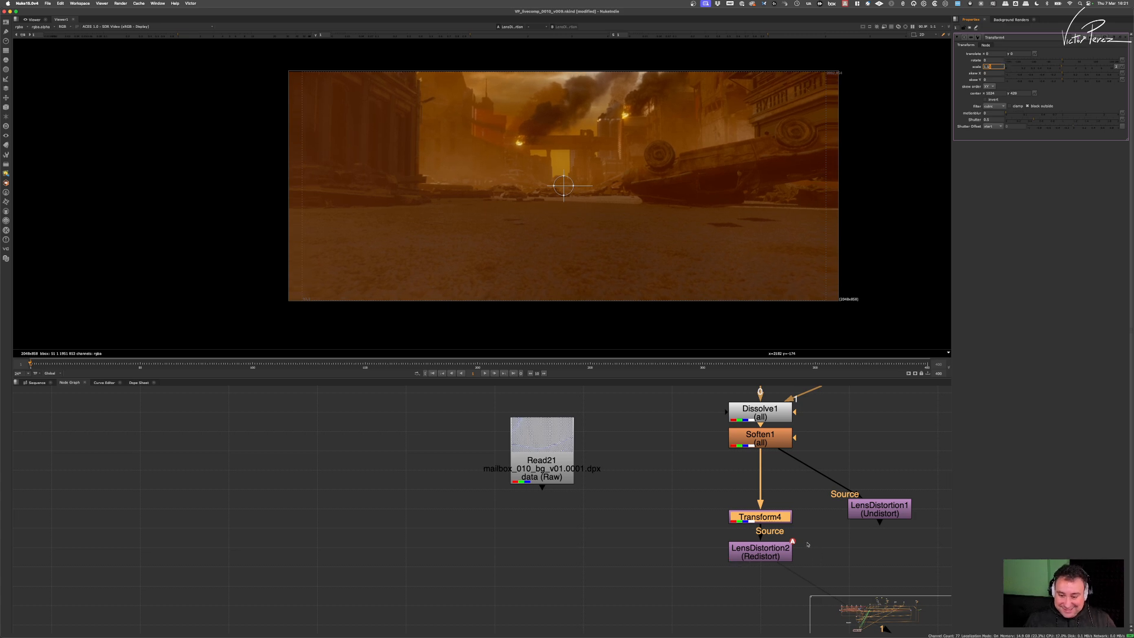
pyautogui.click(761, 555)
pyautogui.scroll(5, 542, 78)
pyautogui.moveTo(553, 65); pyautogui.dragTo(551, 166, button='middle')
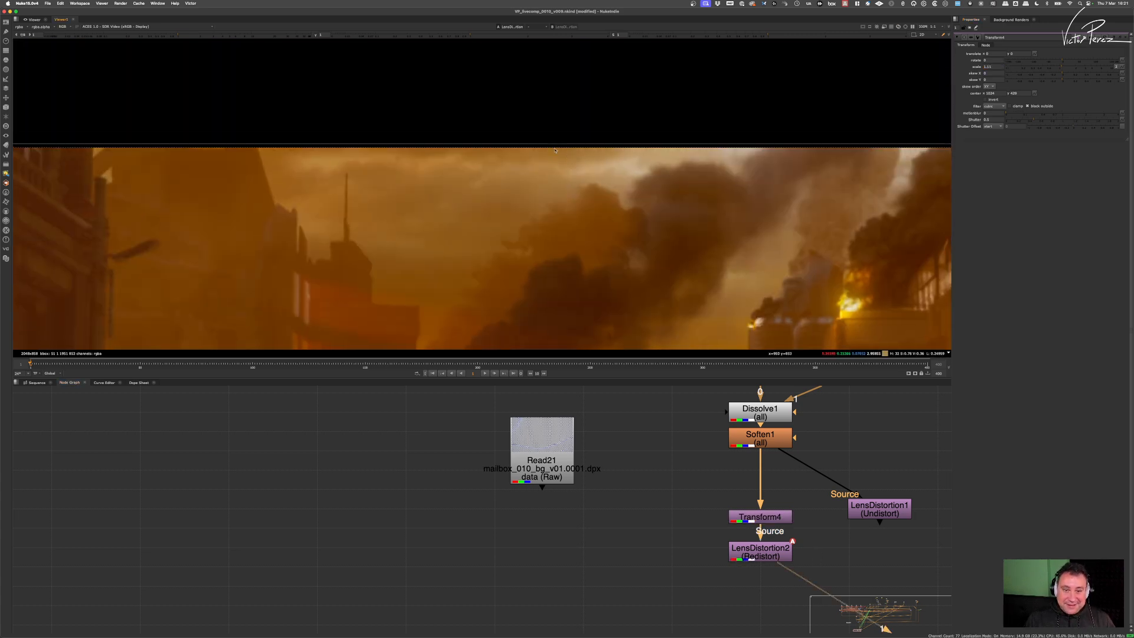
pyautogui.scroll(2, 555, 147)
pyautogui.scroll(-5, 555, 147)
pyautogui.moveTo(472, 147); pyautogui.dragTo(611, 143, button='middle')
pyautogui.scroll(-2, 611, 143)
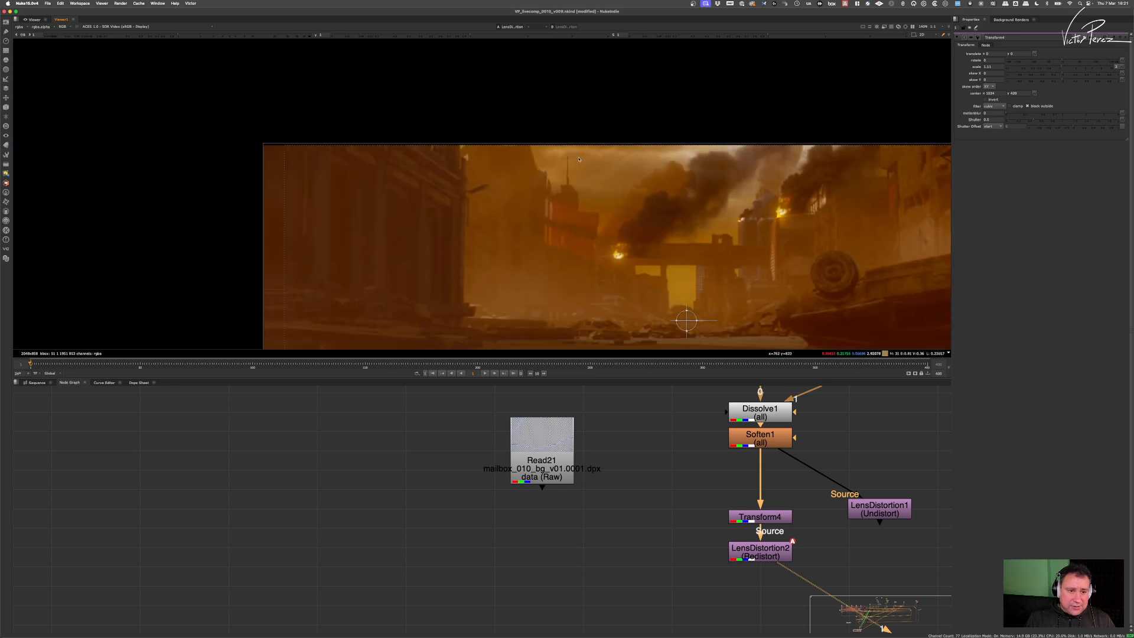
# Step: Move Transform4 downstream of LensDistortion2 and inspect the upper edge of the resulting frame
pyautogui.click(761, 519)
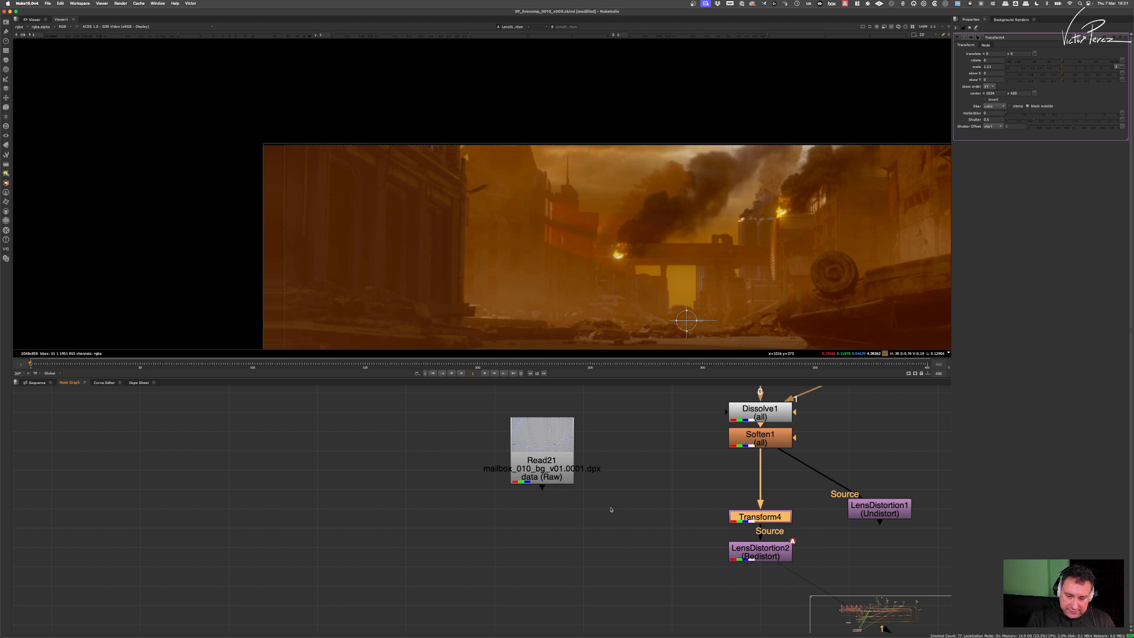
pyautogui.press('ctrl')
pyautogui.press('super+Down')
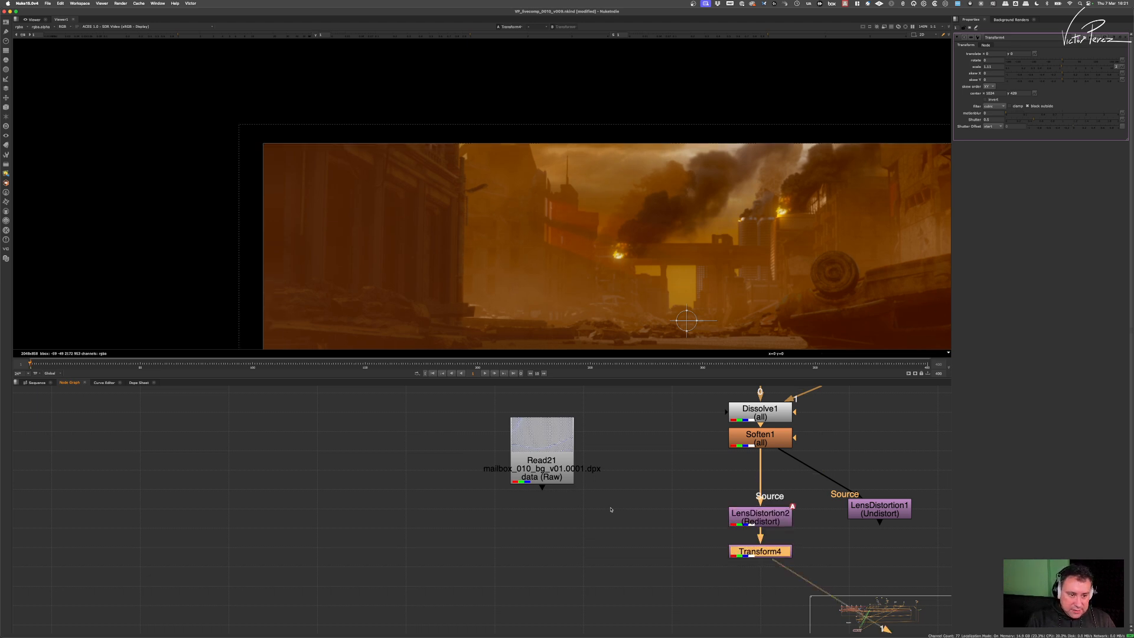
pyautogui.scroll(5, 735, 148)
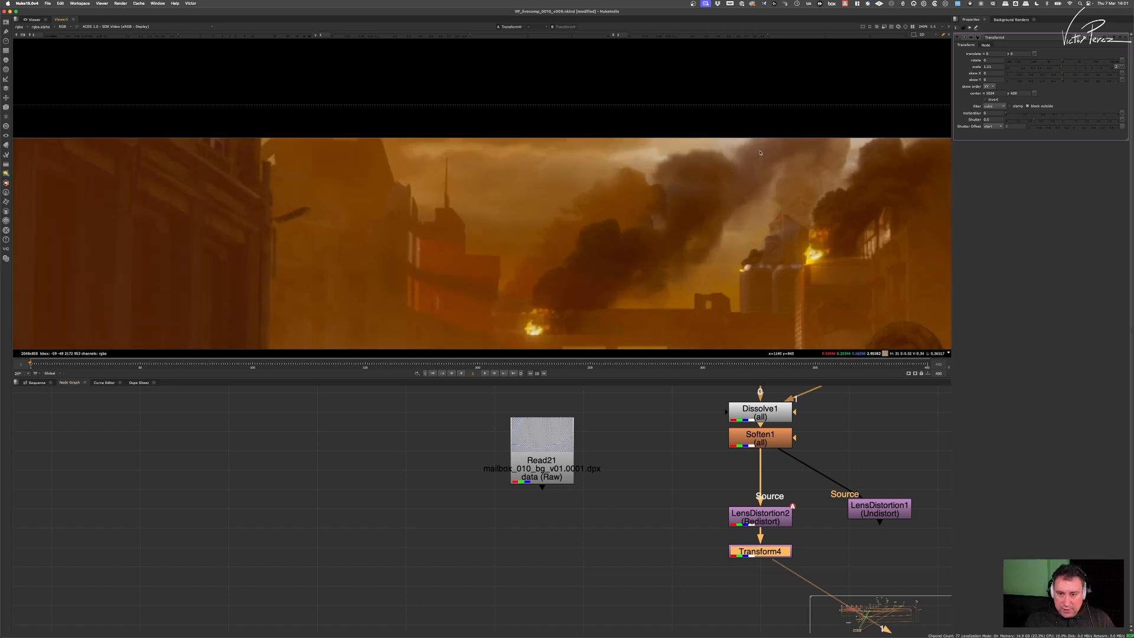
pyautogui.moveTo(735, 149); pyautogui.dragTo(638, 154, button='middle')
pyautogui.scroll(-4, 633, 157)
pyautogui.moveTo(720, 153); pyautogui.dragTo(670, 147, button='middle')
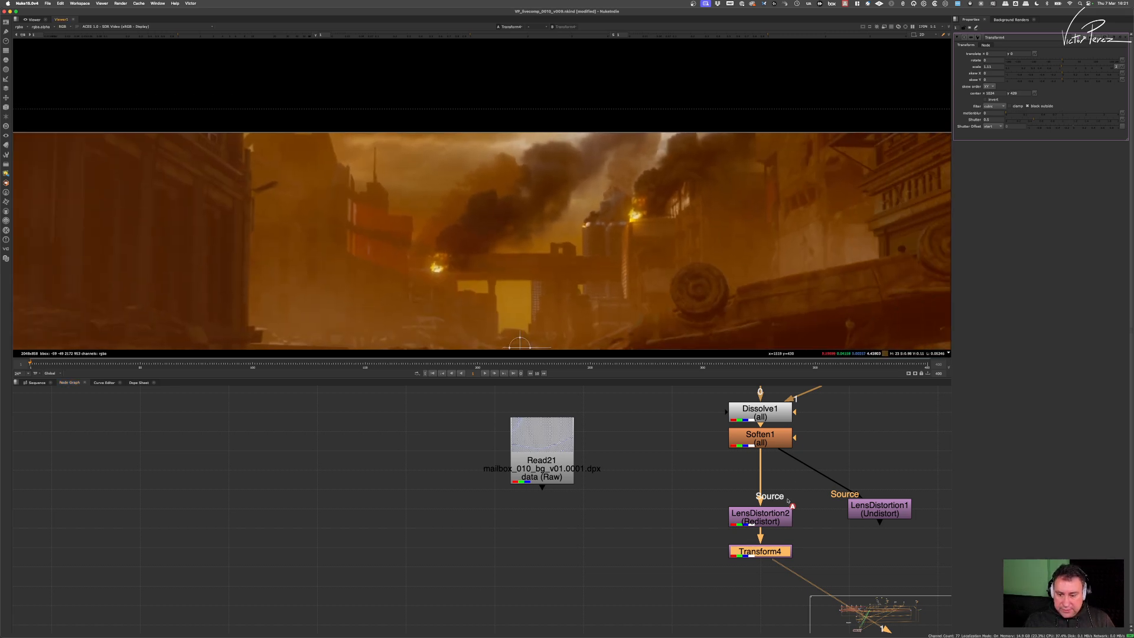
# Step: Reduce the scale of Transform4 in small increments towards the minimum enlargement needed to fill the frame
pyautogui.click(995, 67)
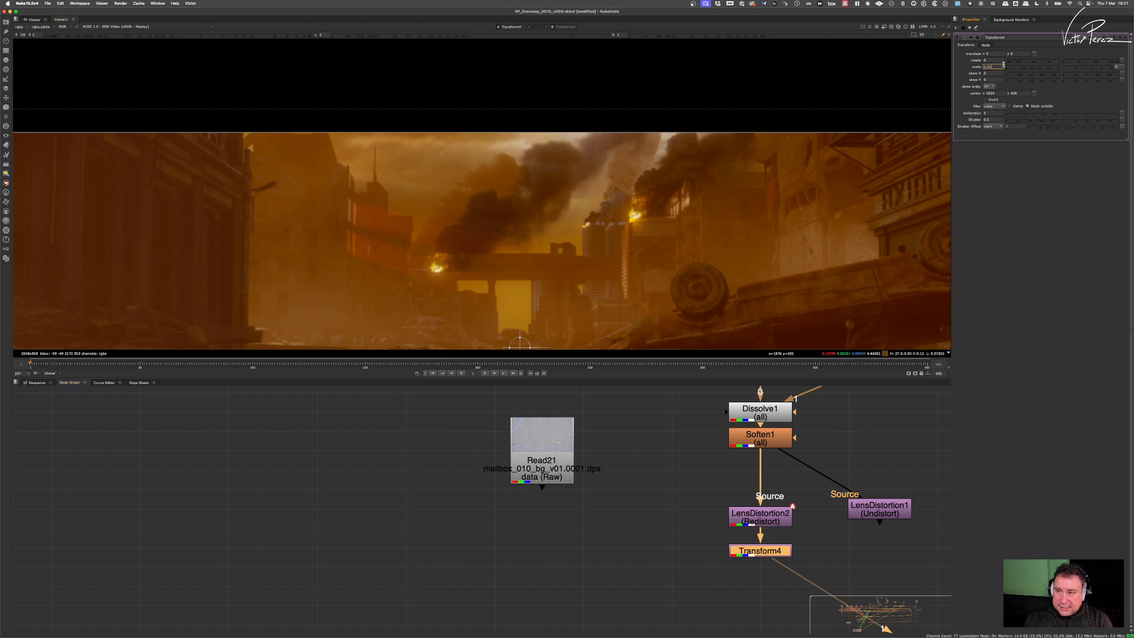
pyautogui.press('Down')
pyautogui.press('Down')
pyautogui.press('Down')
pyautogui.press('Down')
pyautogui.press('Down')
pyautogui.press('Down')
pyautogui.press('Down')
pyautogui.press('Down')
pyautogui.press('Down')
pyautogui.press('Down')
pyautogui.press('Down')
pyautogui.press('Down')
pyautogui.press('Down')
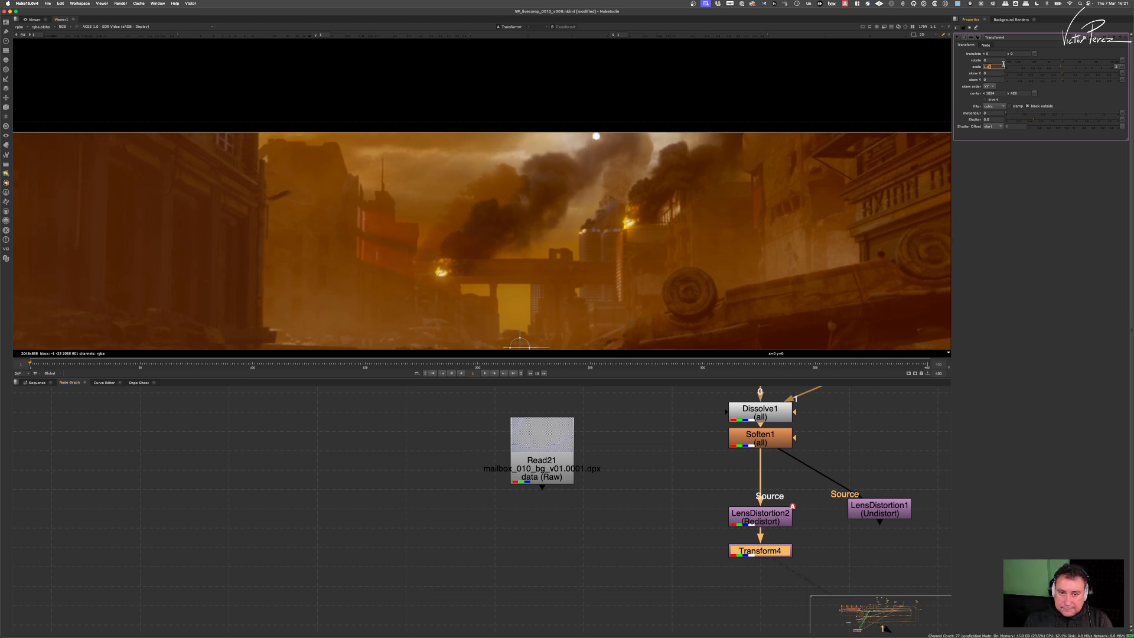
pyautogui.press('Up')
pyautogui.press('Up')
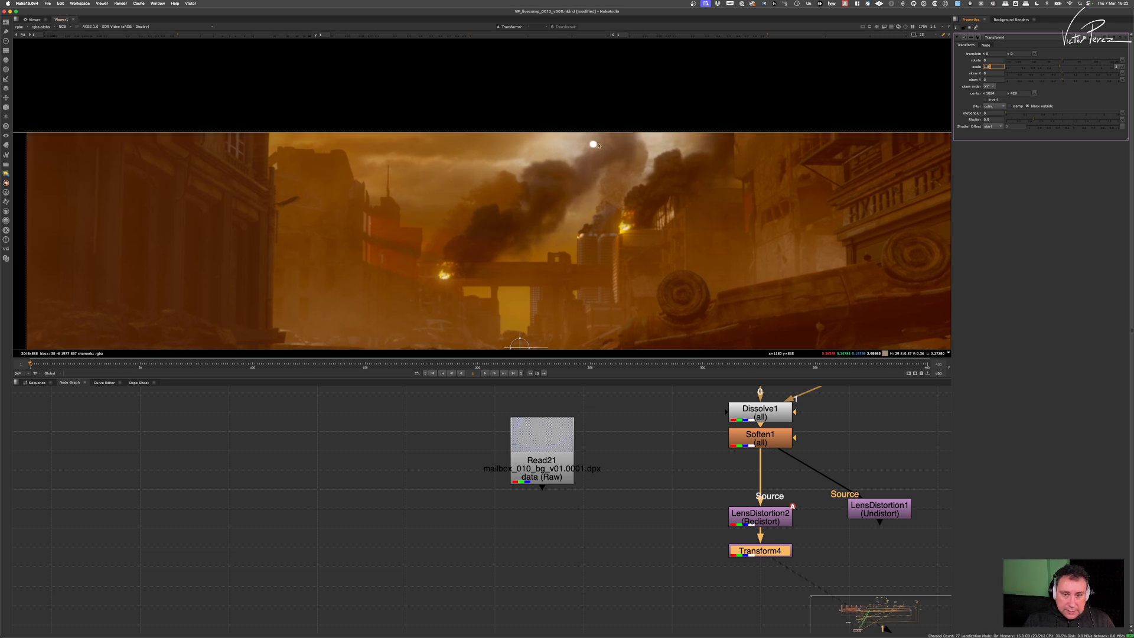
# Step: Check the whole frame for black side borders and raise Transform4's scale slightly to reduce them
pyautogui.scroll(6, 597, 133)
pyautogui.press('f')
pyautogui.scroll(-2, 588, 232)
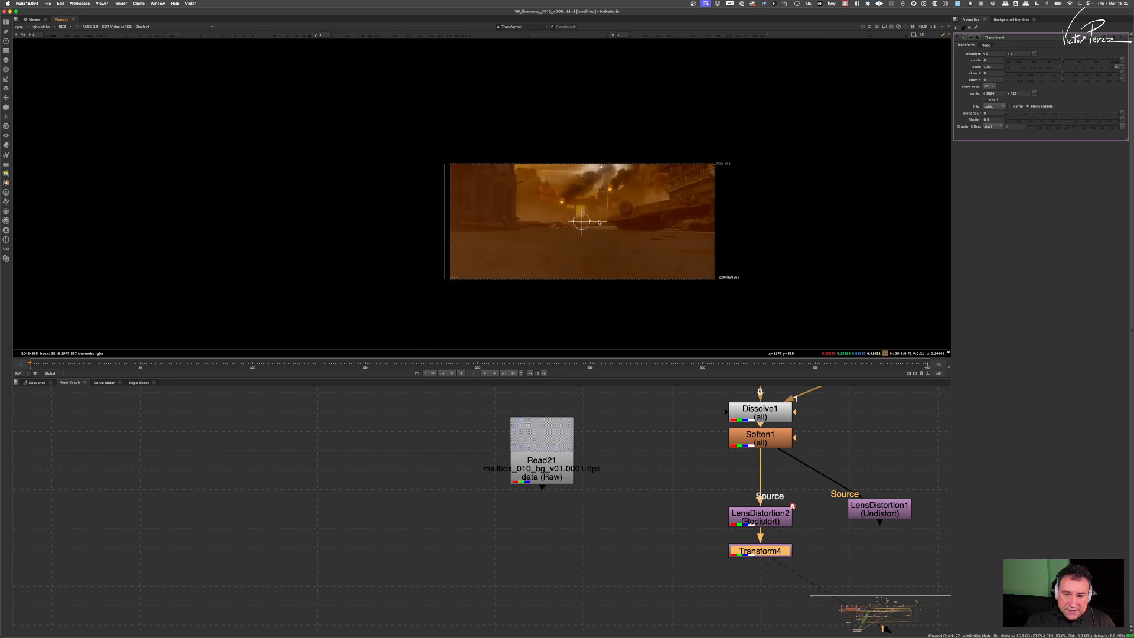
pyautogui.scroll(6, 626, 221)
pyautogui.scroll(-8, 595, 202)
pyautogui.scroll(4, 595, 203)
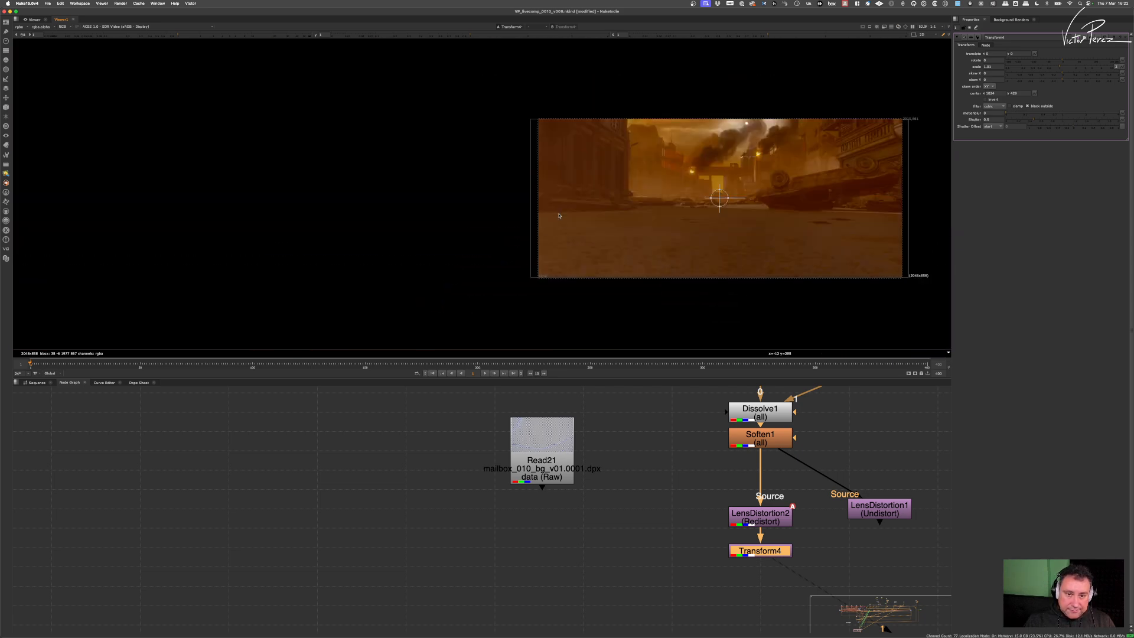
pyautogui.scroll(-3, 650, 189)
pyautogui.scroll(3, 688, 170)
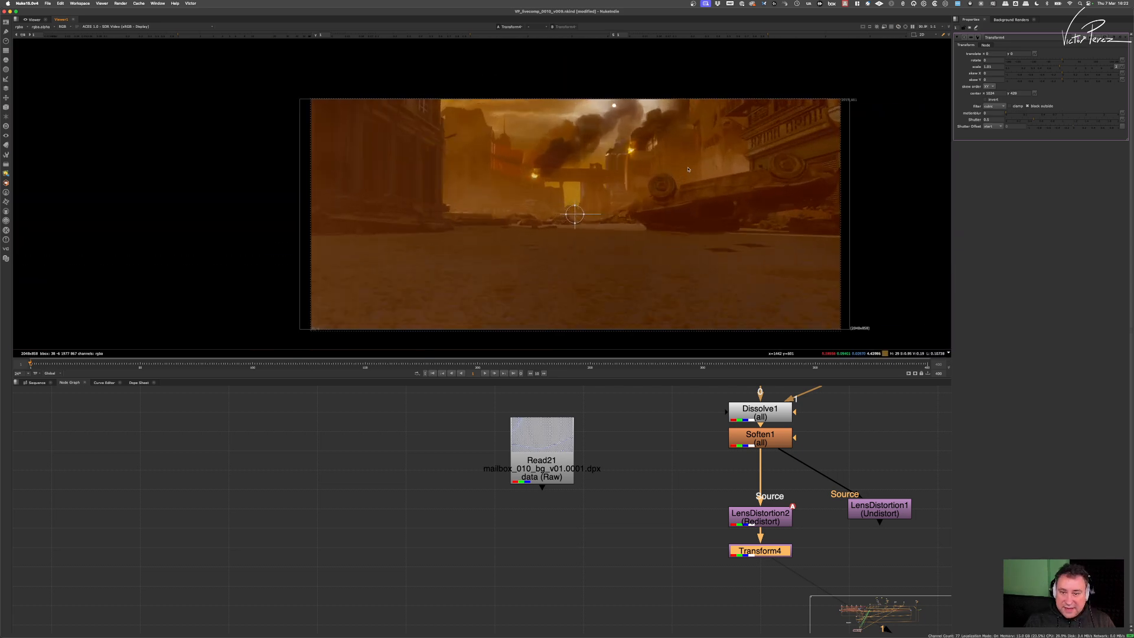
pyautogui.click(998, 67)
pyautogui.press('Up')
pyautogui.press('Up')
pyautogui.press('Up')
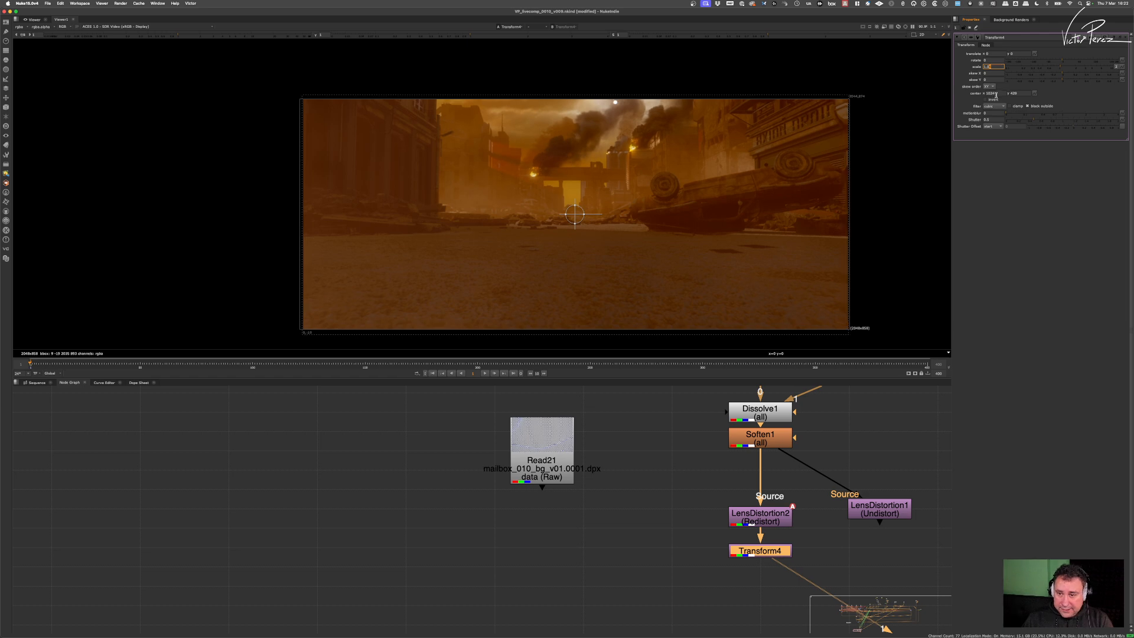
# Step: Fine-tune Transform4's scale to three decimals against the frame's right edge and inspect the left edge
pyautogui.scroll(8, 905, 279)
pyautogui.scroll(-4, 754, 263)
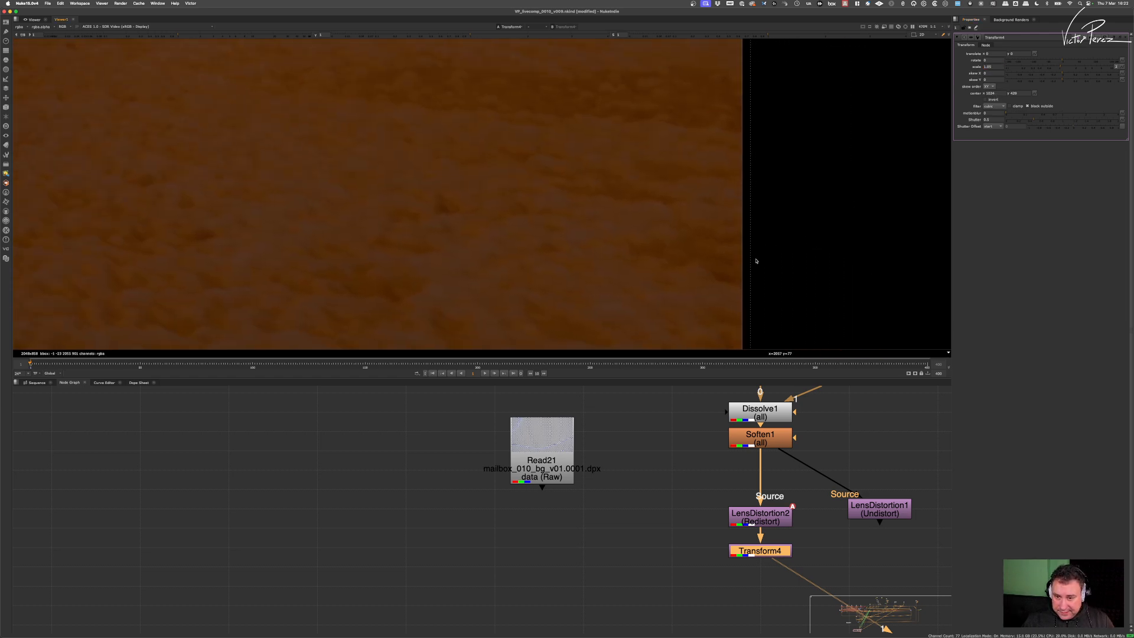
pyautogui.press('Down')
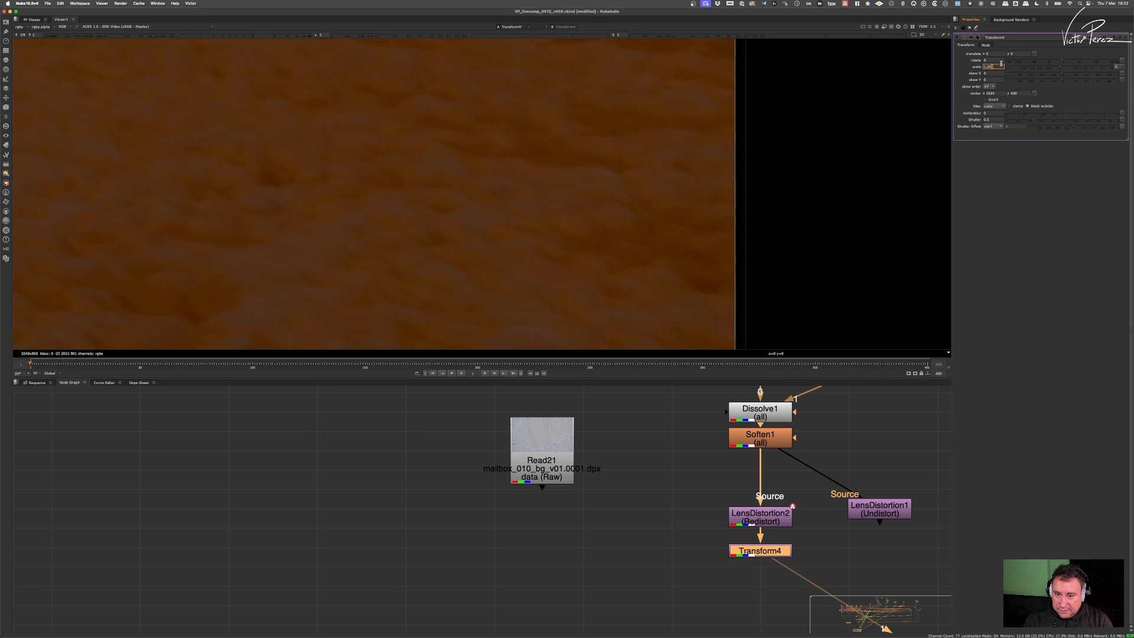
pyautogui.press('Down')
pyautogui.press('Up')
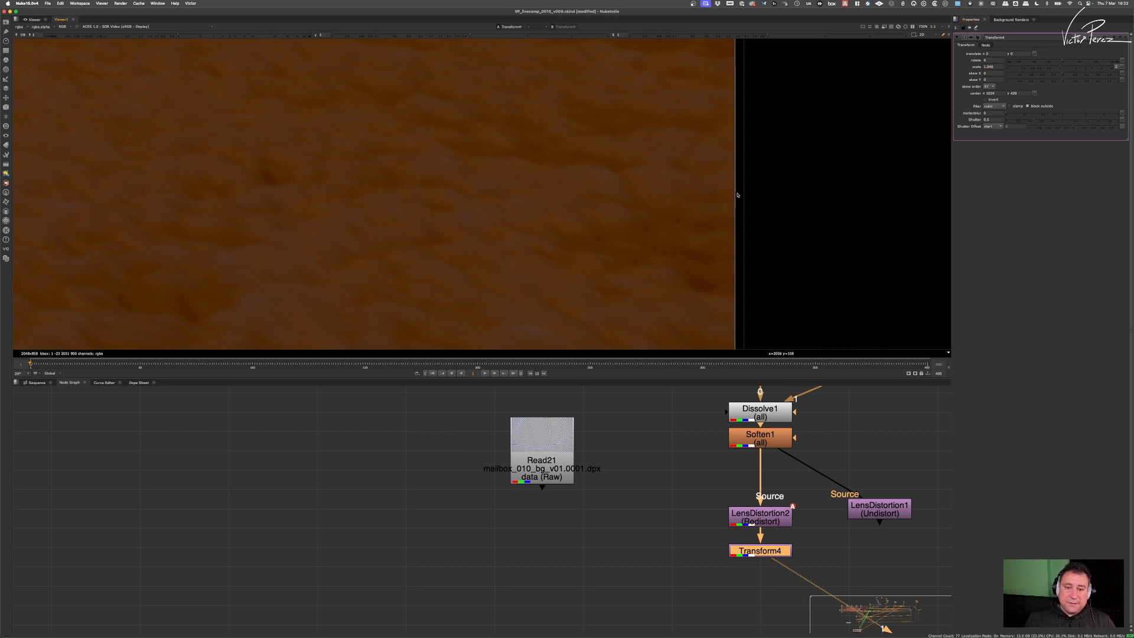
pyautogui.scroll(-10, 737, 195)
pyautogui.scroll(10, 490, 201)
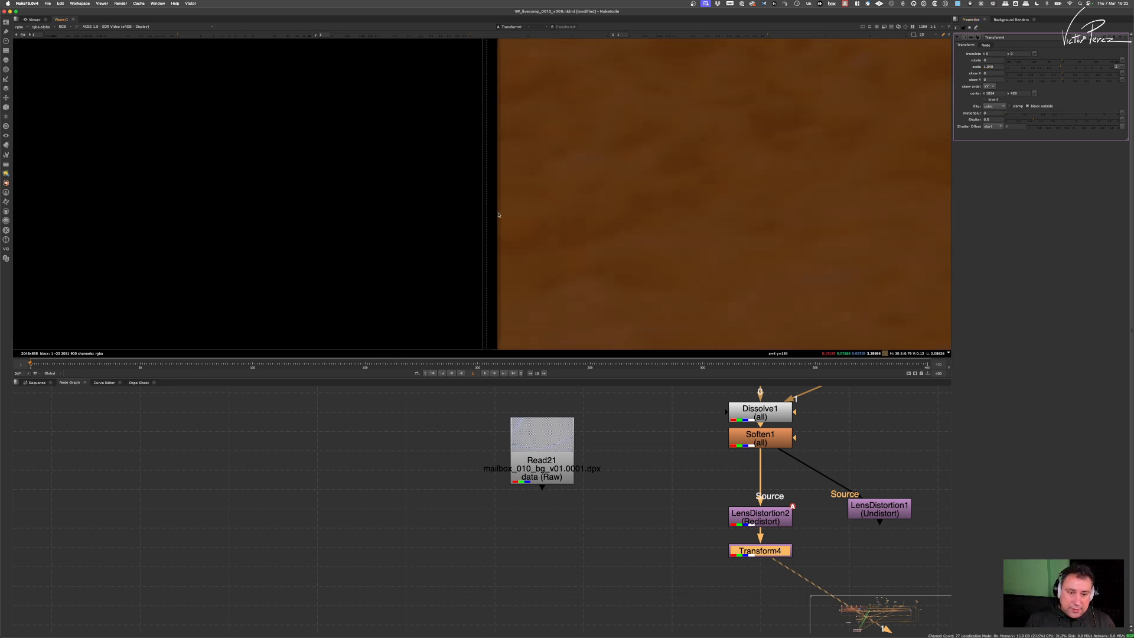
# Step: Nudge Transform4's horizontal translation slightly to the negative side to reduce the left border, and check the other frame edges
pyautogui.click(996, 67)
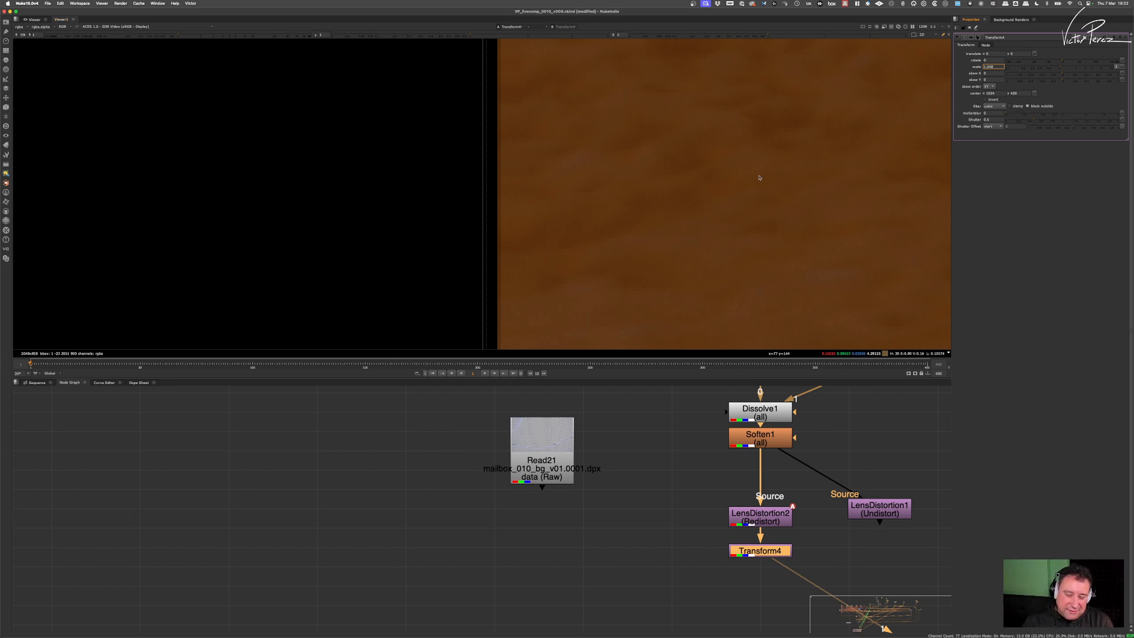
pyautogui.click(994, 53)
pyautogui.press('Down')
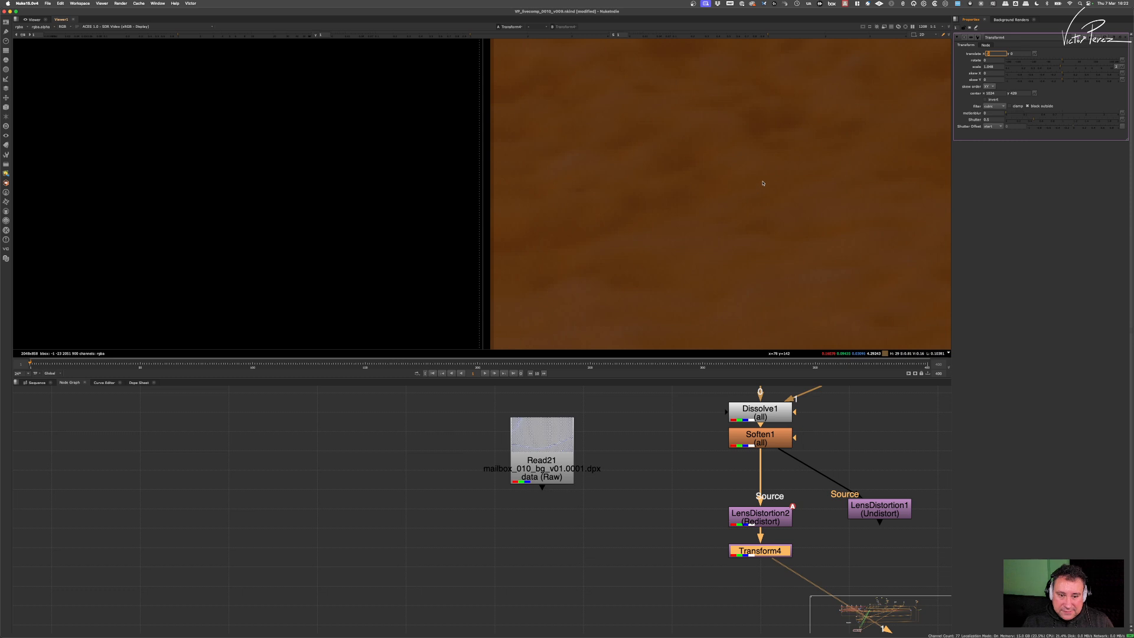
pyautogui.scroll(-5, 770, 186)
pyautogui.moveTo(772, 187); pyautogui.dragTo(504, 189, button='middle')
pyautogui.scroll(-4, 939, 195)
pyautogui.moveTo(940, 194); pyautogui.dragTo(306, 238, button='middle')
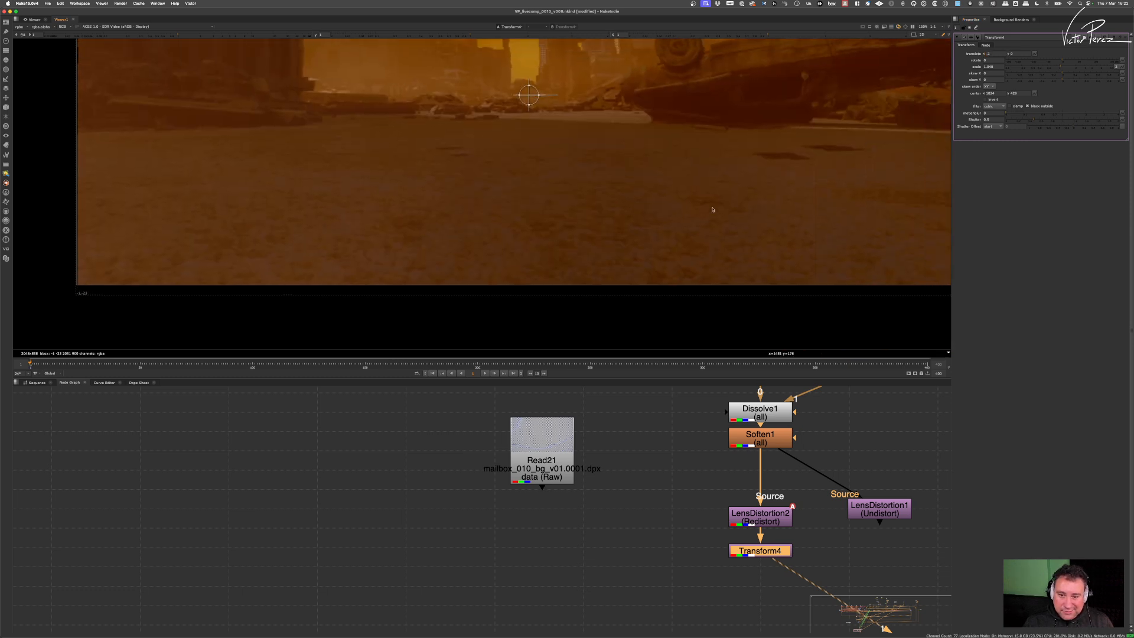
# Step: Raise Transform4's scale by a thousandth to close the gap at the frame's right edge
pyautogui.moveTo(711, 211); pyautogui.dragTo(445, 225, button='middle')
pyautogui.scroll(10, 720, 215)
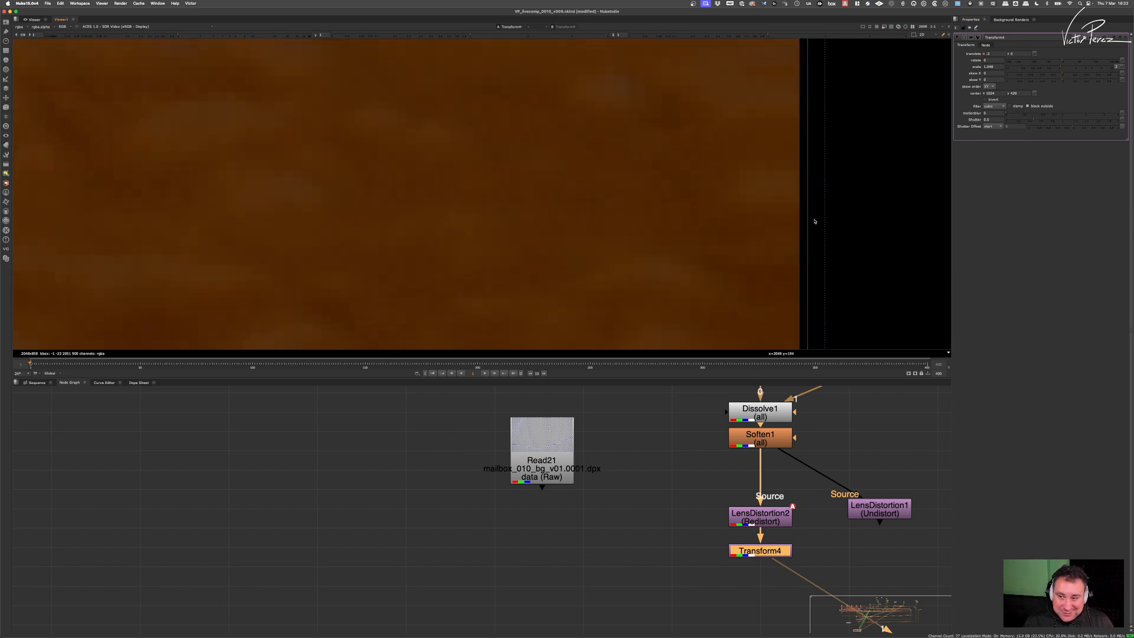
pyautogui.click(1000, 66)
pyautogui.press('Up')
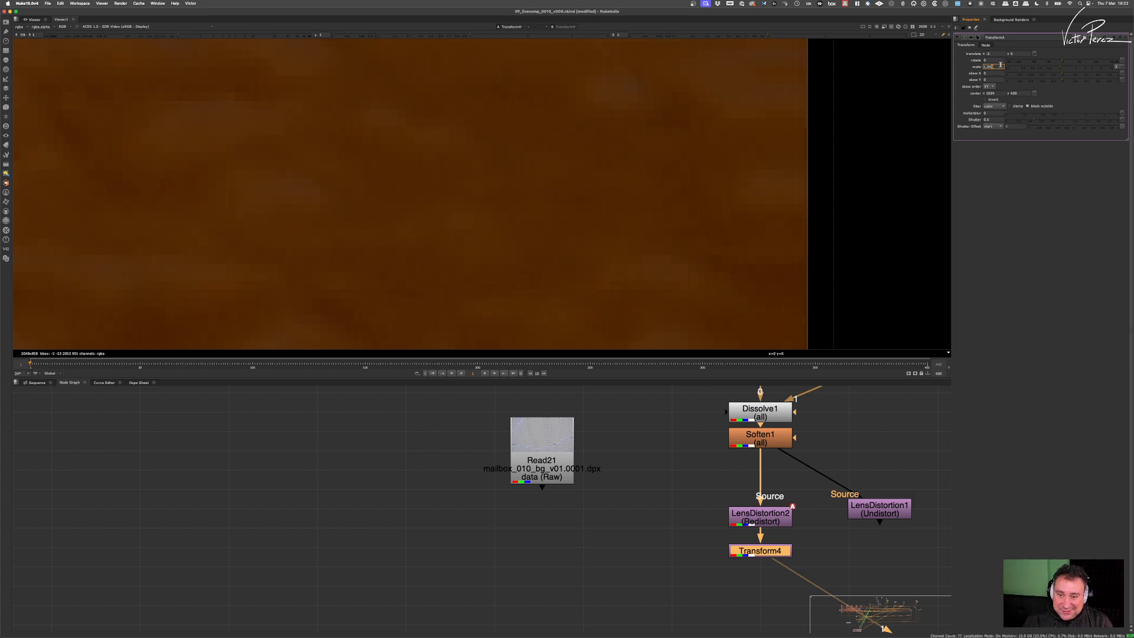
pyautogui.scroll(-8, 658, 185)
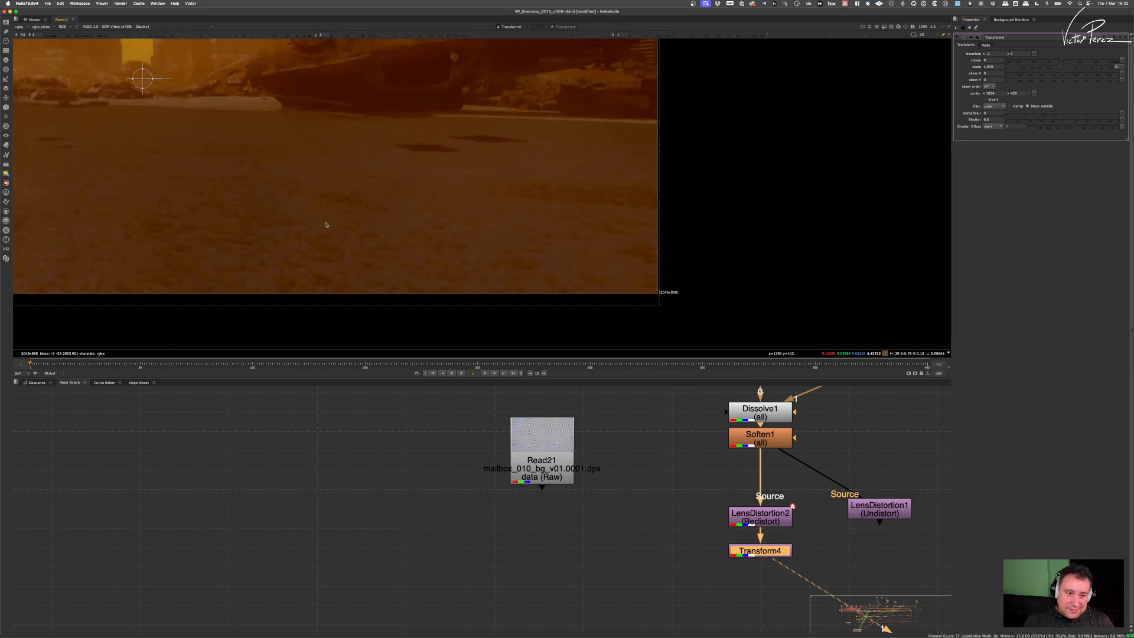
# Step: Raise Transform4's scale in thousandths to cover the frame's left edge, check the whole frame, and close the node's properties
pyautogui.moveTo(148, 223); pyautogui.dragTo(448, 250, button='middle')
pyautogui.scroll(8, 373, 247)
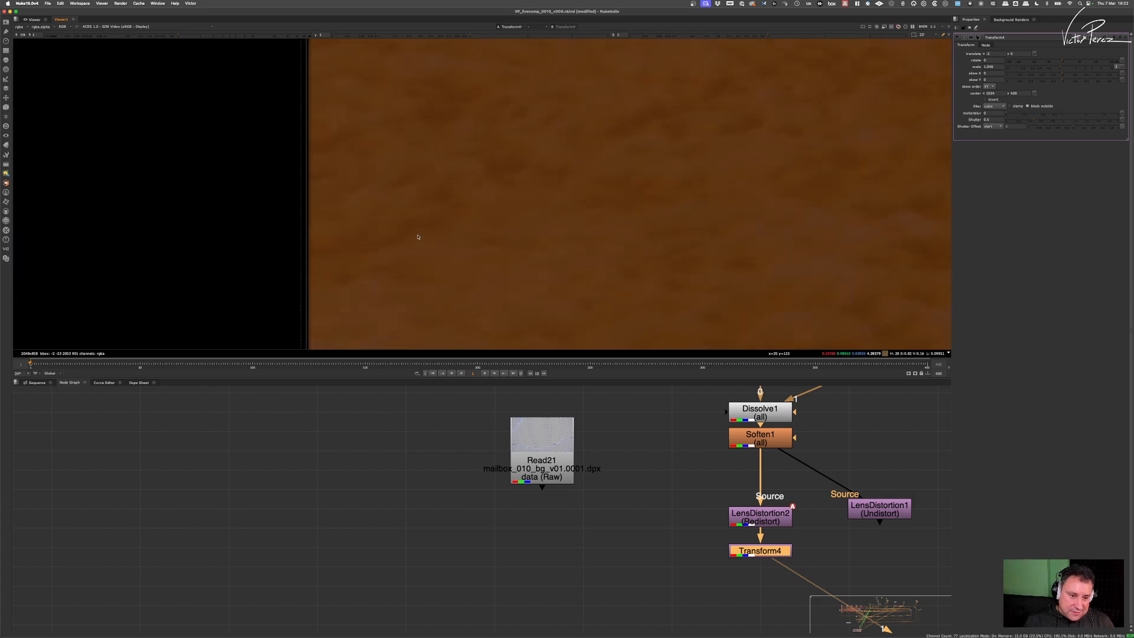
pyautogui.click(998, 65)
pyautogui.press('Up')
pyautogui.press('Up')
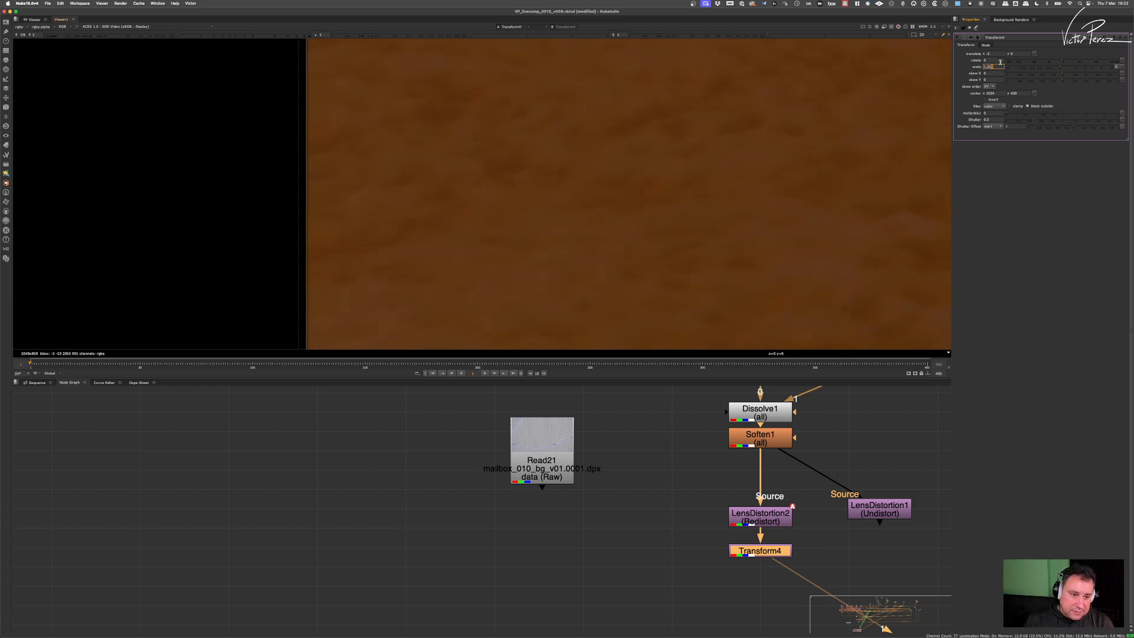
pyautogui.scroll(-4, 757, 139)
pyautogui.scroll(-12, 719, 209)
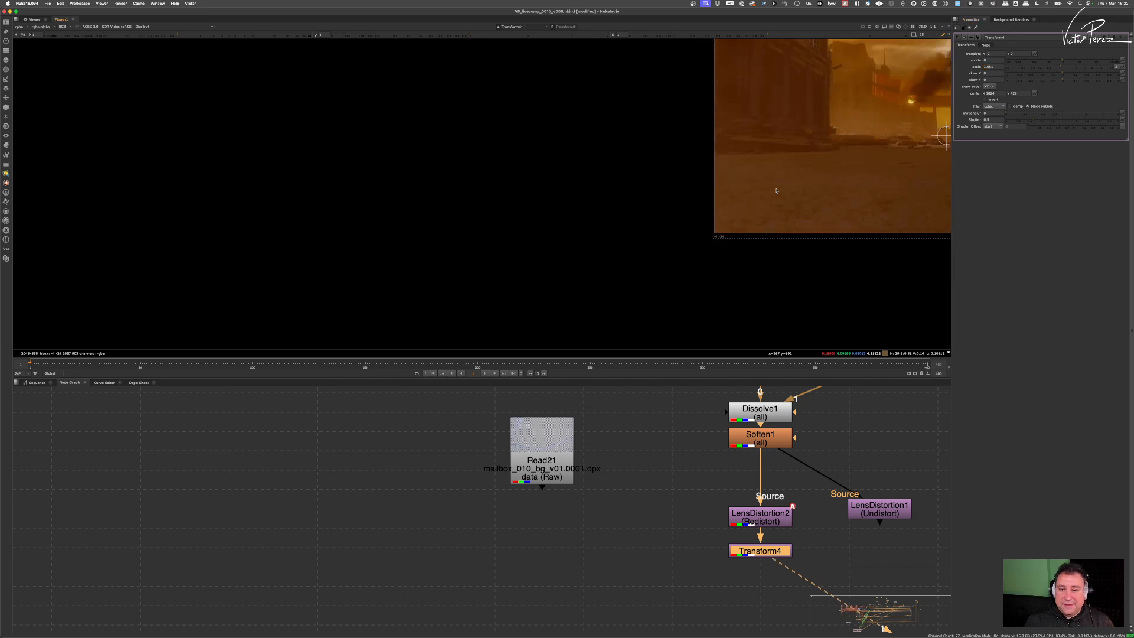
pyautogui.scroll(2, 664, 195)
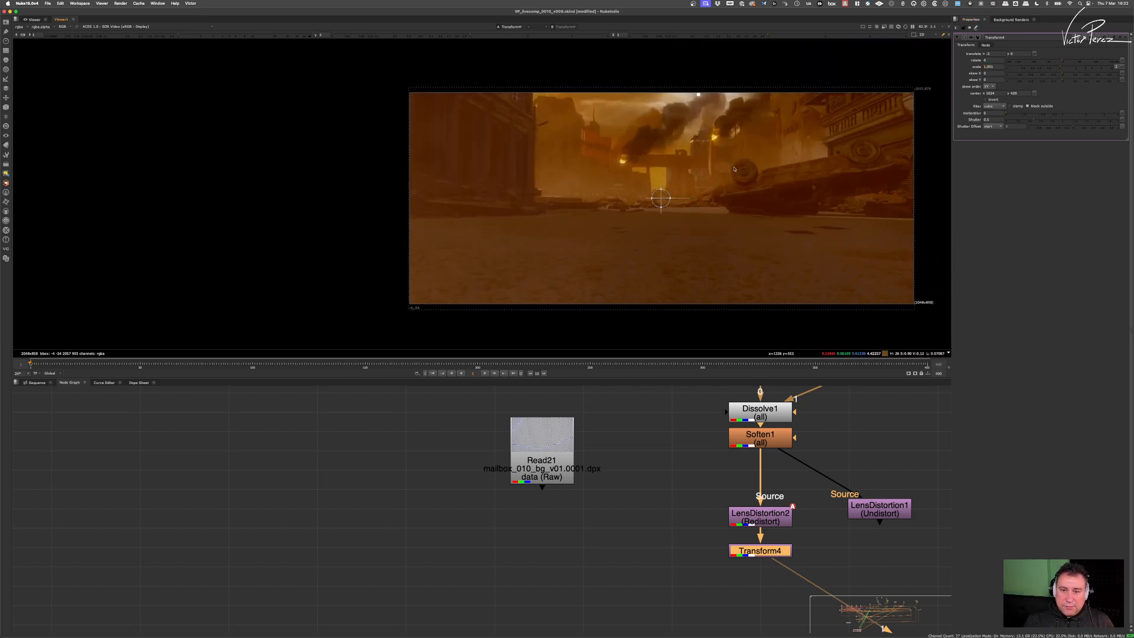
pyautogui.click(970, 26)
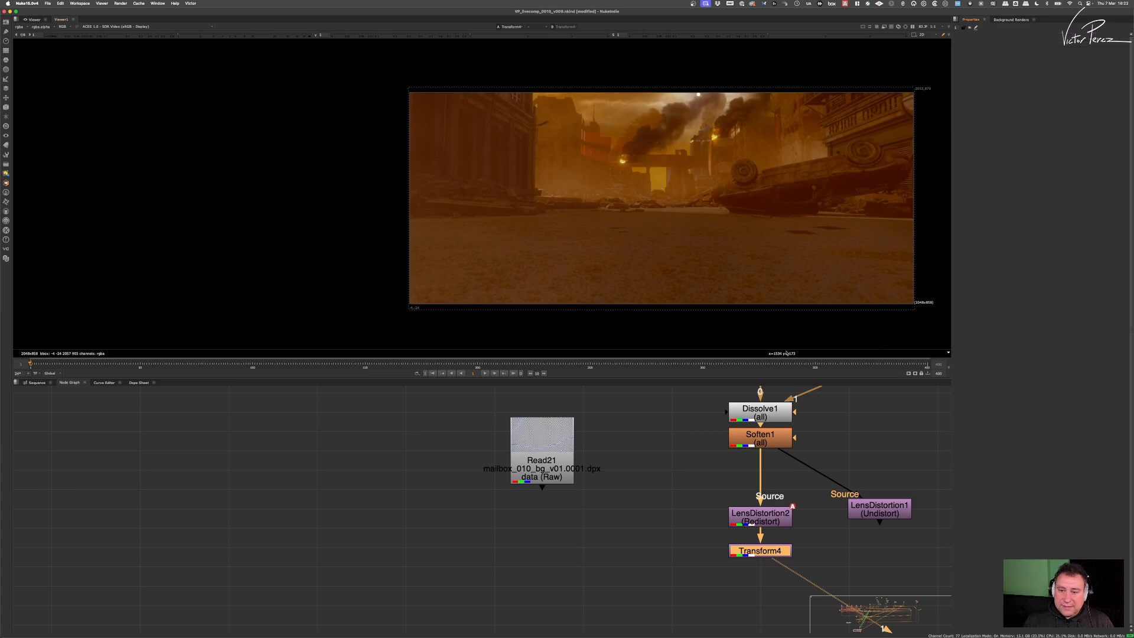
# Step: Compare the Soften1 output with the Transform4 output by alternating them repeatedly in the viewer
pyautogui.scroll(-1, 753, 450)
pyautogui.moveTo(754, 450); pyautogui.dragTo(621, 456, button='middle')
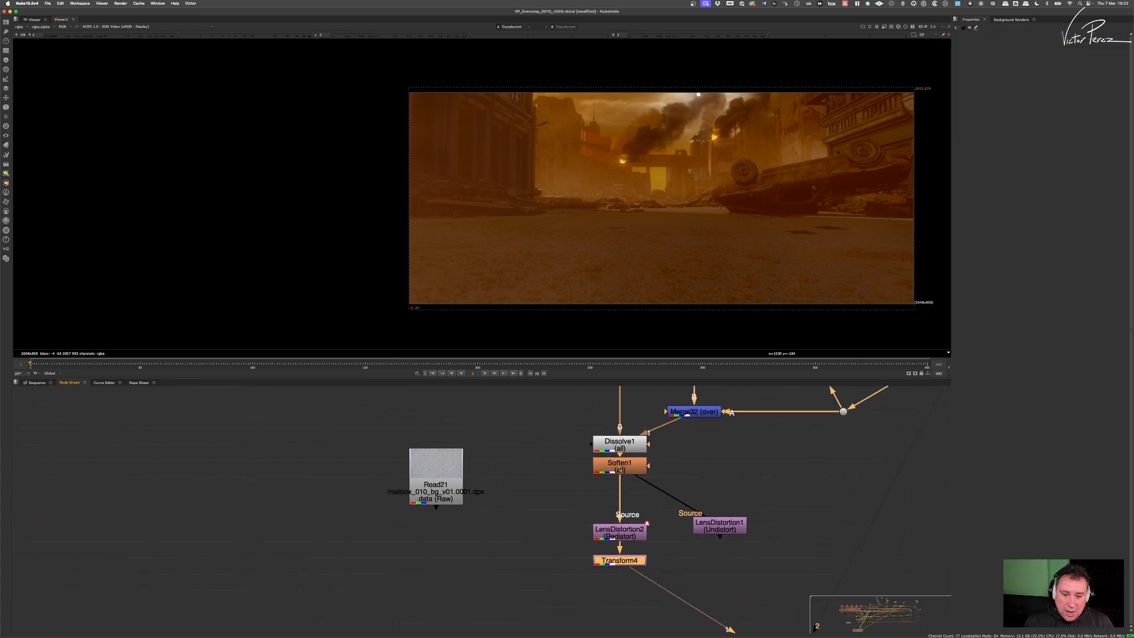
pyautogui.click(620, 466)
pyautogui.press('1')
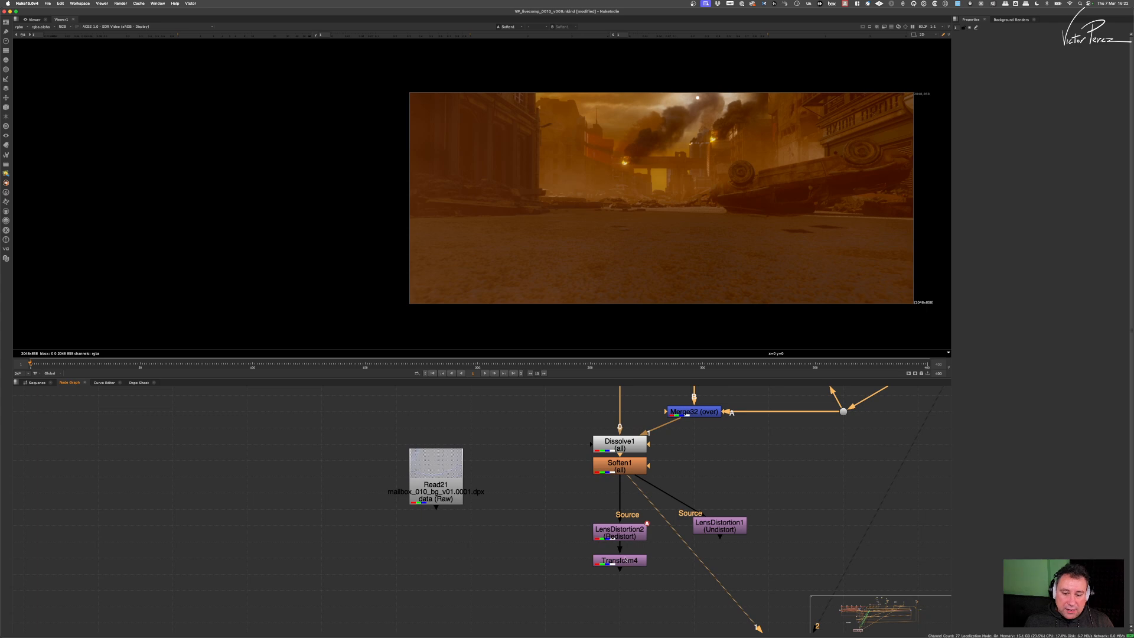
pyautogui.click(624, 559)
pyautogui.press('2')
pyautogui.press('1')
pyautogui.press('2')
pyautogui.press('1')
pyautogui.press('2')
pyautogui.press('1')
pyautogui.press('2')
pyautogui.press('1')
pyautogui.press('2')
pyautogui.press('1')
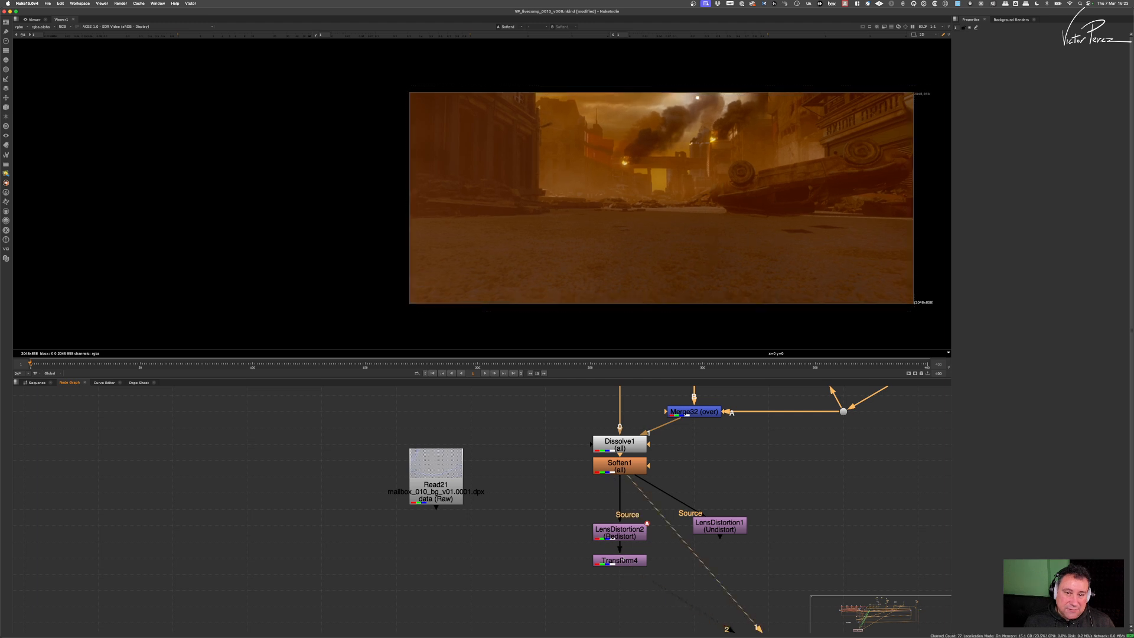
pyautogui.press('2')
pyautogui.press('1')
pyautogui.press('2')
pyautogui.press('1')
pyautogui.press('2')
pyautogui.press('1')
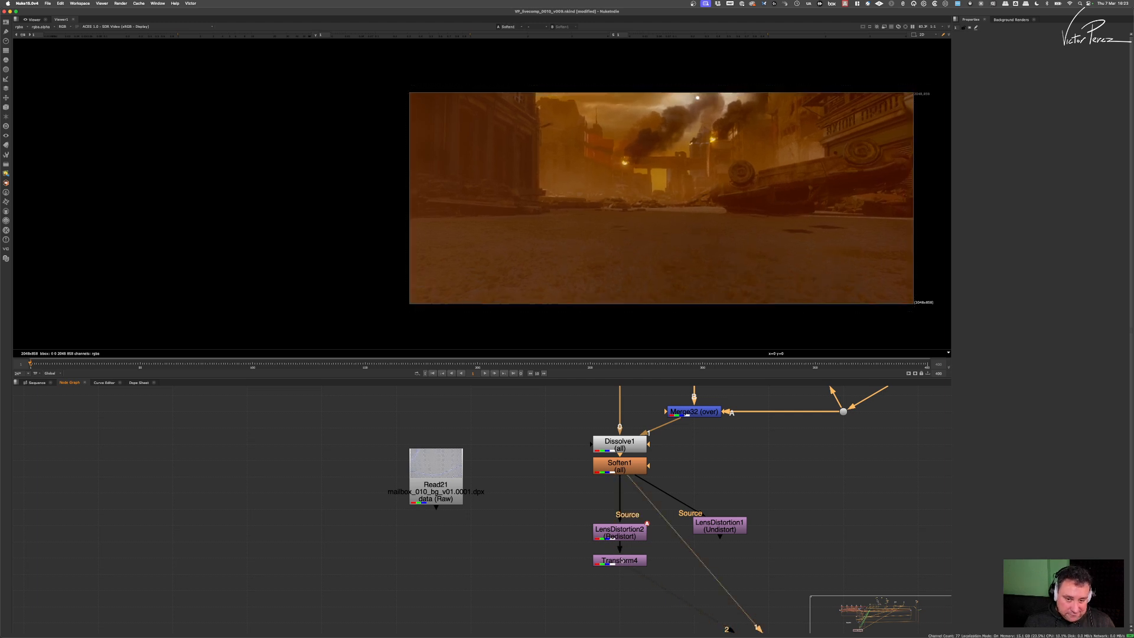
pyautogui.press('2')
pyautogui.press('1')
pyautogui.press('2')
pyautogui.press('1')
pyautogui.press('2')
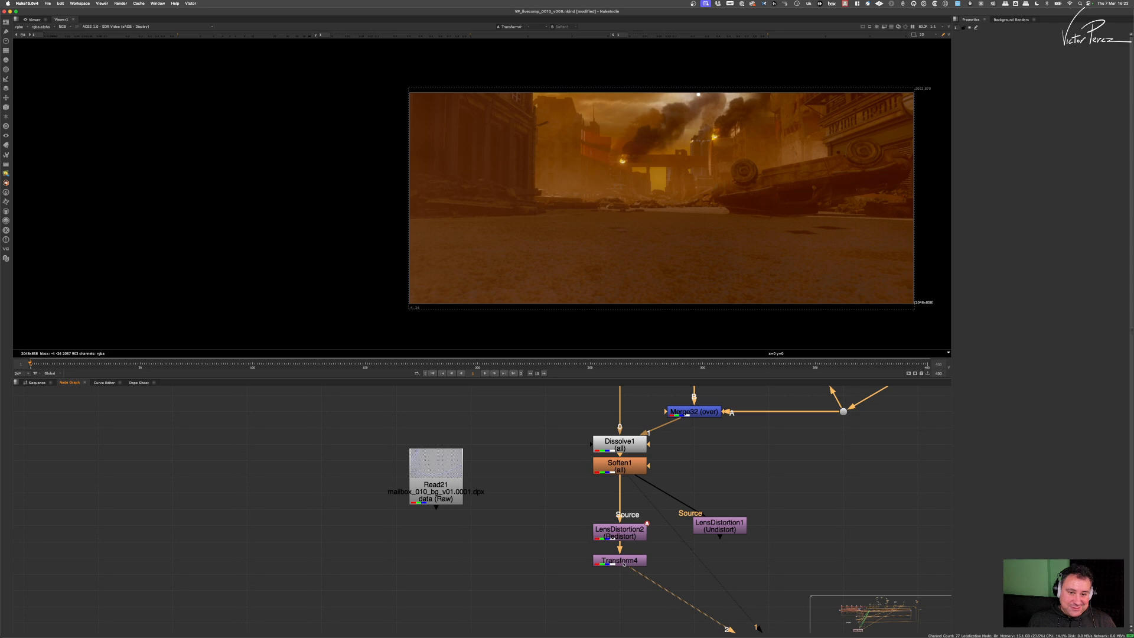
pyautogui.press('1')
pyautogui.press('2')
pyautogui.press('1')
pyautogui.press('2')
pyautogui.press('1')
pyautogui.press('2')
pyautogui.press('1')
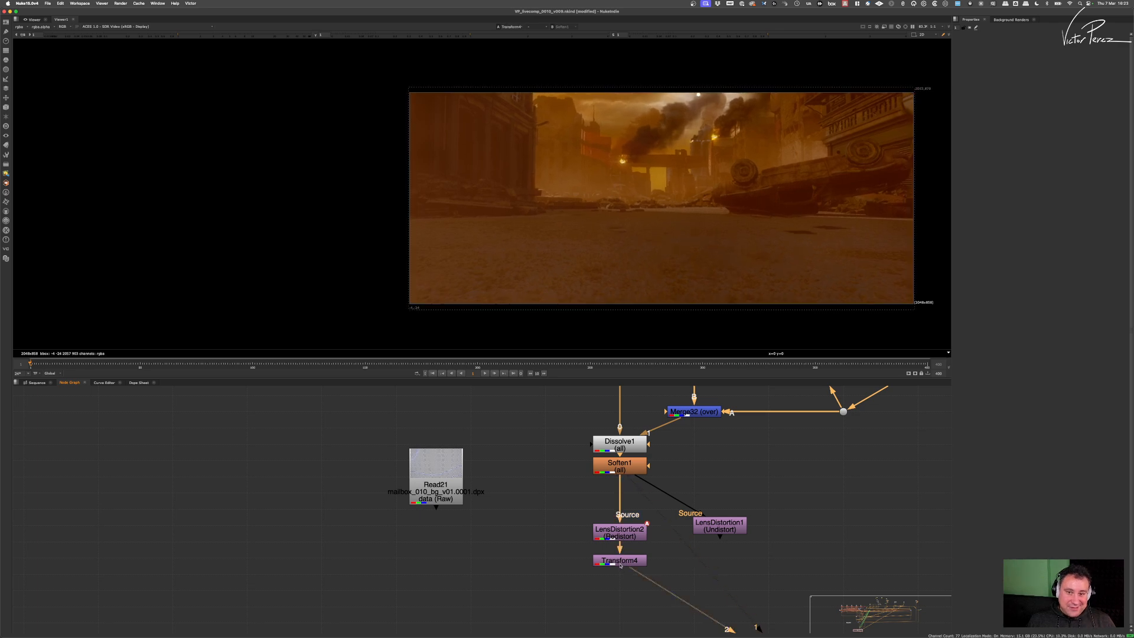
# Step: Delete the unused LensDistortion1 node and the Read21 checkerboard plate from the node graph
pyautogui.moveTo(723, 525); pyautogui.dragTo(784, 503)
pyautogui.moveTo(848, 477); pyautogui.dragTo(759, 514)
pyautogui.press('Delete')
pyautogui.moveTo(549, 430); pyautogui.dragTo(378, 544)
pyautogui.press('Delete')
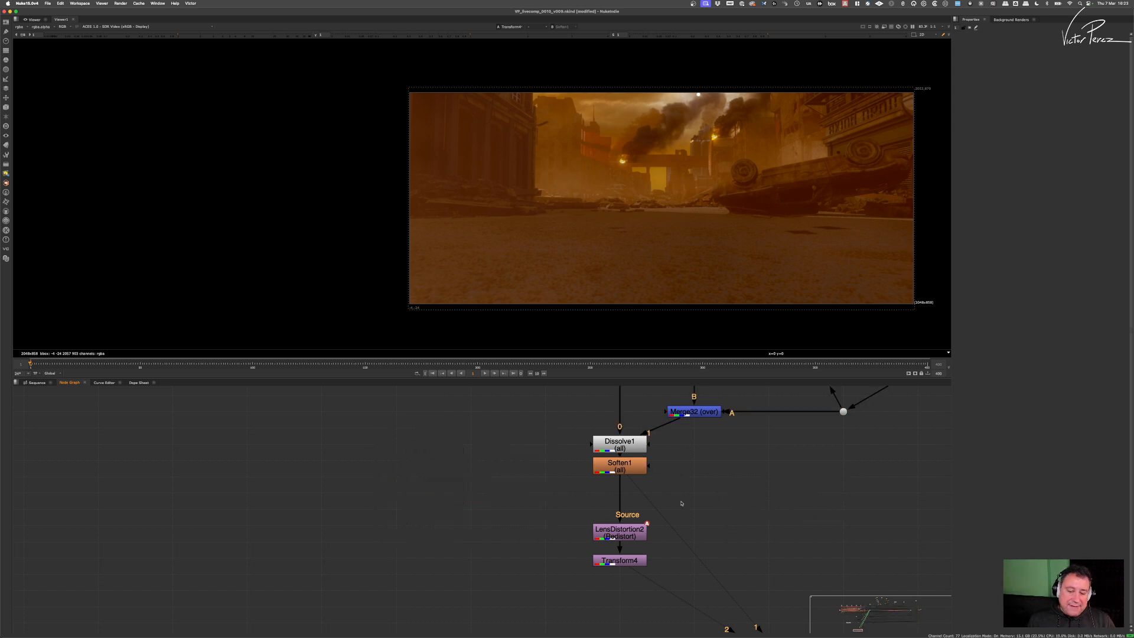
# Step: Review the solved distortion parameters of LensDistortion2 and close its properties
pyautogui.doubleClick(620, 532)
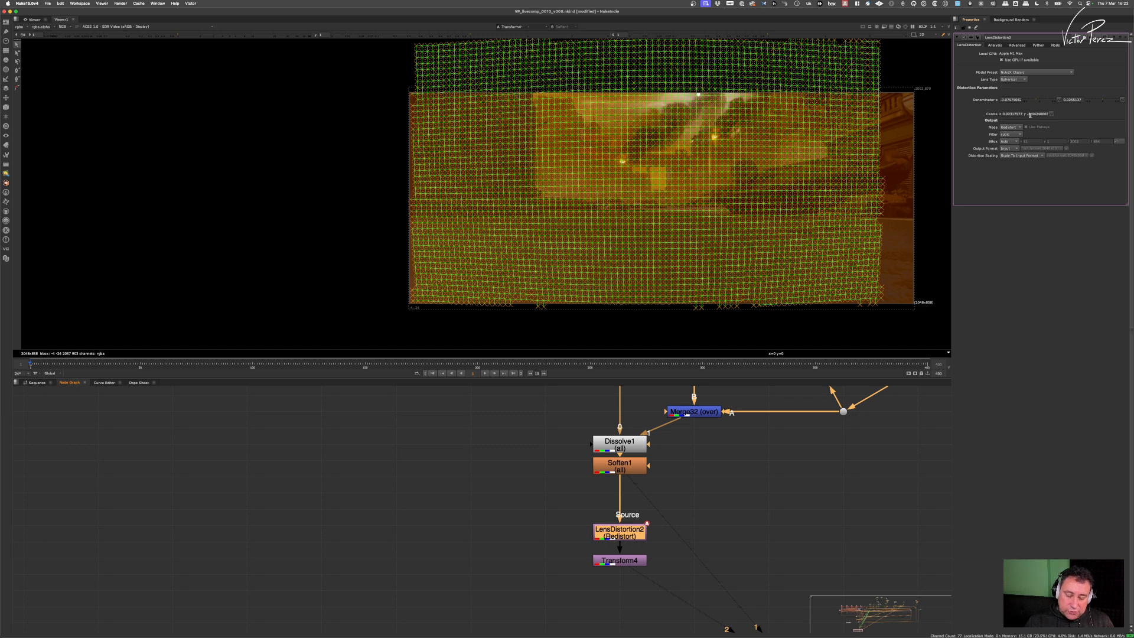
pyautogui.click(974, 30)
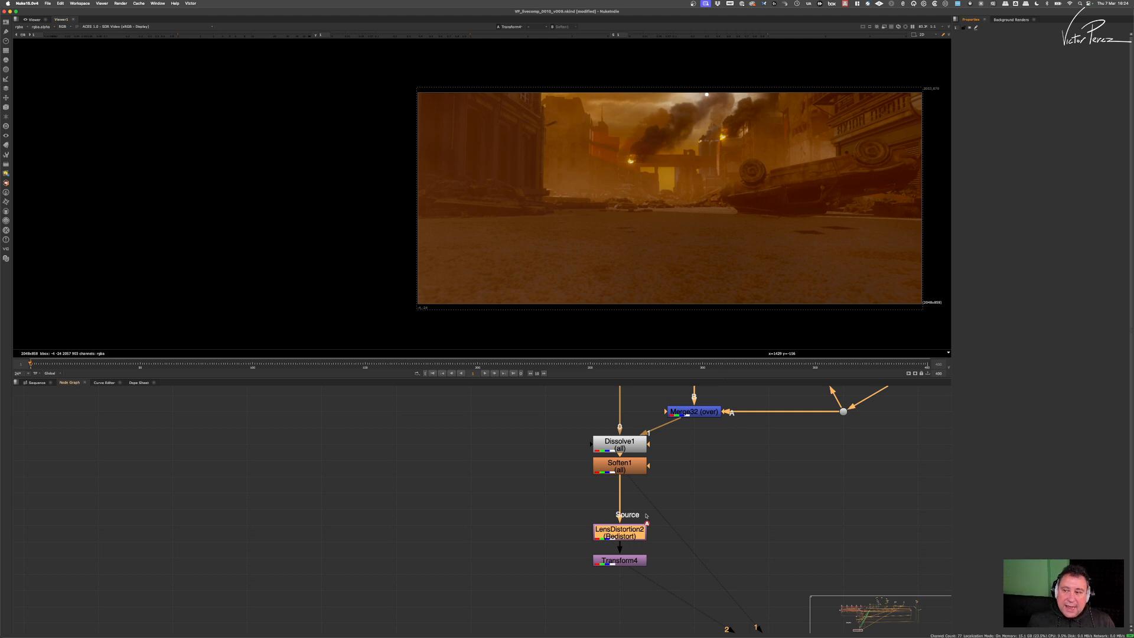
pyautogui.scroll(-2, 655, 580)
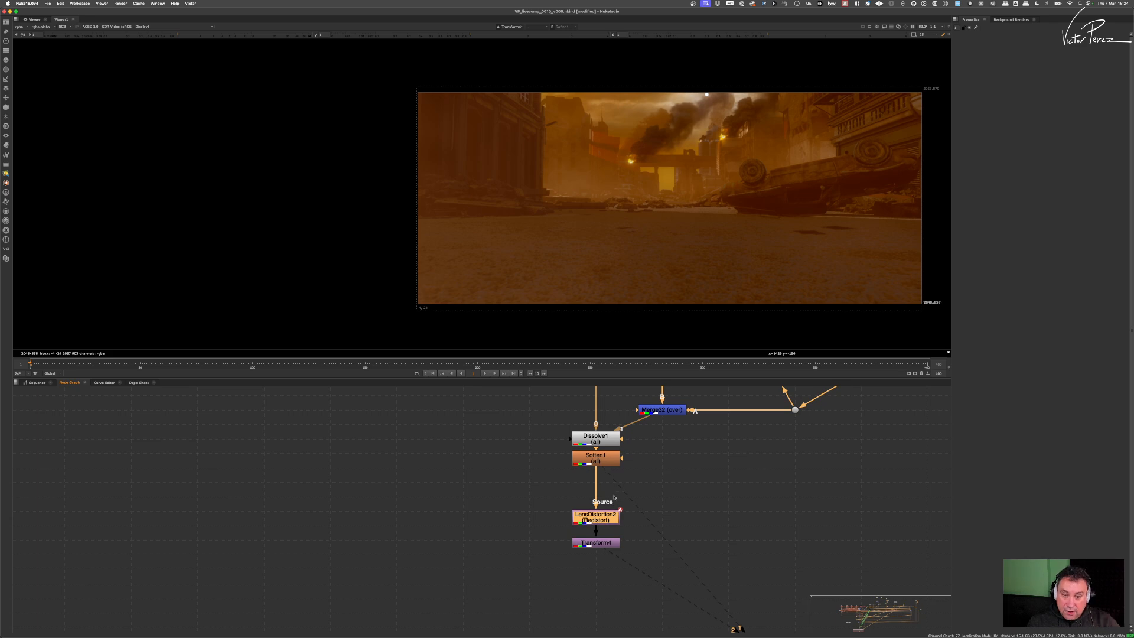
# Step: Add a Crop node after Transform4 at the full frame format, turn off black outside, and close its properties
pyautogui.click(630, 533)
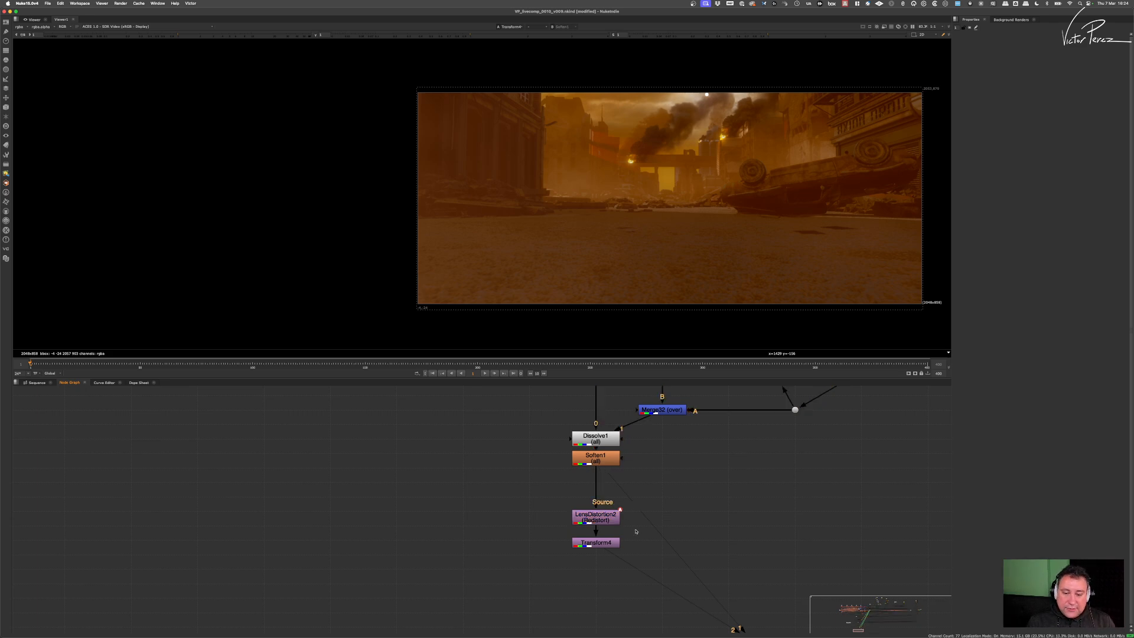
pyautogui.click(599, 542)
pyautogui.press('Tab')
pyautogui.write('crop')
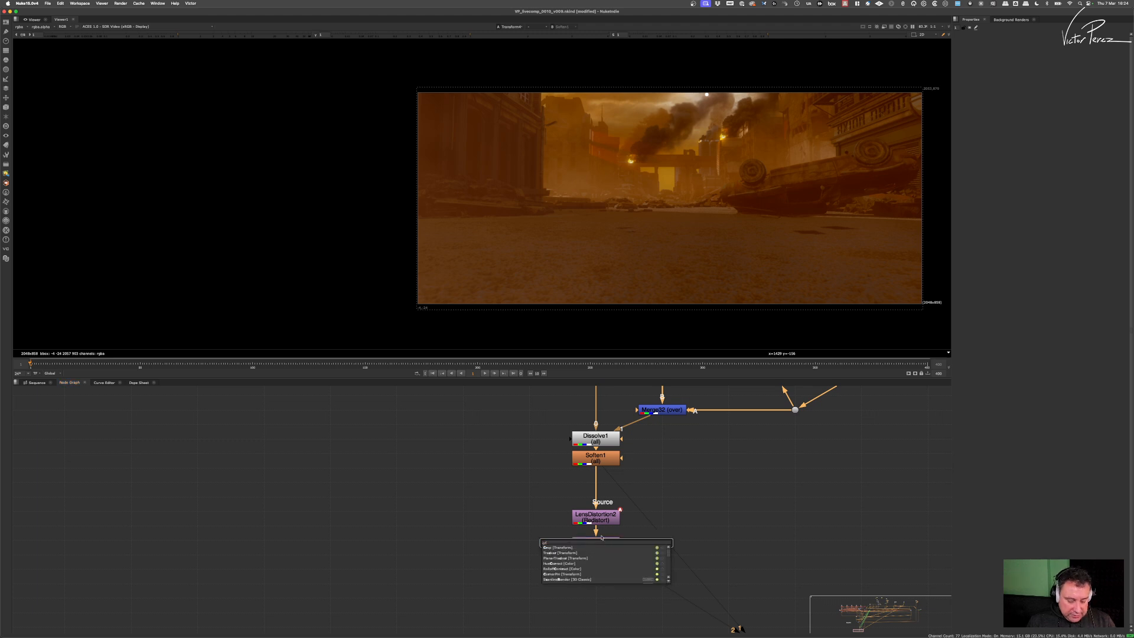
pyautogui.press('Return')
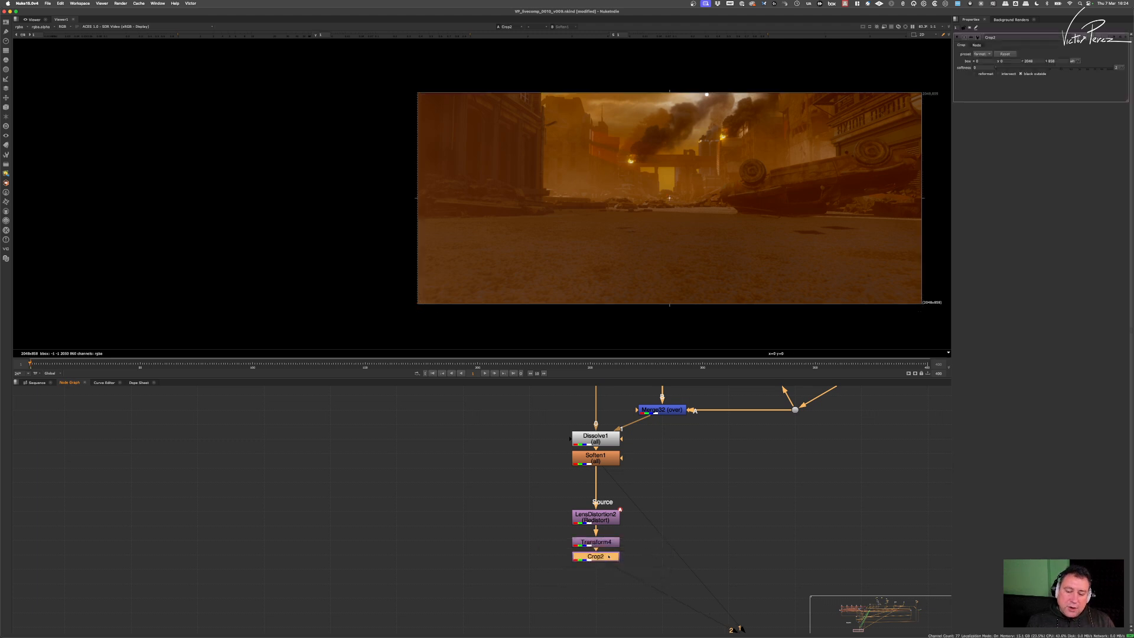
pyautogui.click(1021, 75)
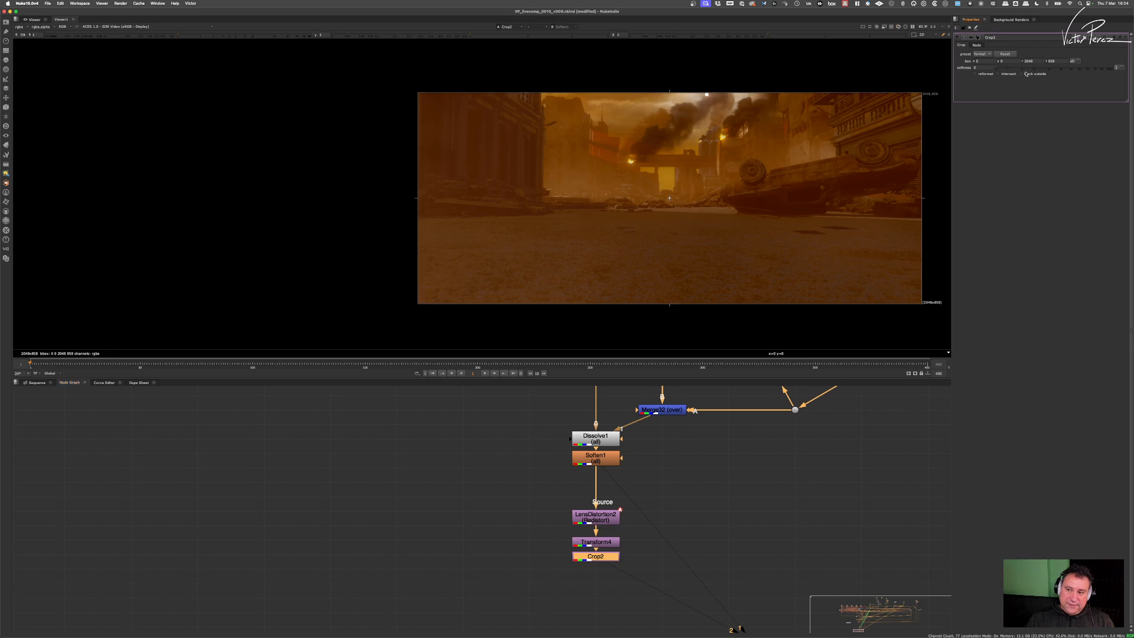
pyautogui.click(970, 28)
# Step: Inspect the fine detail at the frame's top edge, space Soften1 away from Dissolve1, and disable it
pyautogui.scroll(10, 576, 82)
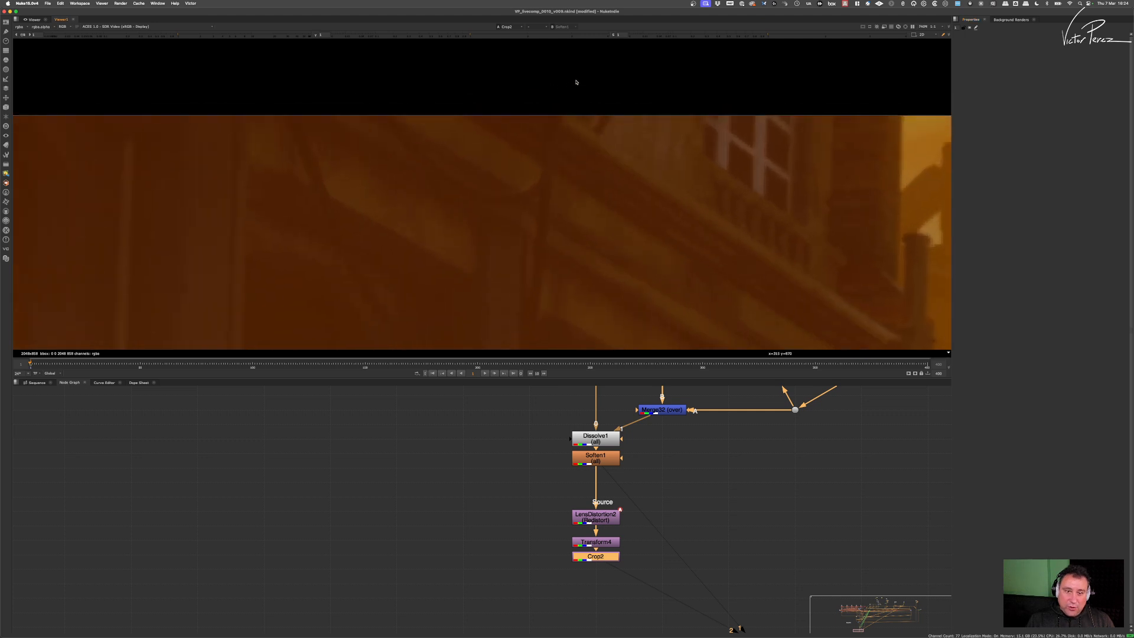
pyautogui.scroll(5, 691, 202)
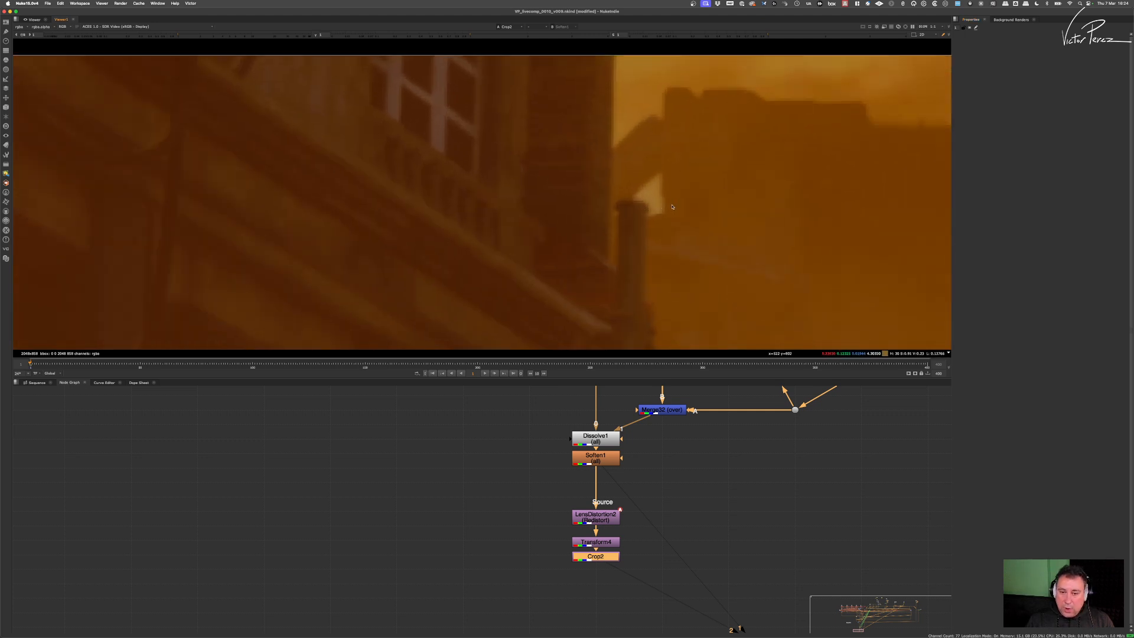
pyautogui.scroll(-3, 644, 211)
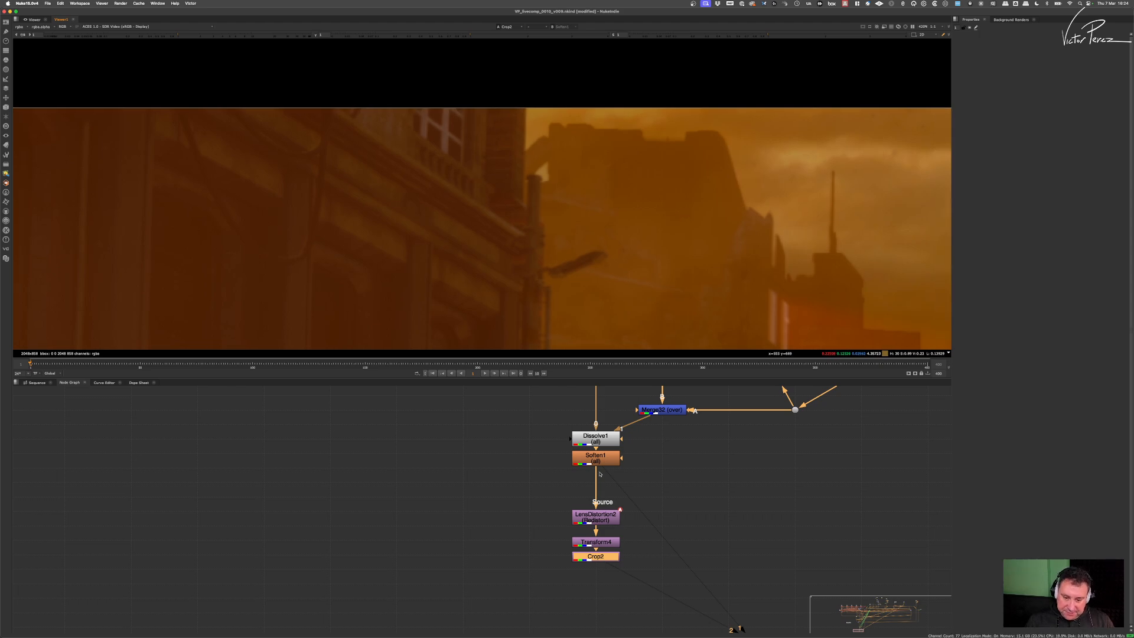
pyautogui.moveTo(598, 465); pyautogui.dragTo(598, 479)
pyautogui.press('d')
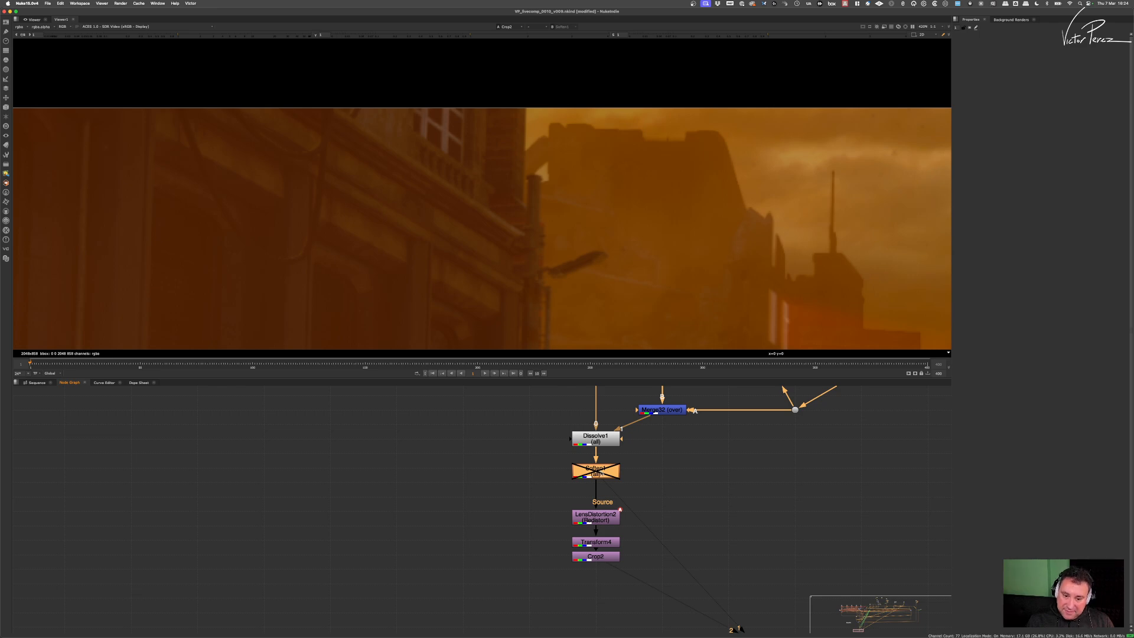
# Step: Toggle Soften1 on and off repeatedly to compare the sharpness of the distant building edges, leaving it disabled
pyautogui.press('d')
pyautogui.press('d')
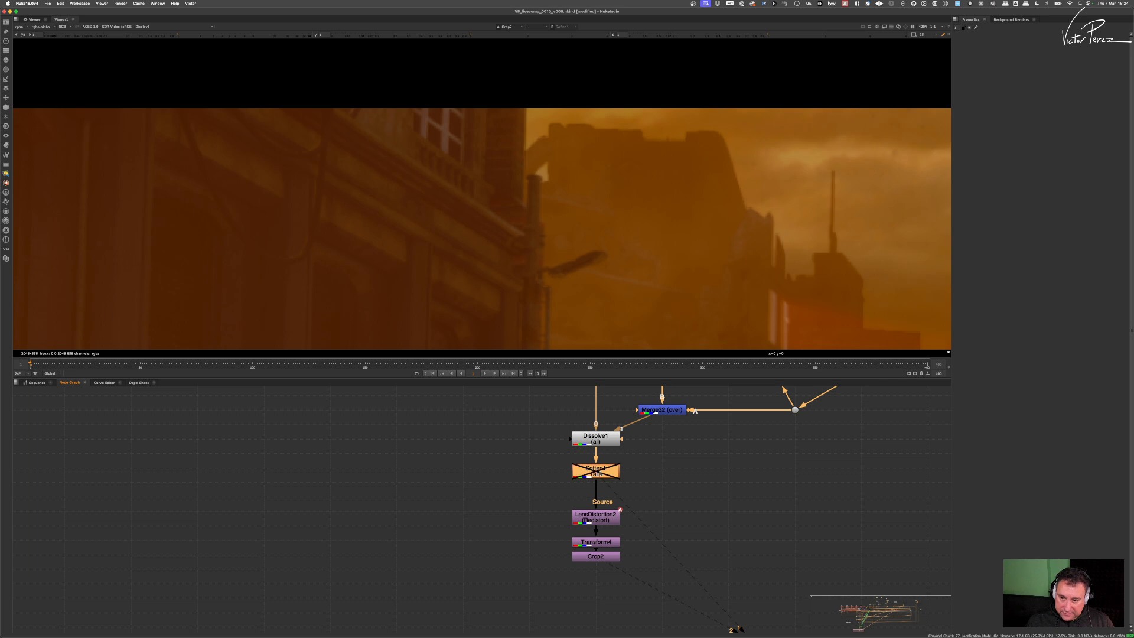
pyautogui.press('d')
pyautogui.press('d')
pyautogui.scroll(6, 751, 218)
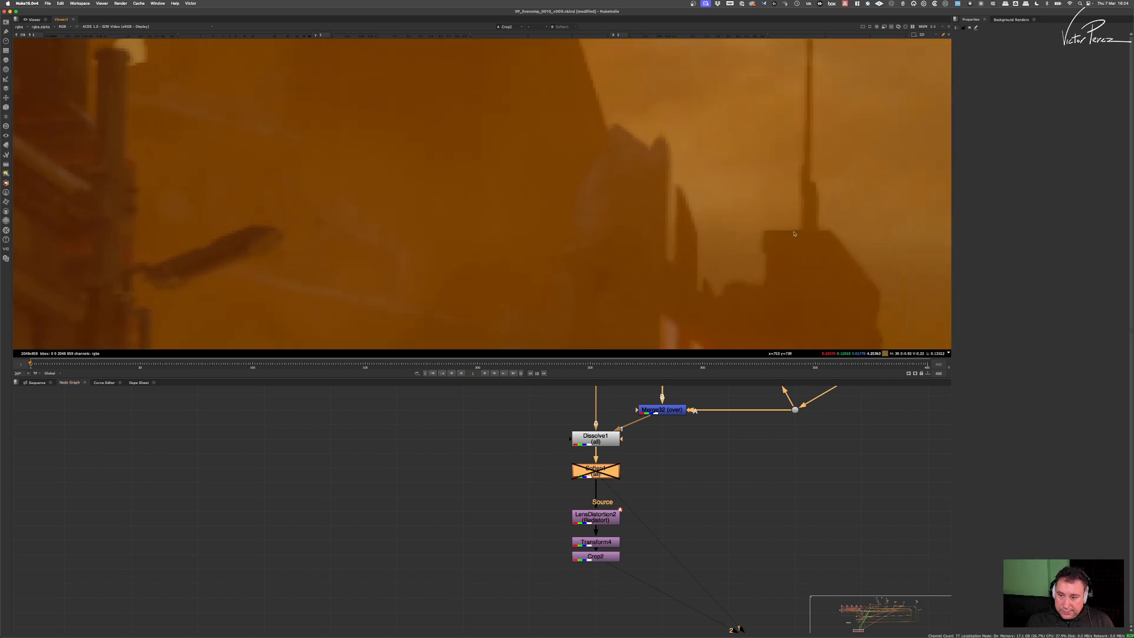
pyautogui.press('d')
pyautogui.press('d')
pyautogui.press('d')
pyautogui.press('d')
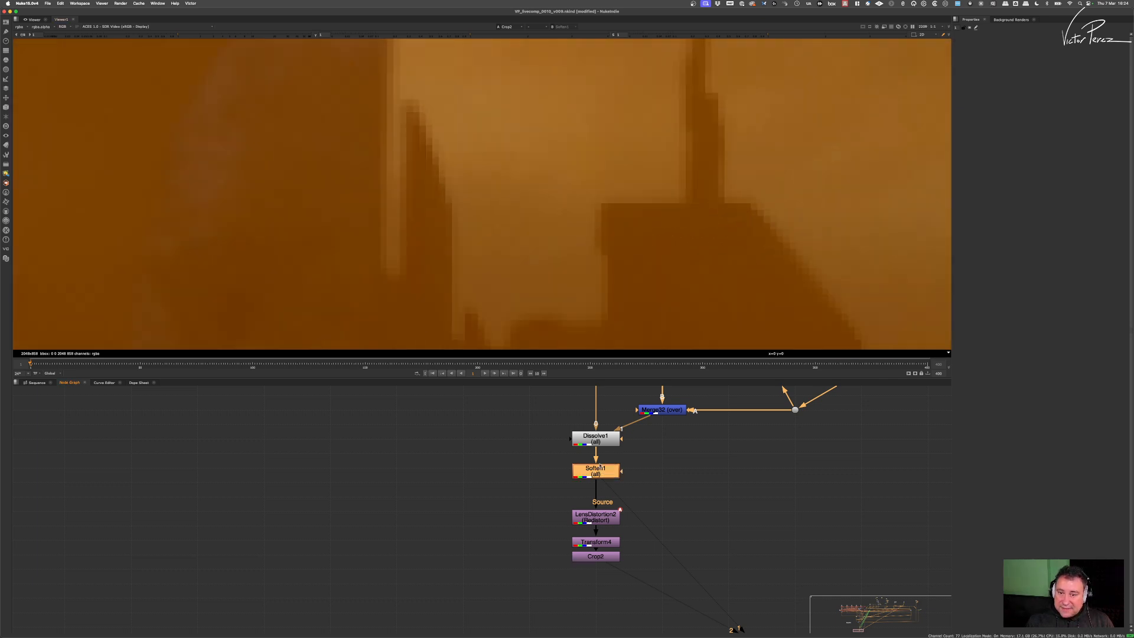
pyautogui.press('d')
pyautogui.press('d')
pyautogui.press('d')
pyautogui.press('d')
pyautogui.scroll(-6, 702, 307)
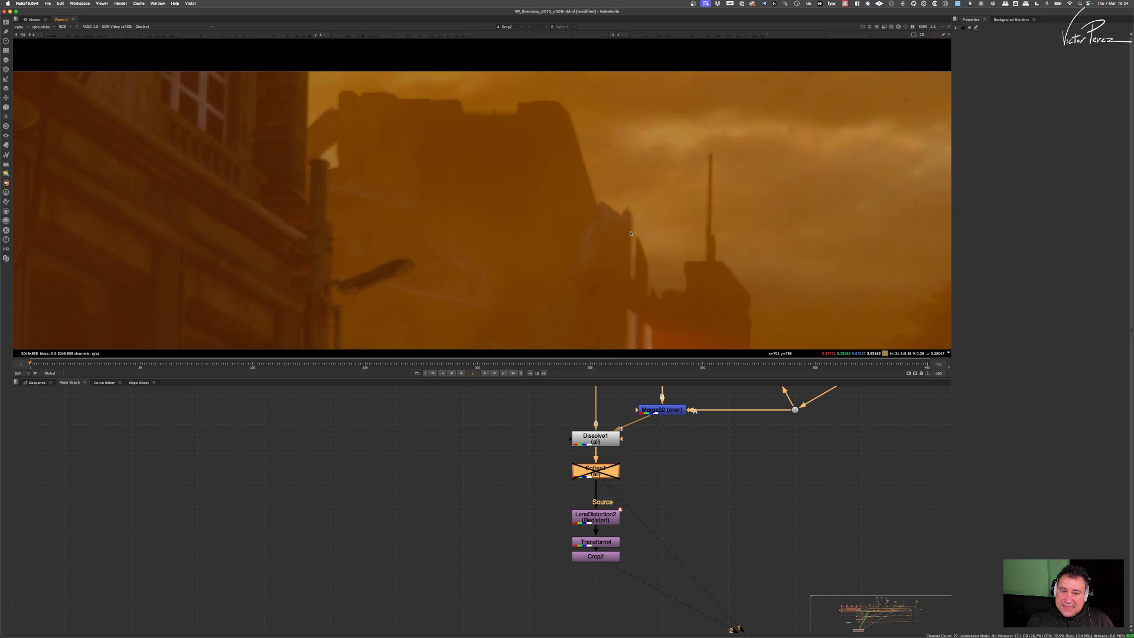
# Step: View Dissolve1 and the Crop2 result to compare how much the distortion and scaling soften the tower detail
pyautogui.click(604, 445)
pyautogui.press('1')
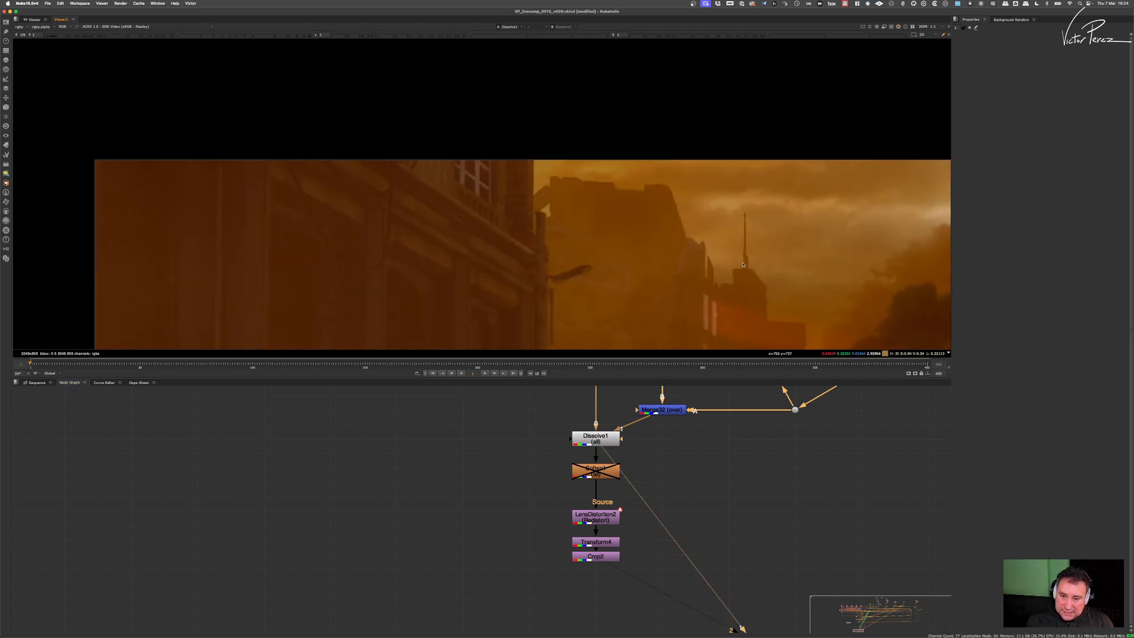
pyautogui.moveTo(743, 264); pyautogui.dragTo(649, 213, button='middle')
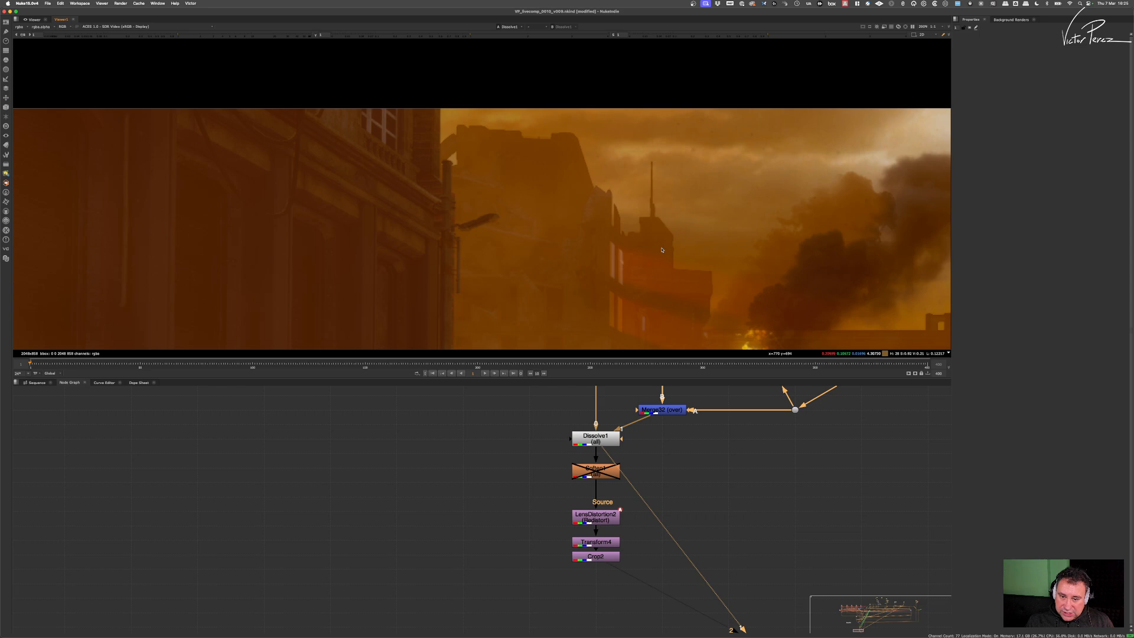
pyautogui.click(614, 556)
pyautogui.press('1')
pyautogui.scroll(3, 678, 194)
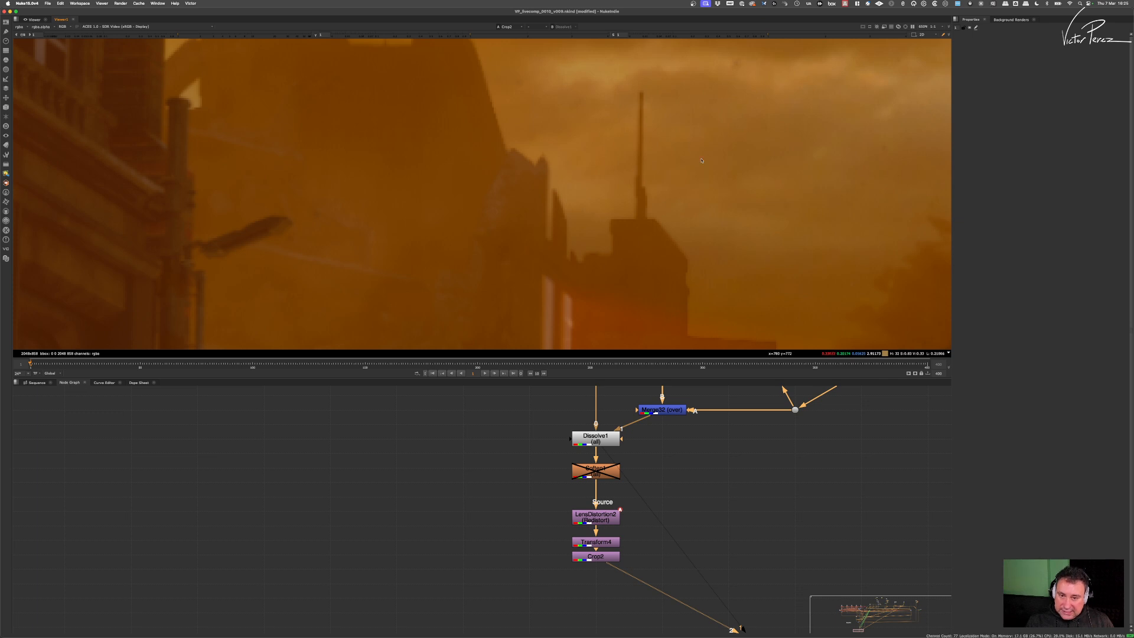
# Step: Move the disabled Soften1 node down the chain to sit after Crop2
pyautogui.click(600, 472)
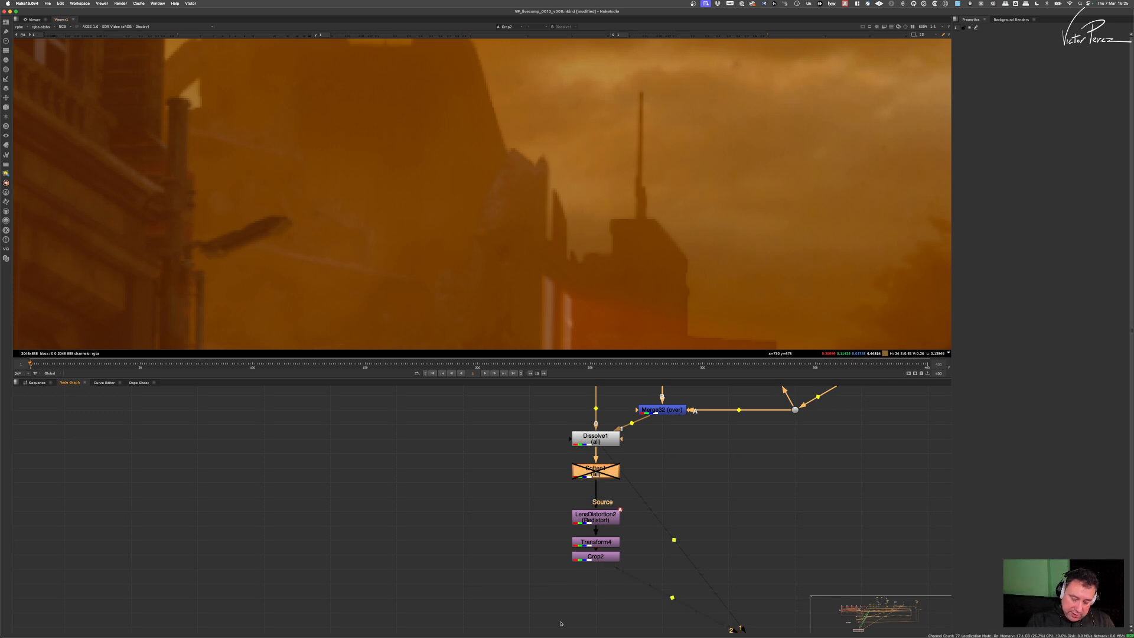
pyautogui.press('super+Down')
pyautogui.press('super+Down')
pyautogui.press('super+Down')
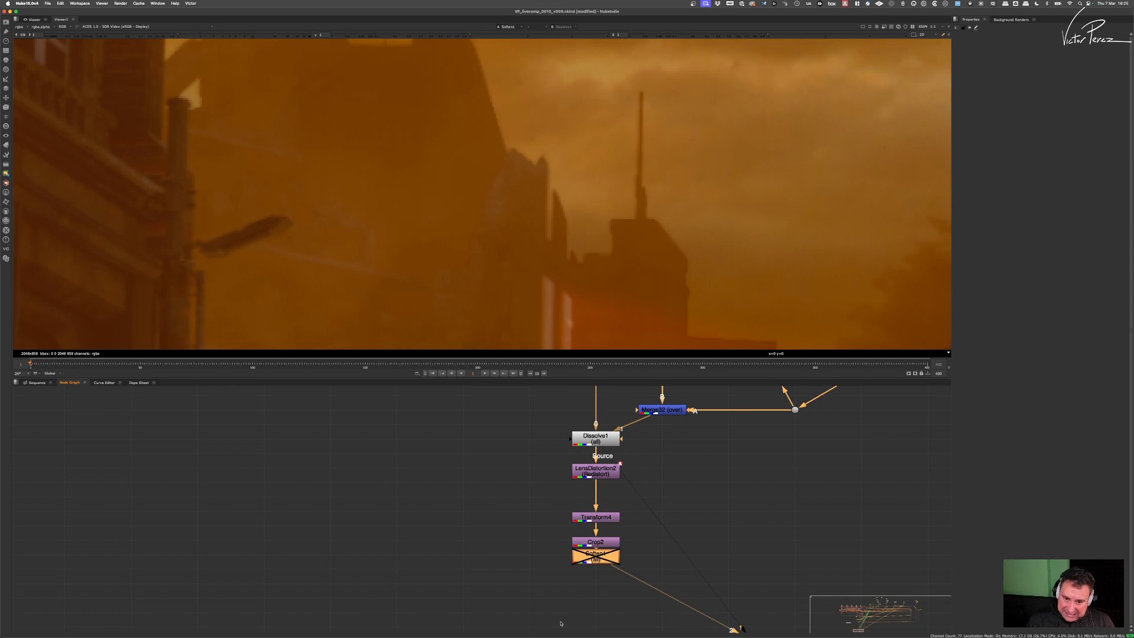
# Step: Re-enable Soften1 at the end of the chain and inspect the distant tower's edges and the full frame
pyautogui.press('d')
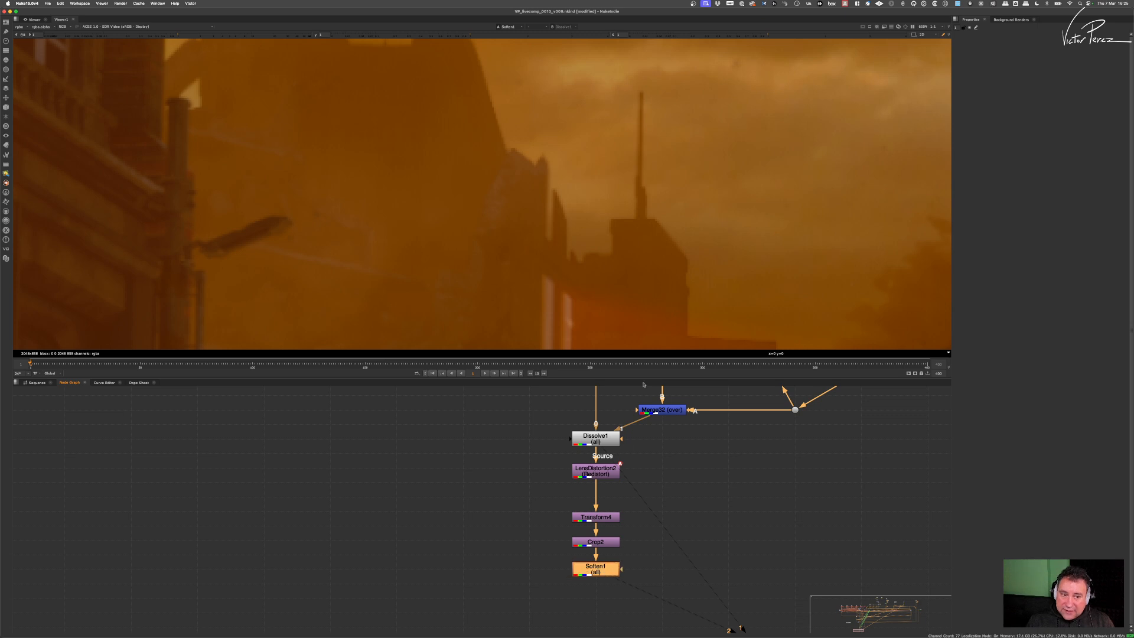
pyautogui.scroll(-8, 576, 232)
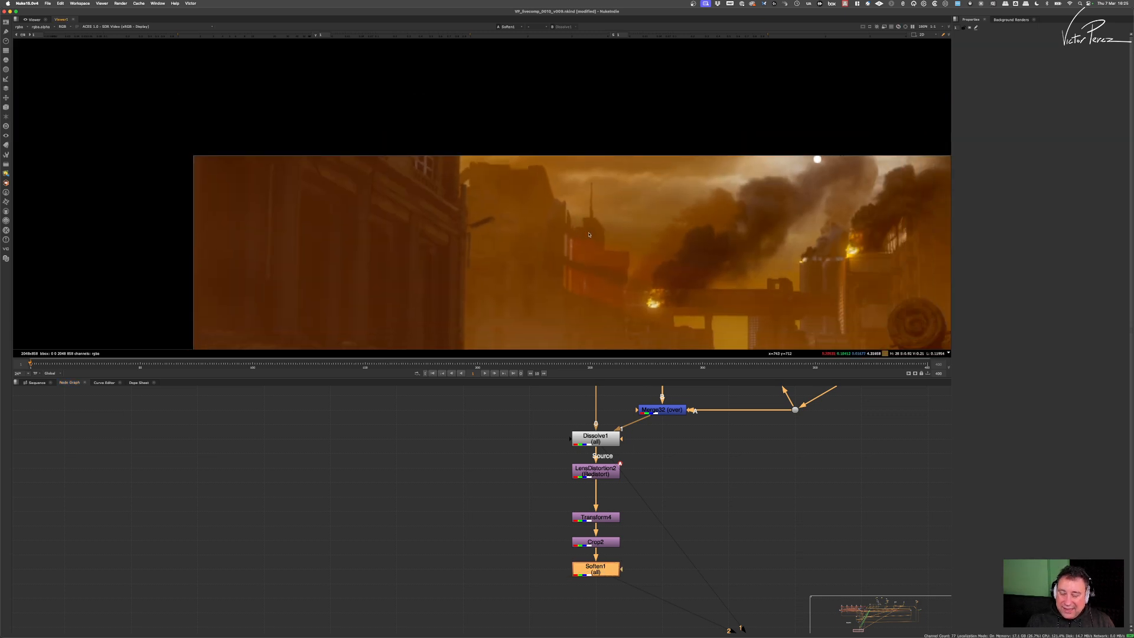
pyautogui.scroll(8, 661, 227)
pyautogui.scroll(-7, 661, 227)
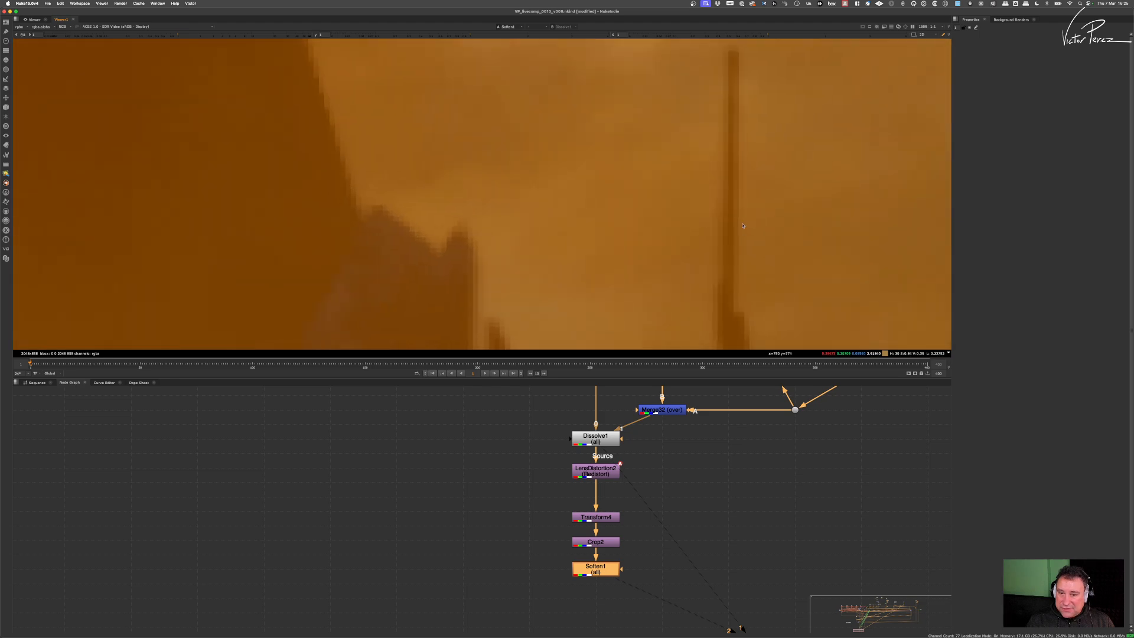
pyautogui.scroll(-3, 657, 239)
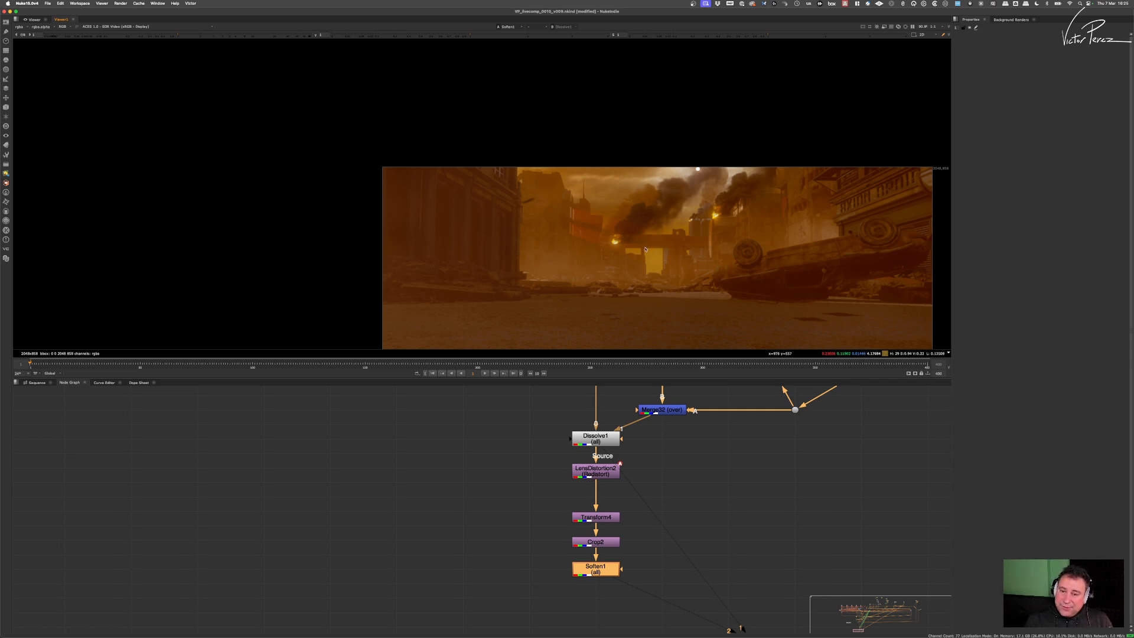
# Step: Move LensDistortion2 down closer to Transform4, align the two nodes, and open Transform4's properties
pyautogui.moveTo(582, 474); pyautogui.dragTo(635, 537)
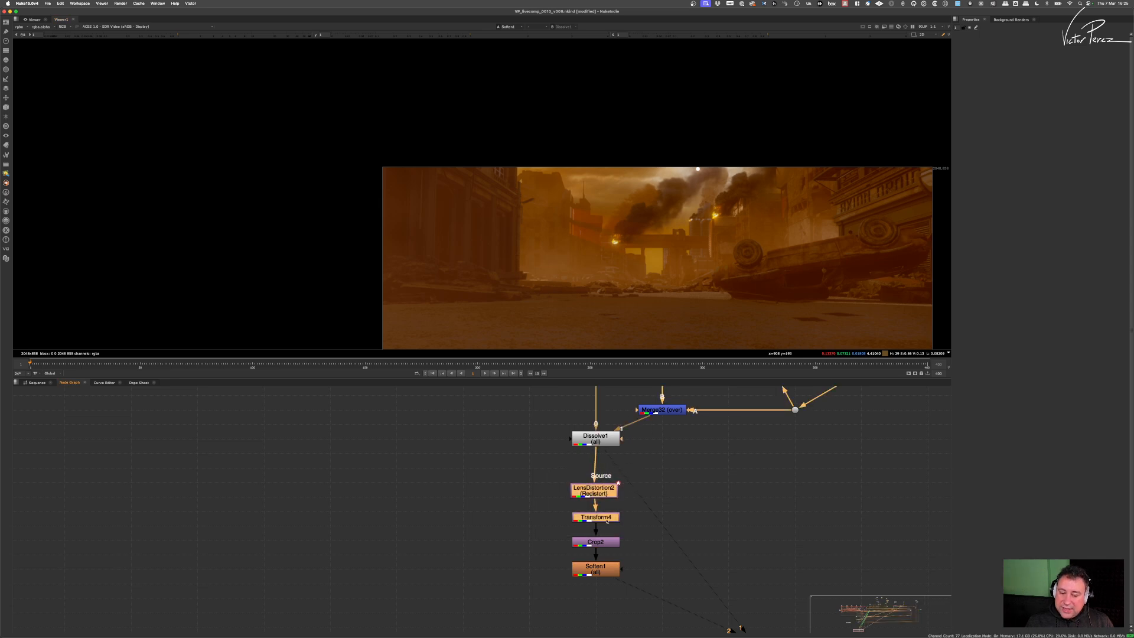
pyautogui.scroll(6, 637, 519)
pyautogui.moveTo(590, 440); pyautogui.dragTo(597, 448)
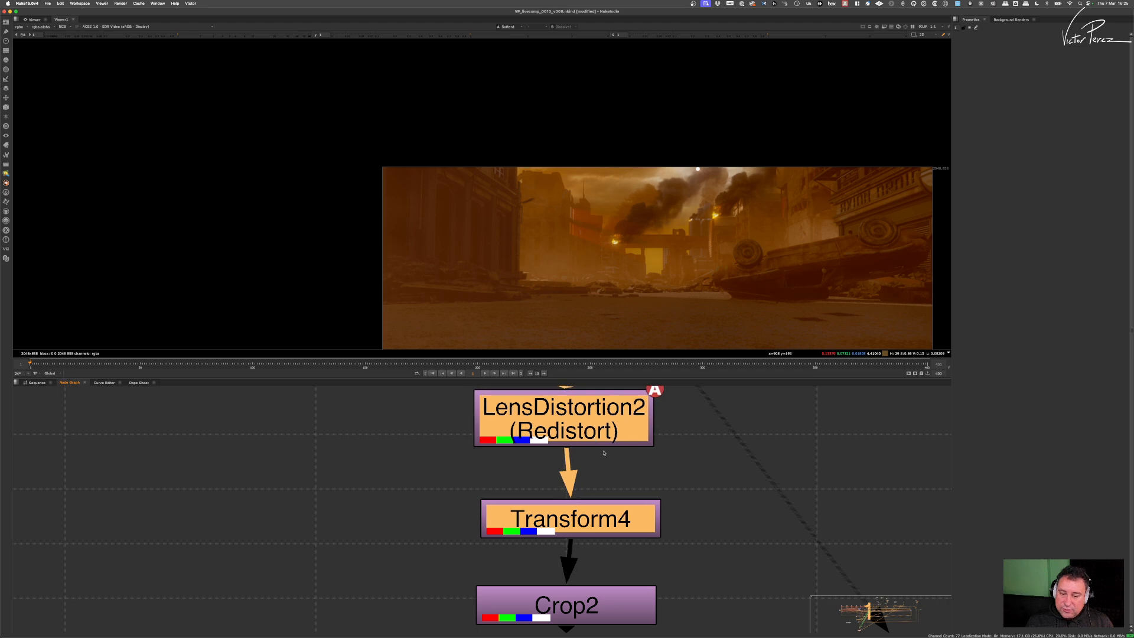
pyautogui.keyDown('shift'); pyautogui.click(593, 515); pyautogui.keyUp('shift')
pyautogui.moveTo(593, 516); pyautogui.dragTo(591, 516)
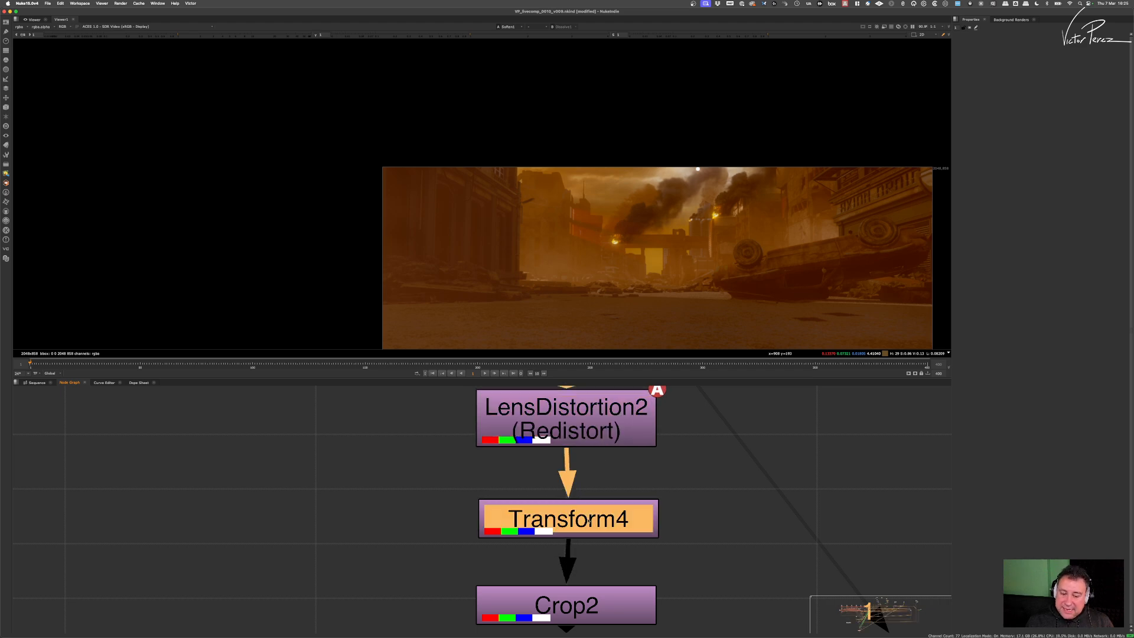
pyautogui.doubleClick(588, 519)
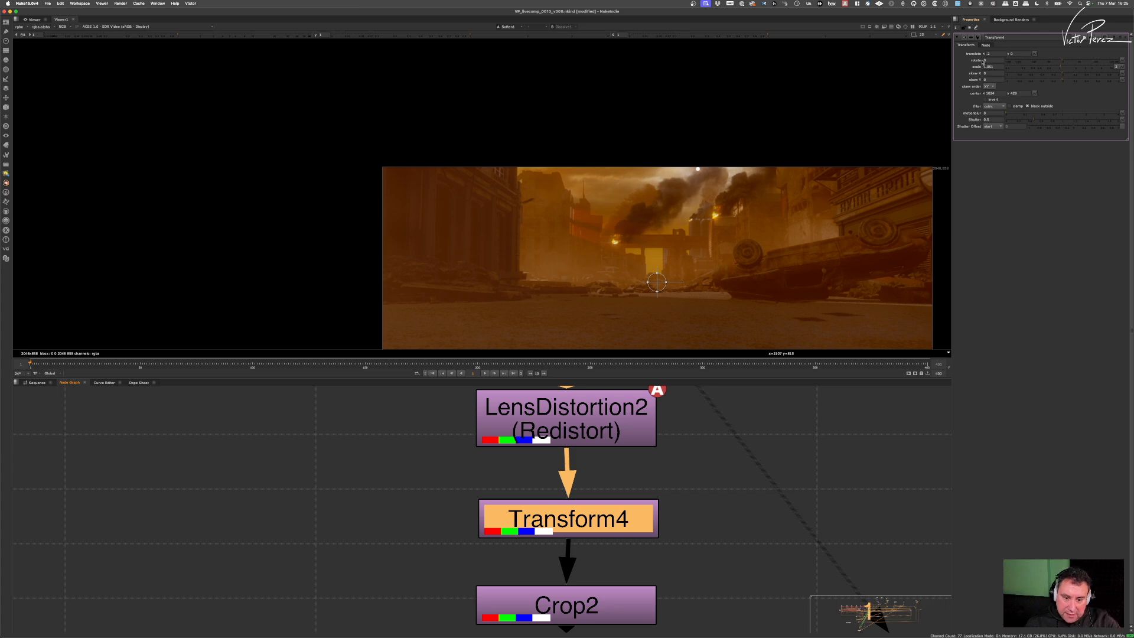
# Step: Close up the spacing between LensDistortion2, Transform4 and Crop2 above Soften1
pyautogui.scroll(-4, 671, 437)
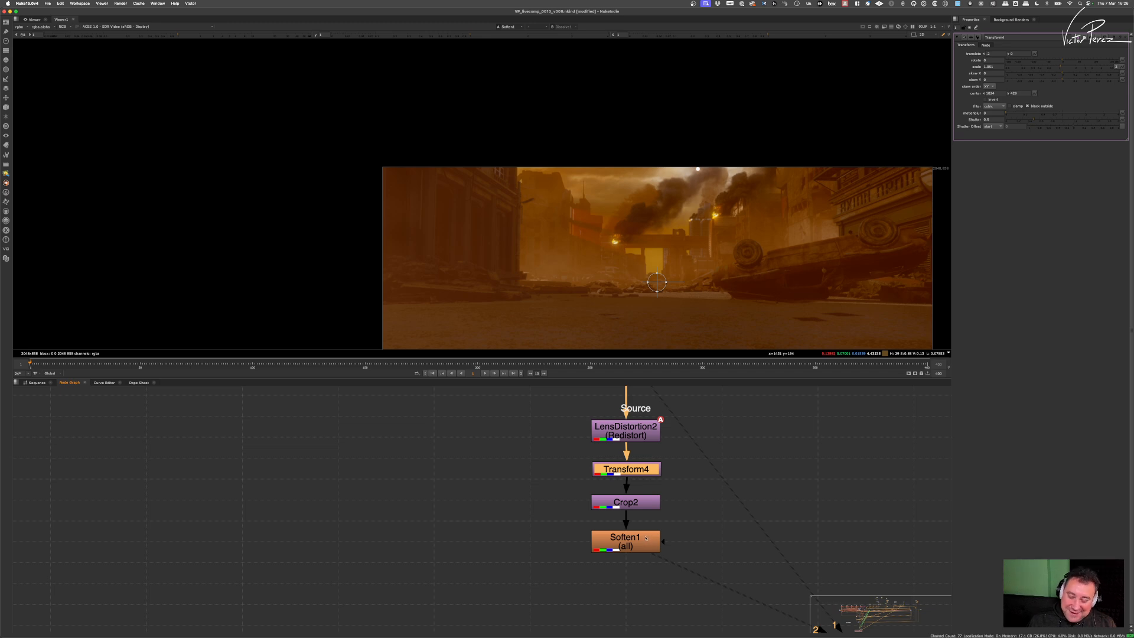
pyautogui.click(634, 544)
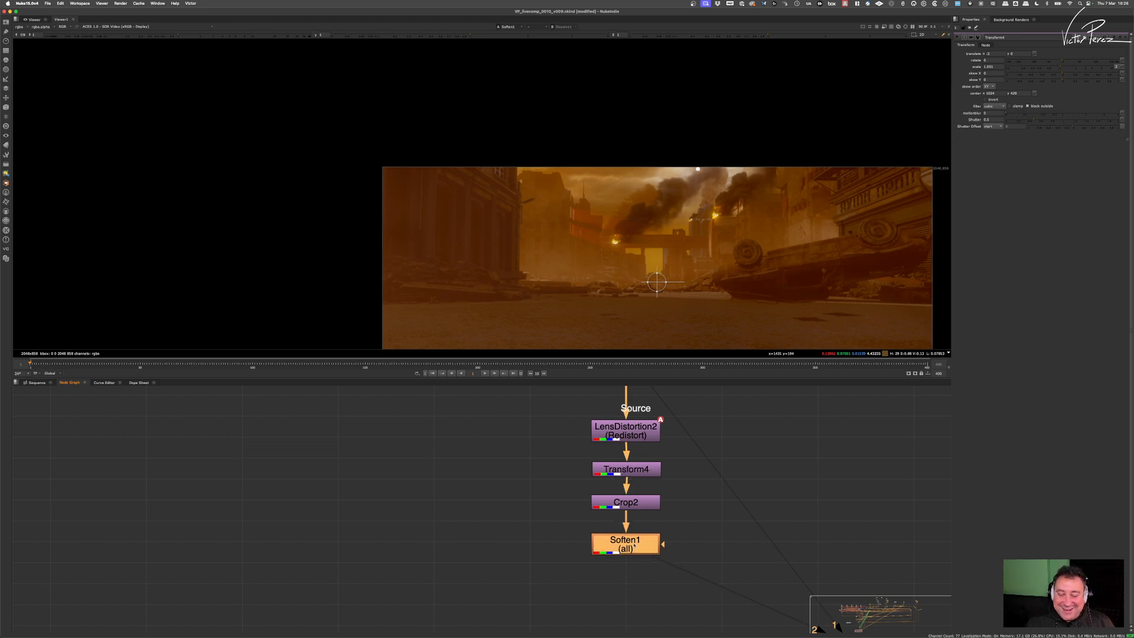
pyautogui.moveTo(639, 437); pyautogui.dragTo(634, 451)
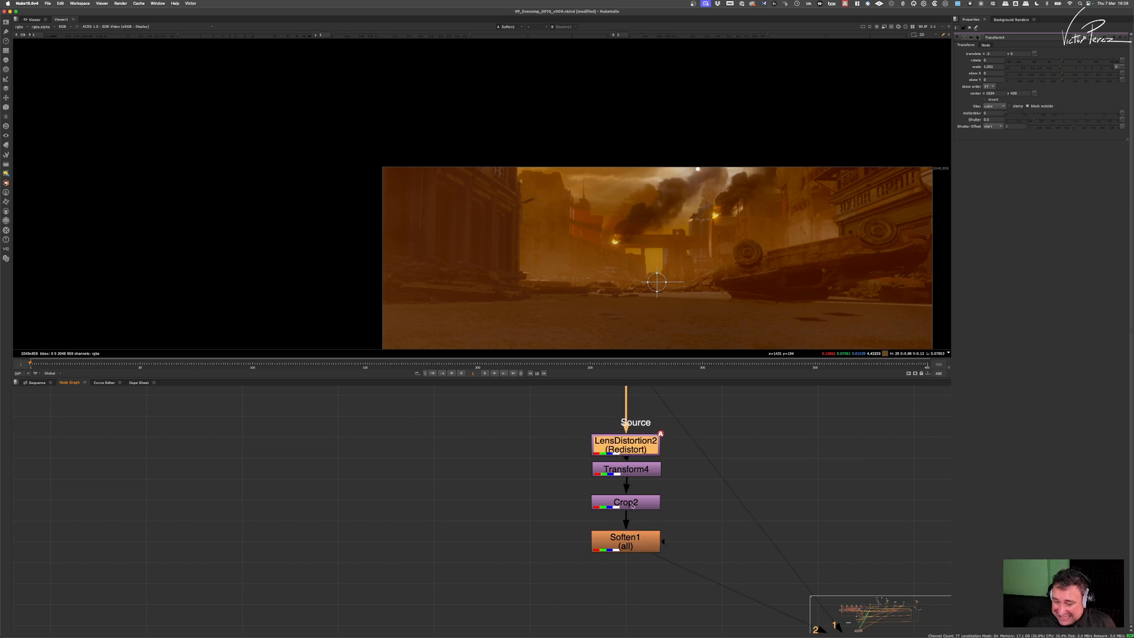
pyautogui.moveTo(633, 504); pyautogui.dragTo(633, 498)
# Step: Set Transform4's filter to Rifman and inspect the bright sky highlight and the tower edges
pyautogui.scroll(10, 595, 213)
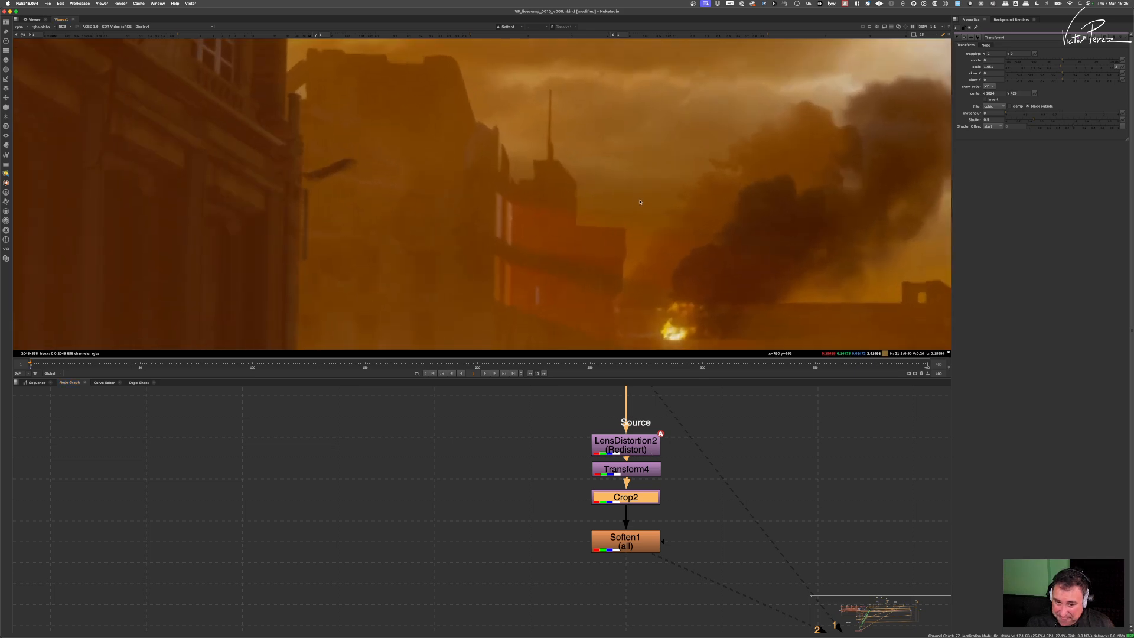
pyautogui.scroll(-4, 712, 228)
pyautogui.moveTo(712, 228); pyautogui.dragTo(662, 223, button='middle')
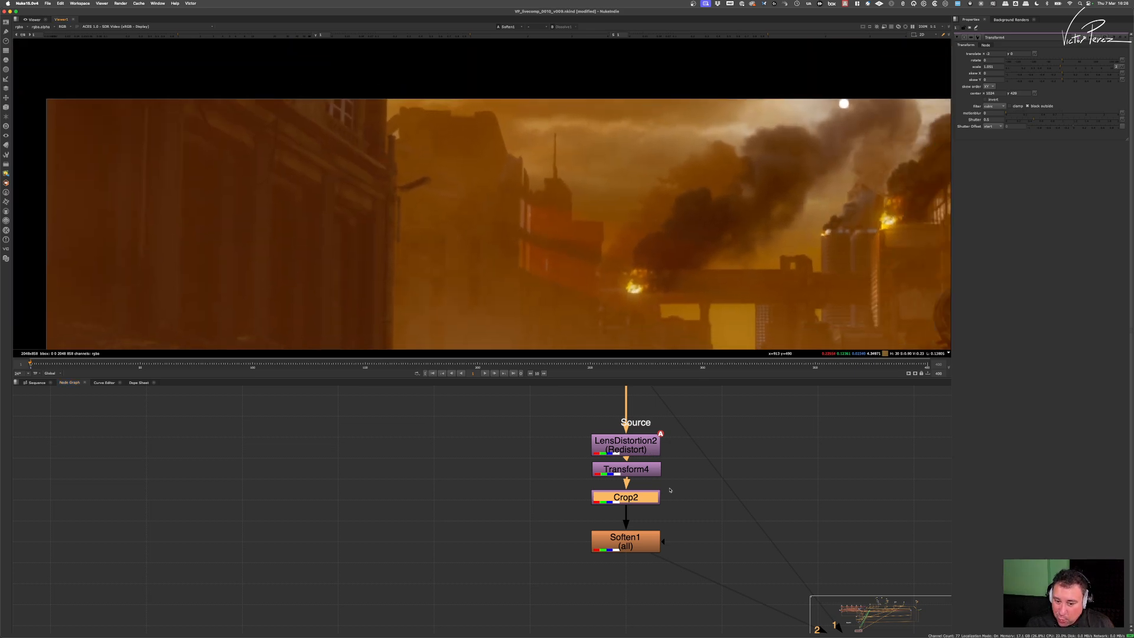
pyautogui.scroll(3, 670, 490)
pyautogui.click(609, 461)
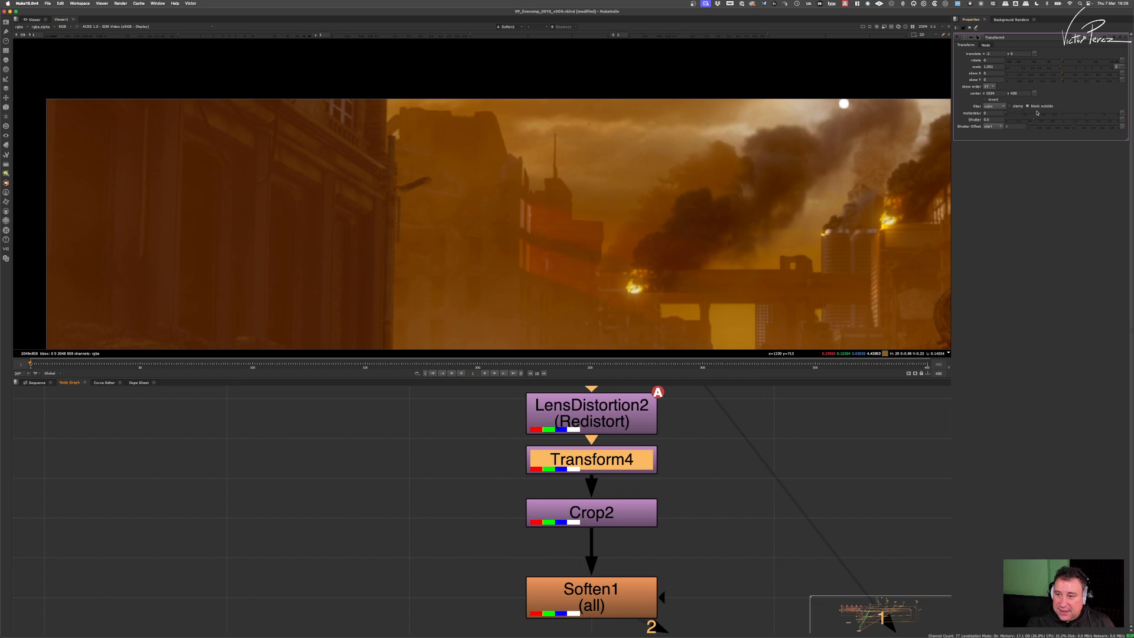
pyautogui.click(995, 107)
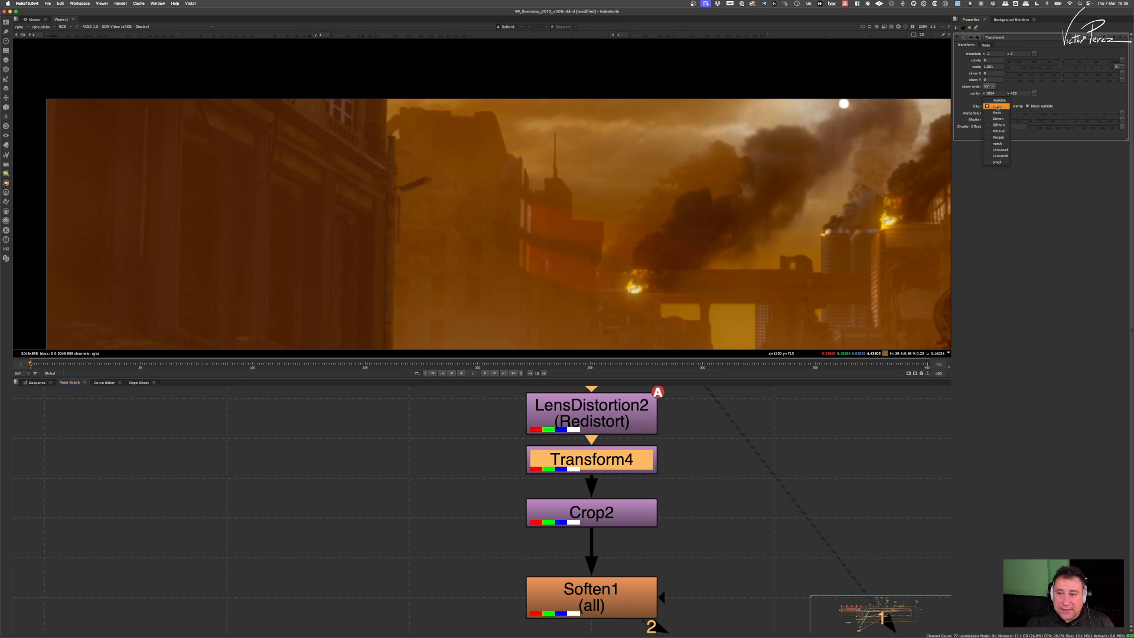
pyautogui.click(1008, 126)
pyautogui.scroll(5, 746, 167)
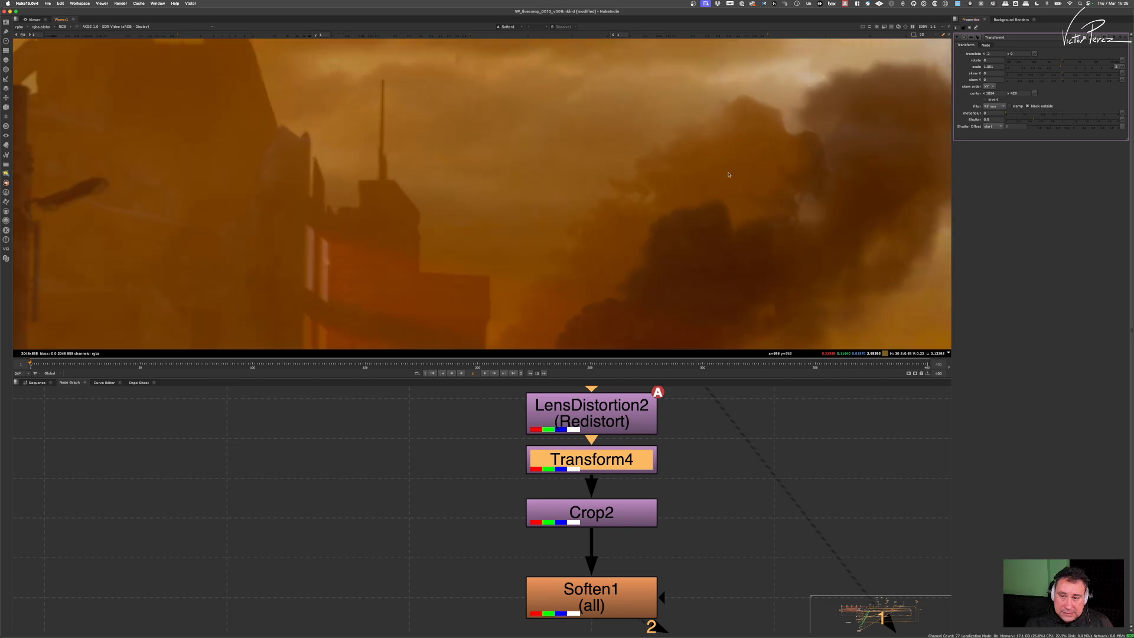
pyautogui.scroll(-5, 795, 112)
pyautogui.scroll(8, 815, 112)
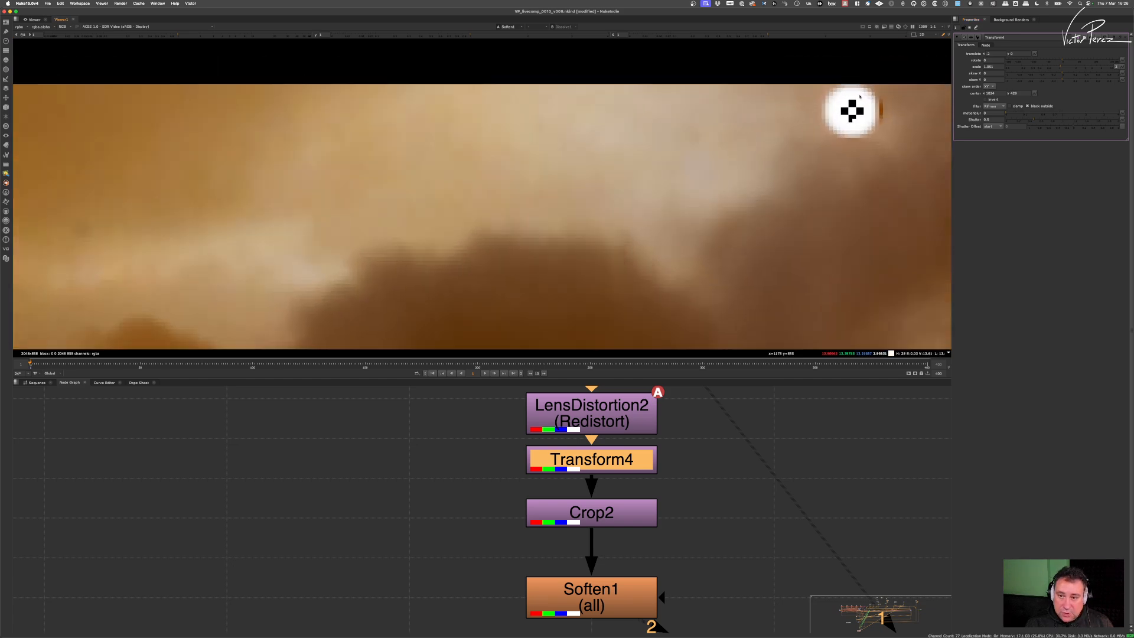
pyautogui.scroll(-5, 813, 131)
pyautogui.scroll(7, 455, 278)
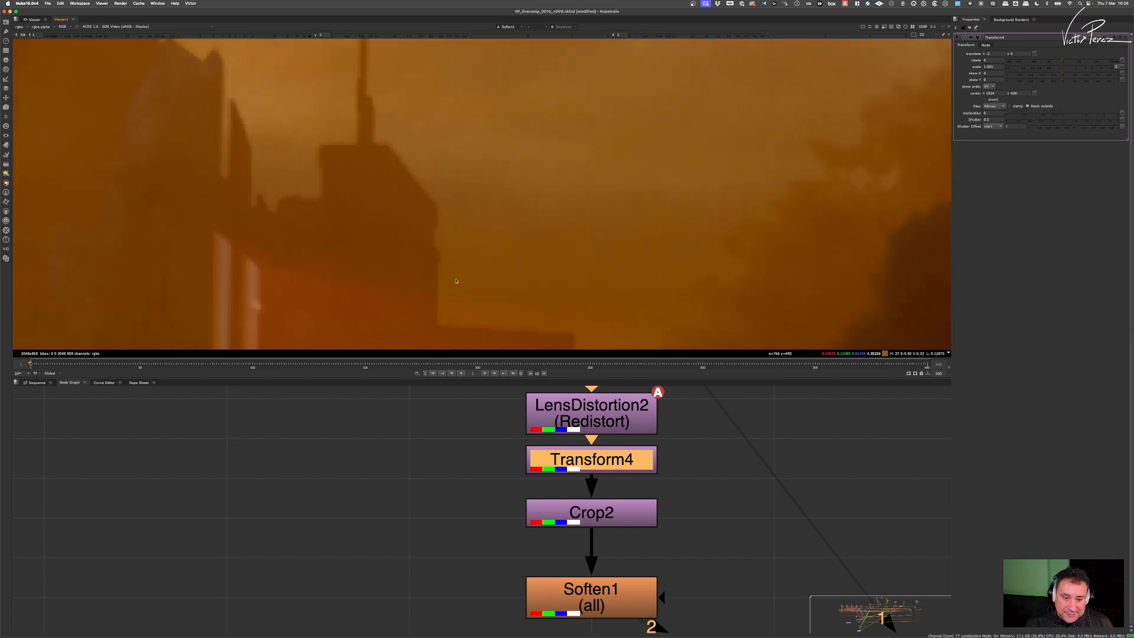
# Step: Switch Transform4's filter back to Cubic and on to Notch to compare the softness of the buildings
pyautogui.click(1000, 107)
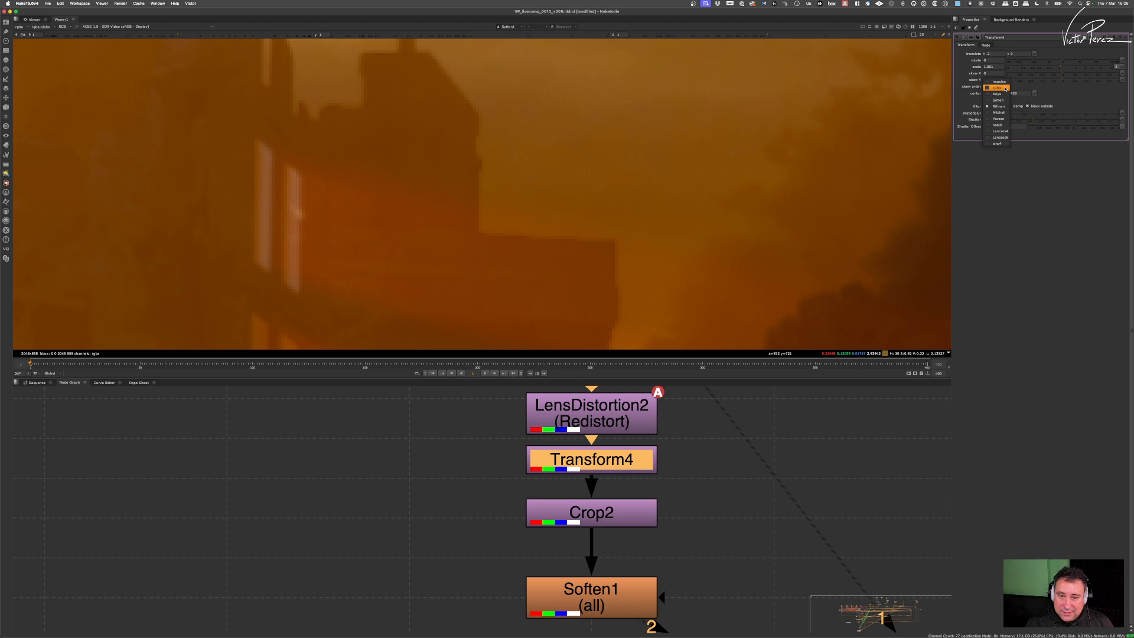
pyautogui.click(1004, 88)
pyautogui.click(998, 107)
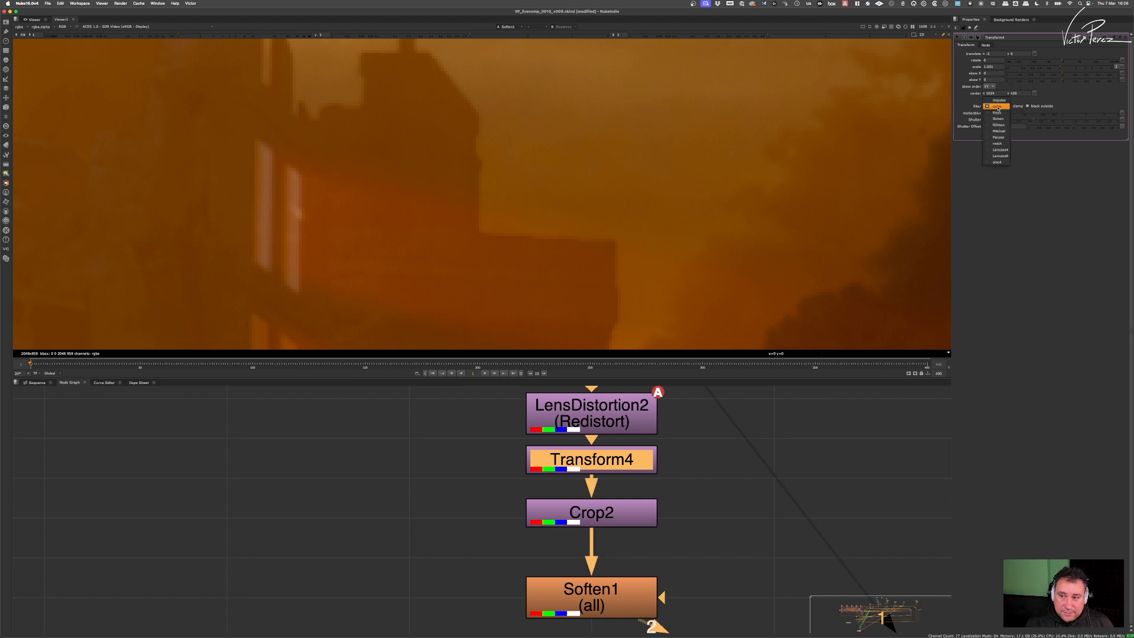
pyautogui.click(1000, 144)
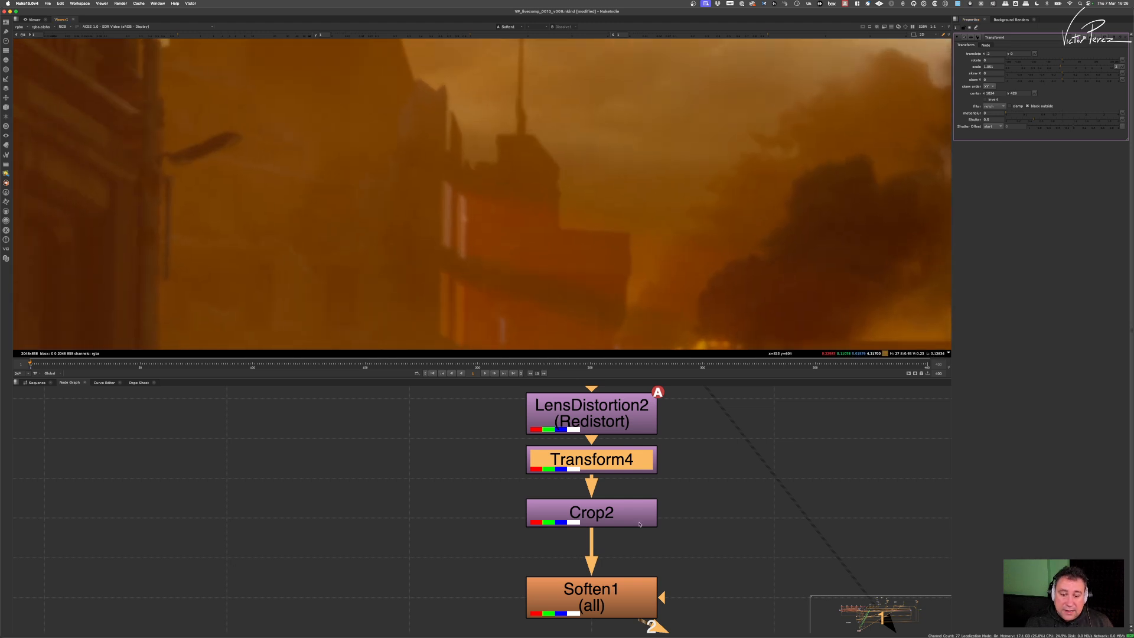
# Step: Toggle Soften1 off and on to compare its effect on the Notch-filtered image, leaving it disabled
pyautogui.click(612, 606)
pyautogui.press('d')
pyautogui.press('d')
pyautogui.press('d')
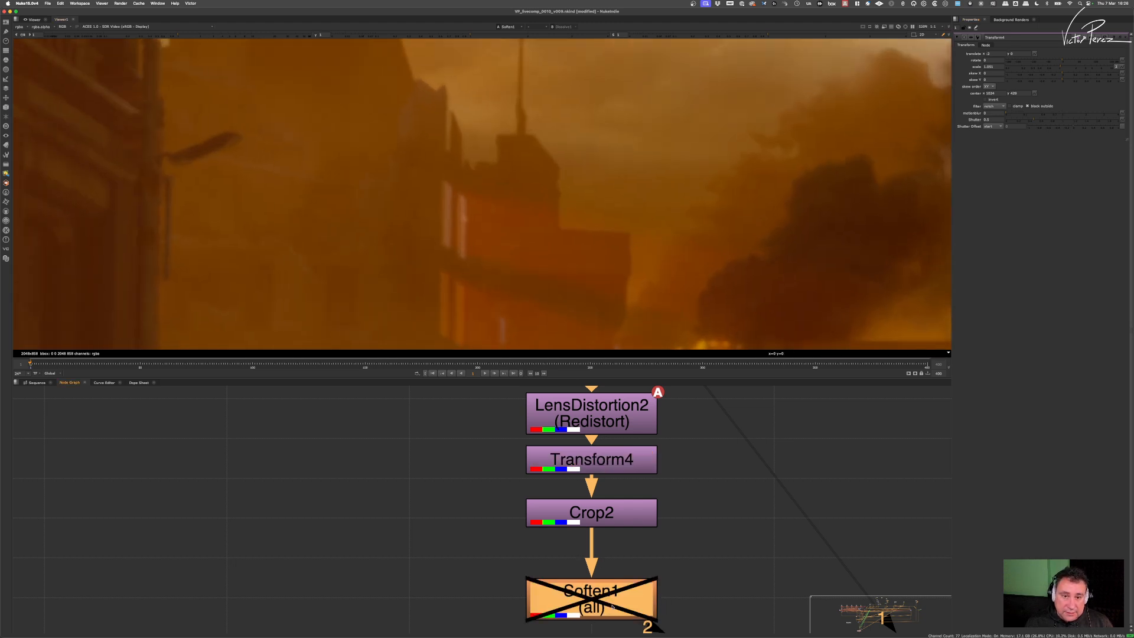
pyautogui.press('d')
pyautogui.press('d')
pyautogui.scroll(-3, 634, 579)
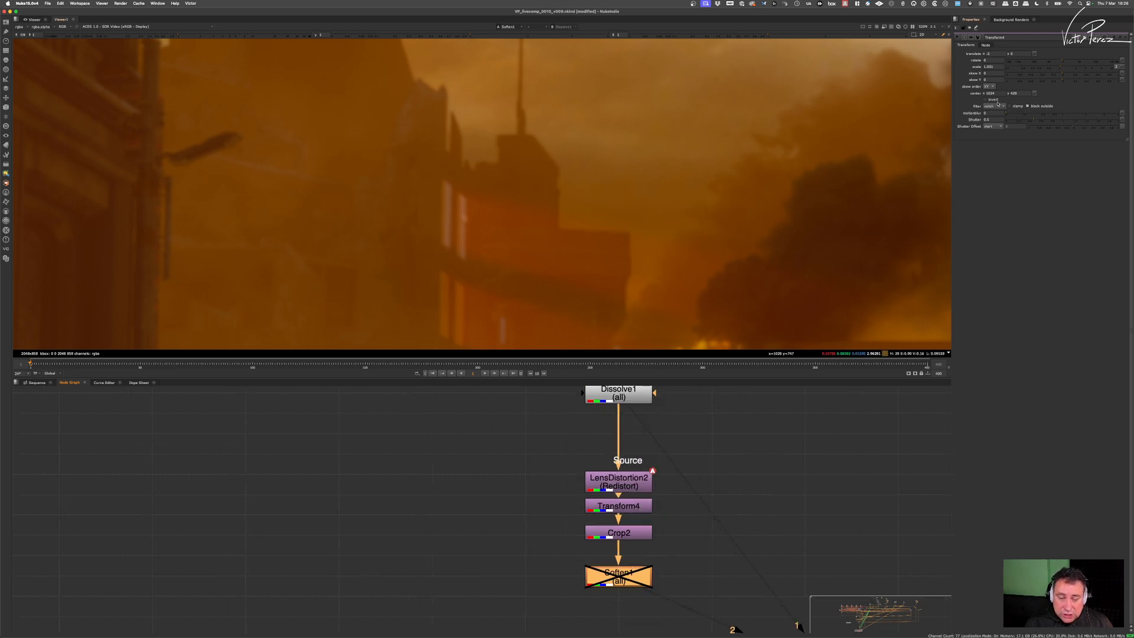
# Step: Keep Transform4's filter on Notch and repeatedly toggle Soften1 to judge the combined softness, leaving it disabled
pyautogui.click(995, 107)
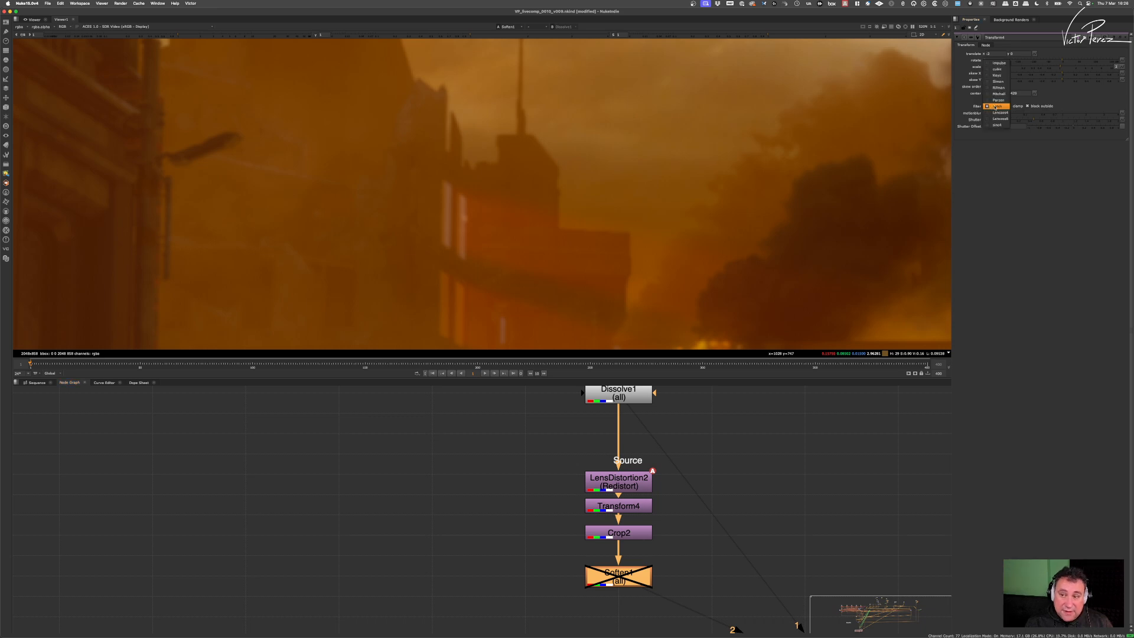
pyautogui.click(996, 106)
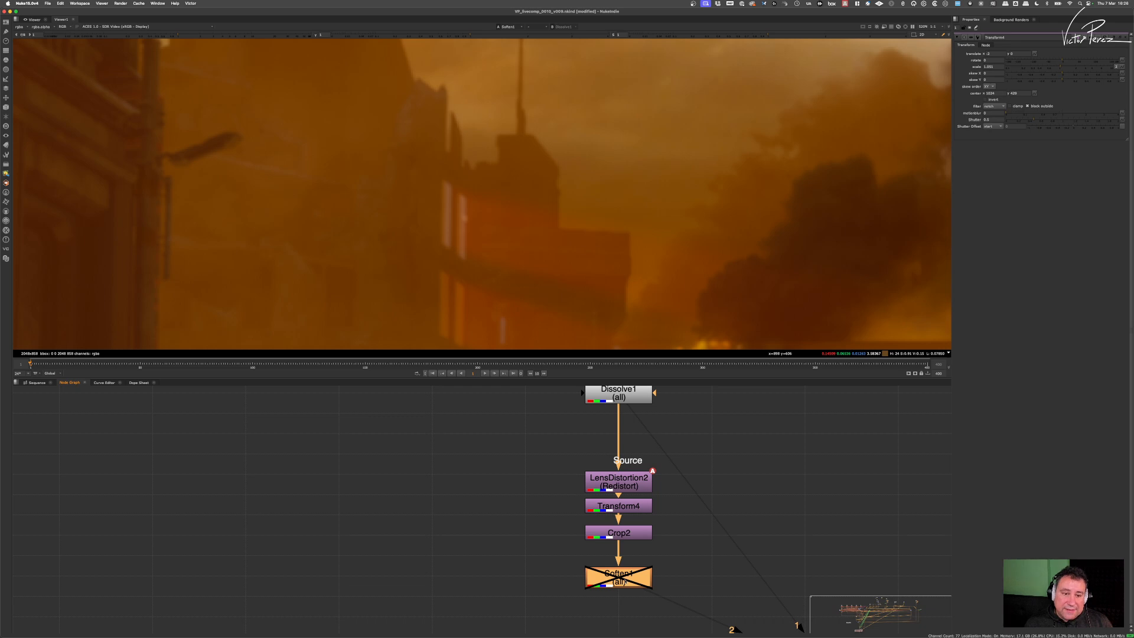
pyautogui.press('d')
pyautogui.press('d')
pyautogui.press('d')
pyautogui.press('d')
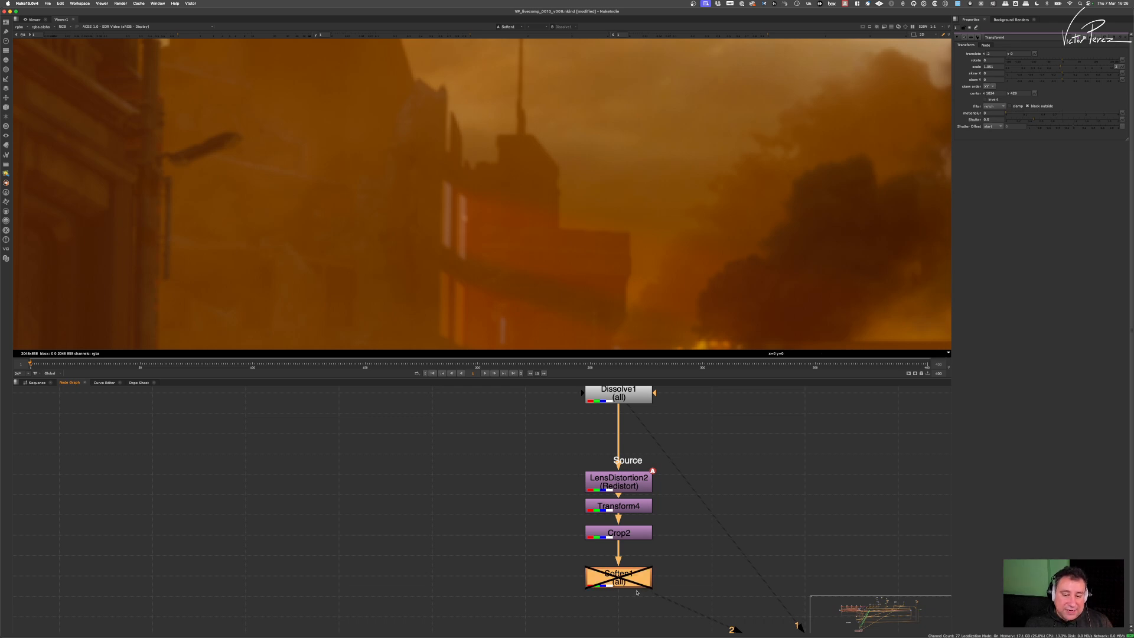
pyautogui.press('d')
pyautogui.press('d')
pyautogui.press('d')
pyautogui.press('d')
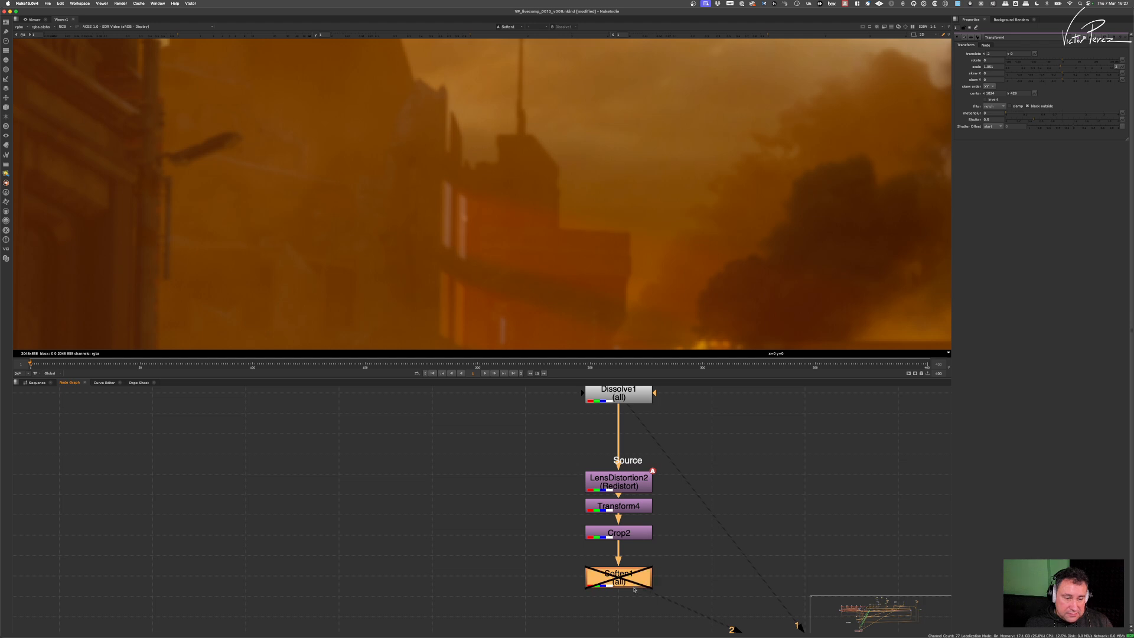
pyautogui.scroll(-5, 755, 269)
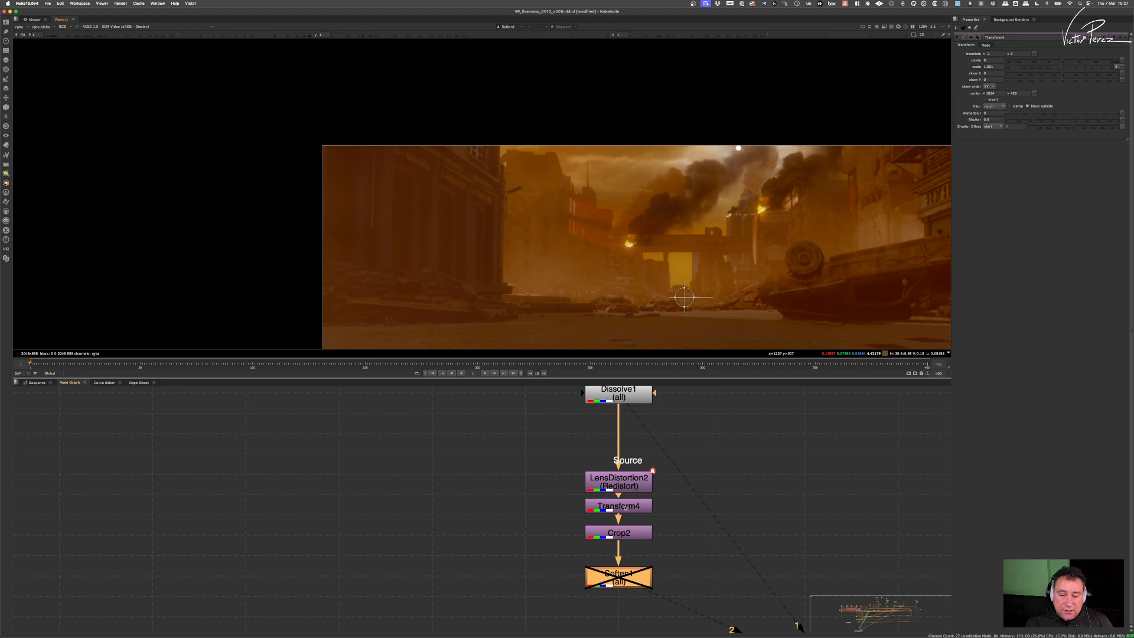
# Step: Shift Transform4 slightly down the chain and set its filter to Impulse
pyautogui.moveTo(626, 512); pyautogui.dragTo(625, 519)
pyautogui.click(995, 106)
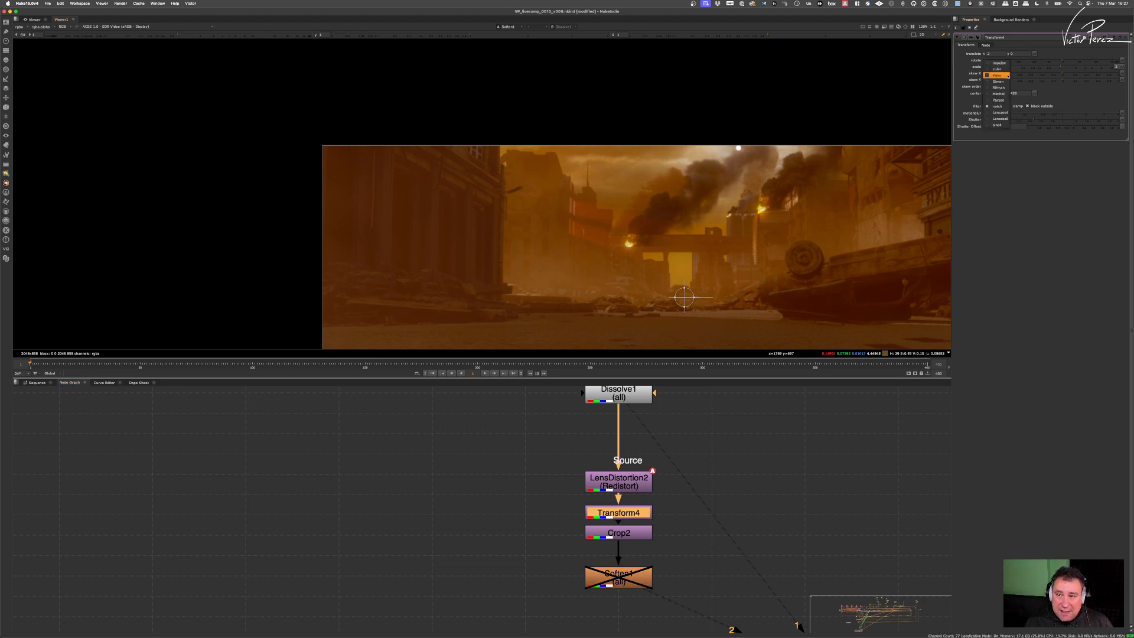
pyautogui.click(999, 62)
# Step: Re-enable Soften1 and nudge it closer to Crop2
pyautogui.click(618, 583)
pyautogui.press('d')
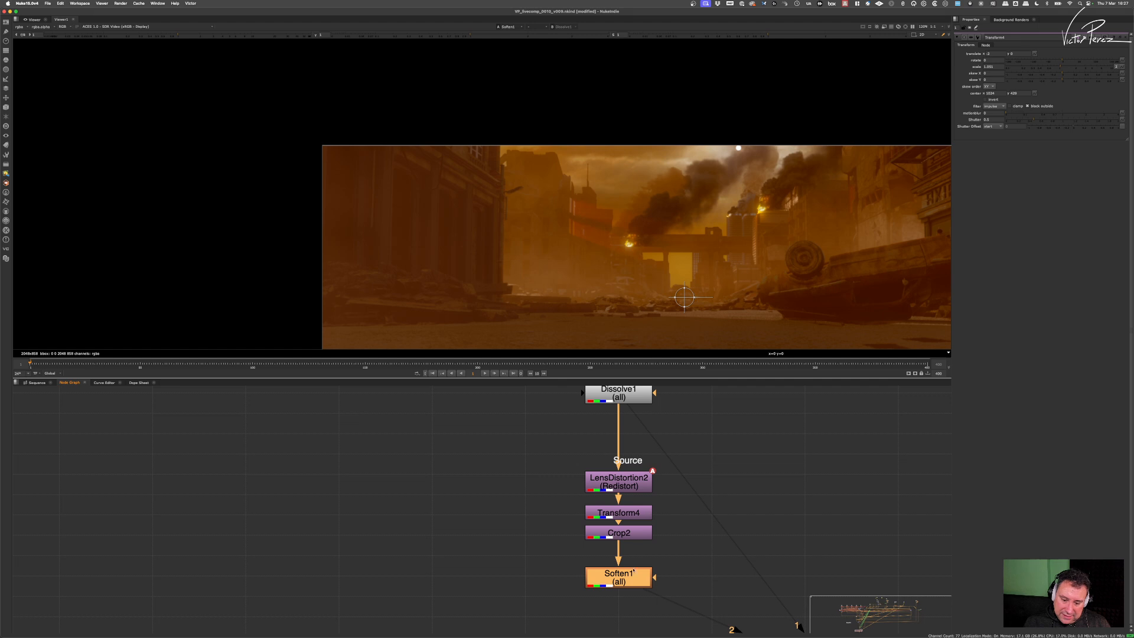
pyautogui.moveTo(633, 571); pyautogui.dragTo(629, 545)
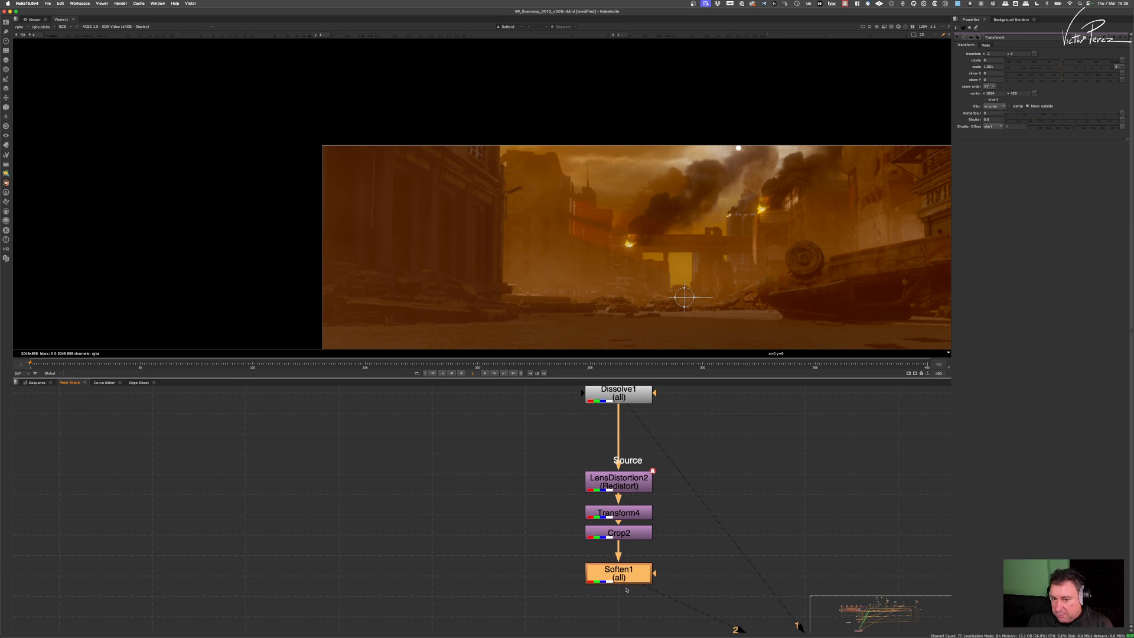
# Step: Move the LensDistortion2-to-Soften1 group further below Dissolve1 and place the Viewer node level with Soften1, on its opposite side
pyautogui.scroll(-2, 725, 519)
pyautogui.scroll(-1, 725, 519)
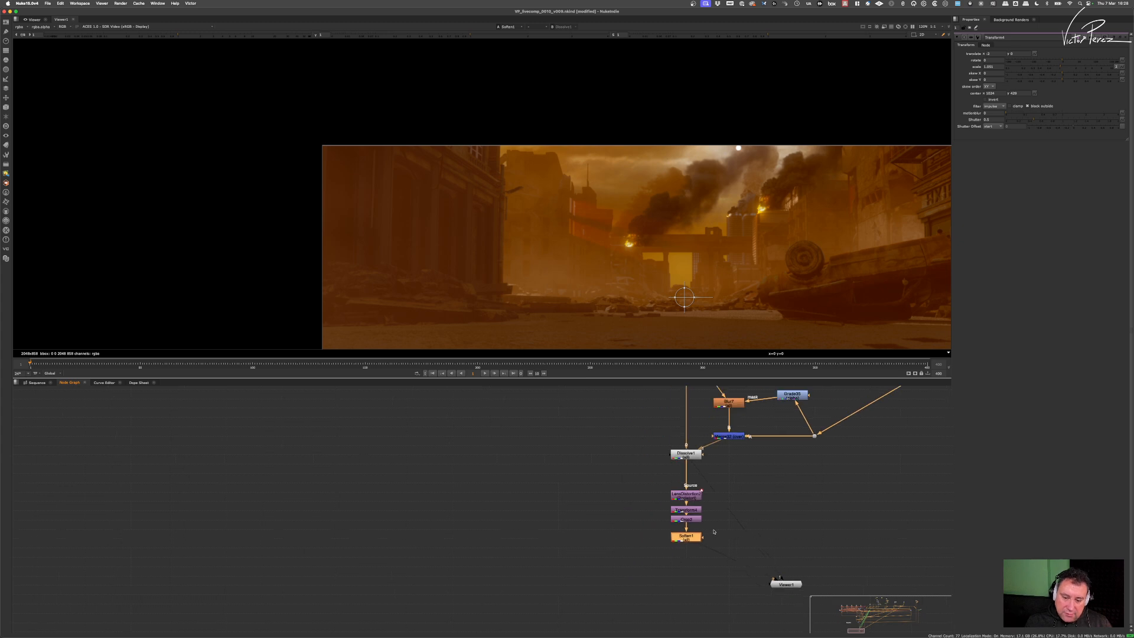
pyautogui.moveTo(739, 472); pyautogui.dragTo(632, 565)
pyautogui.moveTo(695, 536); pyautogui.dragTo(695, 549)
pyautogui.click(662, 566)
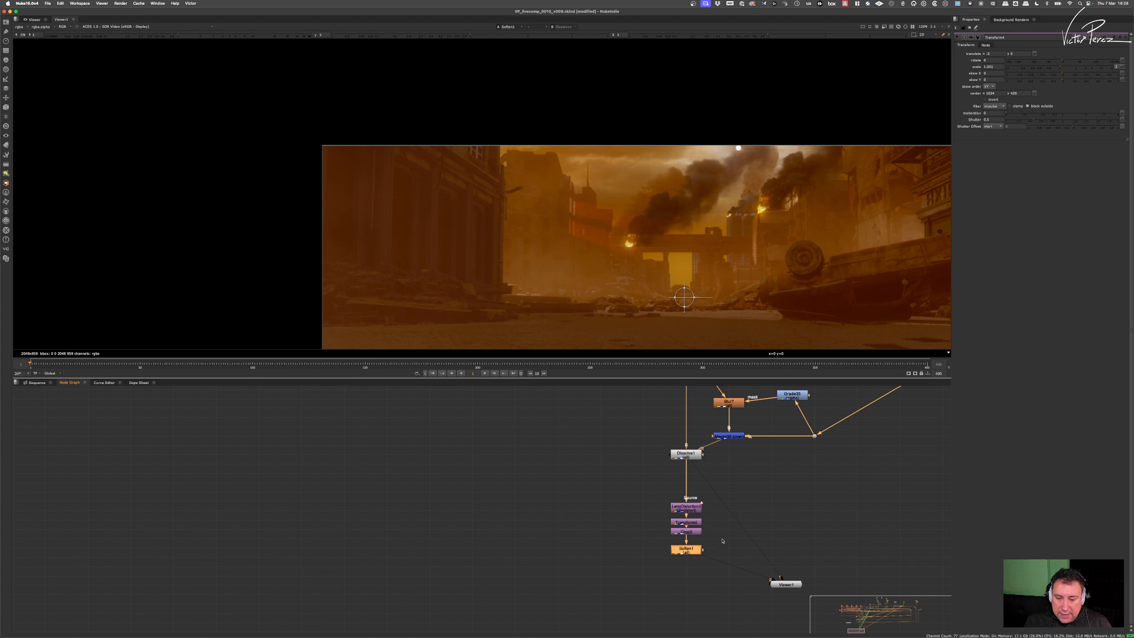
pyautogui.moveTo(786, 585); pyautogui.dragTo(863, 544)
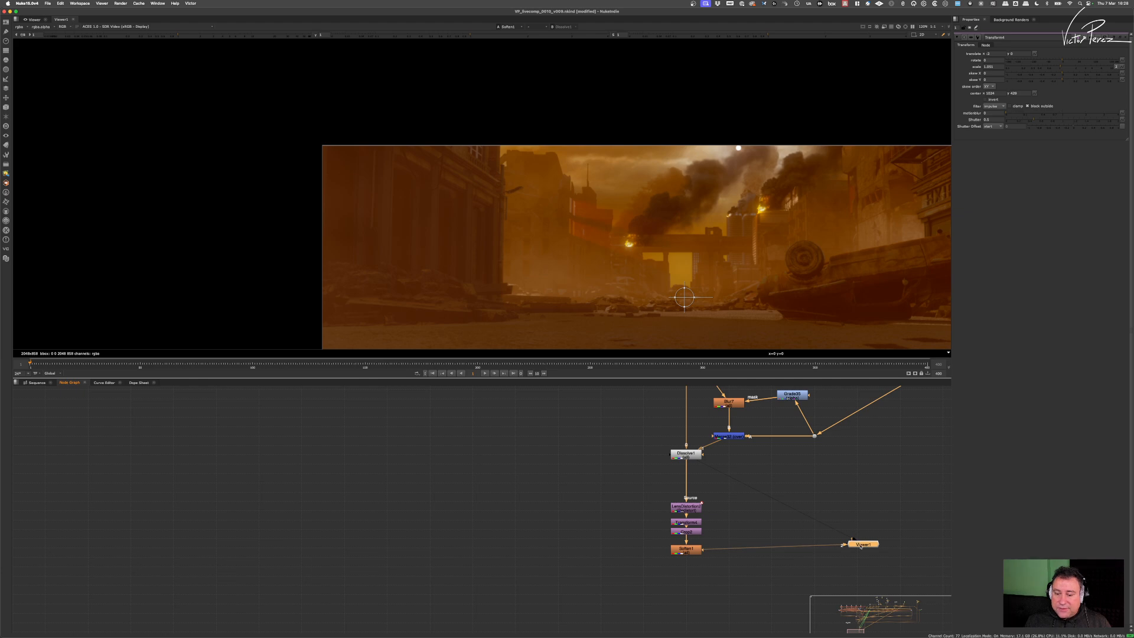
pyautogui.moveTo(861, 544); pyautogui.dragTo(569, 553)
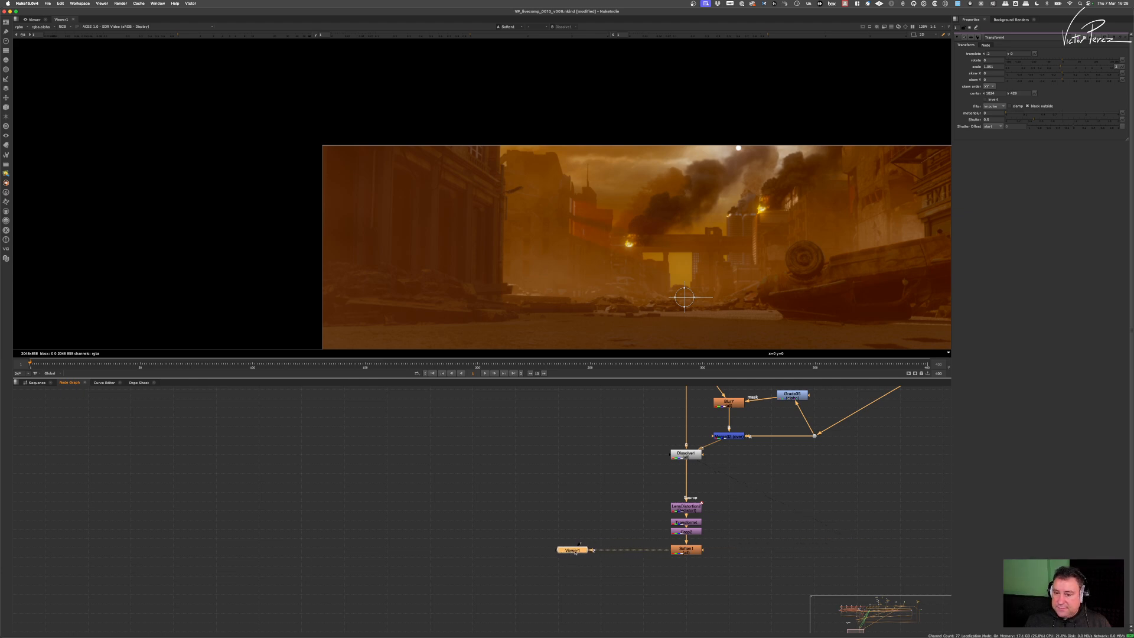
# Step: Examine the softened, cropped comp in the viewer both close up and framed as a whole
pyautogui.scroll(2, 717, 550)
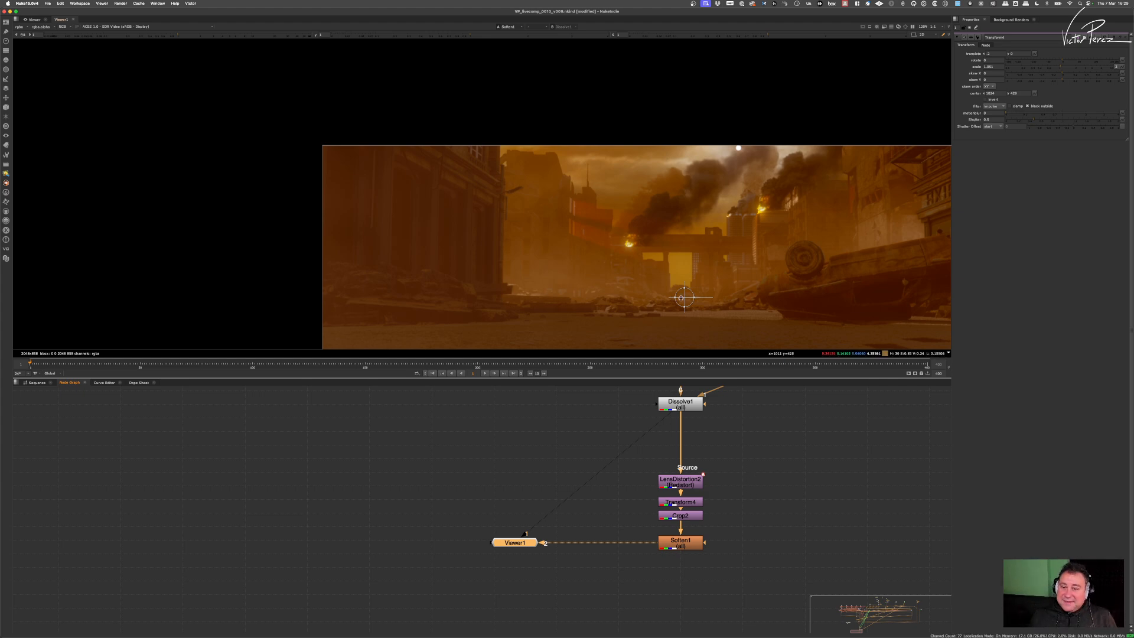
pyautogui.scroll(1, 708, 206)
pyautogui.scroll(-2, 724, 261)
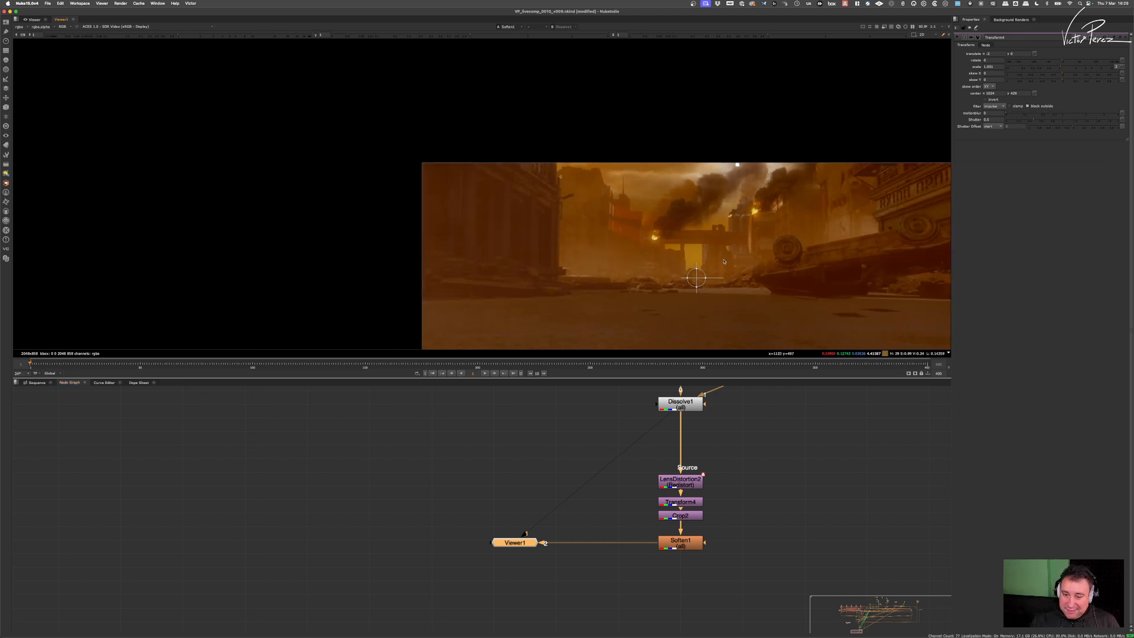
pyautogui.scroll(2, 733, 295)
pyautogui.scroll(-3, 694, 256)
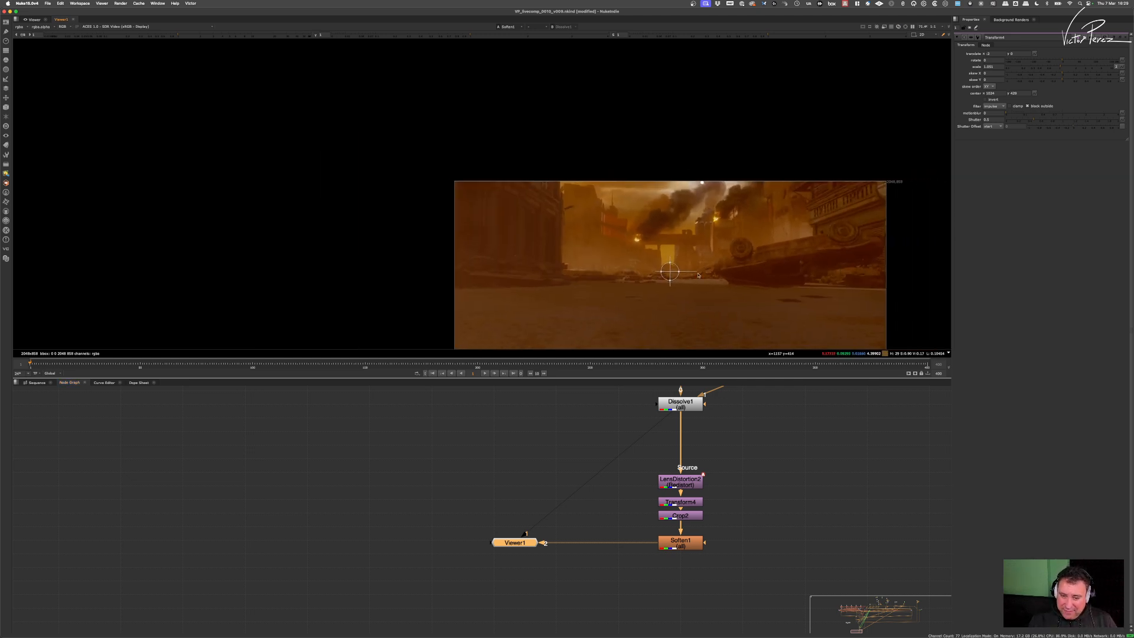
pyautogui.moveTo(693, 256); pyautogui.dragTo(676, 227, button='middle')
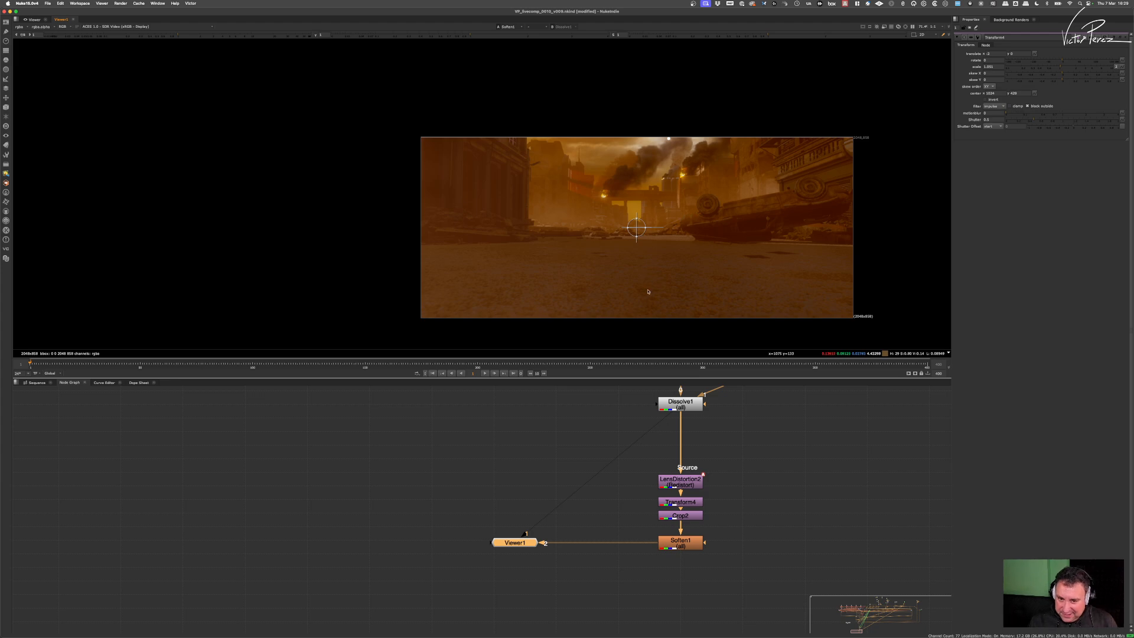
# Step: Review the full node tree, from the render passes and 3D scenes through the volume rays branch to the final chain
pyautogui.scroll(-5, 663, 499)
pyautogui.scroll(8, 663, 500)
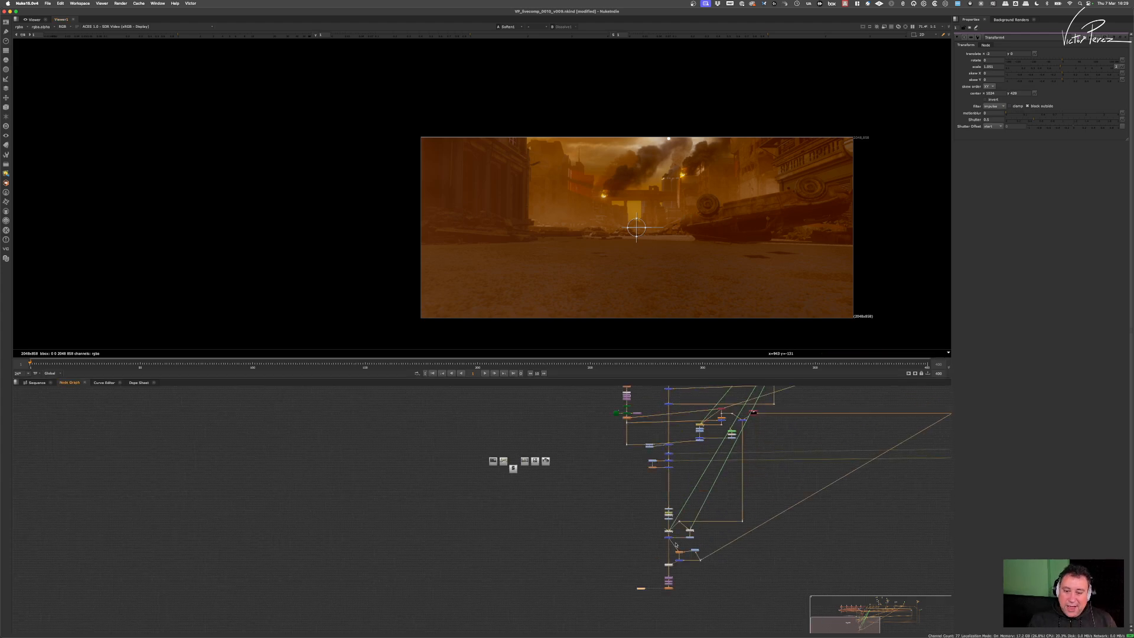
pyautogui.scroll(3, 659, 479)
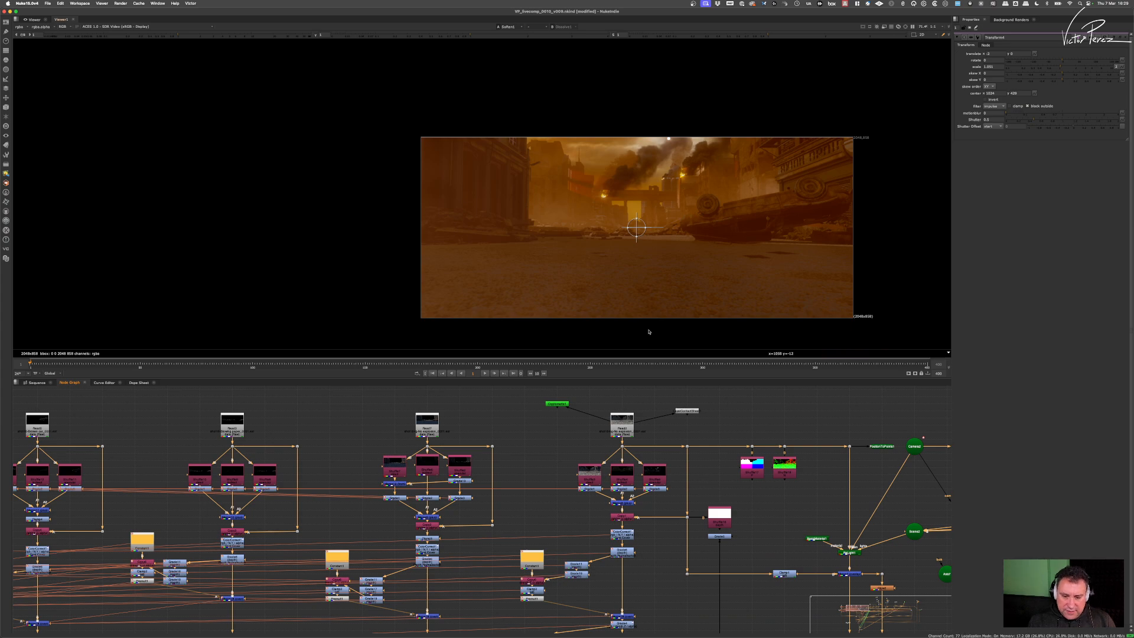
pyautogui.scroll(-5, 675, 515)
pyautogui.moveTo(675, 515); pyautogui.dragTo(661, 409, button='middle')
pyautogui.scroll(3, 661, 508)
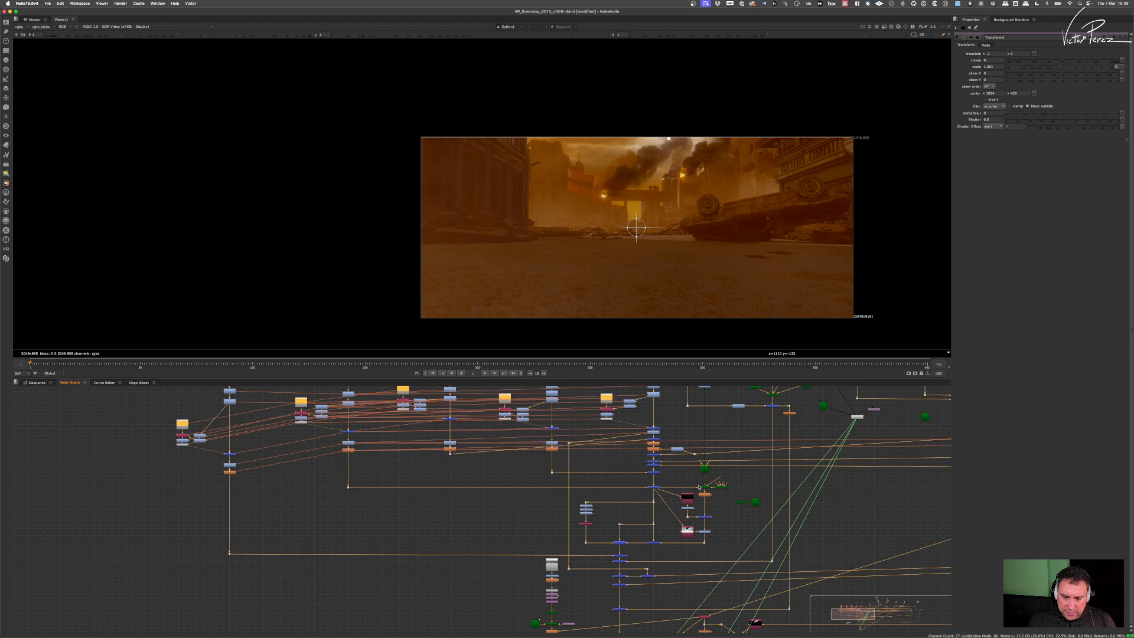
pyautogui.scroll(-2, 698, 487)
pyautogui.moveTo(714, 447); pyautogui.dragTo(661, 528, button='middle')
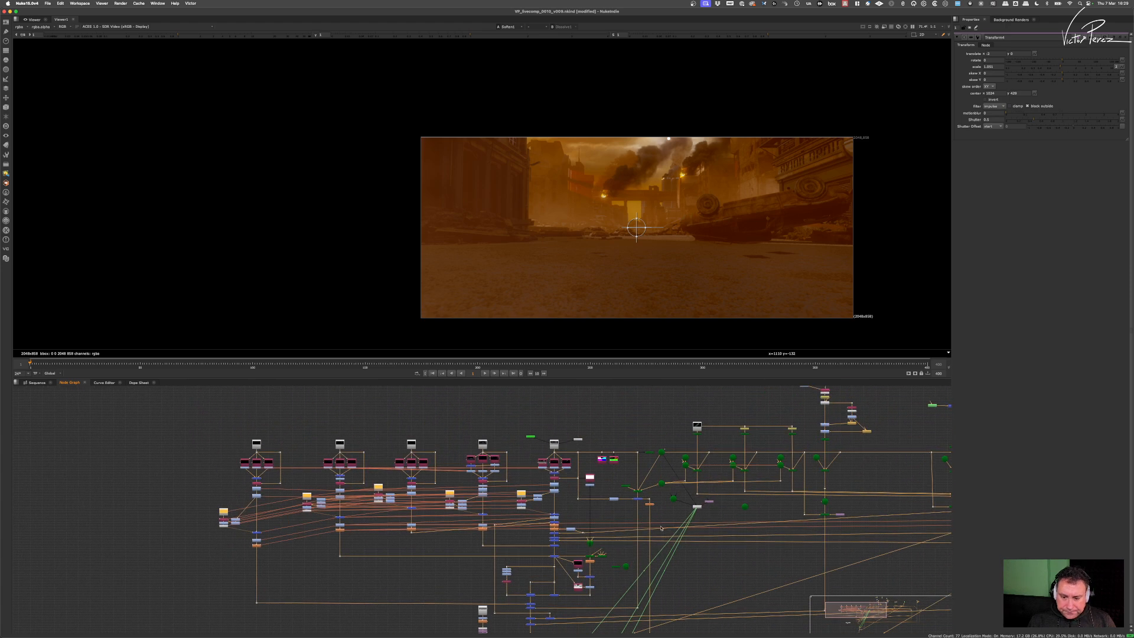
pyautogui.scroll(5, 703, 511)
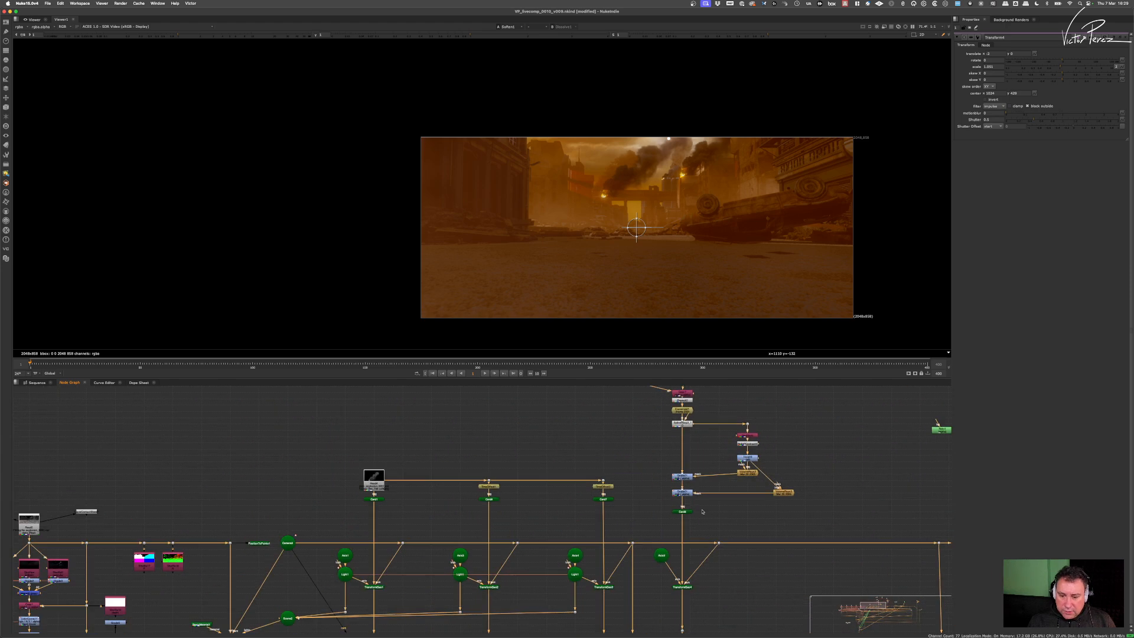
pyautogui.scroll(2, 709, 487)
pyautogui.scroll(-5, 687, 537)
pyautogui.moveTo(688, 537); pyautogui.dragTo(692, 427, button='middle')
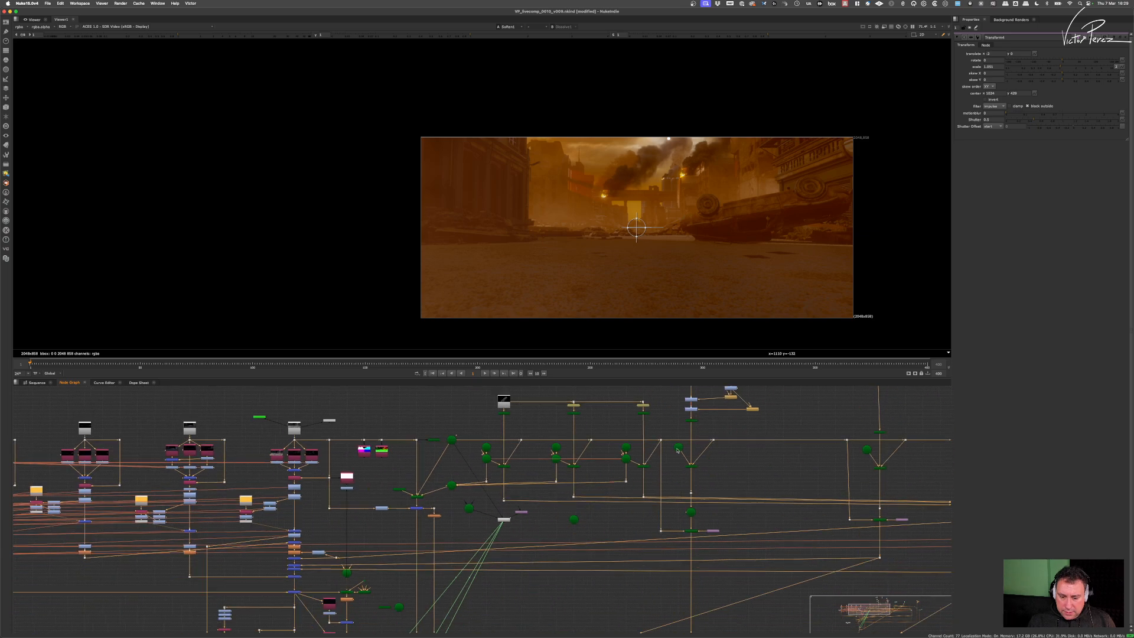
pyautogui.moveTo(684, 626); pyautogui.dragTo(688, 459, button='middle')
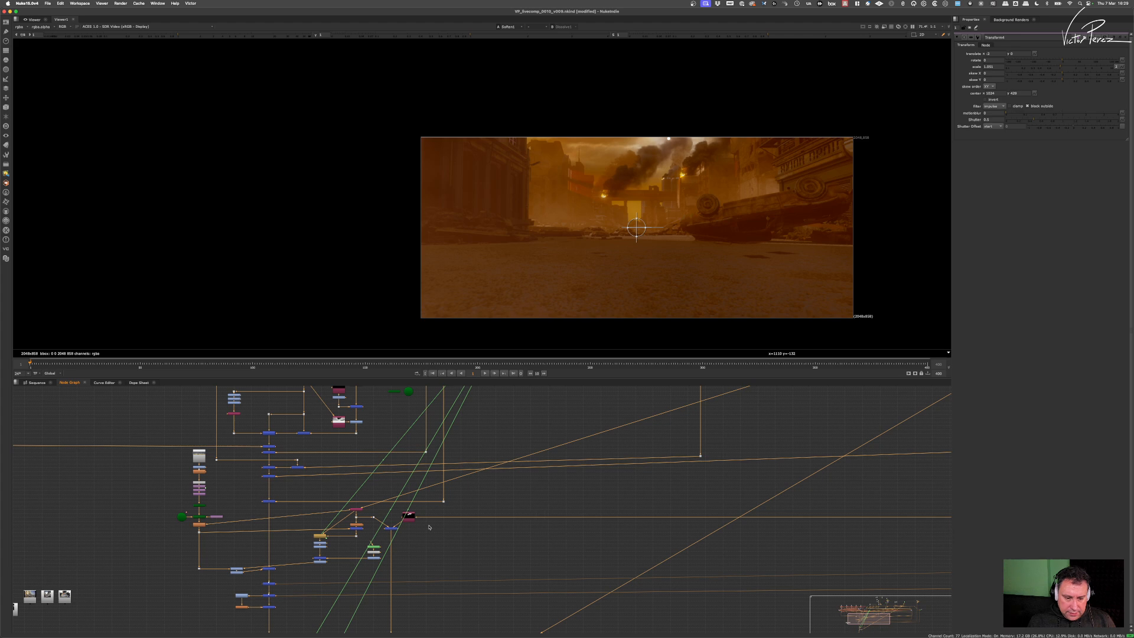
pyautogui.scroll(-6, 715, 440)
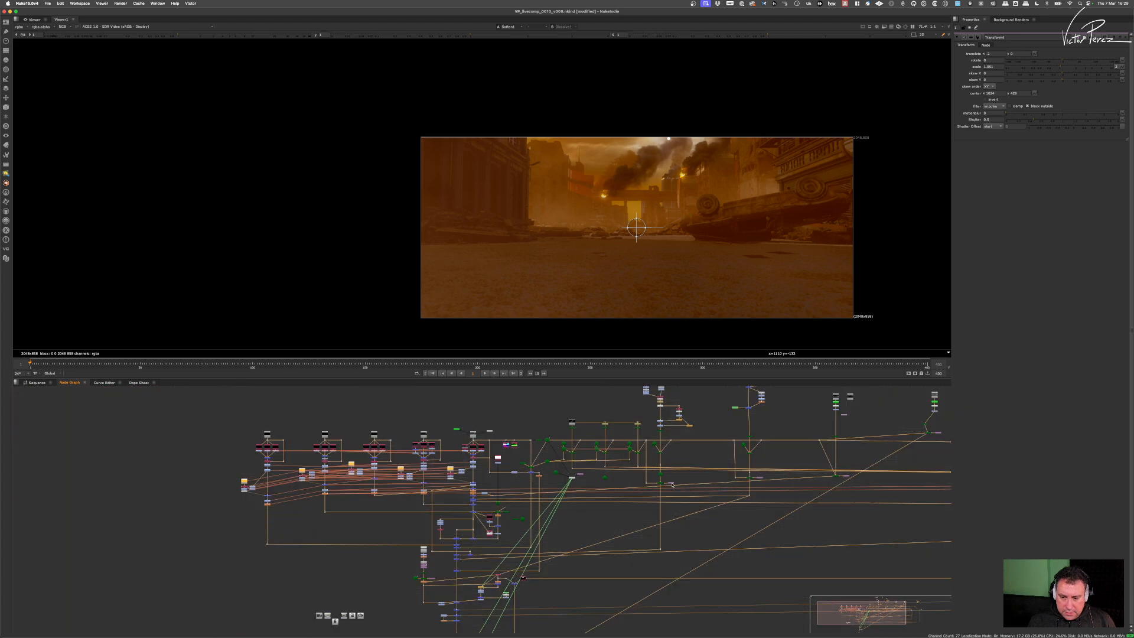
pyautogui.scroll(8, 737, 436)
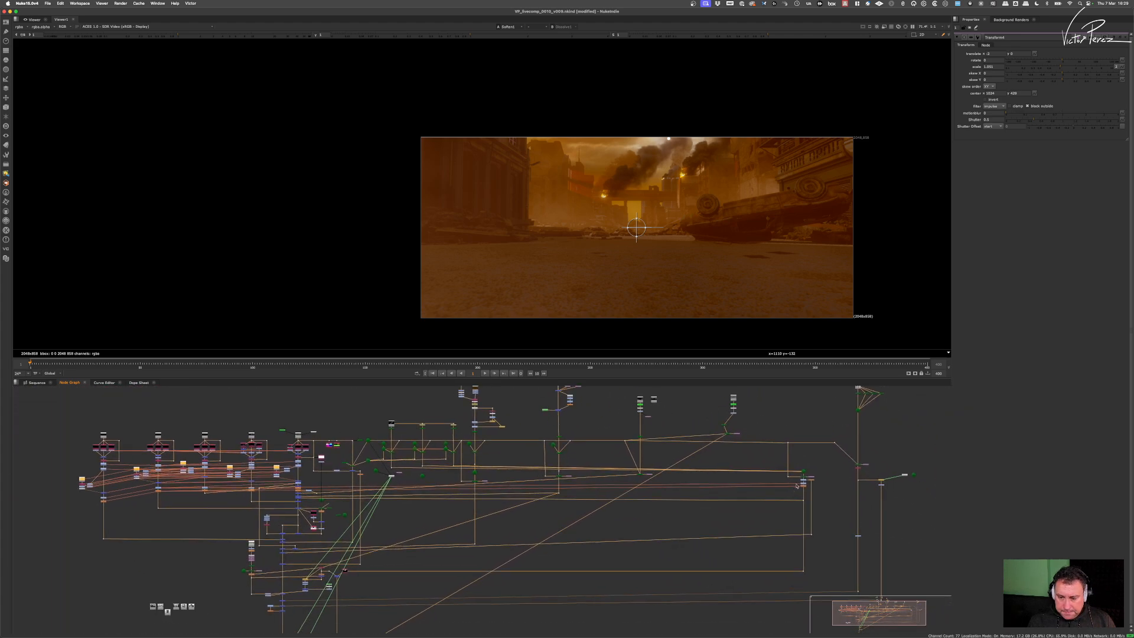
pyautogui.scroll(-10, 755, 519)
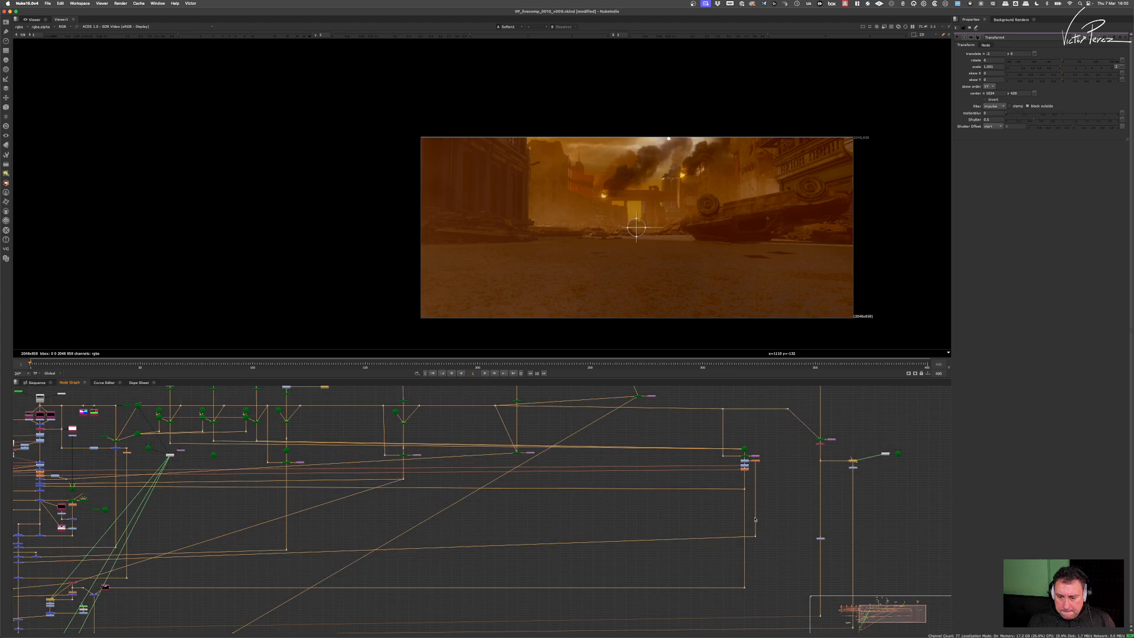
pyautogui.scroll(-3, 843, 500)
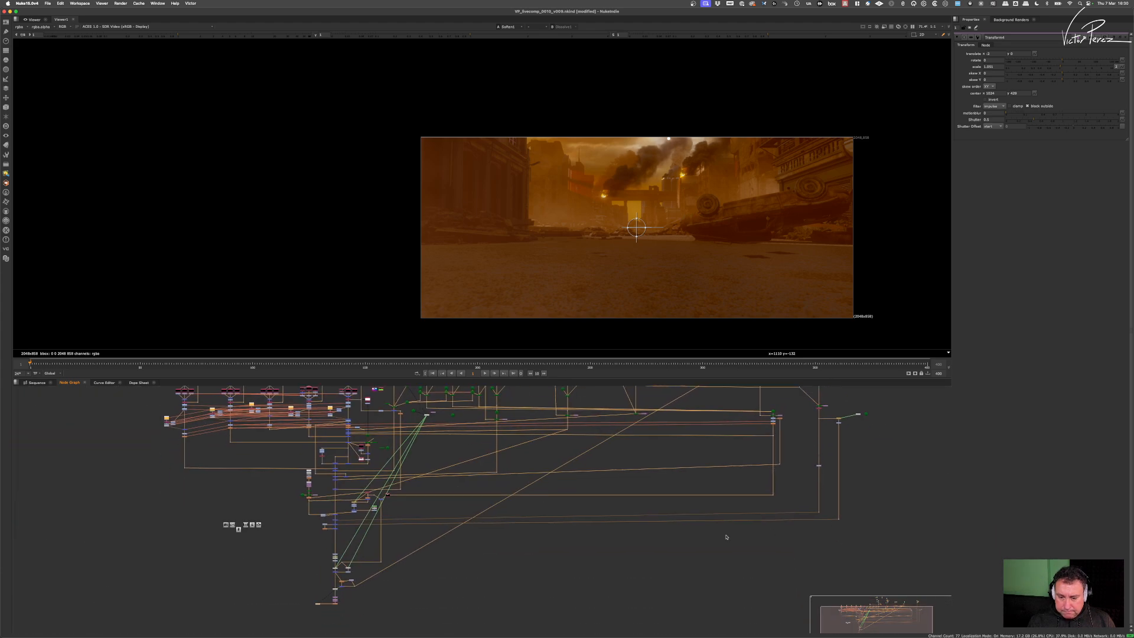
# Step: Toggle the plus Merge that adds the volume rays off and on to check its contribution
pyautogui.scroll(6, 349, 527)
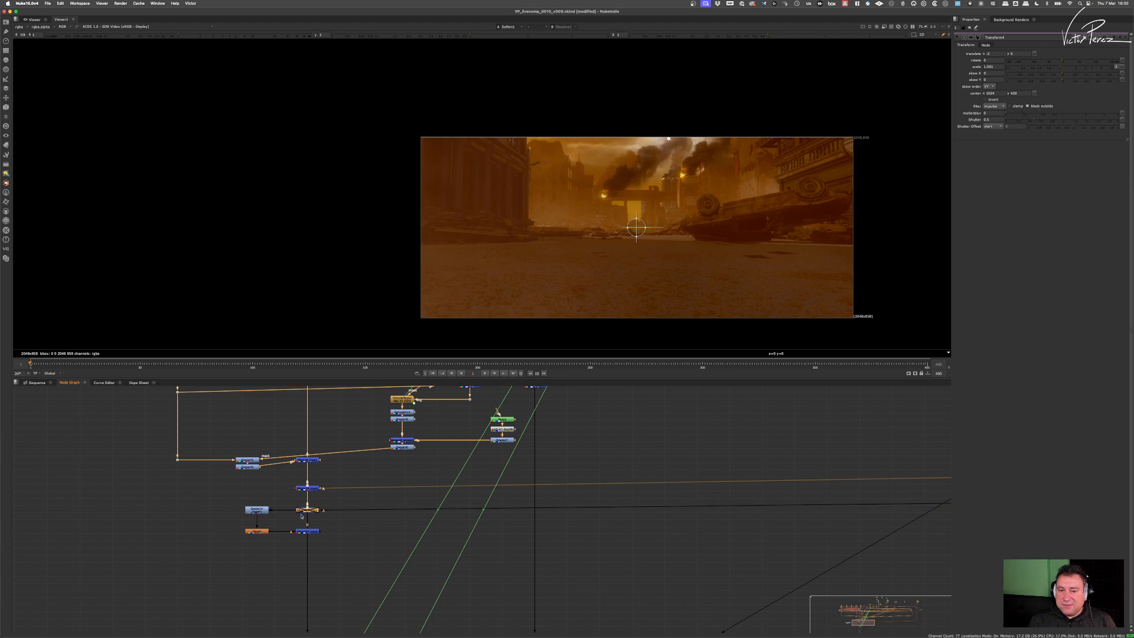
pyautogui.press('d')
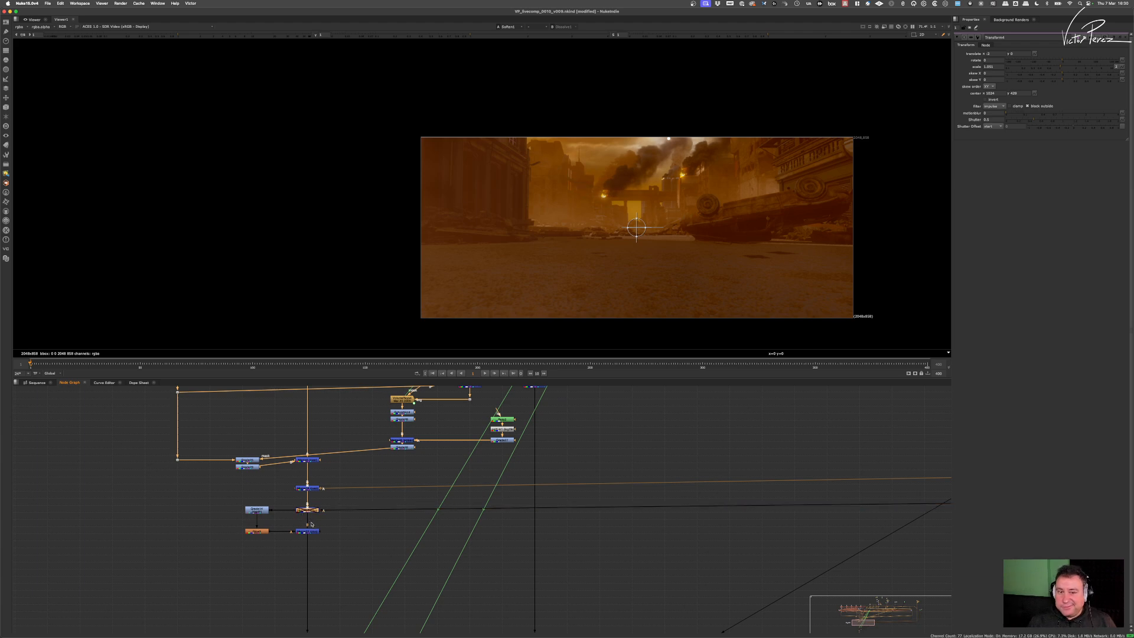
pyautogui.press('d')
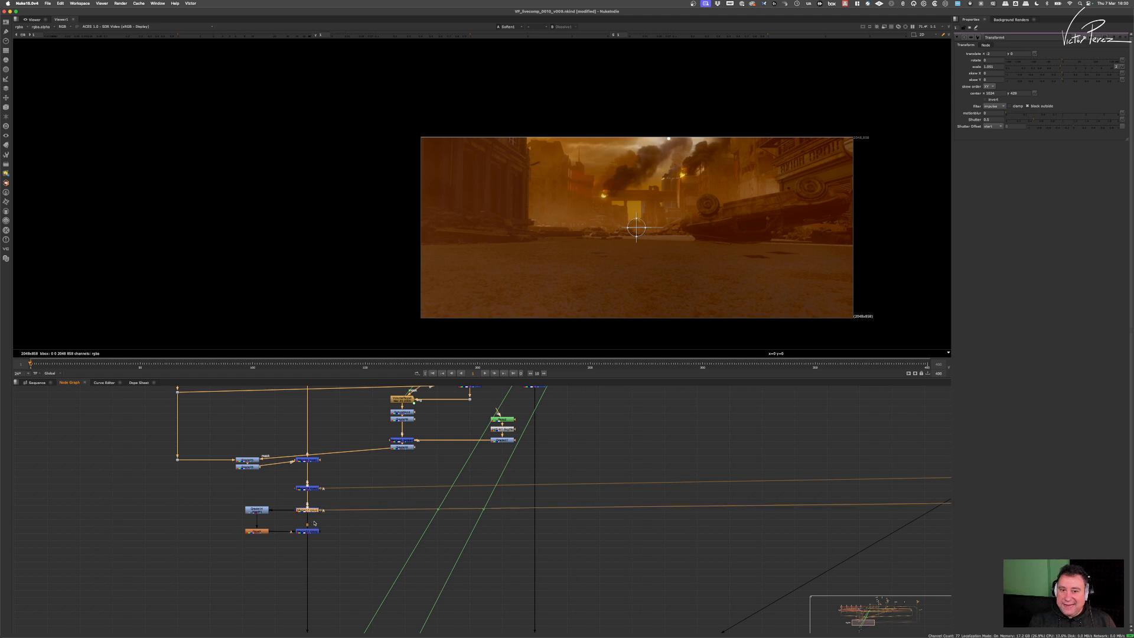
pyautogui.click(335, 529)
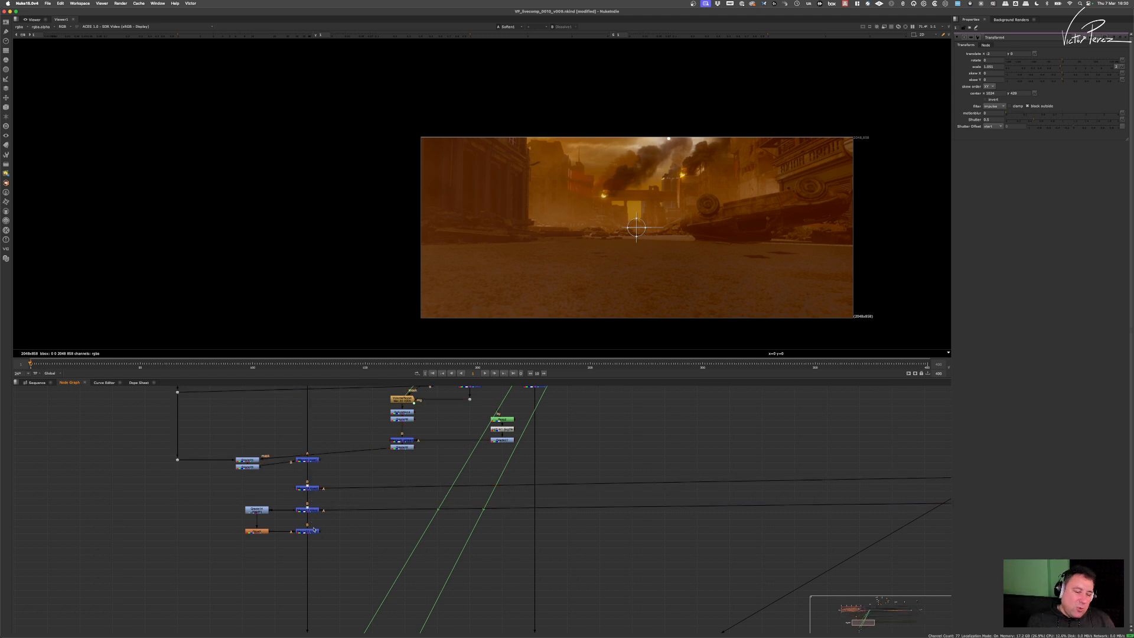
# Step: Open the volume rays' plus Merge and adjust its mix
pyautogui.scroll(4, 303, 534)
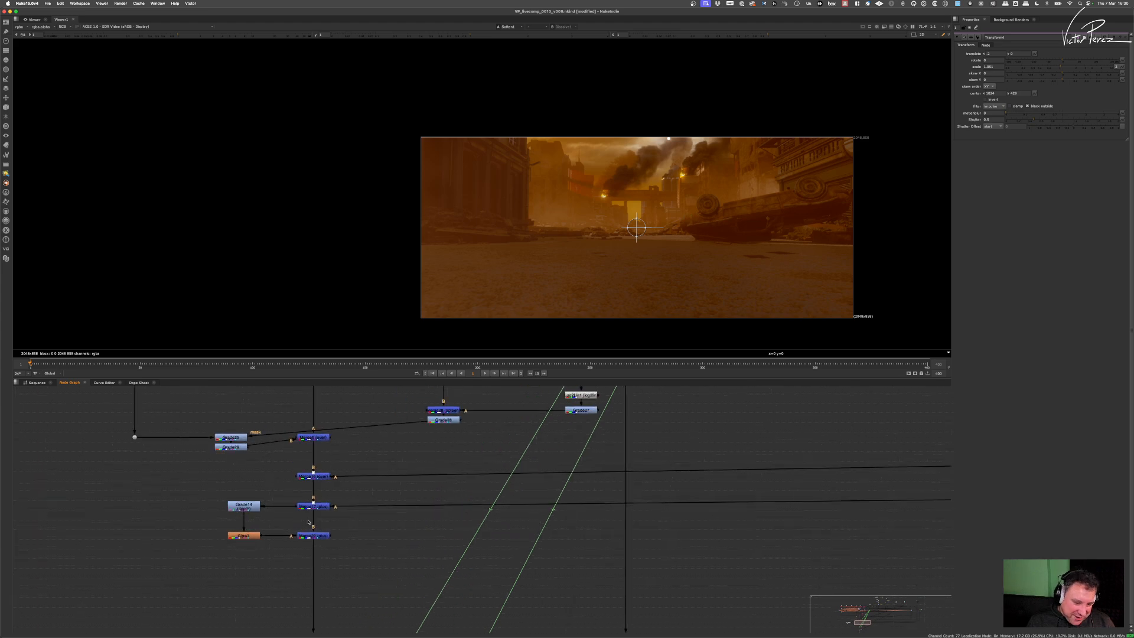
pyautogui.scroll(-3, 319, 511)
pyautogui.click(324, 508)
pyautogui.doubleClick(323, 507)
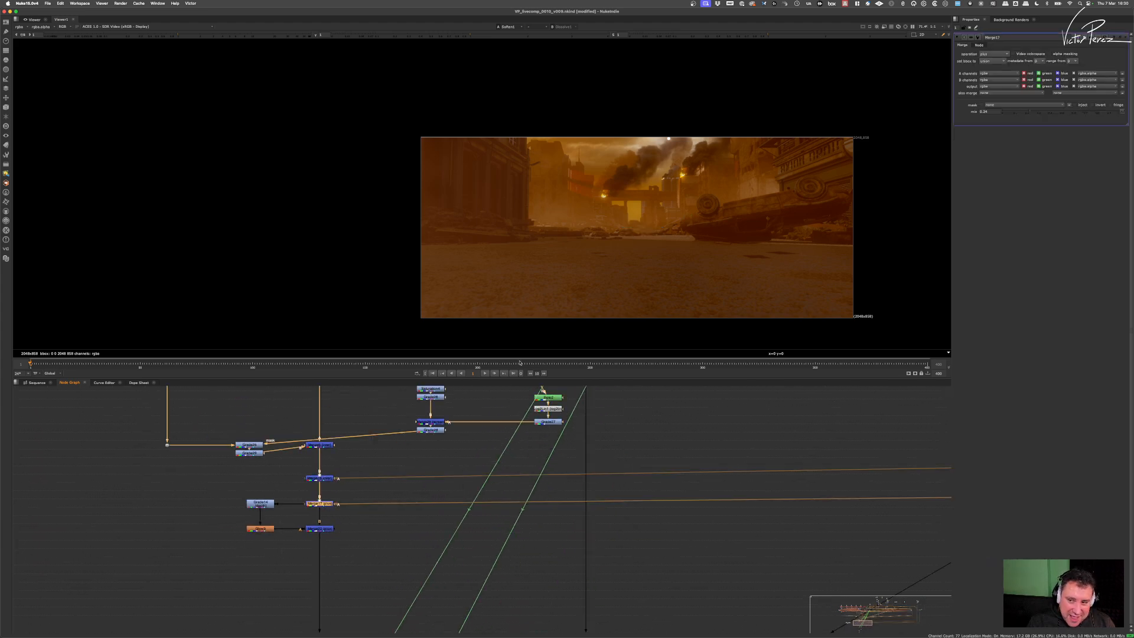
pyautogui.moveTo(1025, 111); pyautogui.dragTo(1006, 113)
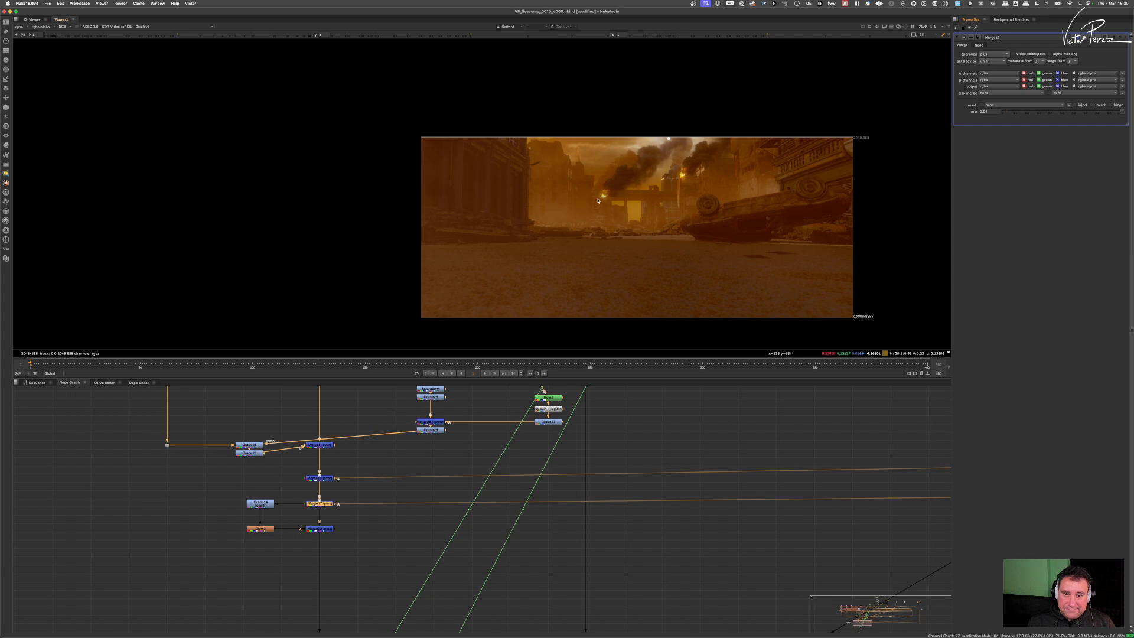
# Step: Compare the buildings and smoke up close with the adjusted plus Merge repeatedly disabled and enabled, leaving it enabled
pyautogui.scroll(6, 598, 176)
pyautogui.press('d')
pyautogui.press('d')
pyautogui.press('d')
pyautogui.press('d')
pyautogui.press('d')
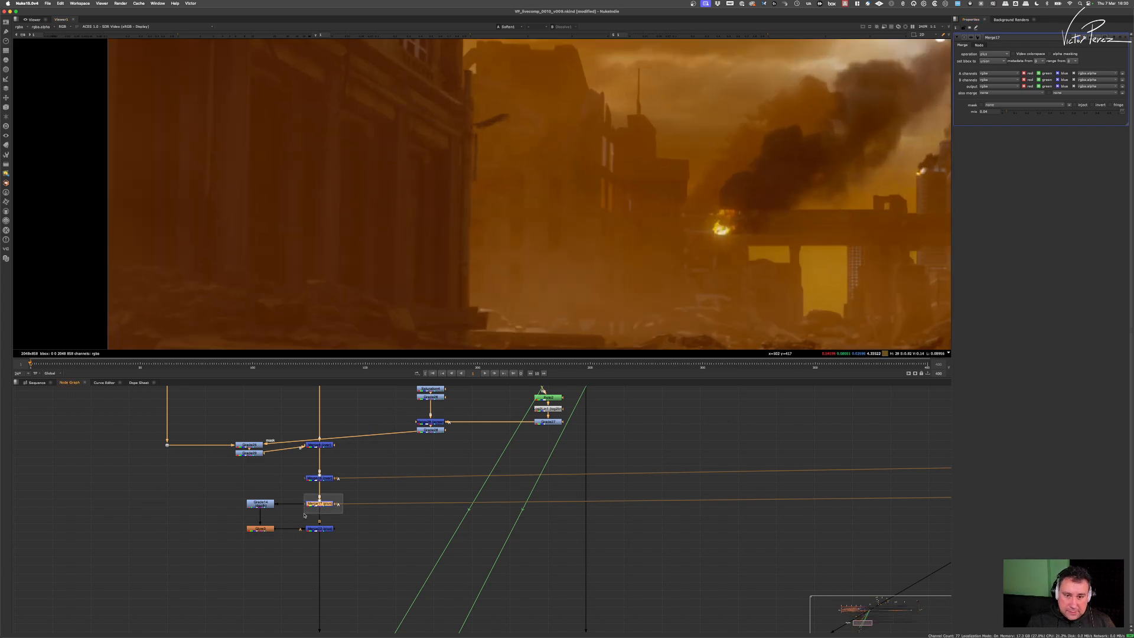
pyautogui.press('d')
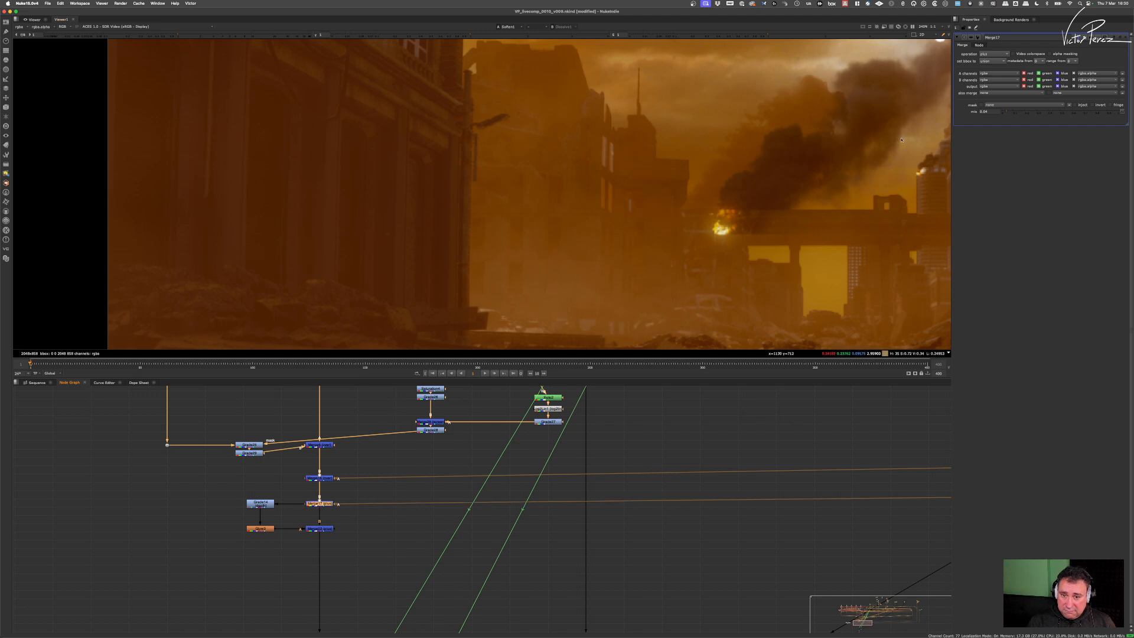
# Step: Open the VolumeRays1 settings for inspection and close all open node properties
pyautogui.scroll(-4, 708, 192)
pyautogui.scroll(2, 708, 193)
pyautogui.scroll(-8, 760, 456)
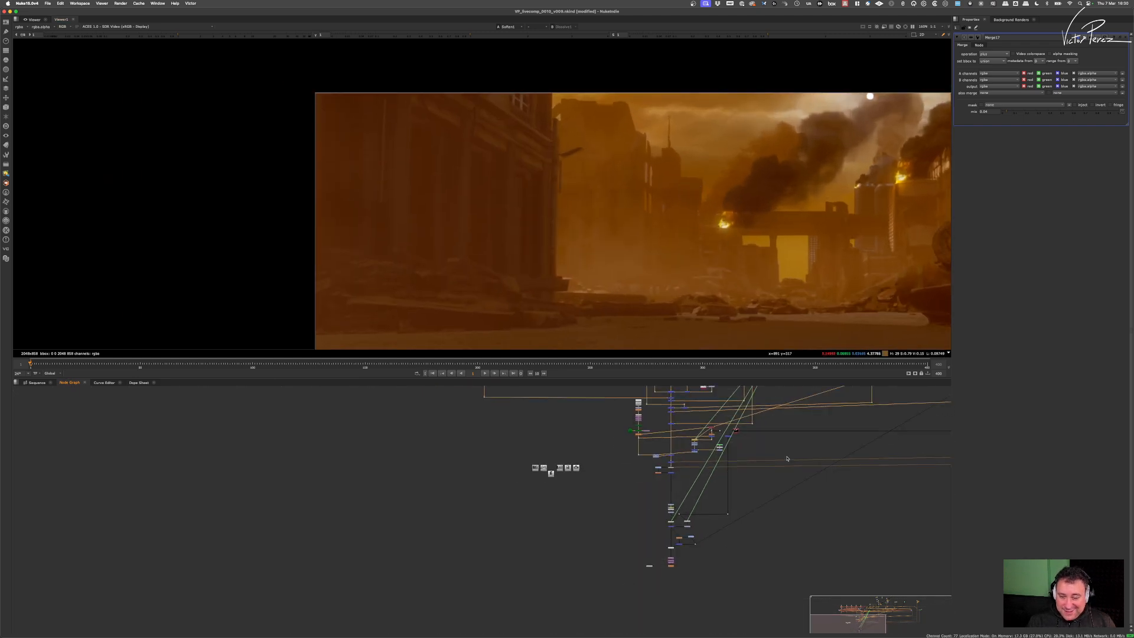
pyautogui.scroll(10, 651, 463)
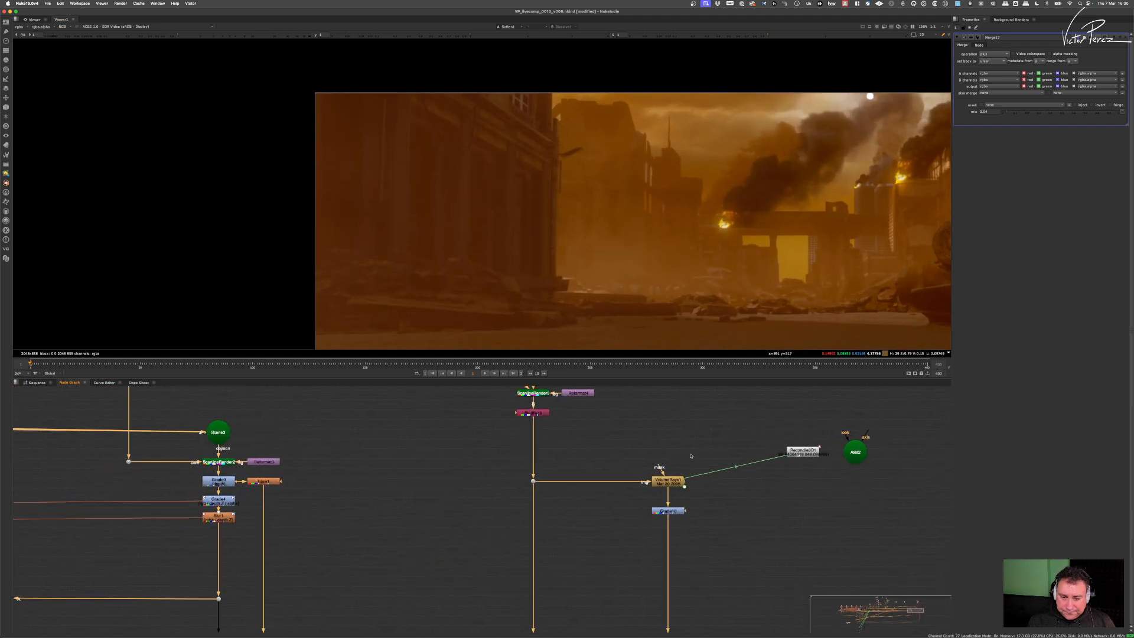
pyautogui.doubleClick(667, 478)
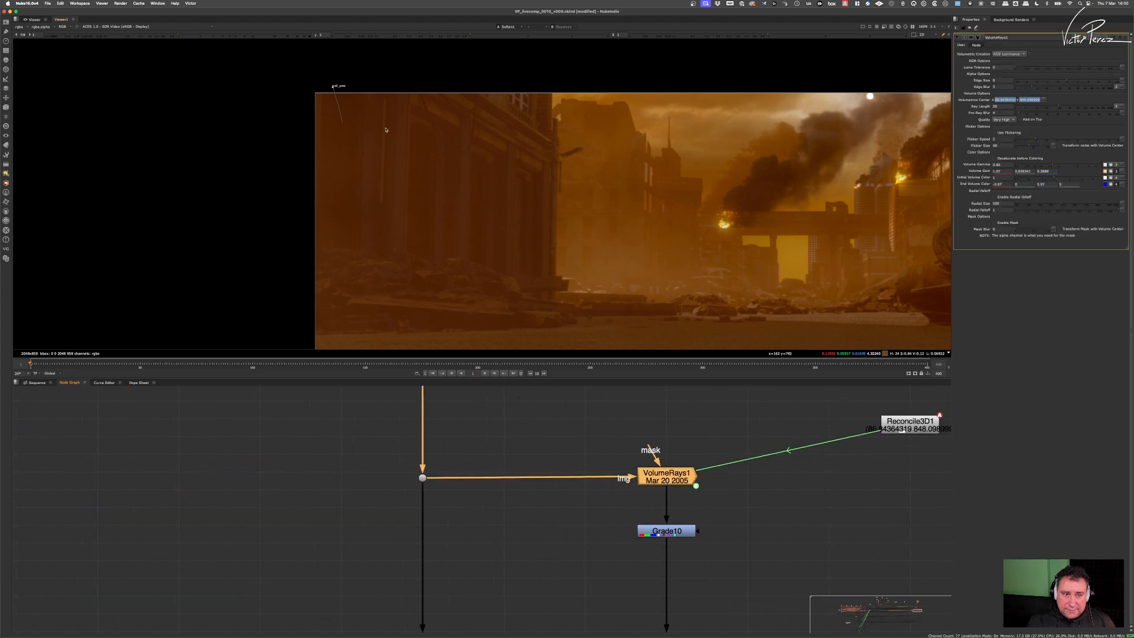
pyautogui.click(971, 28)
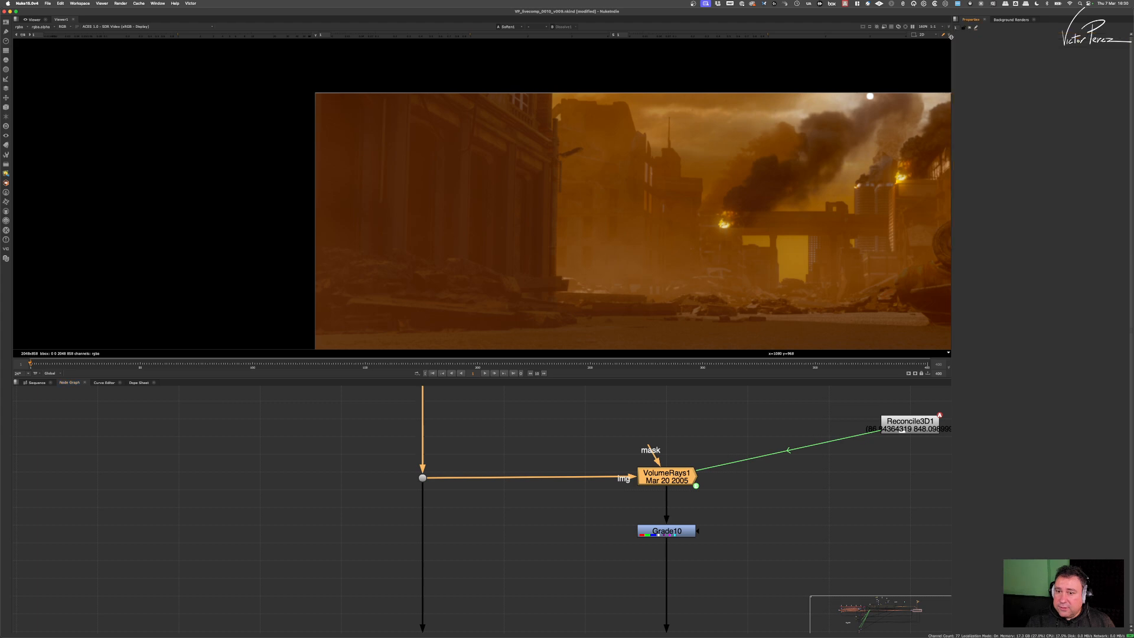
# Step: Return to the end of the node tree and move Viewer1 up level with Transform4
pyautogui.scroll(-5, 687, 344)
pyautogui.scroll(-10, 584, 533)
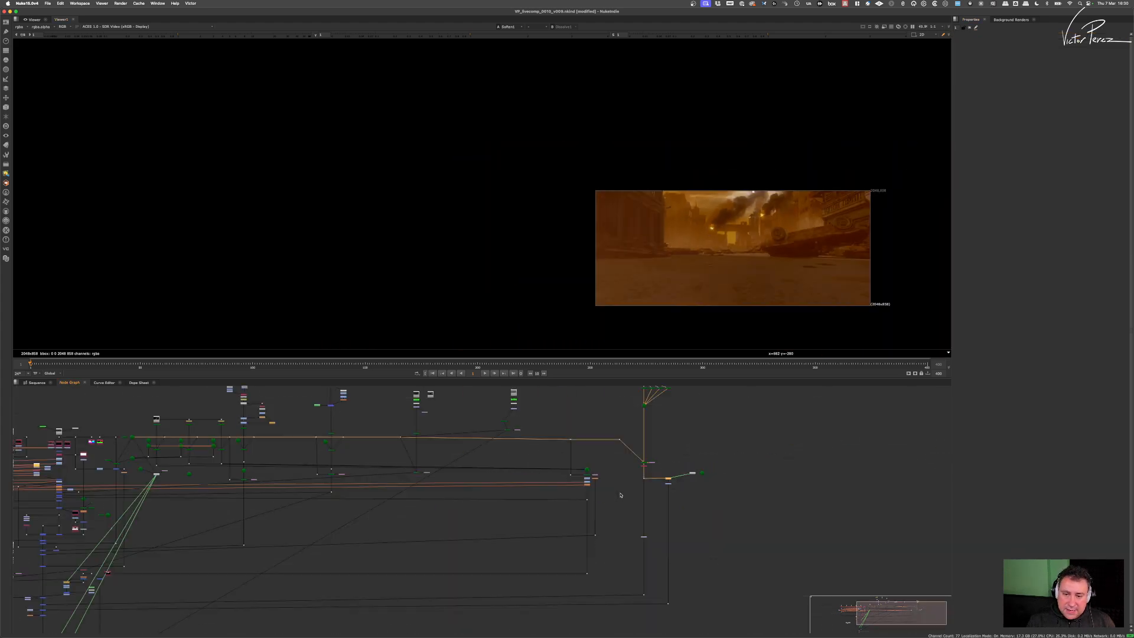
pyautogui.keyDown('alt'); pyautogui.moveTo(574, 493); pyautogui.dragTo(628, 497, button='middle'); pyautogui.keyUp('alt')
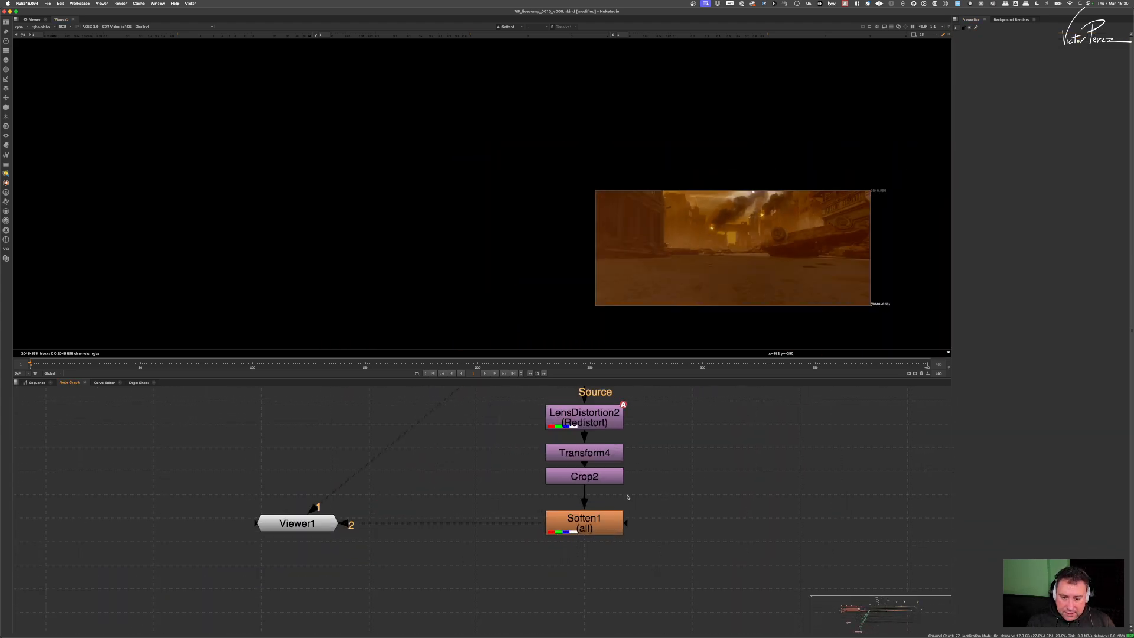
pyautogui.scroll(-4, 612, 514)
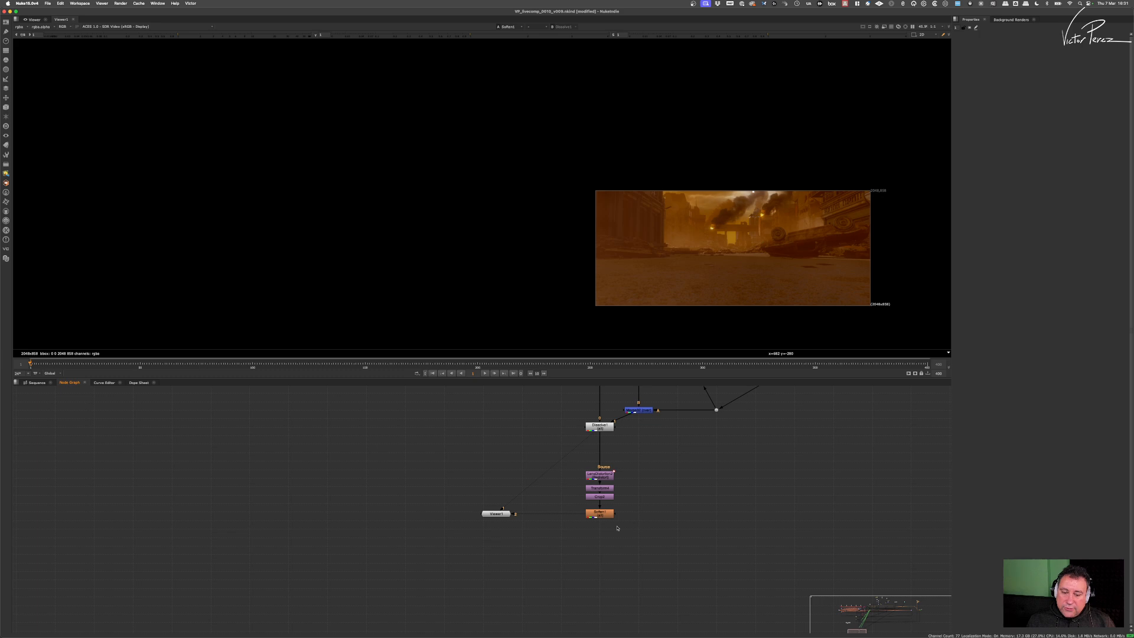
pyautogui.scroll(4, 601, 520)
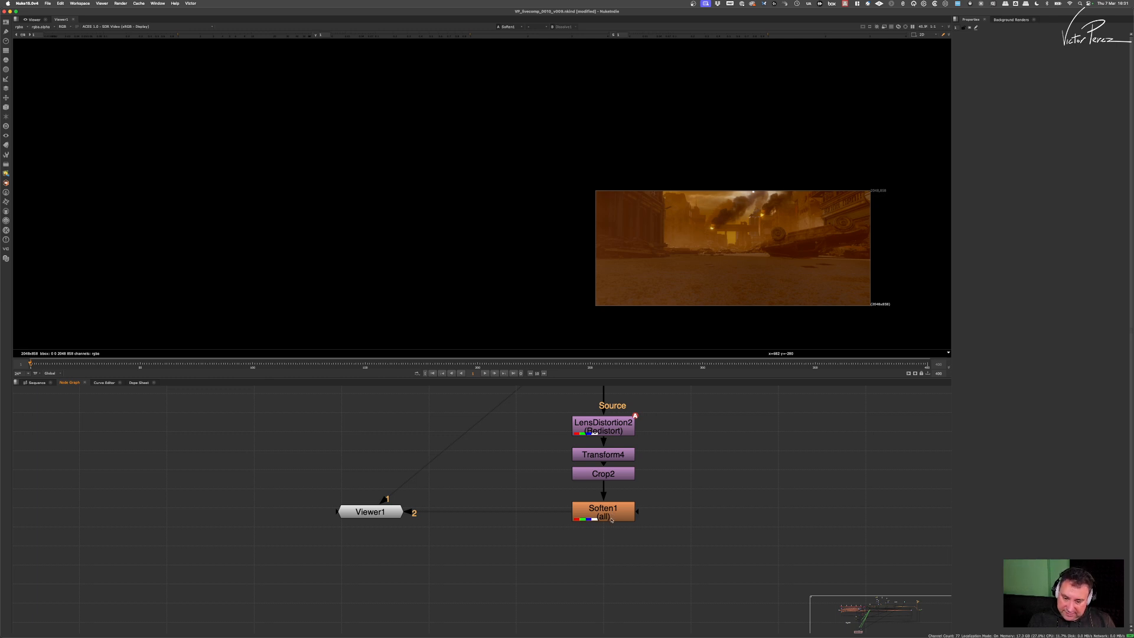
pyautogui.moveTo(649, 495); pyautogui.dragTo(599, 503, button='middle')
pyautogui.scroll(-5, 629, 514)
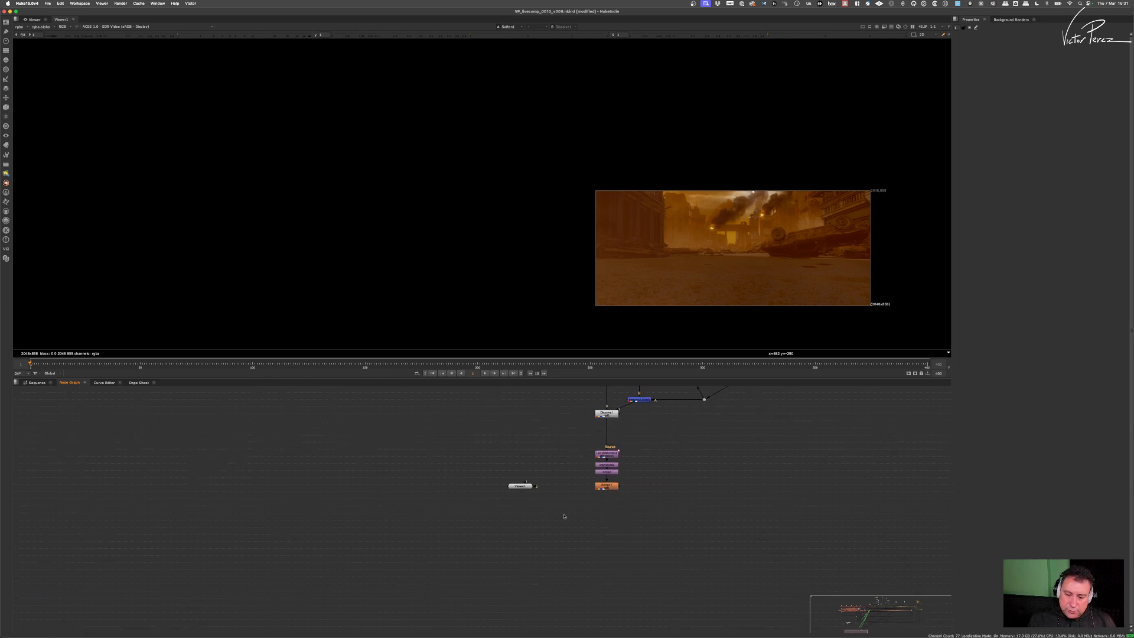
pyautogui.scroll(2, 563, 516)
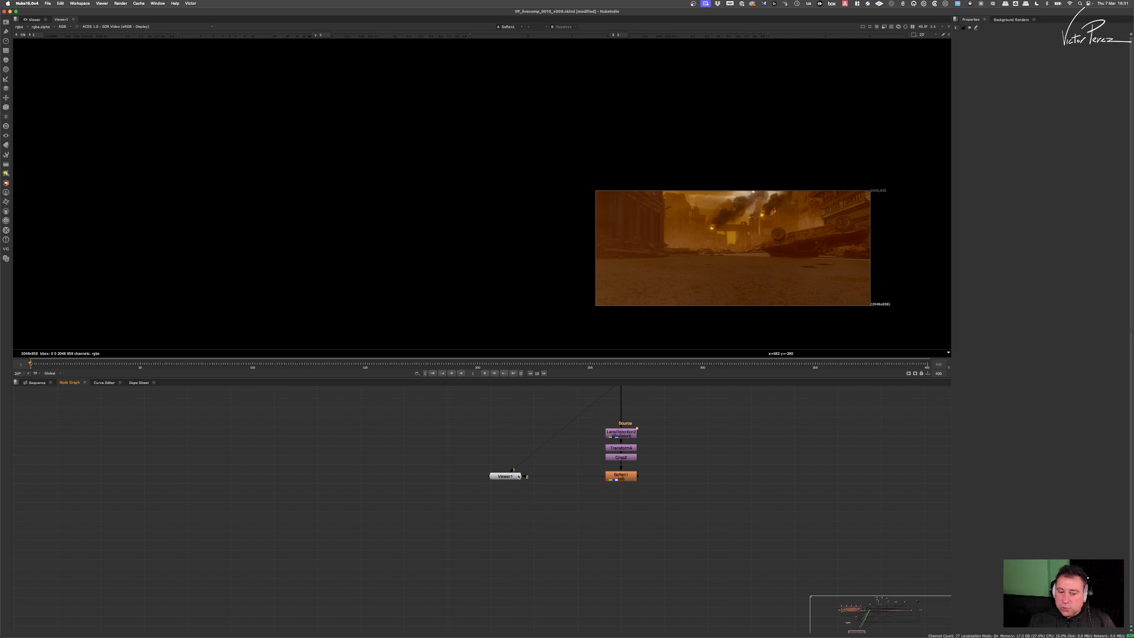
pyautogui.moveTo(519, 476); pyautogui.dragTo(513, 446)
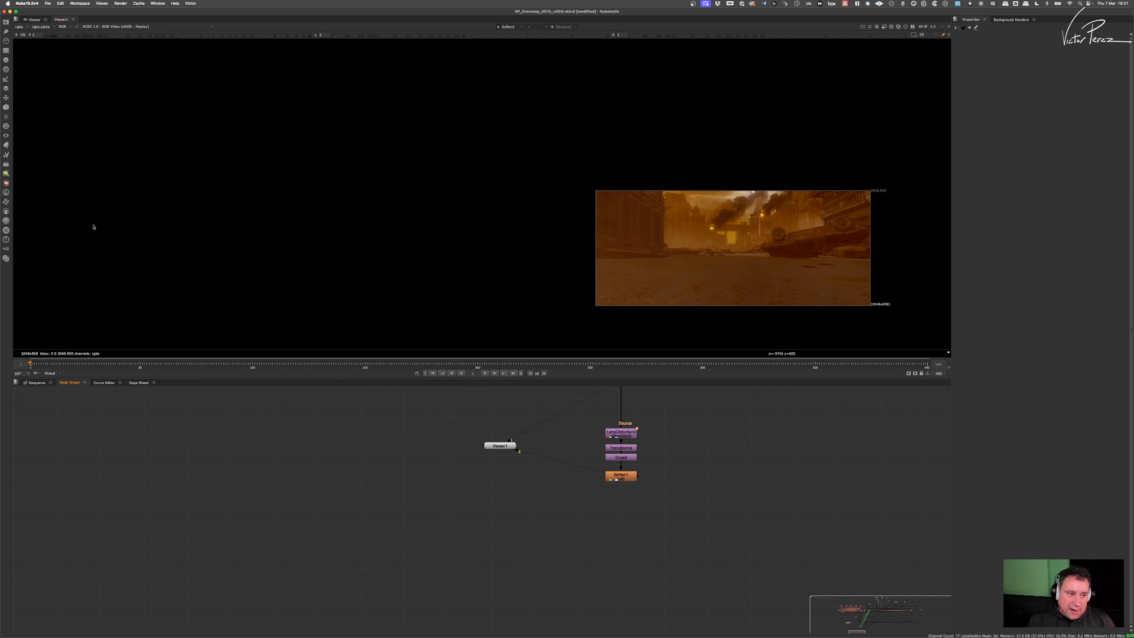
pyautogui.click(6, 154)
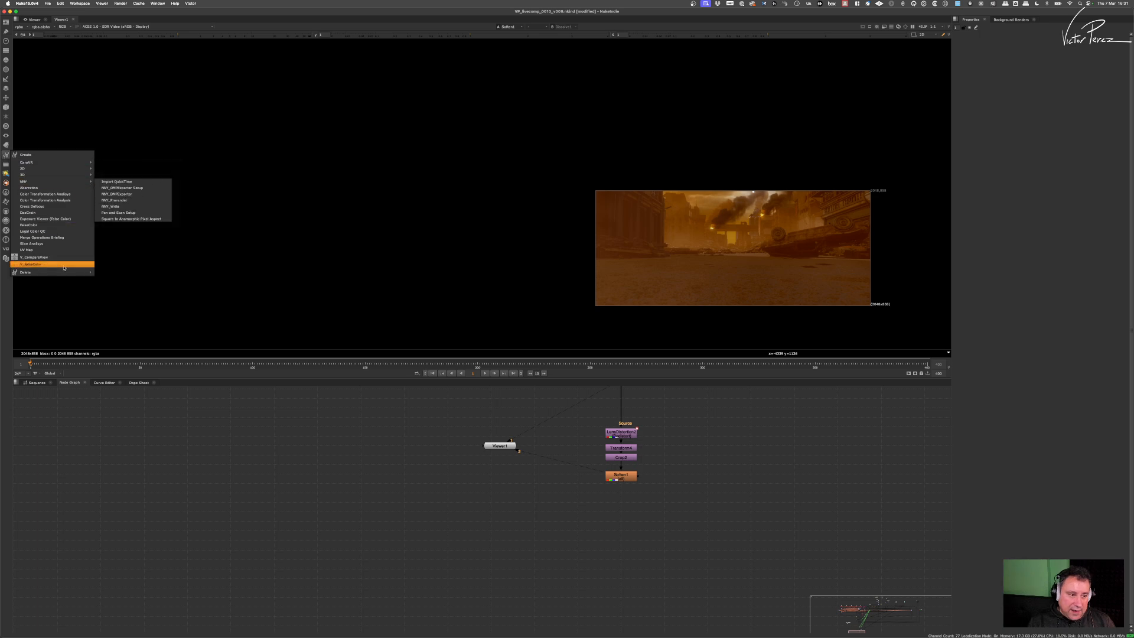
pyautogui.moveTo(57, 270)
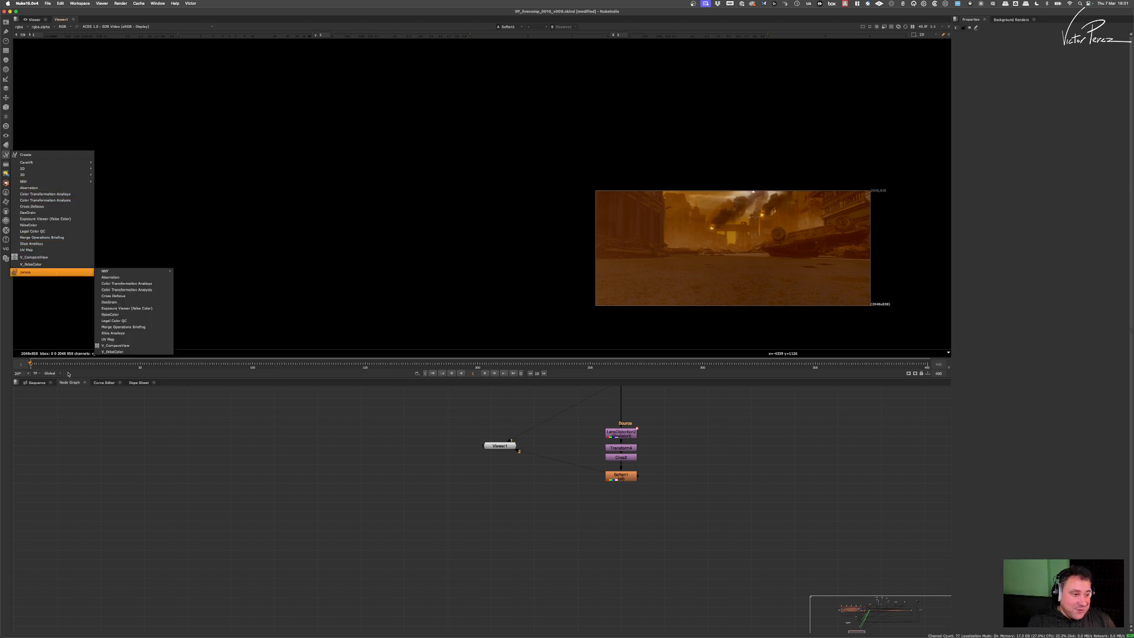
pyautogui.click(566, 500)
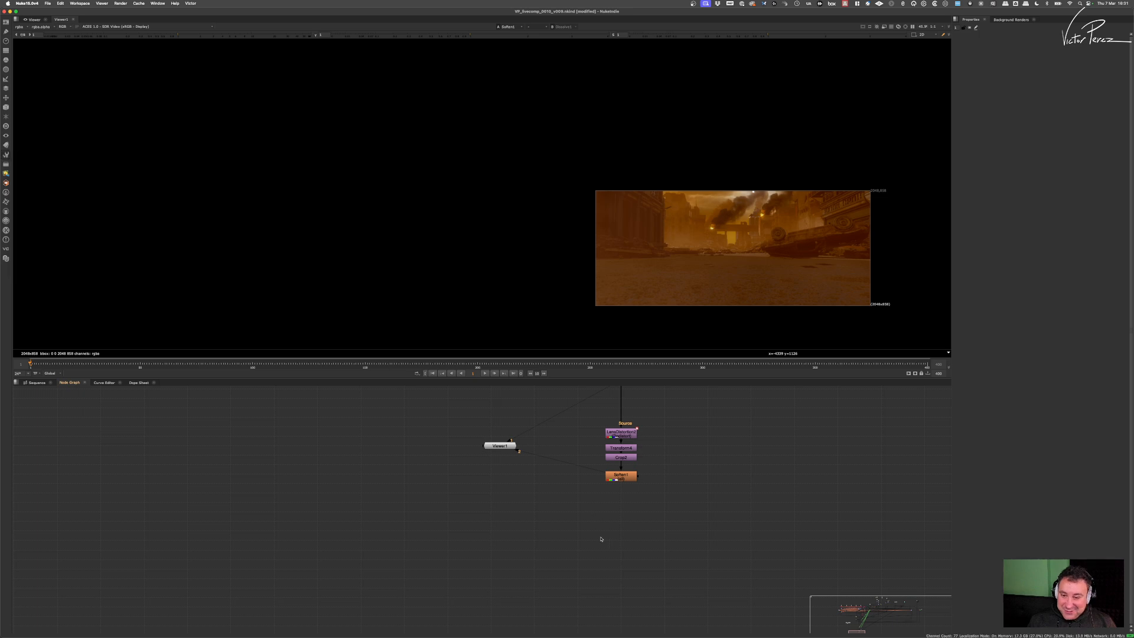
# Step: Add a Dot to the output below Soften1 and move Viewer1 down to the other side of the stream
pyautogui.scroll(5, 591, 518)
pyautogui.scroll(-3, 559, 540)
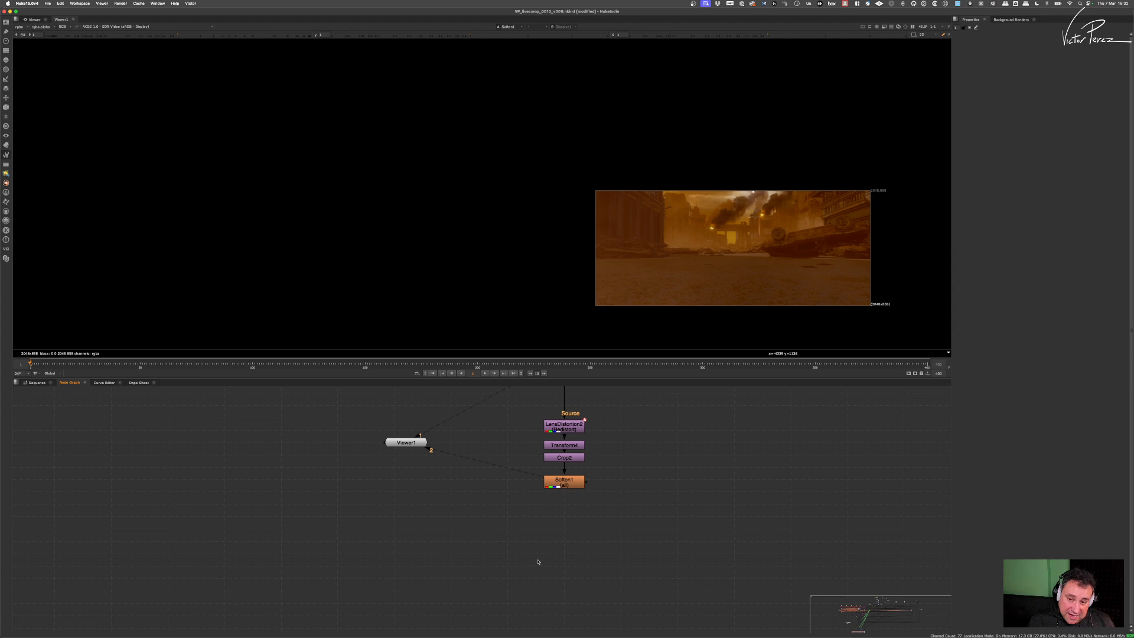
pyautogui.moveTo(697, 248); pyautogui.dragTo(522, 195, button='middle')
pyautogui.scroll(3, 548, 195)
pyautogui.scroll(2, 522, 195)
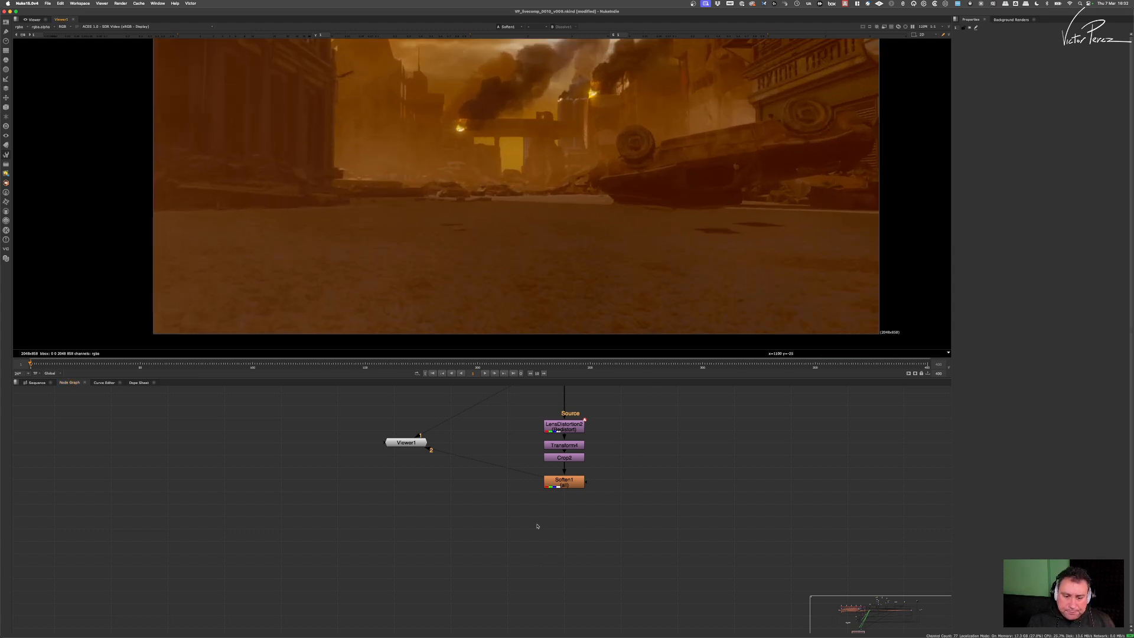
pyautogui.scroll(2, 538, 526)
pyautogui.moveTo(550, 526); pyautogui.dragTo(507, 548, button='middle')
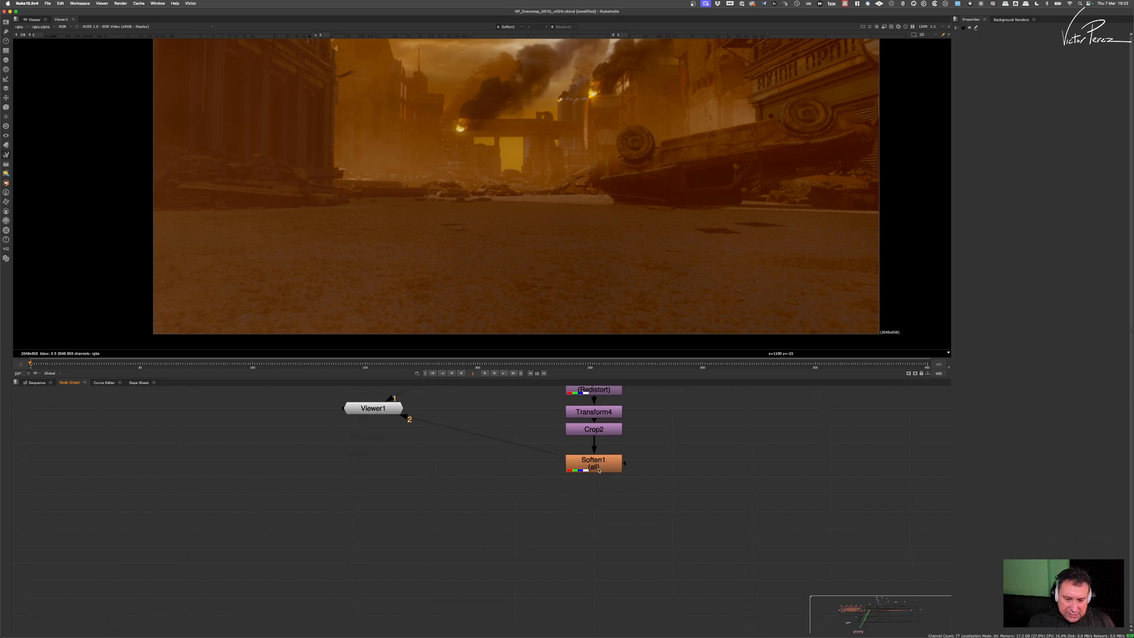
pyautogui.click(599, 470)
pyautogui.press('.')
pyautogui.moveTo(593, 477); pyautogui.dragTo(594, 530)
pyautogui.scroll(-3, 595, 513)
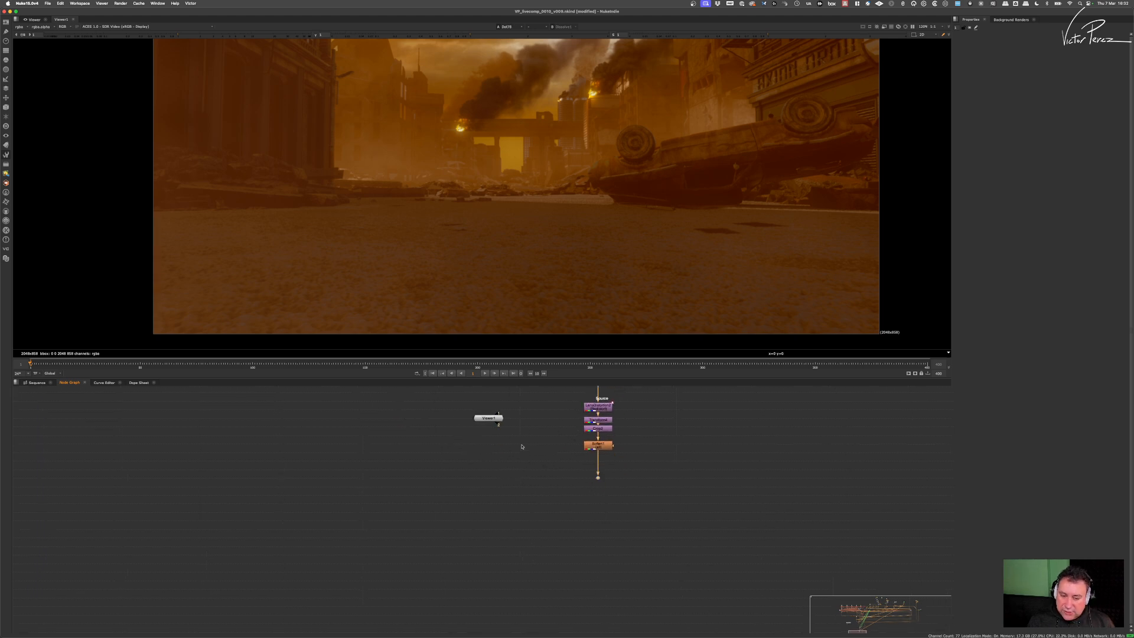
pyautogui.moveTo(489, 418); pyautogui.dragTo(747, 531)
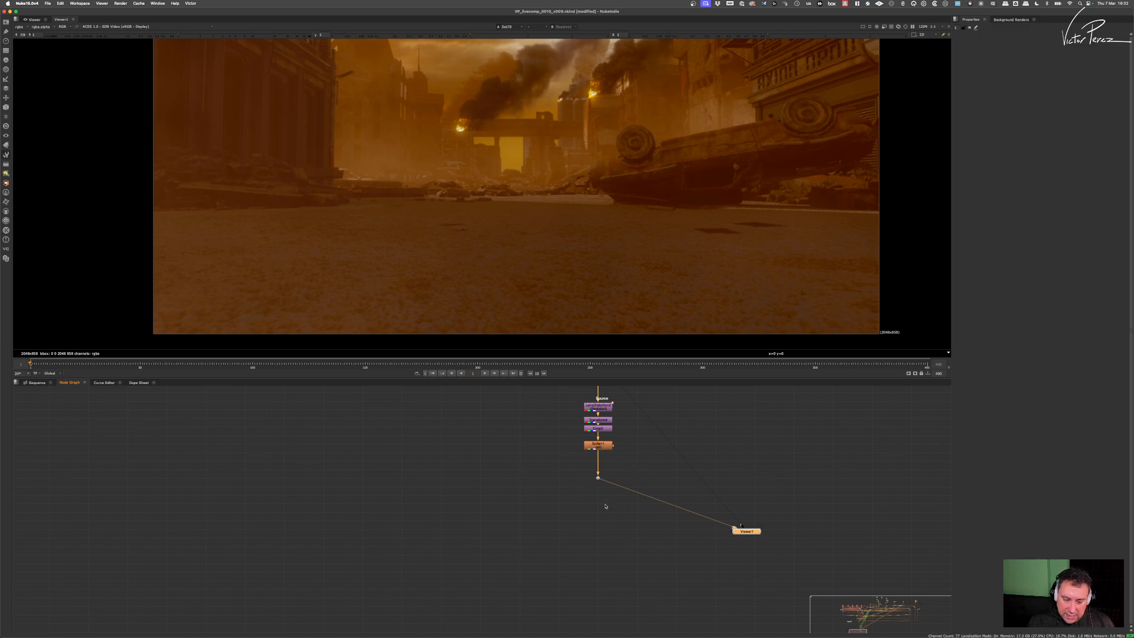
# Step: Add a Remove node level with the Dot, connect its input to the Dot and view its output
pyautogui.scroll(3, 571, 497)
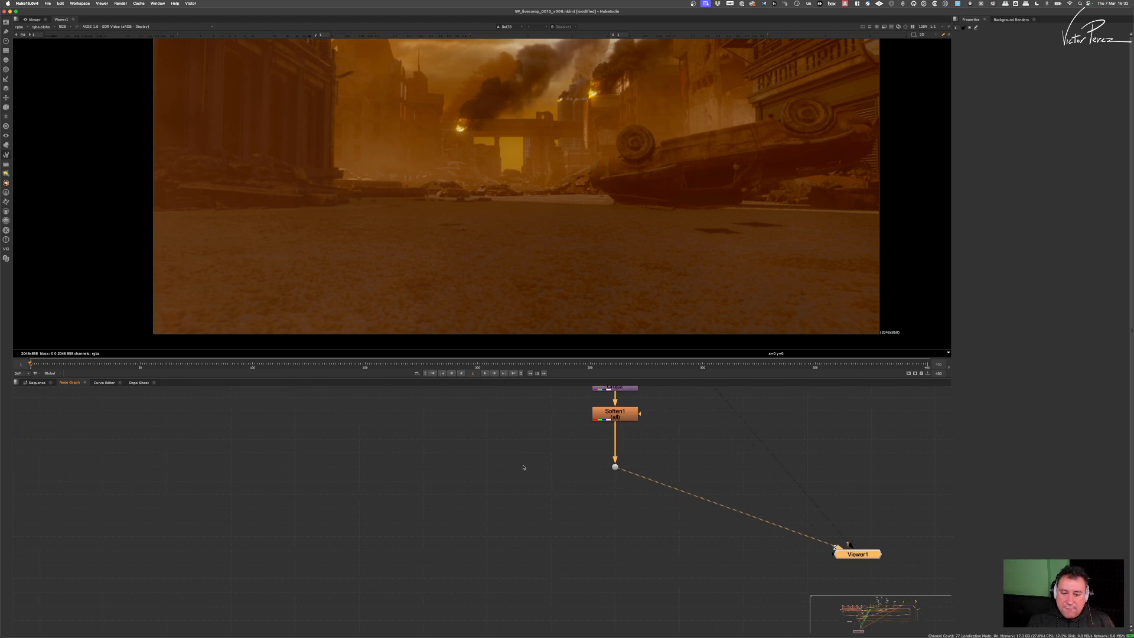
pyautogui.click(523, 467)
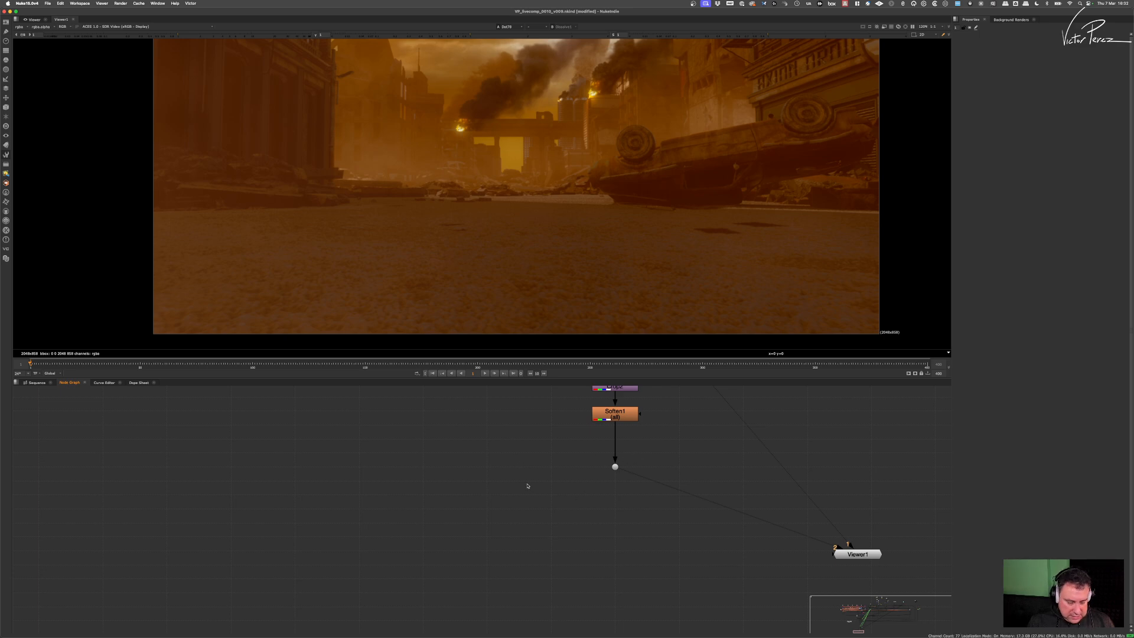
pyautogui.press('Tab')
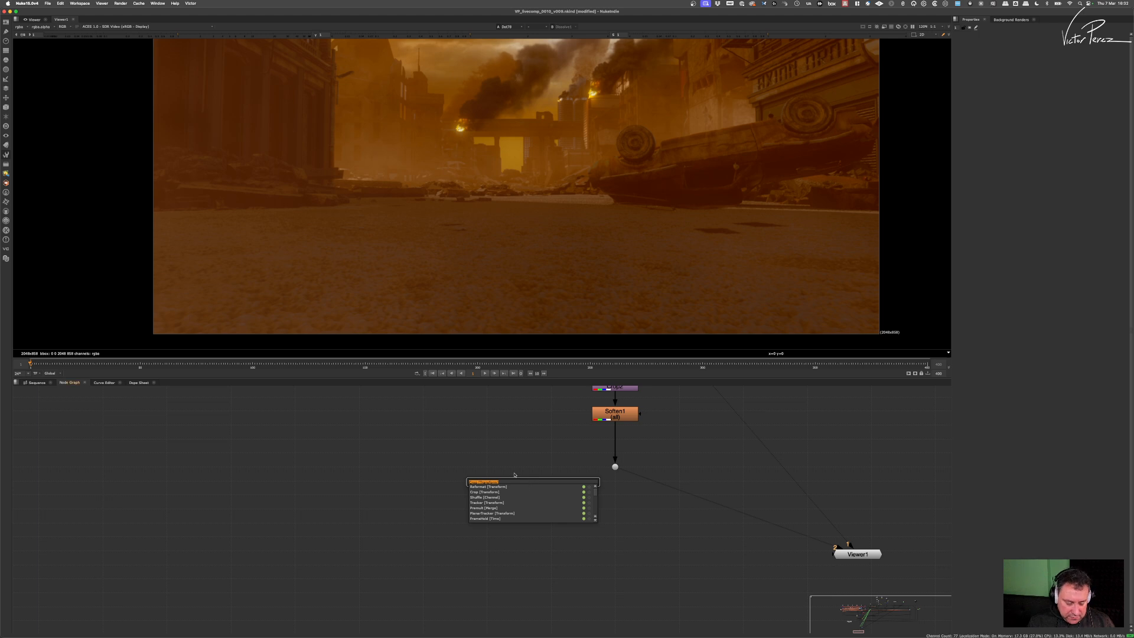
pyautogui.write('rem')
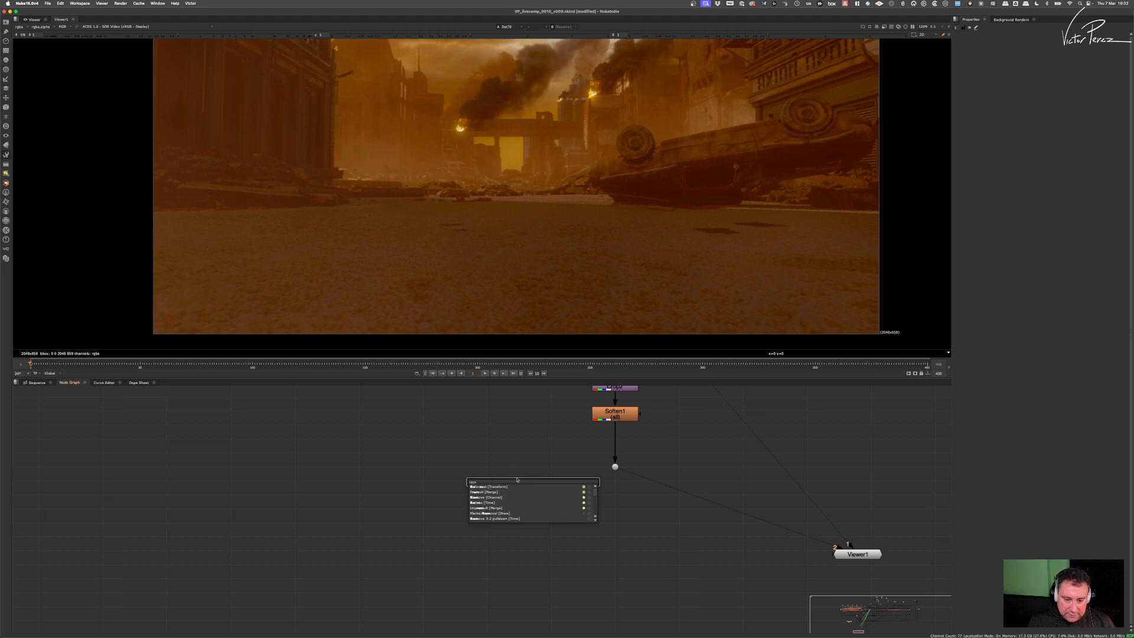
pyautogui.write('ove')
pyautogui.press('Return')
pyautogui.moveTo(514, 466); pyautogui.dragTo(615, 468)
pyautogui.moveTo(532, 492); pyautogui.dragTo(492, 472)
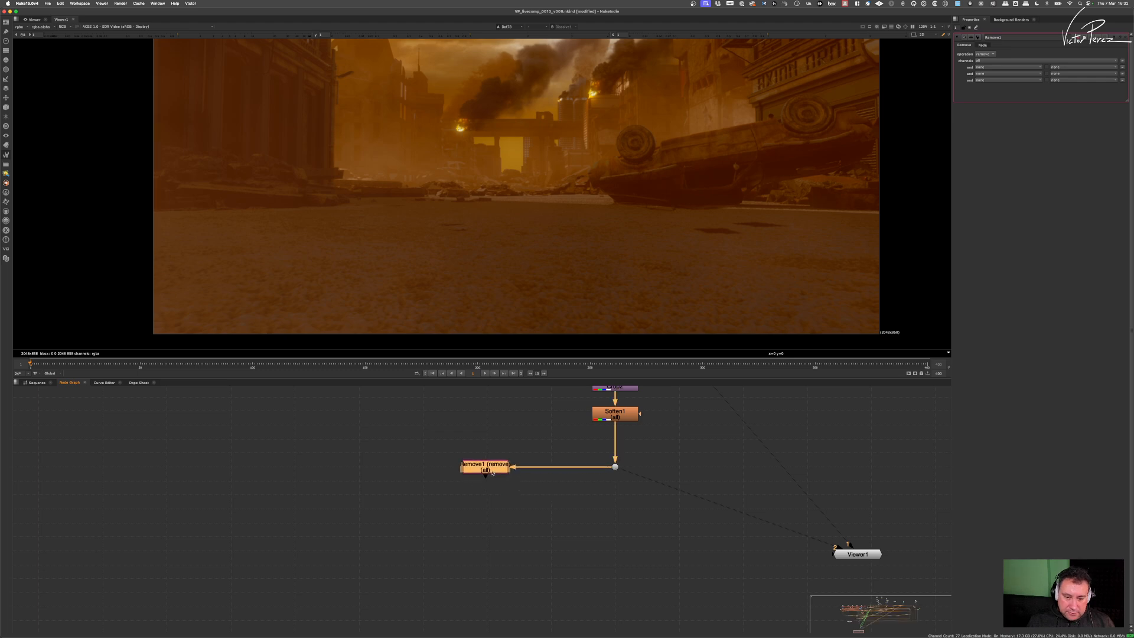
pyautogui.press('1')
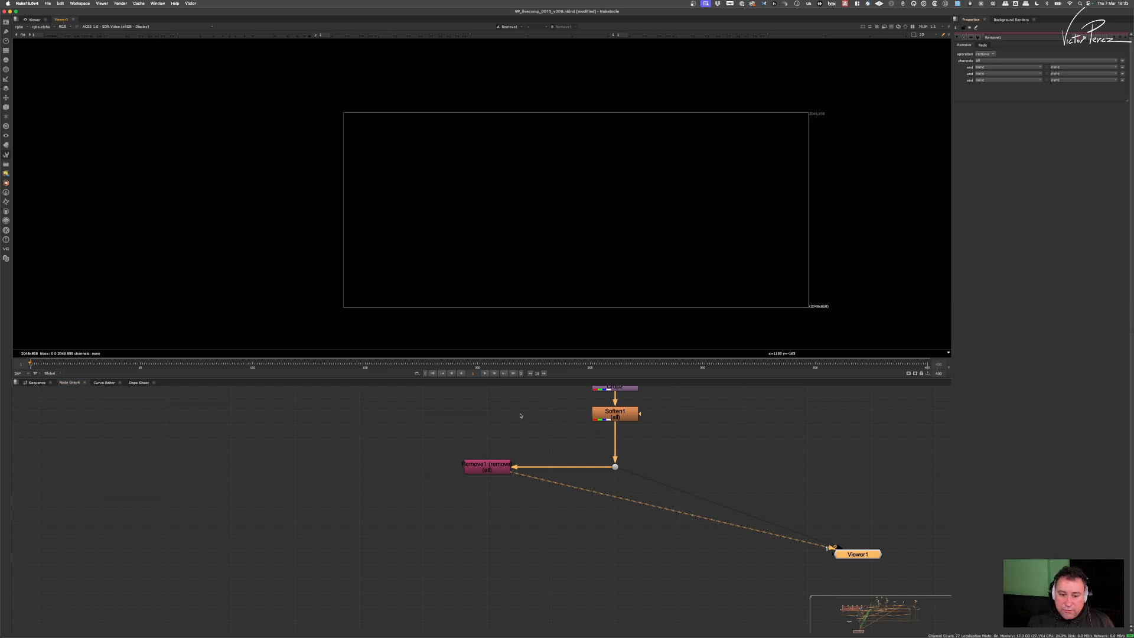
# Step: Add a Radial node after Remove1 and place it directly below
pyautogui.scroll(2, 487, 486)
pyautogui.click(484, 465)
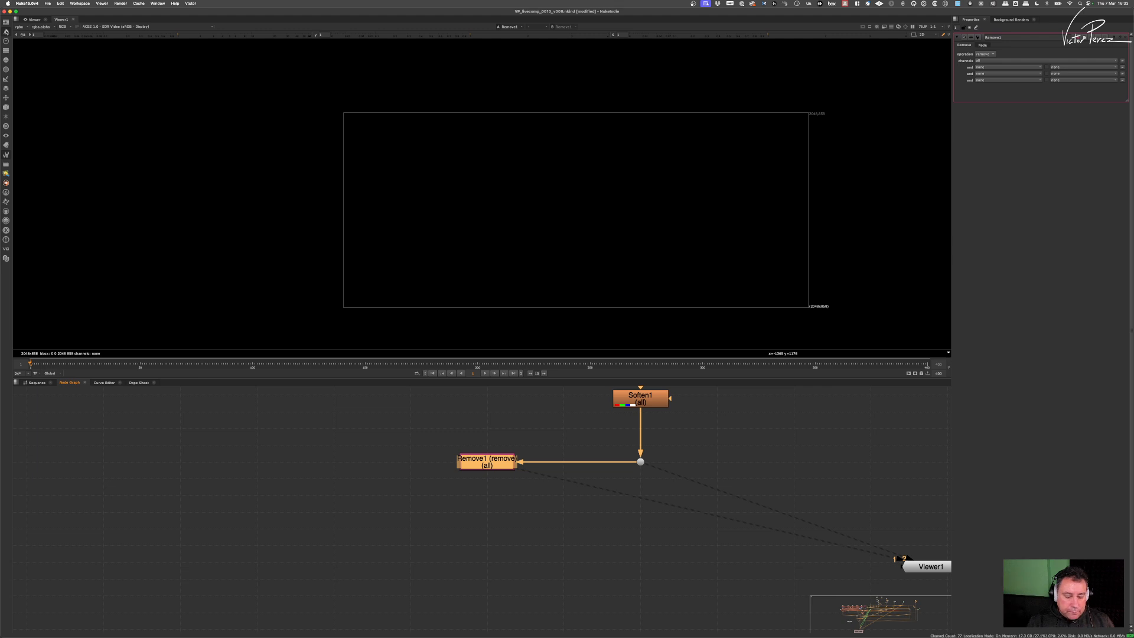
pyautogui.click(6, 33)
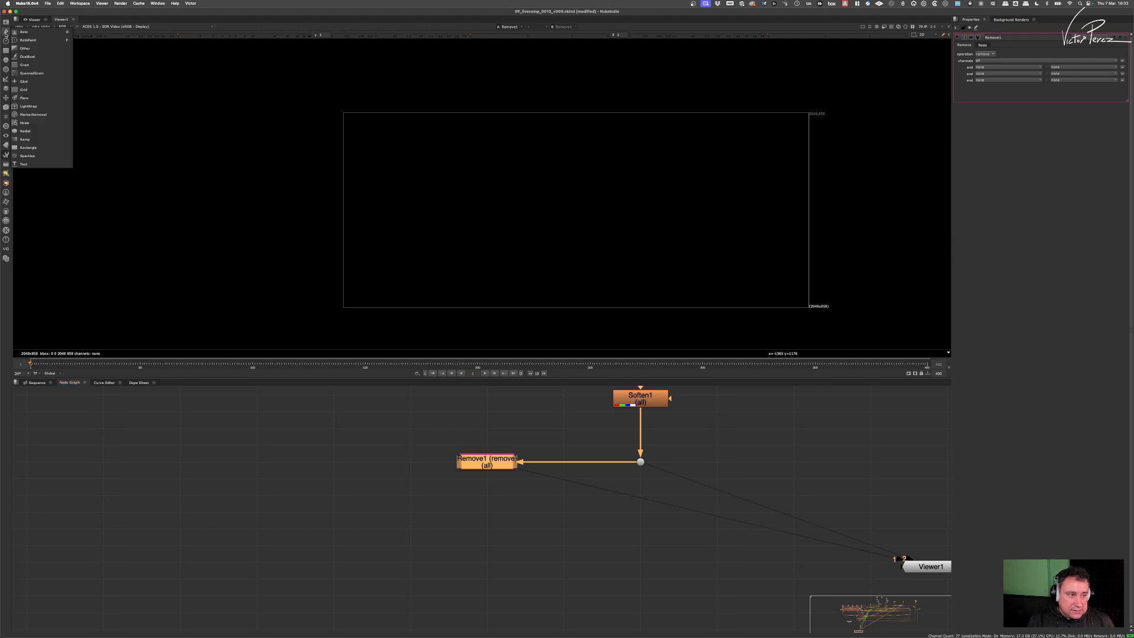
pyautogui.click(6, 31)
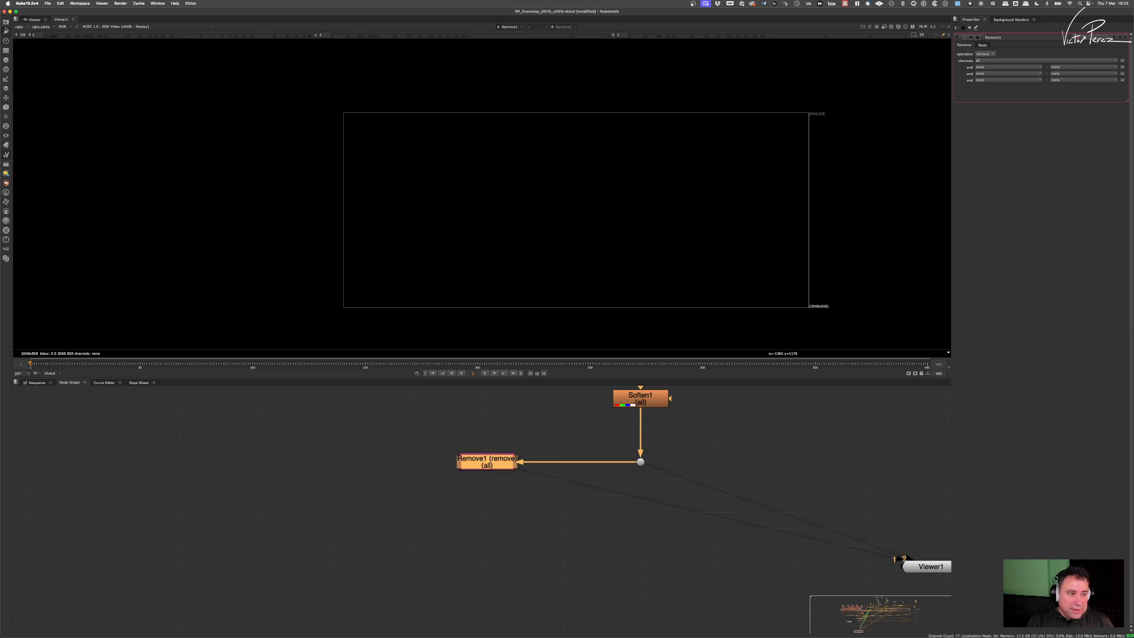
pyautogui.click(6, 33)
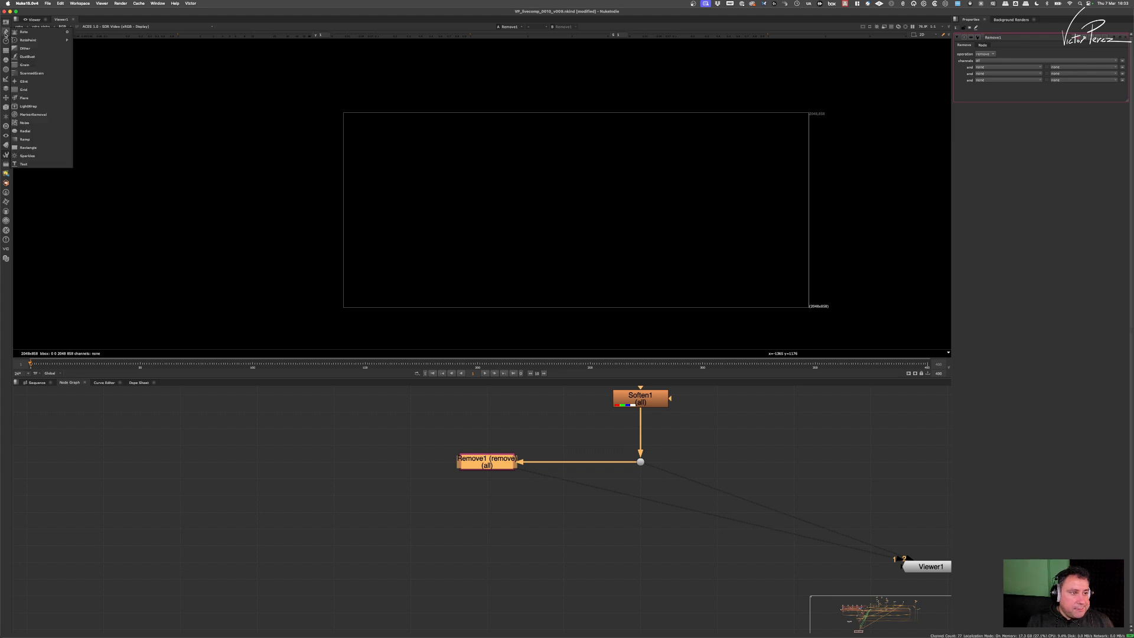
pyautogui.click(25, 130)
pyautogui.moveTo(488, 485)
pyautogui.mouseDown()
pyautogui.moveTo(488, 518)
pyautogui.moveTo(491, 501)
pyautogui.mouseUp()
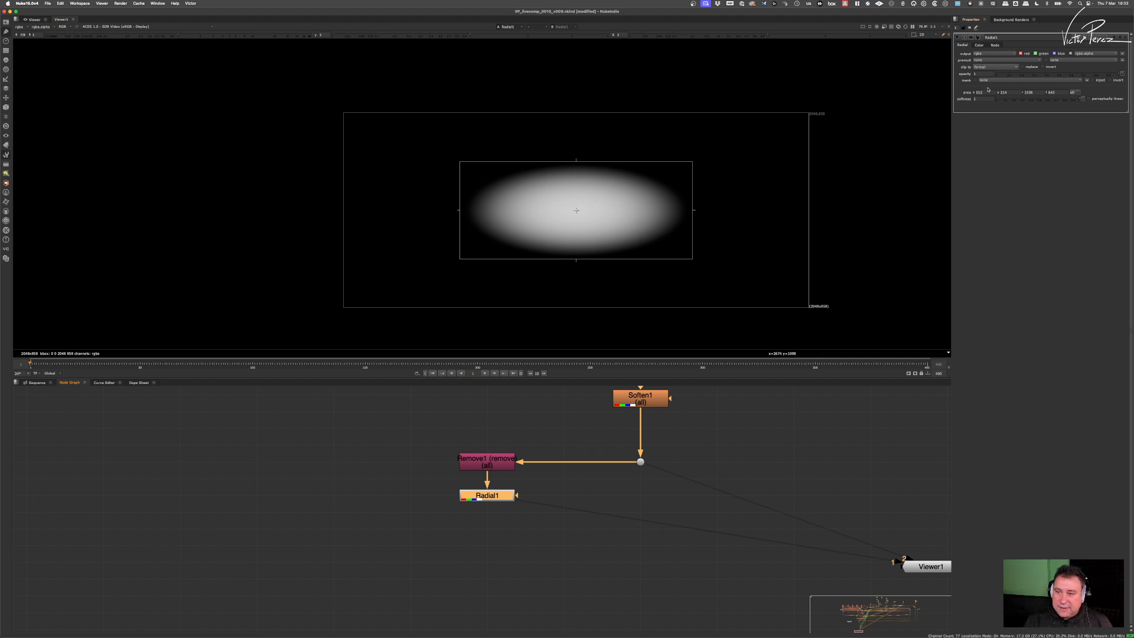
# Step: Set the x and y values of Radial1's area to 0
pyautogui.moveTo(988, 92); pyautogui.dragTo(933, 86)
pyautogui.write('0')
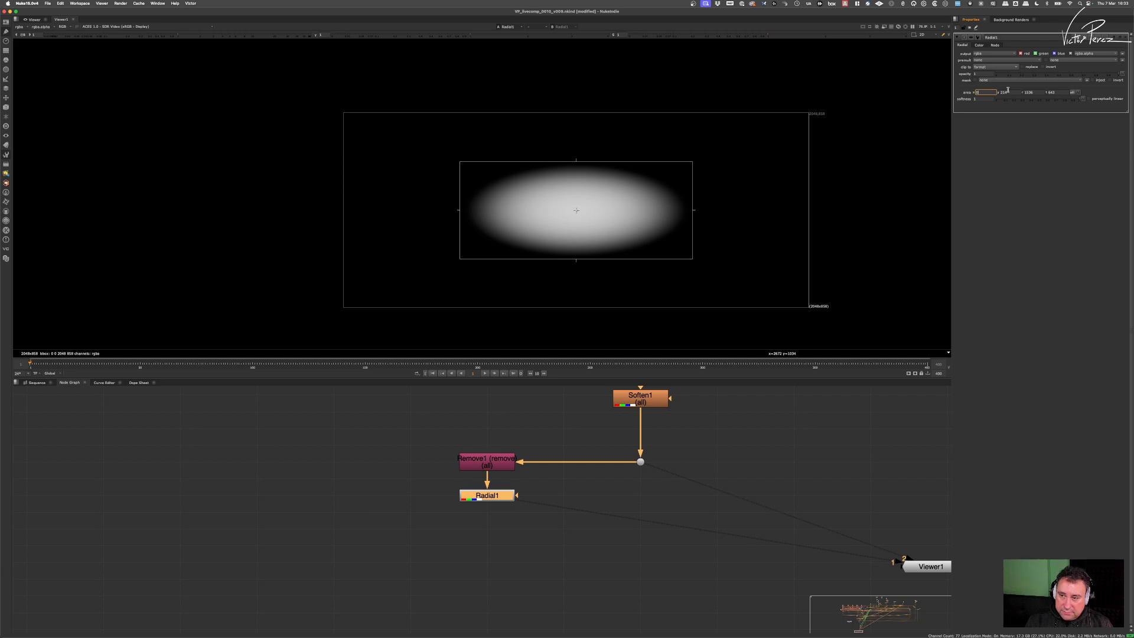
pyautogui.press('Tab')
pyautogui.write('0')
pyautogui.press('Tab')
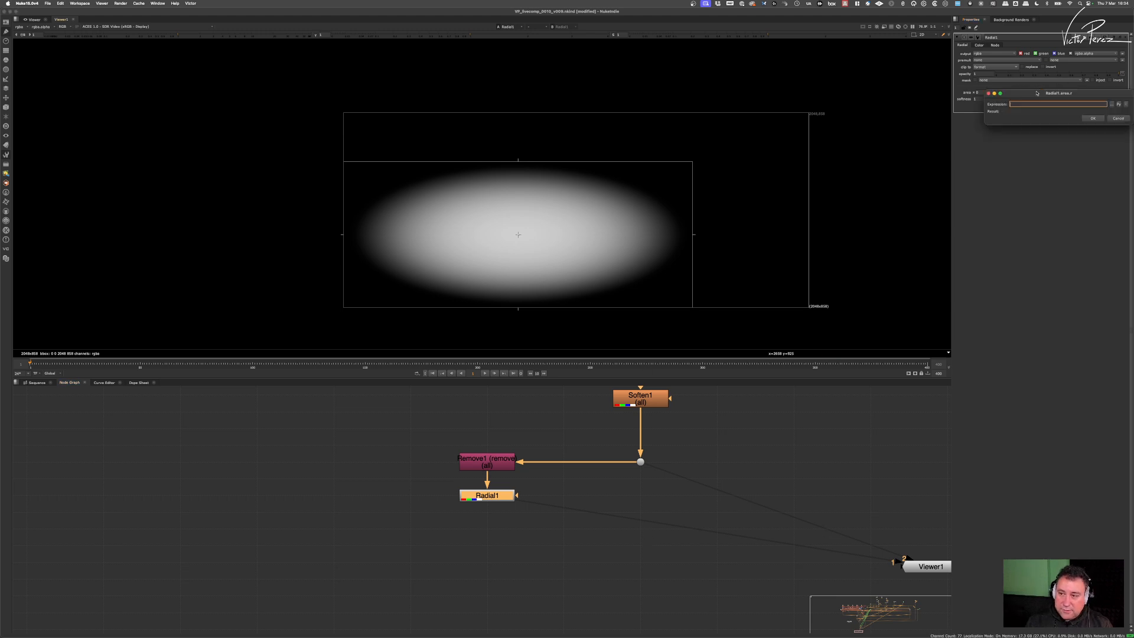
# Step: Drive the r value of Radial1's area with the expression input.format.w
pyautogui.press('=')
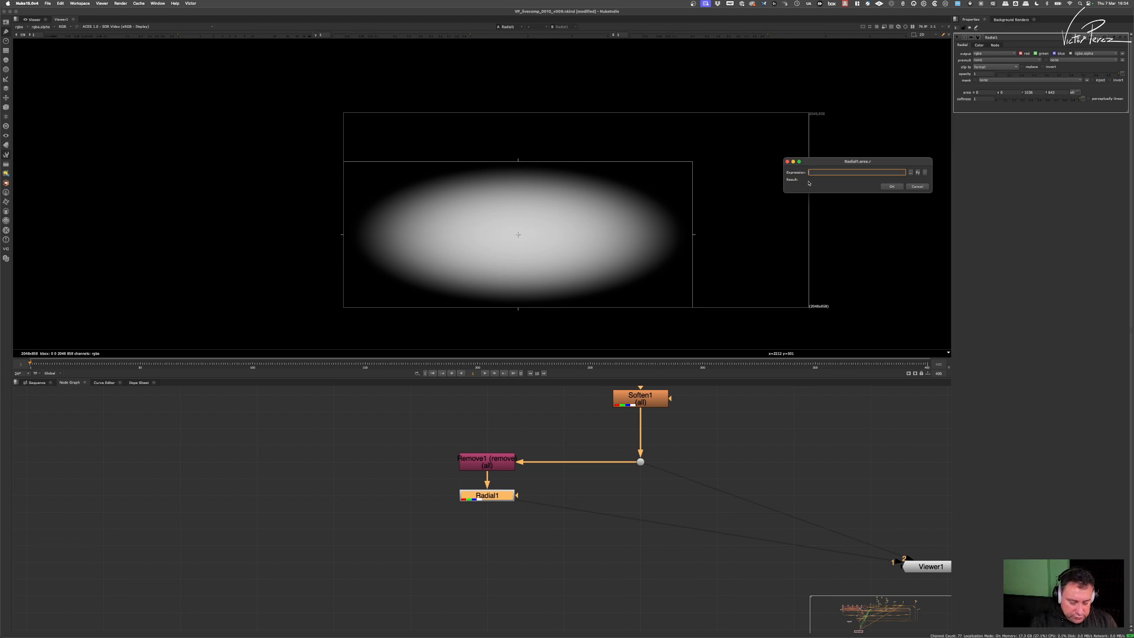
pyautogui.write('input.format')
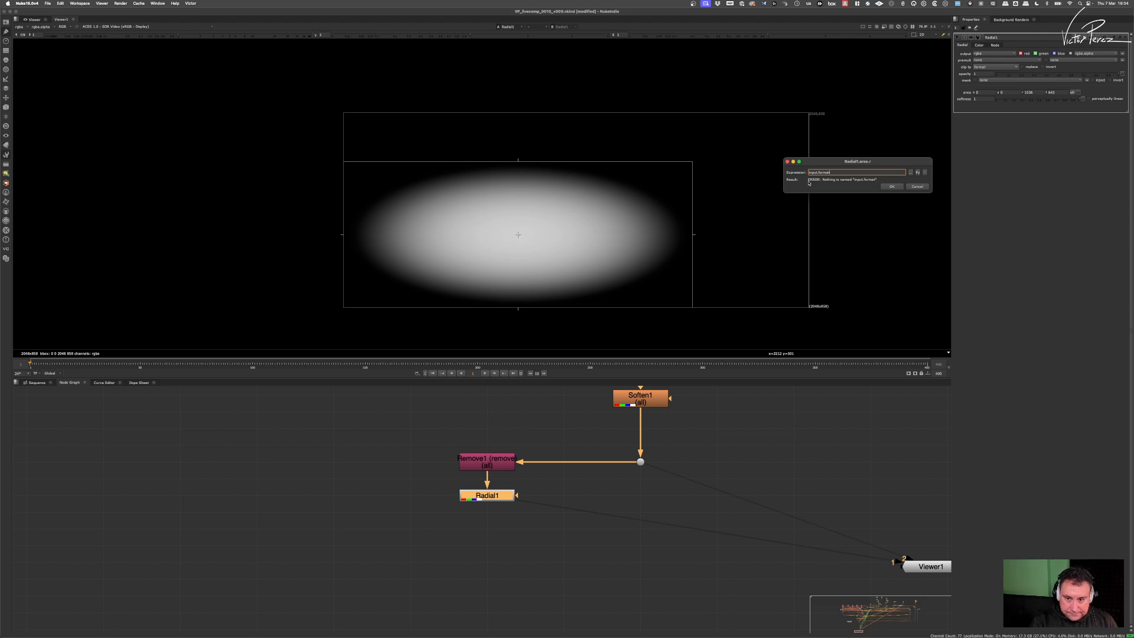
pyautogui.write('.w')
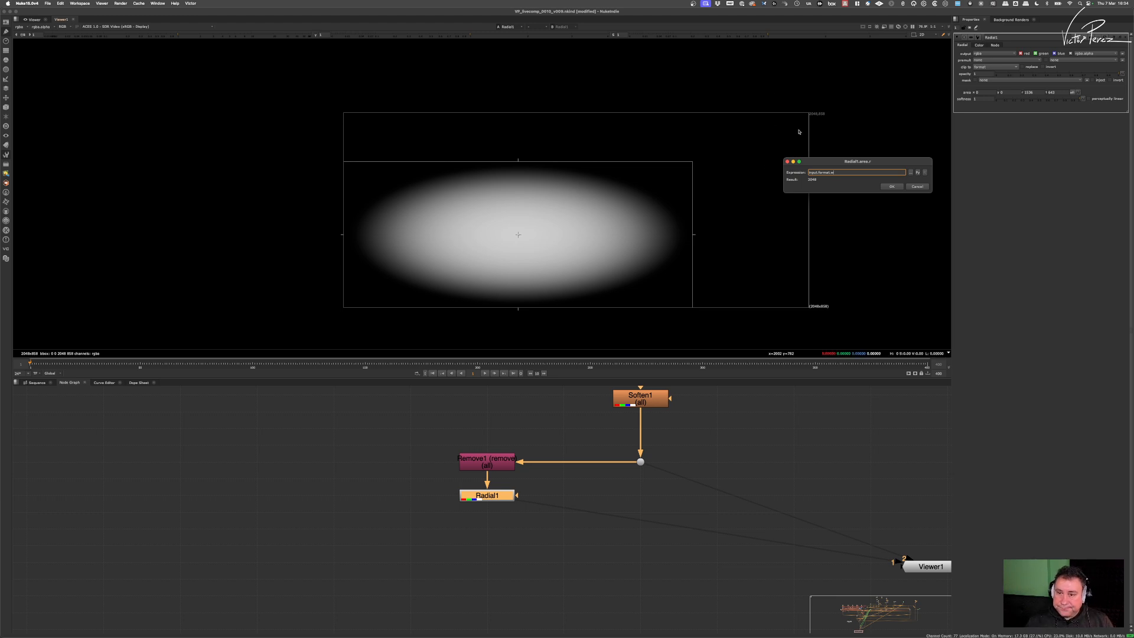
pyautogui.press('Return')
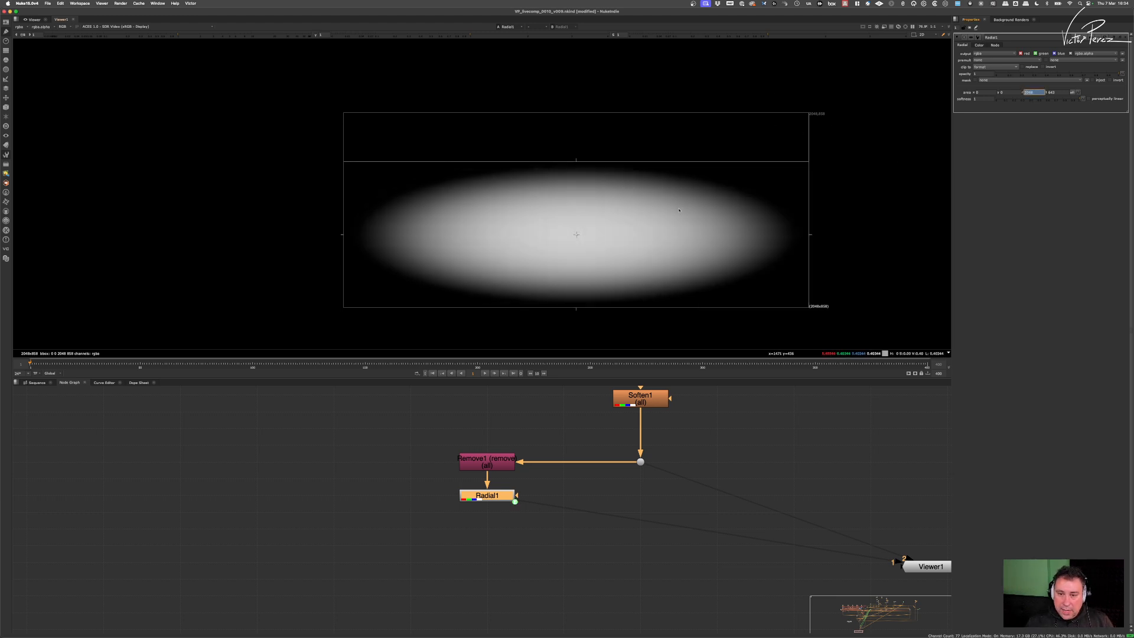
# Step: Drive the t value of Radial1's area with the expression input.format.w to make the radial circular
pyautogui.click(1060, 92)
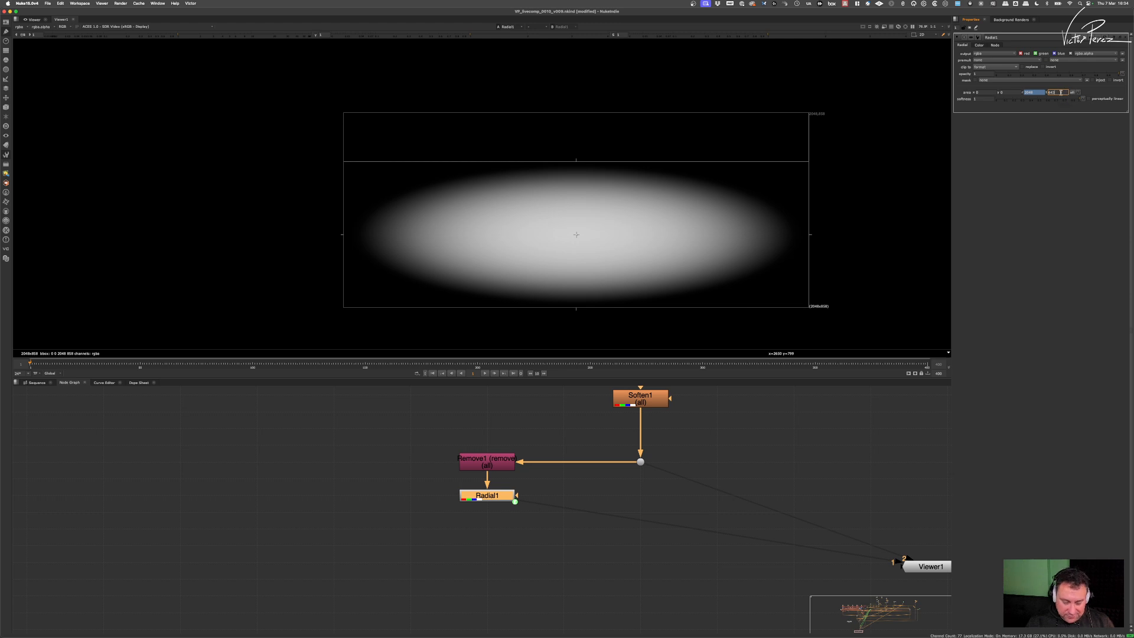
pyautogui.press('=')
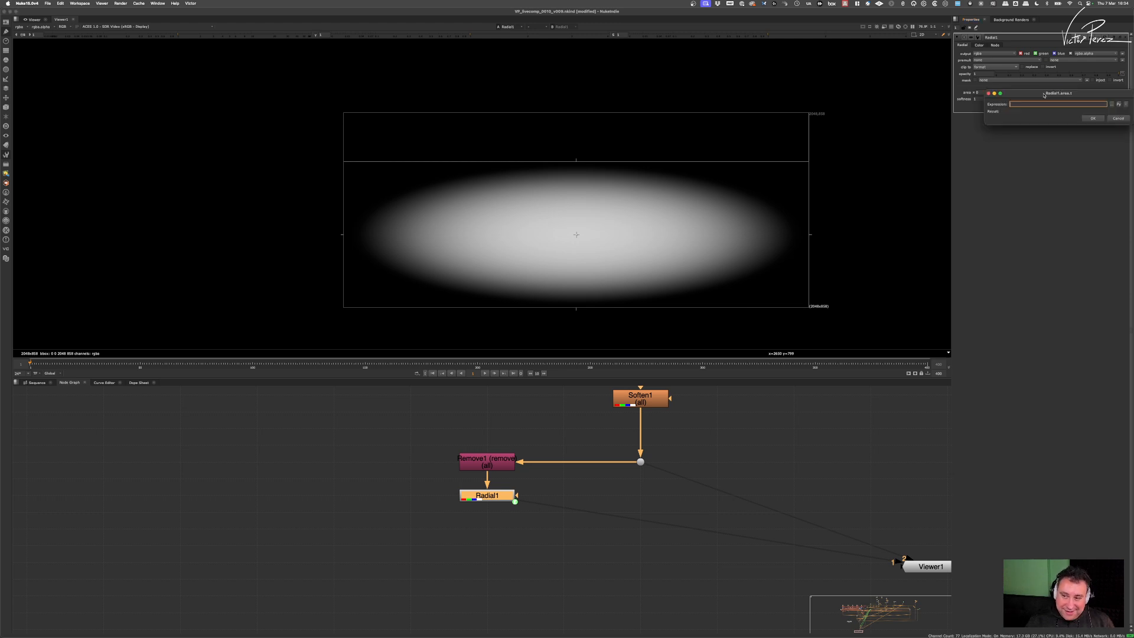
pyautogui.moveTo(1047, 94); pyautogui.dragTo(996, 148)
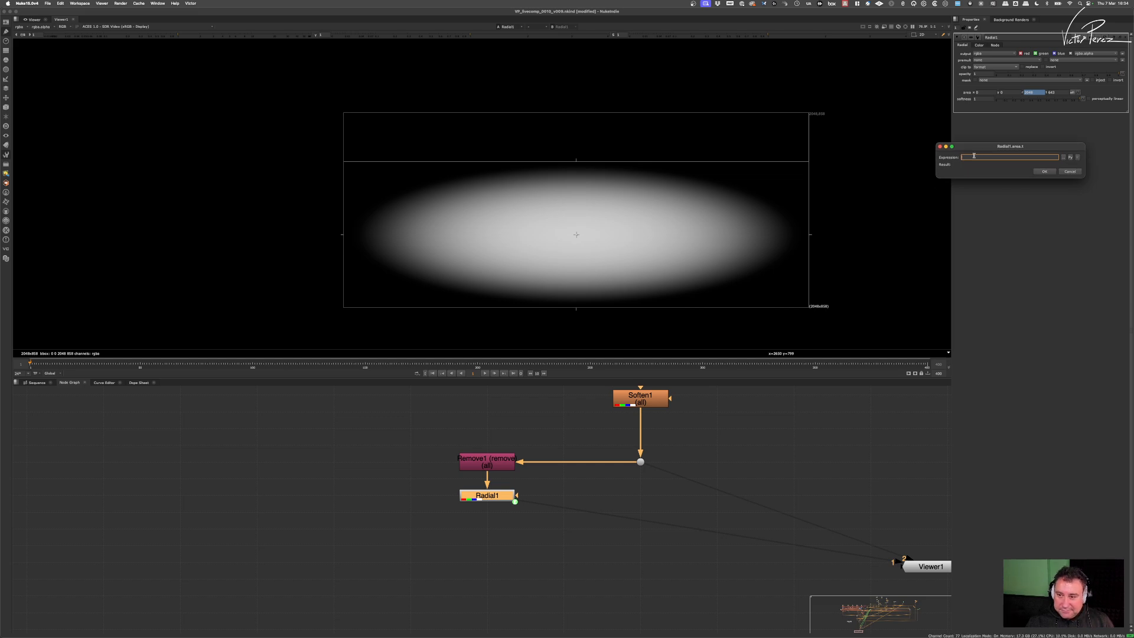
pyautogui.moveTo(953, 148)
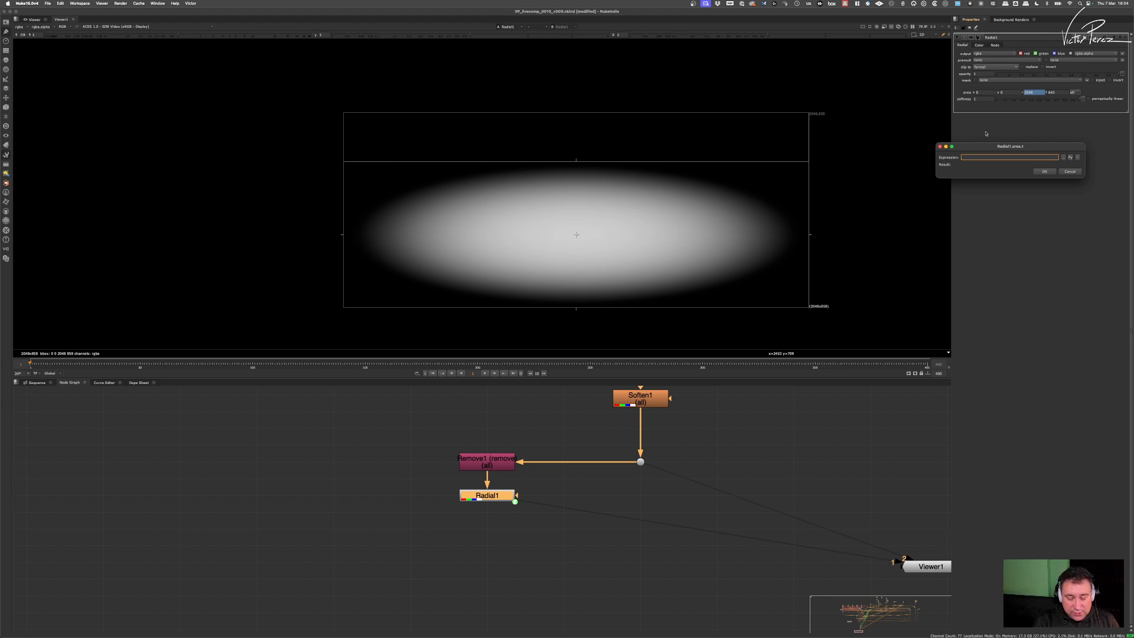
pyautogui.write('r')
pyautogui.write('np')
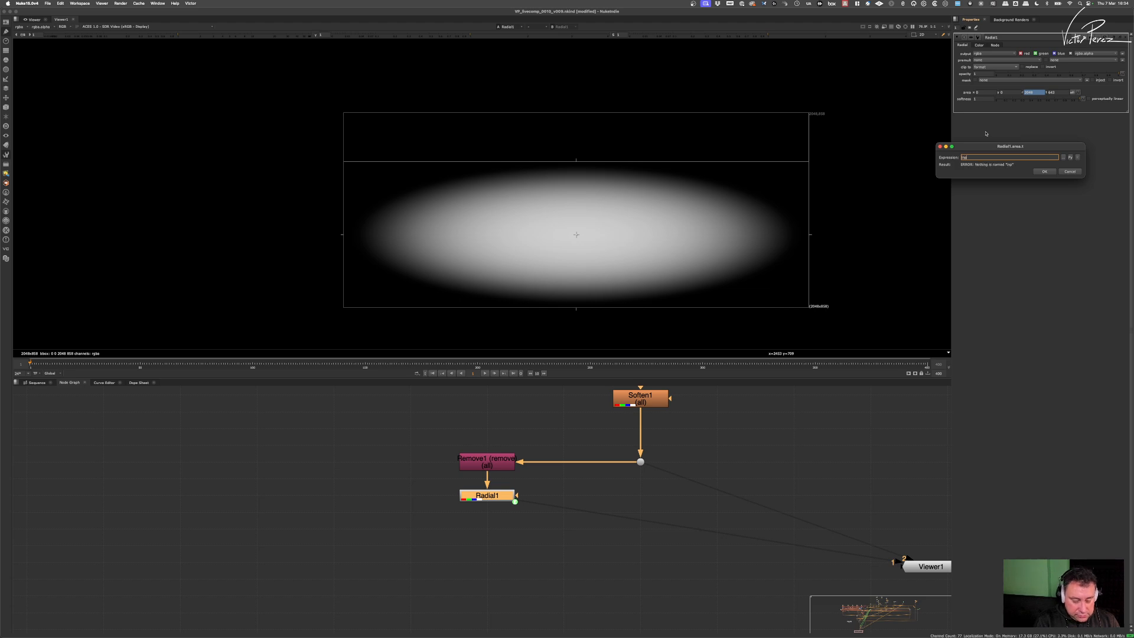
pyautogui.write('ut.format')
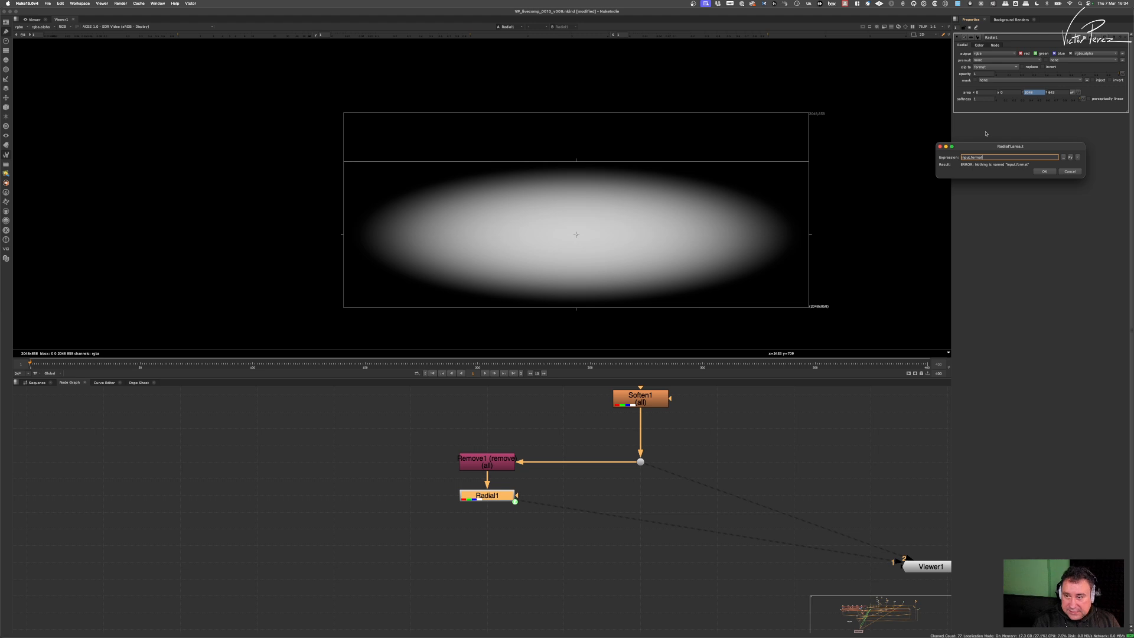
pyautogui.write('.w')
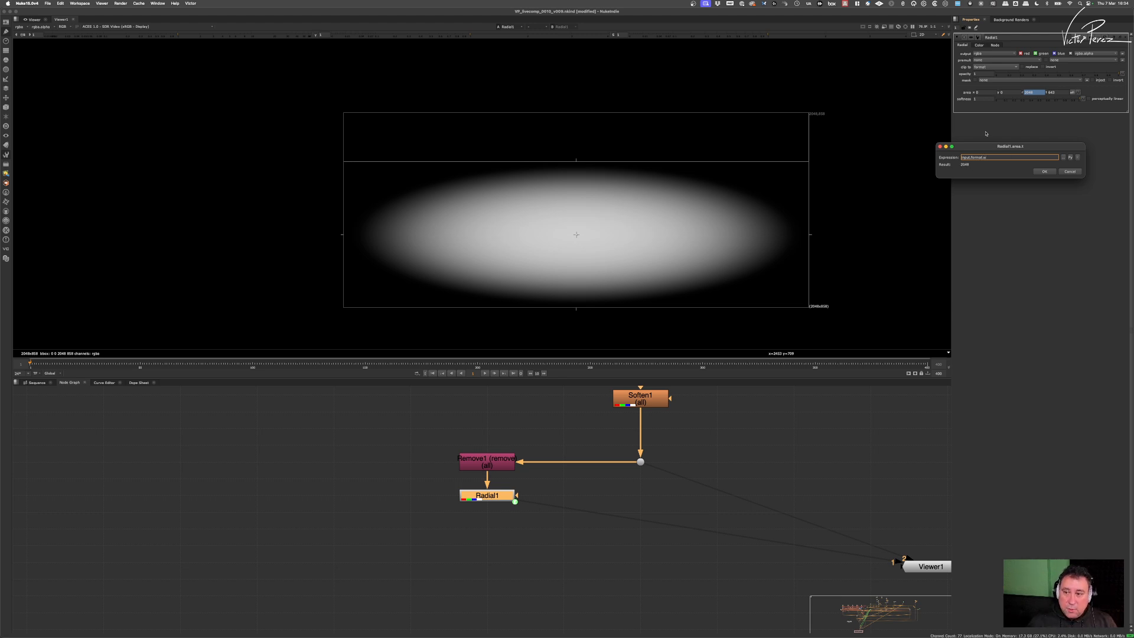
pyautogui.click(1046, 172)
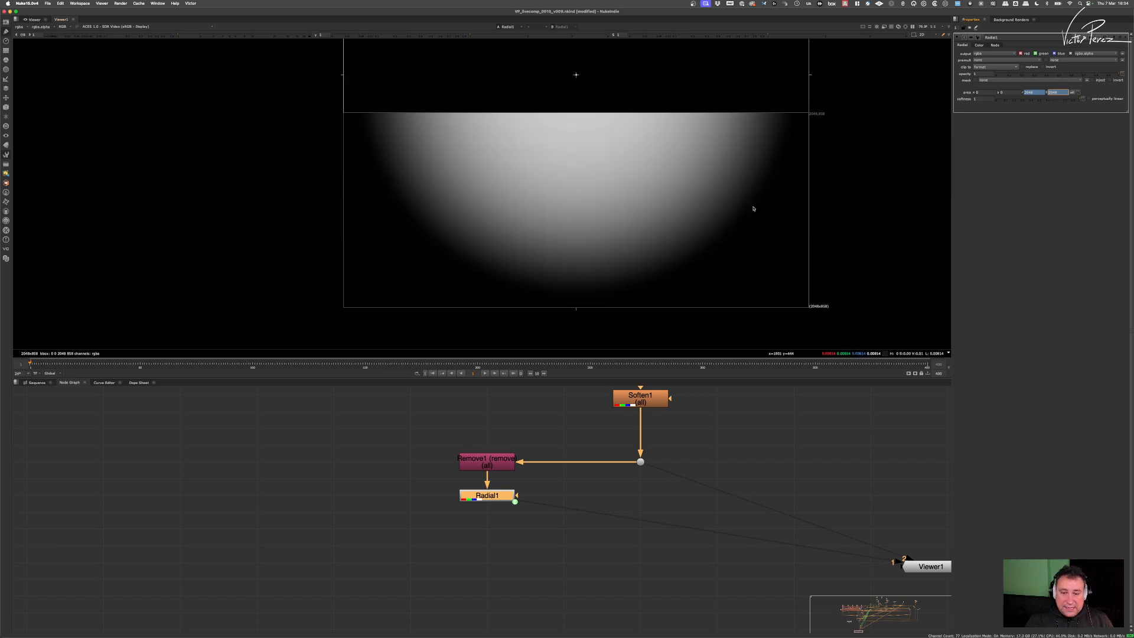
pyautogui.scroll(-5, 747, 200)
pyautogui.moveTo(744, 182); pyautogui.dragTo(681, 196, button='middle')
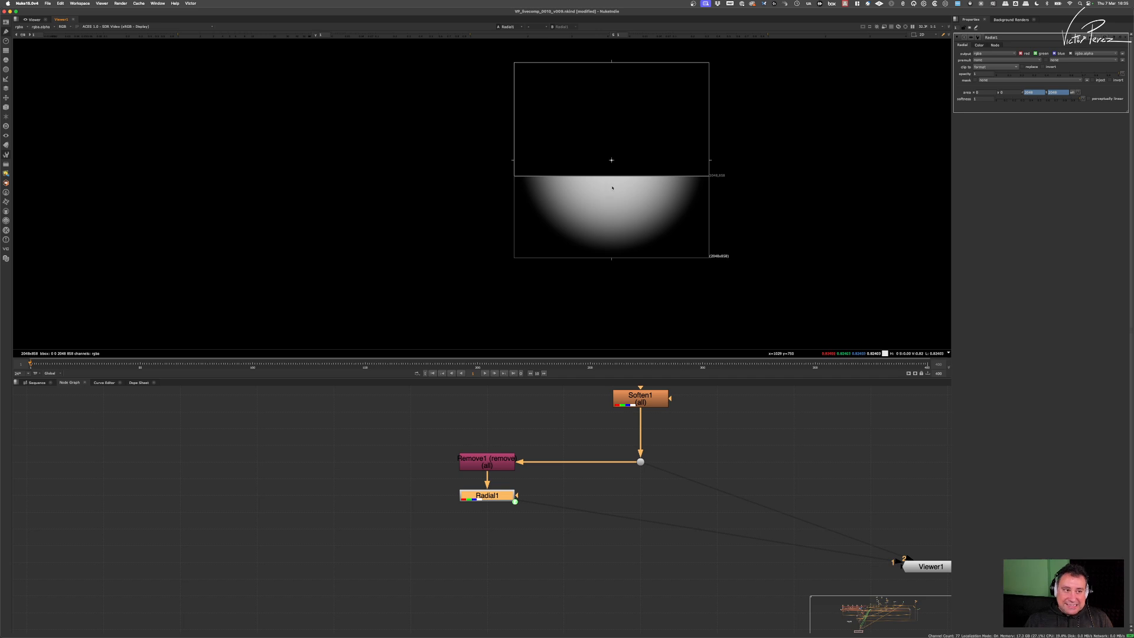
pyautogui.moveTo(863, 632)
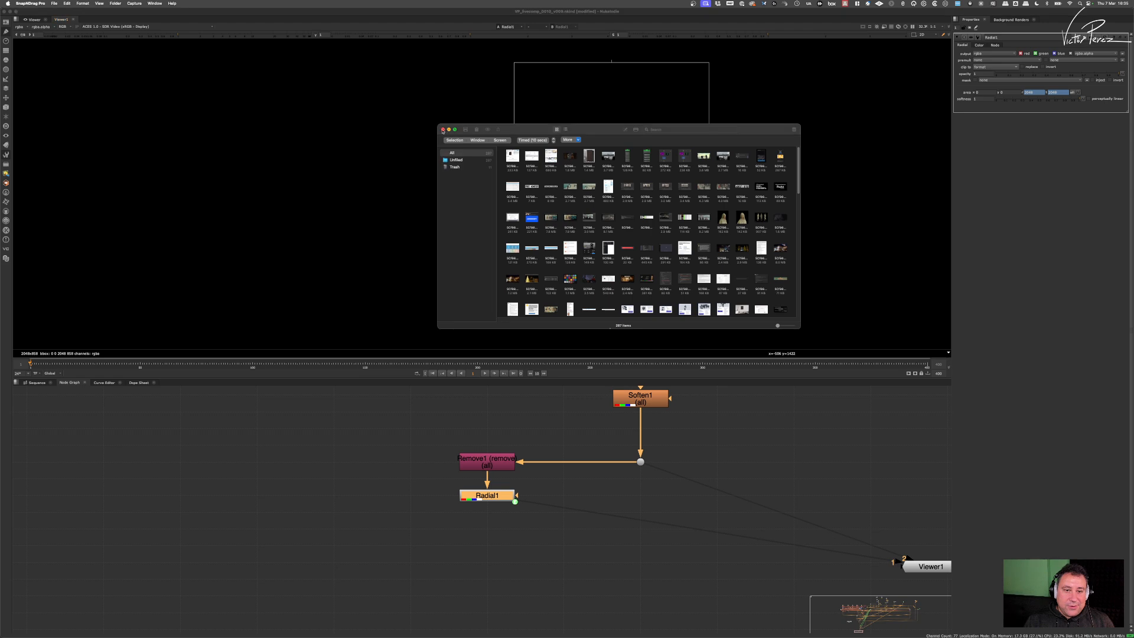
# Step: With the screen-drawing tool, mark the radial and format centres in red, joined by a downward arrow, and add a boxed TRANSFORM note with an arrow
pyautogui.click(441, 132)
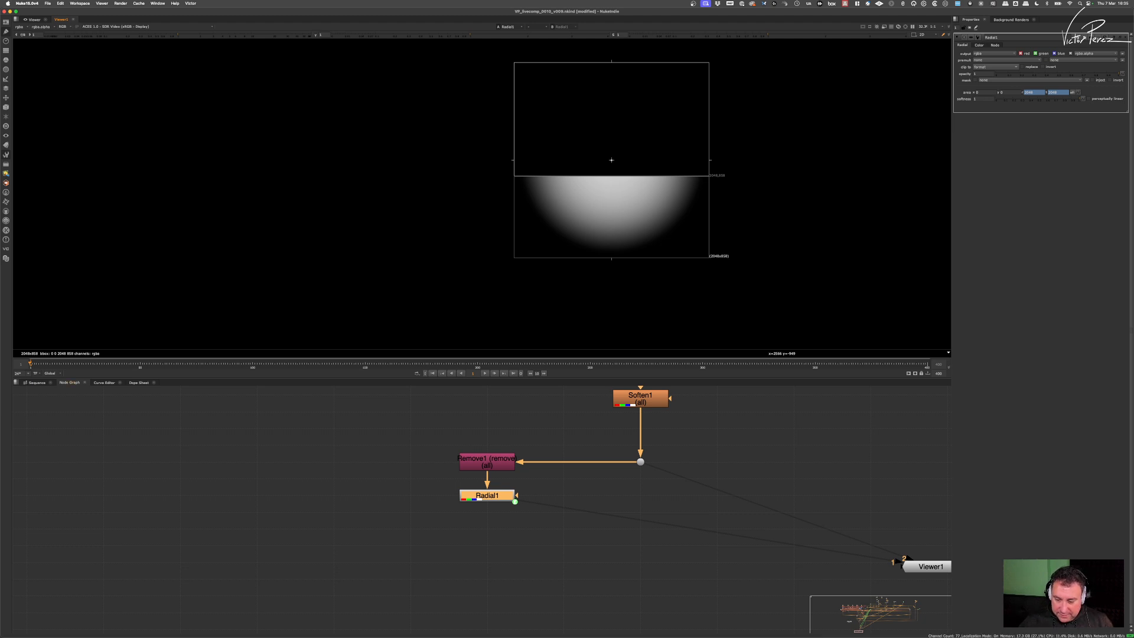
pyautogui.click(813, 615)
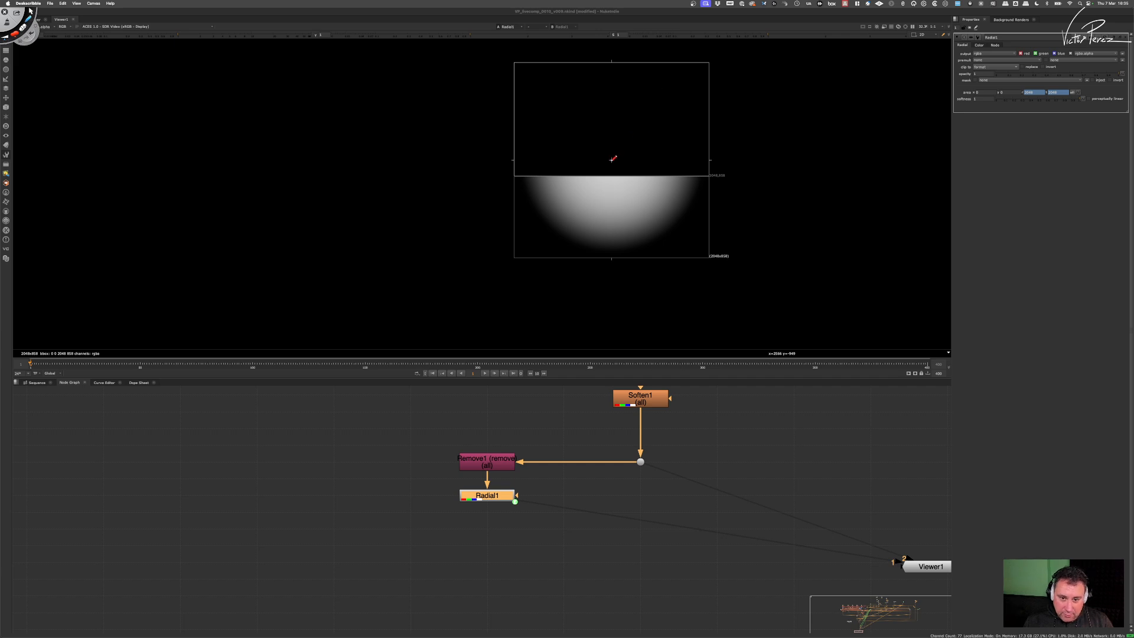
pyautogui.click(612, 160)
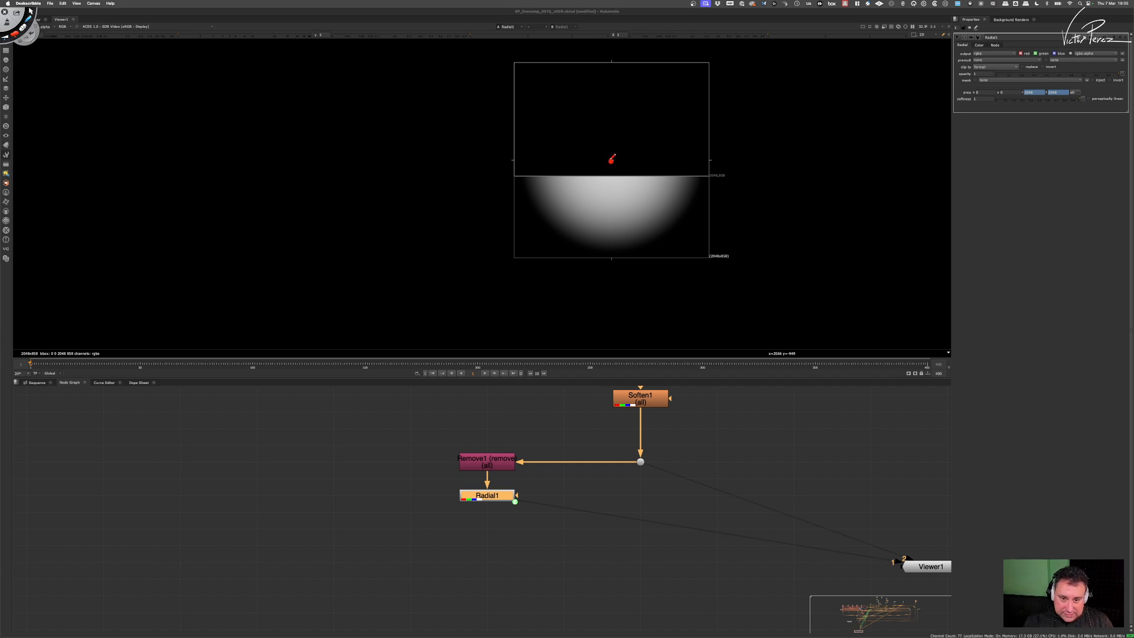
pyautogui.click(612, 214)
pyautogui.moveTo(617, 161); pyautogui.dragTo(617, 203)
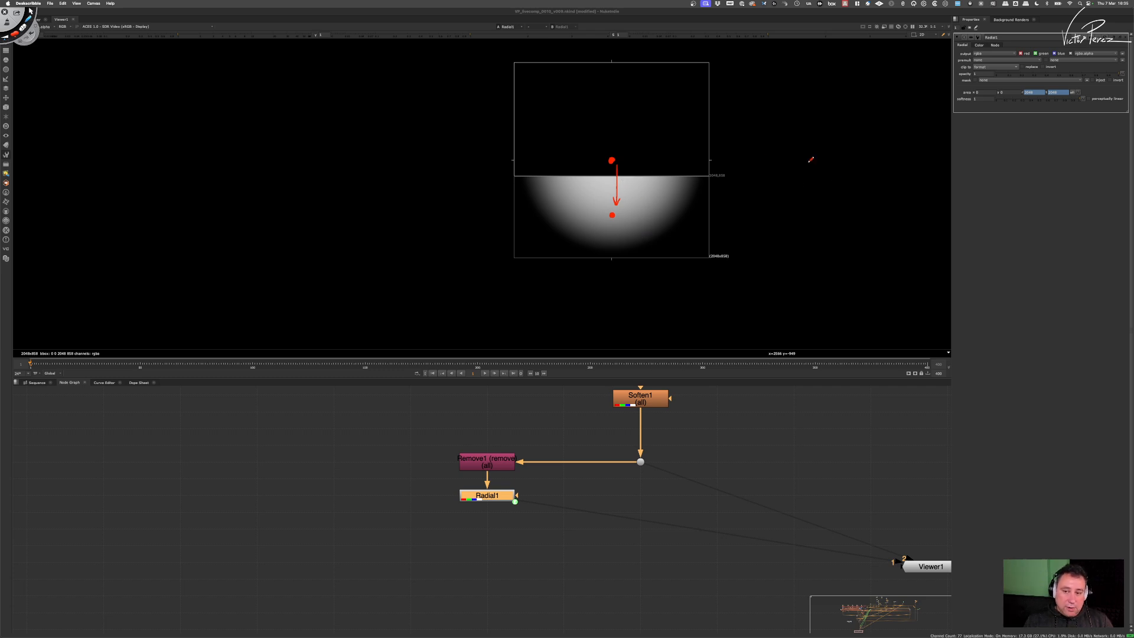
pyautogui.moveTo(811, 159)
pyautogui.mouseDown()
pyautogui.moveTo(812, 200)
pyautogui.moveTo(837, 172)
pyautogui.moveTo(917, 178)
pyautogui.mouseUp()
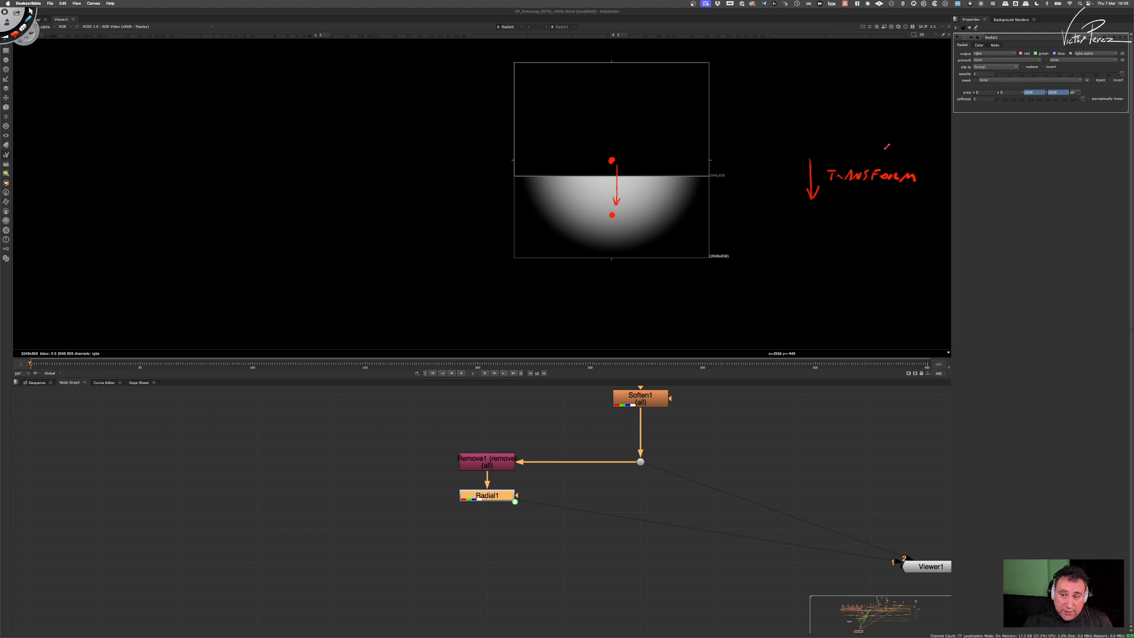
pyautogui.moveTo(797, 155)
pyautogui.mouseDown()
pyautogui.moveTo(792, 223)
pyautogui.moveTo(943, 218)
pyautogui.moveTo(938, 145)
pyautogui.moveTo(777, 150)
pyautogui.mouseUp()
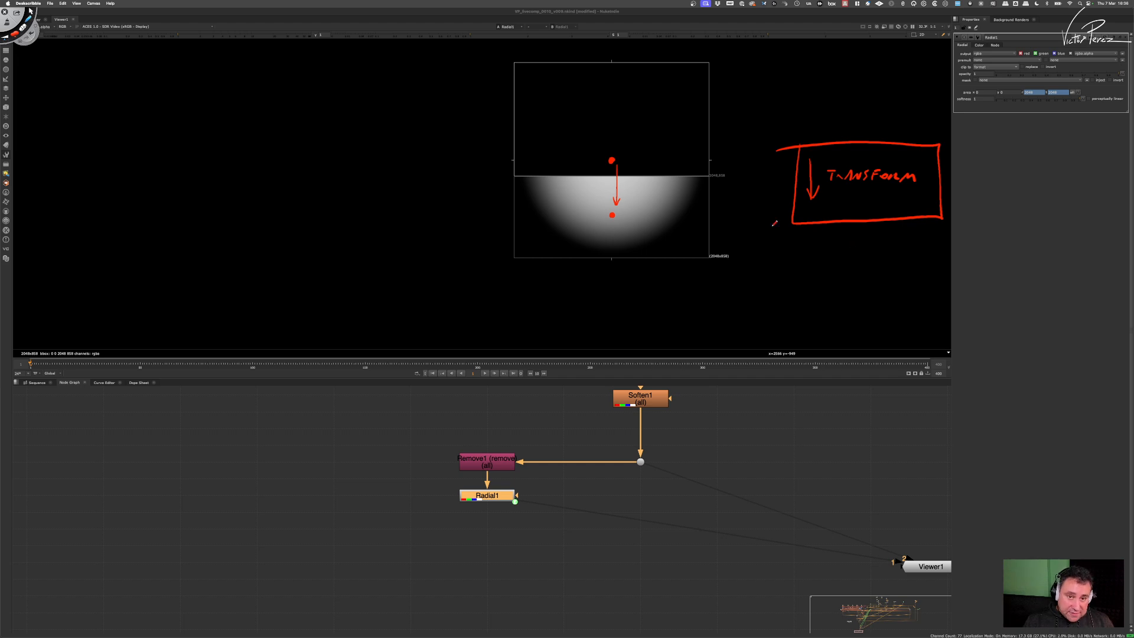
# Step: Change the drawing colour to green, circle both centre dots, and label them RAD. for the radial and FORMAT for the format
pyautogui.click(16, 34)
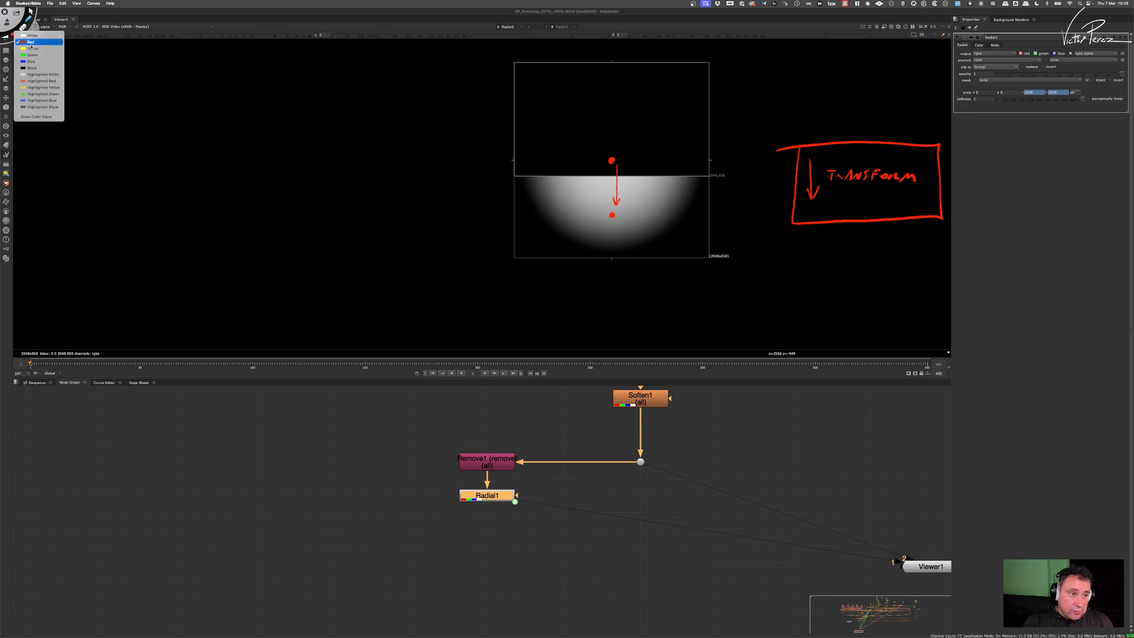
pyautogui.click(33, 55)
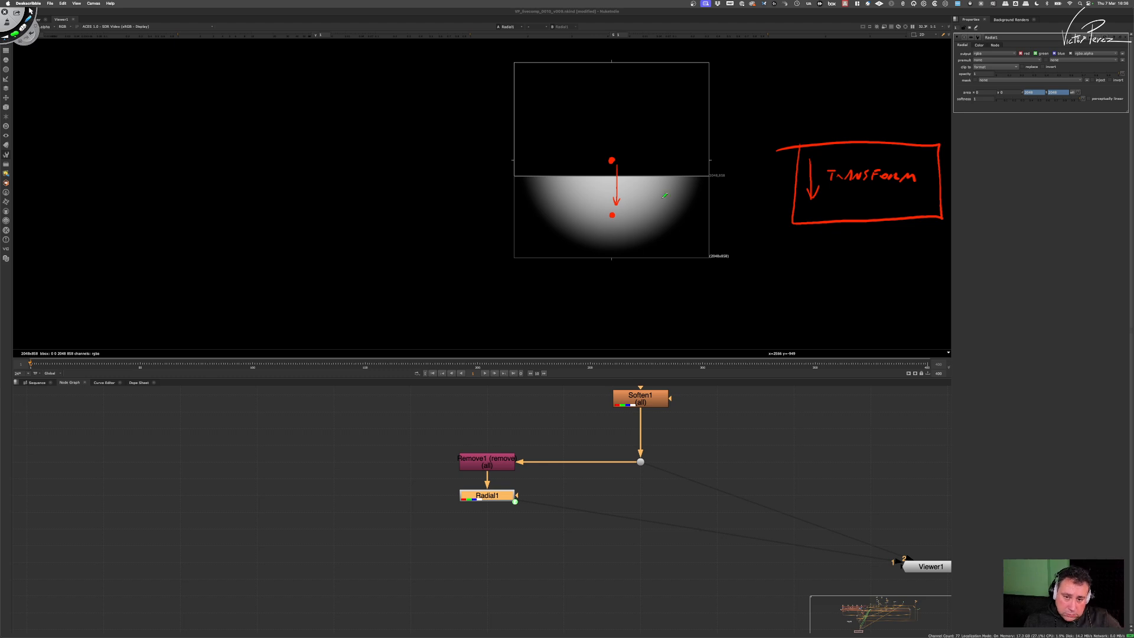
pyautogui.moveTo(615, 155); pyautogui.dragTo(612, 154)
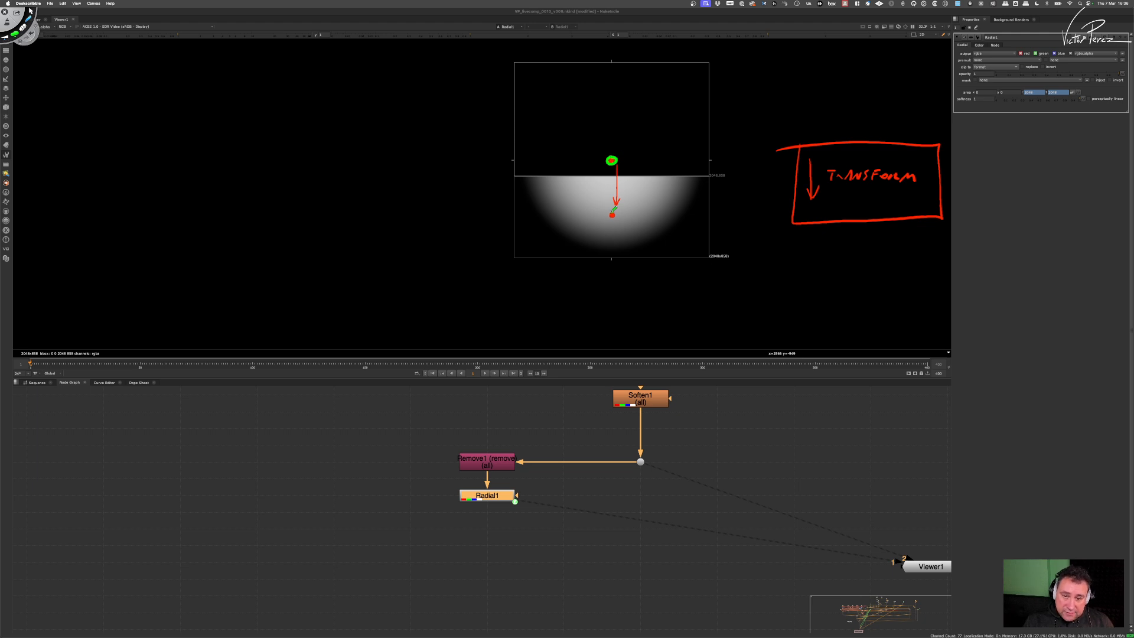
pyautogui.moveTo(614, 210); pyautogui.dragTo(612, 218)
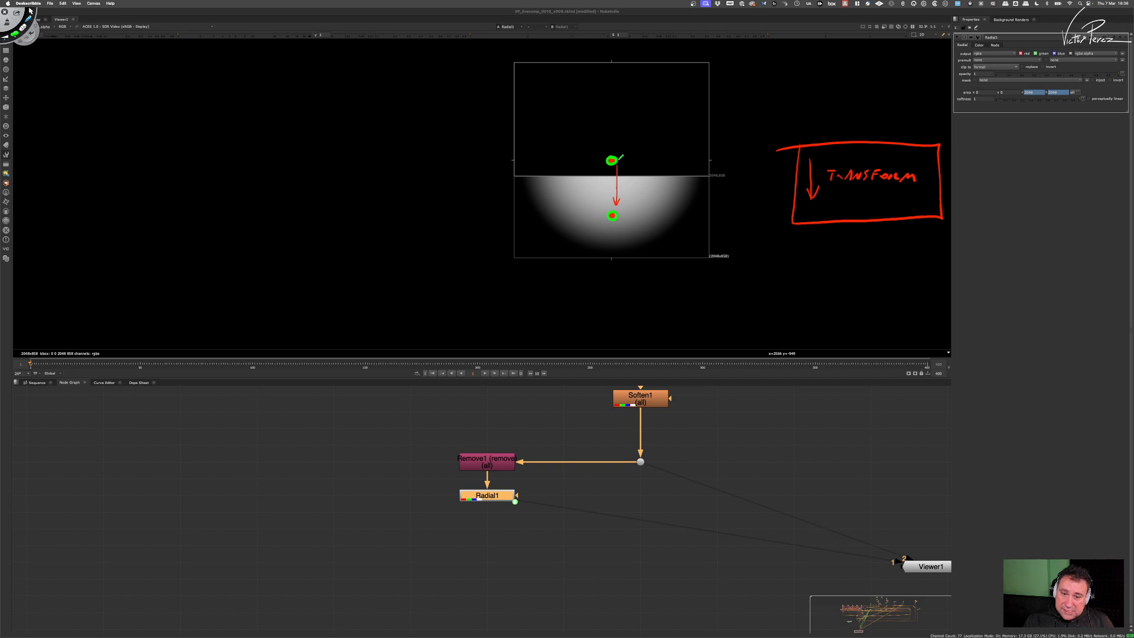
pyautogui.moveTo(623, 156); pyautogui.dragTo(667, 150)
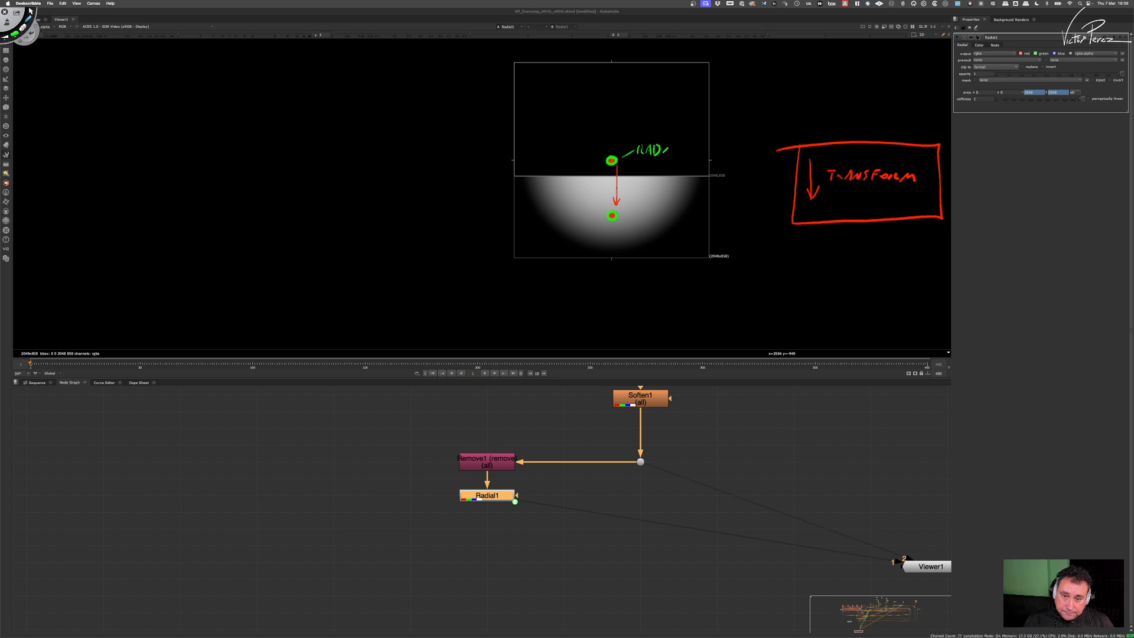
pyautogui.moveTo(618, 219)
pyautogui.mouseDown()
pyautogui.moveTo(648, 239)
pyautogui.moveTo(696, 232)
pyautogui.mouseUp()
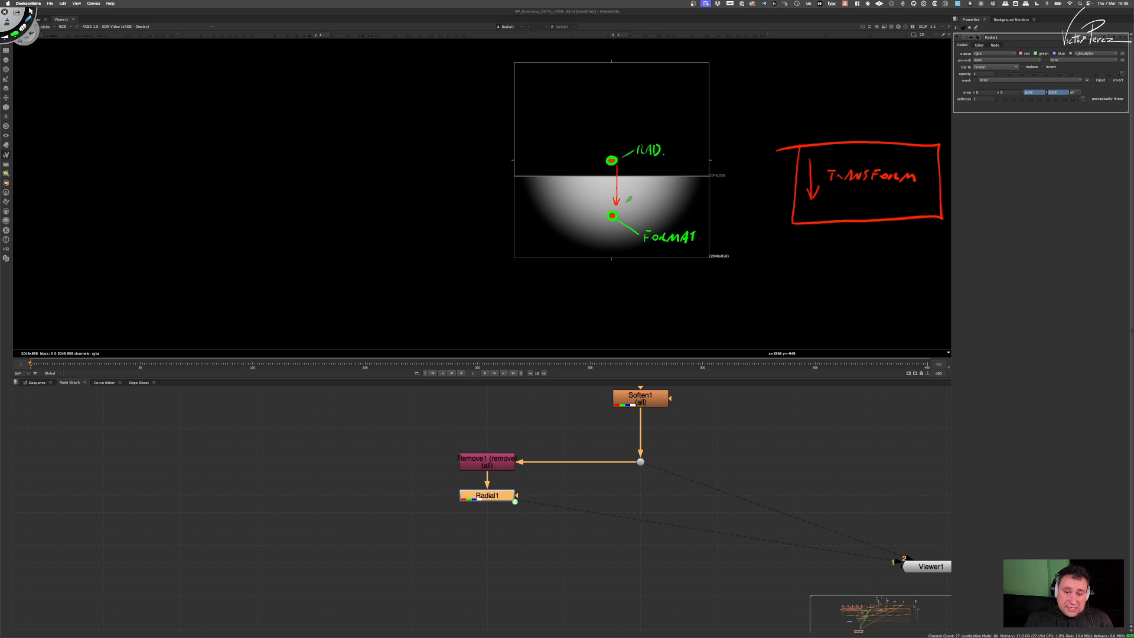
# Step: Draw green height lines with midpoint marks for the format and the radial, and arrows showing the offset between their centres
pyautogui.moveTo(576, 175)
pyautogui.mouseDown()
pyautogui.moveTo(573, 254)
pyautogui.moveTo(584, 218)
pyautogui.mouseUp()
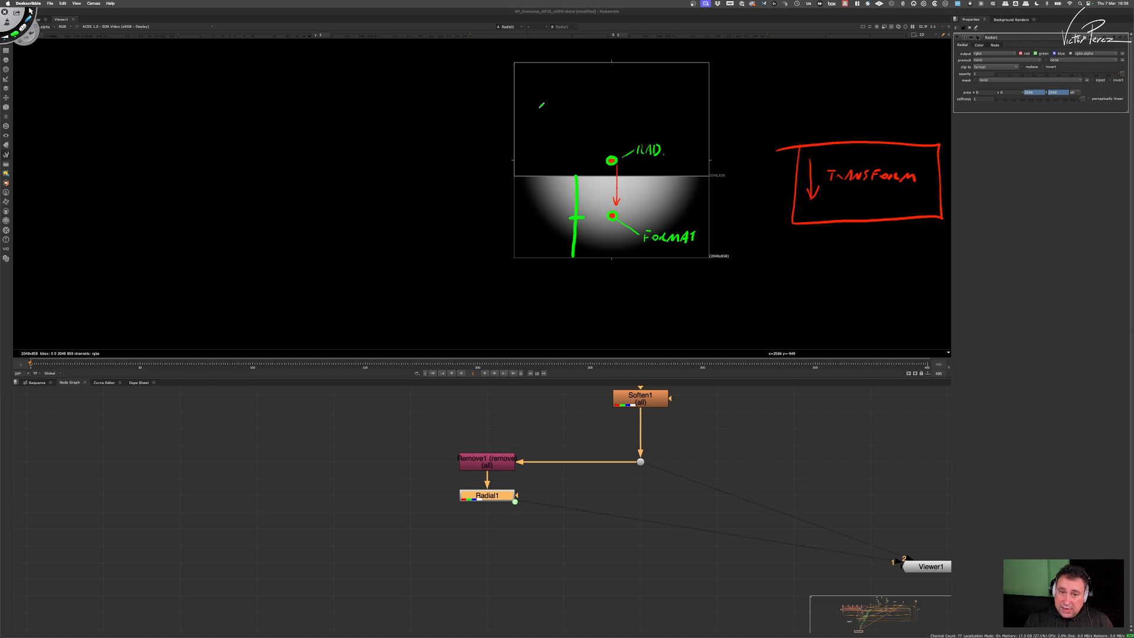
pyautogui.moveTo(538, 59); pyautogui.dragTo(533, 257)
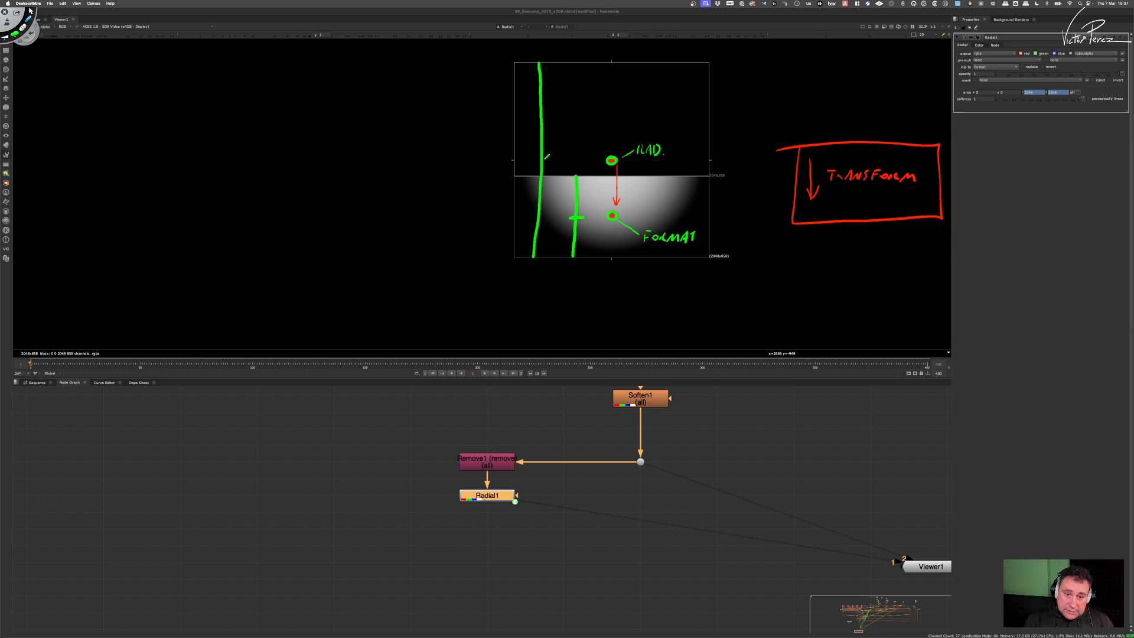
pyautogui.moveTo(536, 163); pyautogui.dragTo(550, 162)
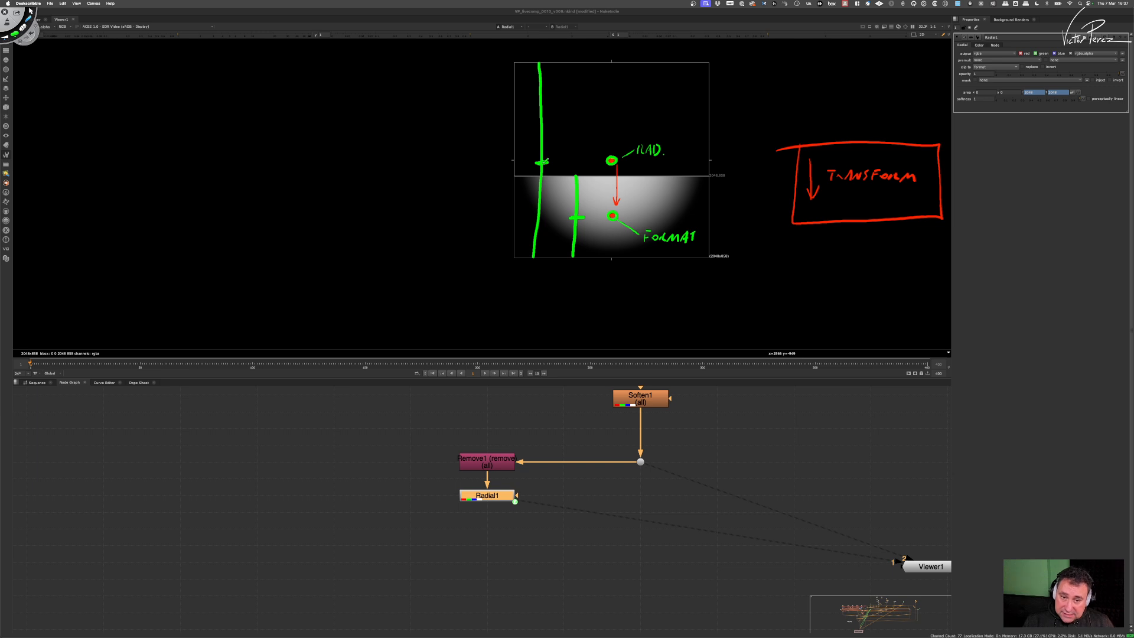
pyautogui.moveTo(549, 170)
pyautogui.mouseDown()
pyautogui.moveTo(571, 211)
pyautogui.moveTo(554, 177)
pyautogui.mouseUp()
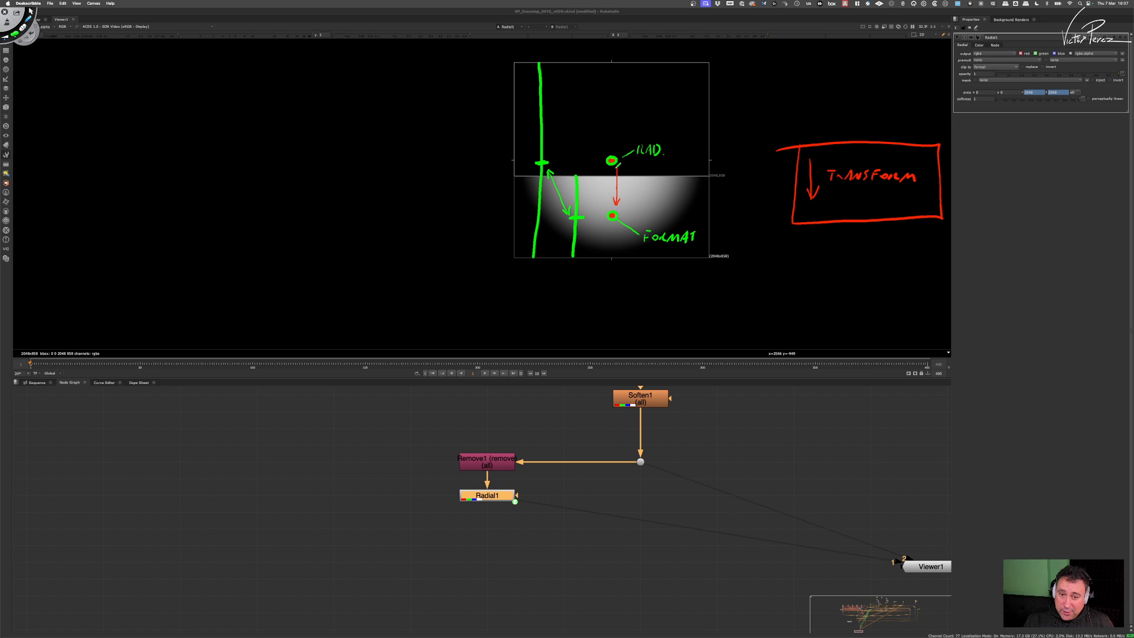
pyautogui.moveTo(612, 165); pyautogui.dragTo(614, 202)
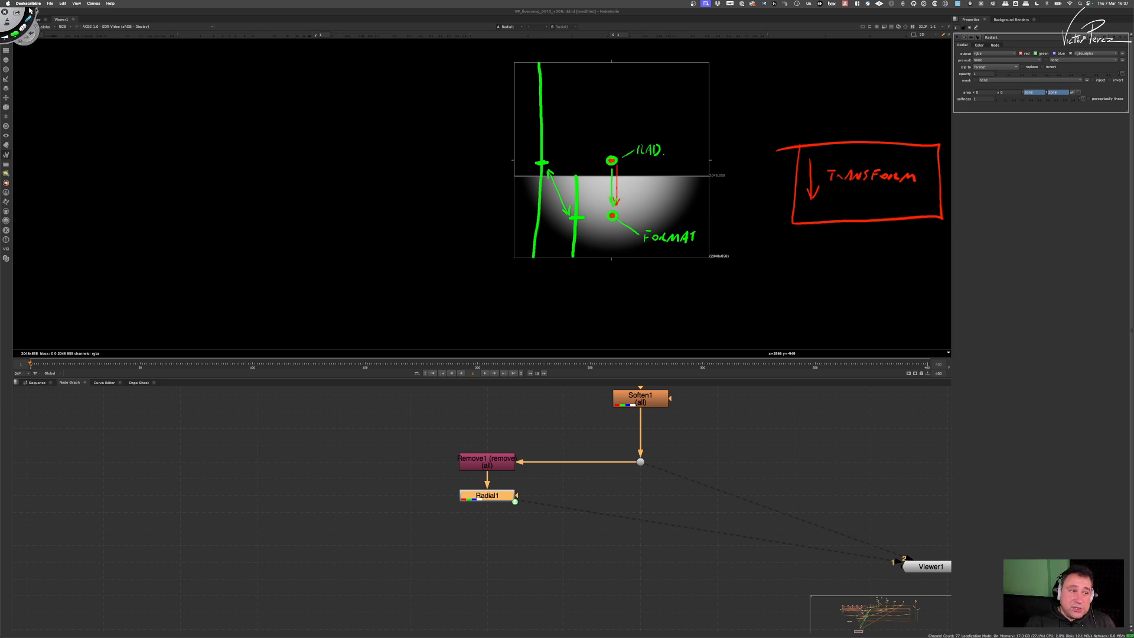
# Step: Leave drawing mode, add a Transform node after Radial1, and place it below with some spacing
pyautogui.click(30, 11)
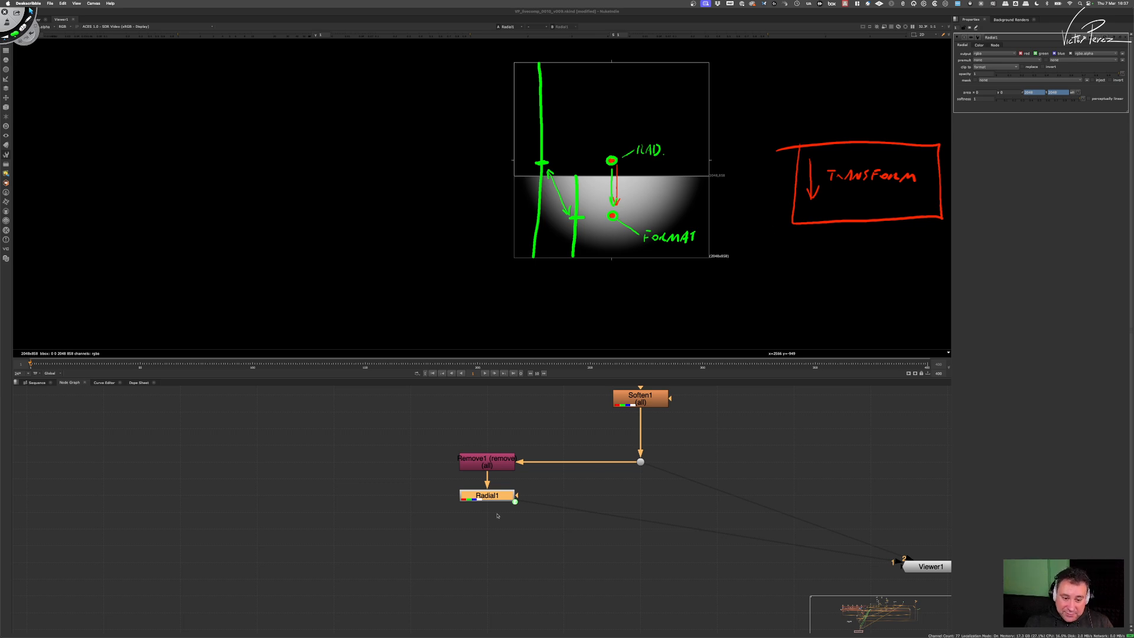
pyautogui.click(513, 533)
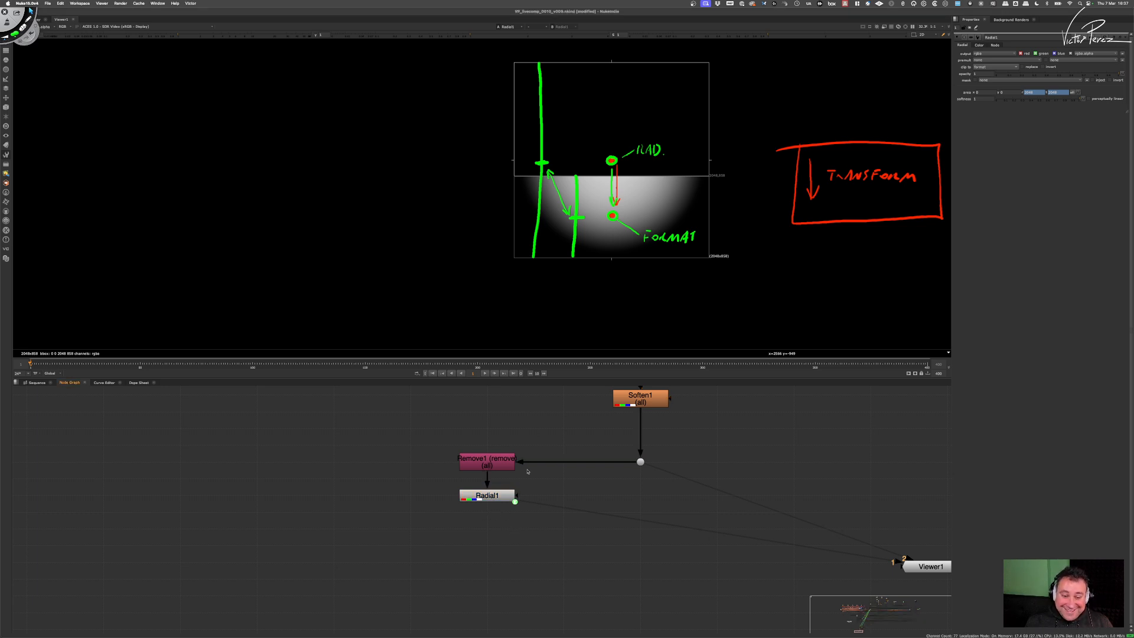
pyautogui.click(495, 496)
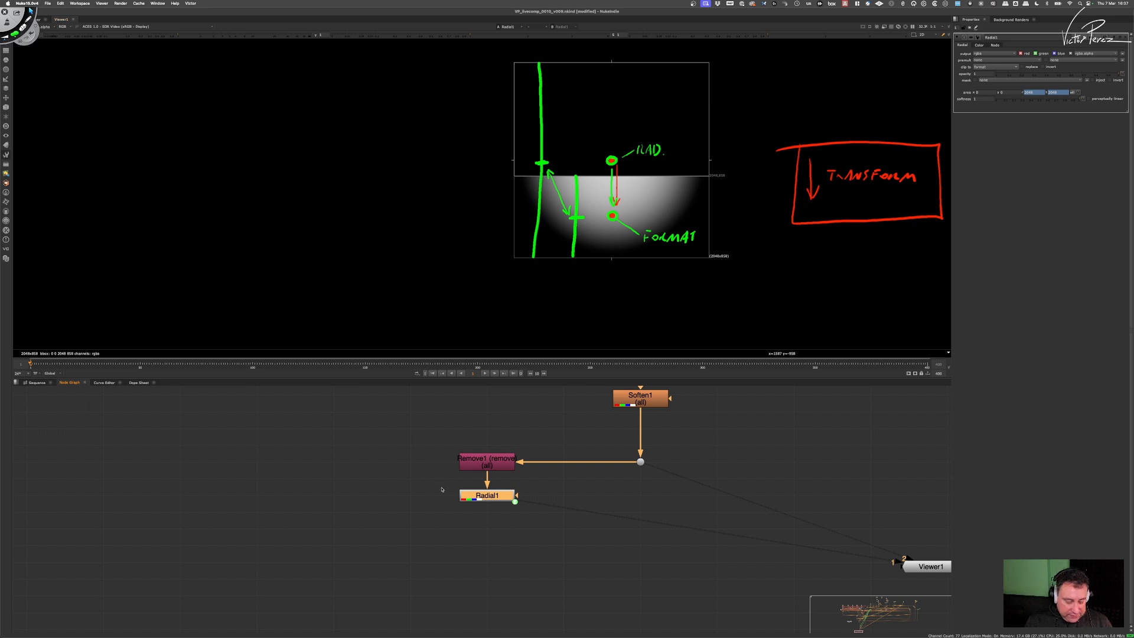
pyautogui.press('t')
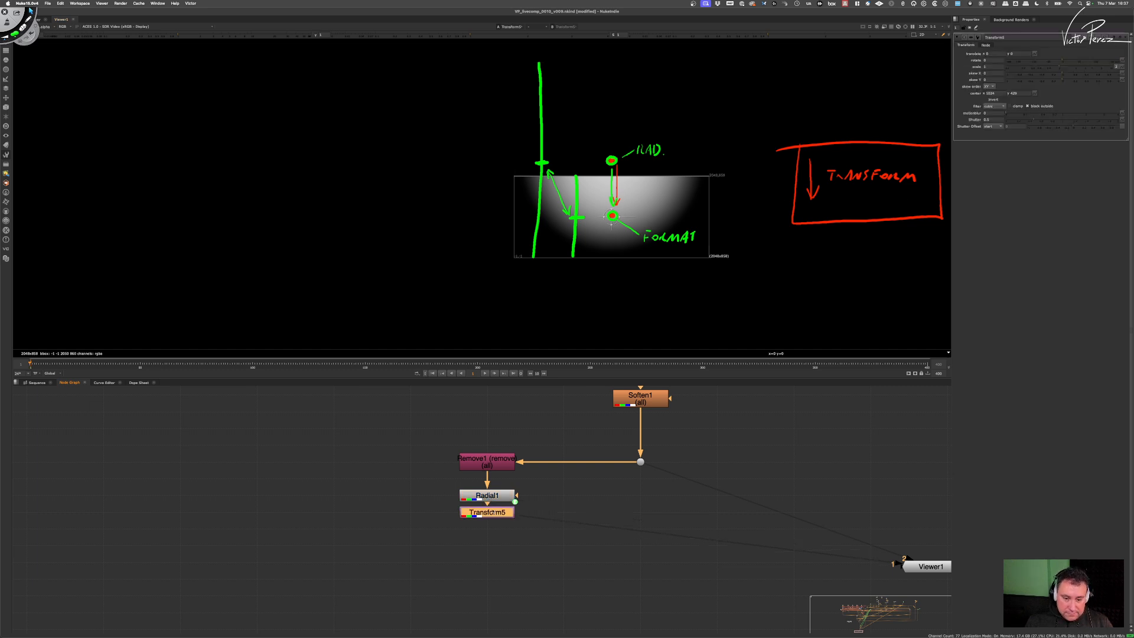
pyautogui.moveTo(489, 510); pyautogui.dragTo(491, 536)
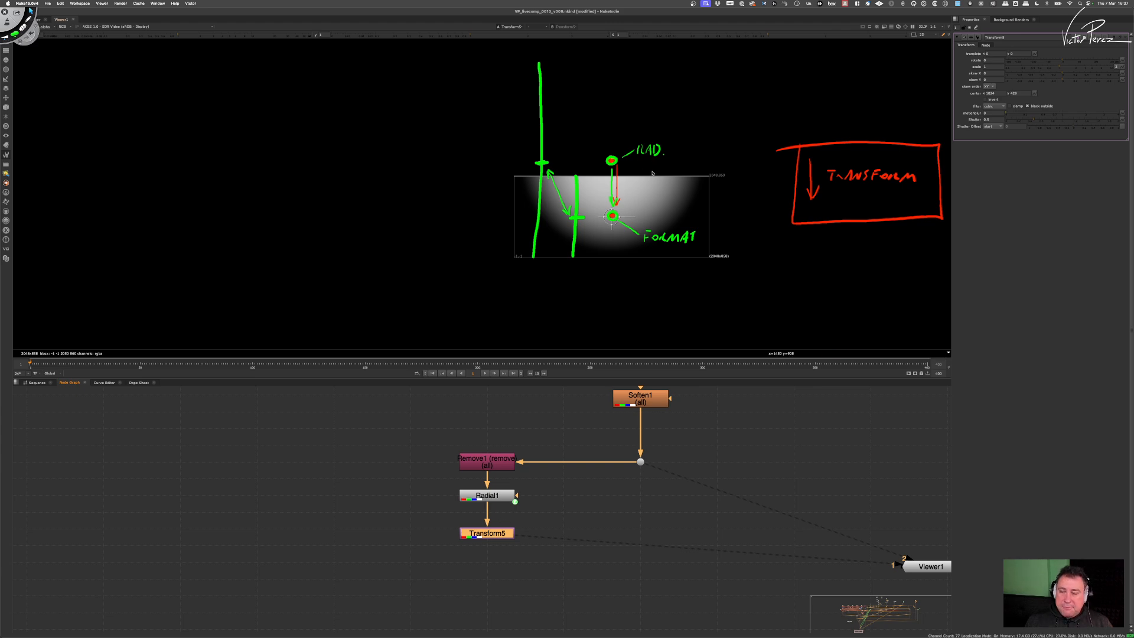
# Step: Show Radial1's output in the viewer and open its properties
pyautogui.click(493, 496)
pyautogui.press('1')
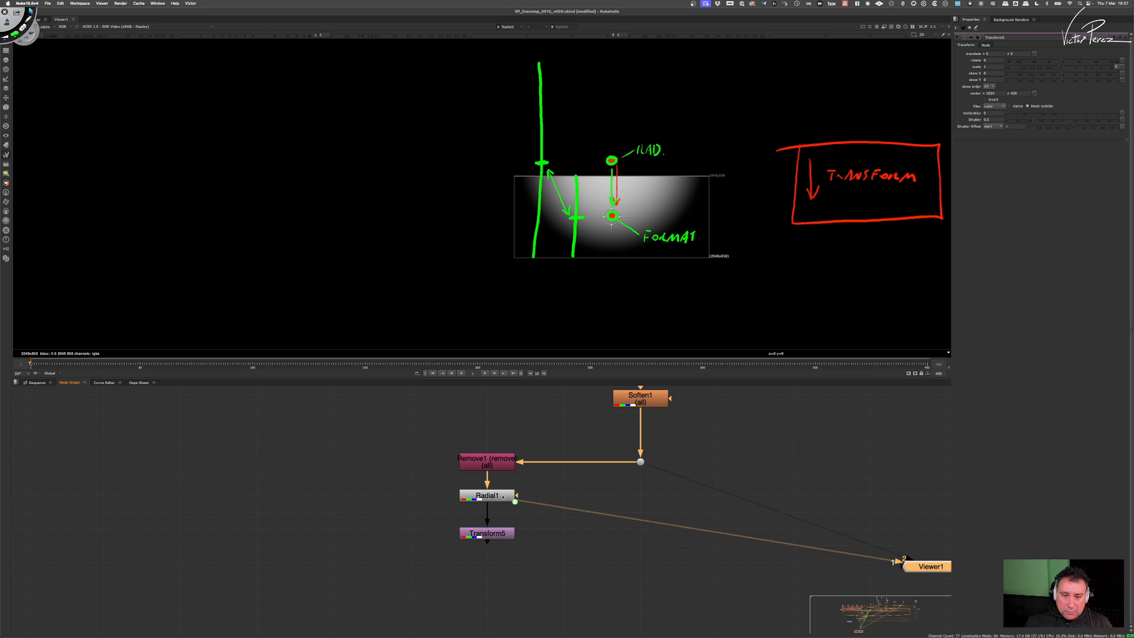
pyautogui.doubleClick(490, 498)
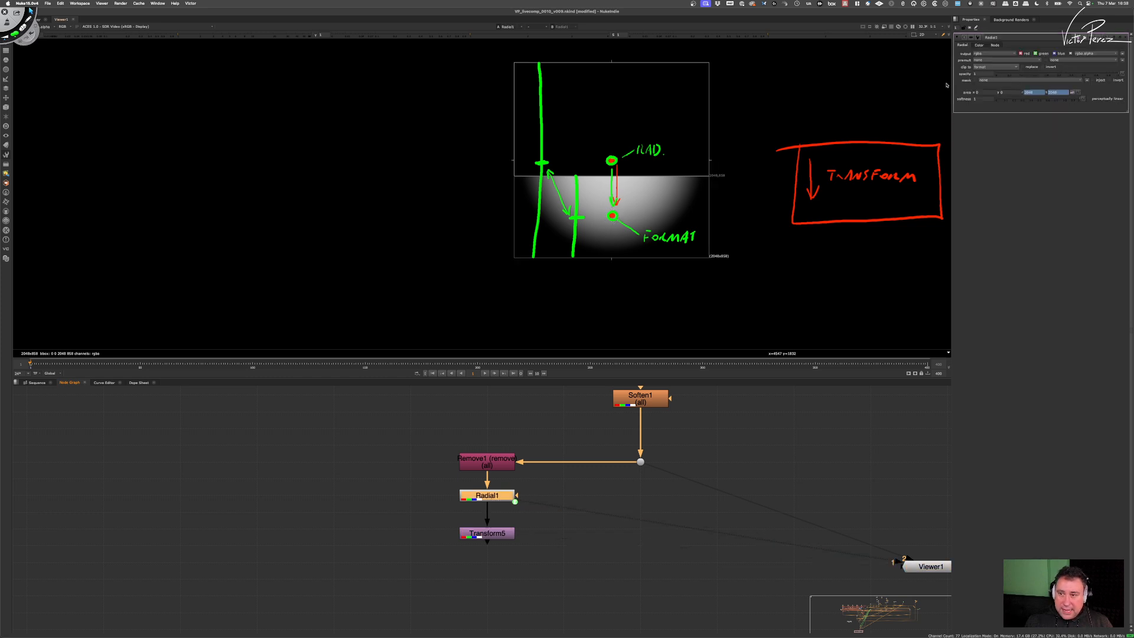
# Step: Inspect the Remove1 node's output in the viewer, and switch the viewer to the Transform5 output
pyautogui.click(495, 465)
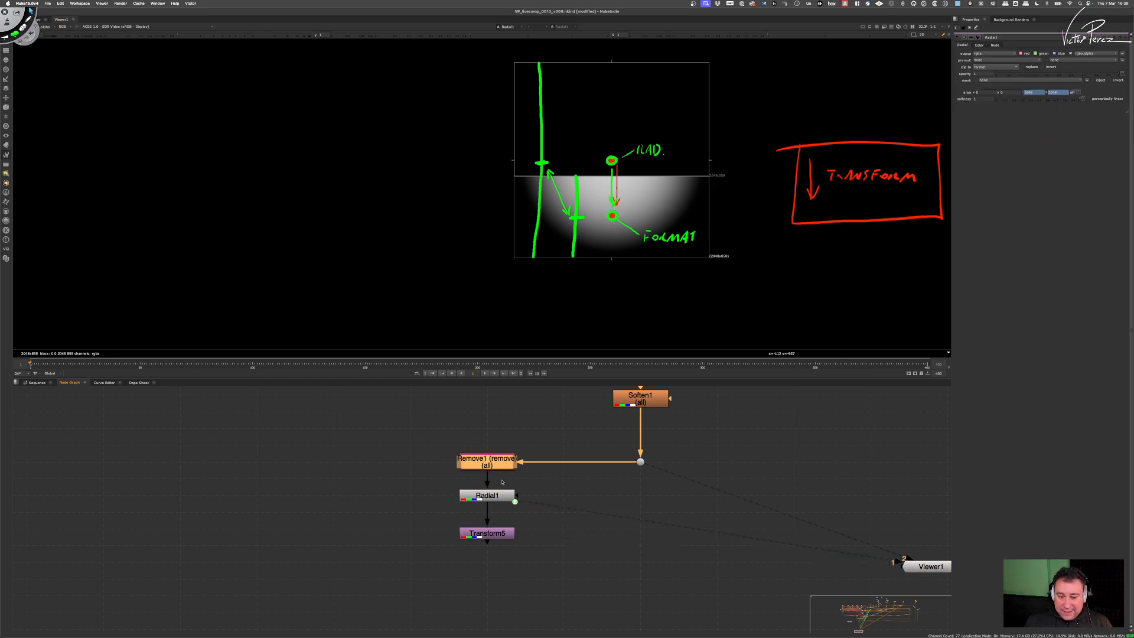
pyautogui.click(495, 532)
pyautogui.click(496, 464)
pyautogui.press('1')
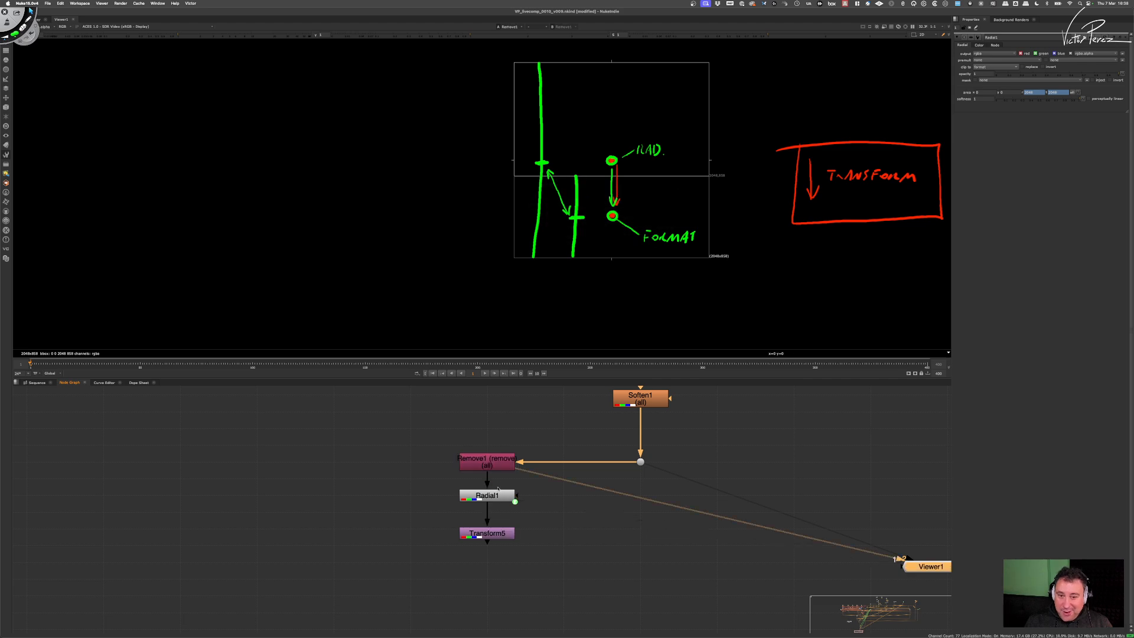
pyautogui.click(495, 533)
pyautogui.press('1')
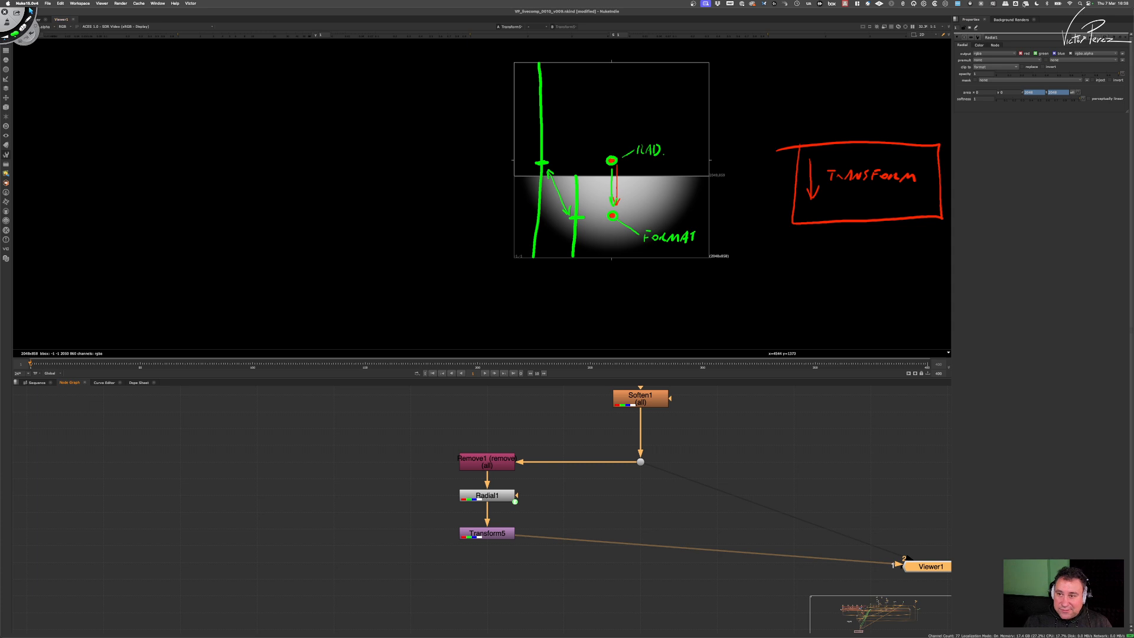
# Step: Set the Radial1 node's clipping to no clip, clearing the open node properties before and after the change
pyautogui.click(976, 28)
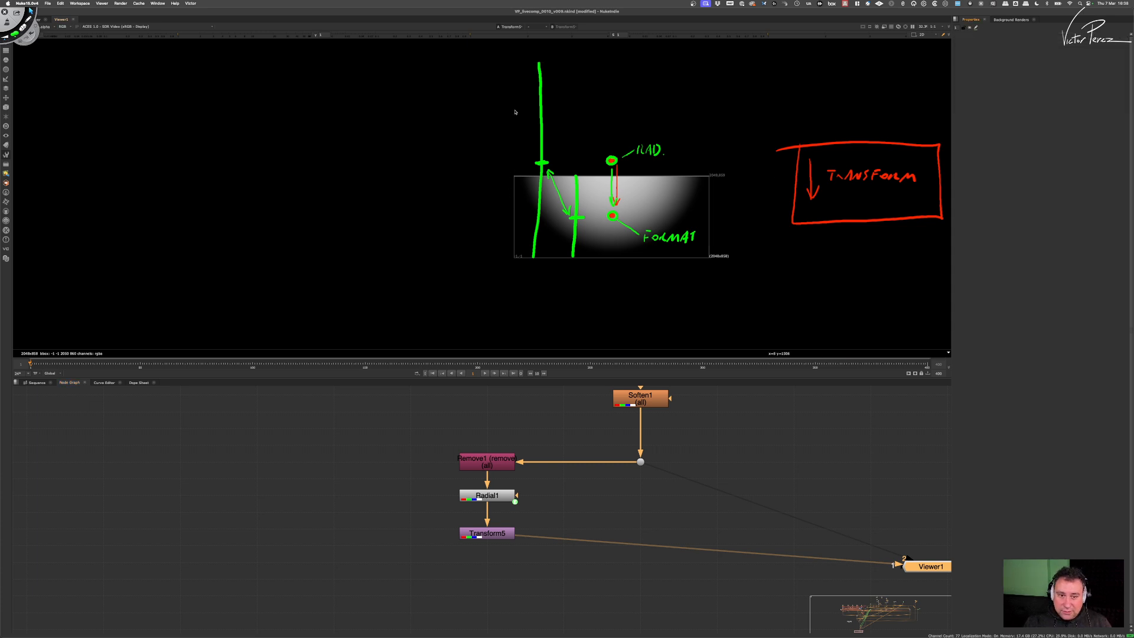
pyautogui.doubleClick(499, 496)
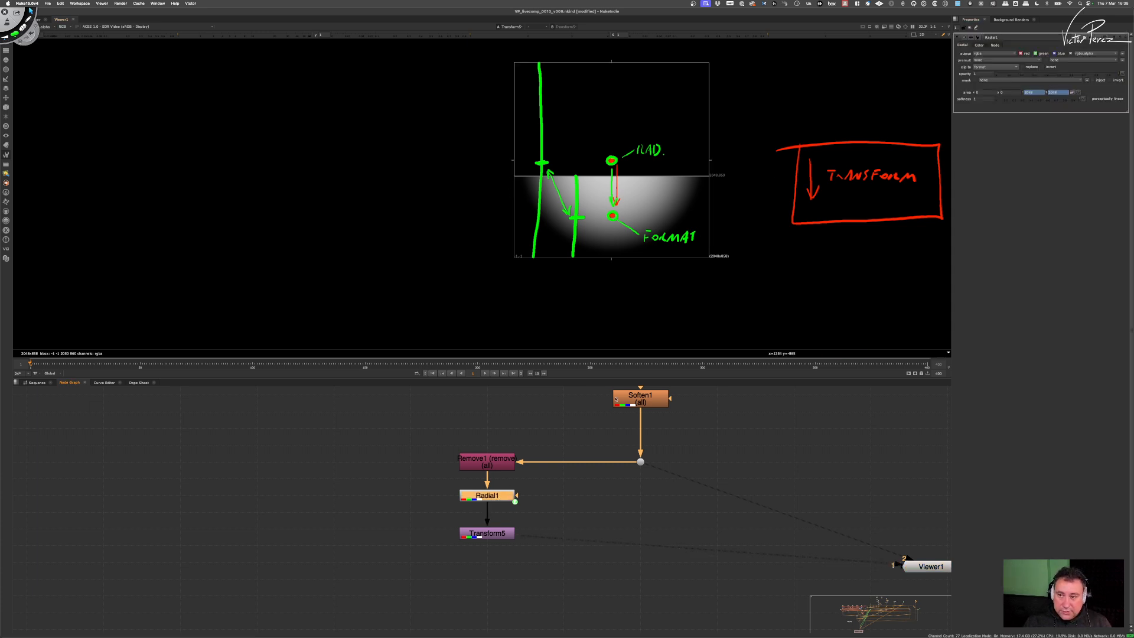
pyautogui.click(981, 68)
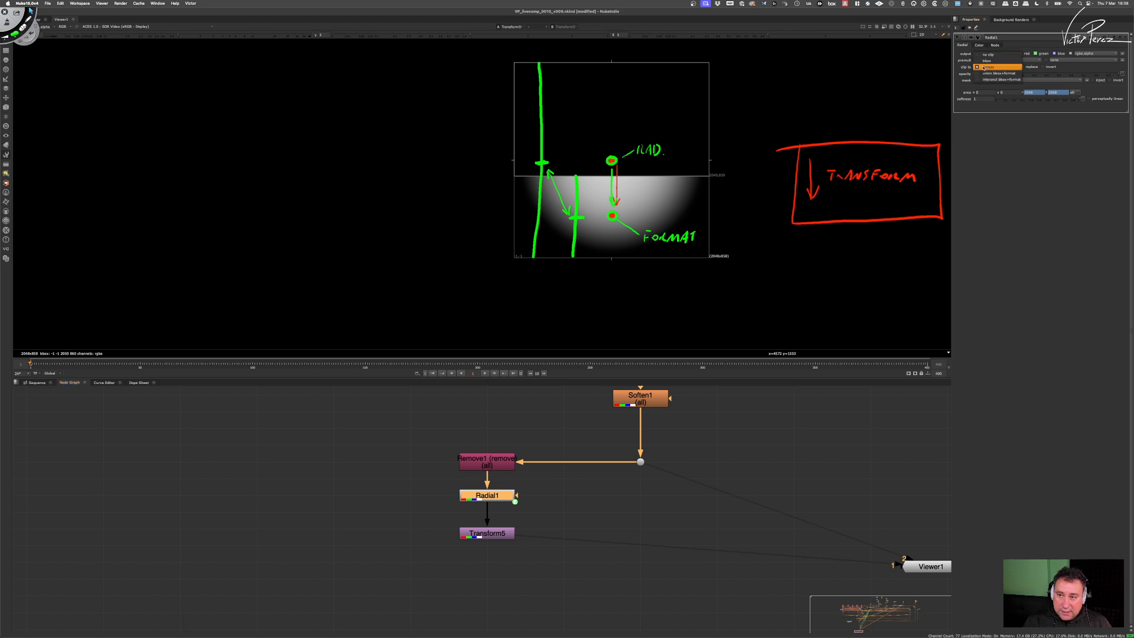
pyautogui.click(1000, 62)
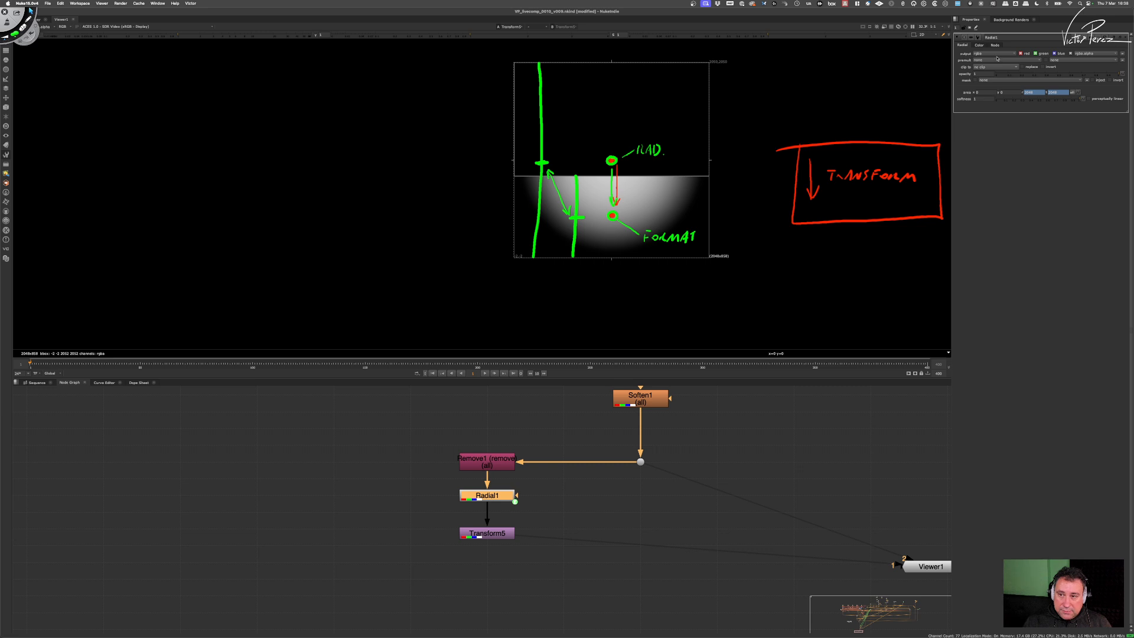
pyautogui.click(971, 29)
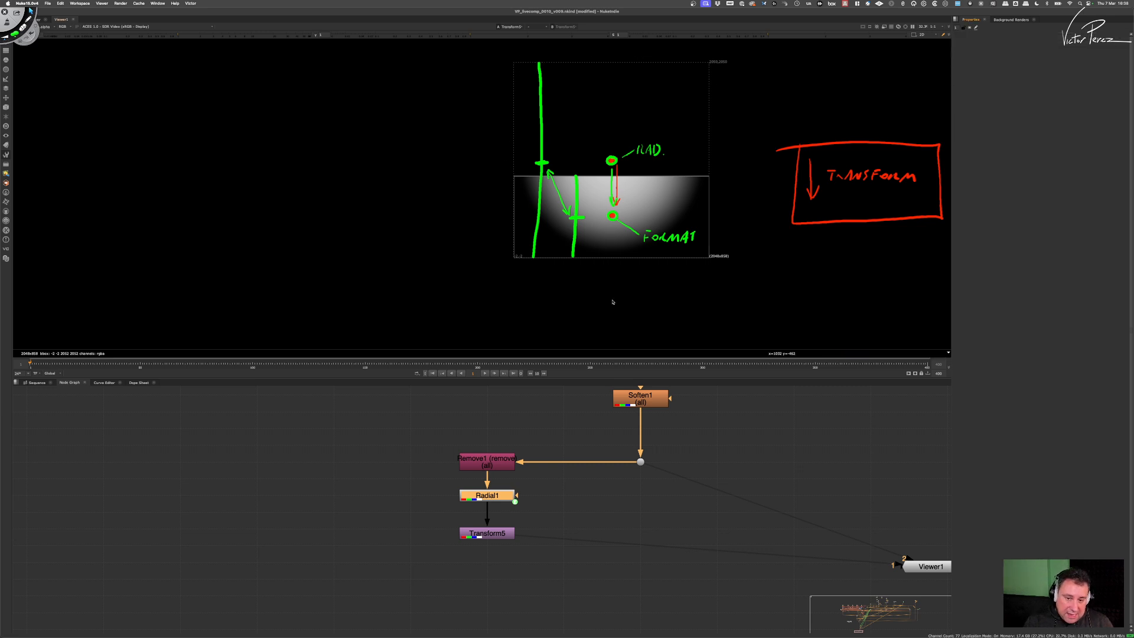
# Step: Open the Transform5 properties, try moving the radial gradient straight down, and undo the move
pyautogui.doubleClick(500, 534)
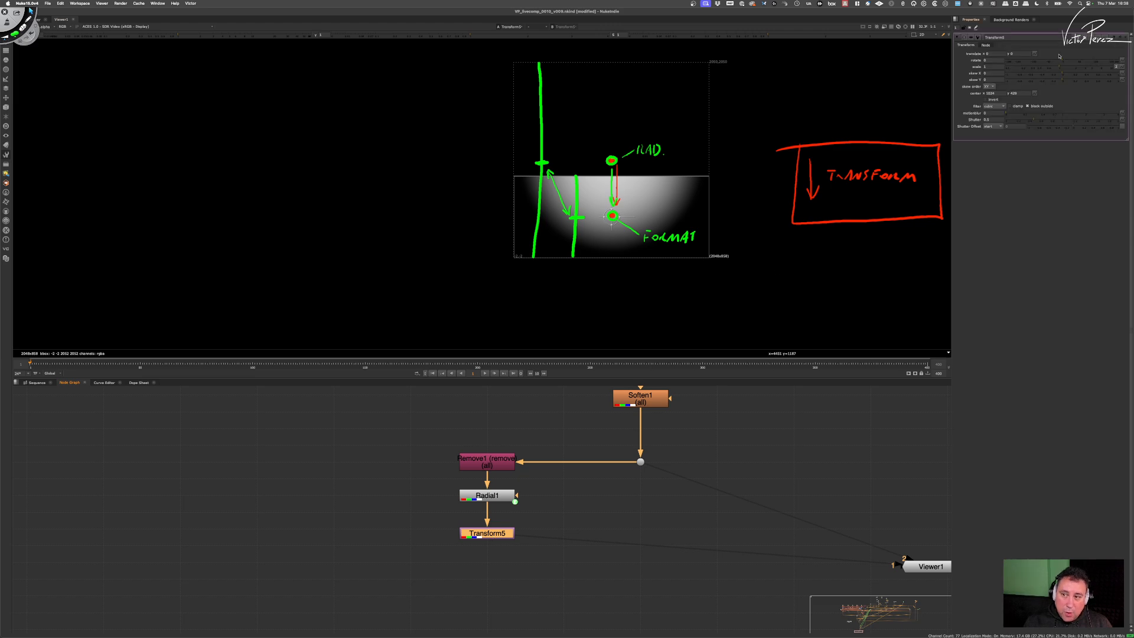
pyautogui.moveTo(612, 216); pyautogui.dragTo(613, 276)
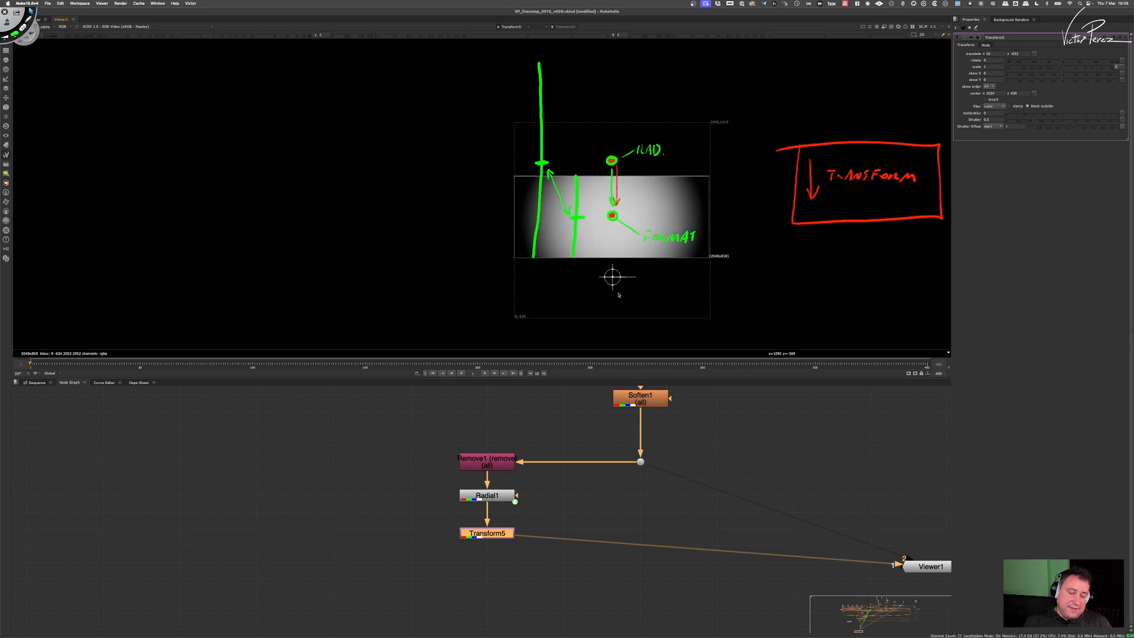
pyautogui.press('super+z')
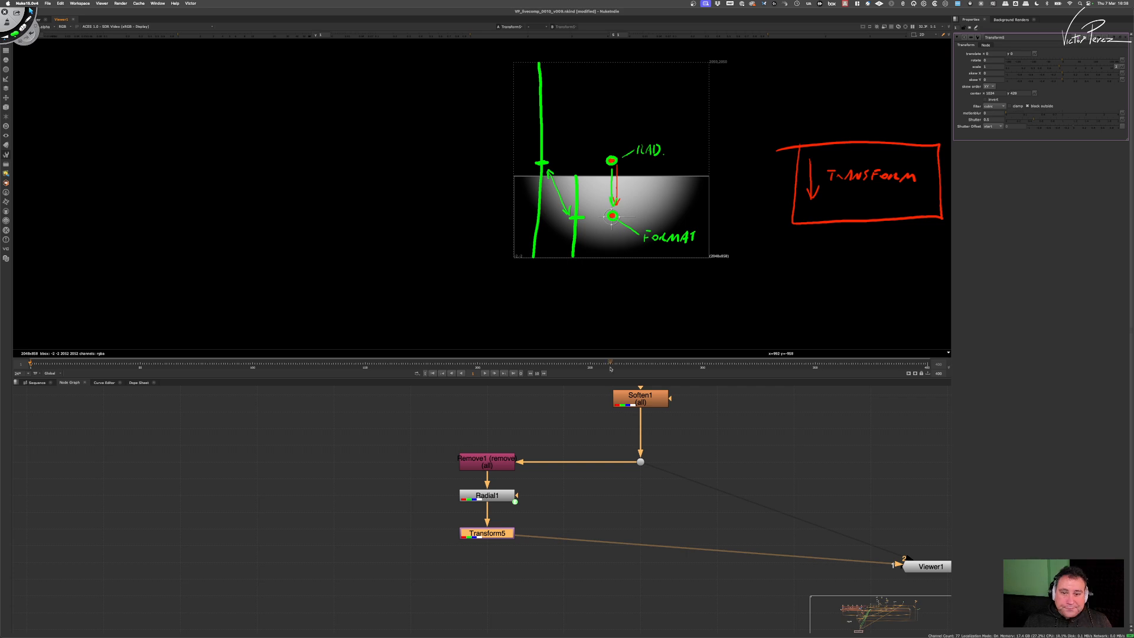
# Step: Open the expression editor for Transform5's translate y, and enlarge its window clear of the annotated image
pyautogui.moveTo(654, 475); pyautogui.dragTo(633, 509, button='middle')
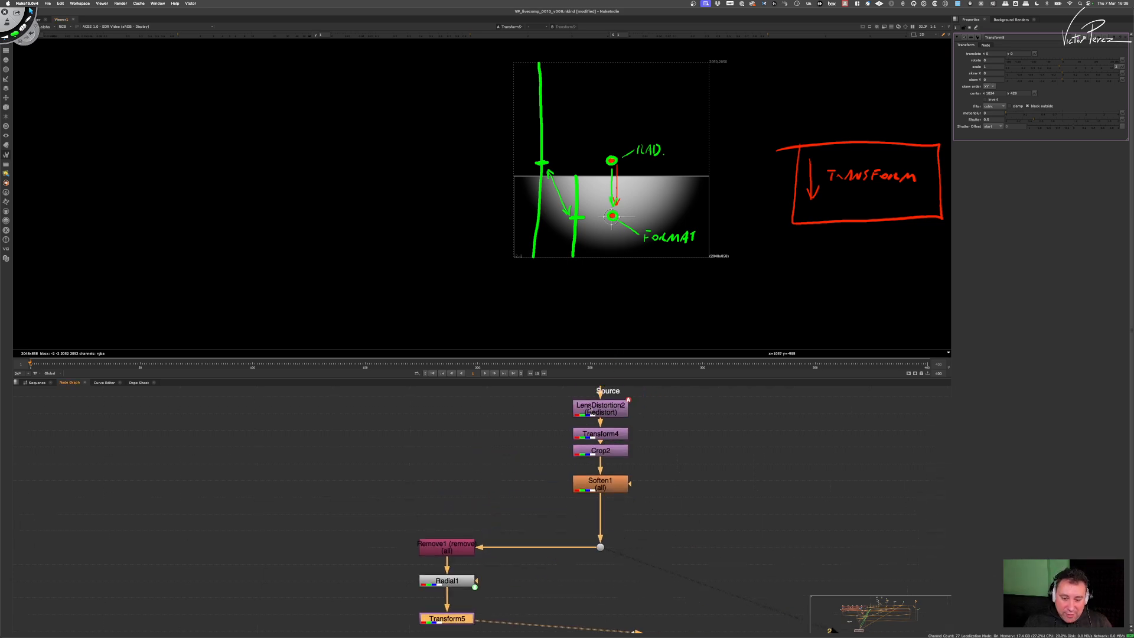
pyautogui.scroll(-3, 489, 499)
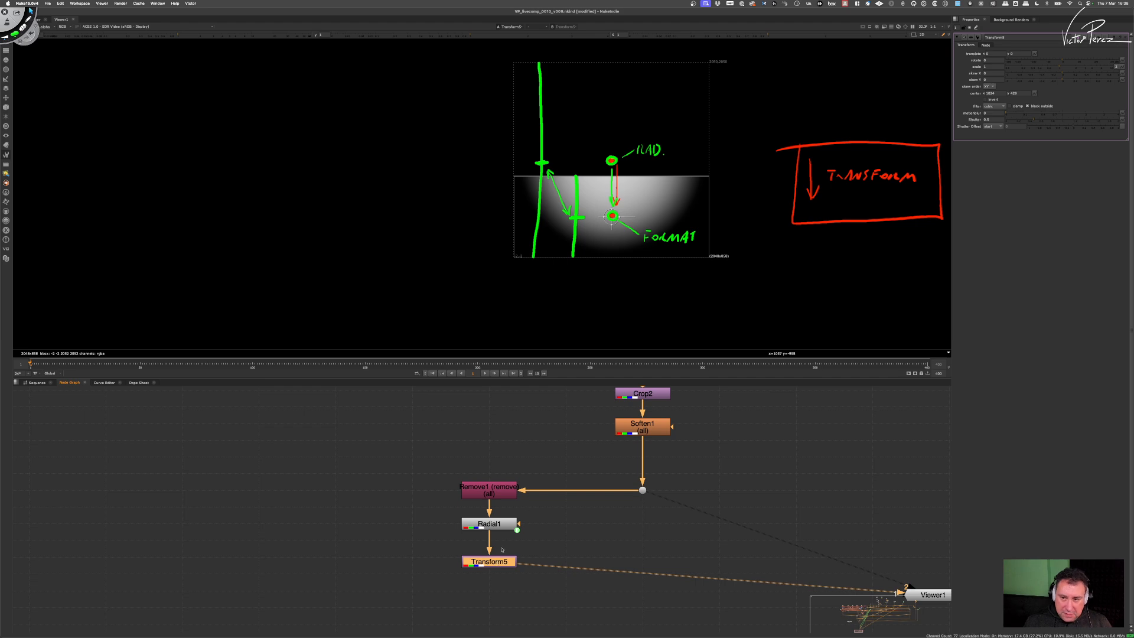
pyautogui.click(1022, 53)
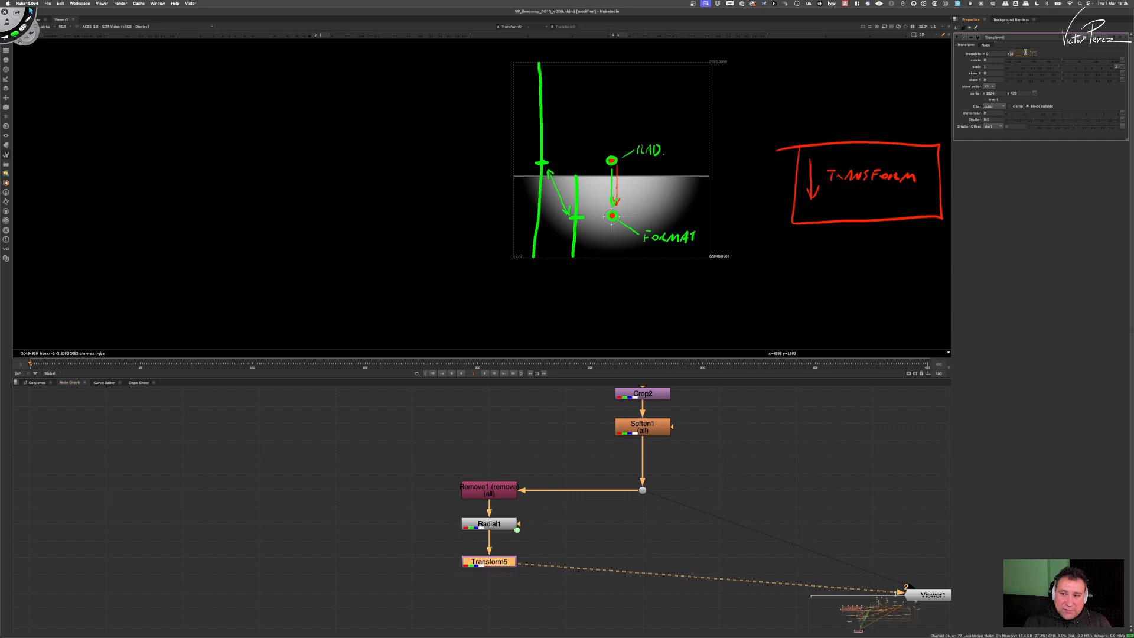
pyautogui.click(1034, 53)
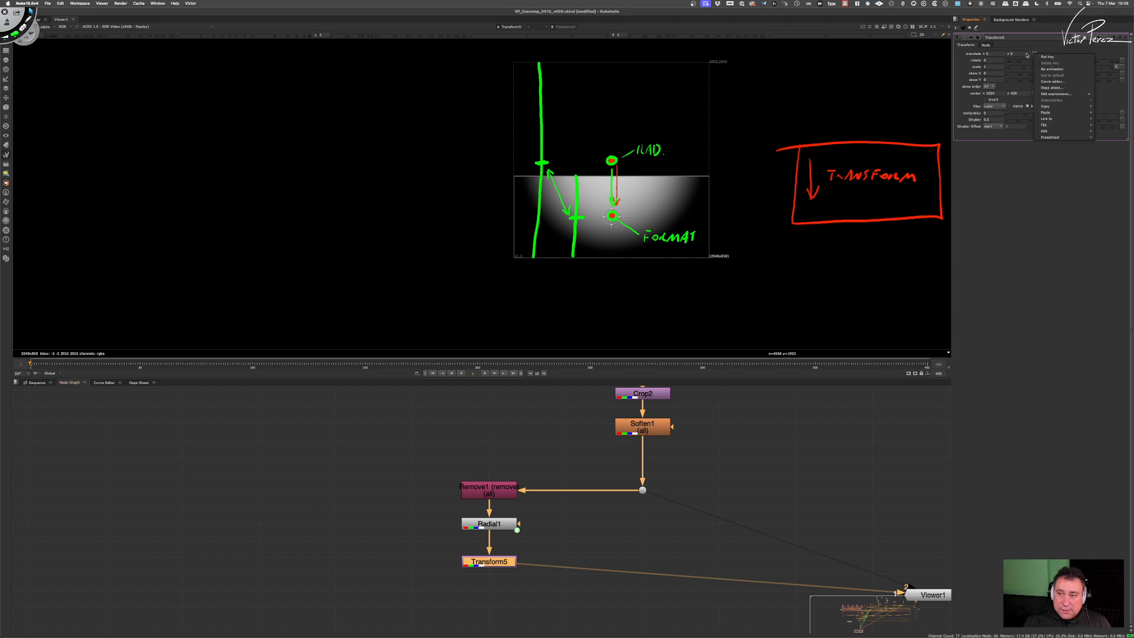
pyautogui.click(1023, 54)
pyautogui.click(1020, 54)
pyautogui.press('=')
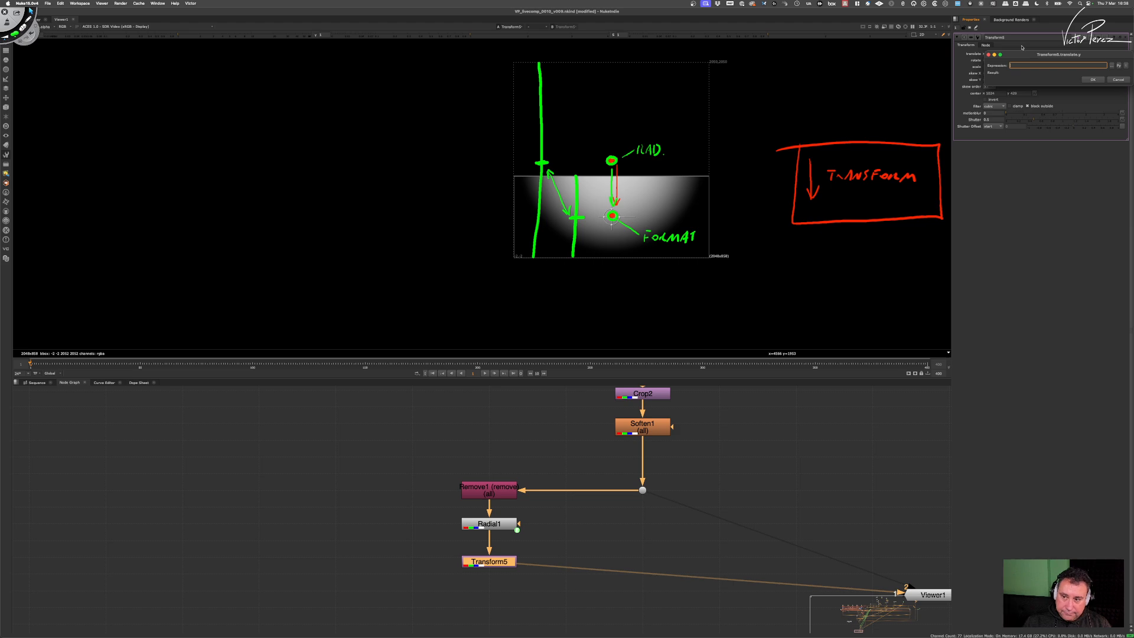
pyautogui.moveTo(1037, 51); pyautogui.dragTo(703, 287)
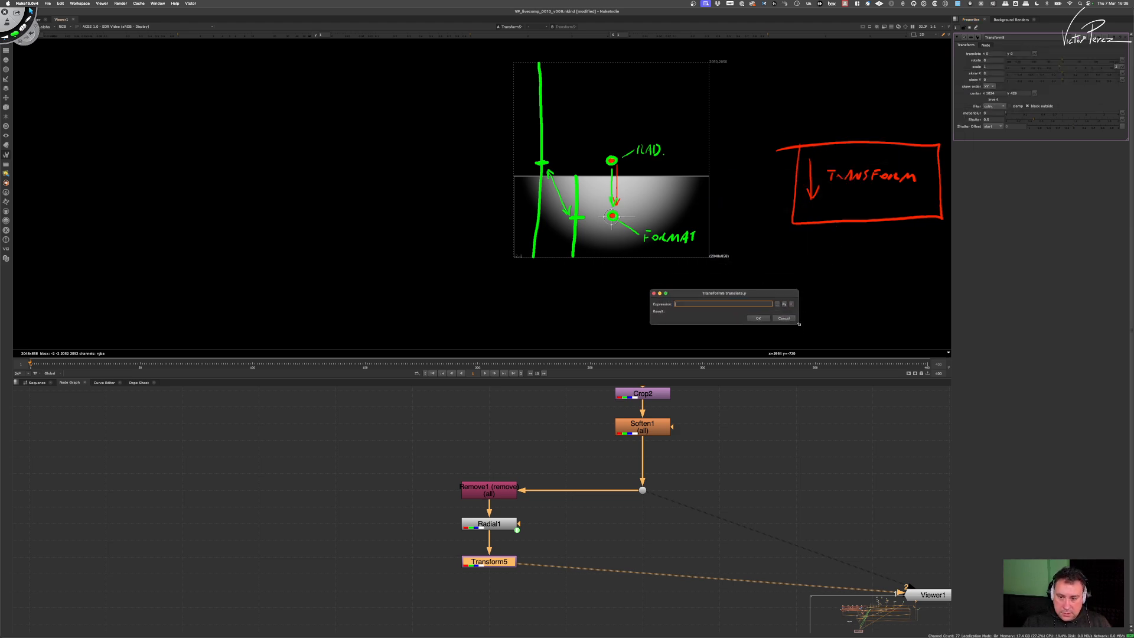
pyautogui.moveTo(799, 325); pyautogui.dragTo(946, 350)
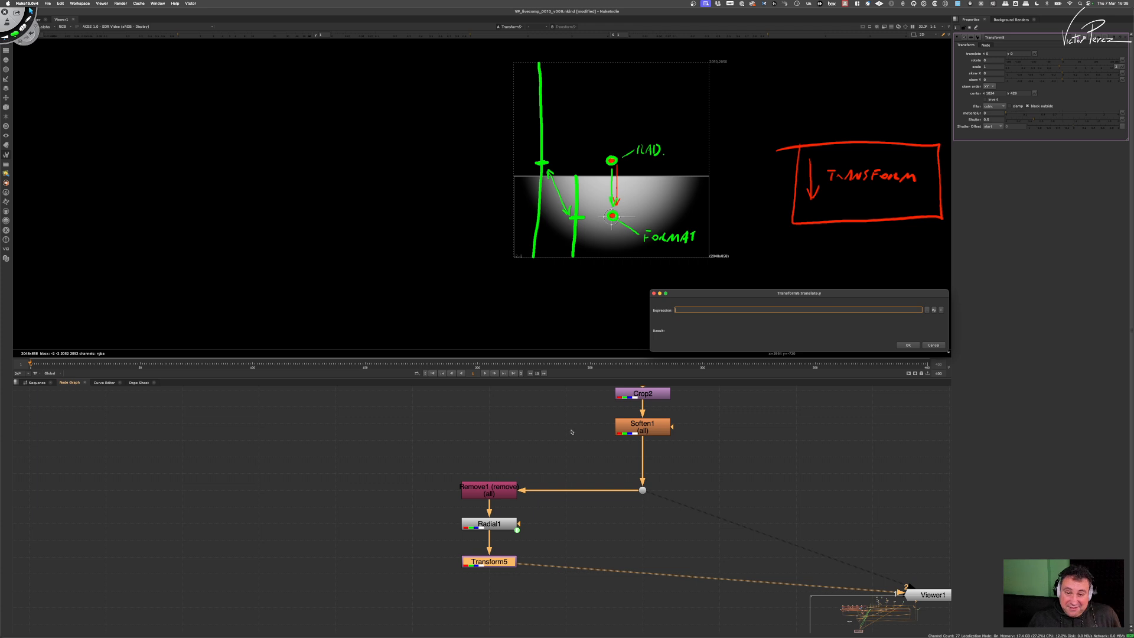
pyautogui.moveTo(698, 295); pyautogui.dragTo(621, 284)
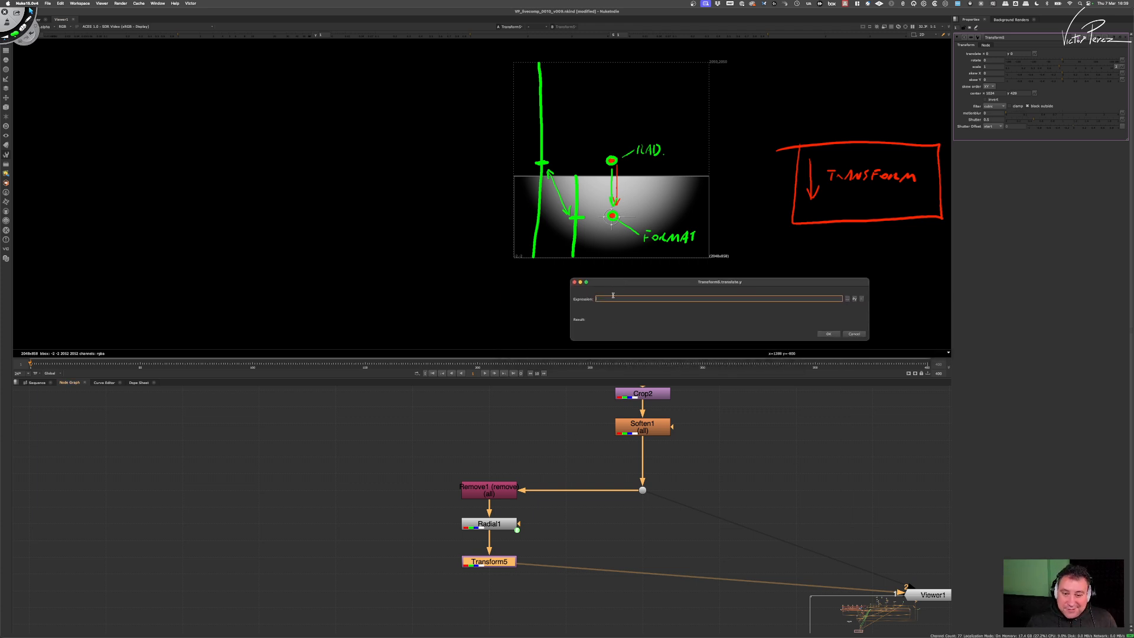
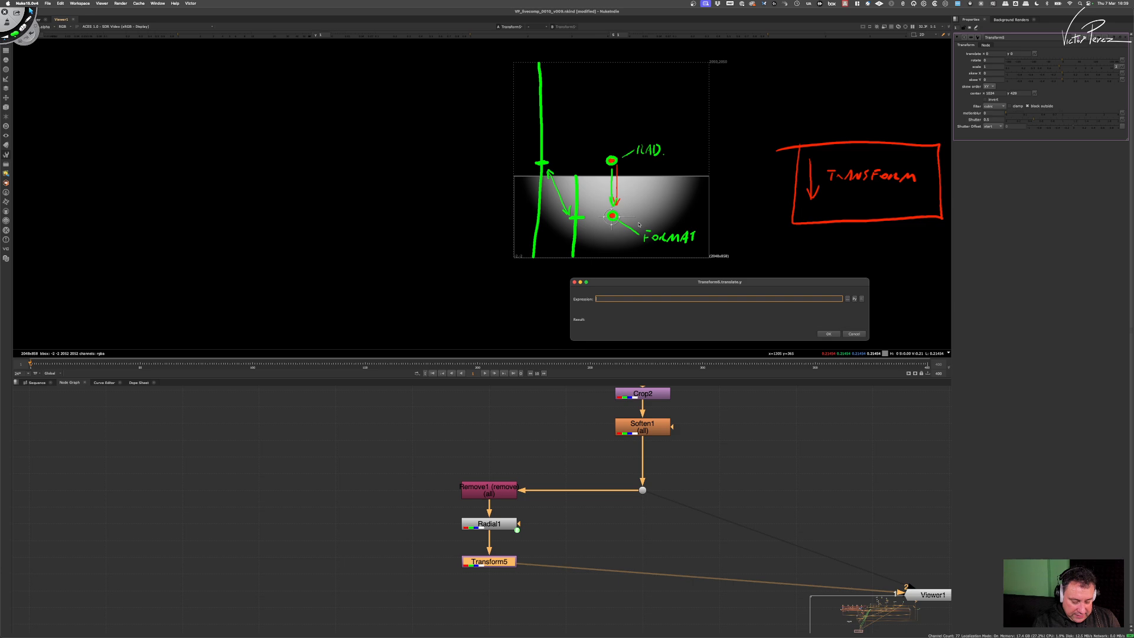
# Step: Enter input.bbox.h as the expression for Transform5's translate y
pyautogui.write('in')
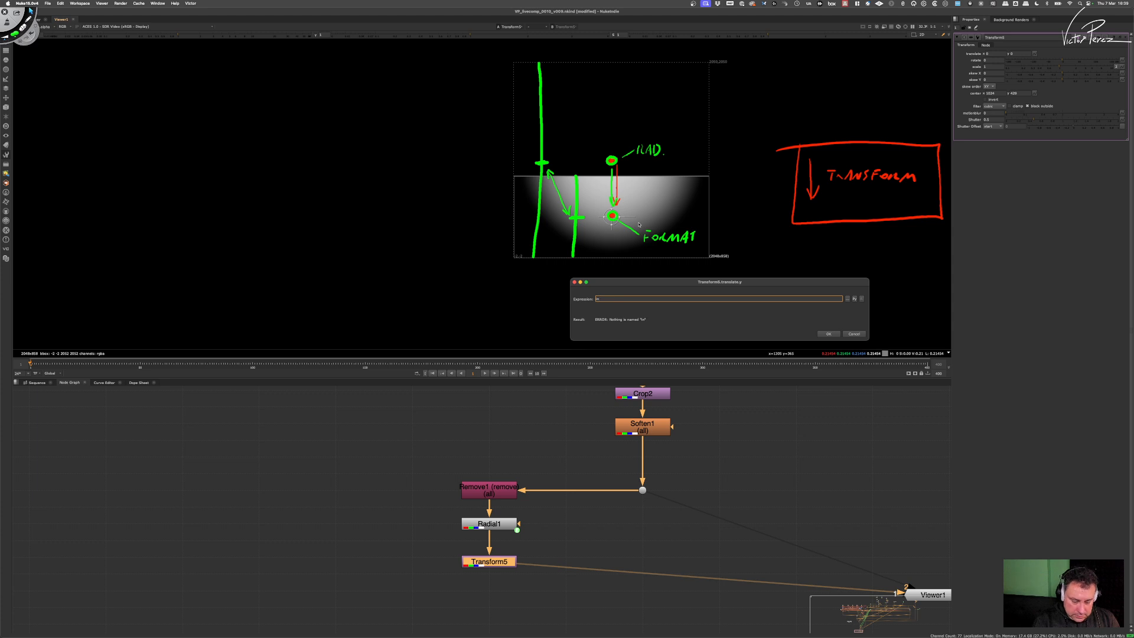
pyautogui.write('puut')
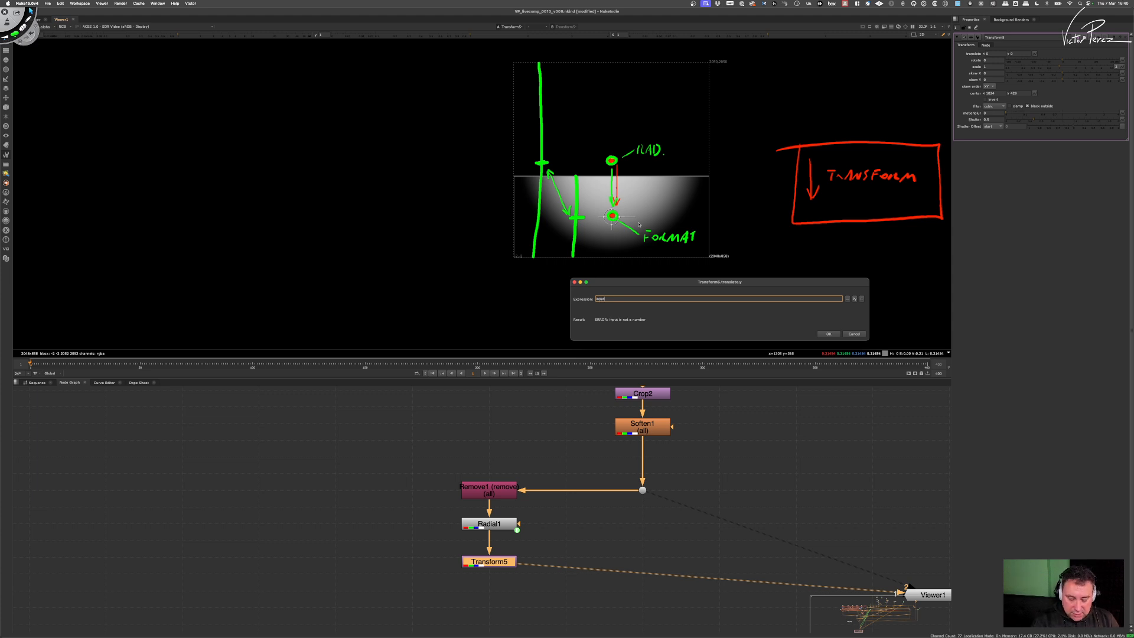
pyautogui.write('.')
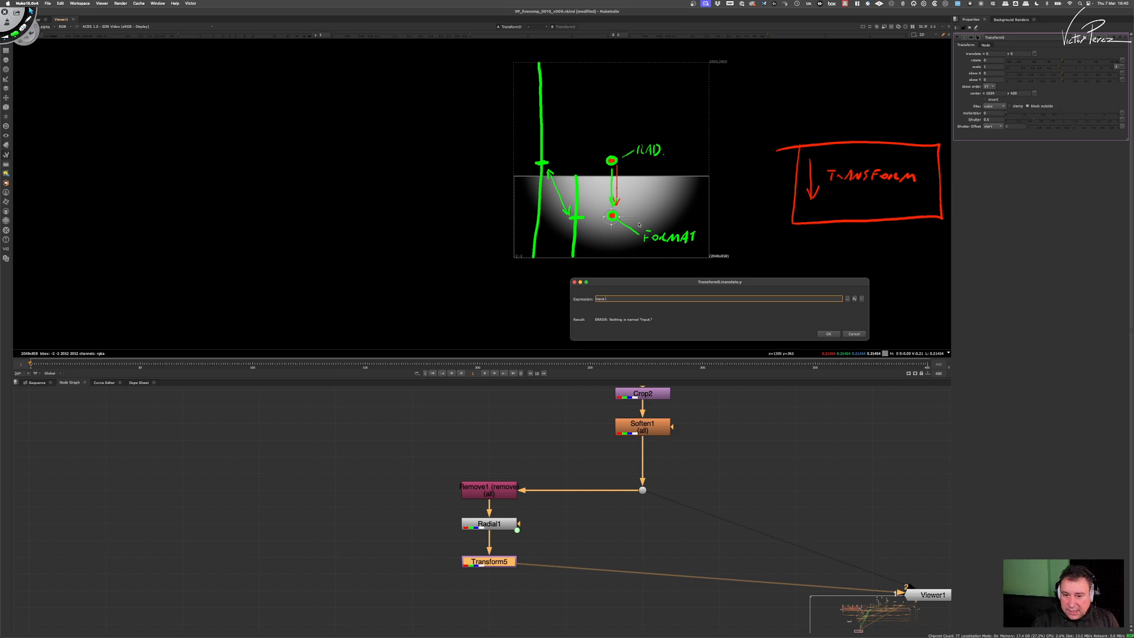
pyautogui.write('bb')
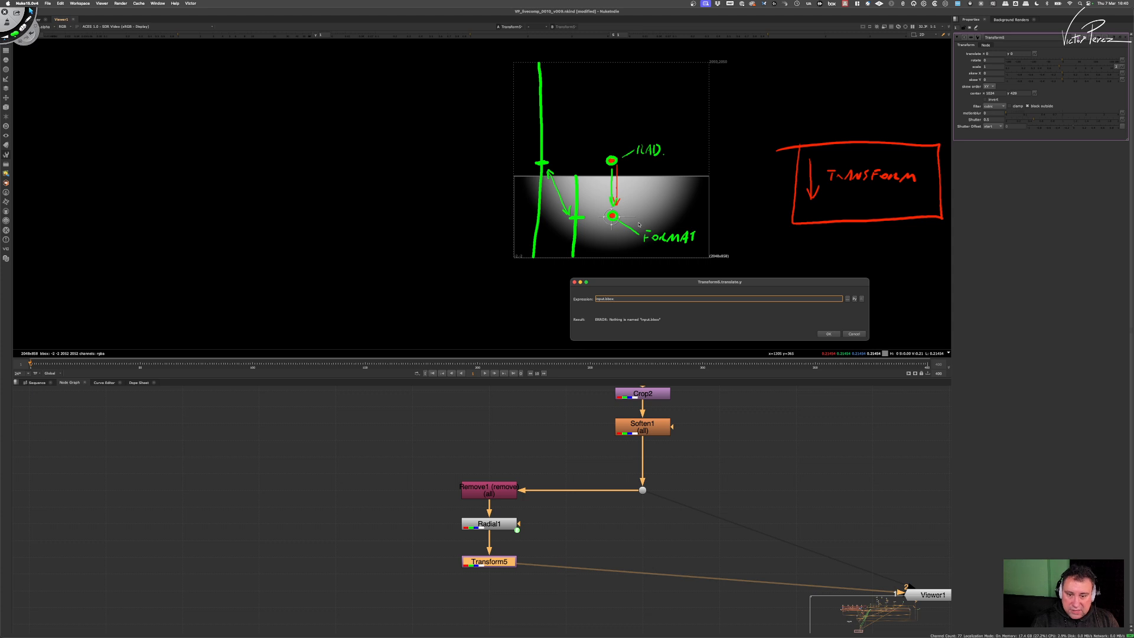
pyautogui.write('ox.')
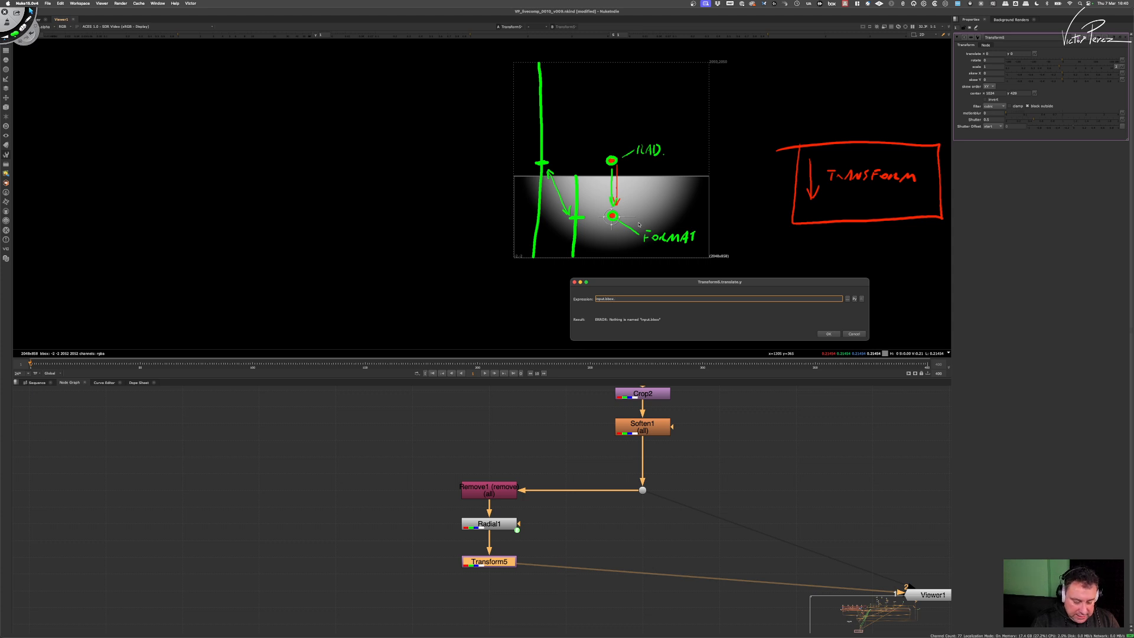
pyautogui.write('h')
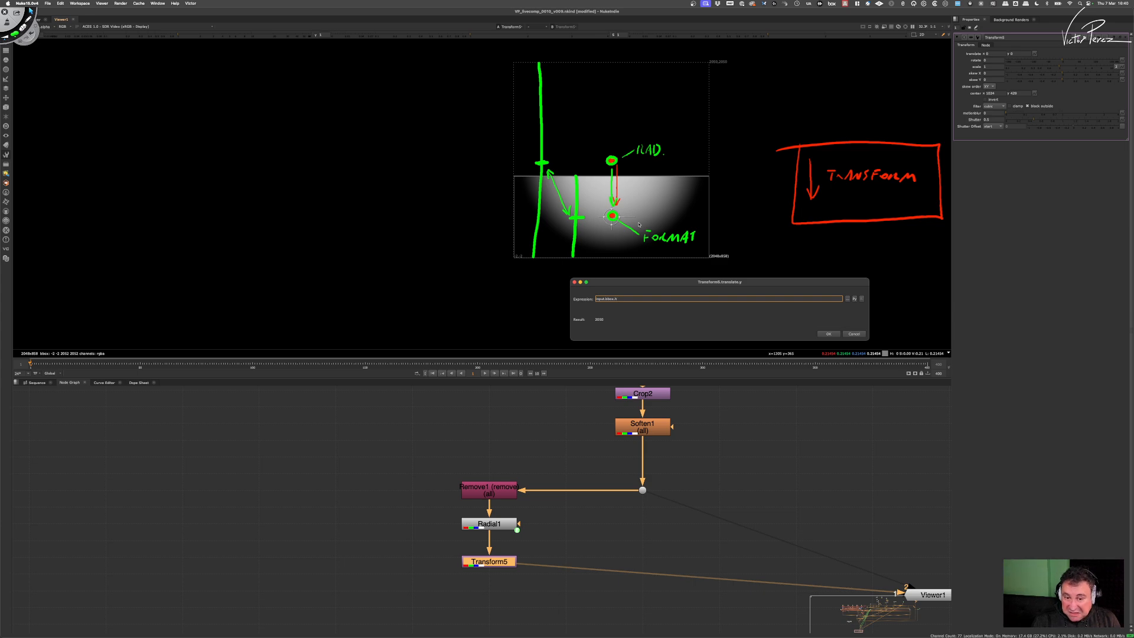
# Step: Replace the bounding box part so the translate y expression is input.format.w/2, and apply it
pyautogui.hotkey('shift', 'Left')
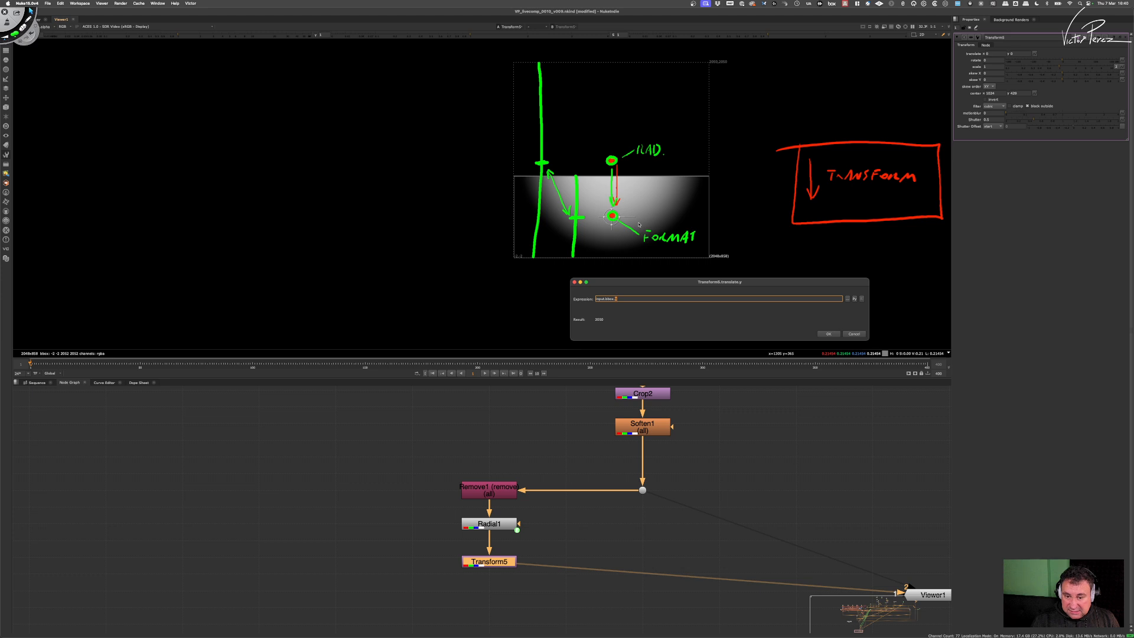
pyautogui.hotkey('shift', 'Left')
pyautogui.hotkey('shift', 'Left')
pyautogui.hotkey('shift', 'Left')
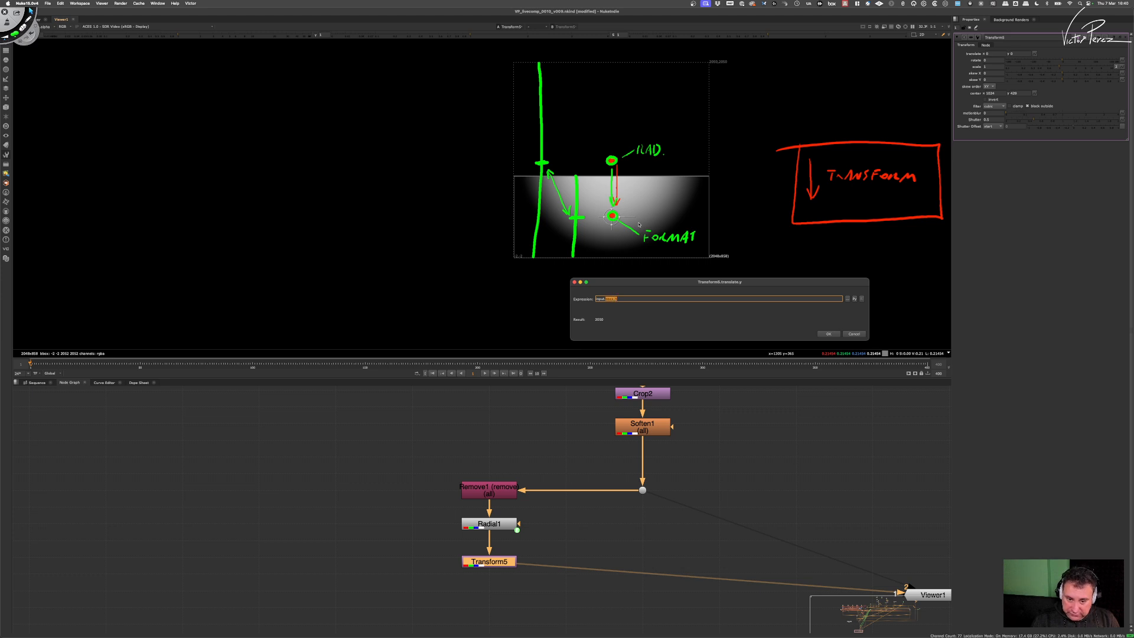
pyautogui.press('BackSpace')
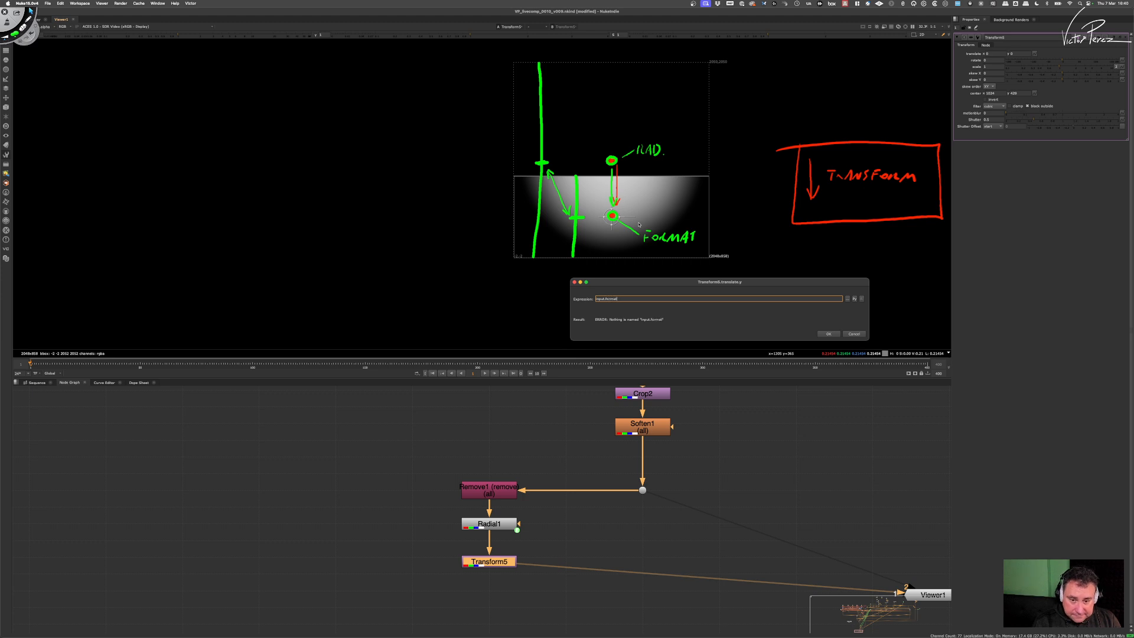
pyautogui.write('format.w')
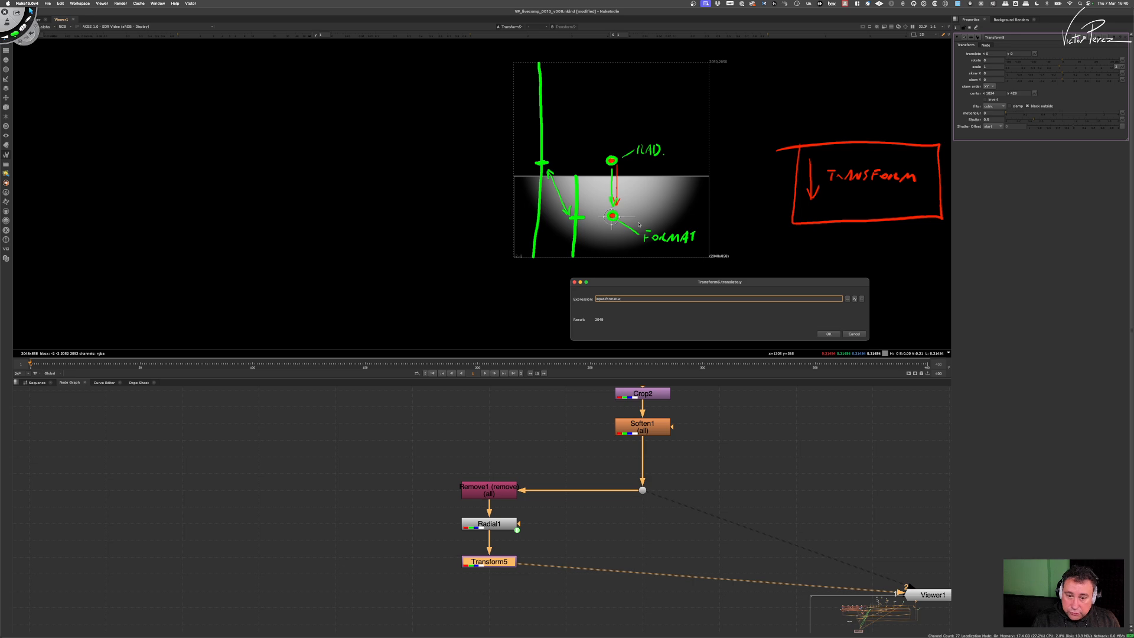
pyautogui.write('/')
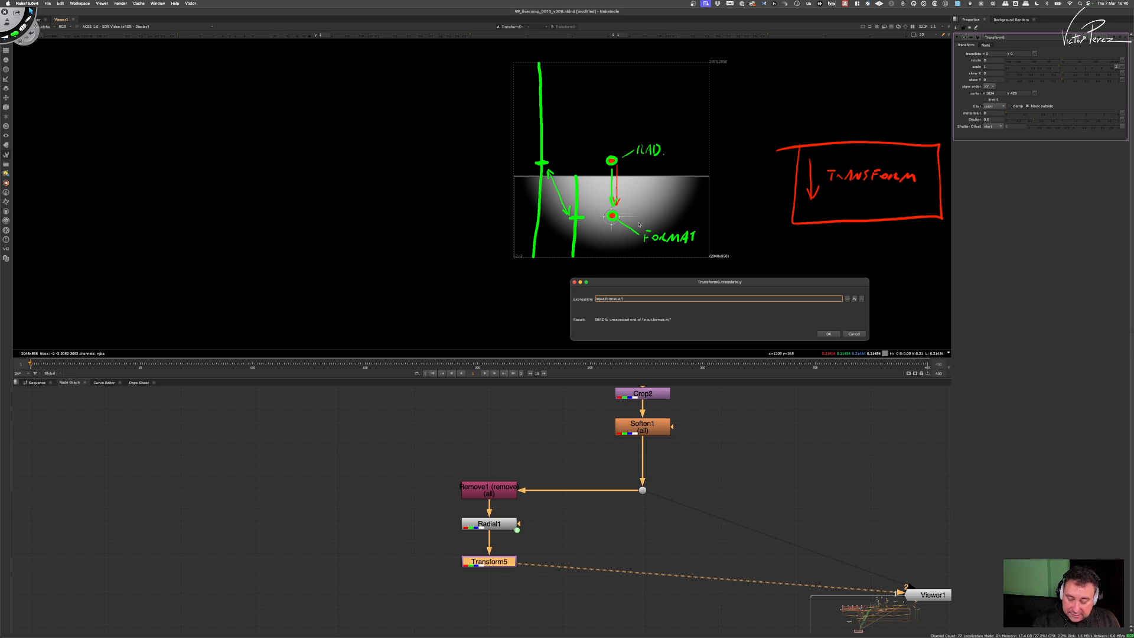
pyautogui.write('2')
pyautogui.press('Return')
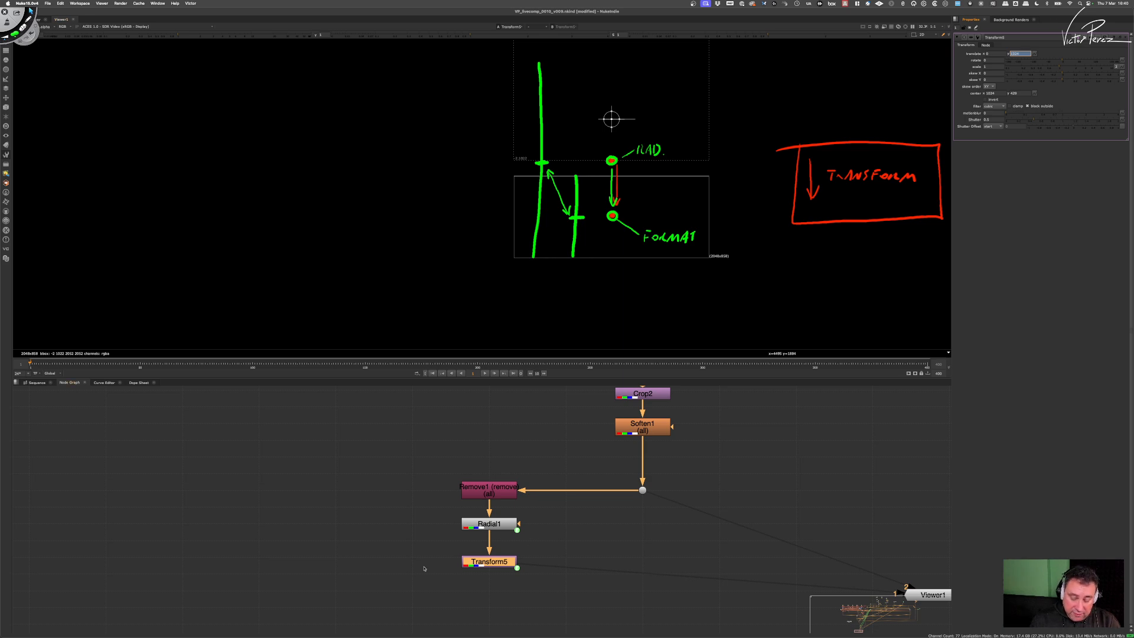
# Step: Reopen the expression editor for Transform5's translate y in an enlarged window, and copy its whole expression
pyautogui.press('=')
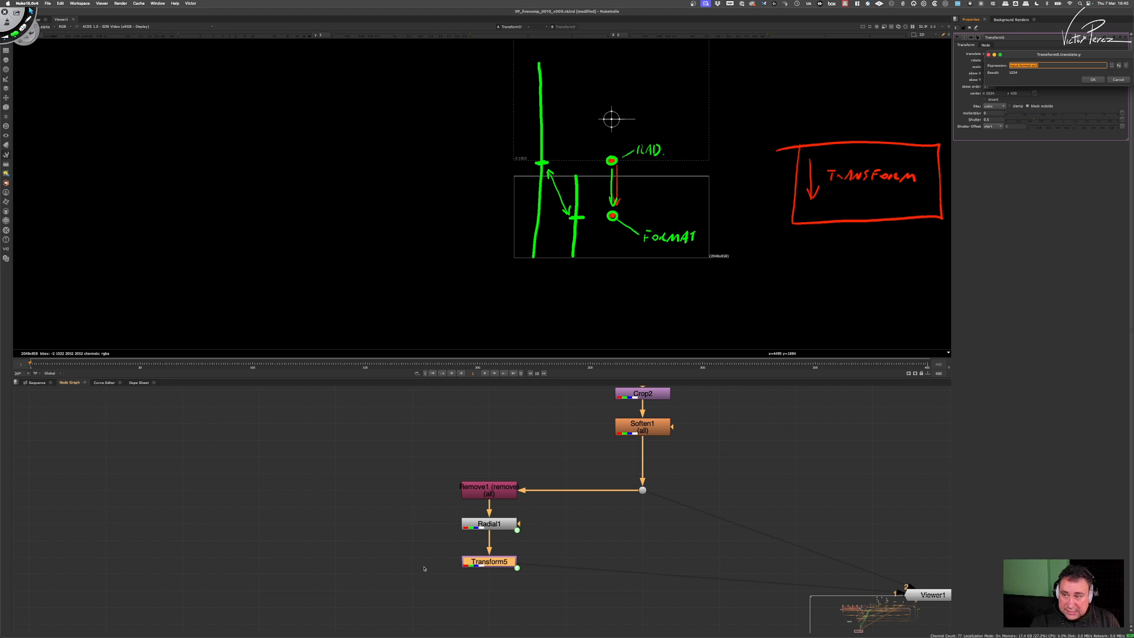
pyautogui.moveTo(1031, 56); pyautogui.dragTo(402, 335)
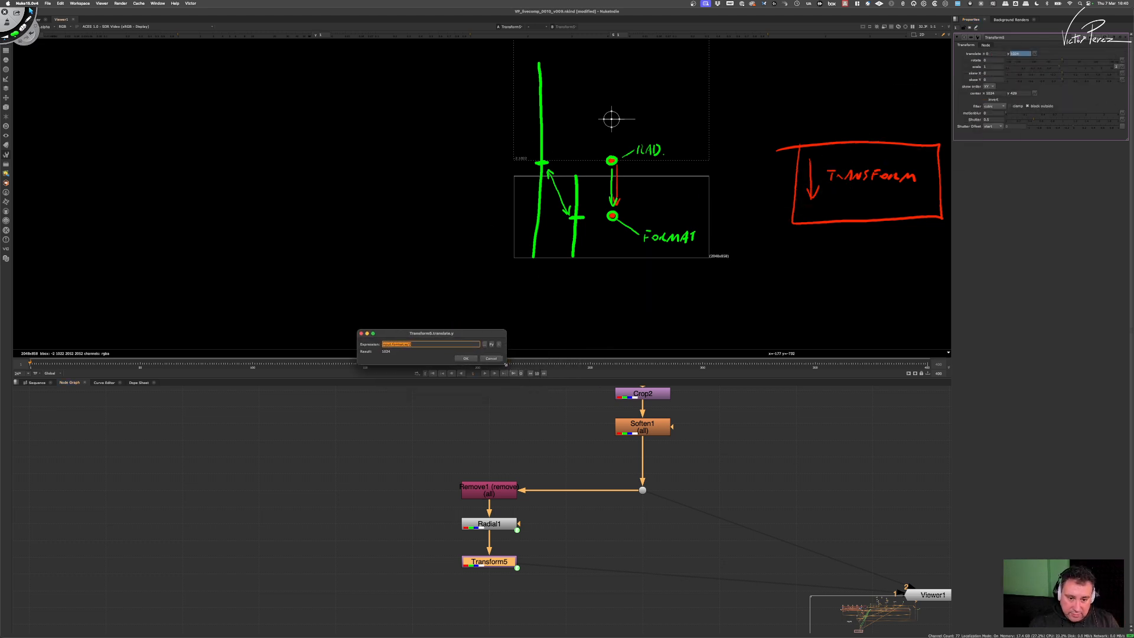
pyautogui.moveTo(505, 364); pyautogui.dragTo(836, 424)
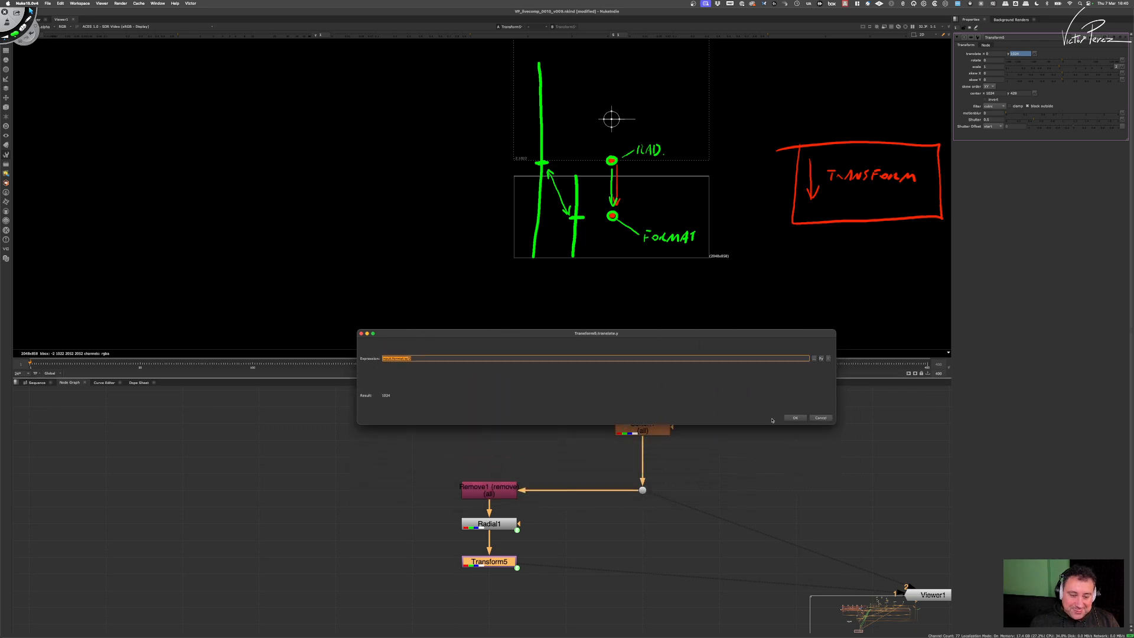
pyautogui.click(416, 358)
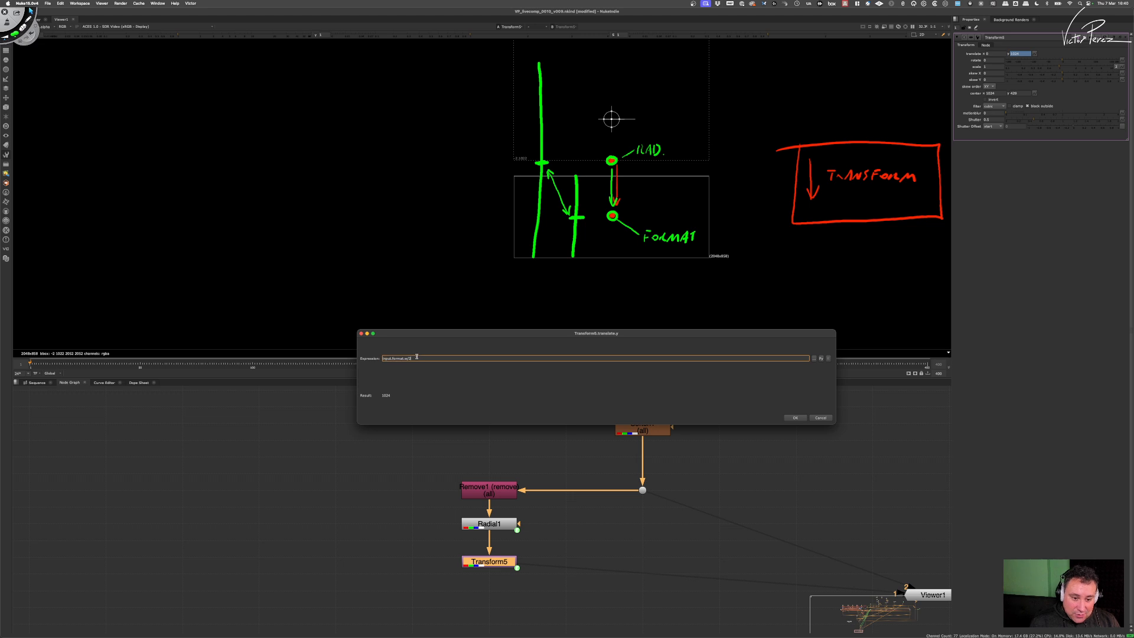
pyautogui.moveTo(423, 358); pyautogui.dragTo(311, 354)
pyautogui.press('super+c')
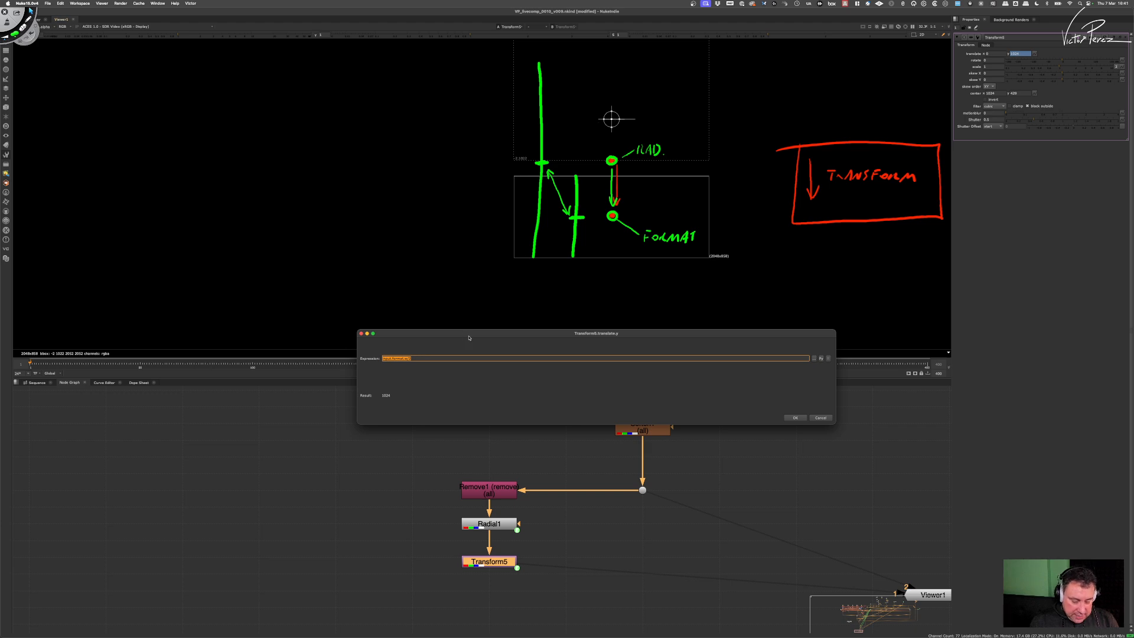
# Step: Extend Transform5's translate y expression to -(input.format.w/2-input.format.h/2), and apply it
pyautogui.click(430, 356)
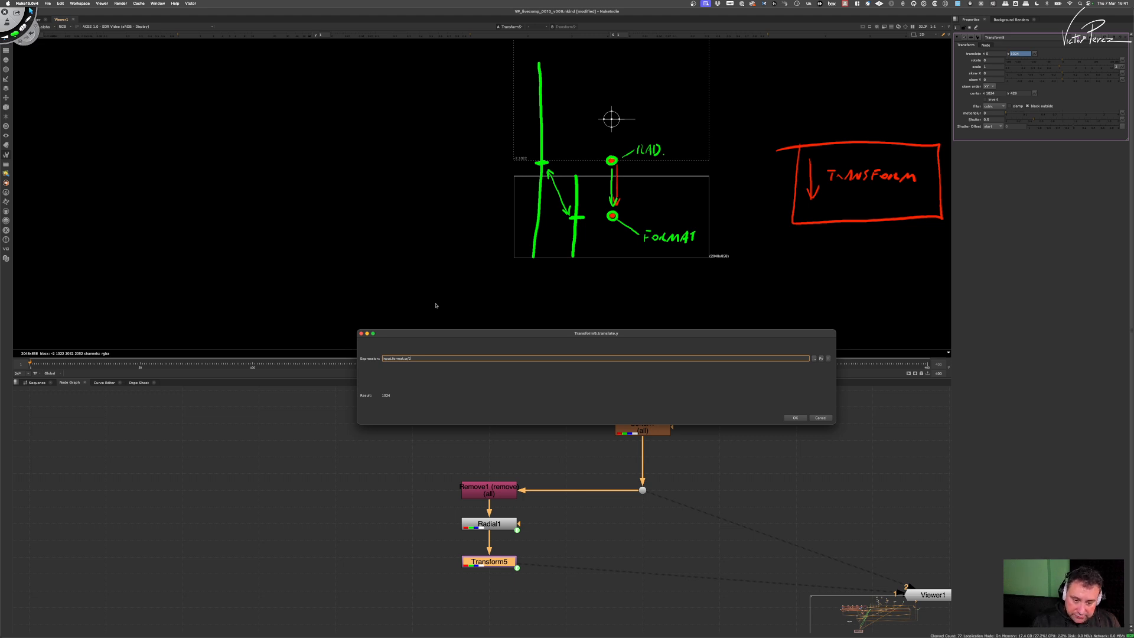
pyautogui.write('-')
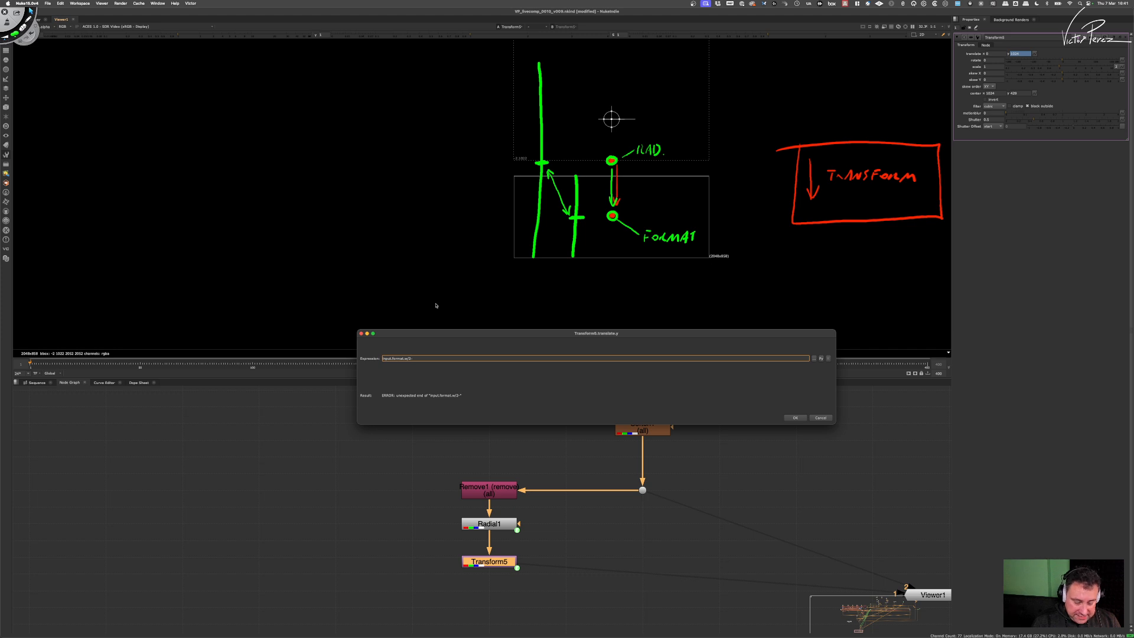
pyautogui.press('super+v')
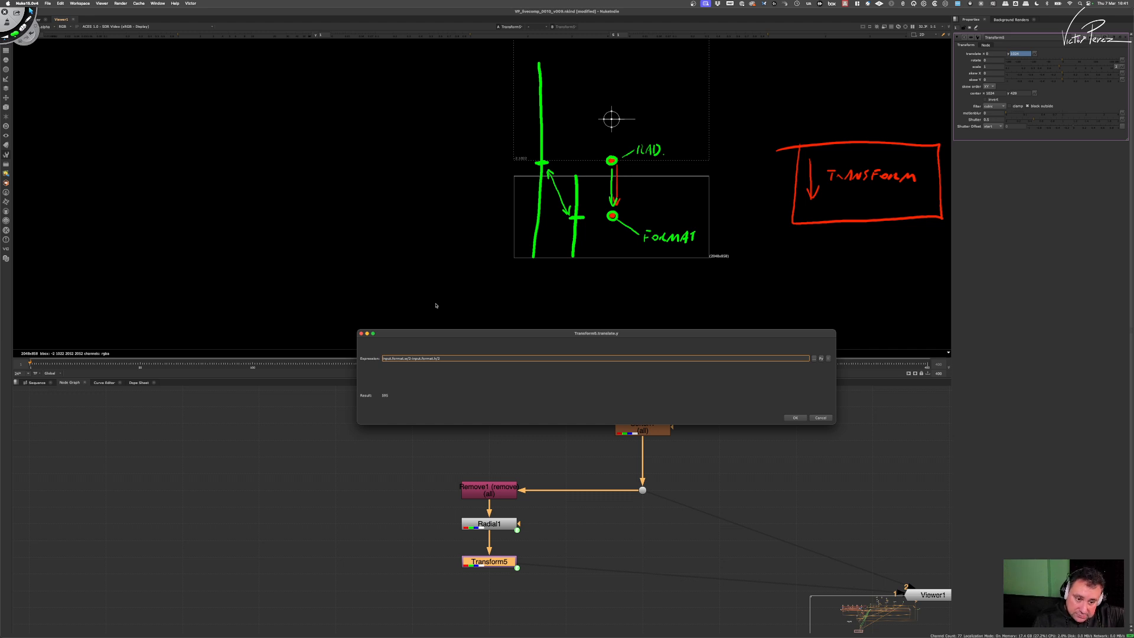
pyautogui.write('-')
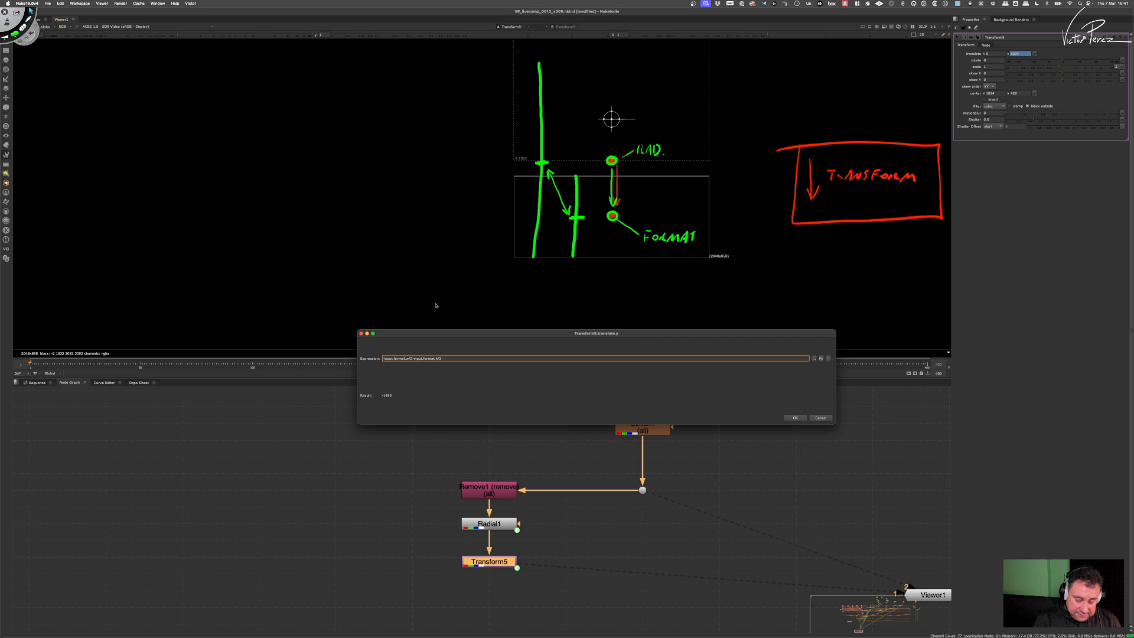
pyautogui.write('(')
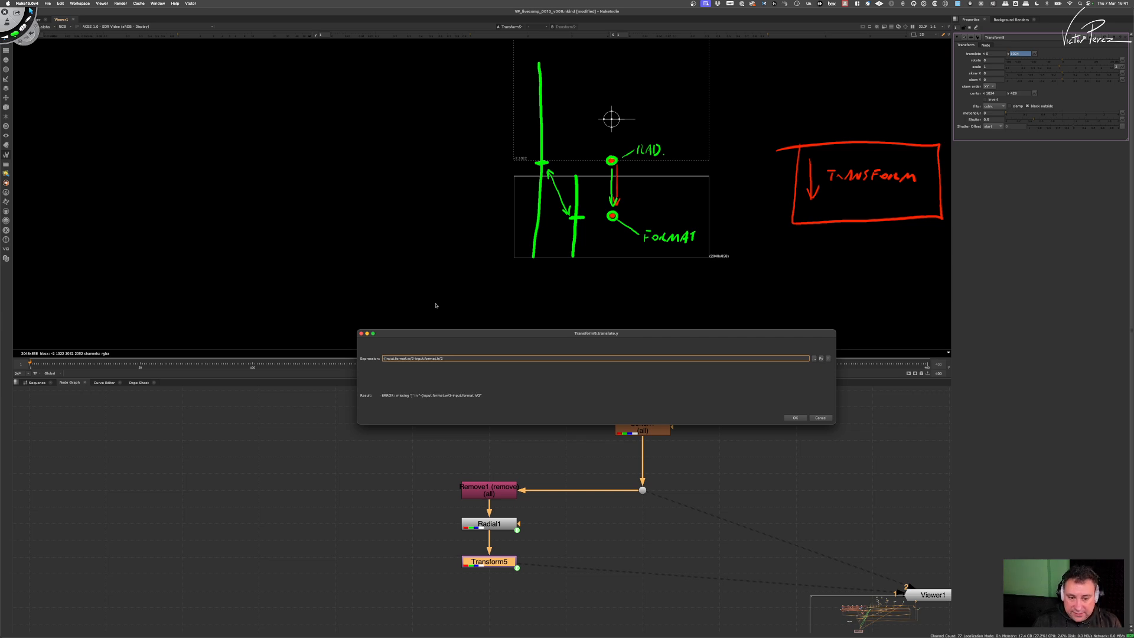
pyautogui.write(')')
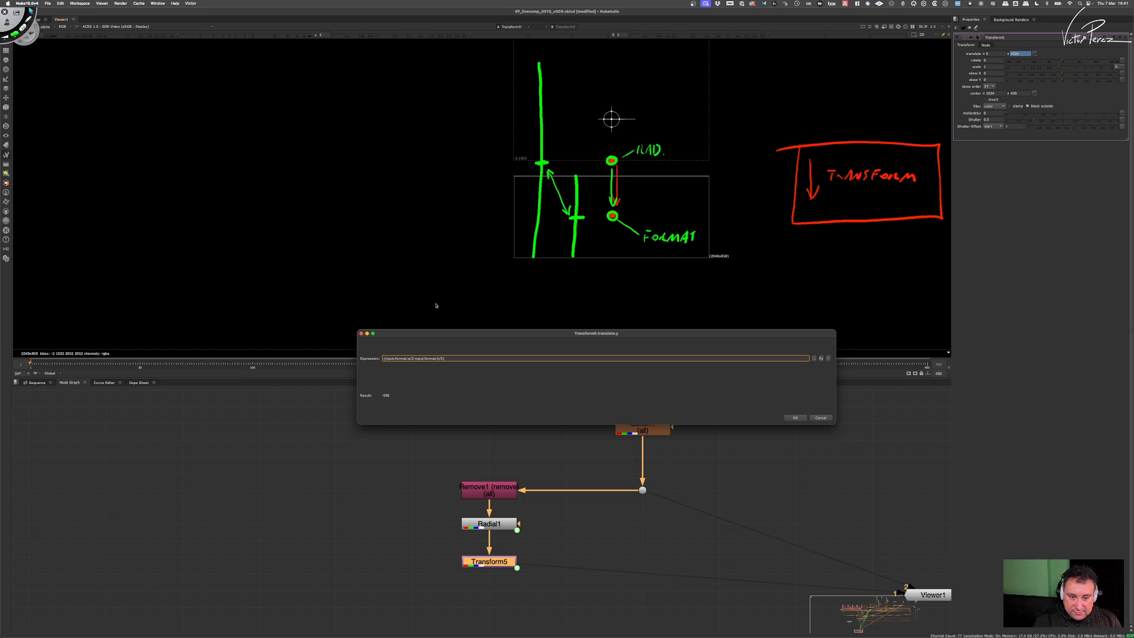
pyautogui.press('Return')
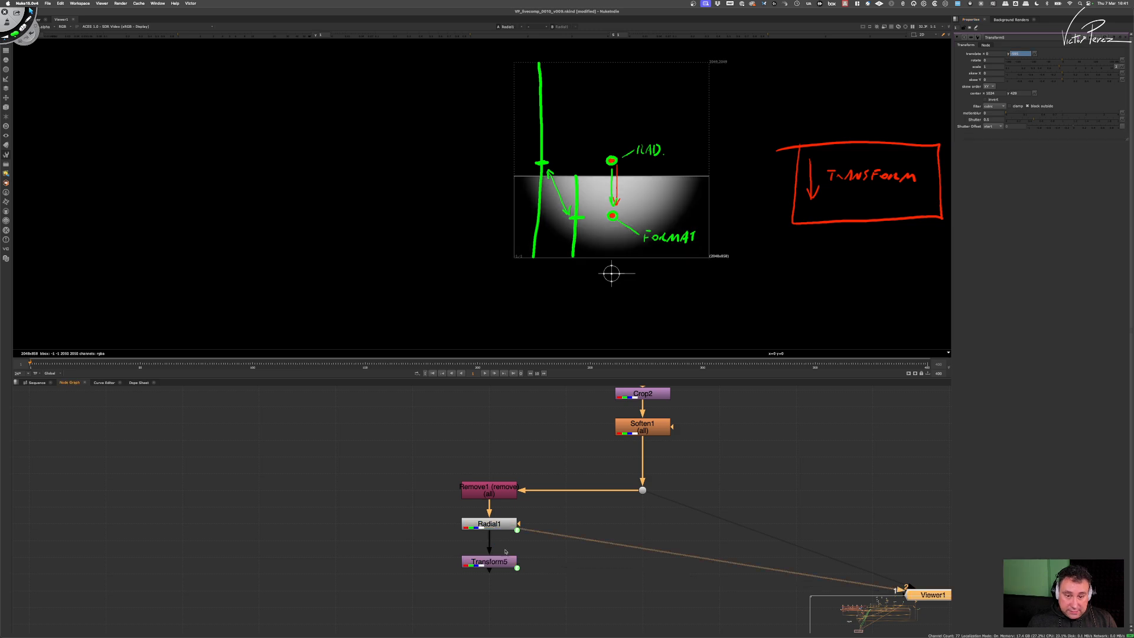
# Step: Open the properties of Radial1 and of Transform5, view Transform5's output, and clear the drawn annotations
pyautogui.doubleClick(498, 525)
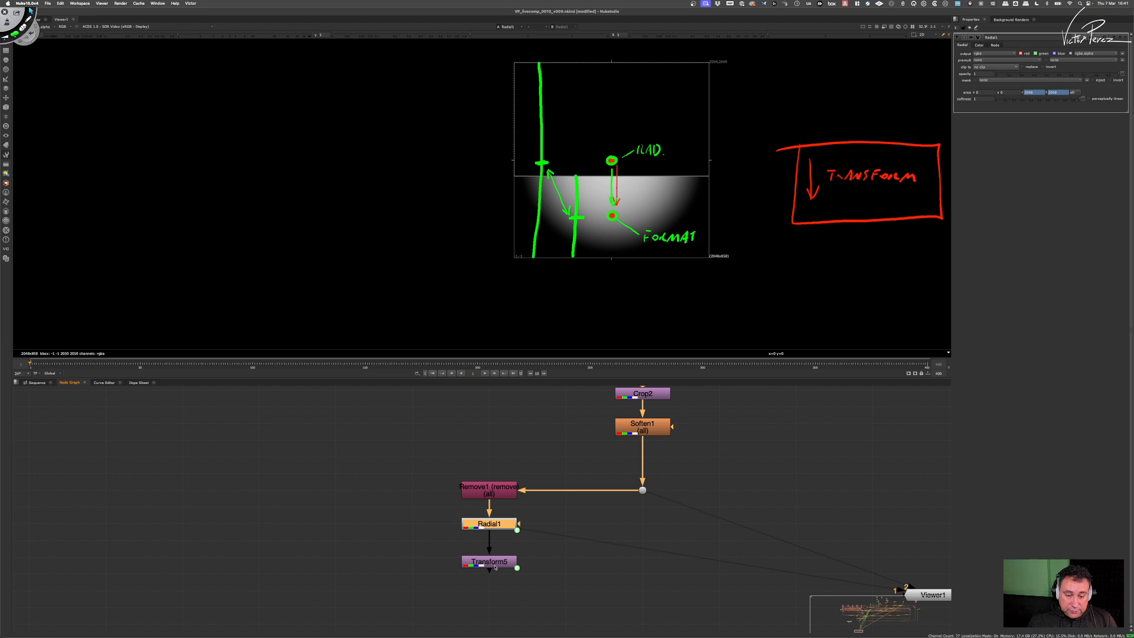
pyautogui.doubleClick(495, 566)
pyautogui.press('1')
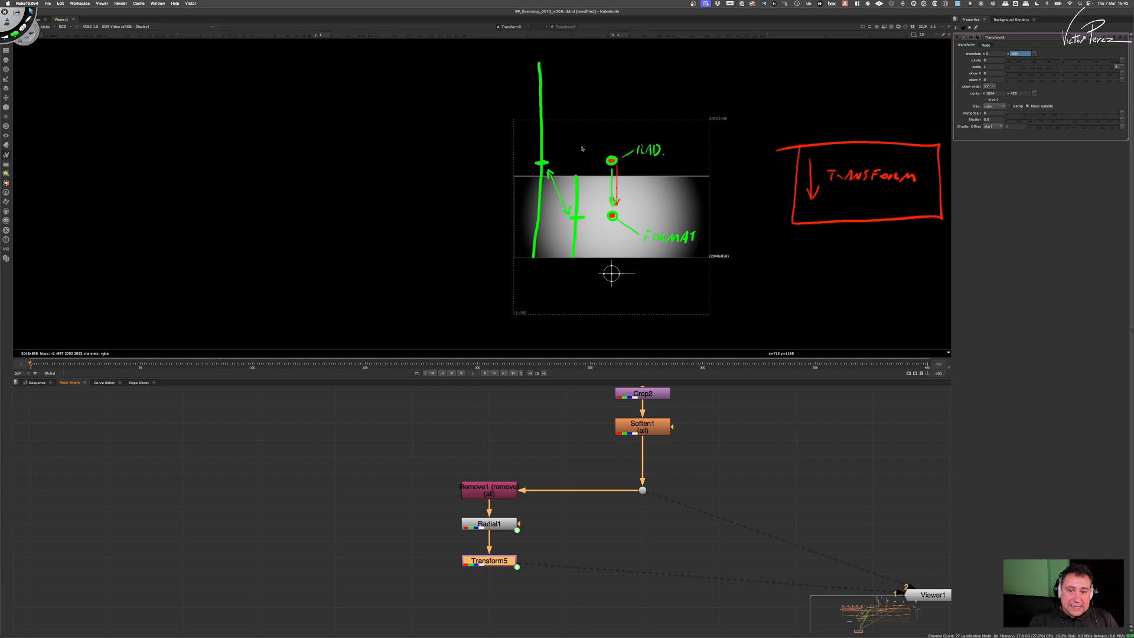
pyautogui.press('Escape')
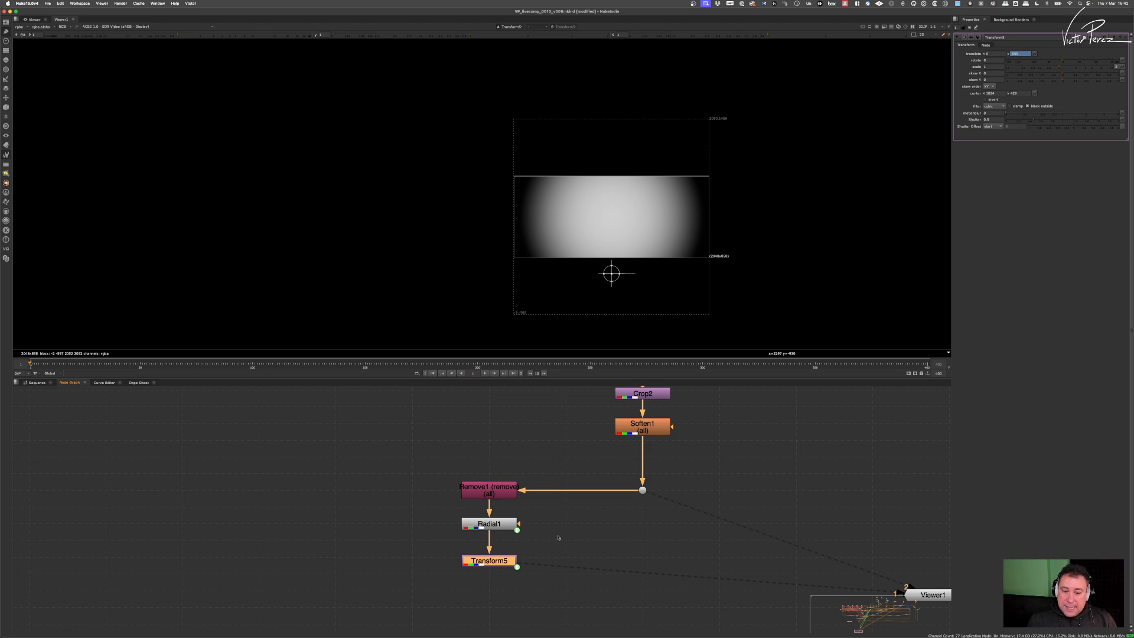
# Step: Alternate the viewer between Radial1 and Transform5 to compare the gradient before and after the vertical shift
pyautogui.hscroll(-3, 558, 538)
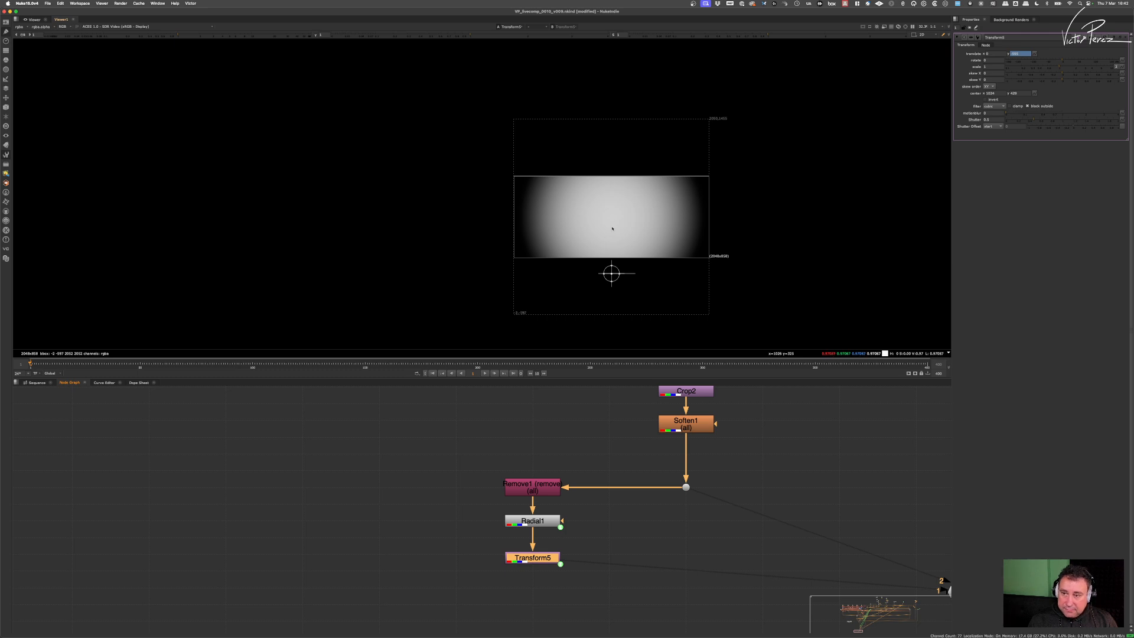
pyautogui.click(512, 566)
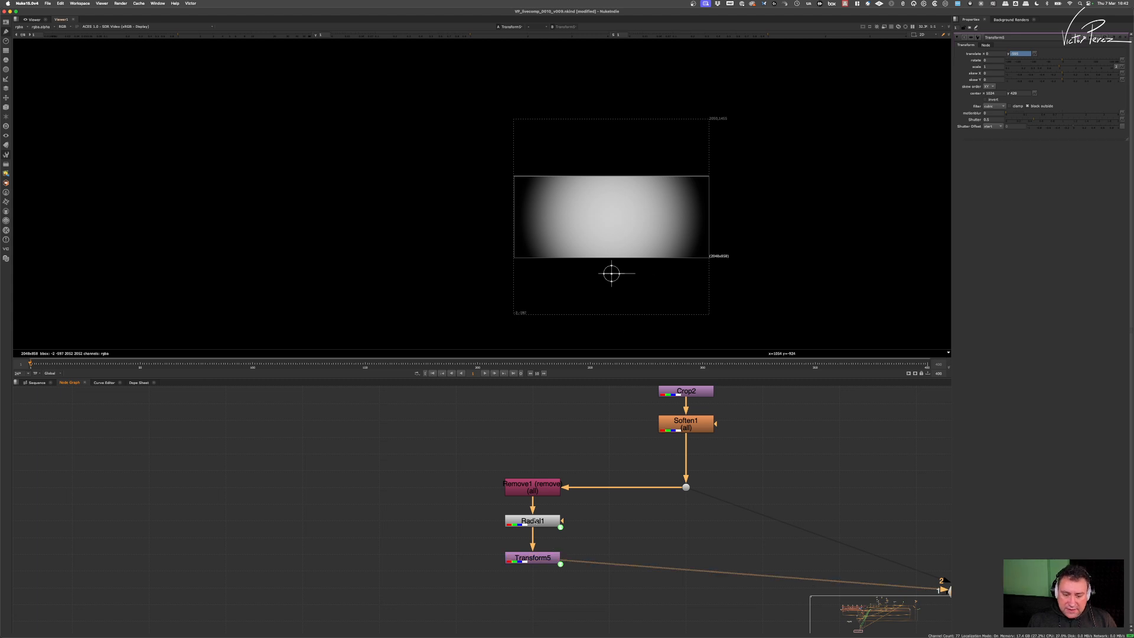
pyautogui.moveTo(570, 560); pyautogui.dragTo(537, 522)
pyautogui.click(539, 562)
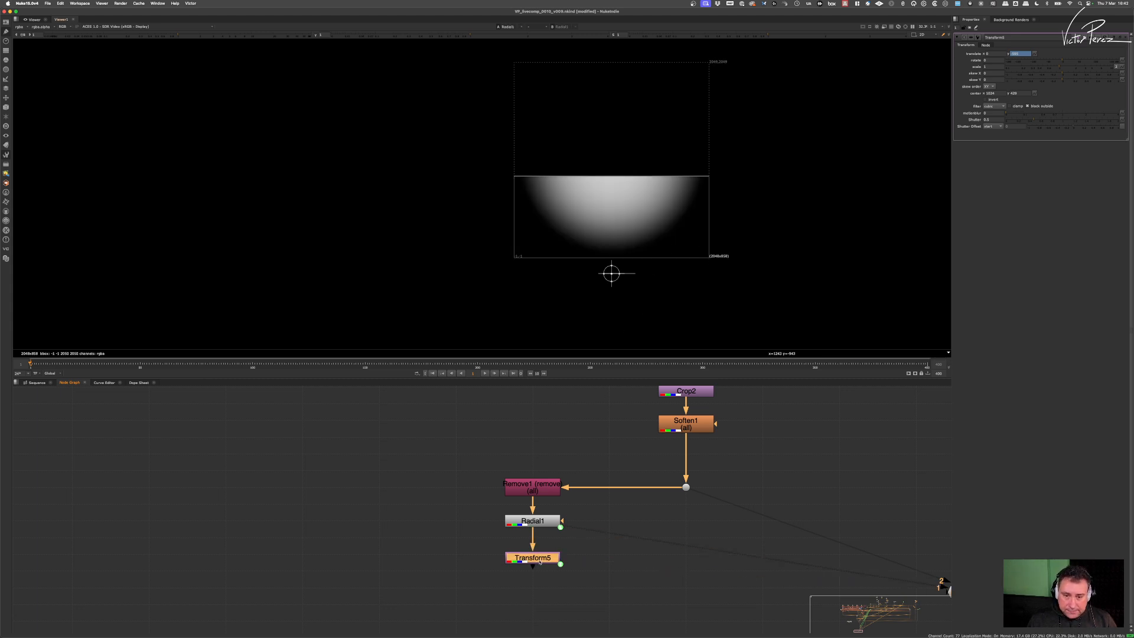
pyautogui.press('1')
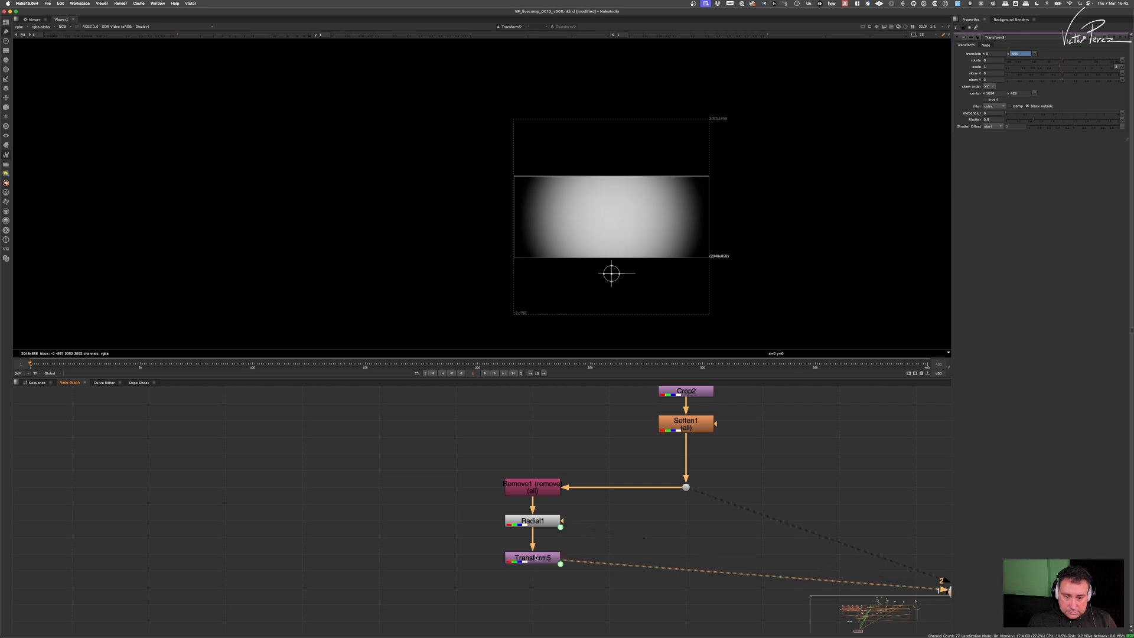
pyautogui.click(536, 558)
pyautogui.click(538, 521)
pyautogui.press('1')
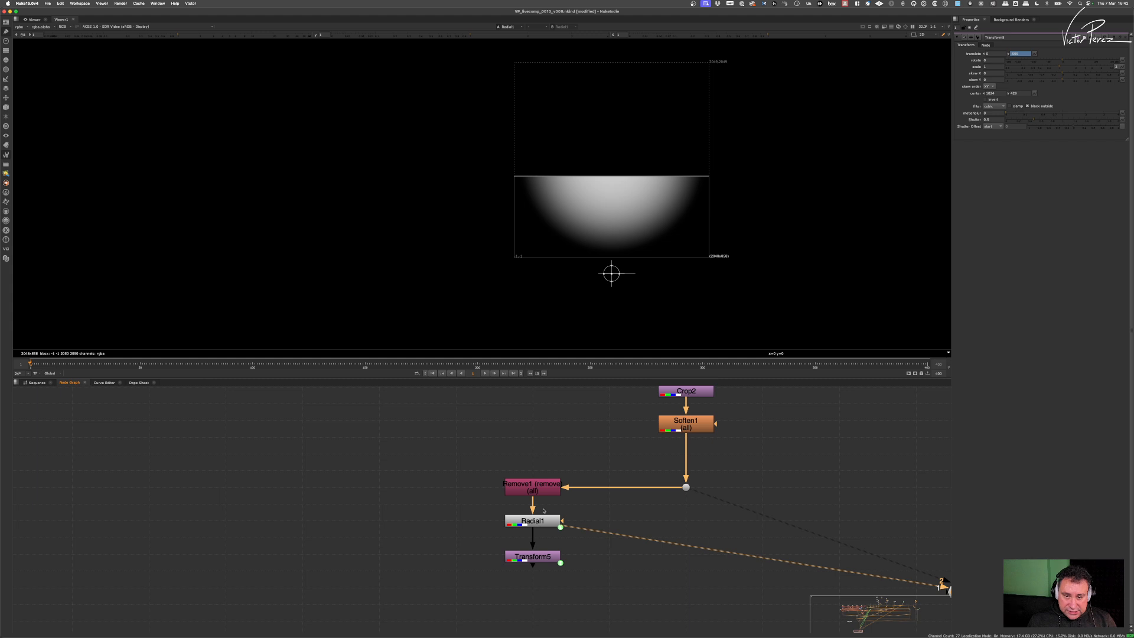
# Step: Set Transform5's center y to the expression input.format.w/2, and view the node's output
pyautogui.click(548, 556)
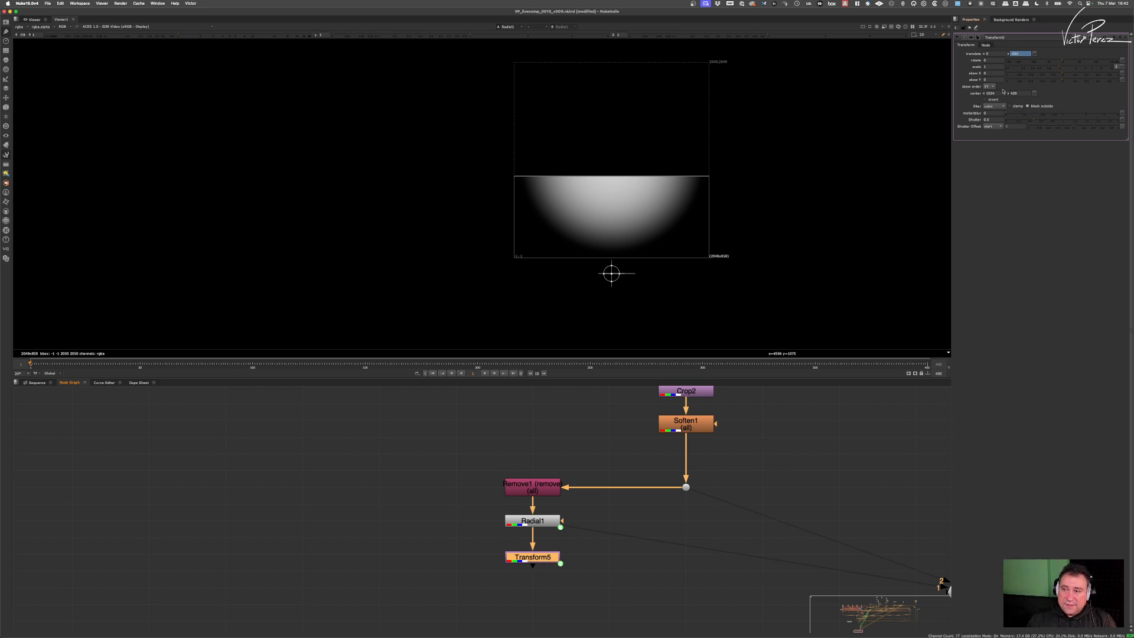
pyautogui.click(1003, 92)
pyautogui.press('Up')
pyautogui.press('Down')
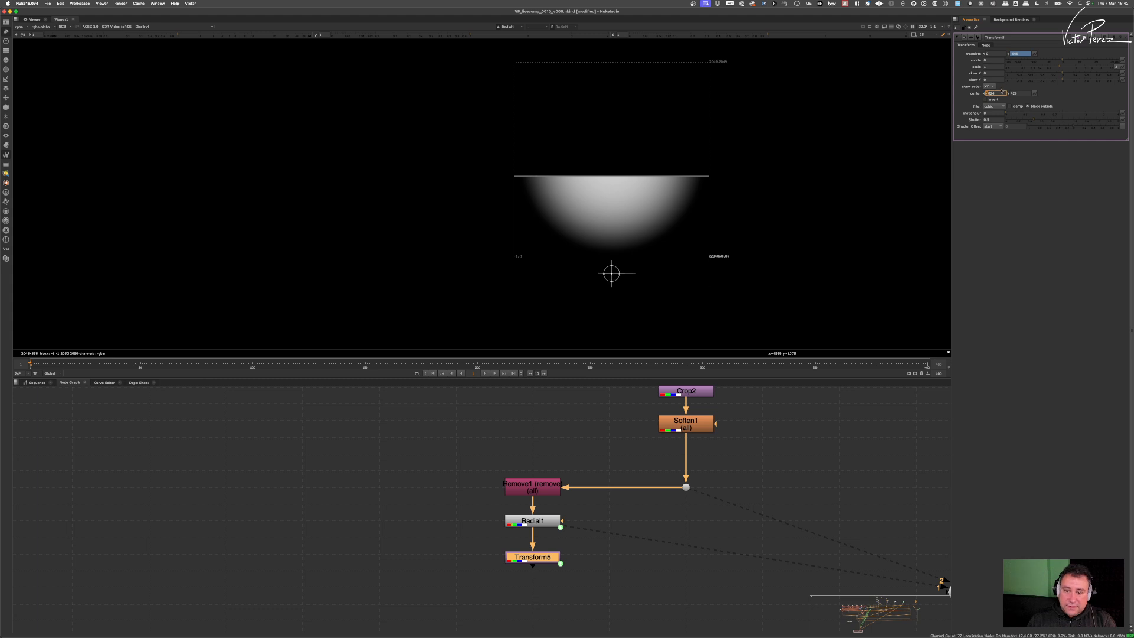
pyautogui.click(1020, 93)
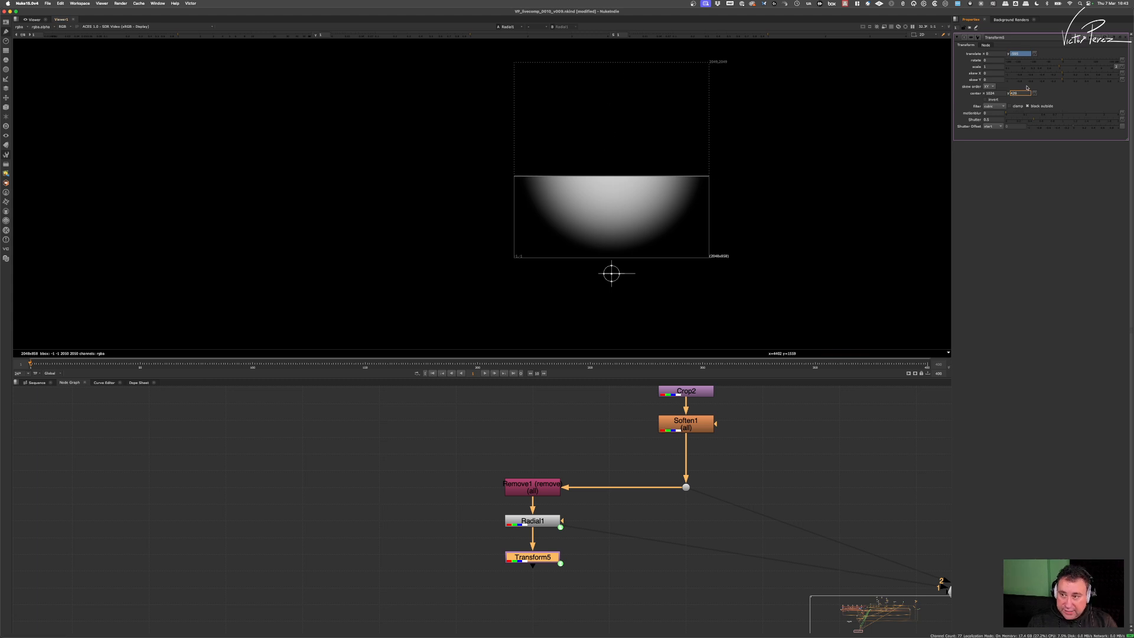
pyautogui.press('=')
pyautogui.moveTo(1022, 95); pyautogui.dragTo(758, 251)
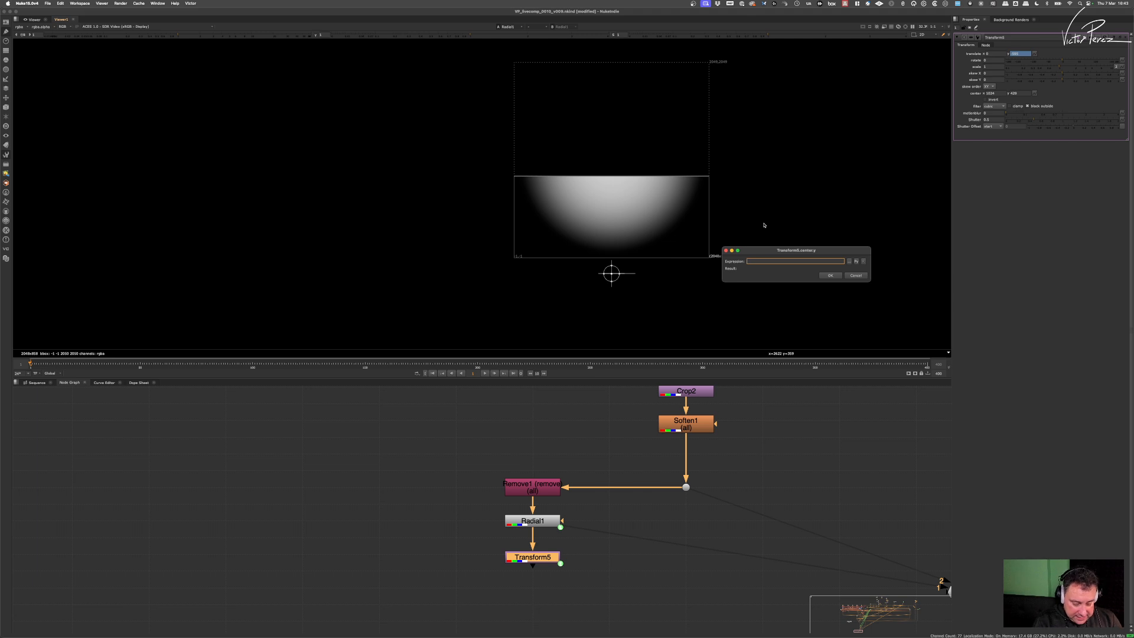
pyautogui.write('input.format.')
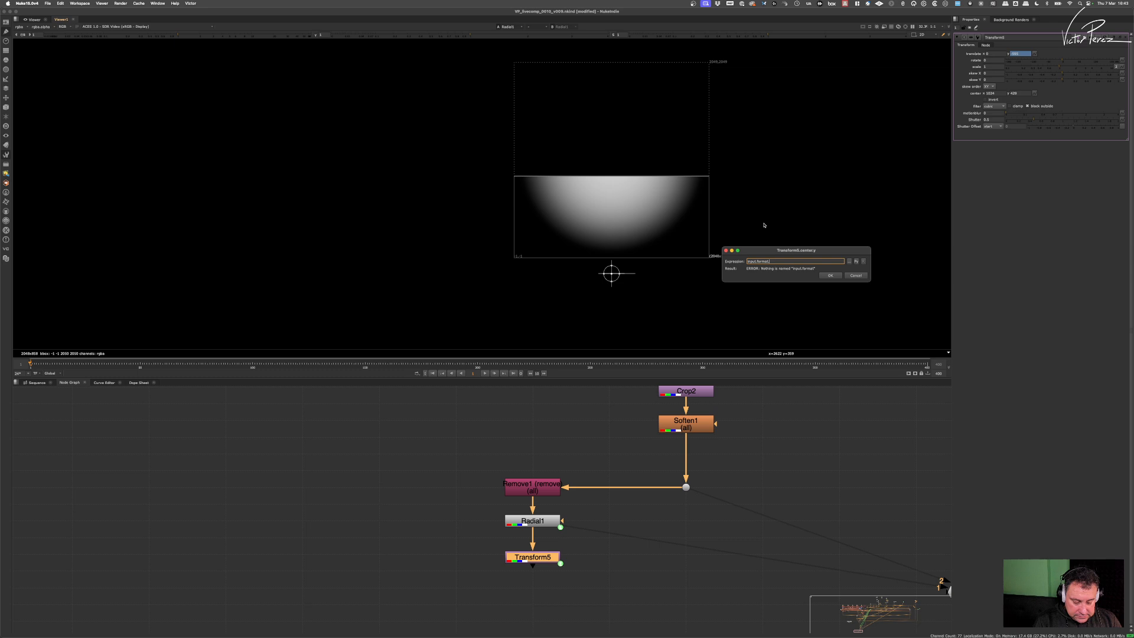
pyautogui.write('w')
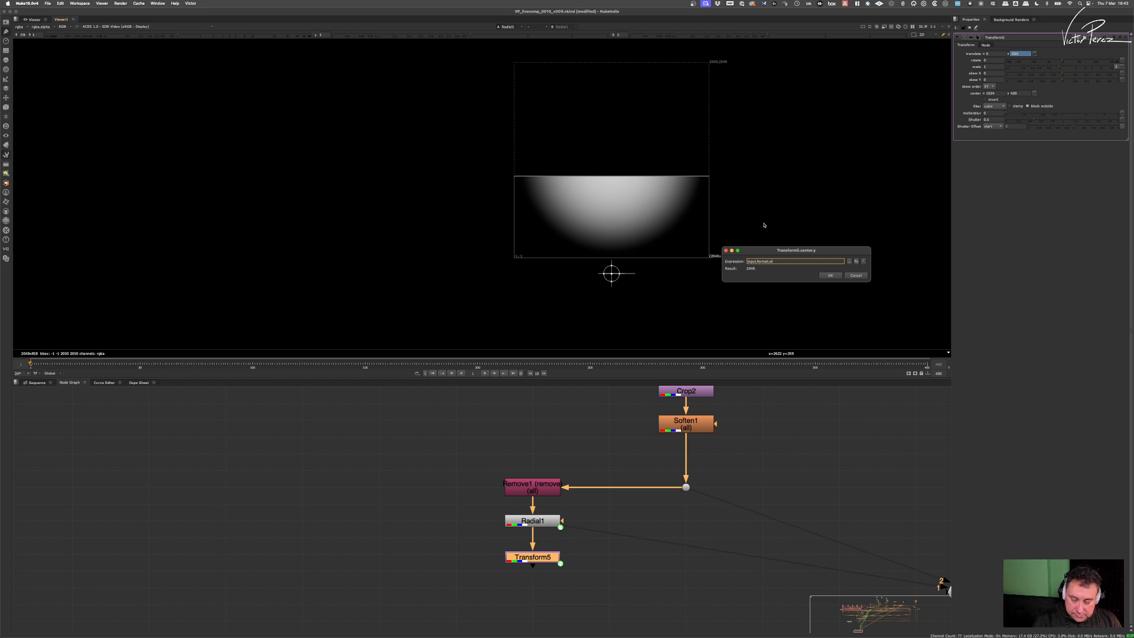
pyautogui.write('/2')
pyautogui.press('Return')
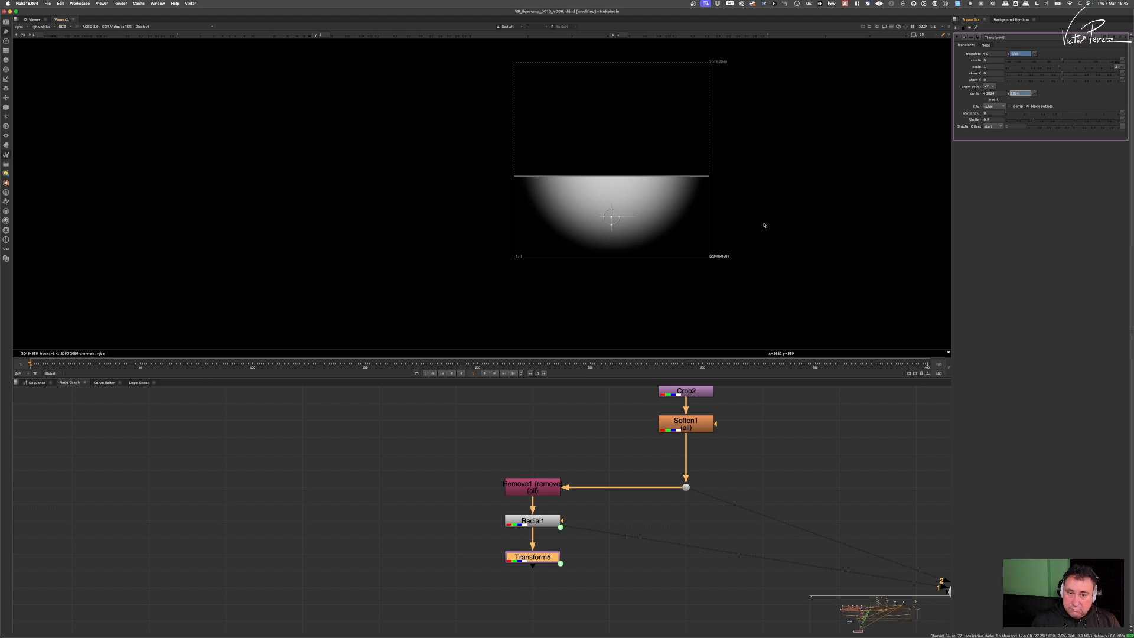
pyautogui.press('1')
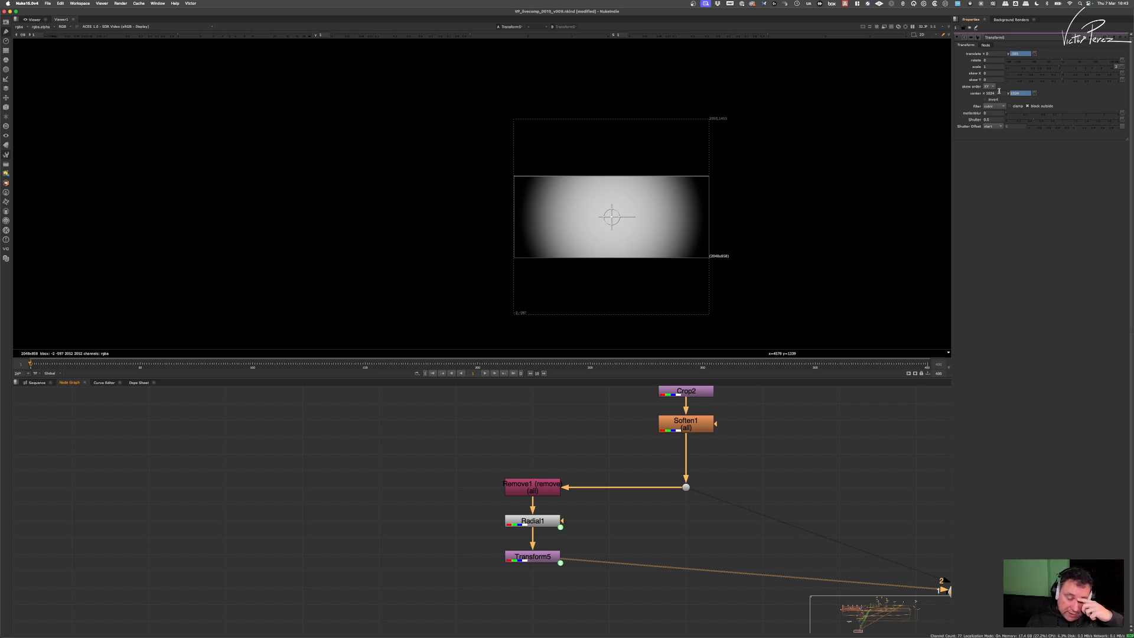
# Step: Try scaling Transform5 up and down in small increments around its center, and return the scale to 1
pyautogui.click(993, 61)
pyautogui.click(993, 66)
pyautogui.write('1.2')
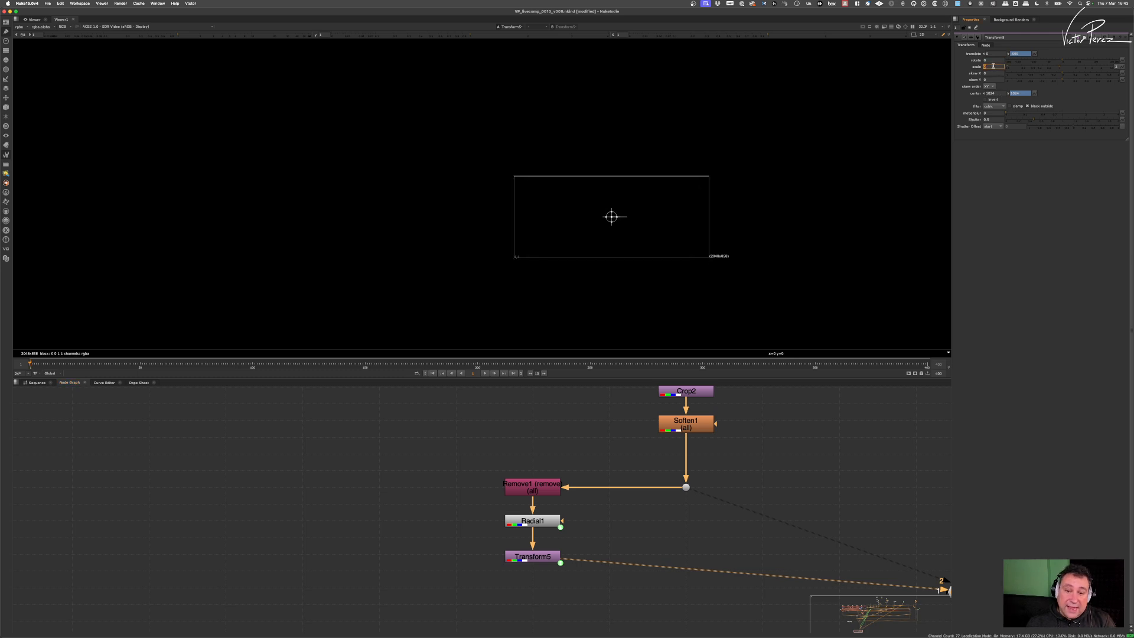
pyautogui.press('Down')
pyautogui.press('Down')
pyautogui.press('Up')
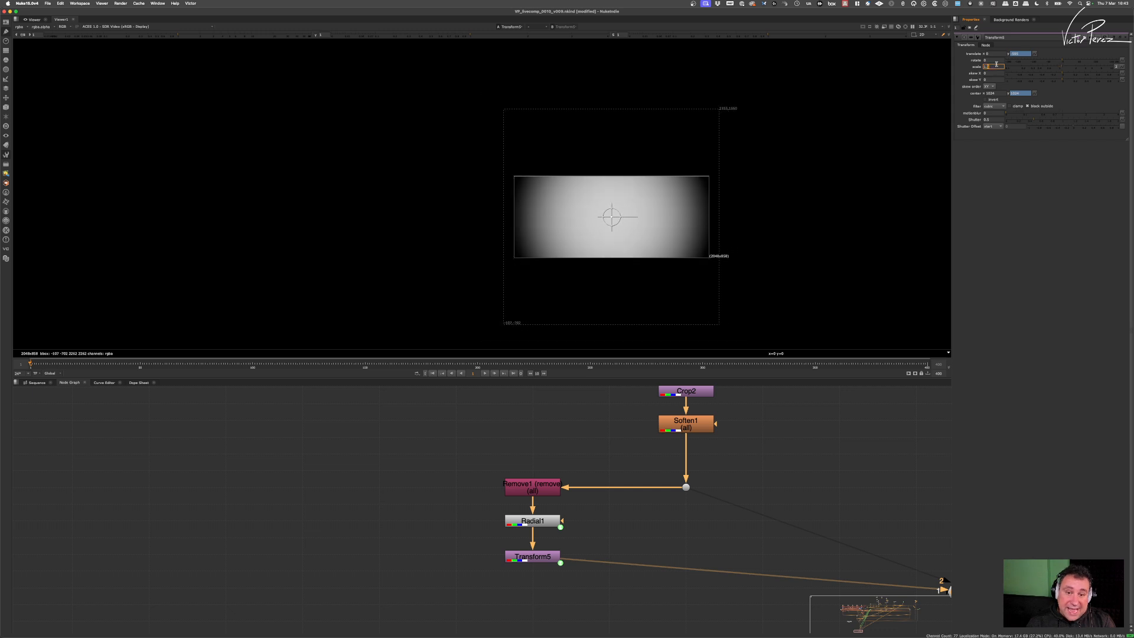
pyautogui.press('Down')
pyautogui.press('Down')
pyautogui.press('Up')
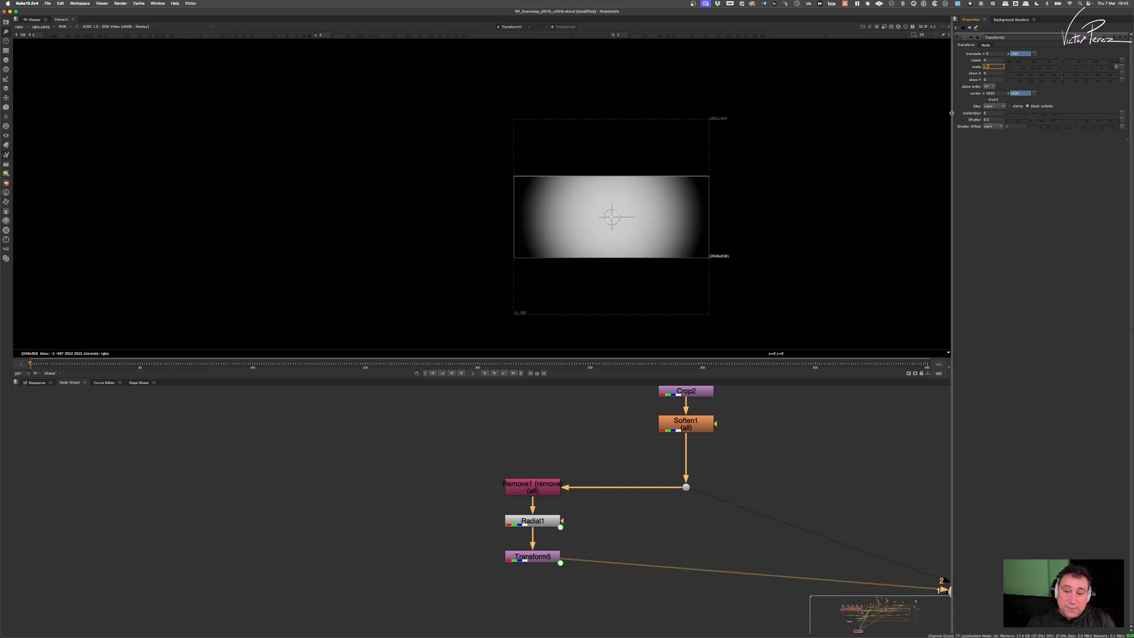
# Step: Set Transform5's center x to the expression input.format.w/2
pyautogui.click(993, 93)
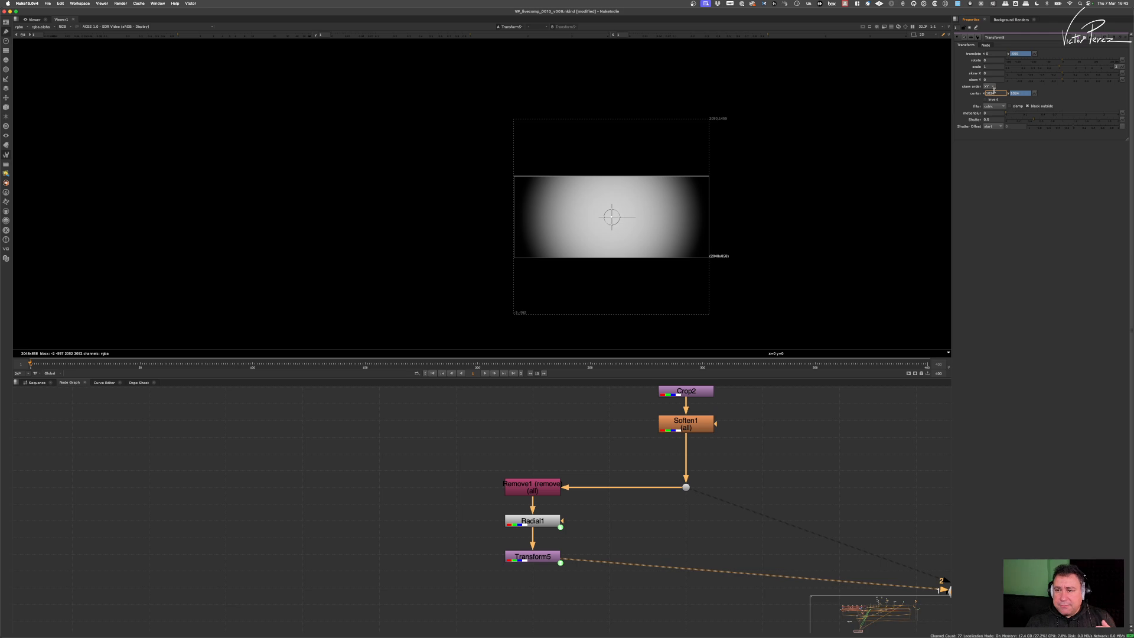
pyautogui.press('=')
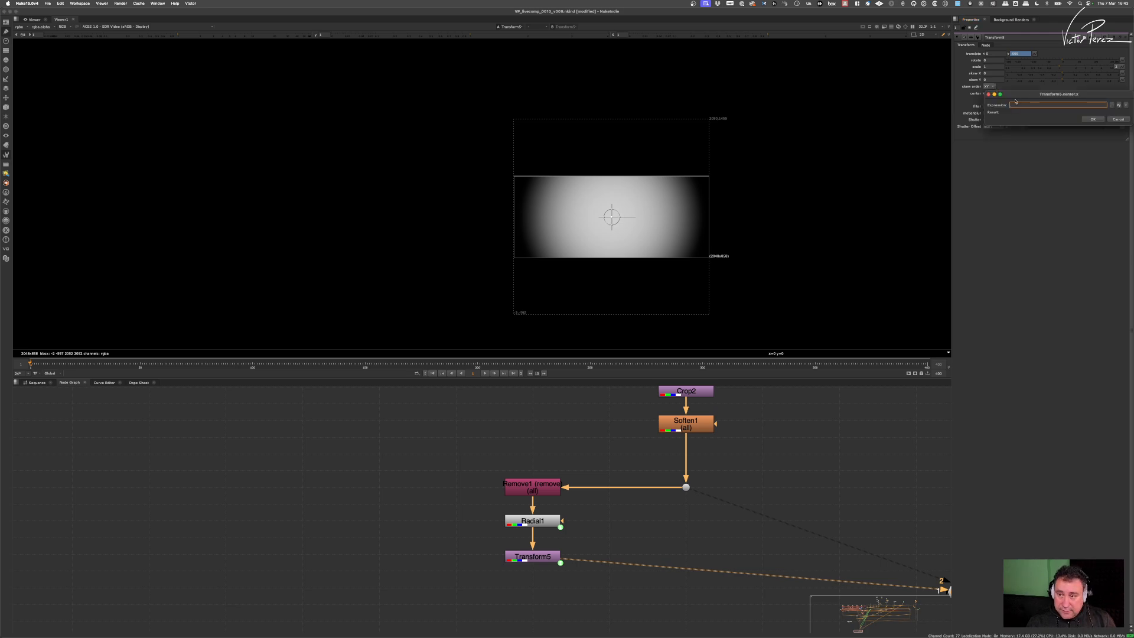
pyautogui.moveTo(1020, 96); pyautogui.dragTo(987, 130)
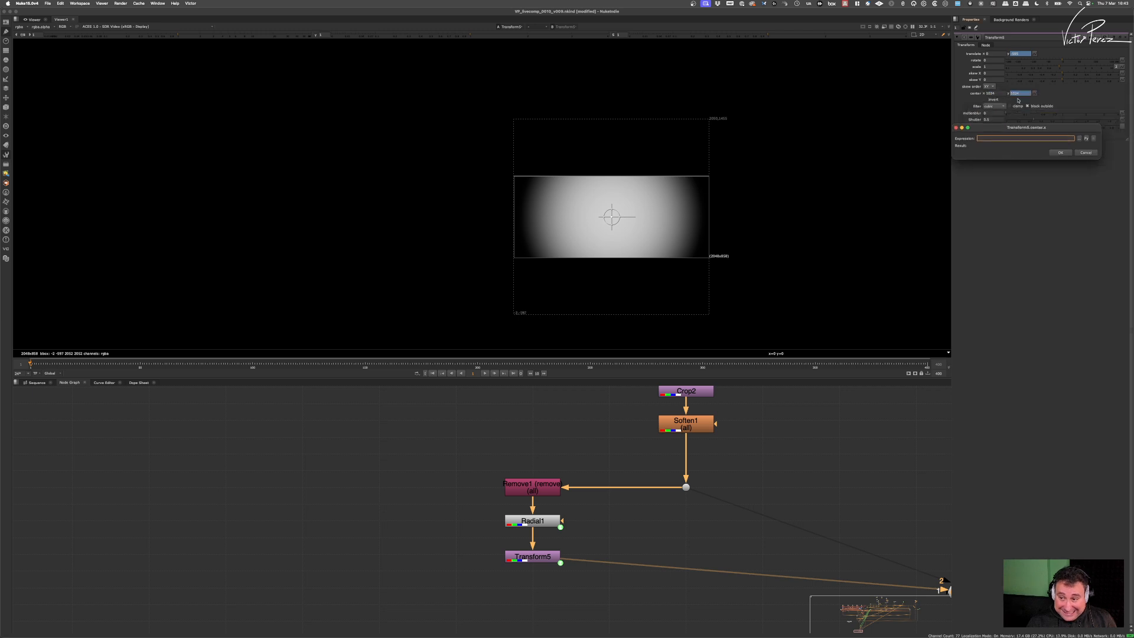
pyautogui.write('in')
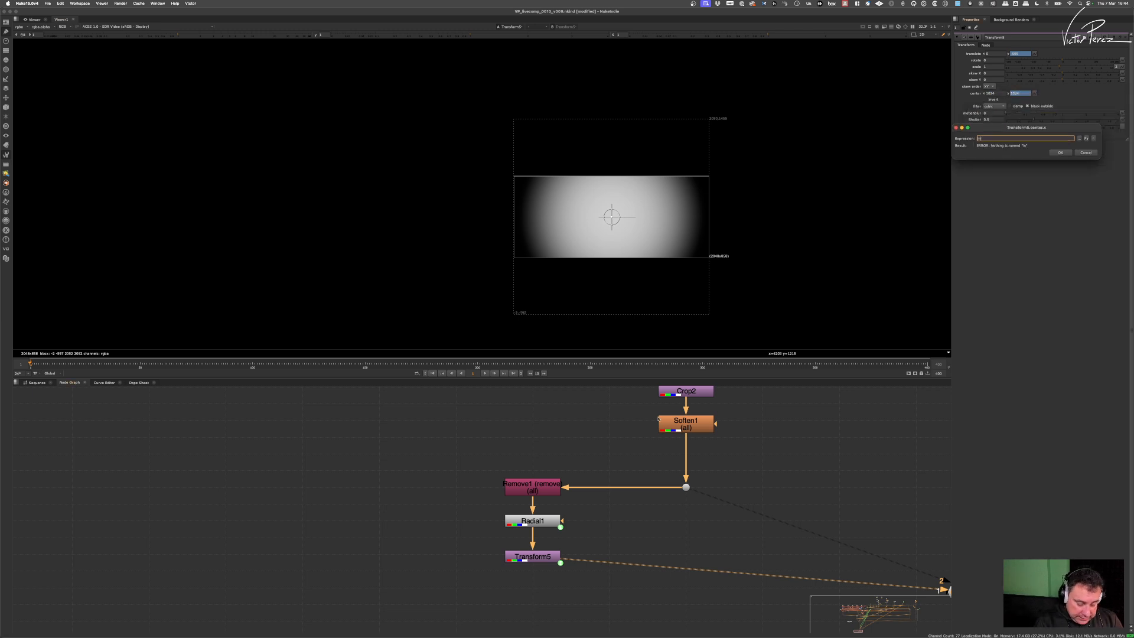
pyautogui.write('put.format.')
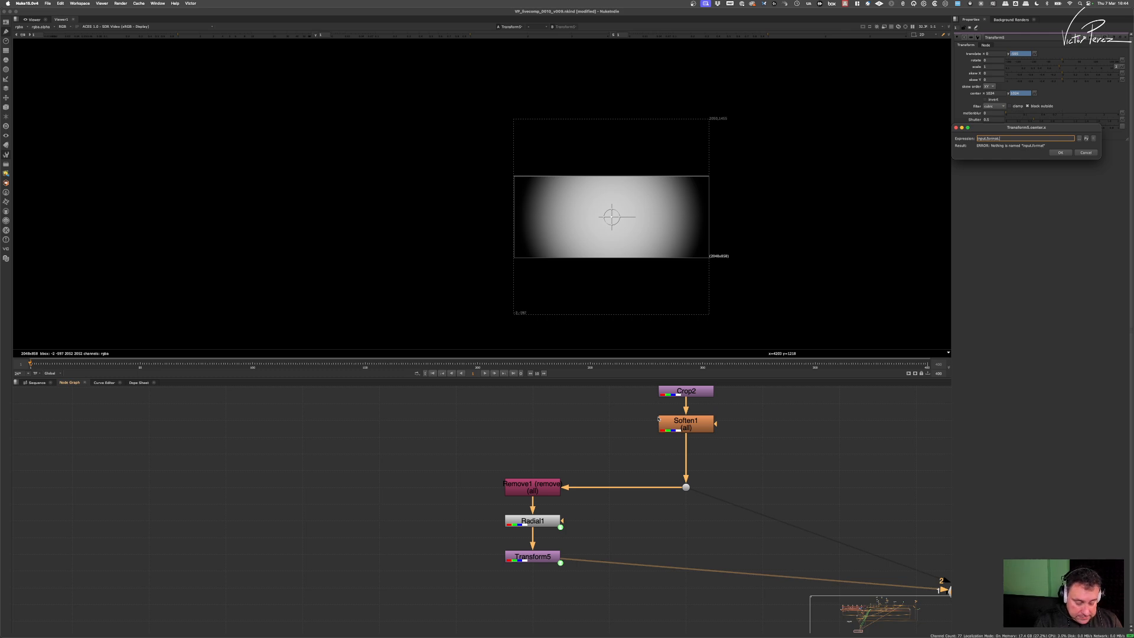
pyautogui.write('w/')
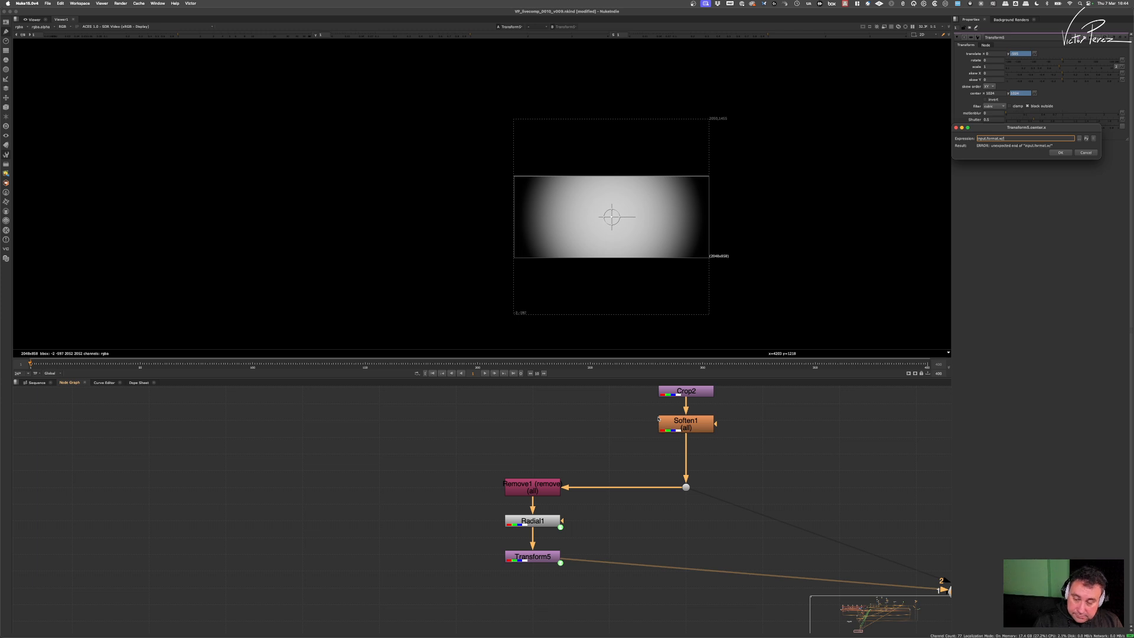
pyautogui.write('2')
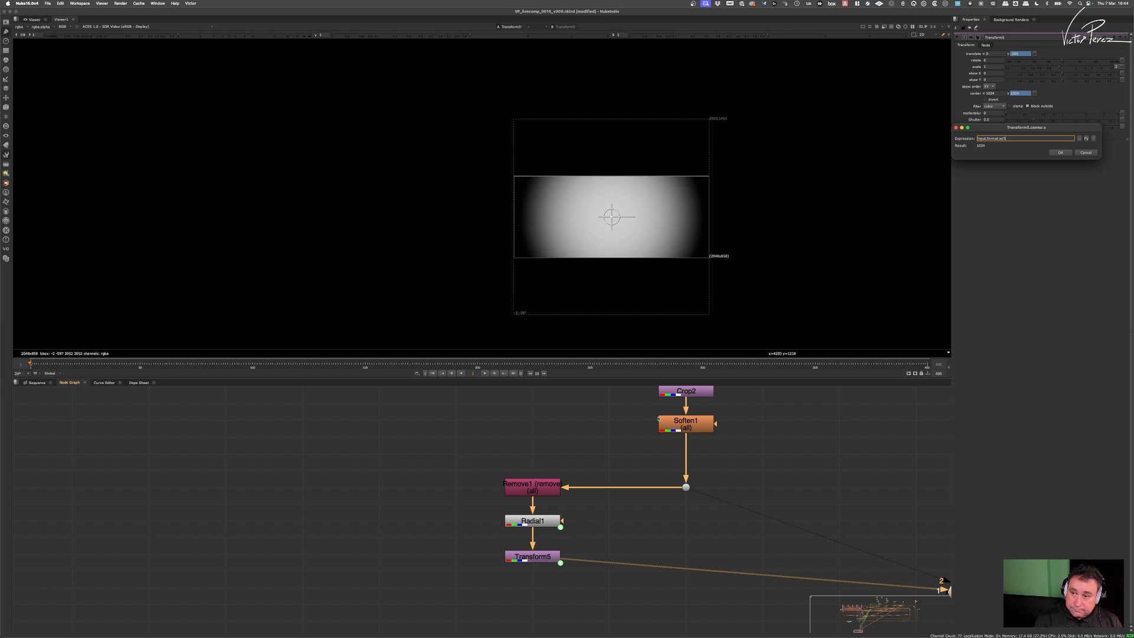
pyautogui.press('Return')
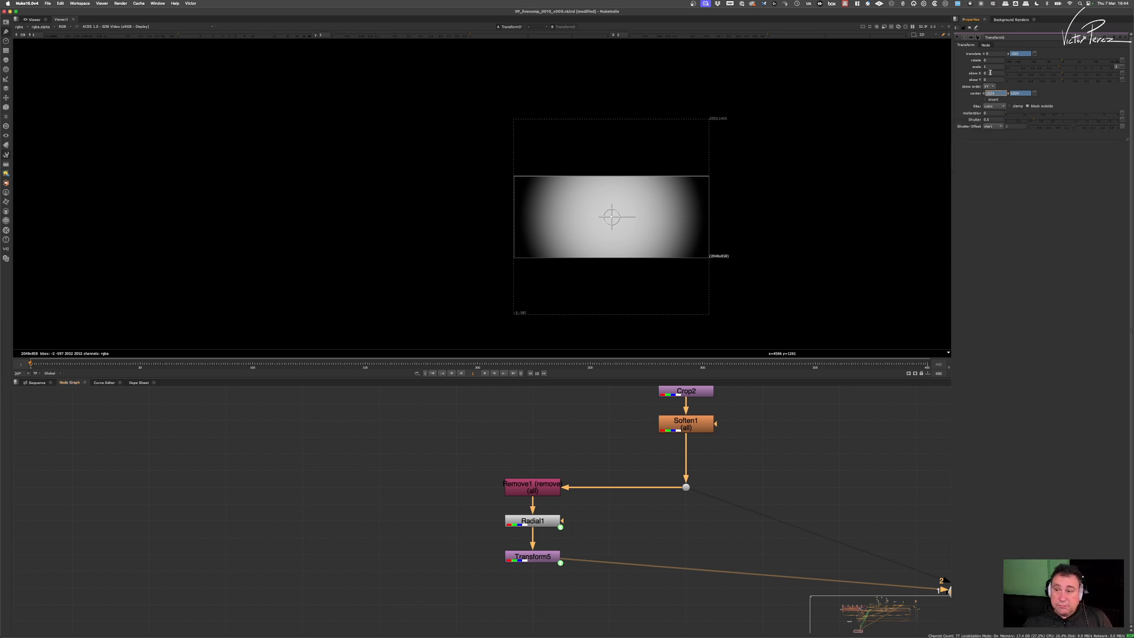
# Step: Add a CheckerBoard node beside the gradient branch, set its format to 2K_LatLong, and view its output
pyautogui.scroll(-5, 523, 472)
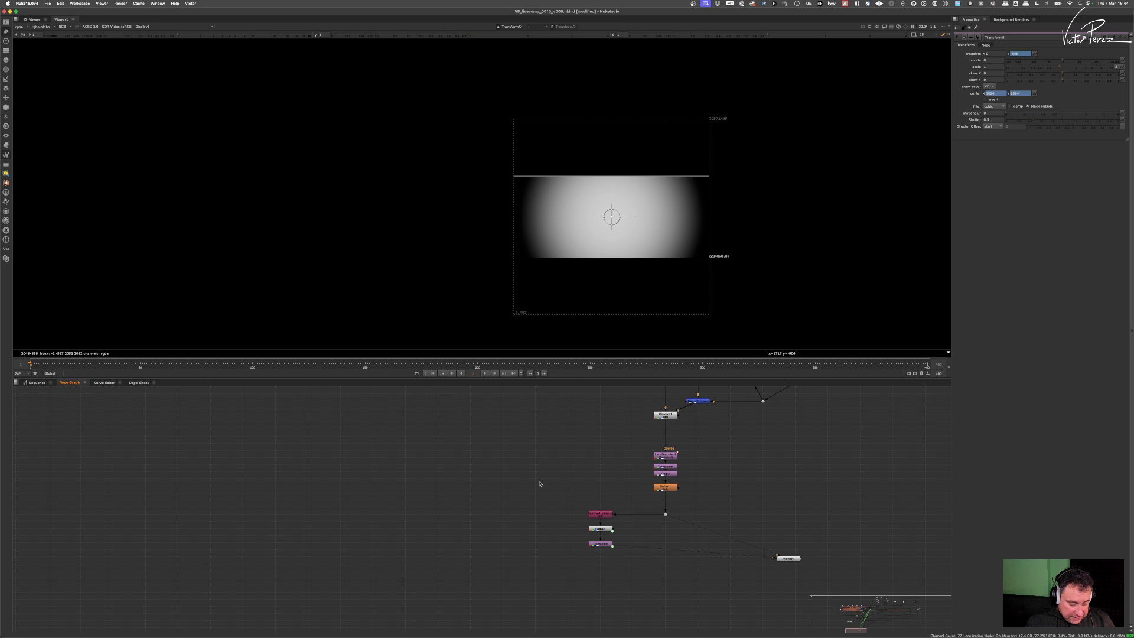
pyautogui.press('Tab')
pyautogui.write('c')
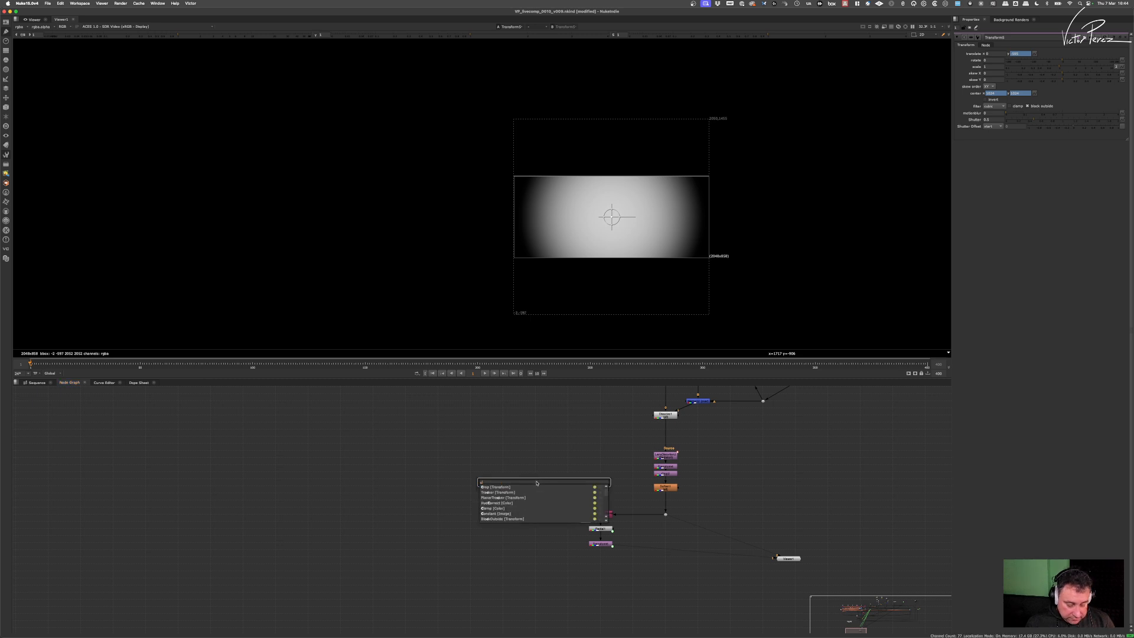
pyautogui.write('heckerBoard [Image')
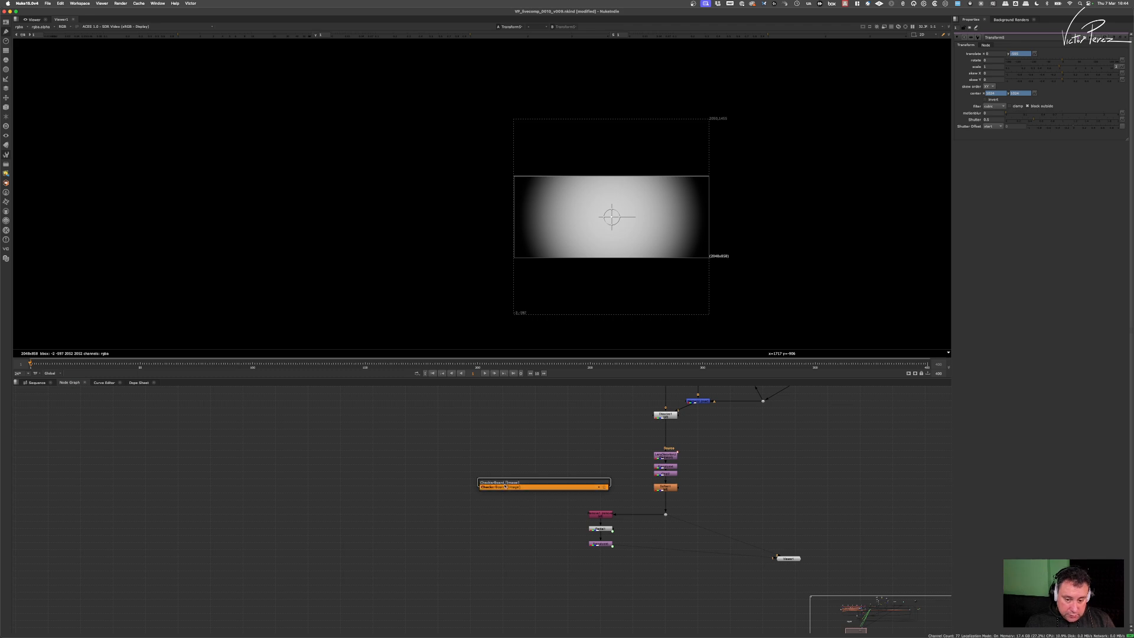
pyautogui.press('Return')
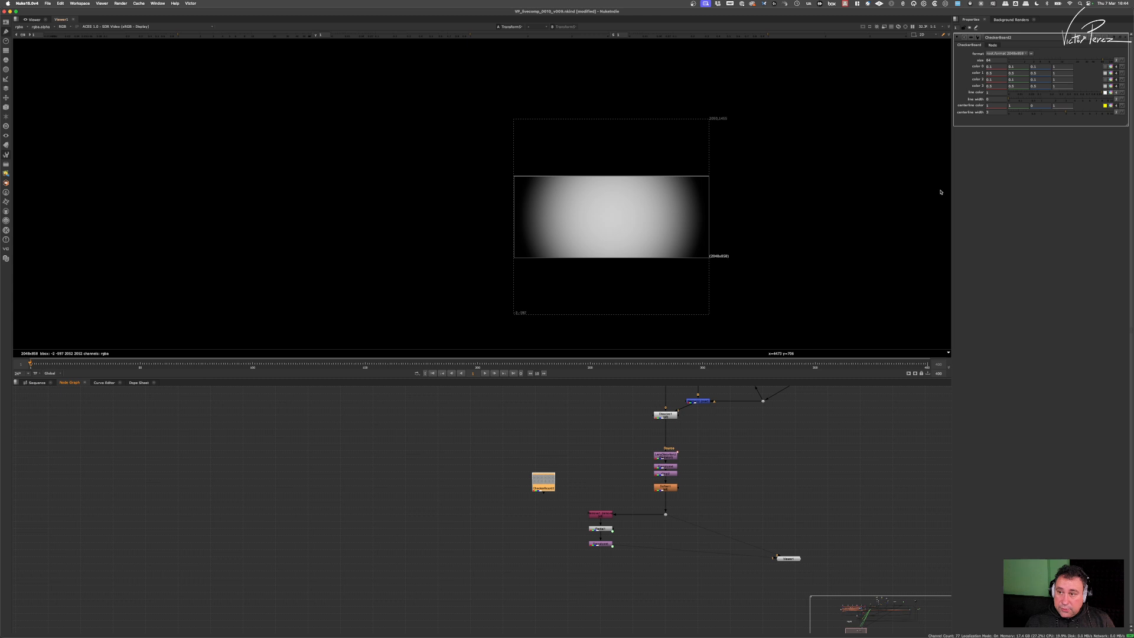
pyautogui.click(1026, 55)
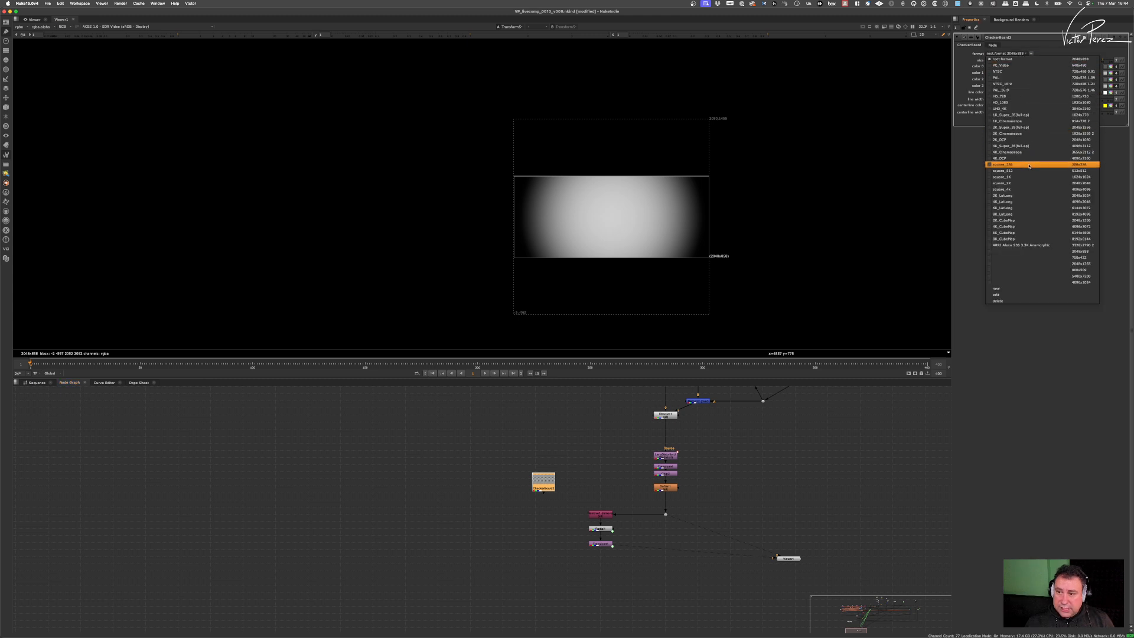
pyautogui.click(1030, 196)
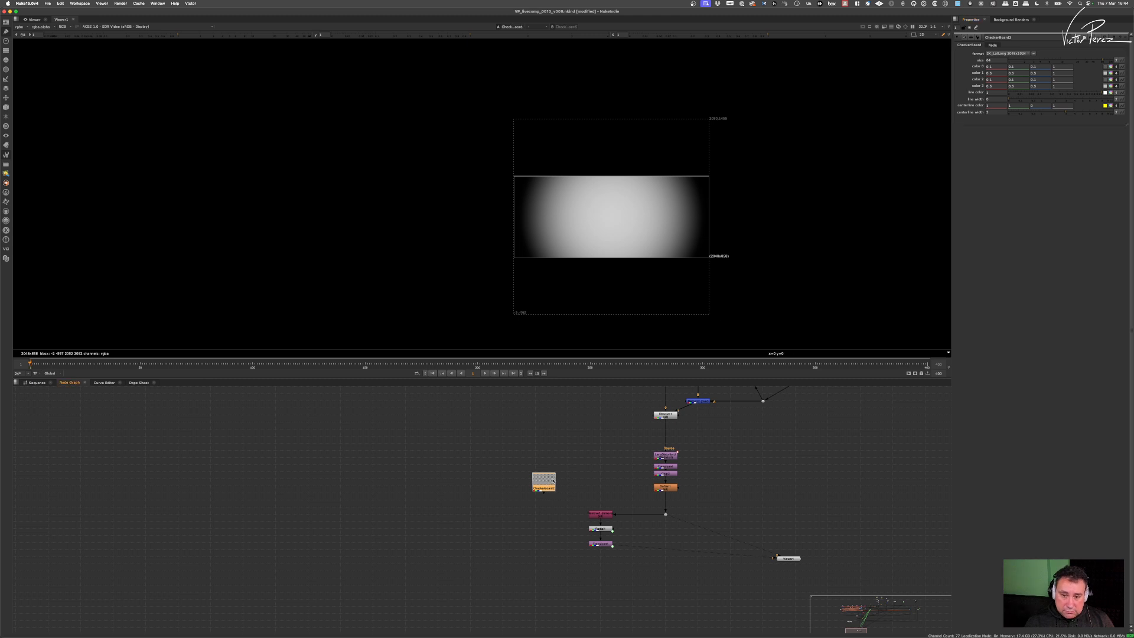
pyautogui.press('1')
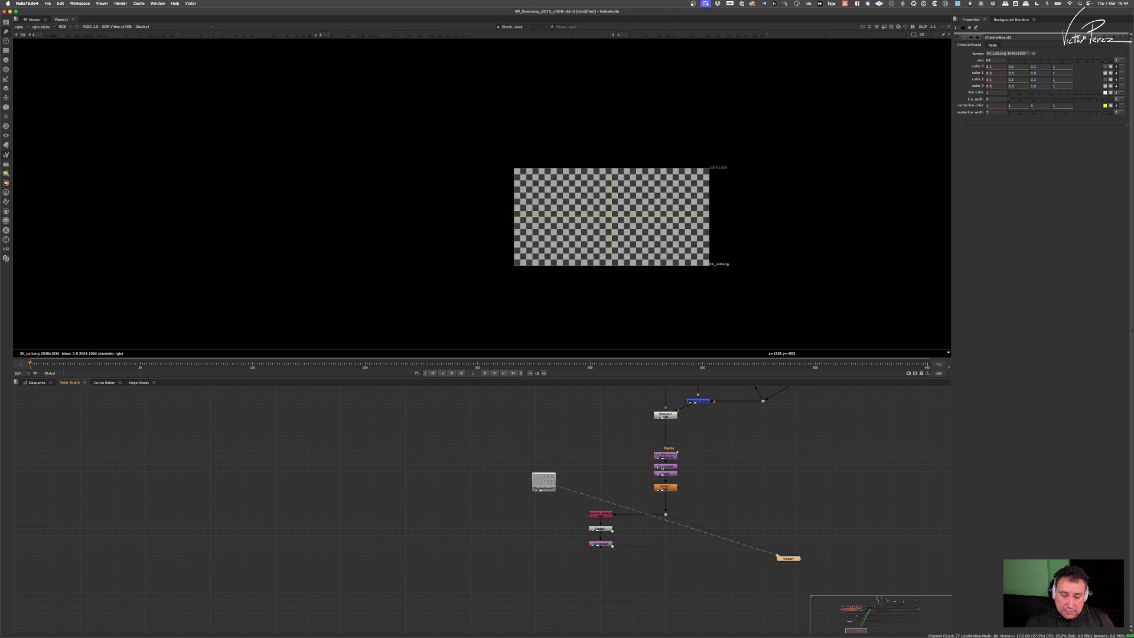
# Step: Feed the CheckerBoard into the dot above the Remove1 branch in place of Soften1, and view Transform5's output
pyautogui.moveTo(665, 499); pyautogui.dragTo(544, 482)
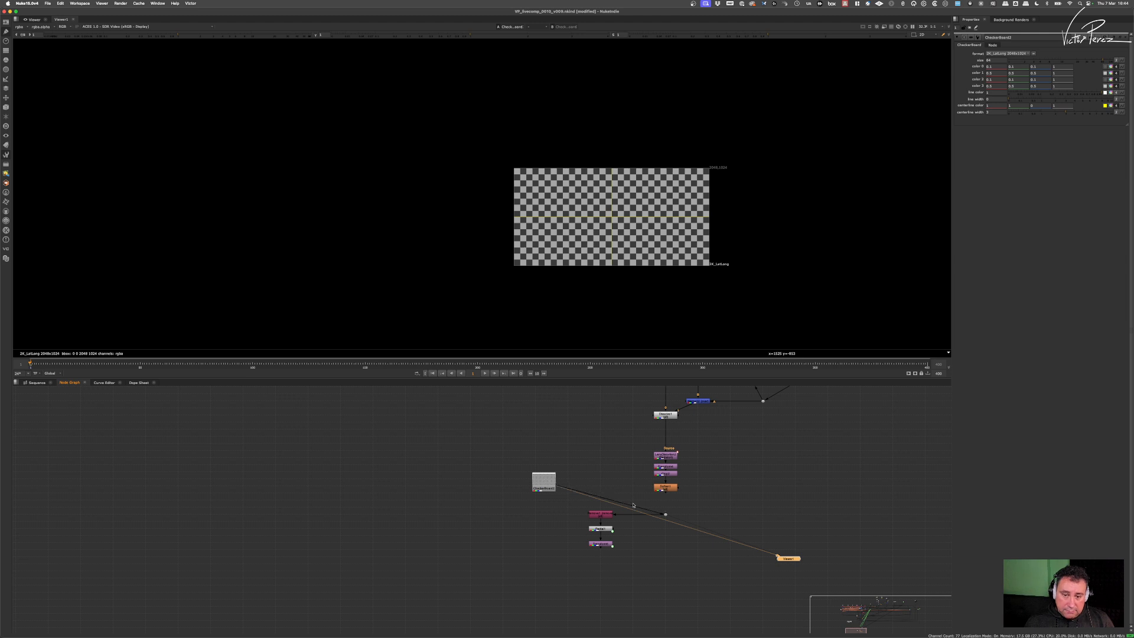
pyautogui.click(606, 544)
pyautogui.press('1')
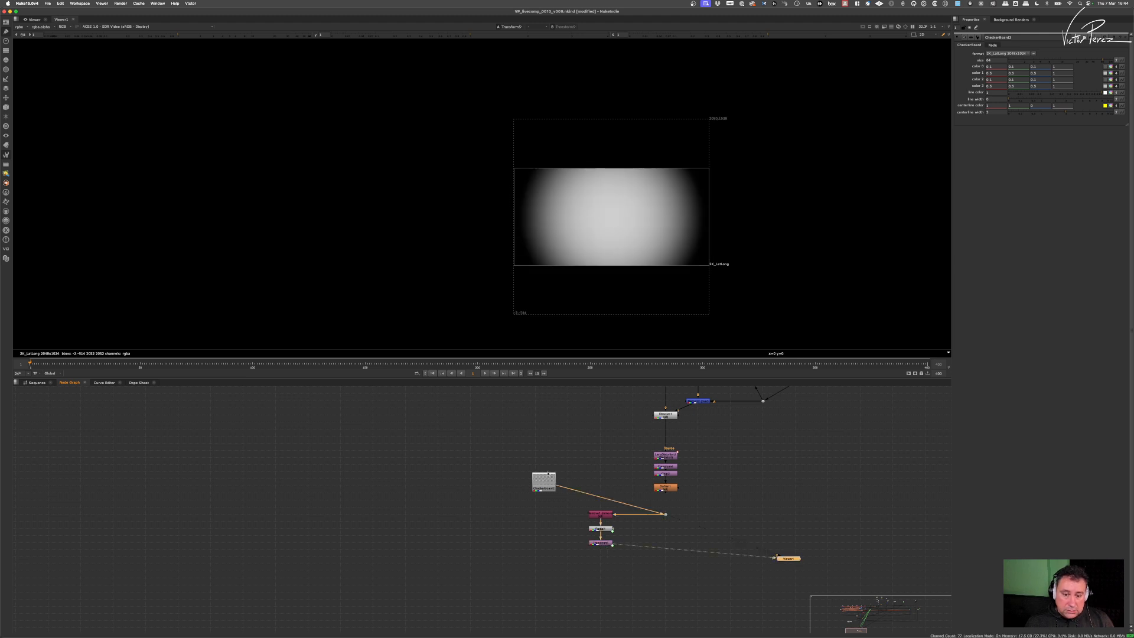
# Step: Test the gradient's centering by switching the CheckerBoard format to UHD_4K, PC_Video and 4K_Cinemascope in turn
pyautogui.click(1043, 36)
pyautogui.click(1022, 54)
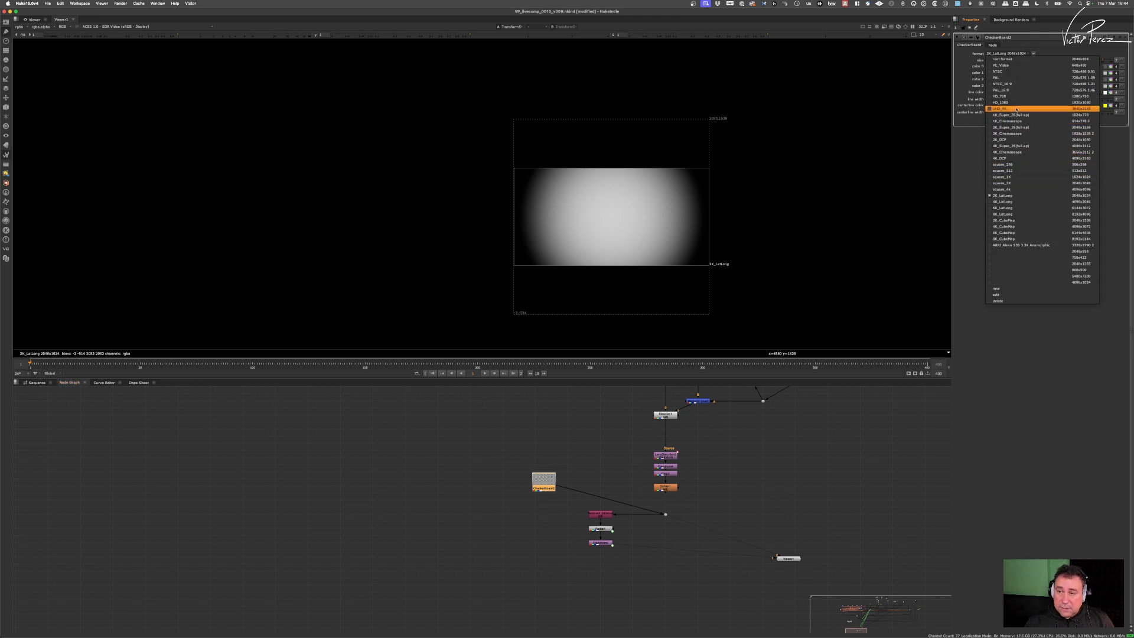
pyautogui.click(1016, 110)
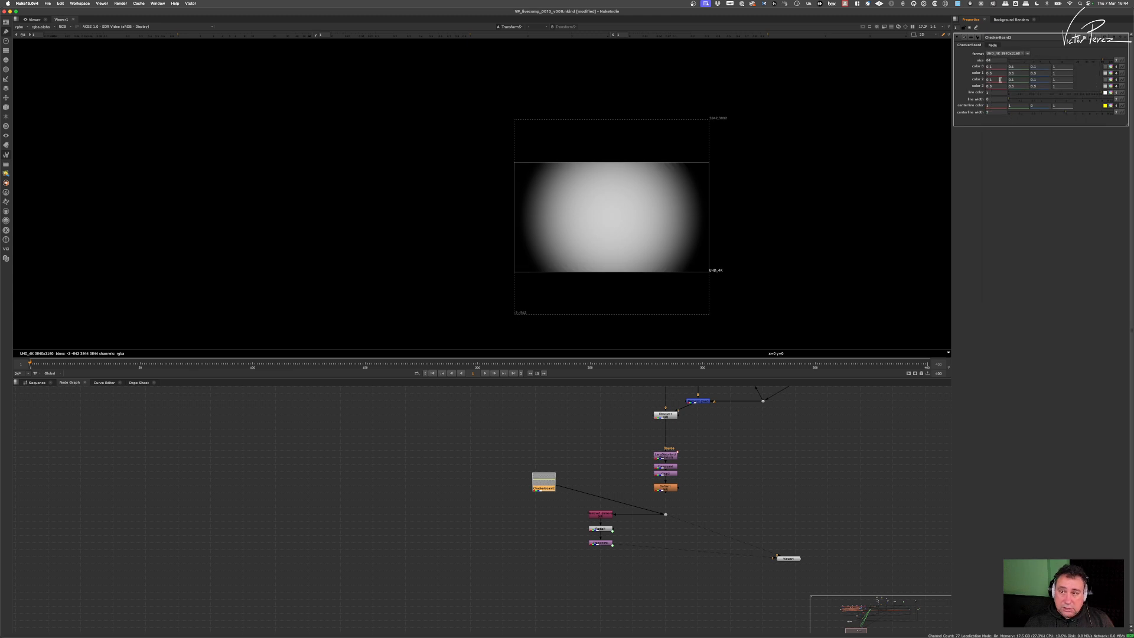
pyautogui.click(1004, 54)
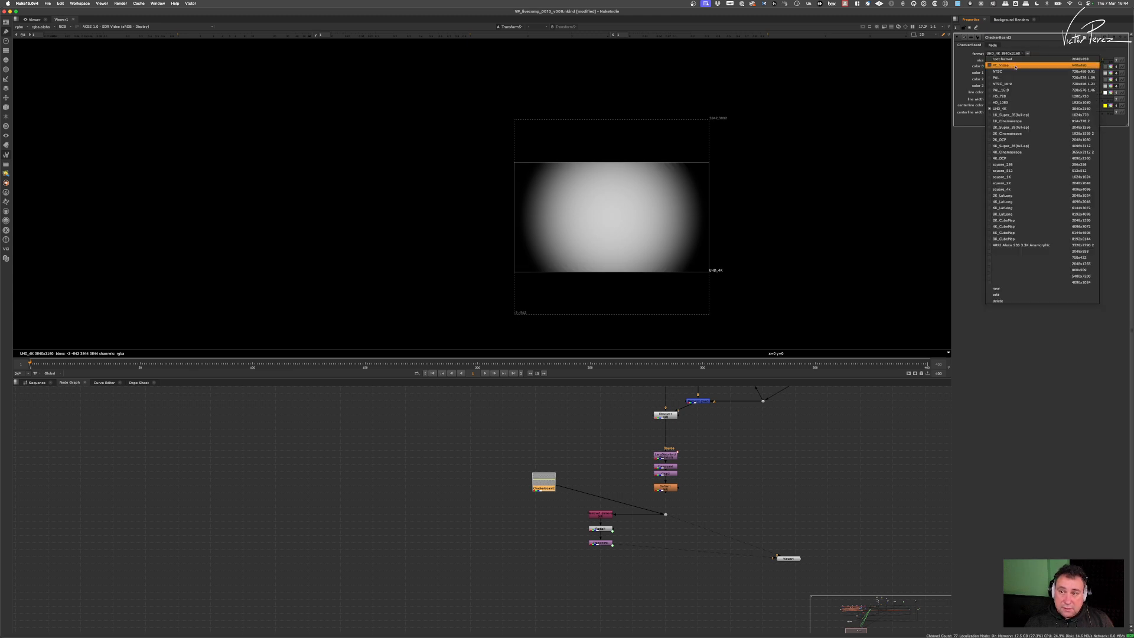
pyautogui.click(1010, 59)
pyautogui.click(1010, 54)
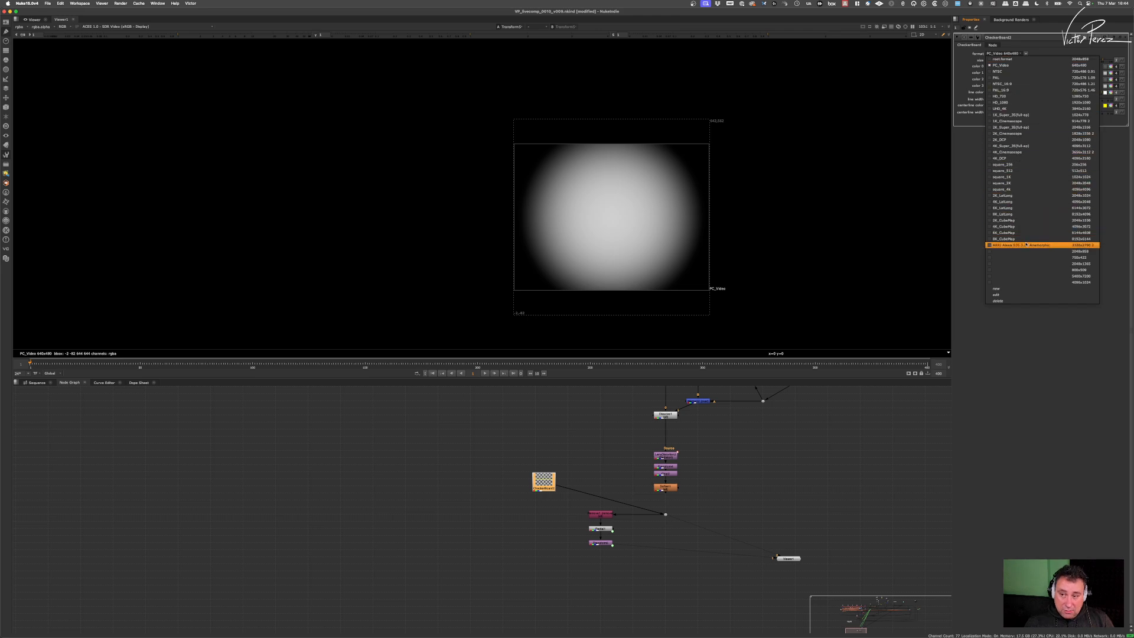
pyautogui.click(1026, 153)
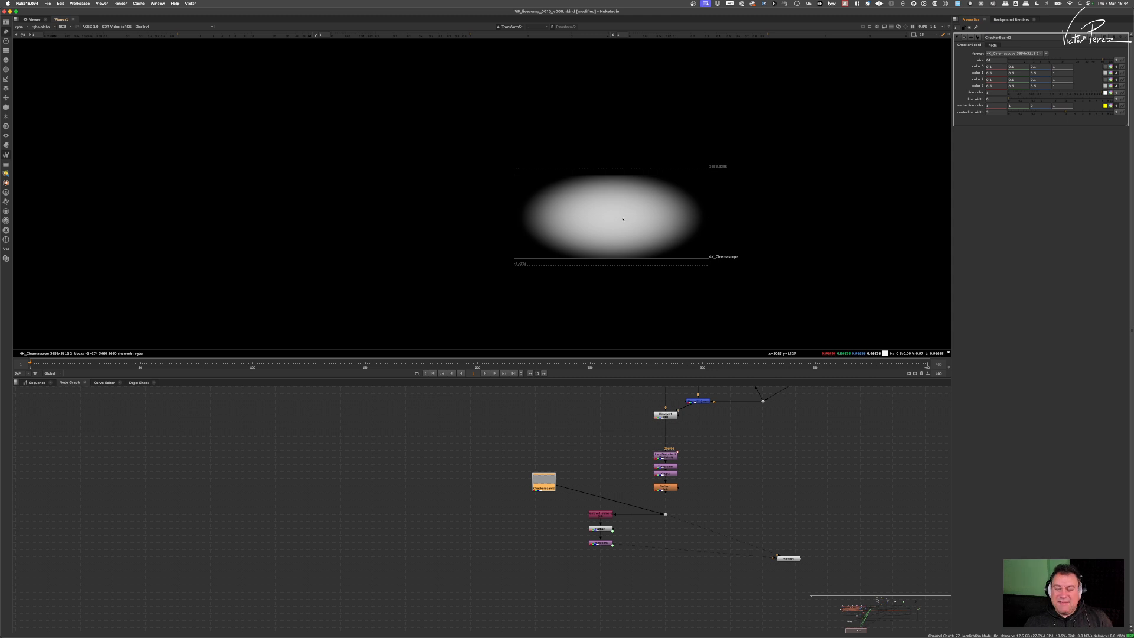
# Step: Reconnect the branch's dot to Soften1 and delete the test CheckerBoard node
pyautogui.moveTo(566, 487); pyautogui.dragTo(657, 487)
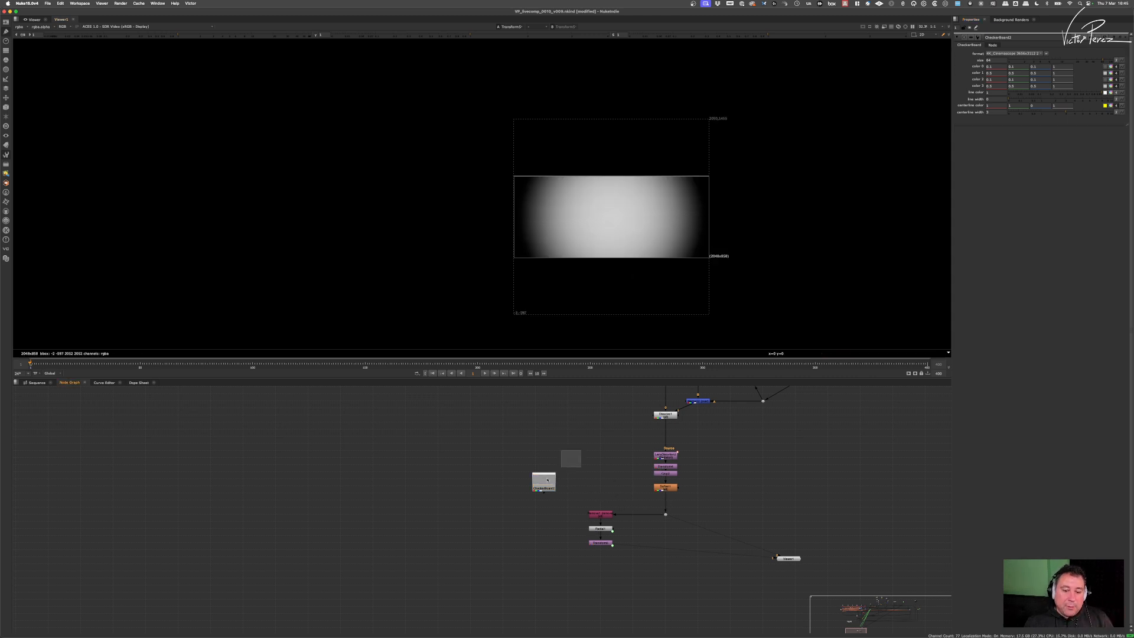
pyautogui.press('Delete')
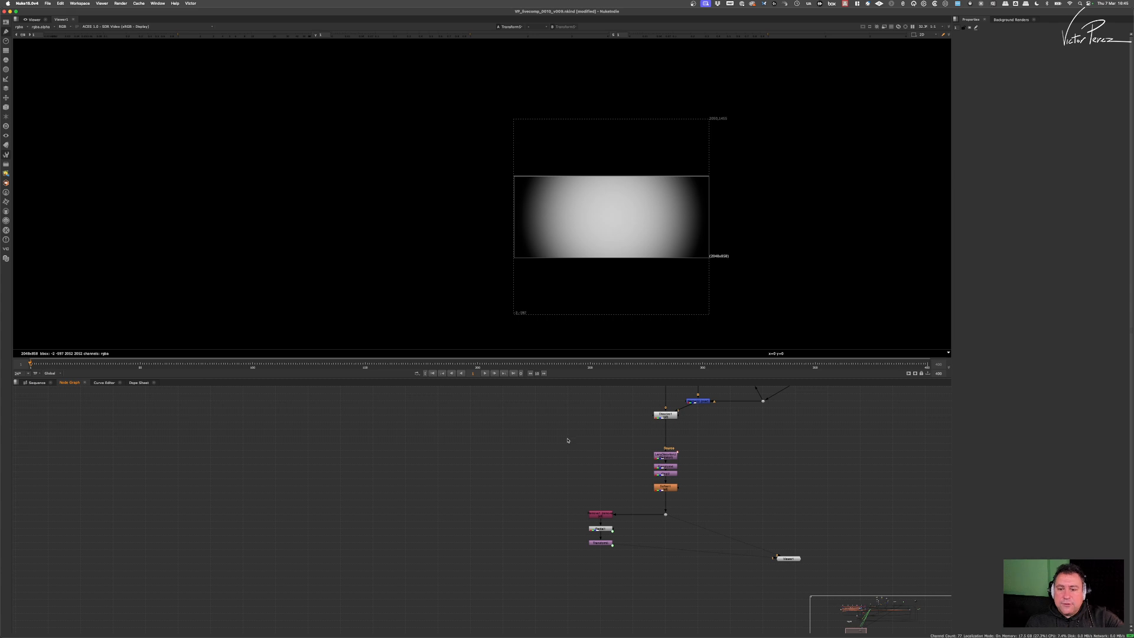
# Step: Move the Viewer node below Transform5 in the node graph
pyautogui.click(787, 558)
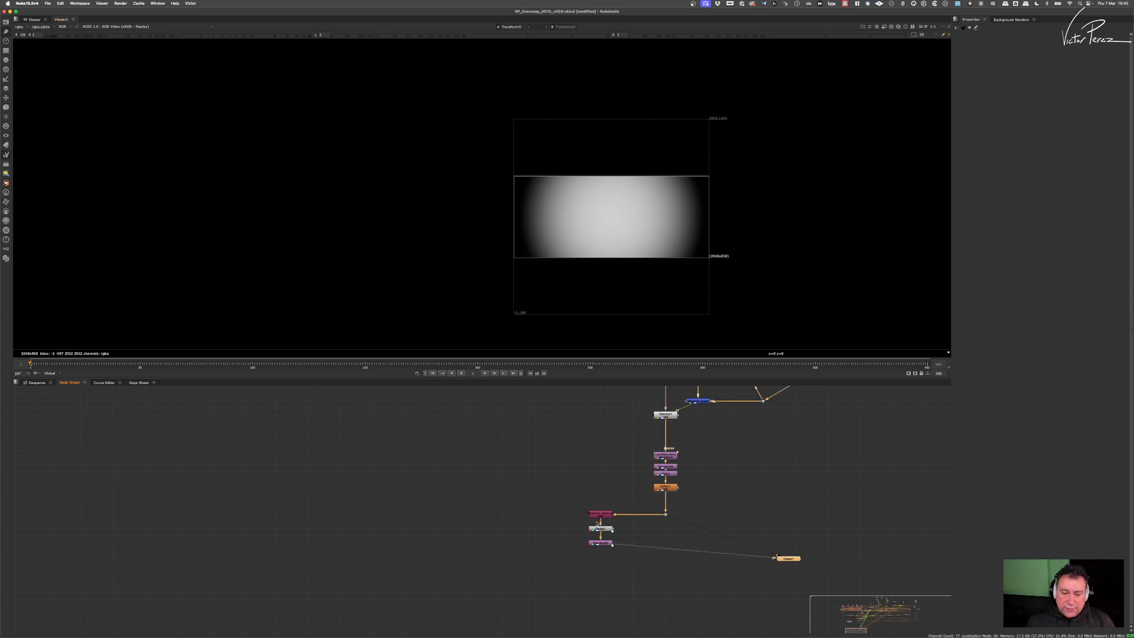
pyautogui.scroll(3, 625, 235)
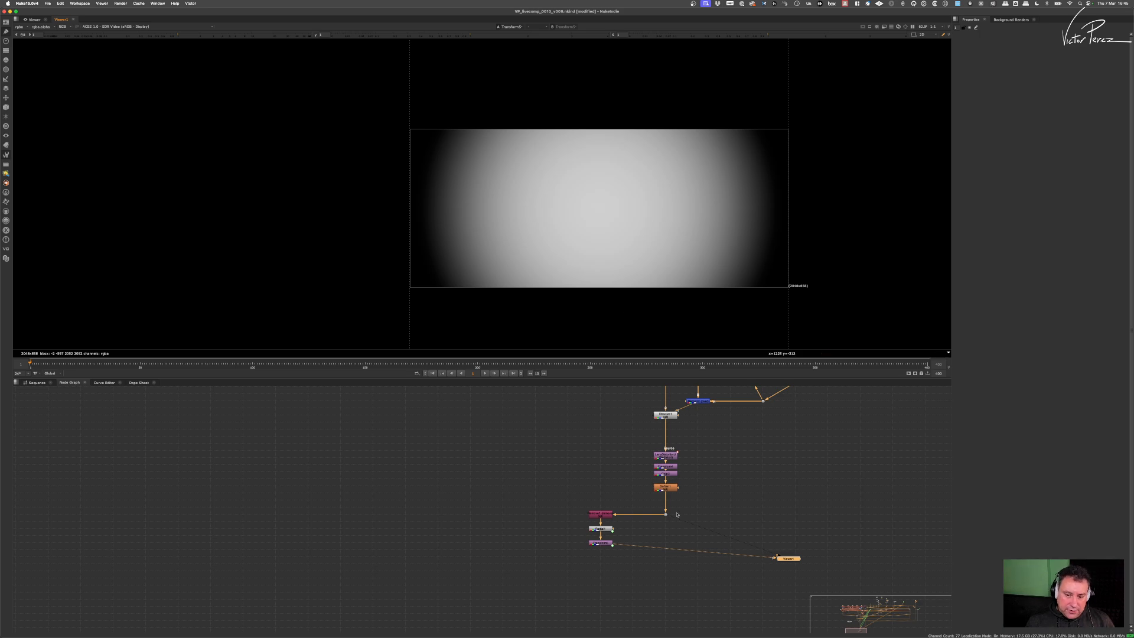
pyautogui.moveTo(784, 558); pyautogui.dragTo(587, 607)
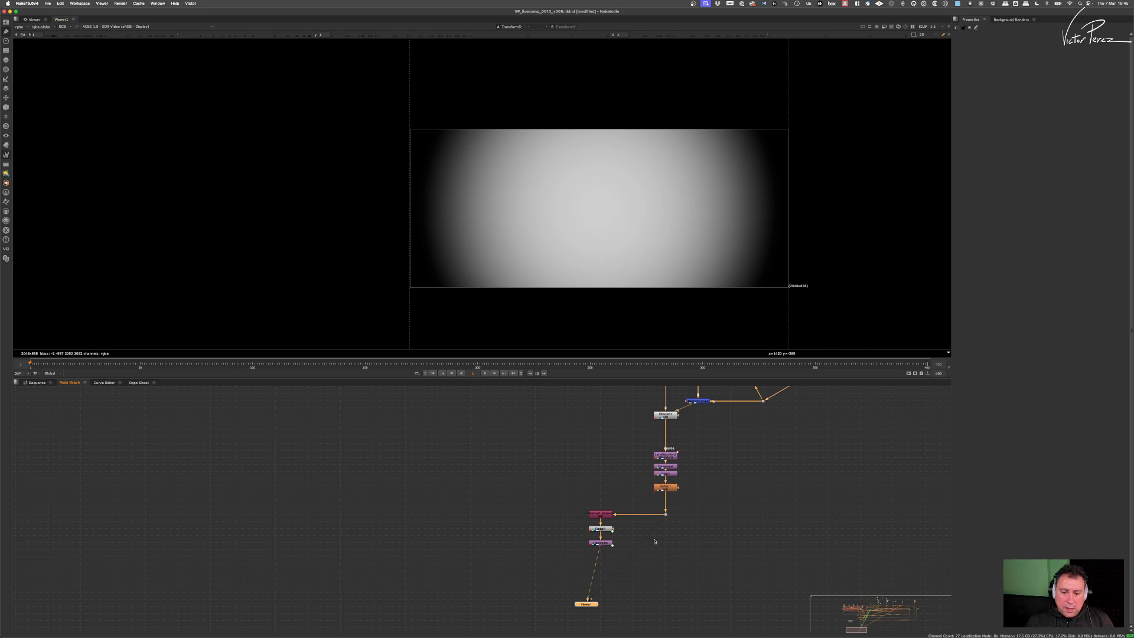
# Step: Add a ColorCorrect node under the main branch's dot and connect its mask input to Transform5 through a new dot
pyautogui.click(659, 558)
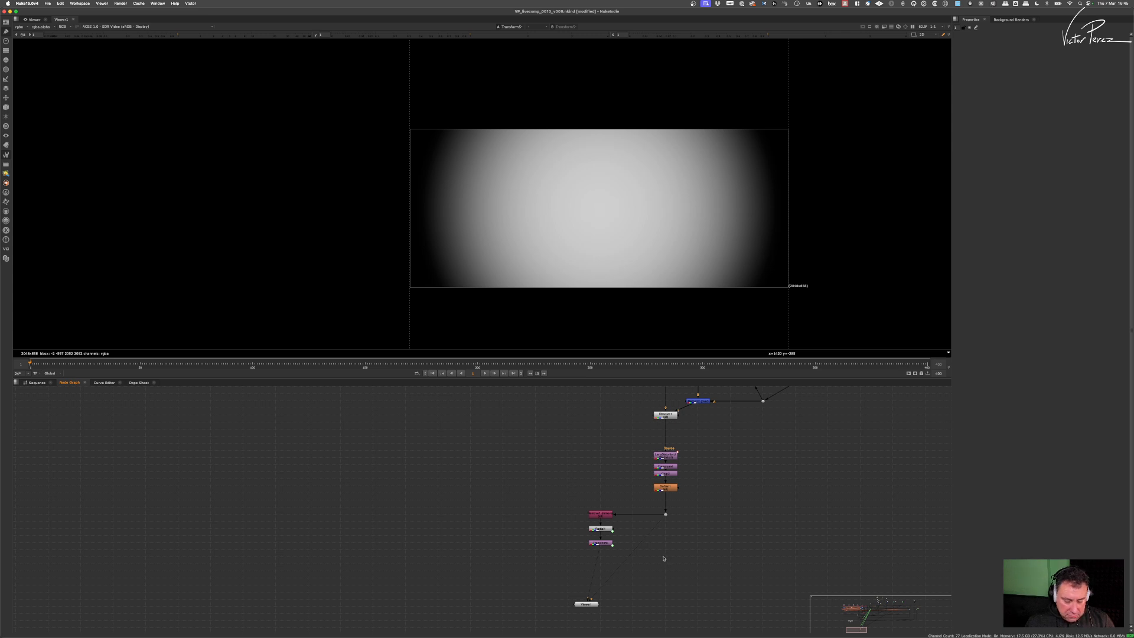
pyautogui.press('c')
pyautogui.moveTo(662, 555); pyautogui.dragTo(665, 514)
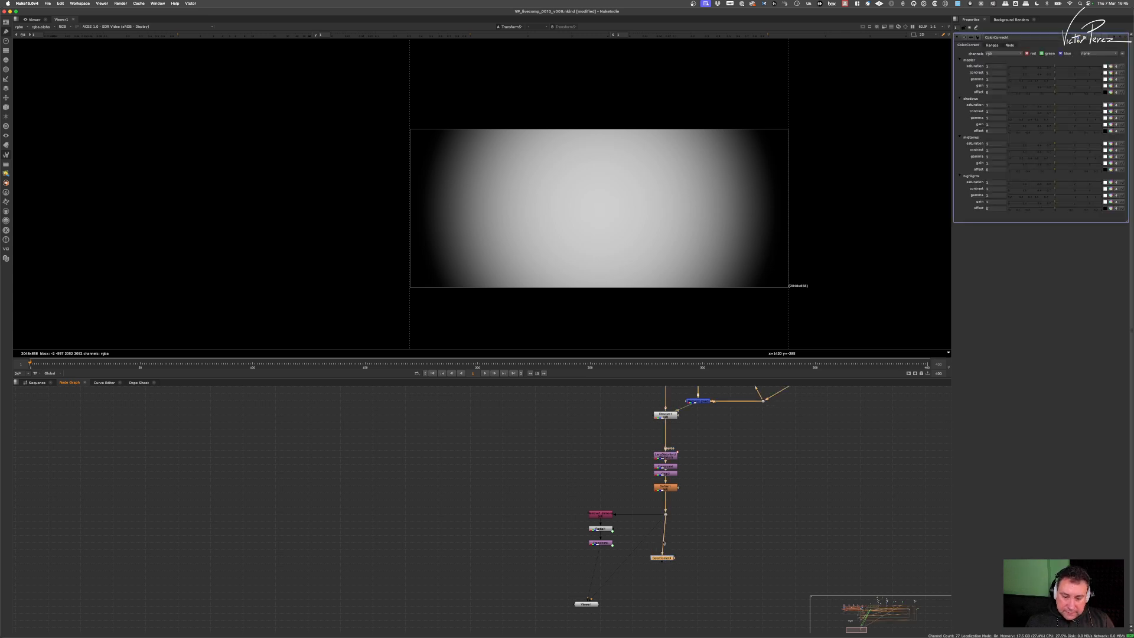
pyautogui.moveTo(663, 558); pyautogui.dragTo(603, 565)
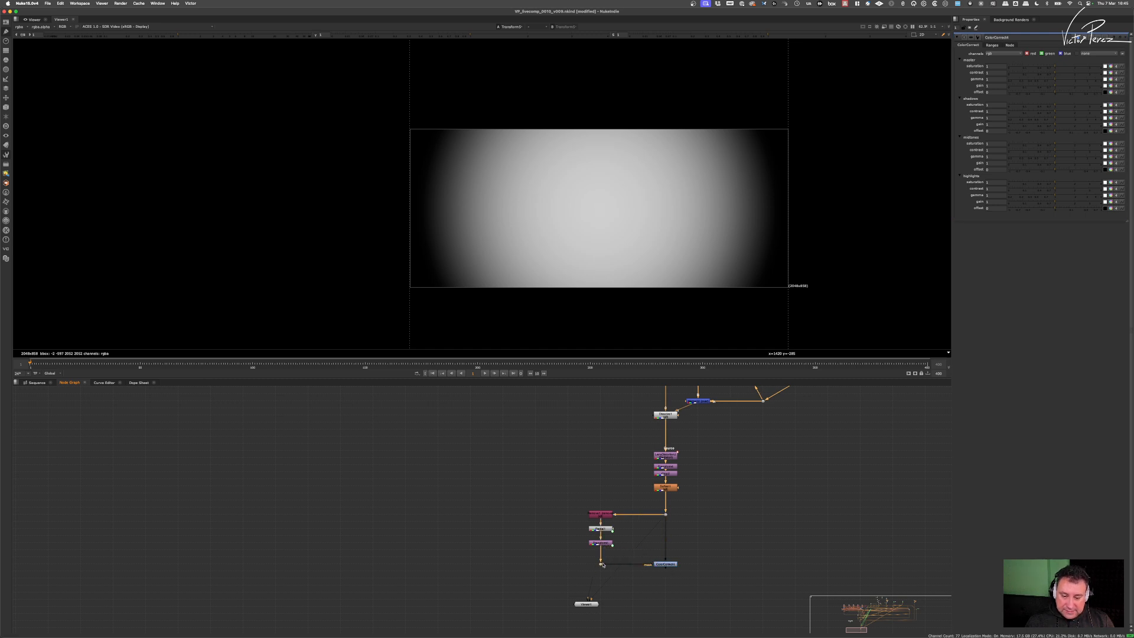
# Step: View the ColorCorrect output and lower its master gain to 0 to test the radial mask
pyautogui.click(670, 564)
pyautogui.press('1')
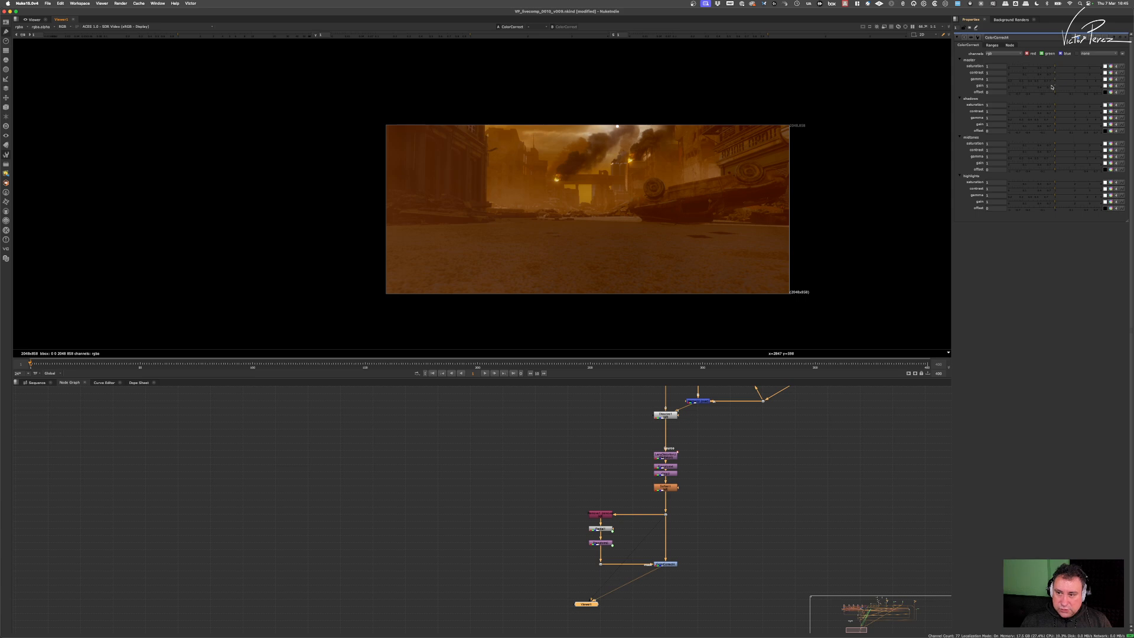
pyautogui.moveTo(1044, 89); pyautogui.dragTo(1006, 88)
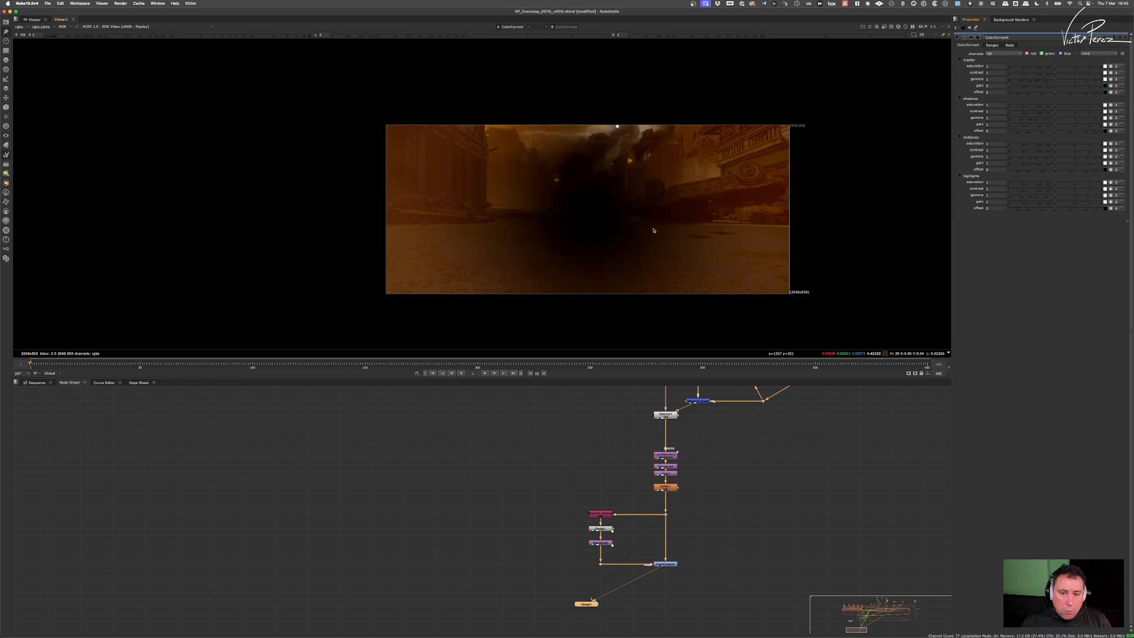
# Step: View Transform5's gradient and open the tonal range and mask settings of ColorCorrect4
pyautogui.press('1')
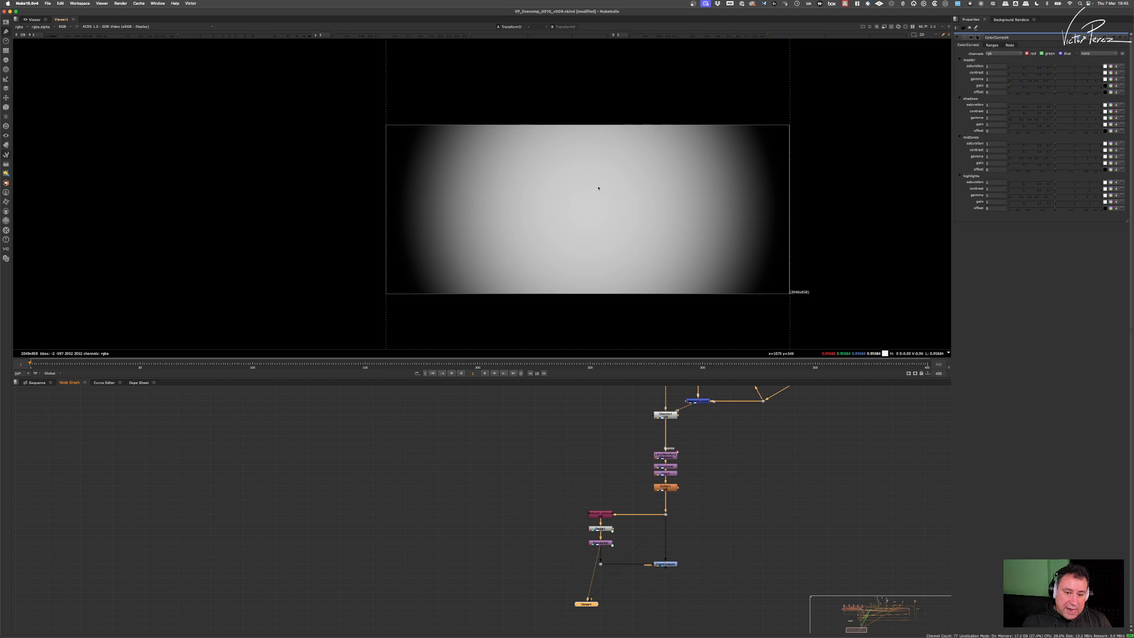
pyautogui.scroll(5, 672, 568)
pyautogui.click(672, 568)
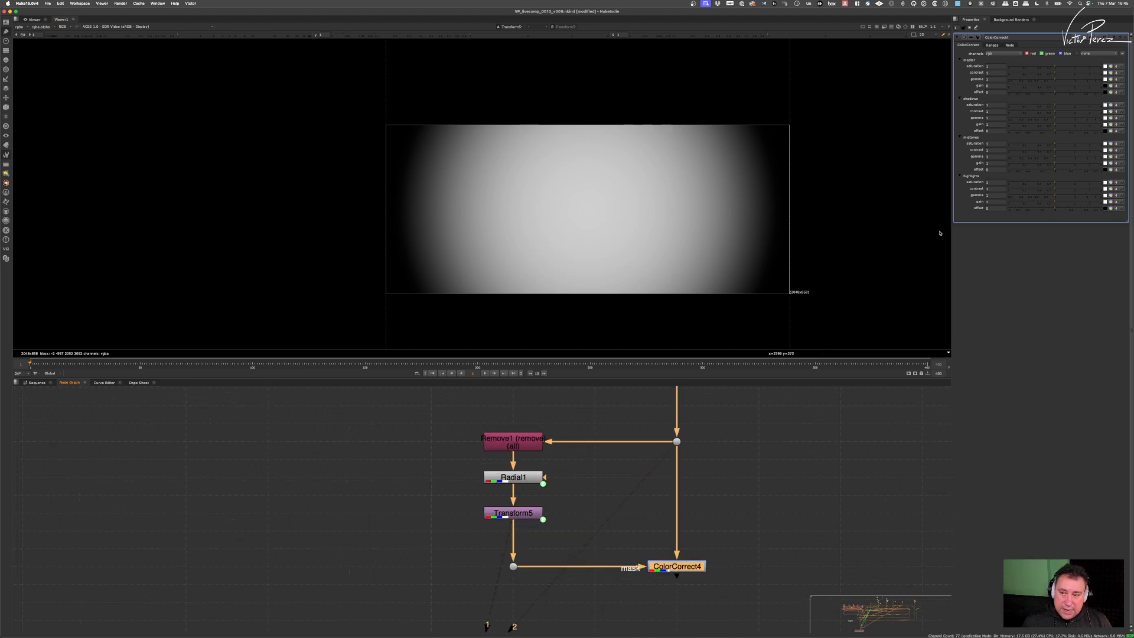
pyautogui.click(993, 45)
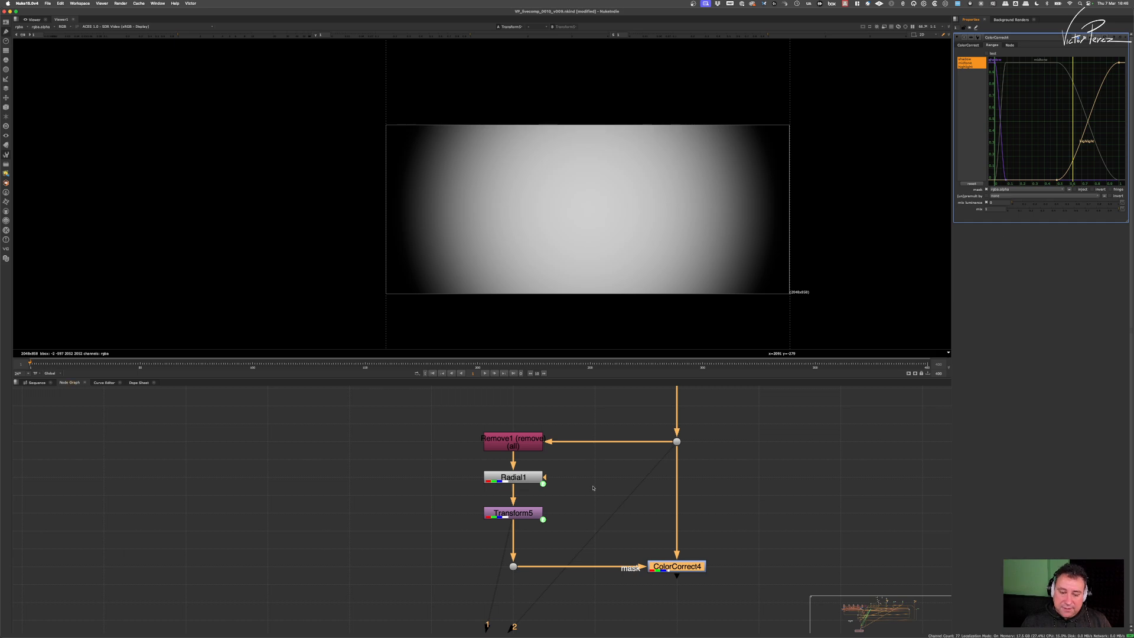
# Step: Insert an Invert node between Transform5 and the mask dot, and close the open node properties
pyautogui.click(554, 536)
pyautogui.scroll(3, 548, 528)
pyautogui.click(515, 510)
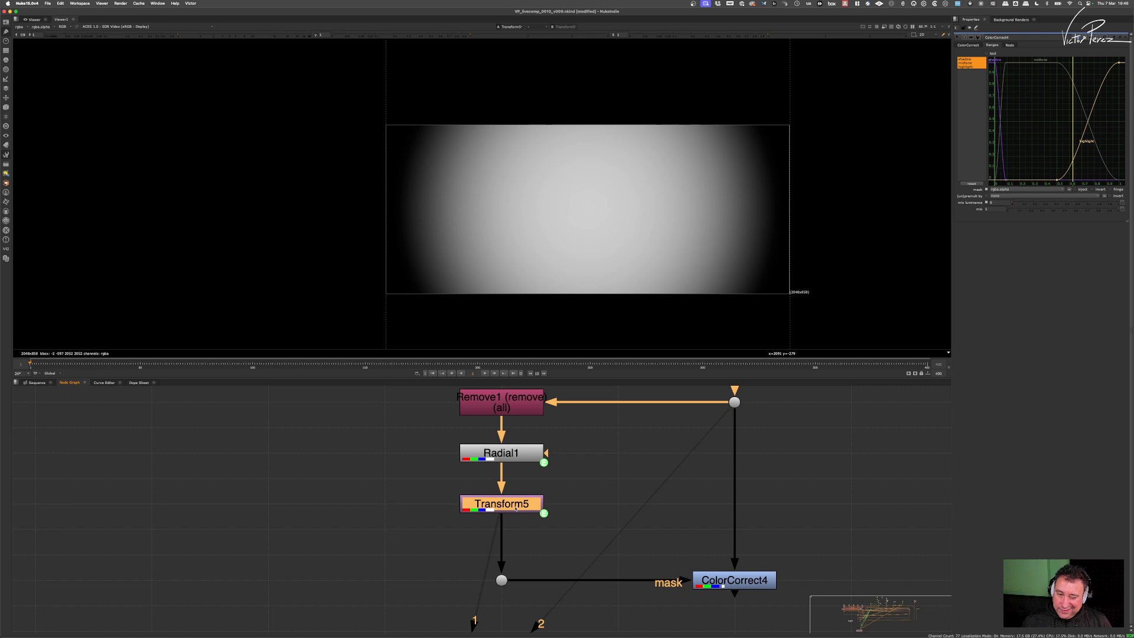
pyautogui.press('Tab')
pyautogui.write('in')
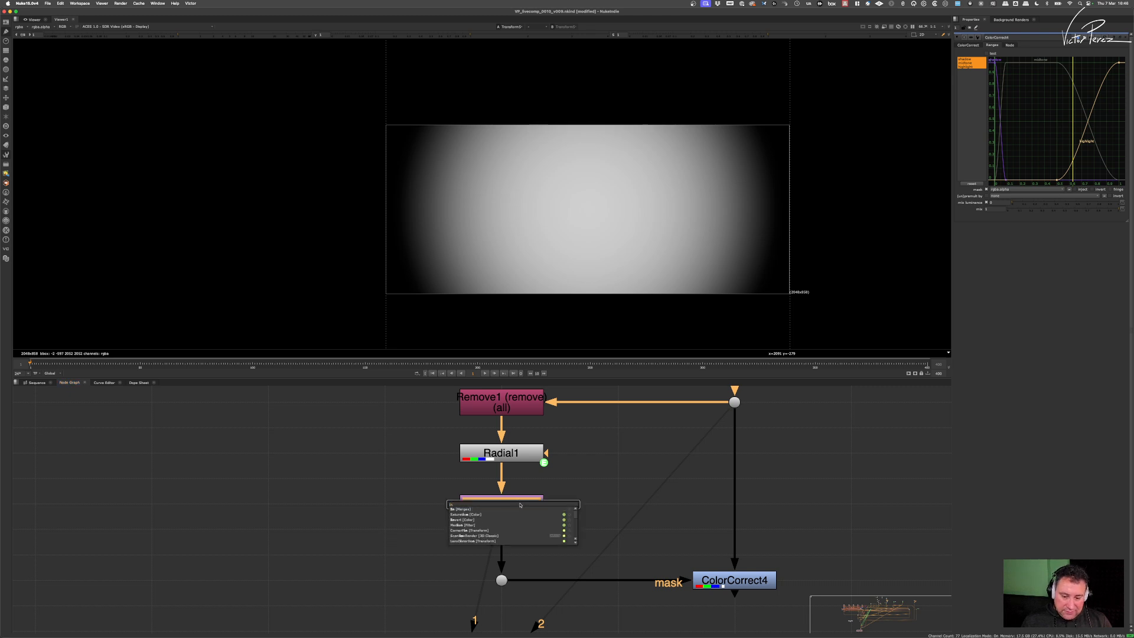
pyautogui.click(462, 519)
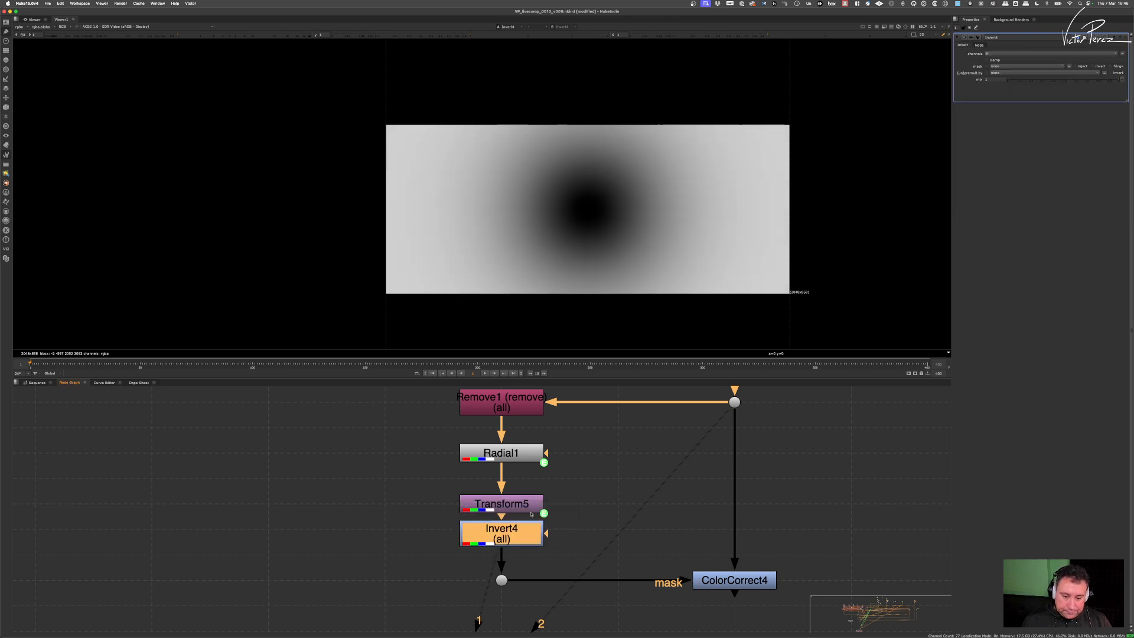
pyautogui.click(582, 516)
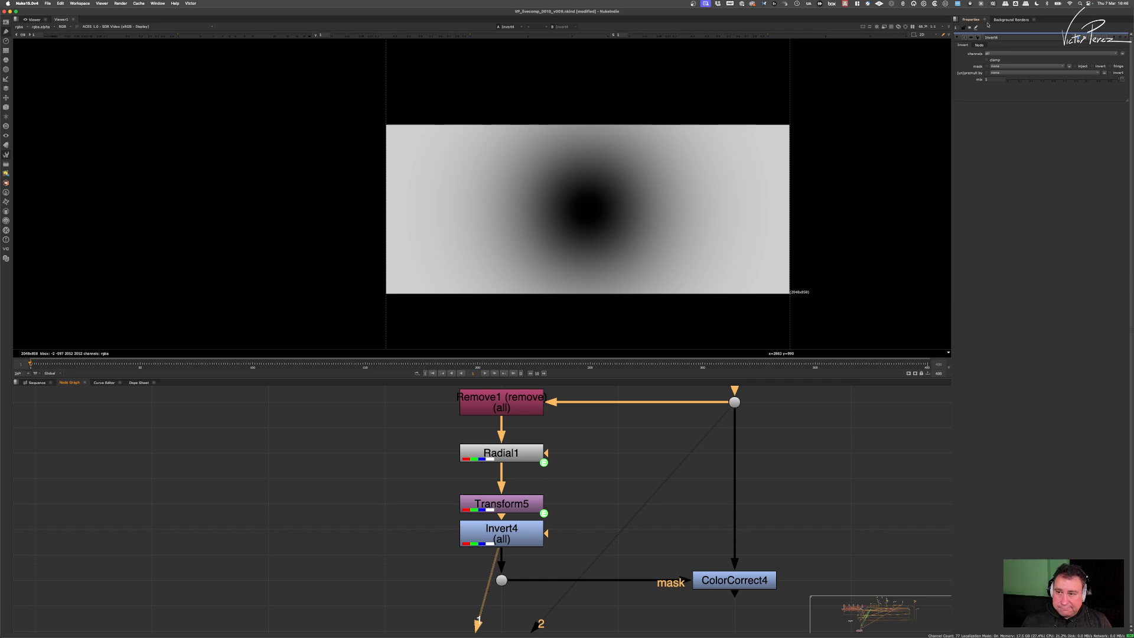
pyautogui.click(970, 29)
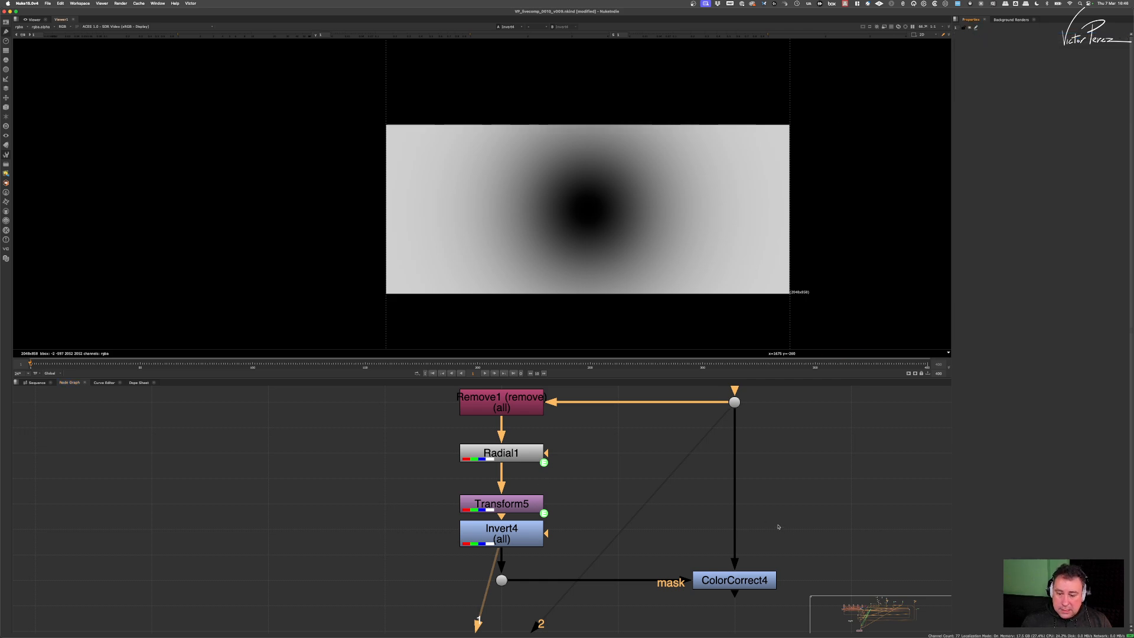
# Step: View the ColorCorrect4 output to check the picture through the inverted radial mask
pyautogui.moveTo(781, 527); pyautogui.dragTo(667, 608)
pyautogui.press('1')
pyautogui.scroll(-5, 679, 195)
pyautogui.scroll(4, 624, 196)
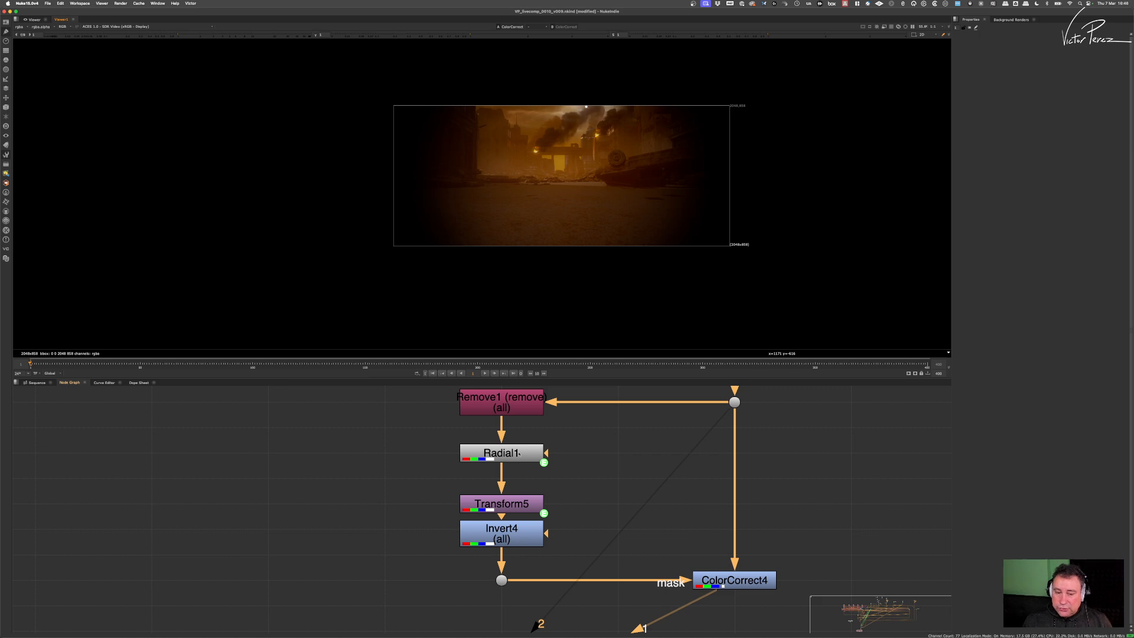
# Step: Stack Radial1, Transform5 and Invert4 closely beneath the Remove1 node
pyautogui.moveTo(523, 456); pyautogui.dragTo(523, 434)
pyautogui.moveTo(517, 510); pyautogui.dragTo(517, 462)
pyautogui.moveTo(509, 546); pyautogui.dragTo(509, 506)
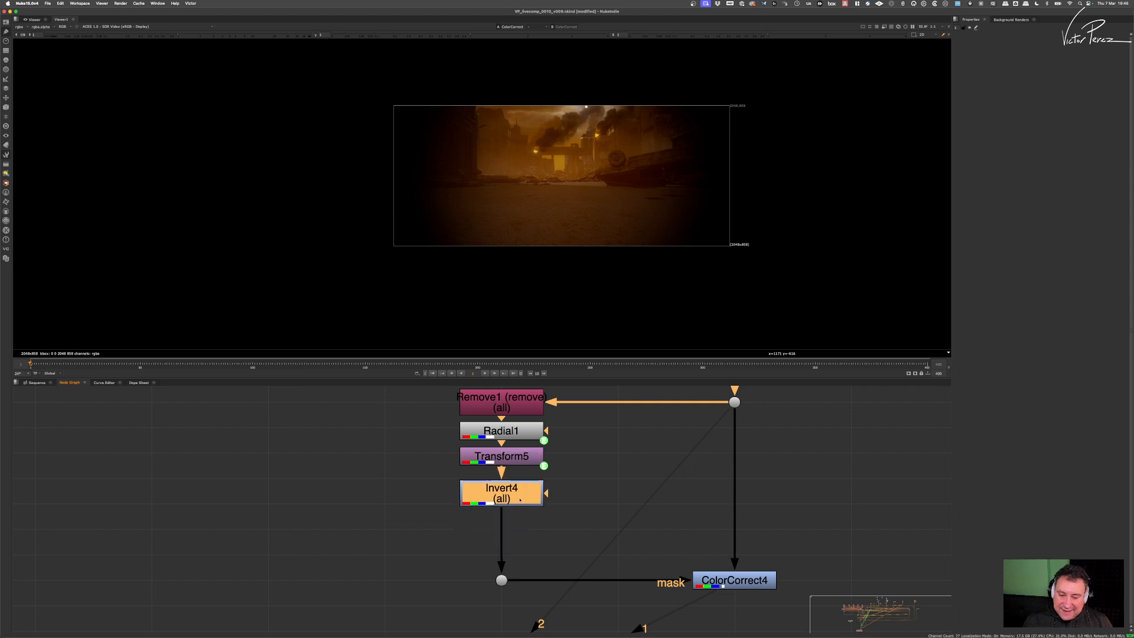
pyautogui.moveTo(509, 506); pyautogui.dragTo(482, 438, button='middle')
# Step: Look over the vignette branch feeding the ColorCorrect4 mask and open the Radial1 properties
pyautogui.click(696, 517)
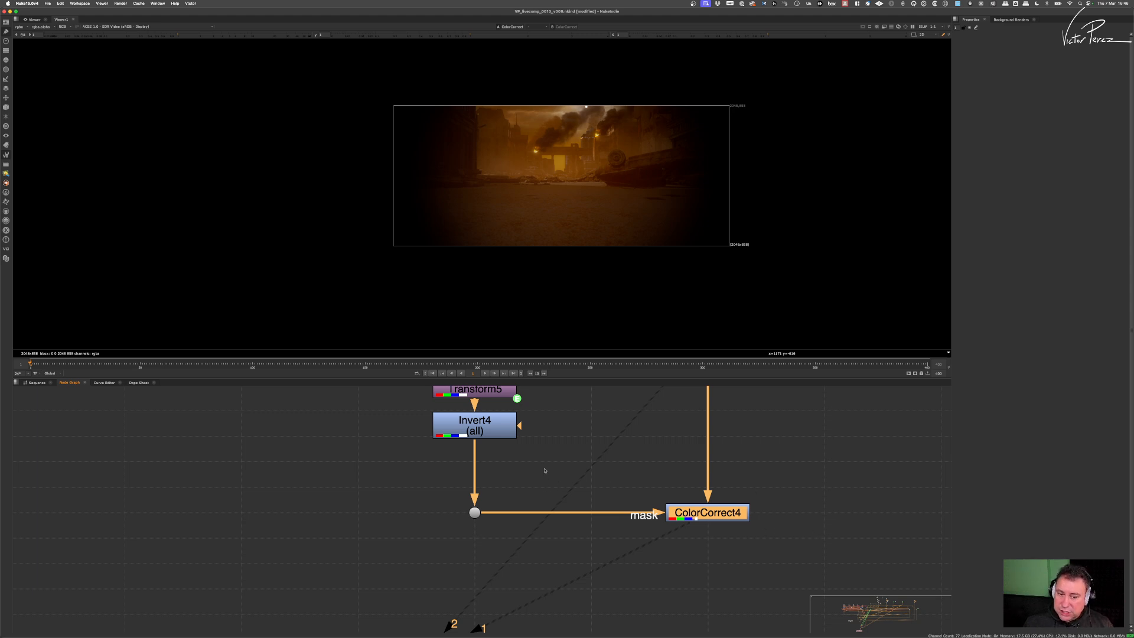
pyautogui.scroll(-5, 545, 471)
pyautogui.scroll(3, 579, 505)
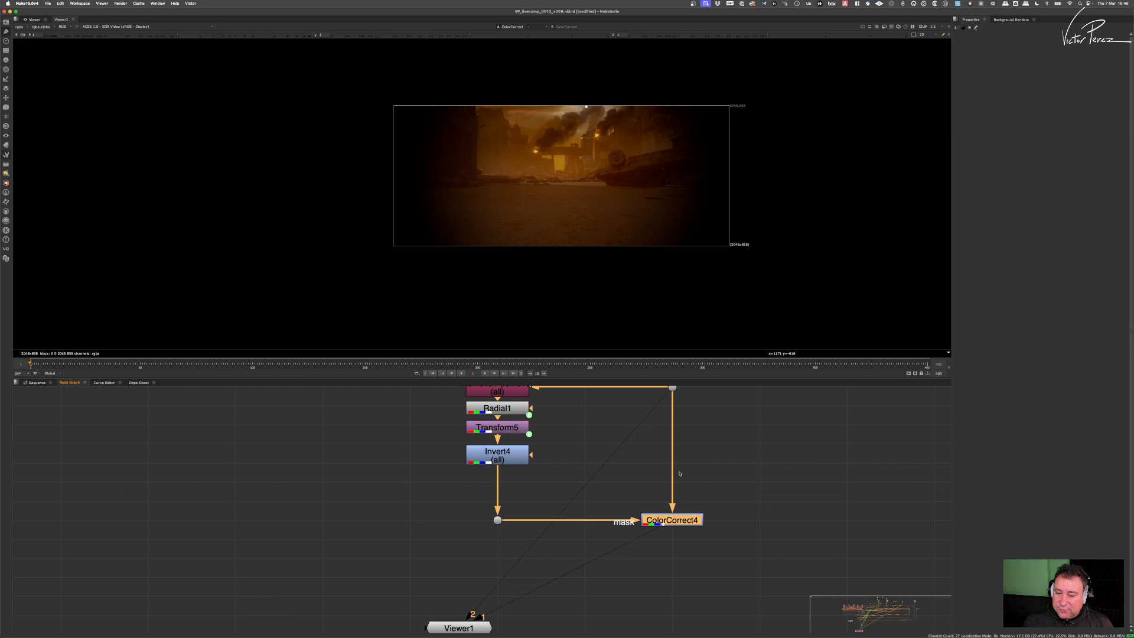
pyautogui.moveTo(547, 396); pyautogui.dragTo(538, 458, button='middle')
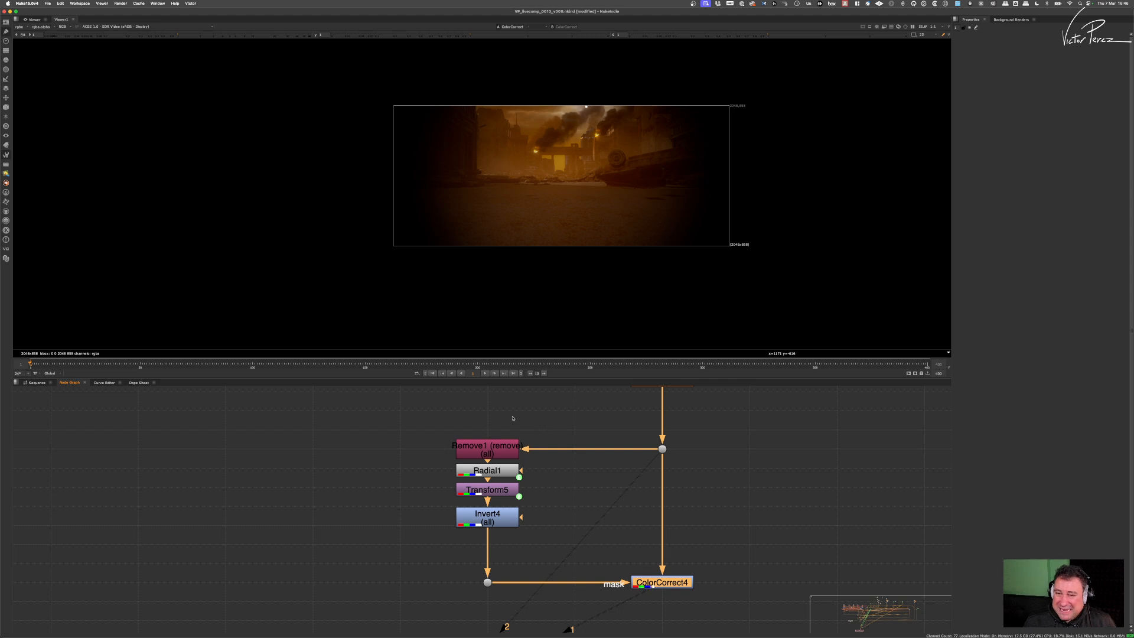
pyautogui.moveTo(572, 546); pyautogui.dragTo(543, 513, button='middle')
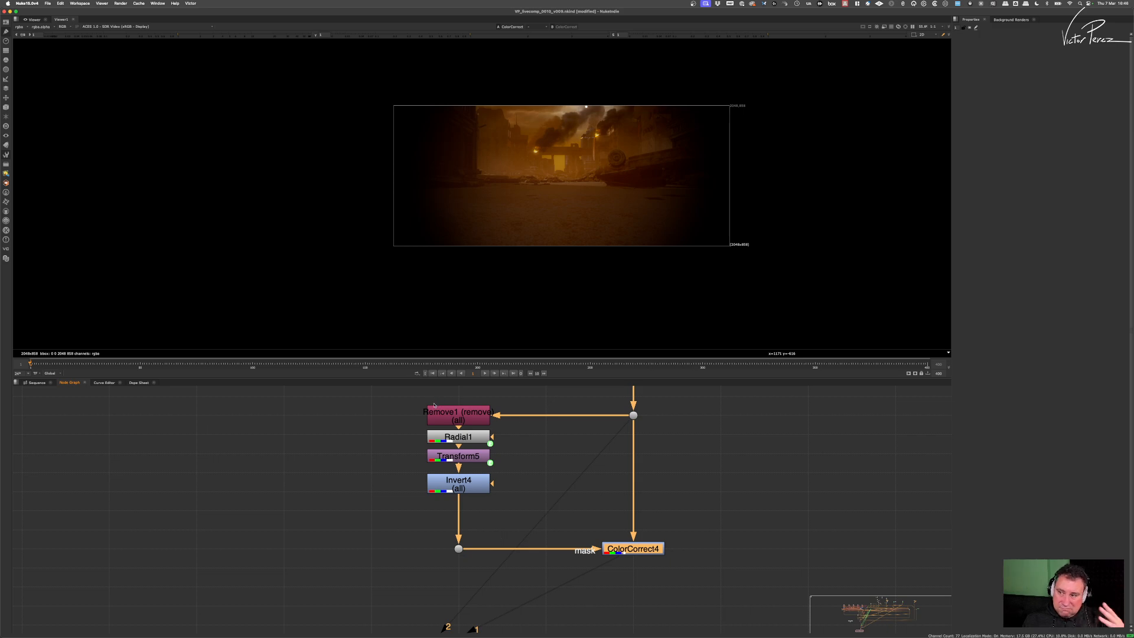
pyautogui.click(711, 522)
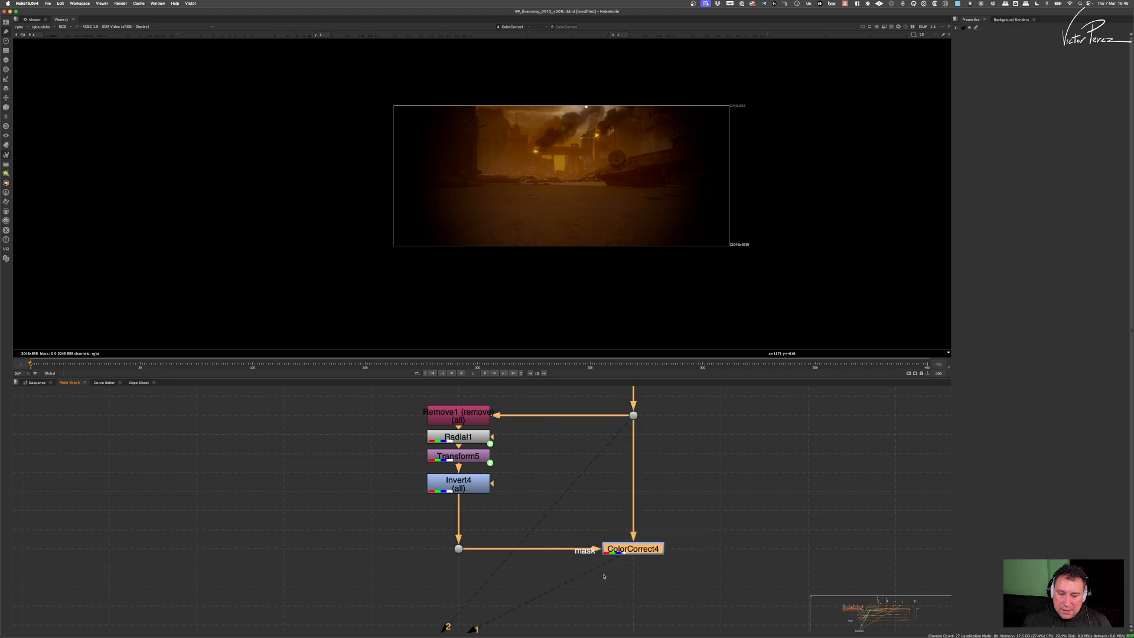
pyautogui.click(636, 550)
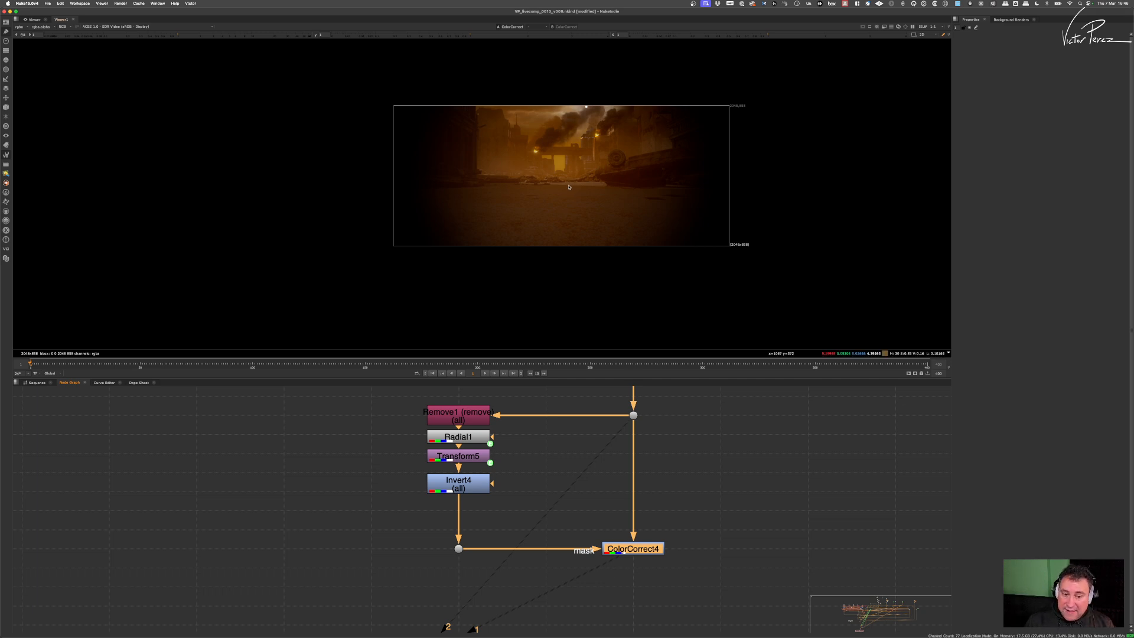
pyautogui.doubleClick(459, 437)
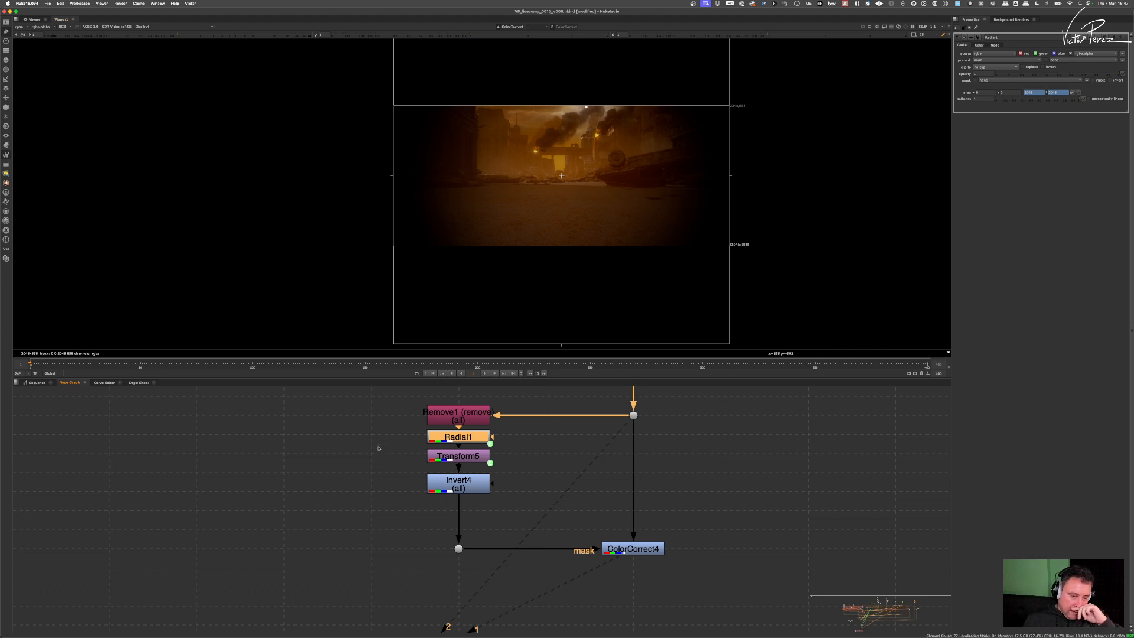
# Step: Import the 40Y_0118_bg_v01 DPX sequence from the 40 Years scans in Training Footage with a Read node
pyautogui.moveTo(381, 450); pyautogui.dragTo(432, 462, button='middle')
pyautogui.press('r')
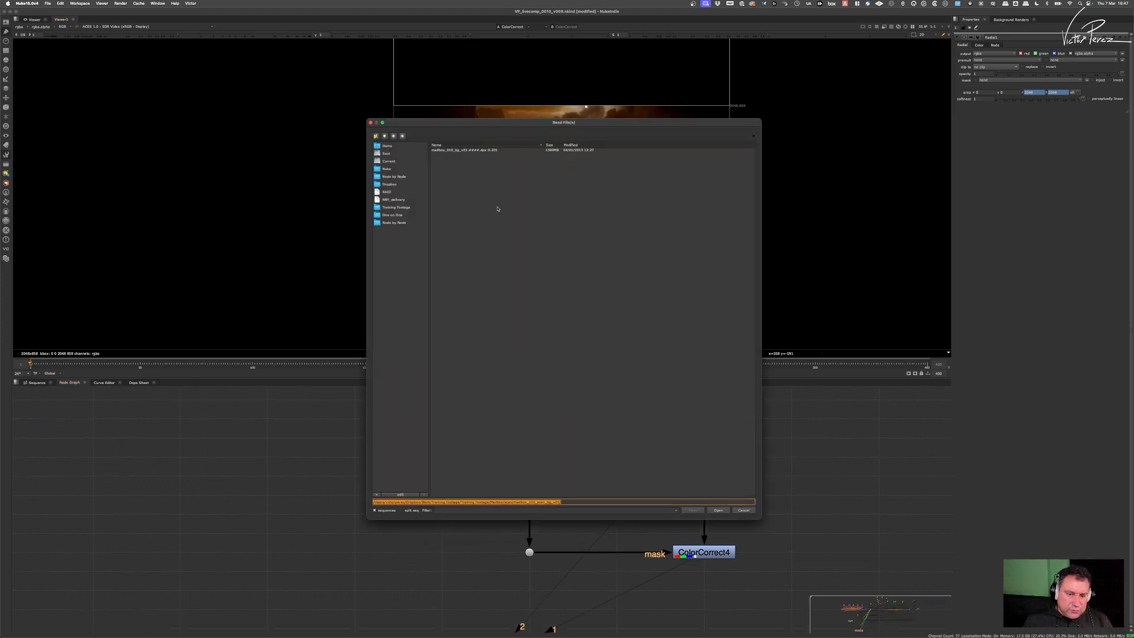
pyautogui.click(399, 208)
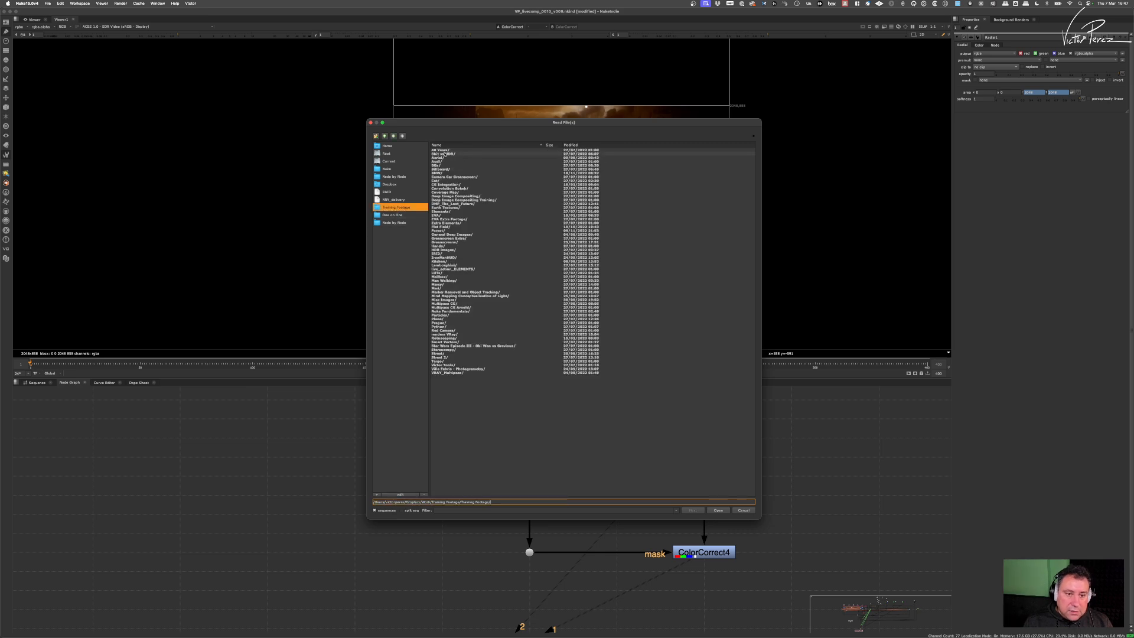
pyautogui.doubleClick(445, 150)
pyautogui.doubleClick(445, 151)
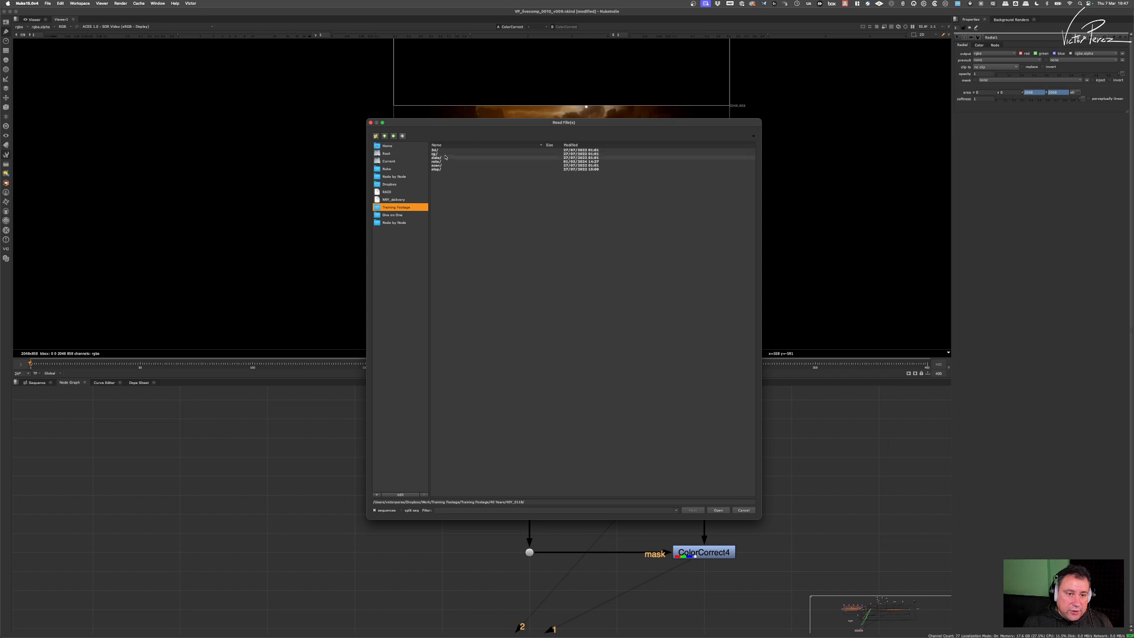
pyautogui.doubleClick(441, 166)
pyautogui.doubleClick(449, 151)
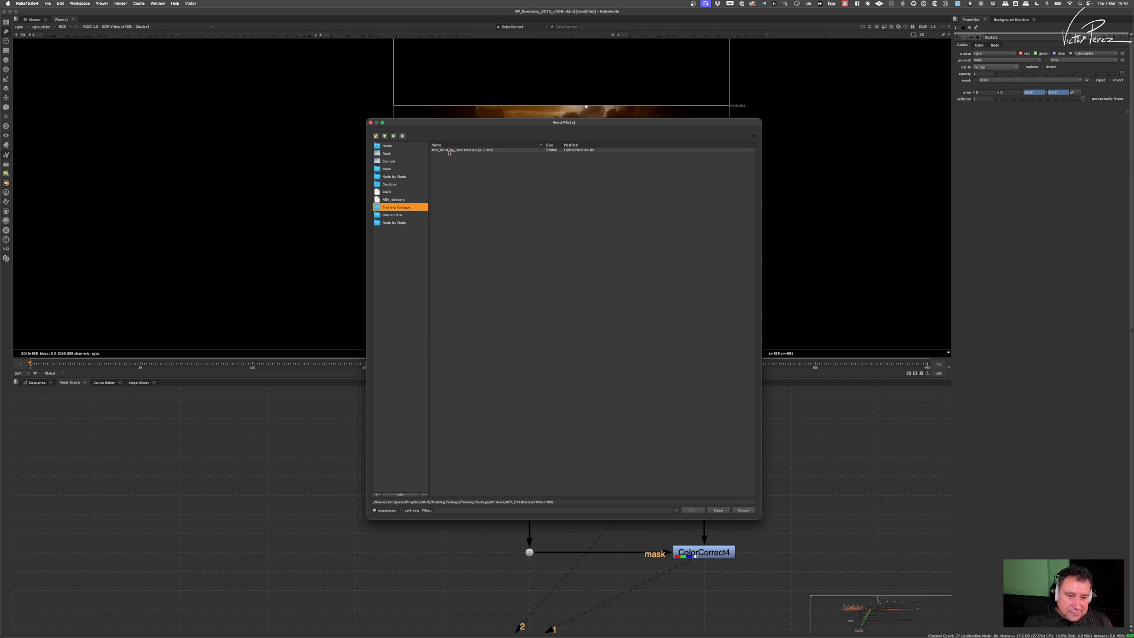
pyautogui.click(459, 151)
pyautogui.click(723, 511)
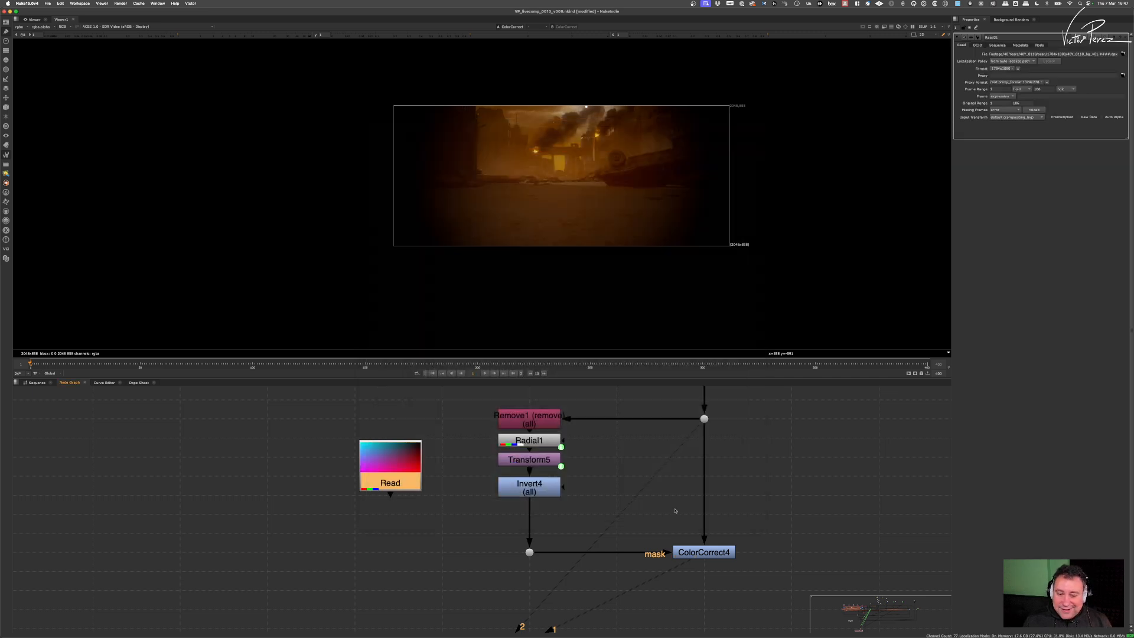
# Step: View the imported forest footage with the viewer gain raised and examine the corners and edges of its frame
pyautogui.press('1')
pyautogui.moveTo(519, 141); pyautogui.dragTo(448, 163, button='middle')
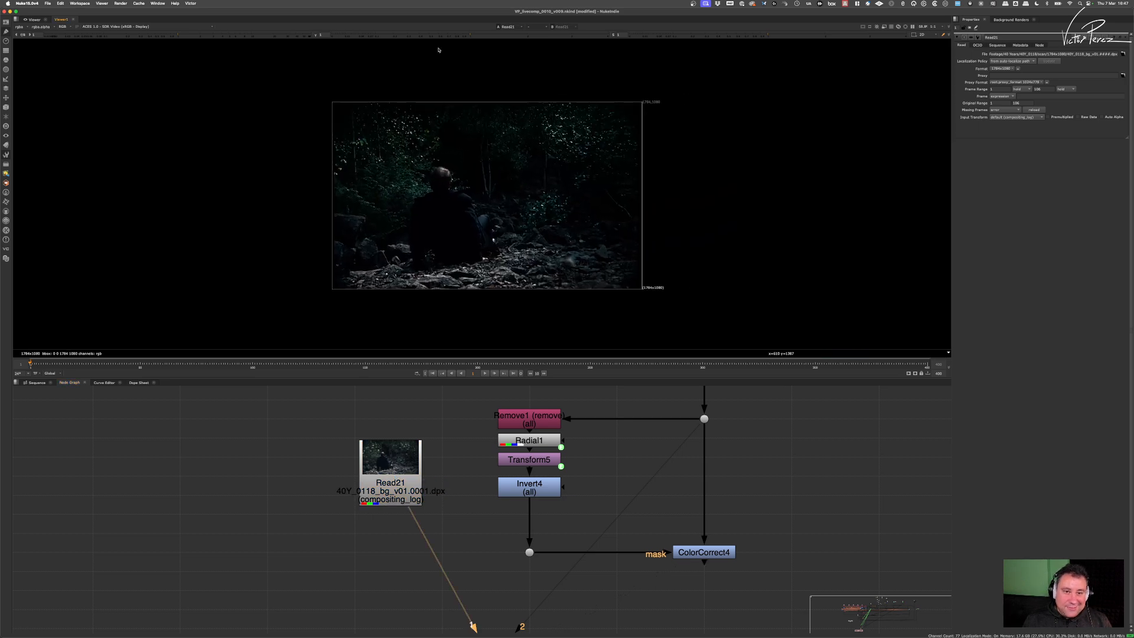
pyautogui.scroll(4, 370, 98)
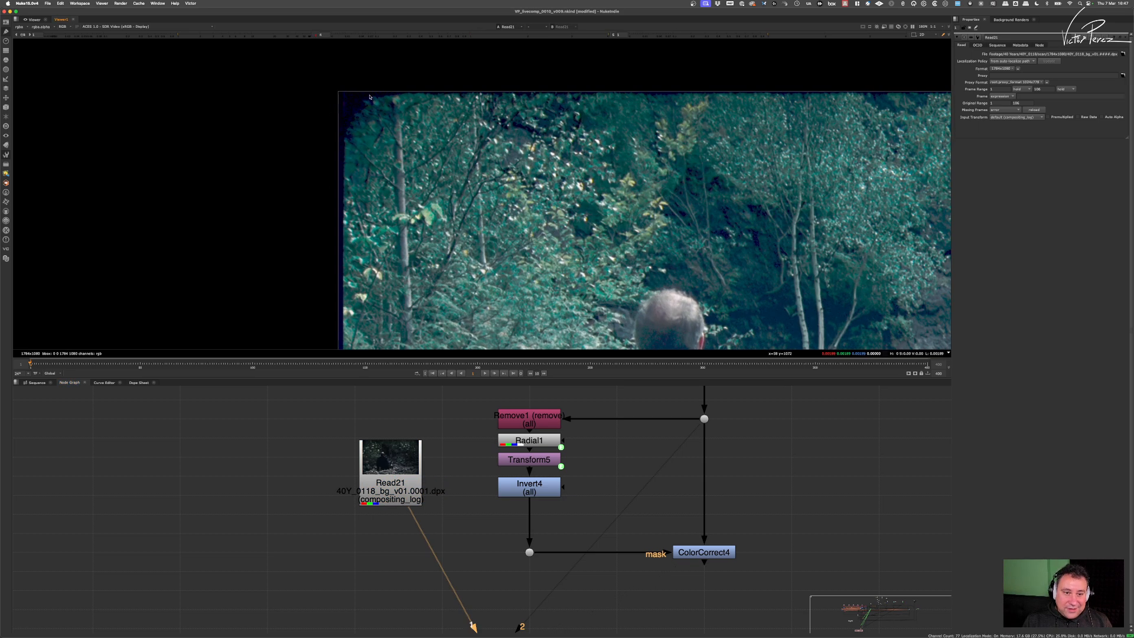
pyautogui.press('f')
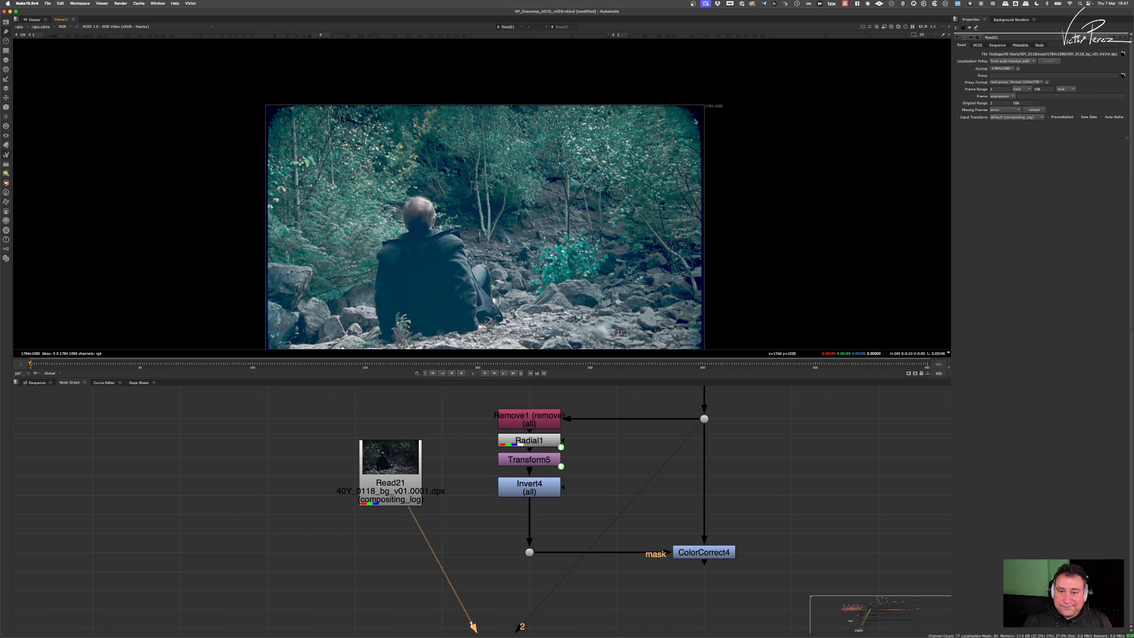
pyautogui.scroll(6, 695, 124)
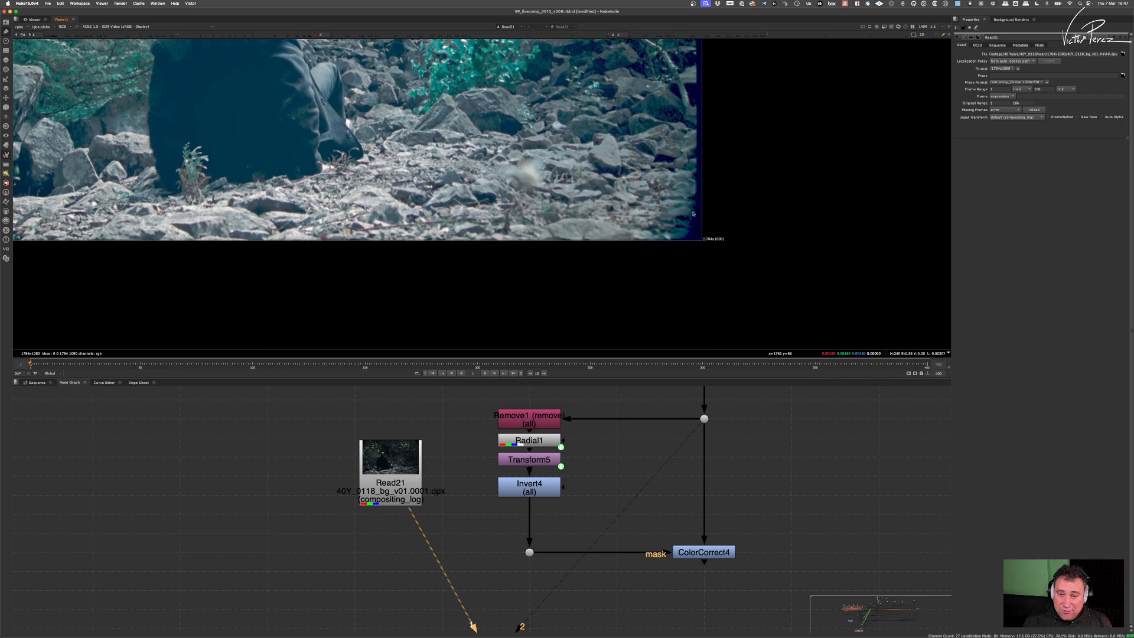
pyautogui.press('f')
pyautogui.scroll(5, 434, 231)
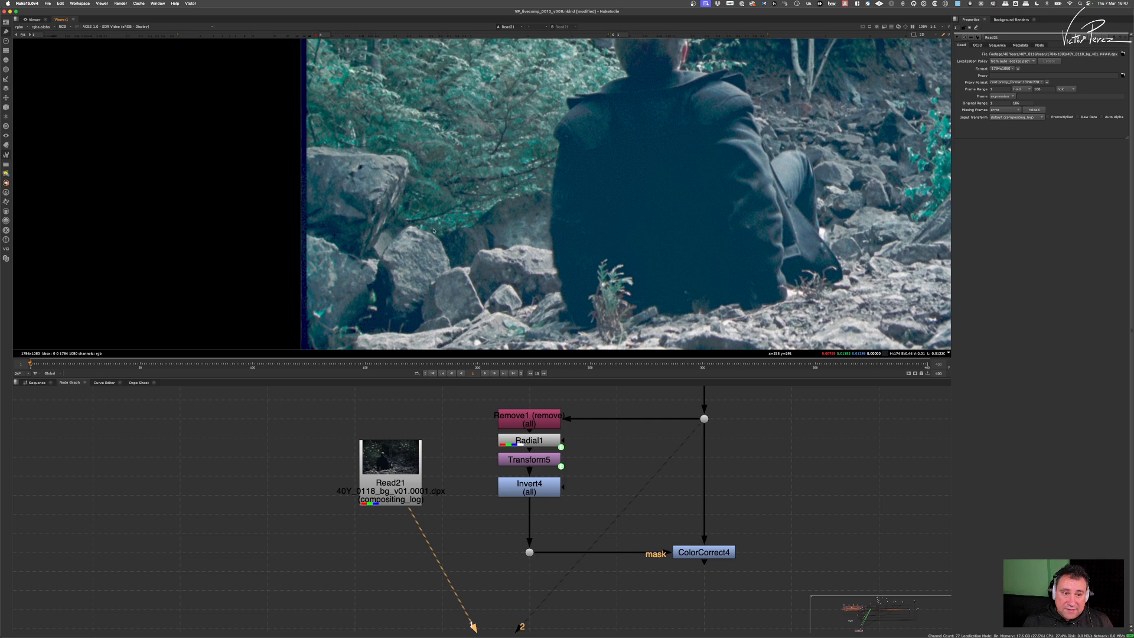
pyautogui.scroll(9, 277, 167)
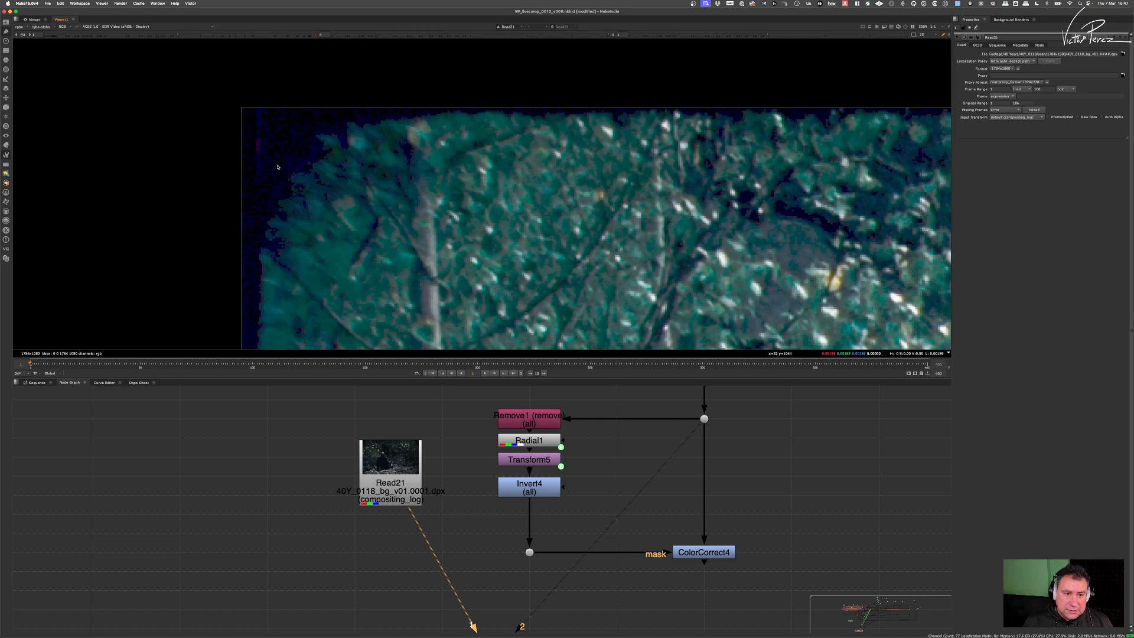
pyautogui.scroll(-5, 396, 432)
# Step: Delete the imported Read node and view the full ColorCorrect4 output again
pyautogui.click(395, 444)
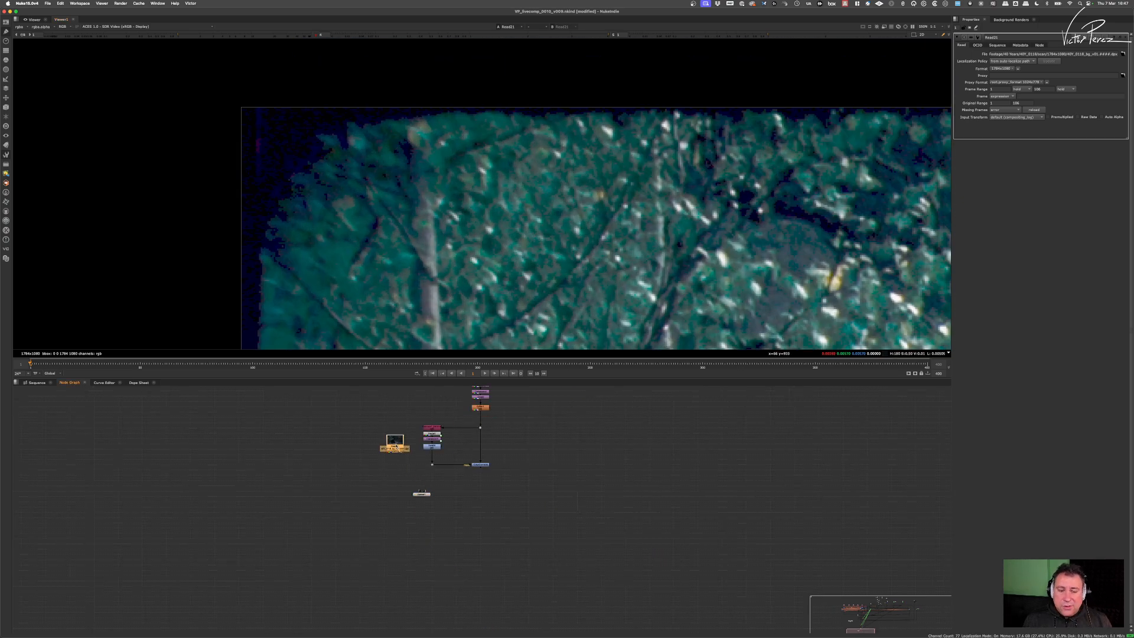
pyautogui.press('Delete')
pyautogui.moveTo(508, 454); pyautogui.dragTo(466, 480)
pyautogui.press('1')
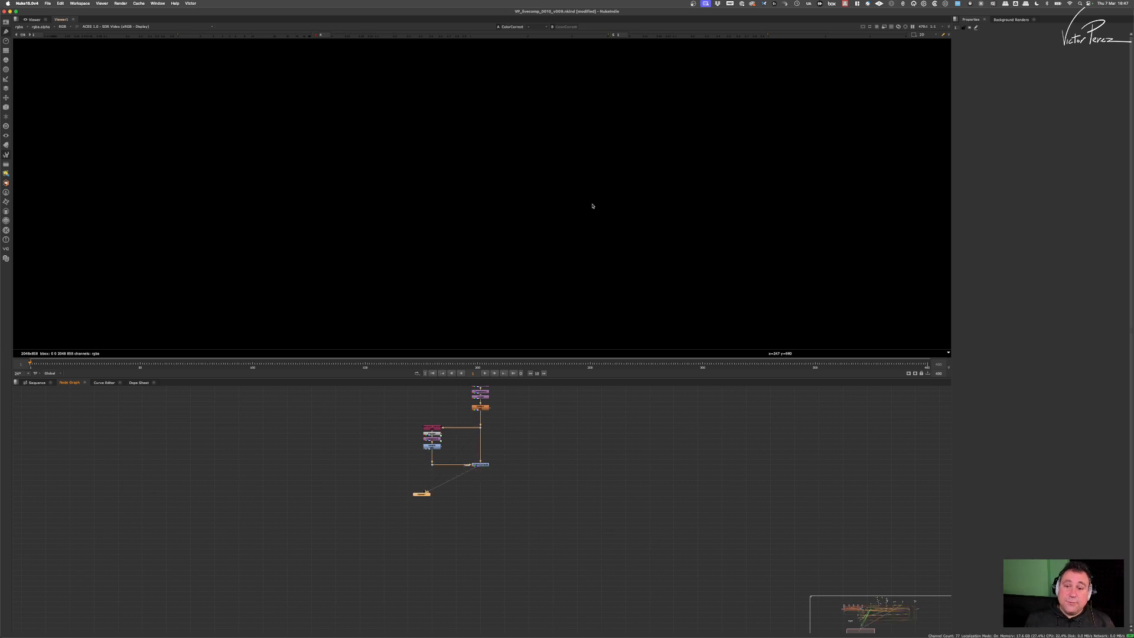
pyautogui.press('f')
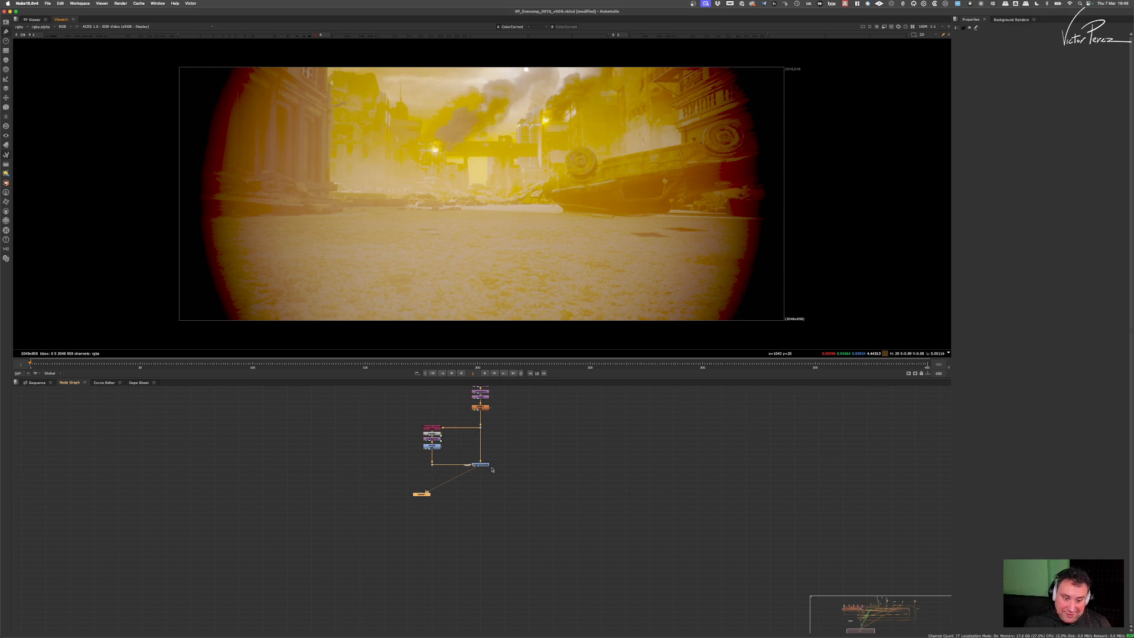
# Step: Switch the viewer's raised gain off and on to compare the vignette falloff in the ColorCorrect4 output
pyautogui.scroll(5, 476, 470)
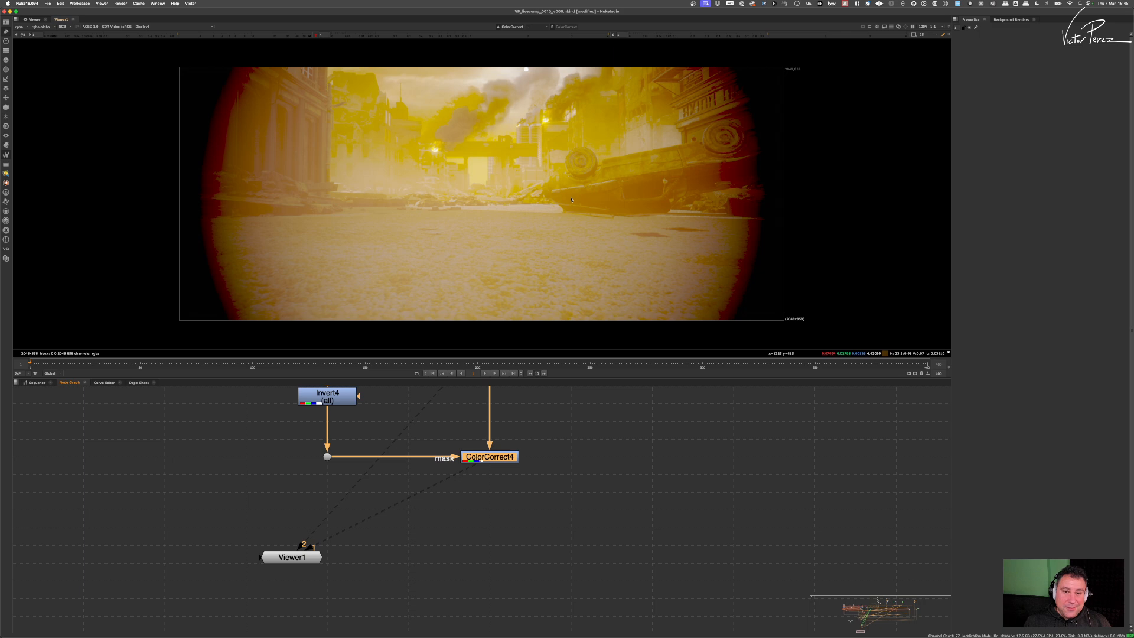
pyautogui.scroll(-3, 567, 200)
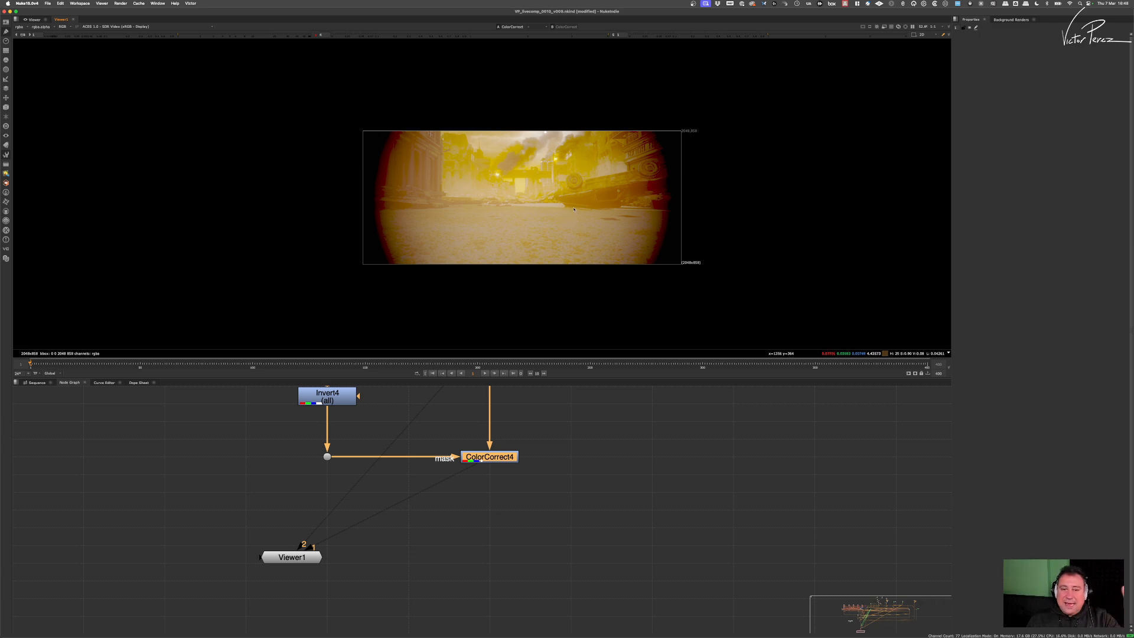
pyautogui.click(302, 555)
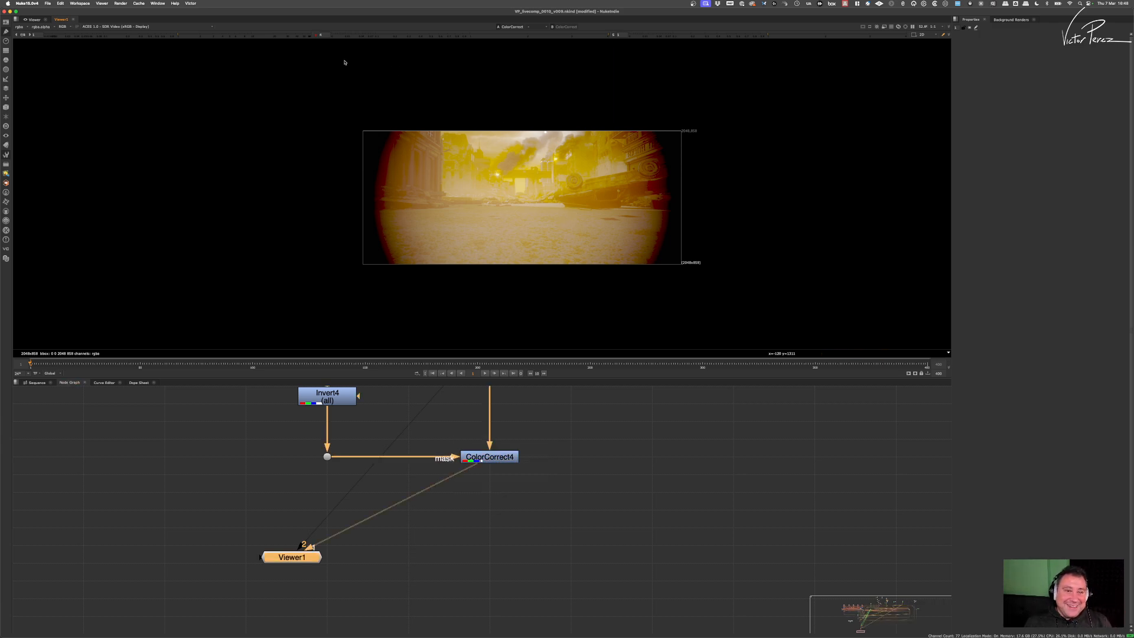
pyautogui.click(316, 35)
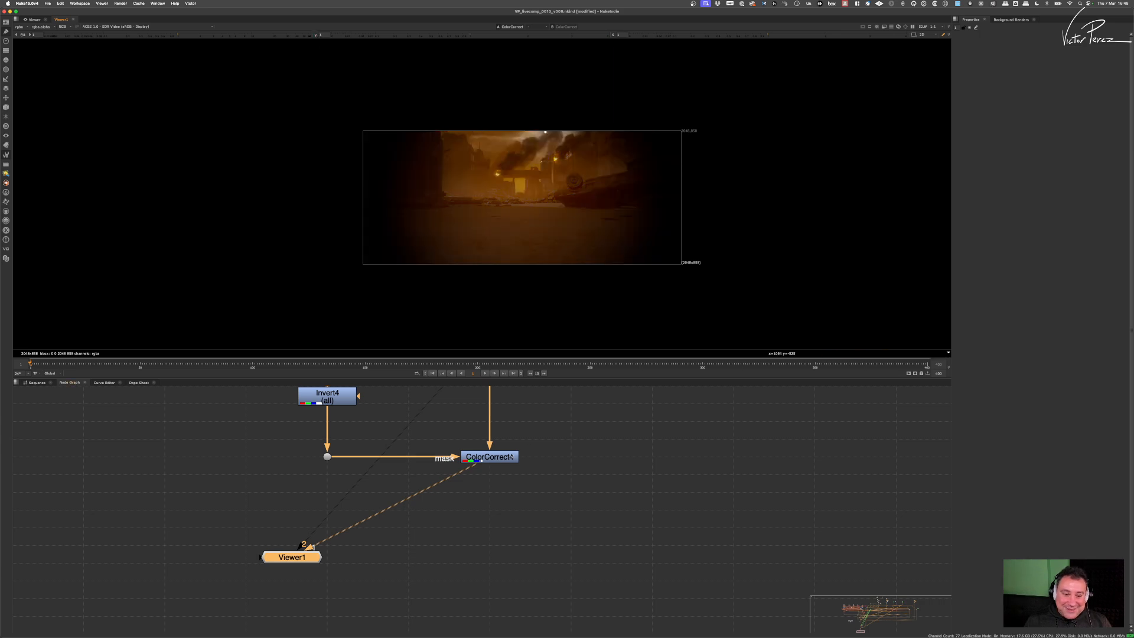
pyautogui.moveTo(543, 437); pyautogui.dragTo(439, 495)
pyautogui.press('1')
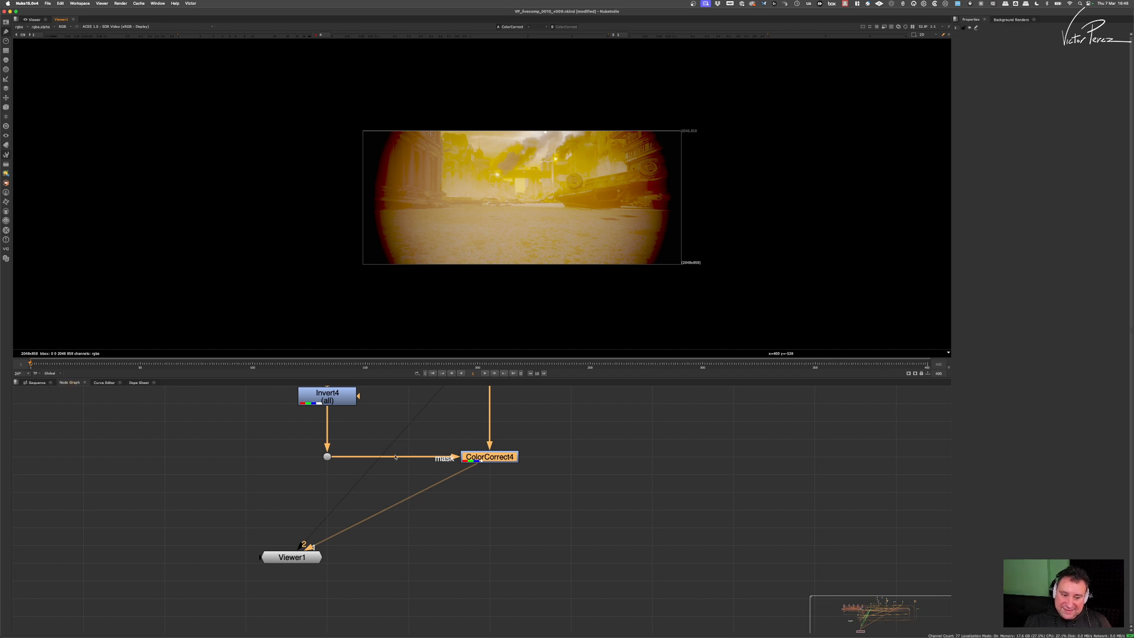
# Step: Open the main saturation, contrast, gamma, gain and offset controls of ColorCorrect4
pyautogui.moveTo(306, 541); pyautogui.dragTo(309, 622, button='middle')
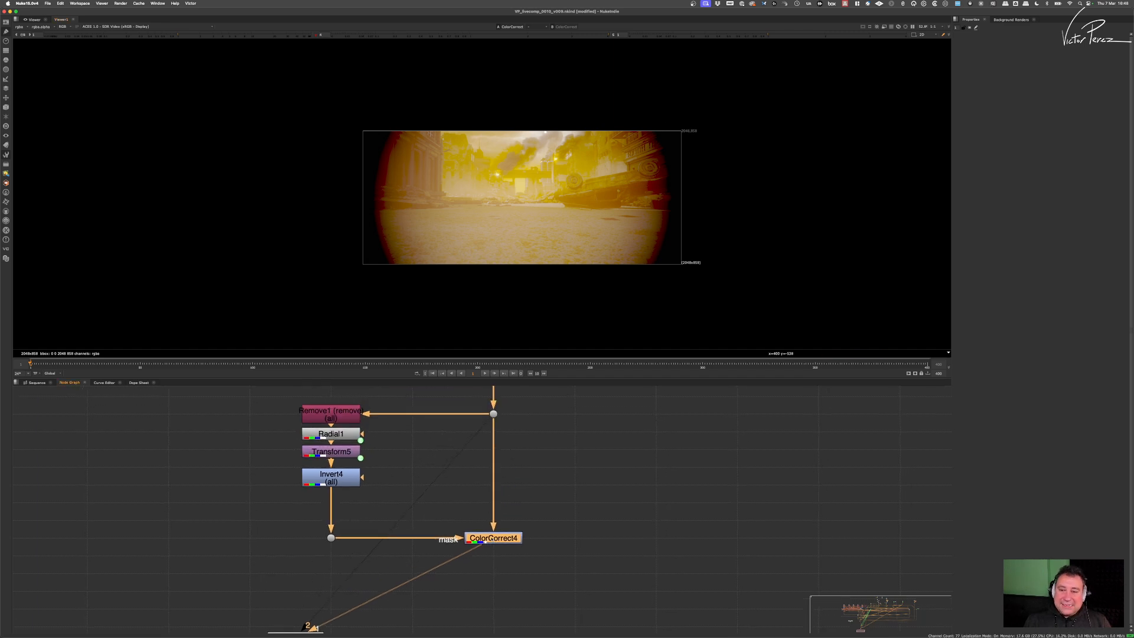
pyautogui.doubleClick(485, 541)
pyautogui.click(973, 46)
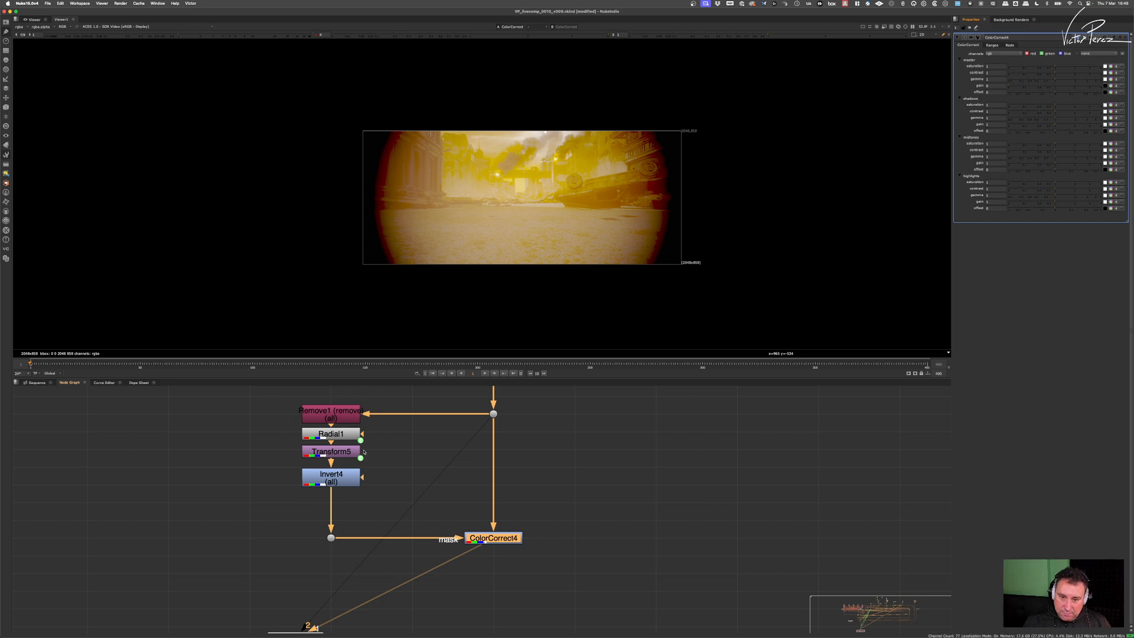
# Step: Space Transform5 and Invert4 further apart below Radial1 in the node graph and open Transform5's settings
pyautogui.moveTo(341, 475); pyautogui.dragTo(341, 493)
pyautogui.moveTo(341, 451); pyautogui.dragTo(341, 462)
pyautogui.doubleClick(341, 462)
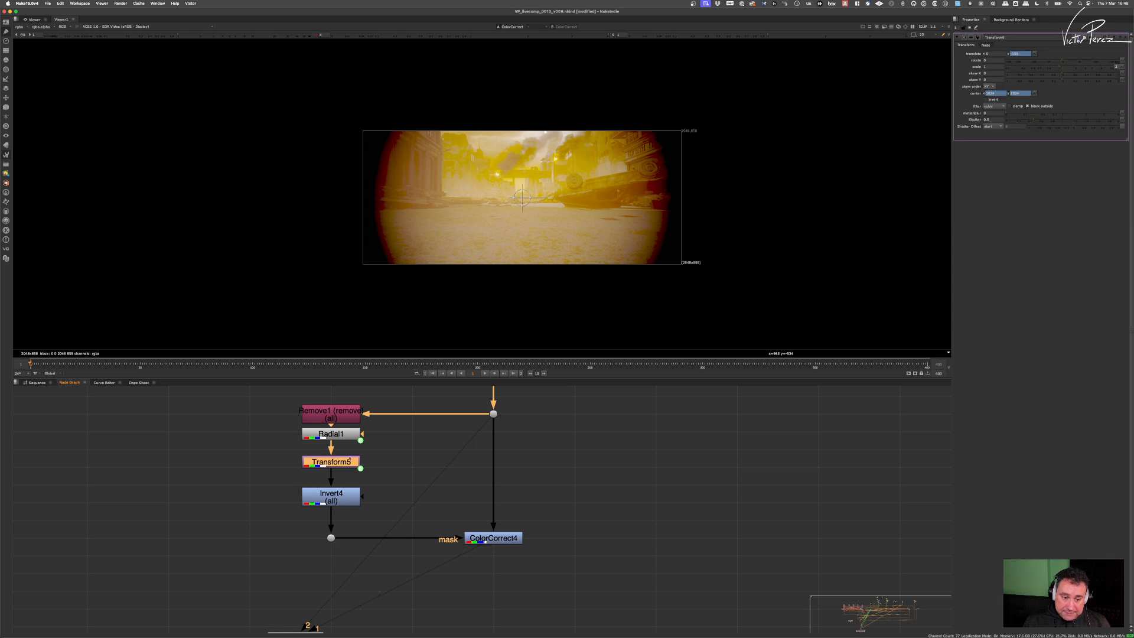
# Step: Try enlarging the soft vignette by setting the Transform5 scale to 2 and adjusting it in small increments
pyautogui.doubleClick(993, 68)
pyautogui.write('2')
pyautogui.press('Return')
pyautogui.press('Right')
pyautogui.press('Down')
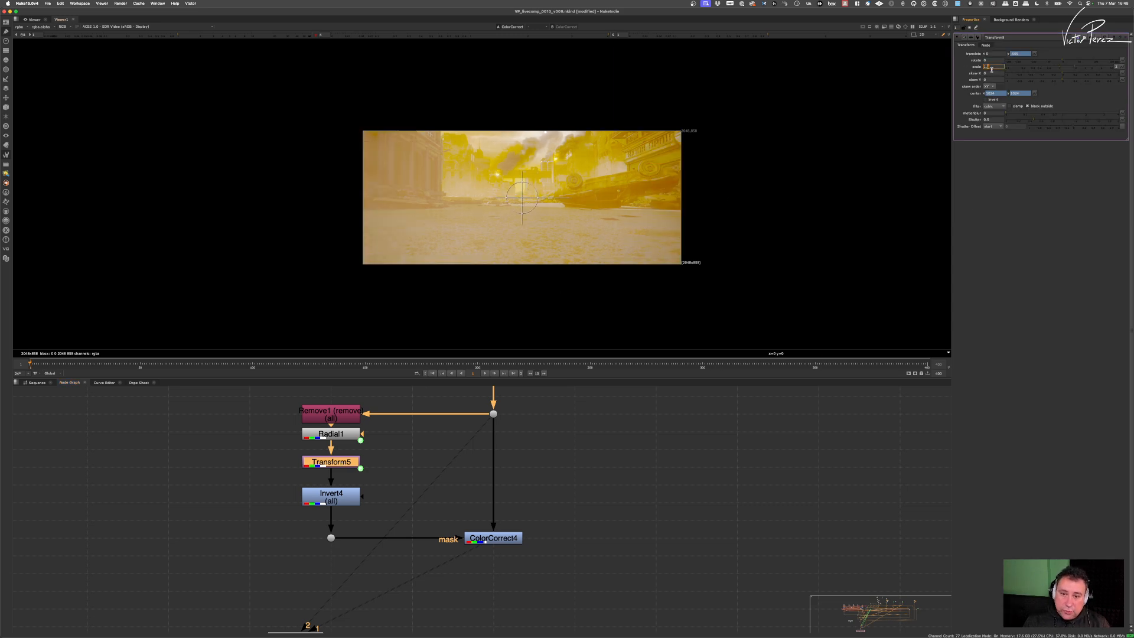
pyautogui.press('Down')
pyautogui.press('Down')
pyautogui.press('Down')
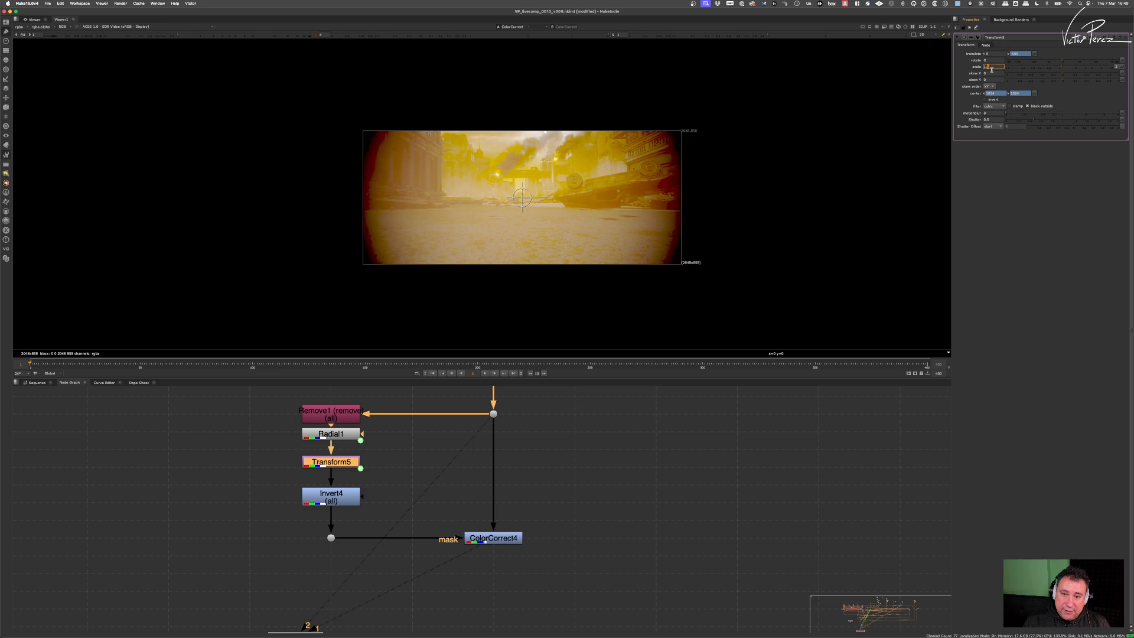
pyautogui.press('Up')
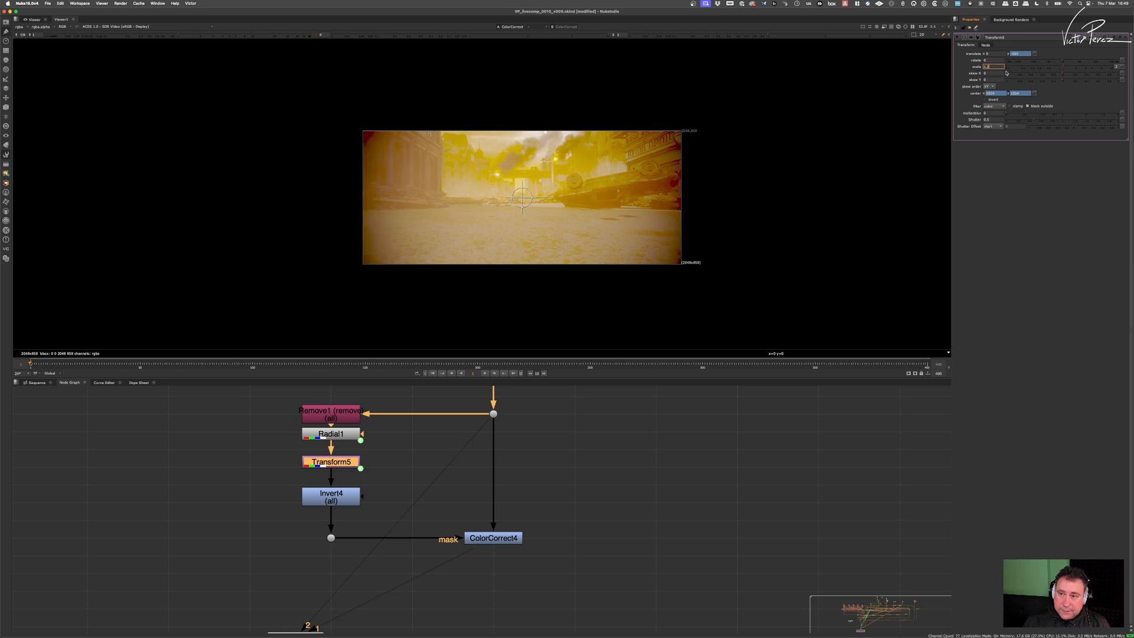
pyautogui.press('Down')
pyautogui.press('Up')
pyautogui.press('Down')
pyautogui.press('Down')
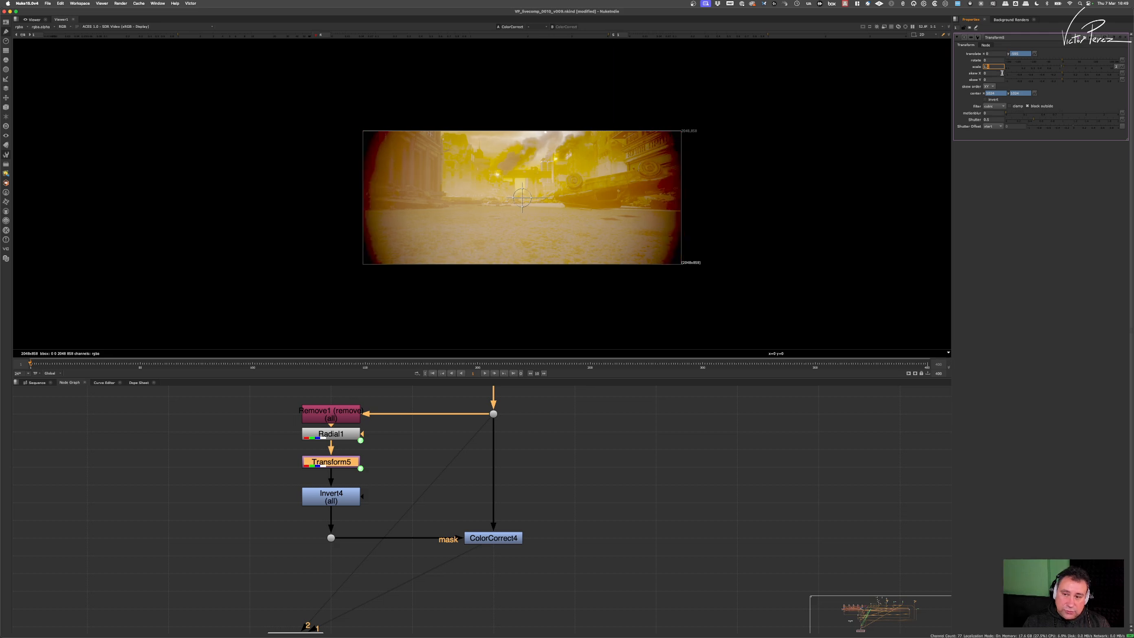
# Step: Set the Radial1 softness to 0 and raise the Transform5 scale to 1.07
pyautogui.click(340, 440)
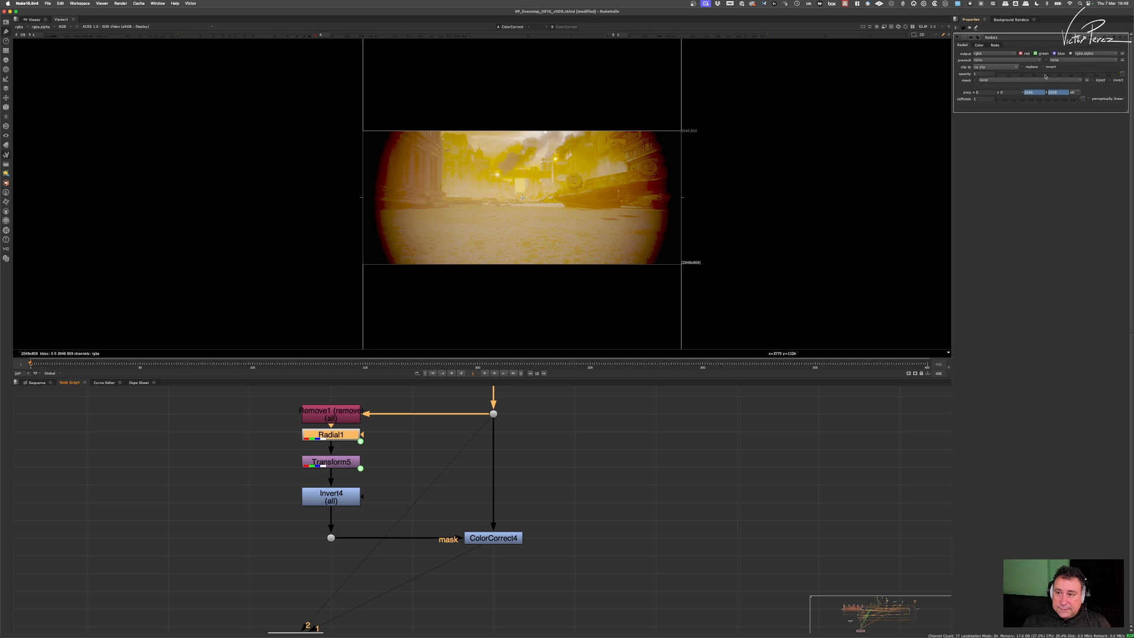
pyautogui.moveTo(1017, 101); pyautogui.dragTo(843, 108)
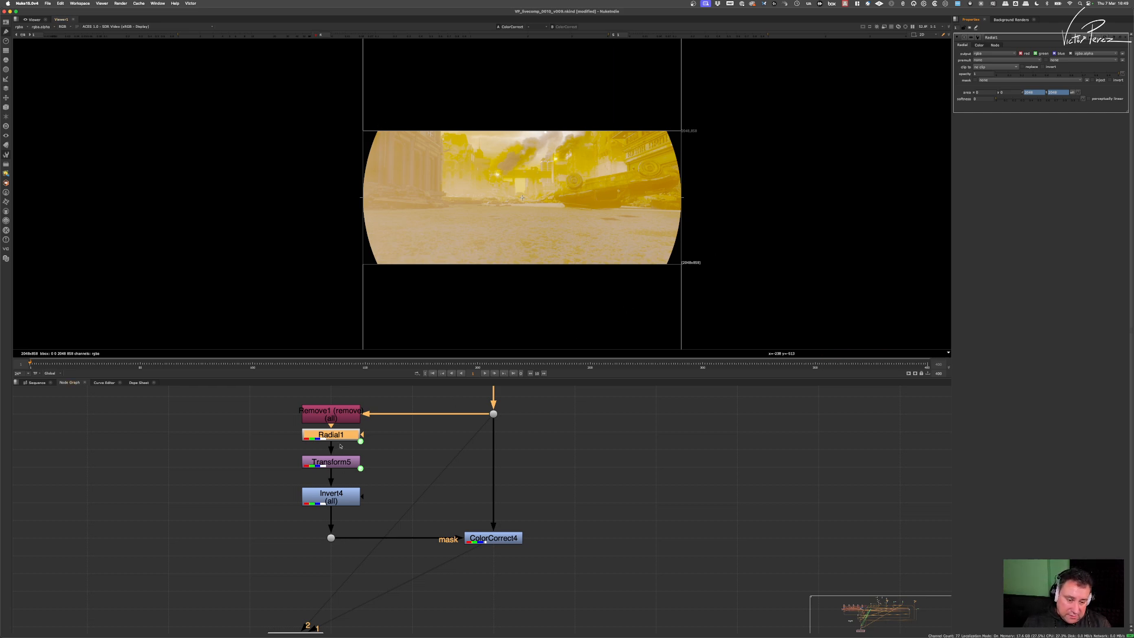
pyautogui.doubleClick(330, 462)
pyautogui.click(991, 66)
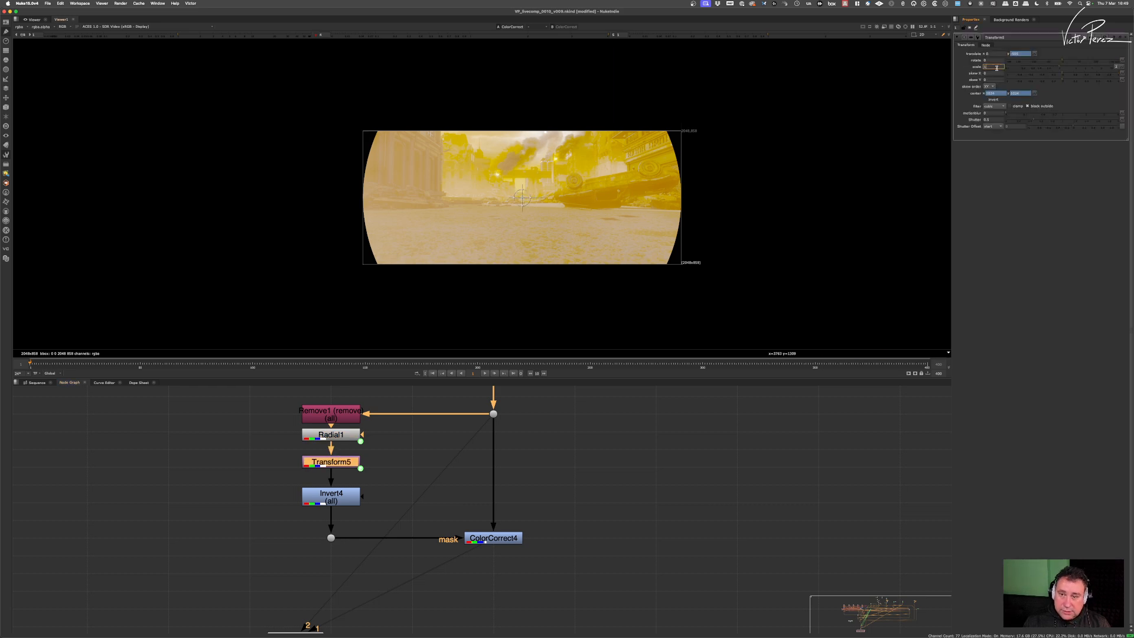
pyautogui.press('Right')
pyautogui.press('Up')
pyautogui.press('Up')
pyautogui.press('Up')
pyautogui.press('Up')
pyautogui.press('Up')
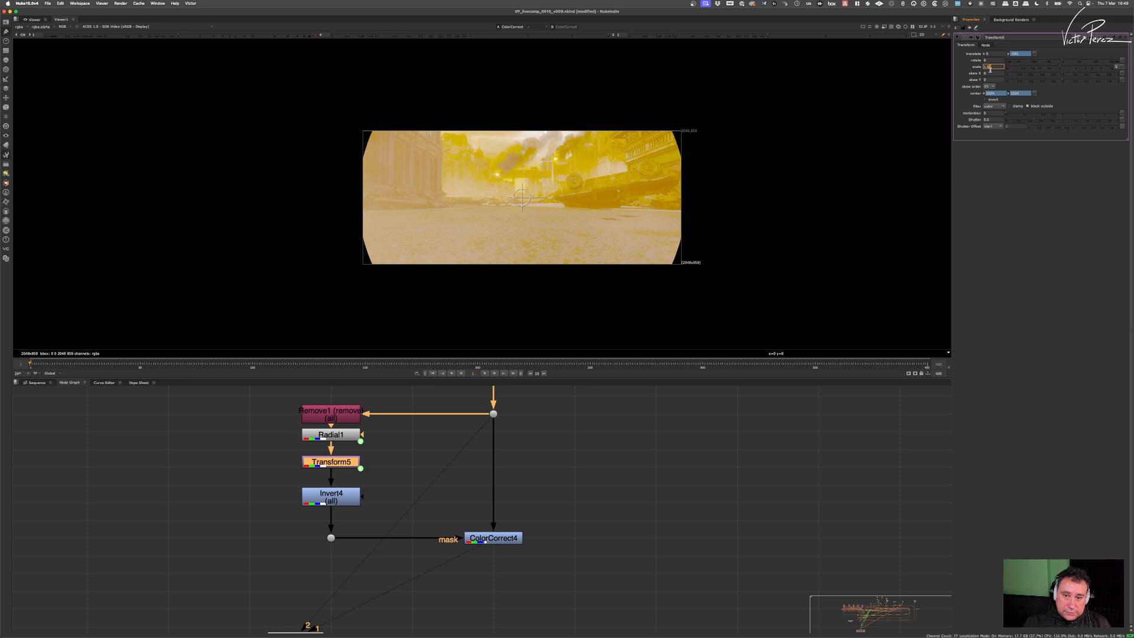
pyautogui.press('Up')
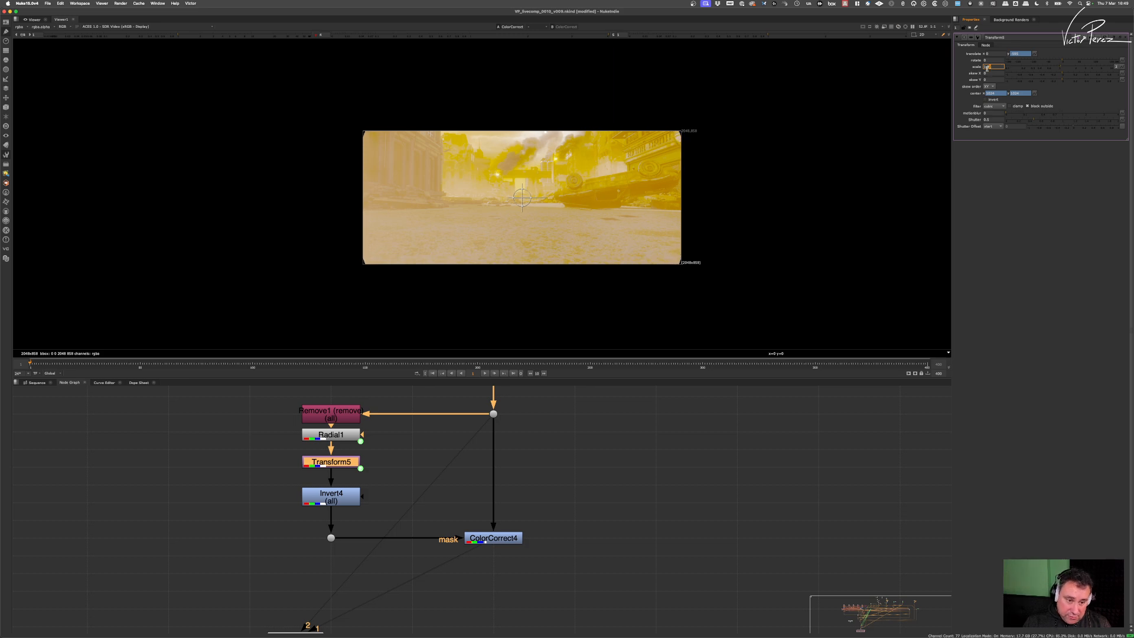
# Step: Fine-tune the Transform5 scale in smaller increments until the hard circle just clears the image's upper-right corner
pyautogui.keyDown('alt'); pyautogui.moveTo(687, 125); pyautogui.dragTo(785, 100, button='middle'); pyautogui.keyUp('alt')
pyautogui.keyDown('alt'); pyautogui.moveTo(612, 210); pyautogui.dragTo(658, 173, button='middle'); pyautogui.keyUp('alt')
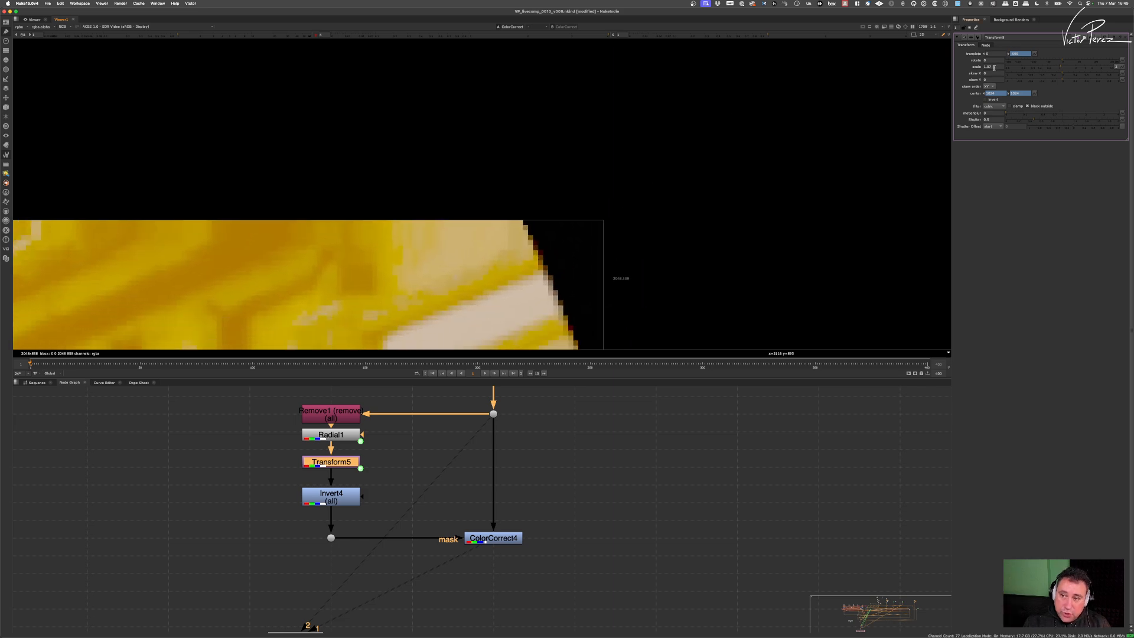
pyautogui.click(994, 68)
pyautogui.press('Up')
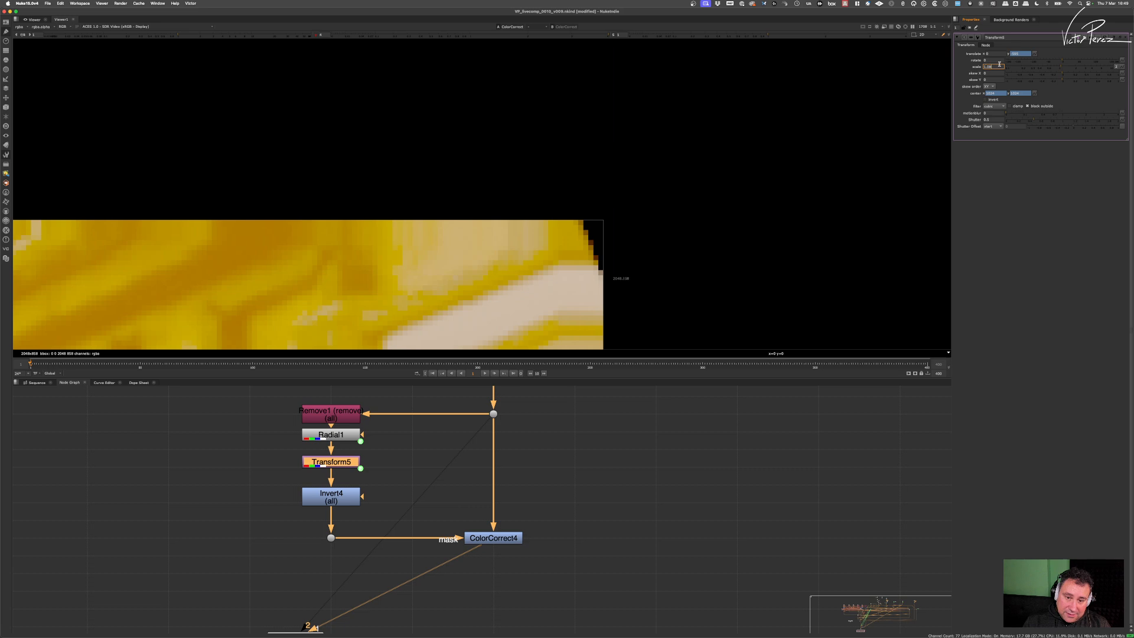
pyautogui.press('Down')
pyautogui.press('Up')
pyautogui.press('Up')
pyautogui.press('Up')
pyautogui.press('Up')
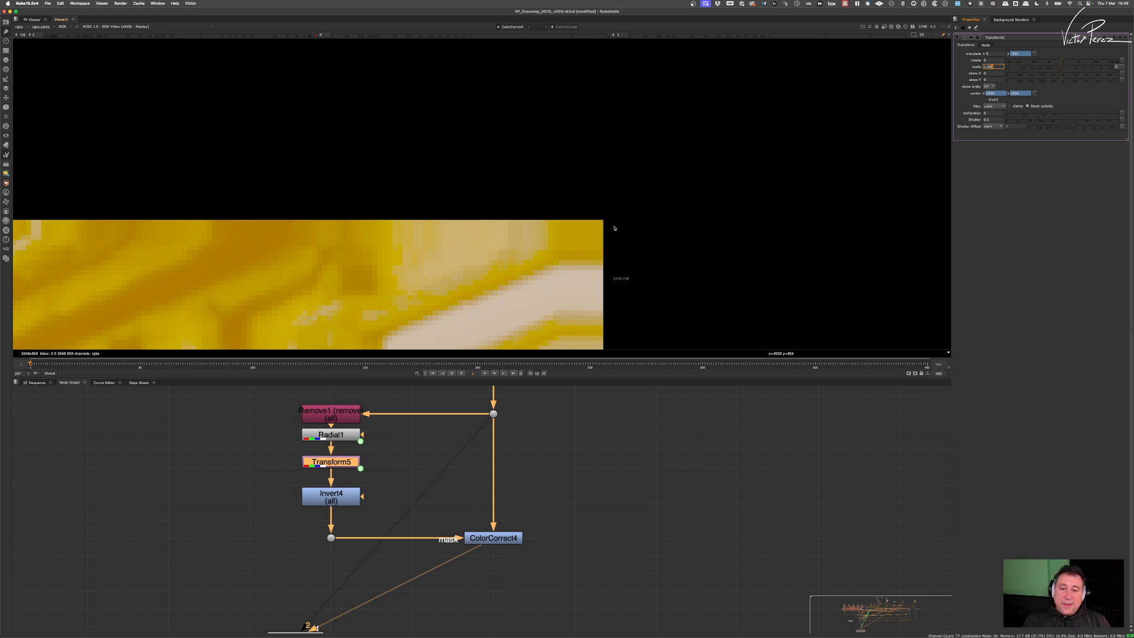
# Step: View the whole frame and open the LensDistortion2 settings to check its distortion centre
pyautogui.scroll(-10, 630, 244)
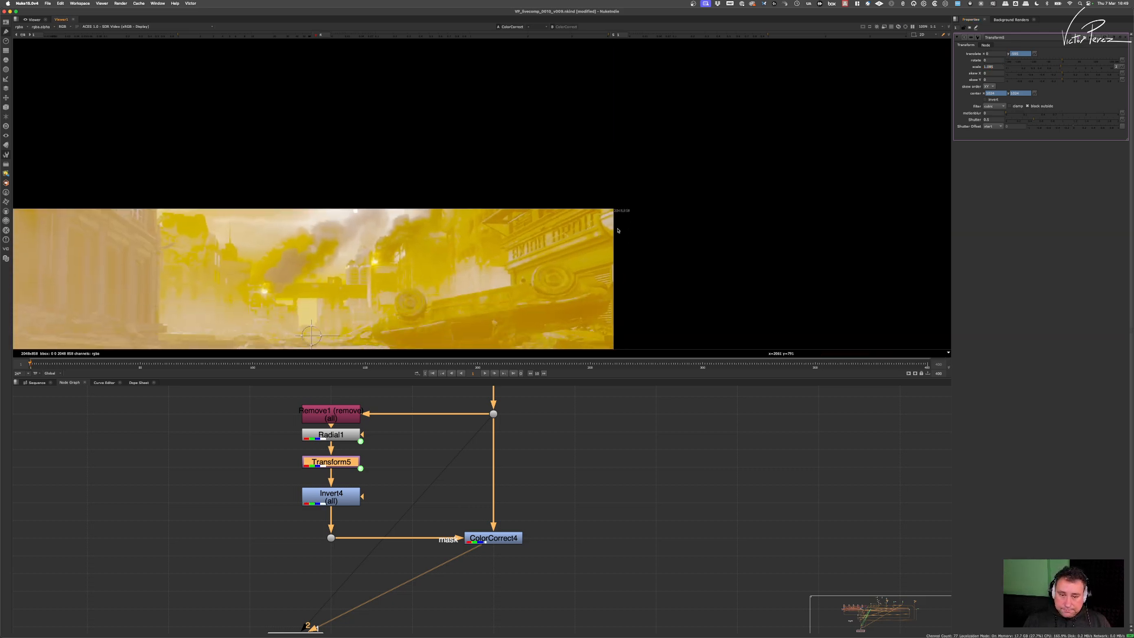
pyautogui.moveTo(604, 250); pyautogui.dragTo(610, 214, button='middle')
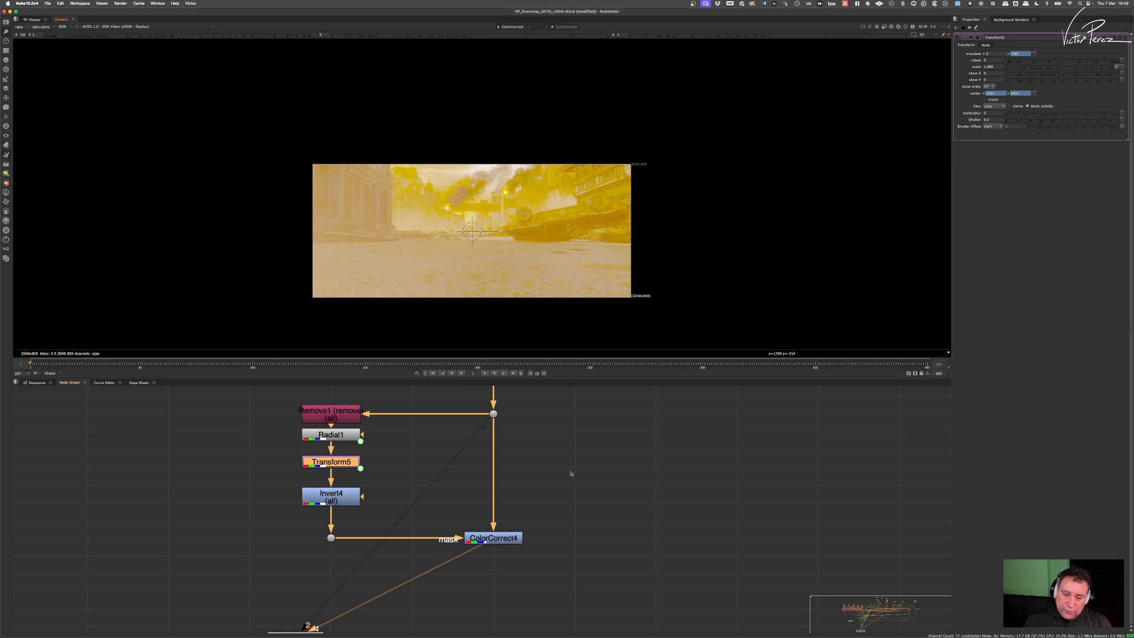
pyautogui.scroll(-3, 570, 474)
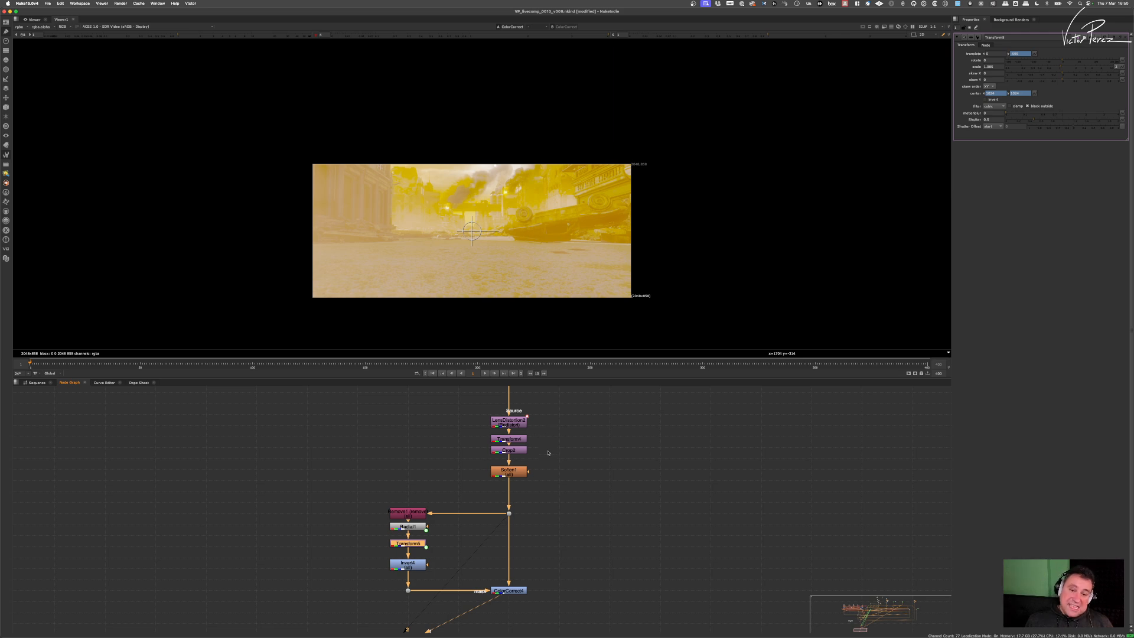
pyautogui.scroll(6, 514, 422)
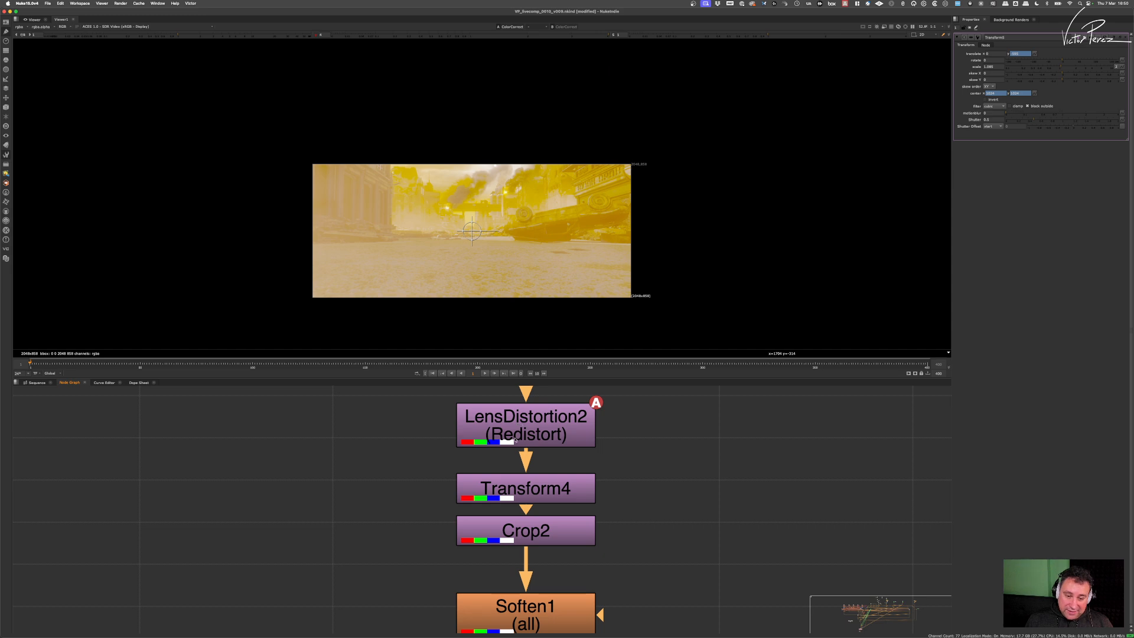
pyautogui.doubleClick(532, 426)
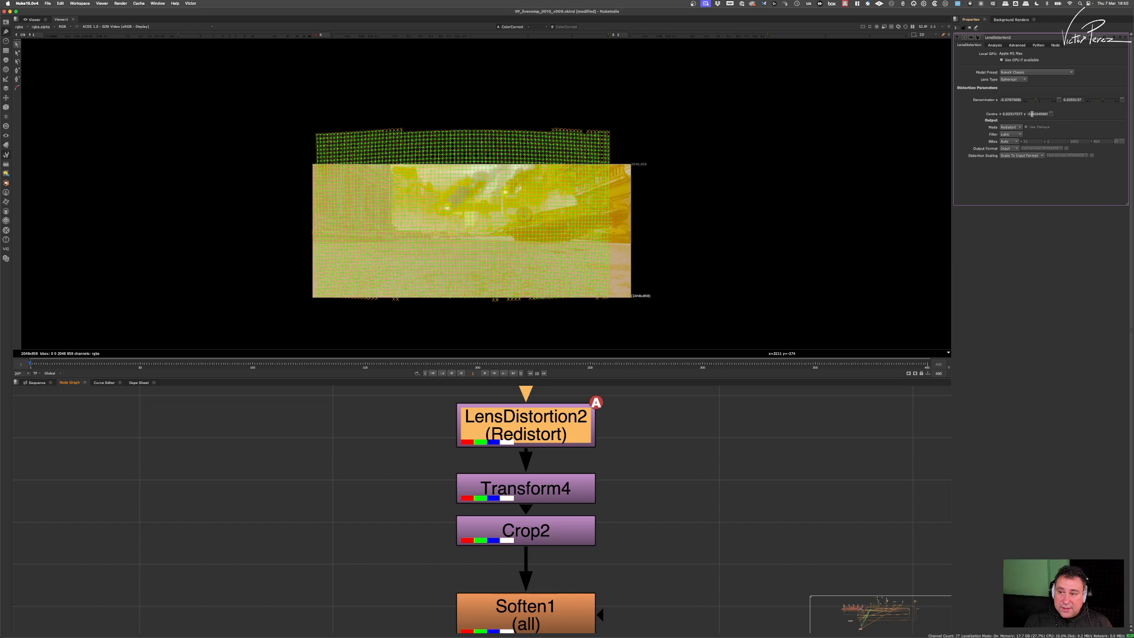
# Step: Make room above Invert4 and insert a second Transform node directly after Transform5
pyautogui.scroll(-5, 484, 561)
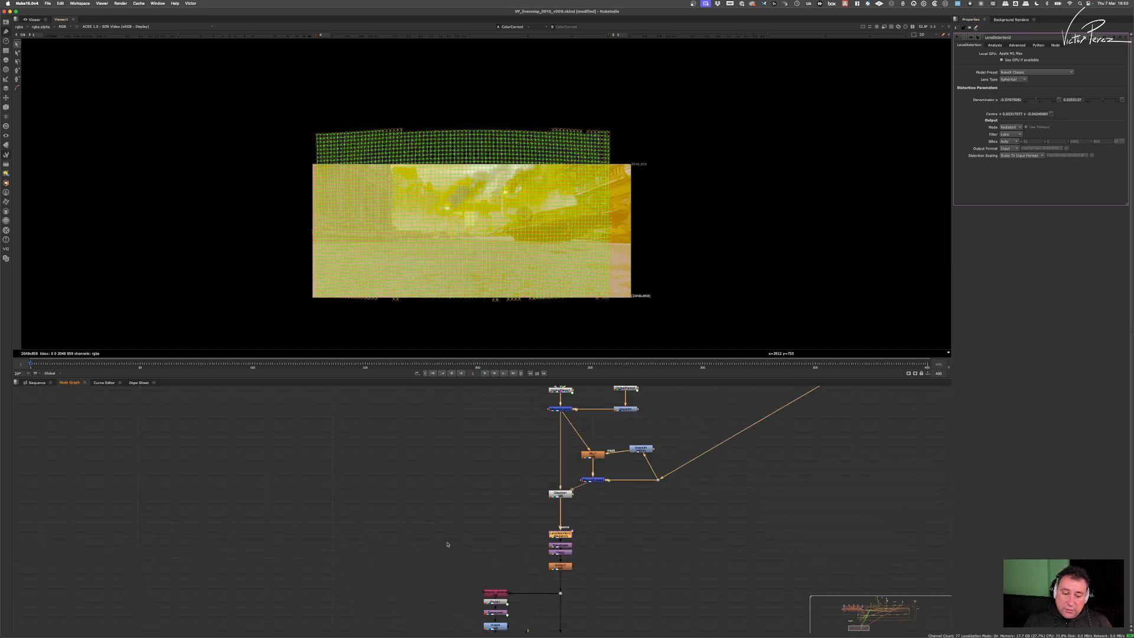
pyautogui.scroll(5, 496, 583)
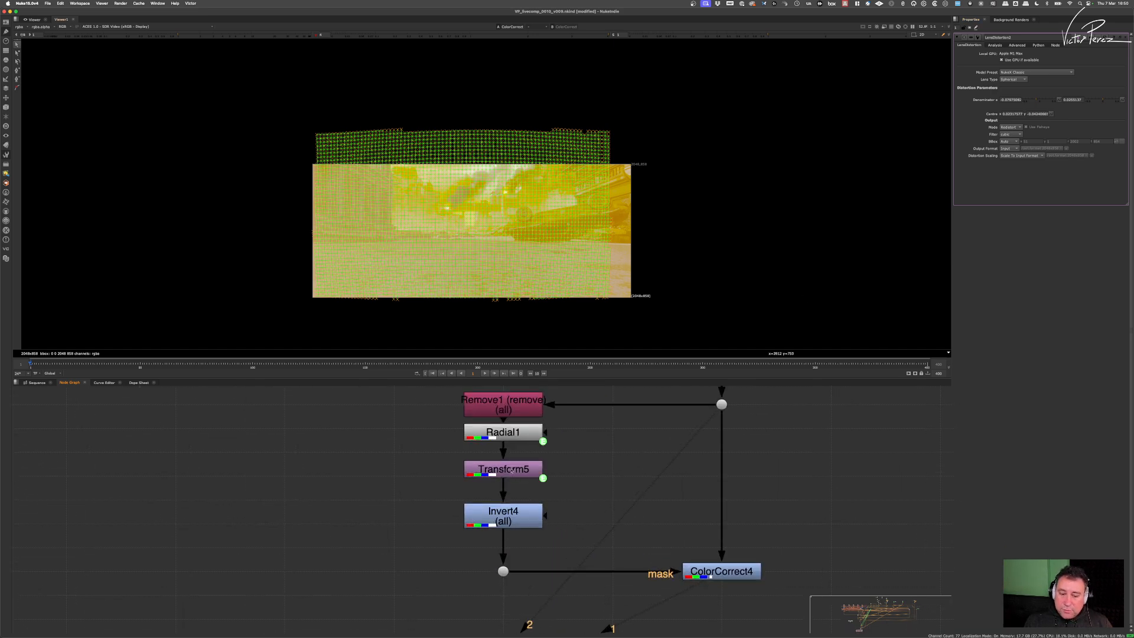
pyautogui.moveTo(566, 515); pyautogui.dragTo(565, 476, button='middle')
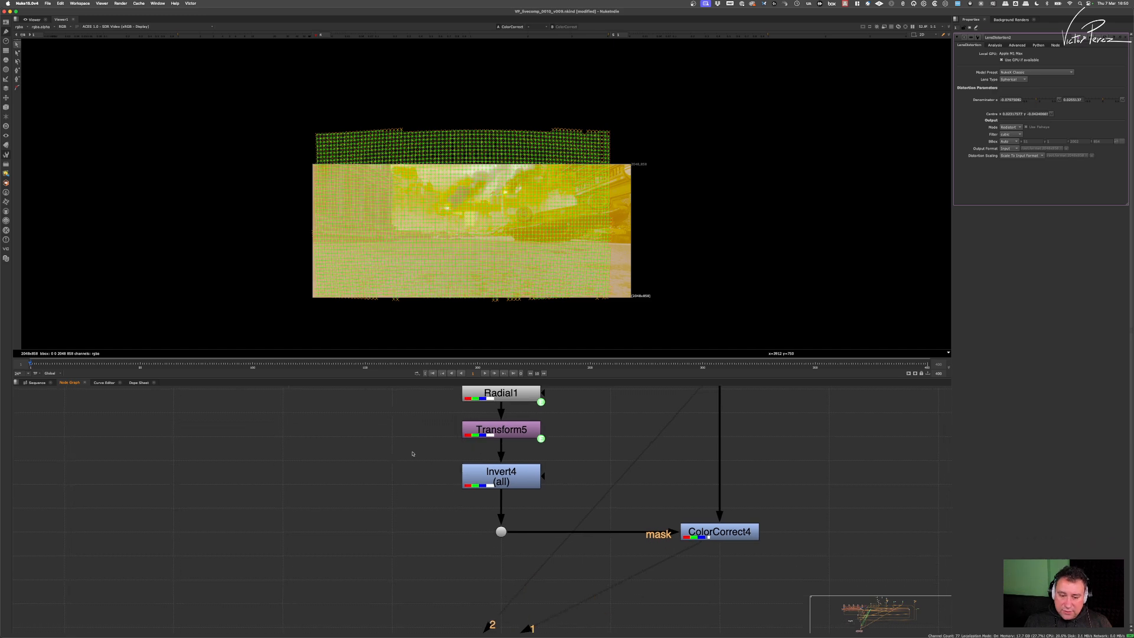
pyautogui.moveTo(412, 452); pyautogui.dragTo(820, 578)
pyautogui.moveTo(520, 476); pyautogui.dragTo(520, 523)
pyautogui.click(540, 494)
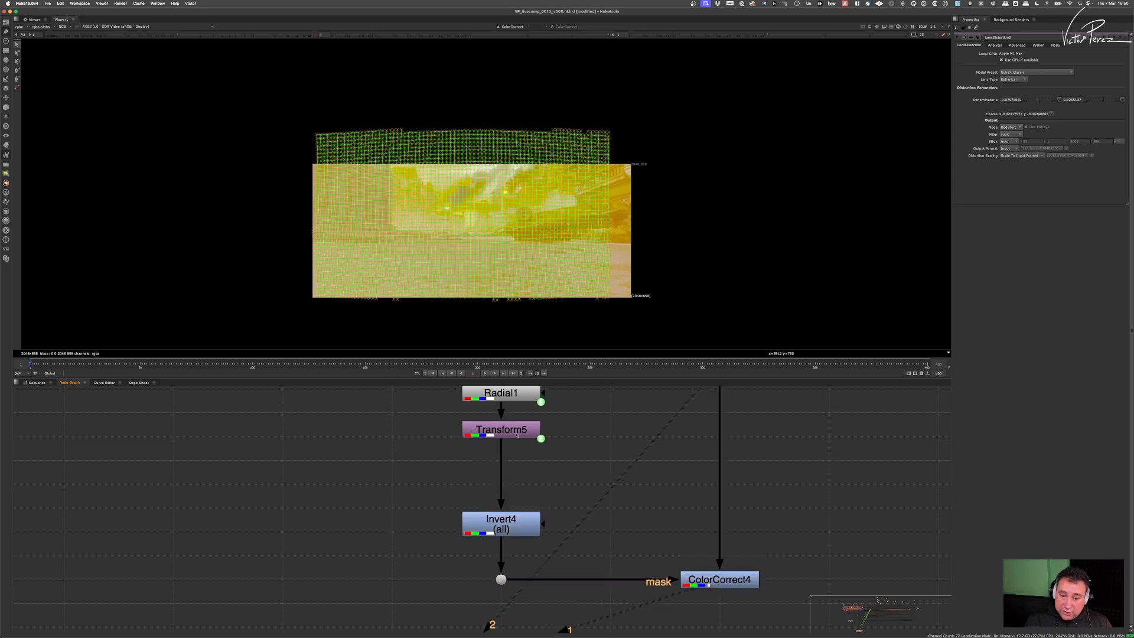
pyautogui.click(509, 431)
pyautogui.press('t')
pyautogui.moveTo(509, 454); pyautogui.dragTo(509, 472)
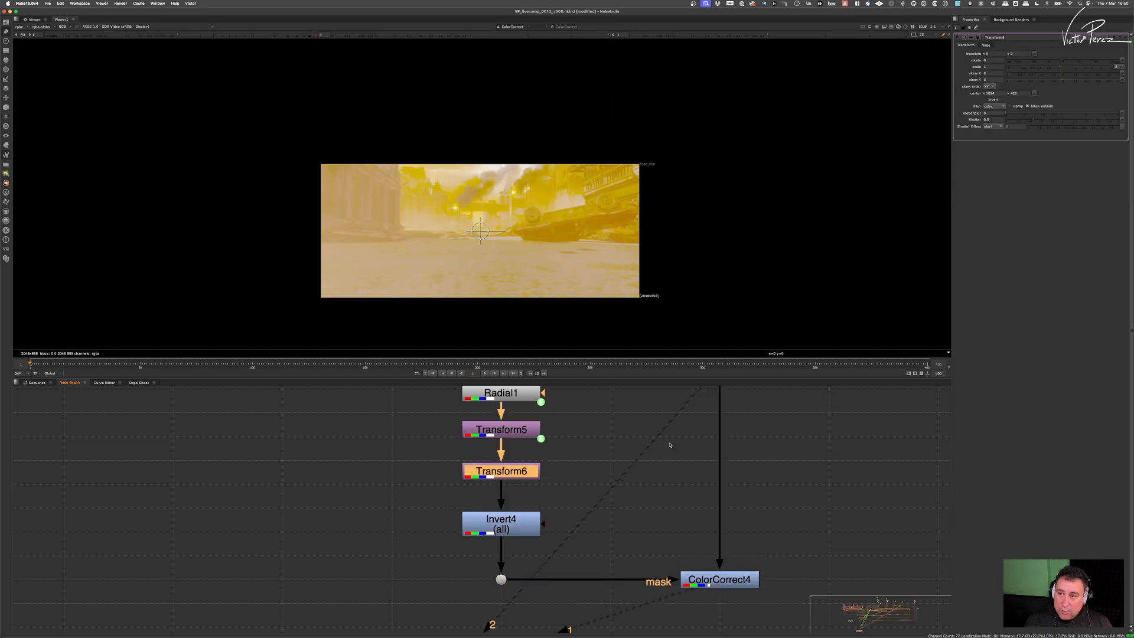
# Step: Link the translate values of Transform6 to the distortion centre of LensDistortion2, using a floating properties window, and close that window
pyautogui.scroll(-5, 670, 445)
pyautogui.keyDown('super'); pyautogui.doubleClick(620, 454); pyautogui.keyUp('super')
pyautogui.moveTo(659, 461); pyautogui.dragTo(631, 593, button='middle')
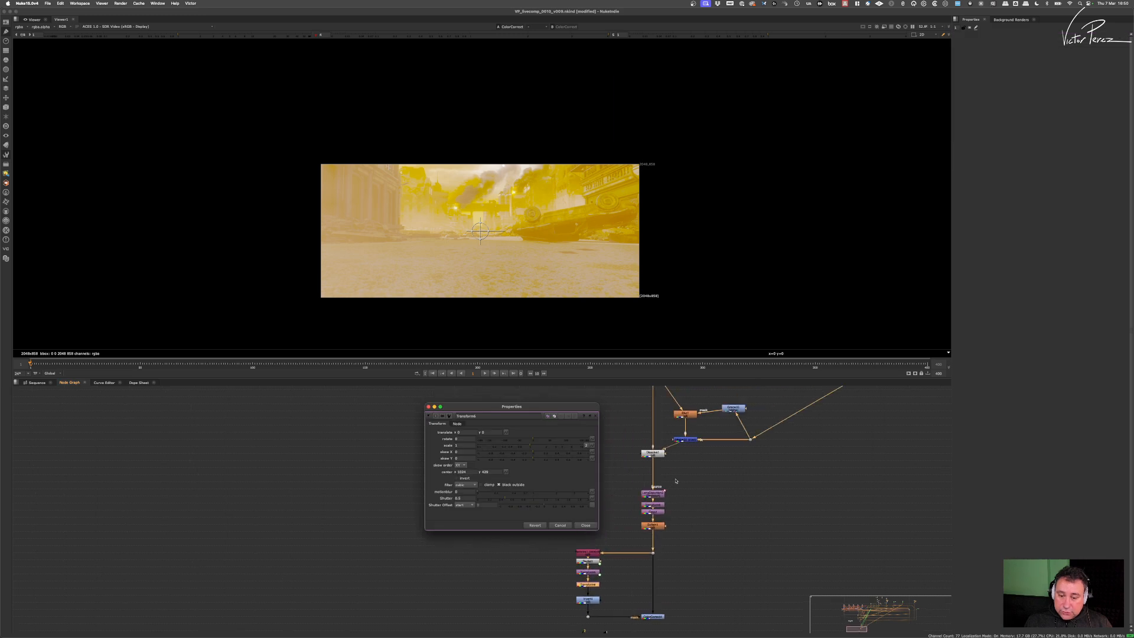
pyautogui.scroll(5, 660, 509)
pyautogui.doubleClick(641, 455)
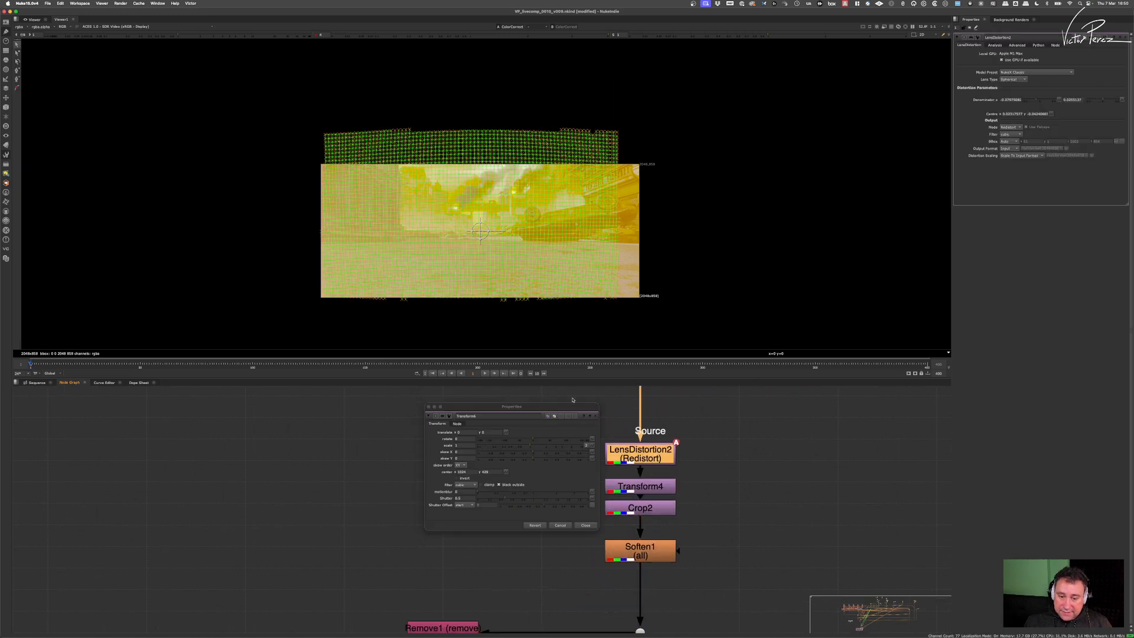
pyautogui.moveTo(560, 406); pyautogui.dragTo(587, 332)
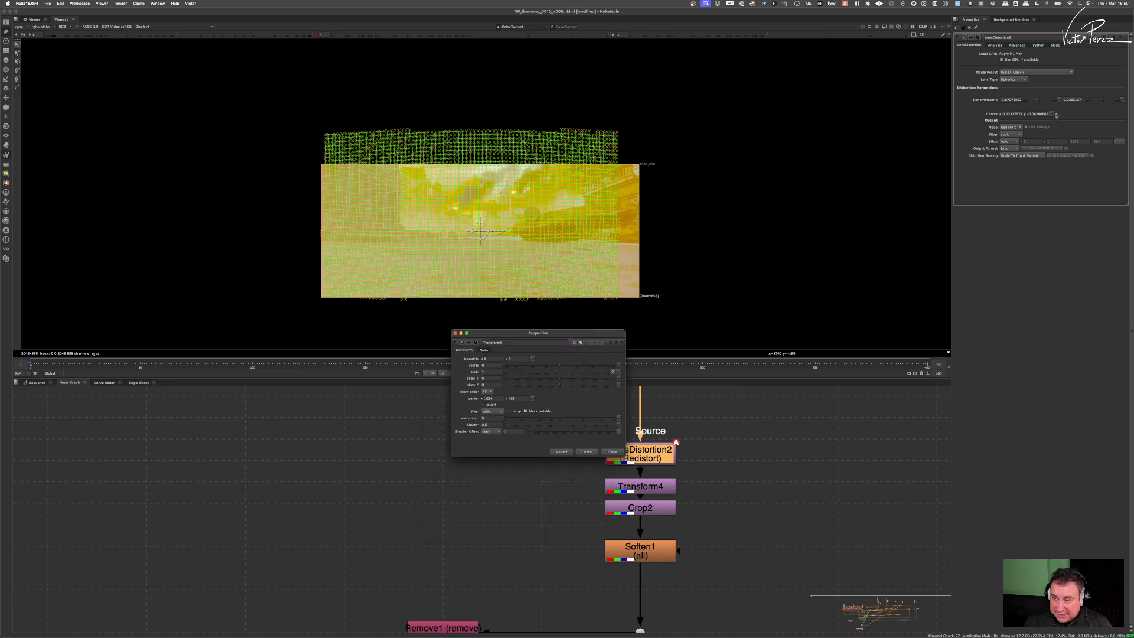
pyautogui.moveTo(532, 417); pyautogui.dragTo(504, 360)
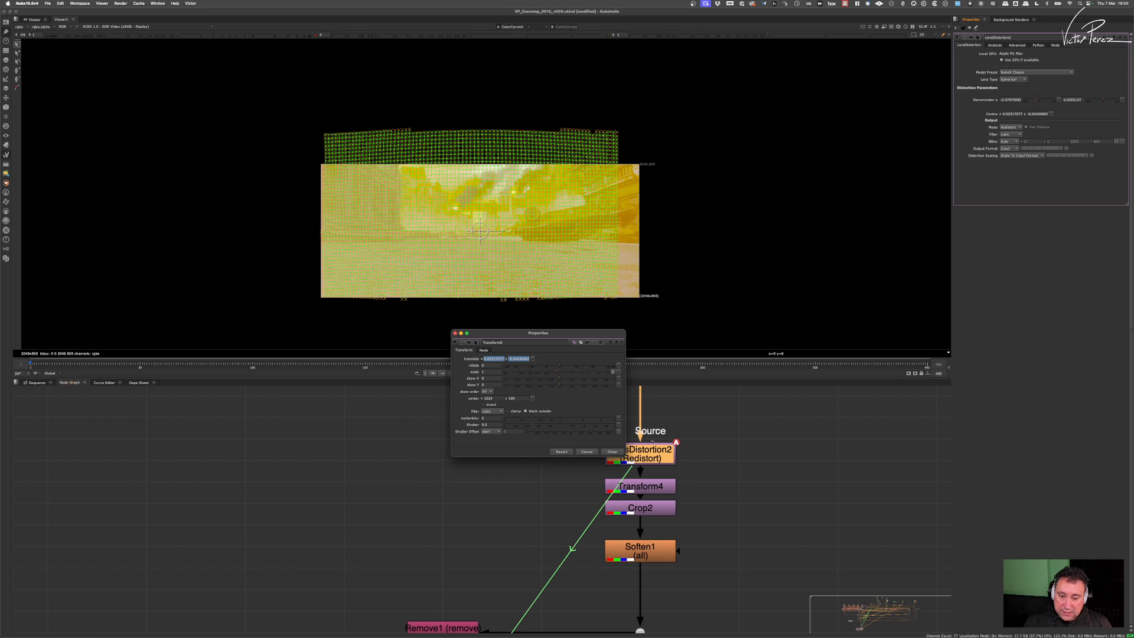
pyautogui.click(613, 452)
# Step: Close all open node properties to clear the distortion grid from the viewer and save the script
pyautogui.scroll(-5, 582, 494)
pyautogui.moveTo(582, 494); pyautogui.dragTo(592, 411, button='middle')
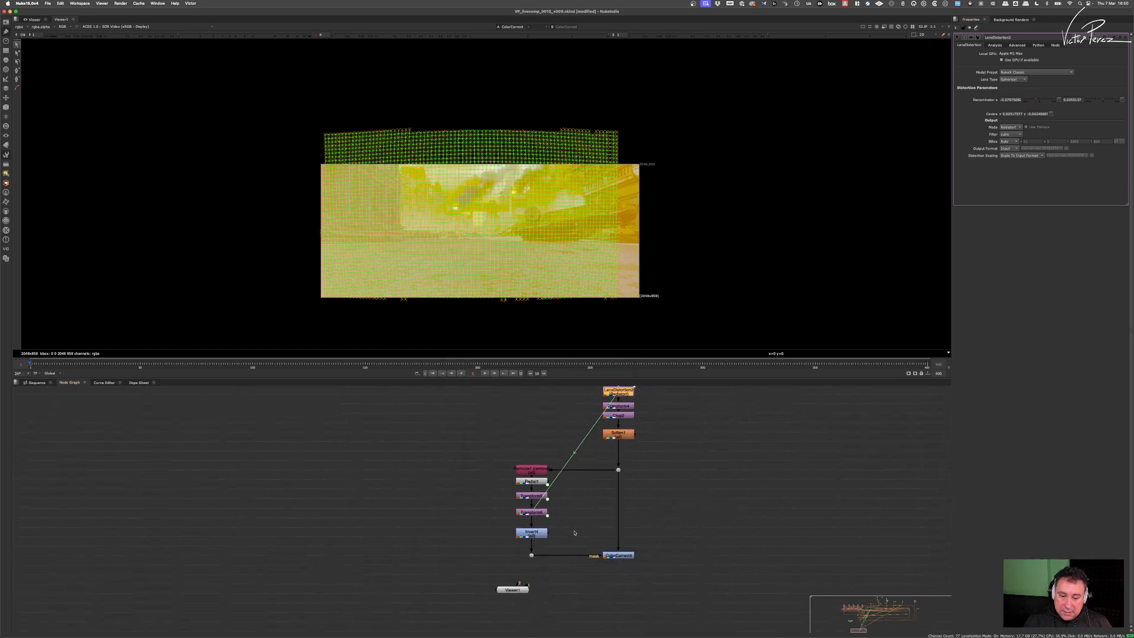
pyautogui.moveTo(657, 535); pyautogui.dragTo(585, 593)
pyautogui.click(512, 590)
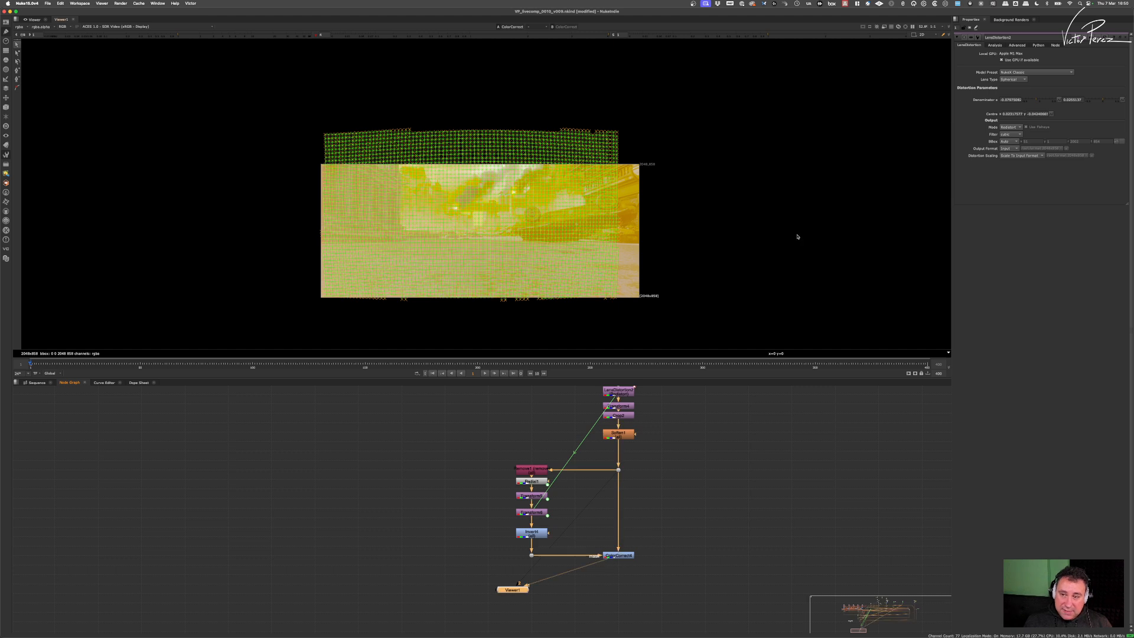
pyautogui.click(975, 27)
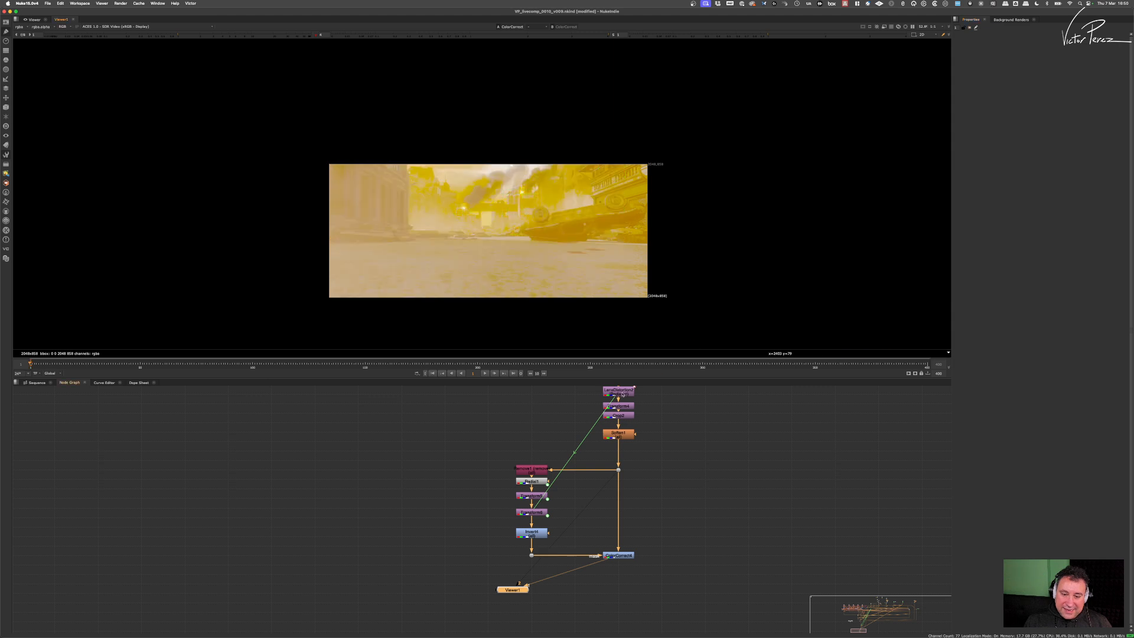
pyautogui.moveTo(603, 344)
pyautogui.mouseDown()
pyautogui.moveTo(609, 281)
pyautogui.moveTo(671, 326)
pyautogui.moveTo(645, 327)
pyautogui.mouseUp()
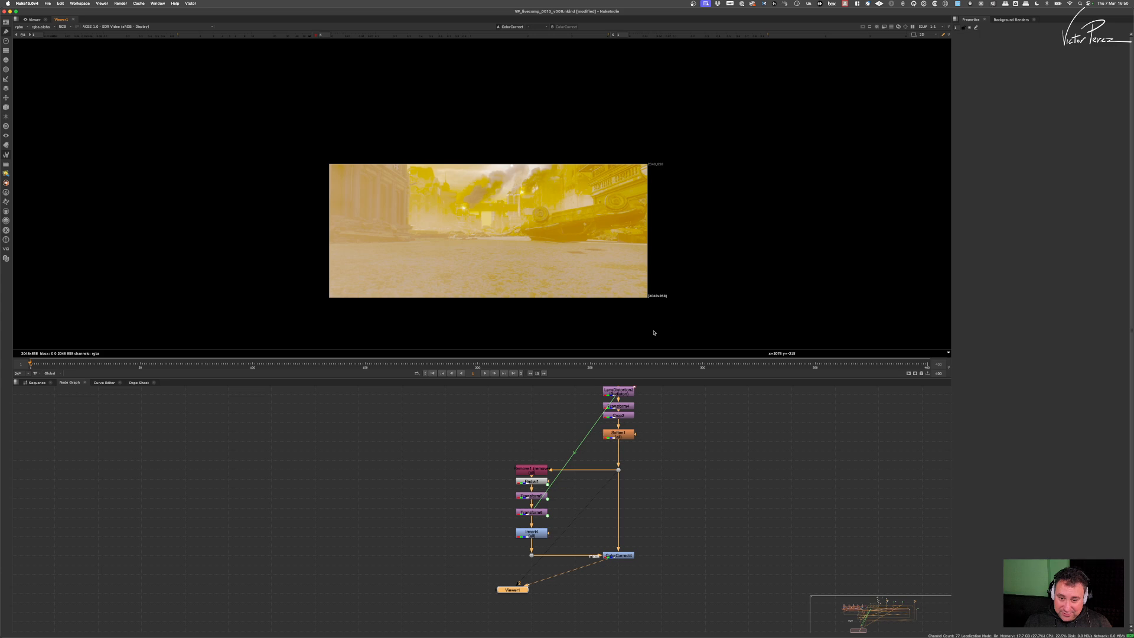
pyautogui.scroll(3, 646, 171)
pyautogui.press('super+s')
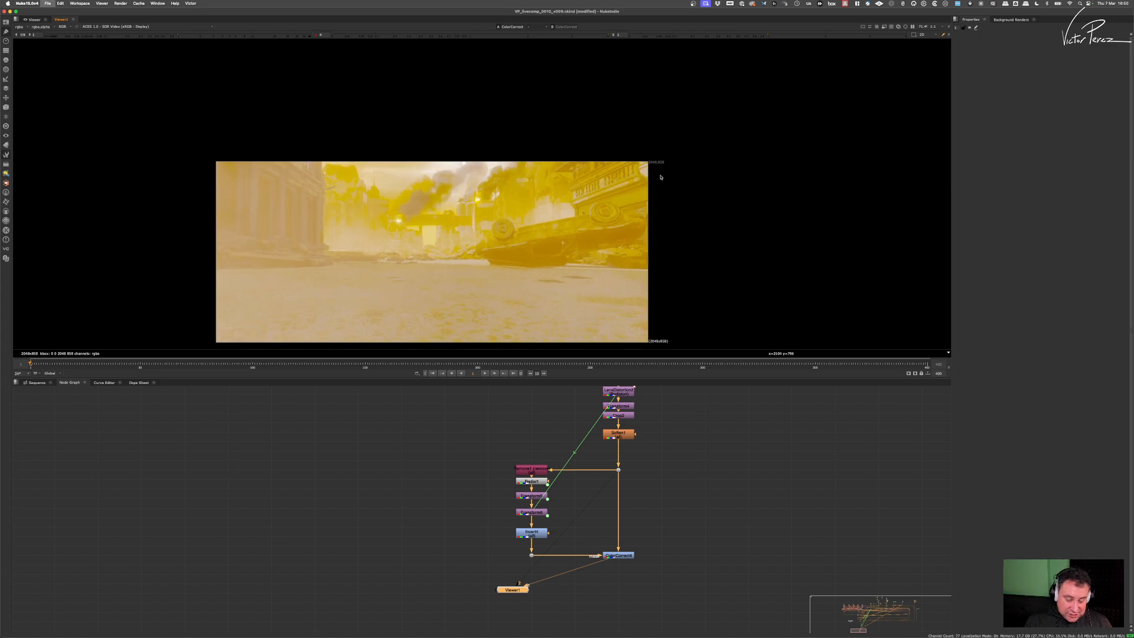
# Step: Inspect the Radial1 settings and fine-tune the scale of Transform5 in small increments so its mask better fits the frame corners
pyautogui.scroll(5, 659, 172)
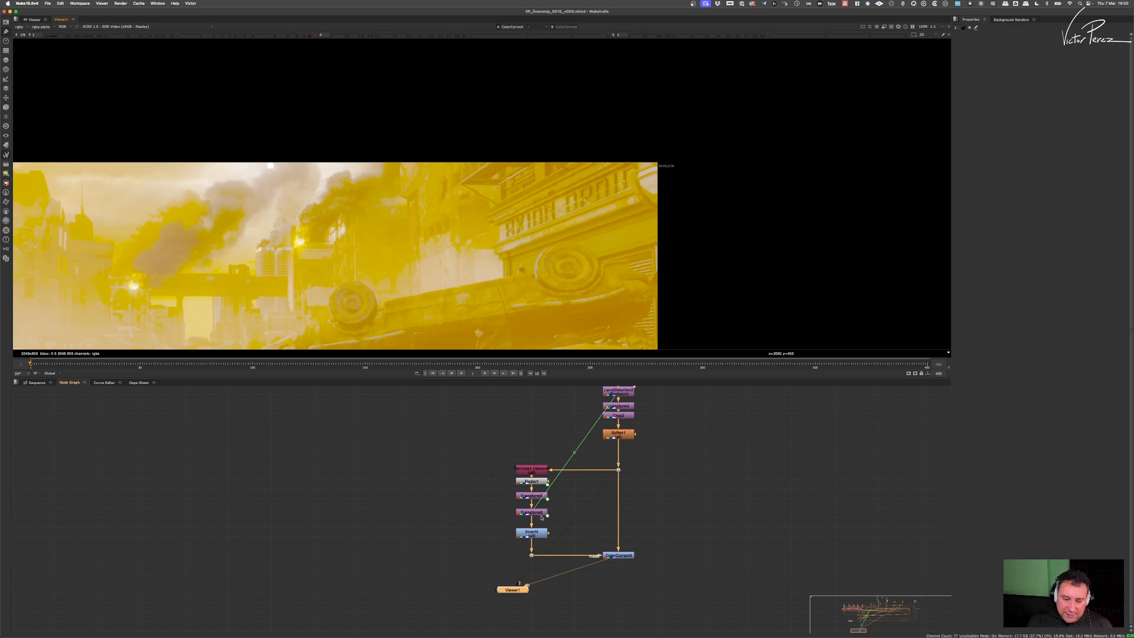
pyautogui.doubleClick(534, 482)
pyautogui.scroll(-4, 697, 225)
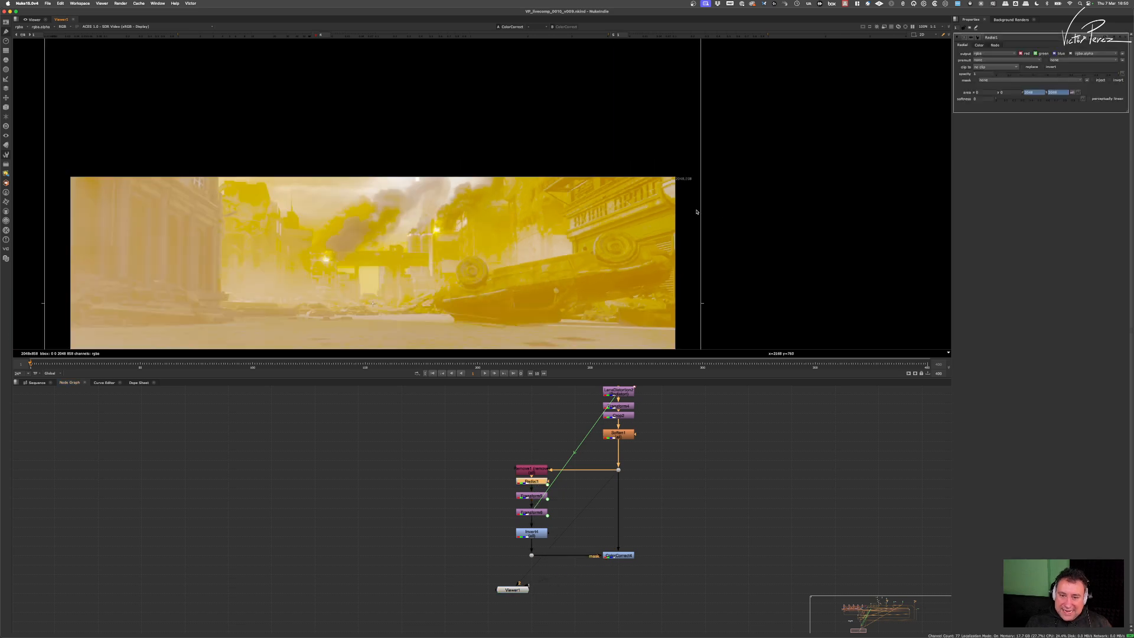
pyautogui.scroll(2, 809, 178)
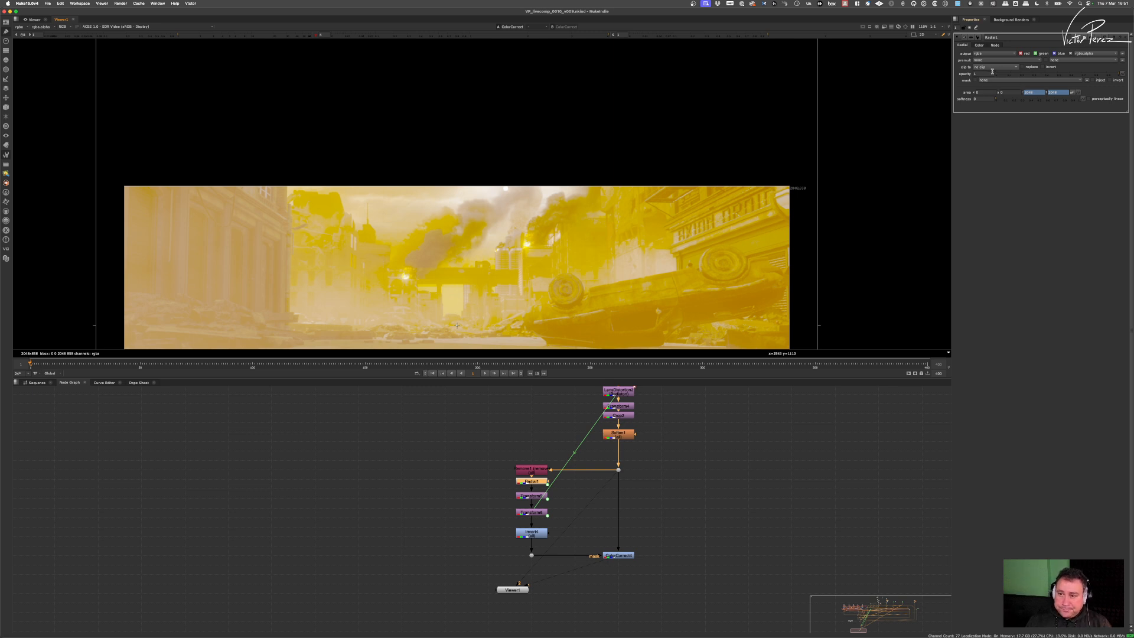
pyautogui.doubleClick(534, 495)
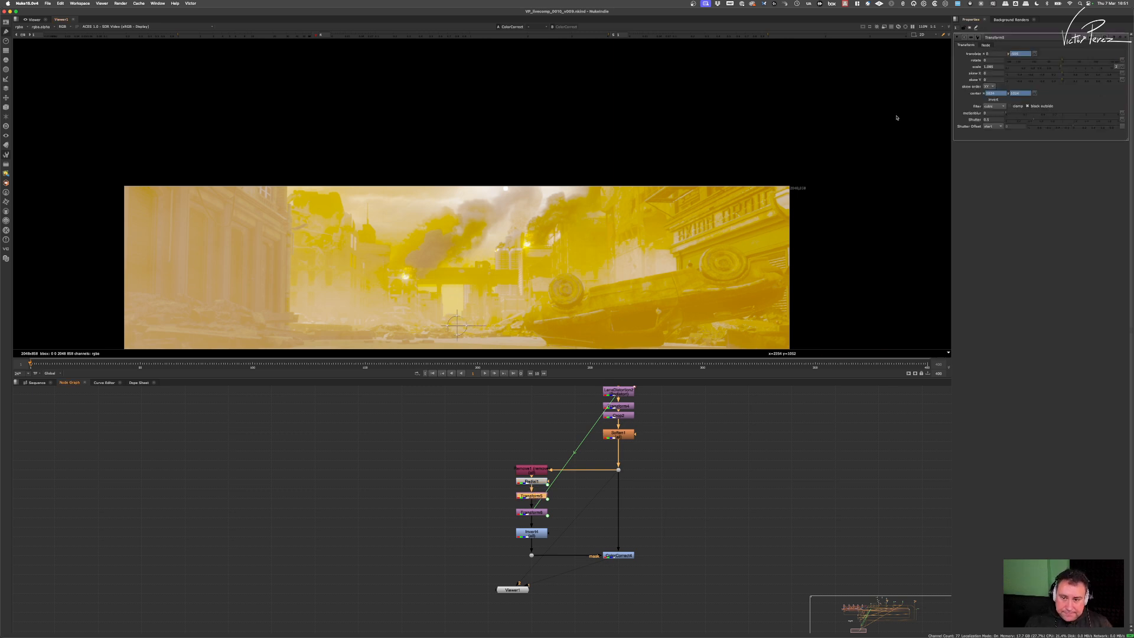
pyautogui.click(1001, 67)
pyautogui.press('Up')
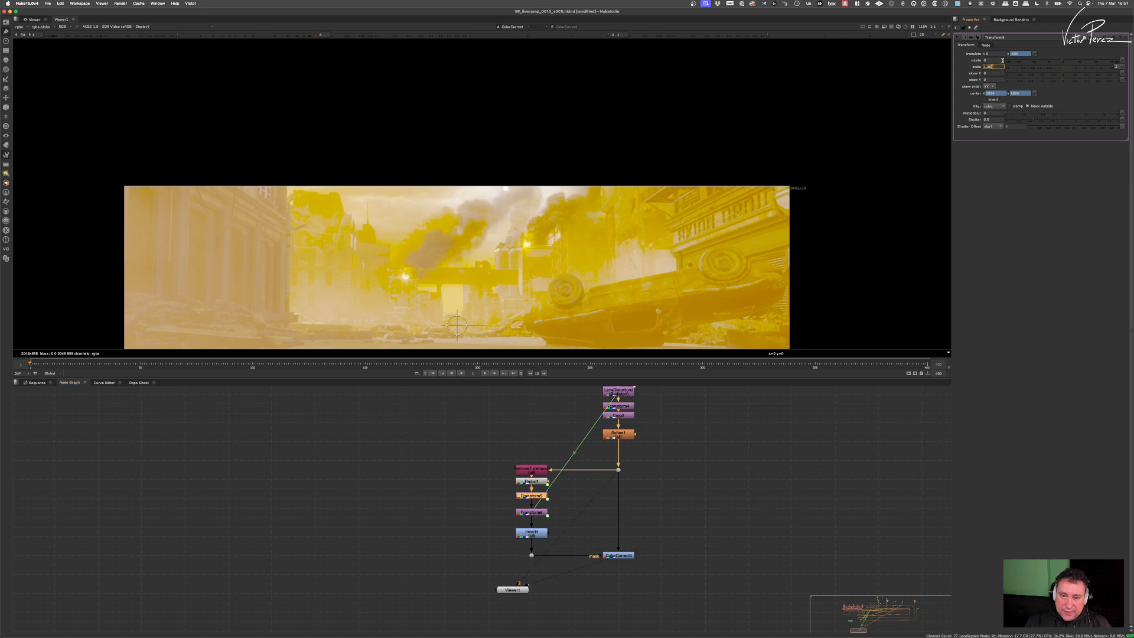
pyautogui.press('Up')
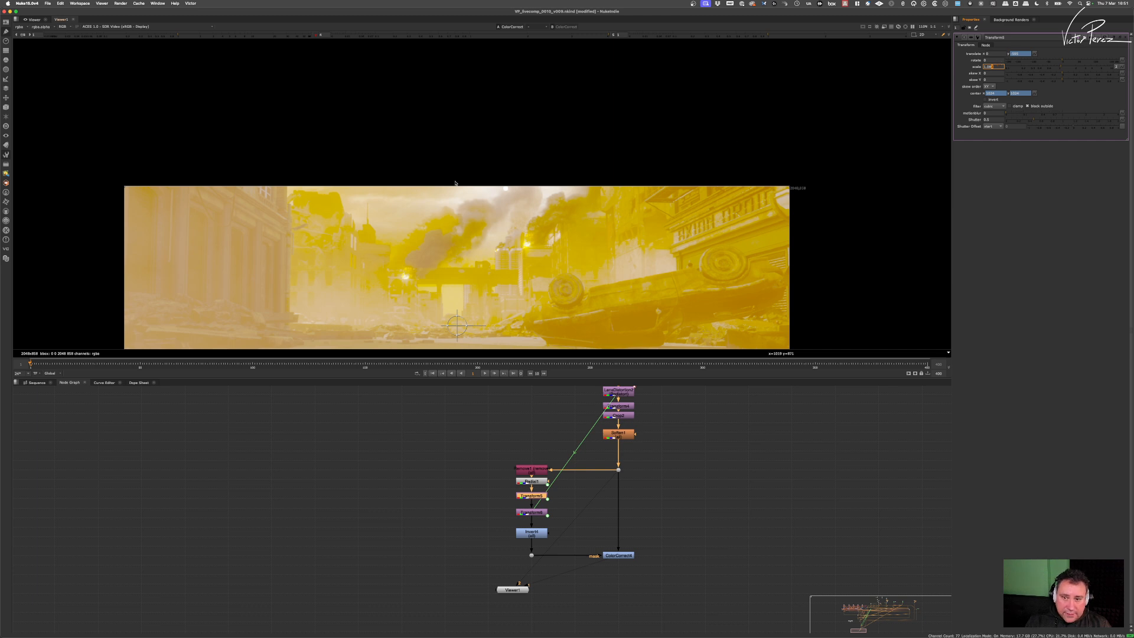
# Step: Examine the lower frame corners closely and the whole frame to check how far the vignette mask reaches
pyautogui.moveTo(136, 316); pyautogui.dragTo(366, 199, button='middle')
pyautogui.moveTo(355, 314); pyautogui.dragTo(381, 257, button='middle')
pyautogui.moveTo(932, 223); pyautogui.dragTo(678, 207, button='middle')
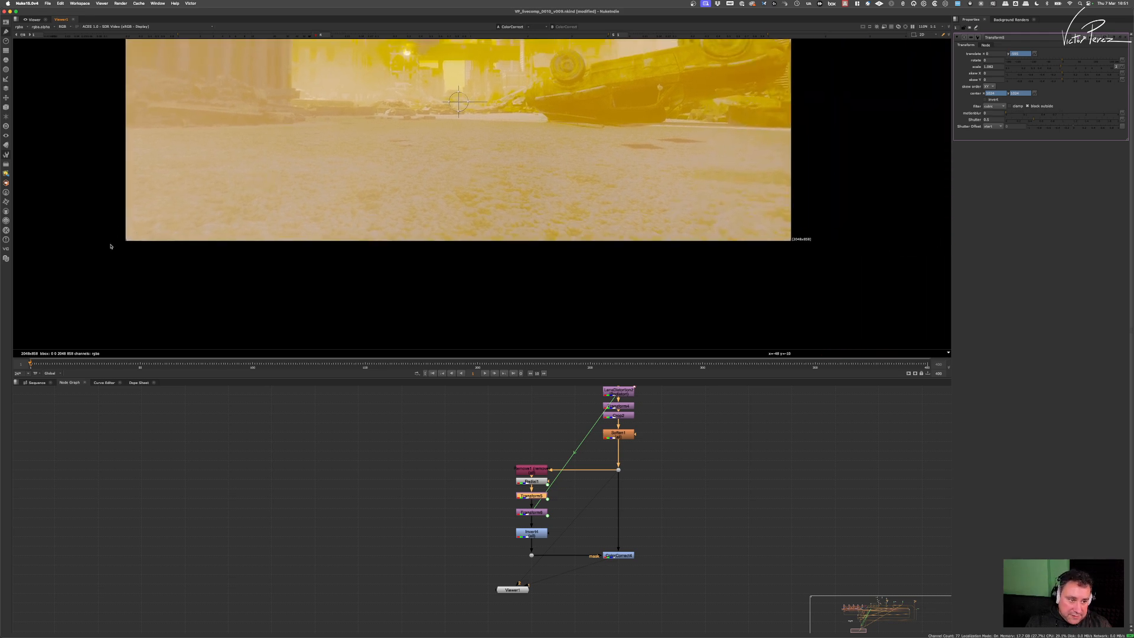
pyautogui.scroll(5, 109, 246)
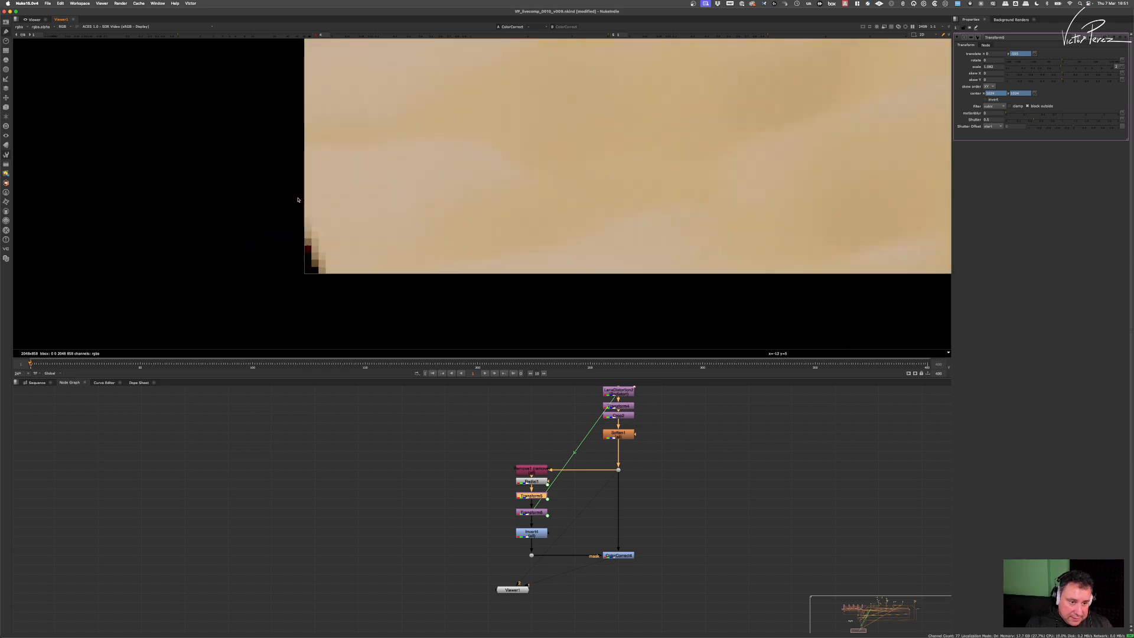
pyautogui.scroll(-10, 218, 238)
pyautogui.moveTo(679, 212); pyautogui.dragTo(408, 218, button='middle')
pyautogui.moveTo(921, 212); pyautogui.dragTo(425, 188, button='middle')
pyautogui.scroll(4, 495, 219)
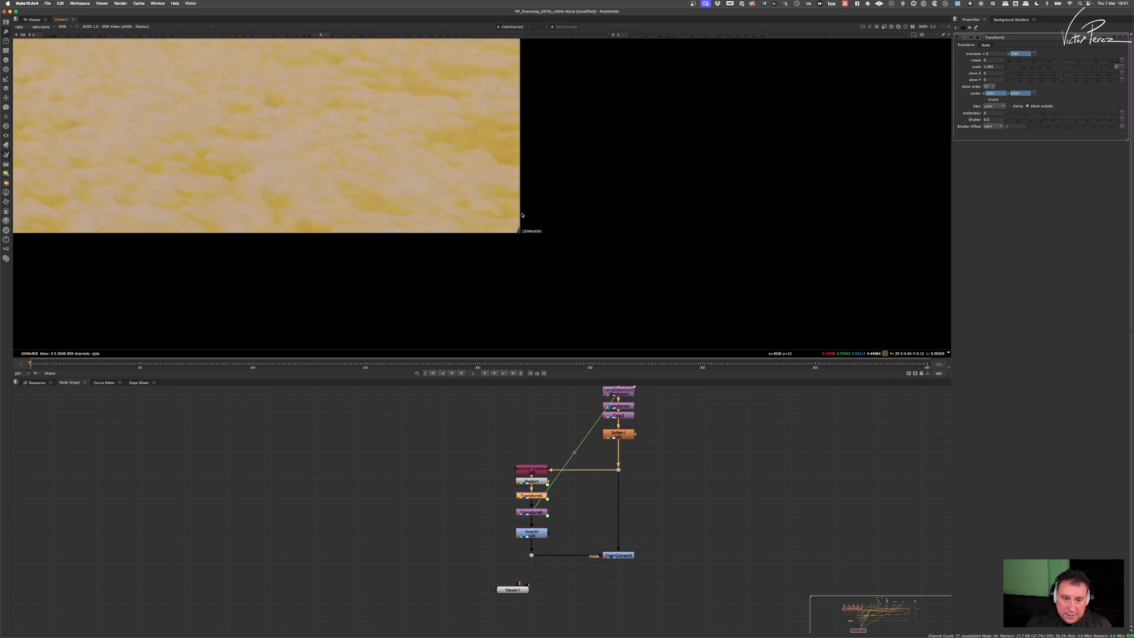
pyautogui.scroll(2, 522, 215)
pyautogui.scroll(-6, 517, 211)
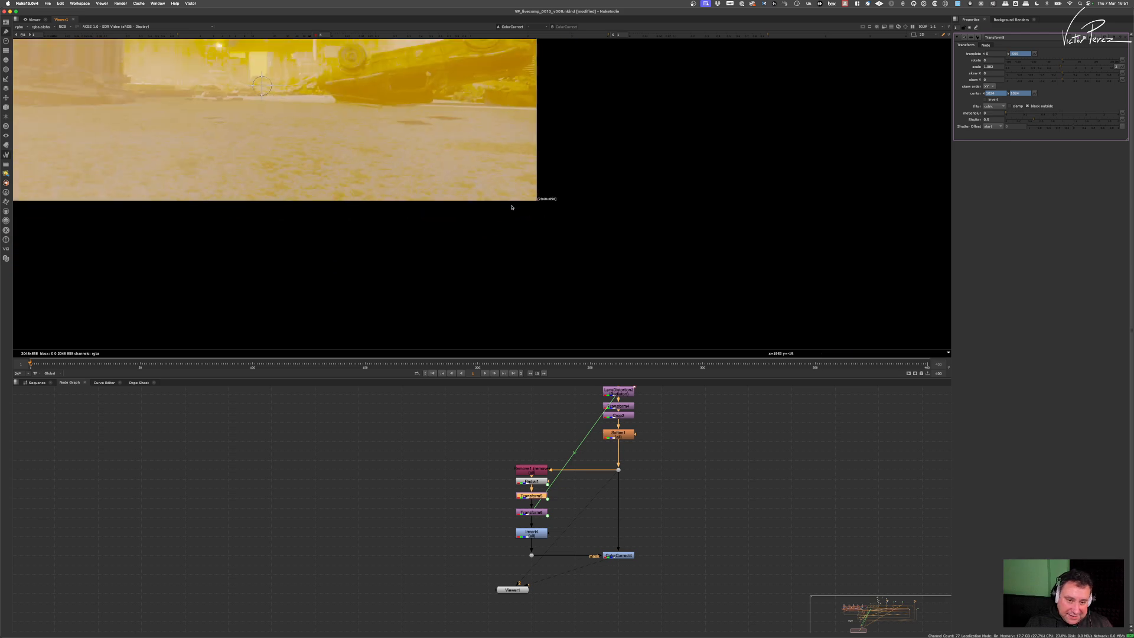
pyautogui.moveTo(525, 155); pyautogui.dragTo(631, 228, button='middle')
pyautogui.scroll(-4, 630, 228)
pyautogui.scroll(3, 537, 187)
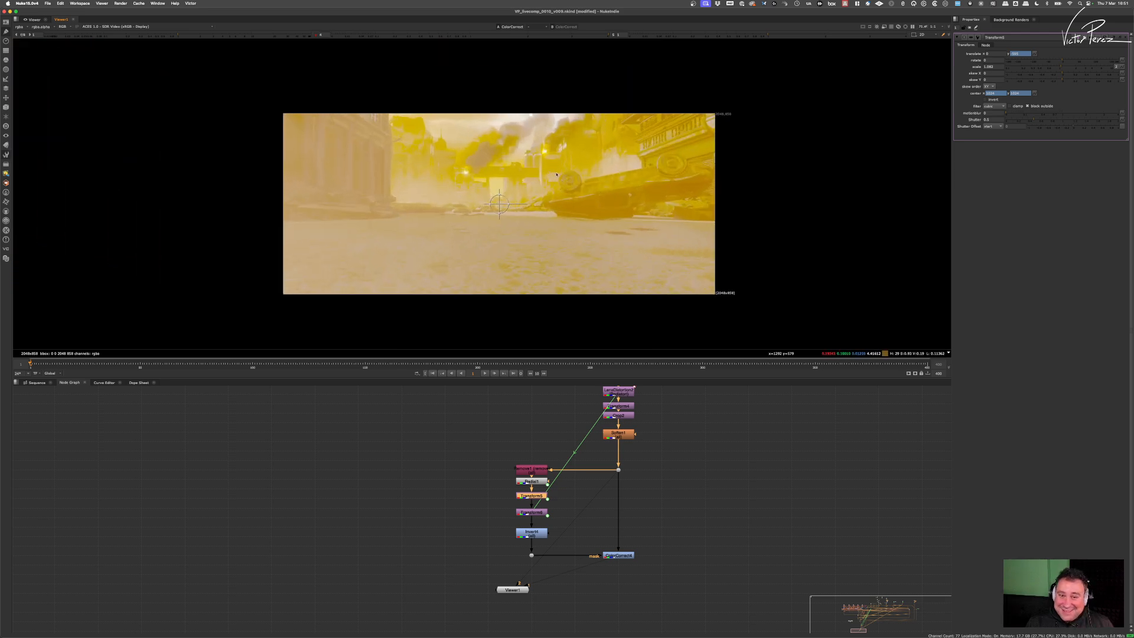
pyautogui.scroll(2, 642, 150)
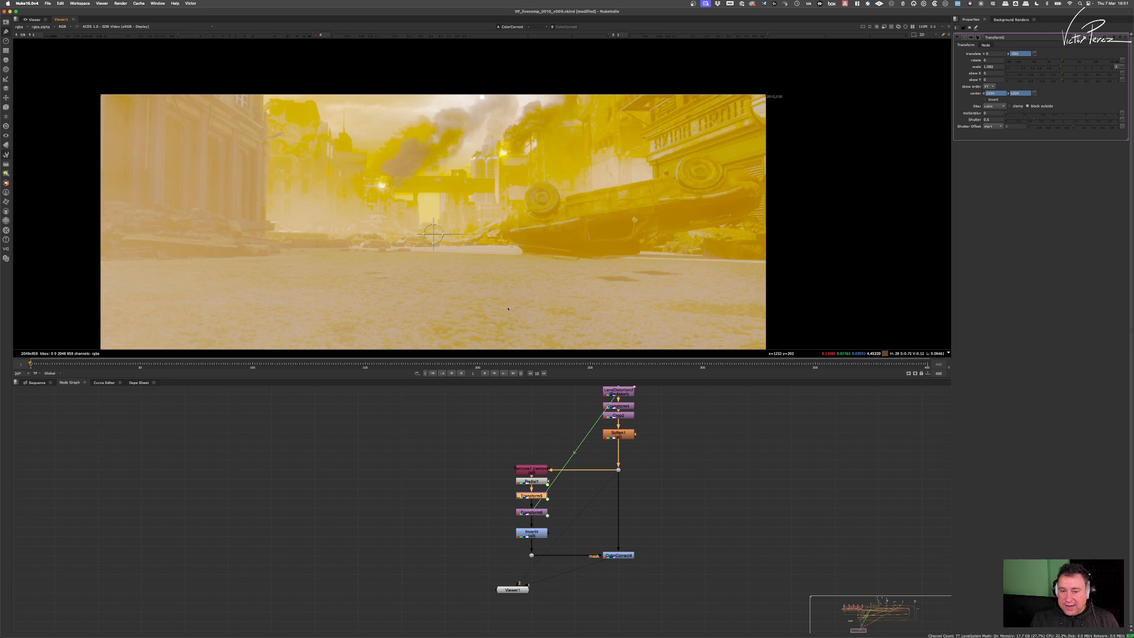
pyautogui.scroll(-3, 532, 248)
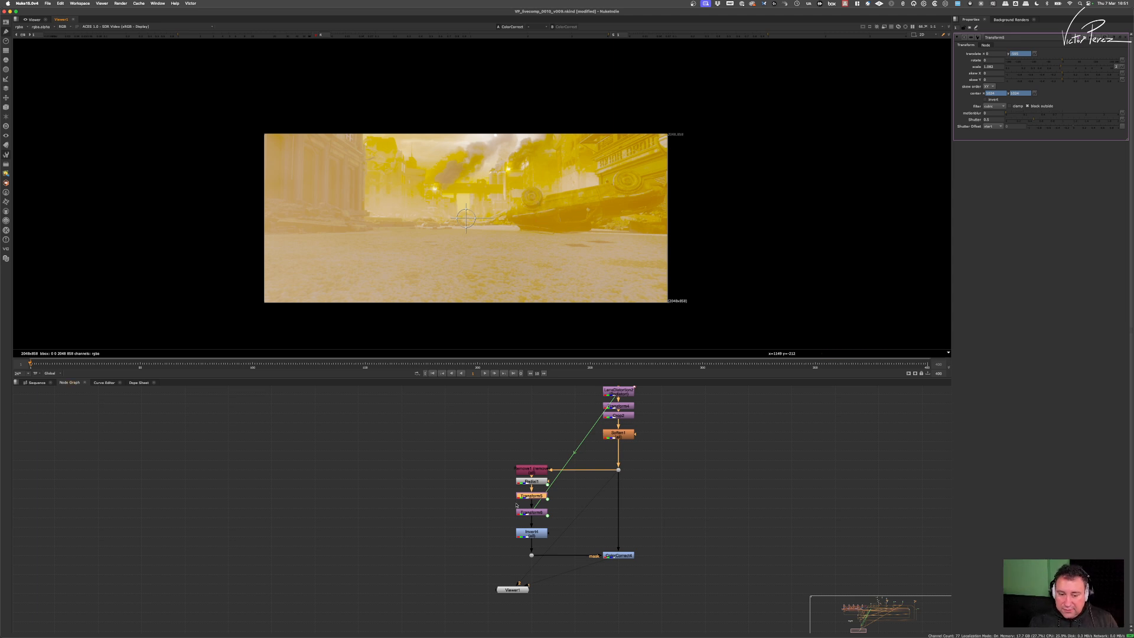
# Step: Fine-tune the scale of Transform5 so the colour-corrected area fully covers the lower-right corner of the frame
pyautogui.moveTo(648, 536); pyautogui.dragTo(588, 593)
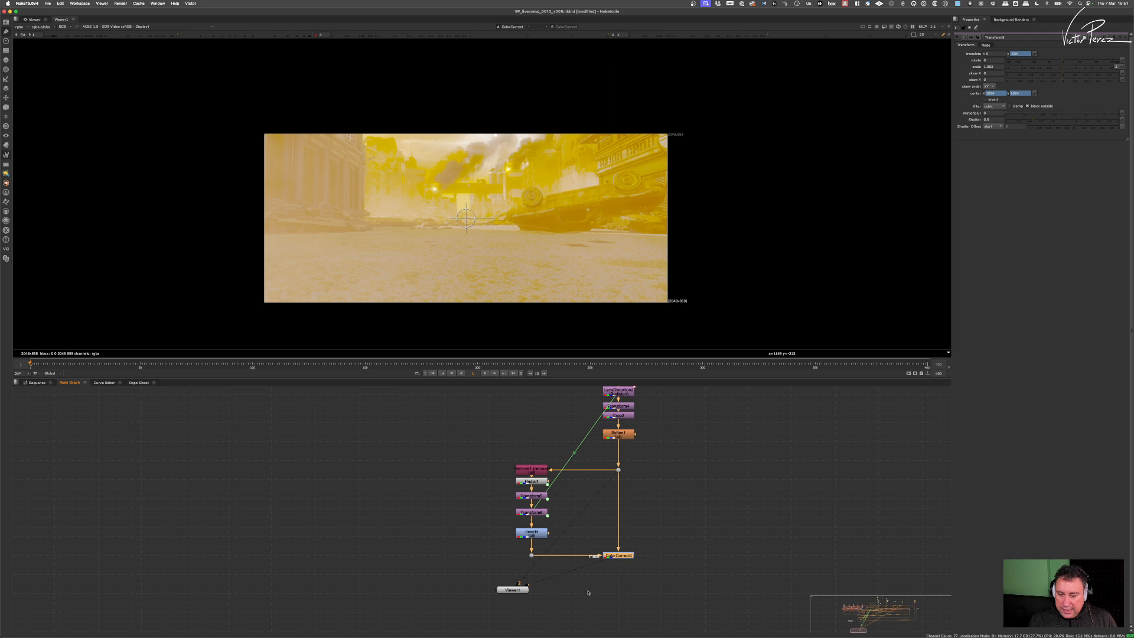
pyautogui.press('Down')
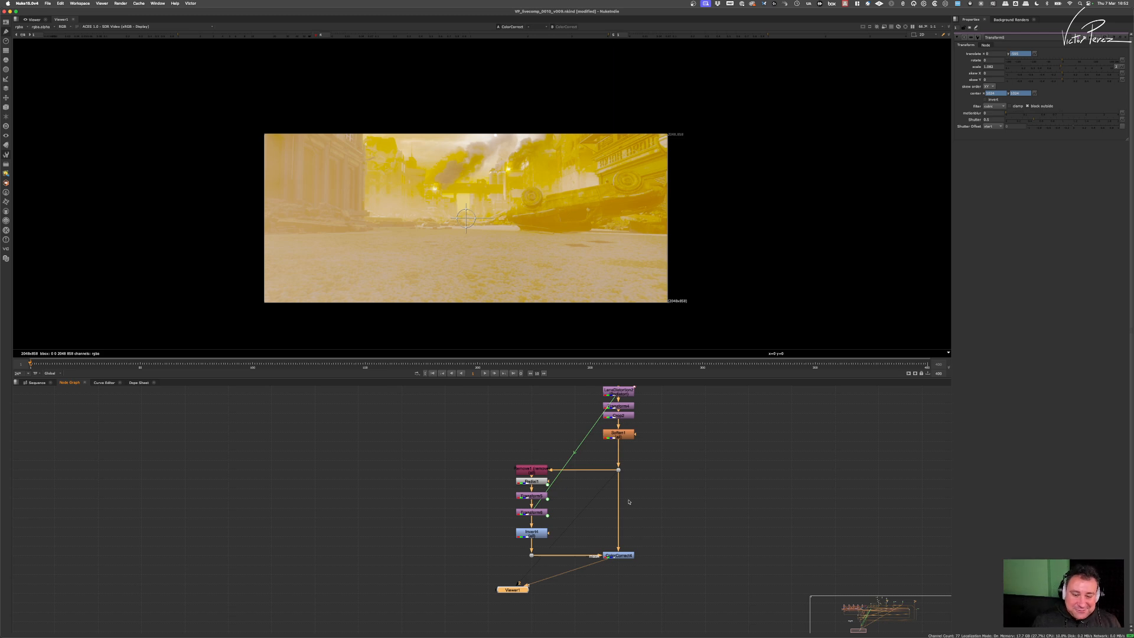
pyautogui.scroll(5, 530, 491)
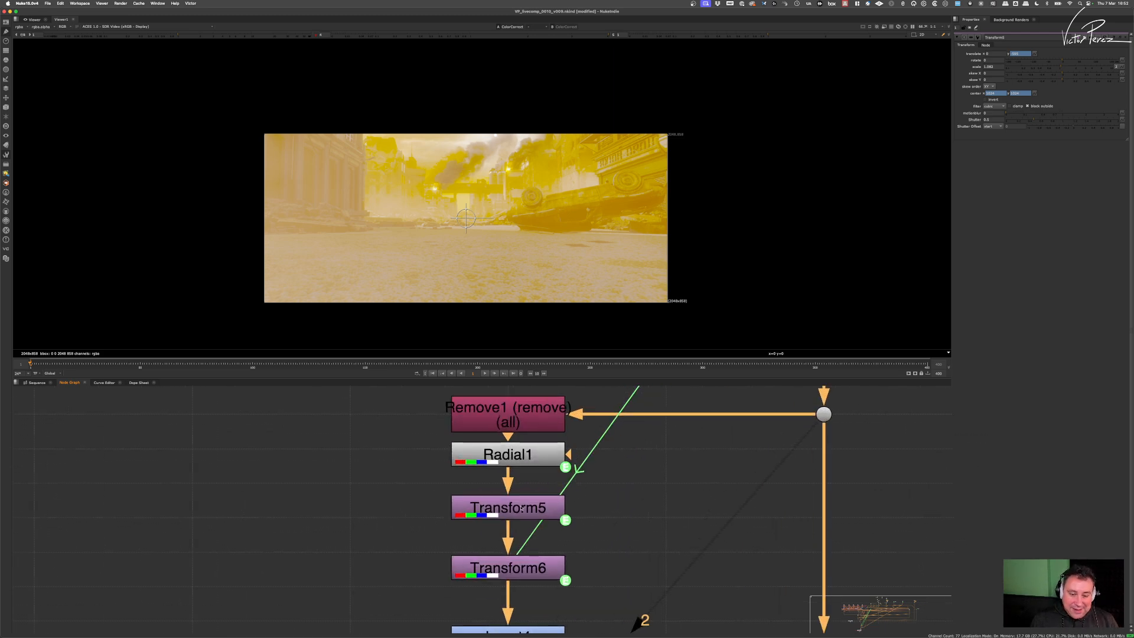
pyautogui.click(532, 495)
pyautogui.scroll(10, 669, 242)
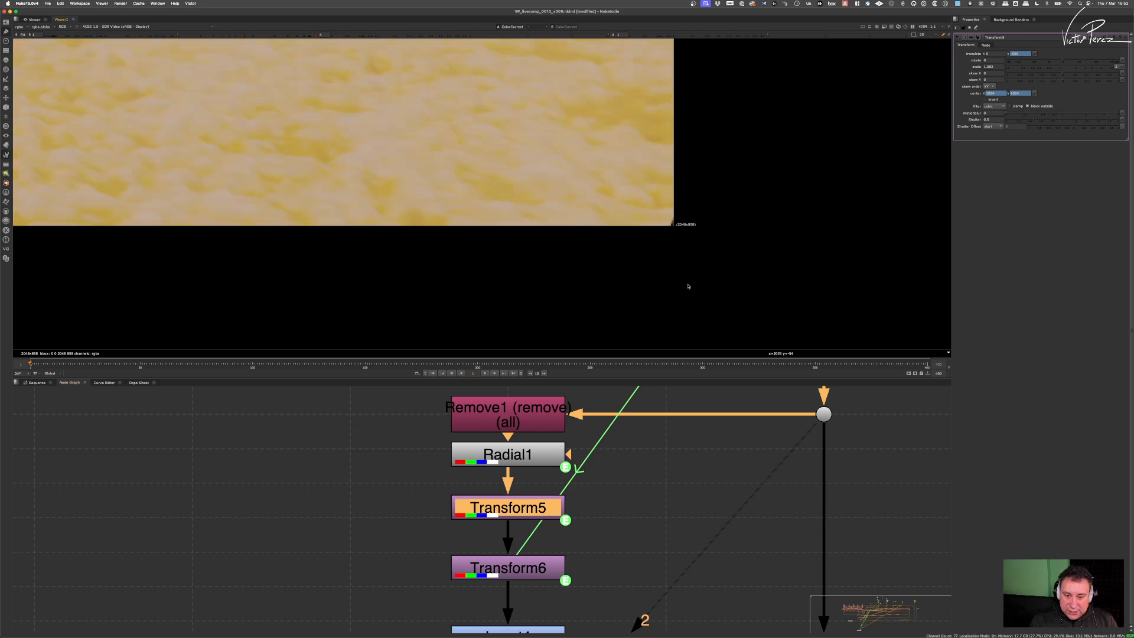
pyautogui.scroll(6, 650, 263)
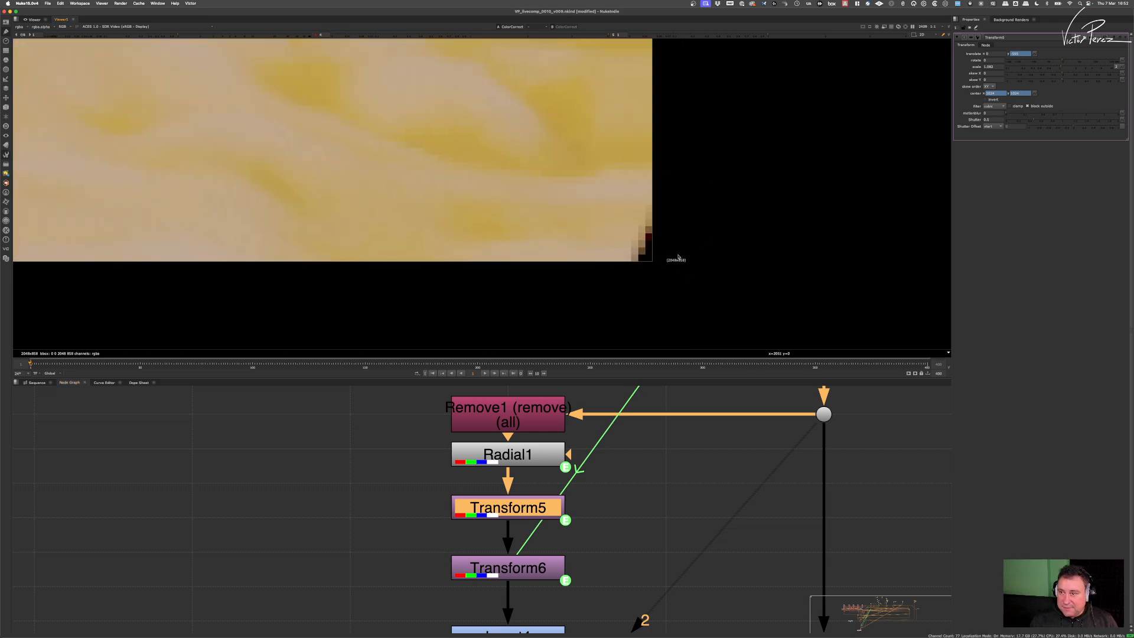
pyautogui.click(995, 65)
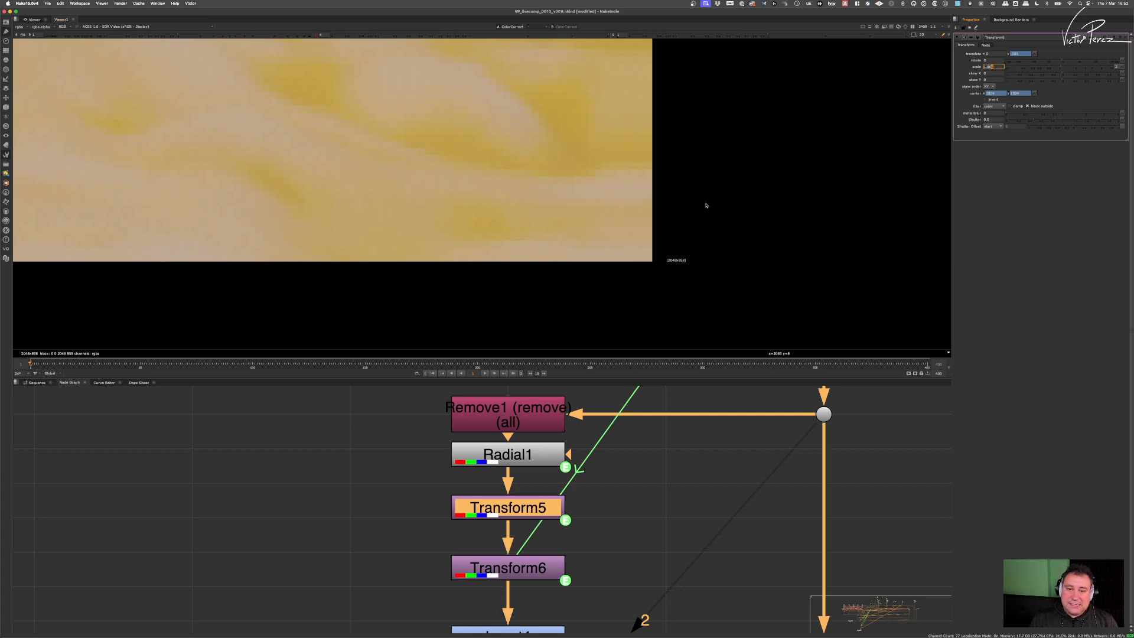
# Step: Inspect the left edge and upper corners of the frame for uncovered pixels in the vignette mask
pyautogui.scroll(-5, 649, 195)
pyautogui.scroll(8, 413, 202)
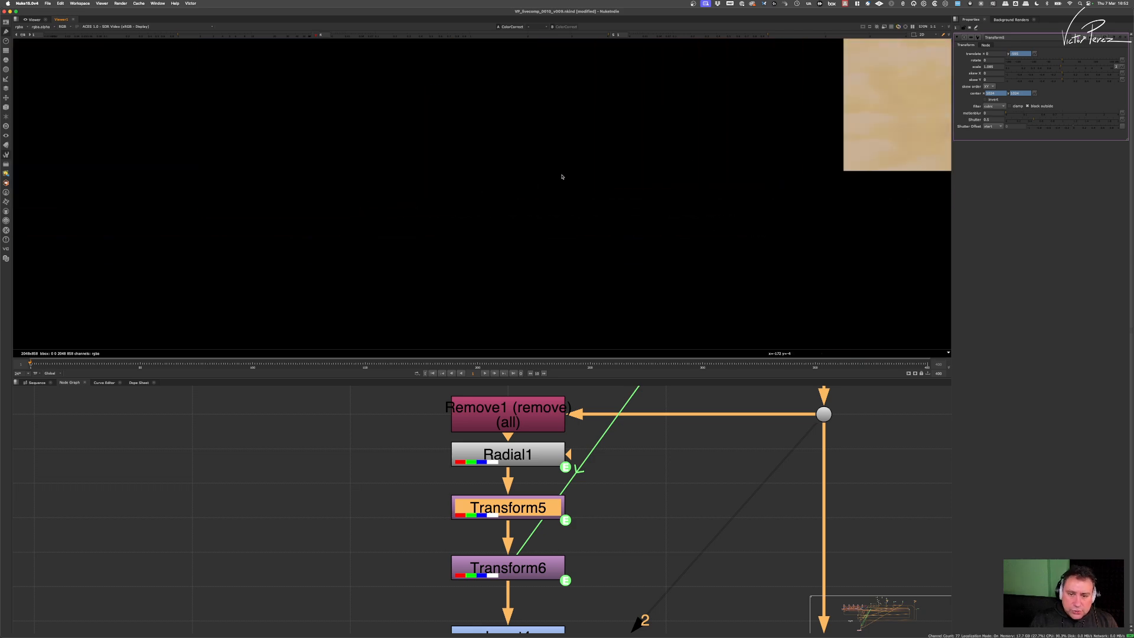
pyautogui.scroll(-6, 626, 242)
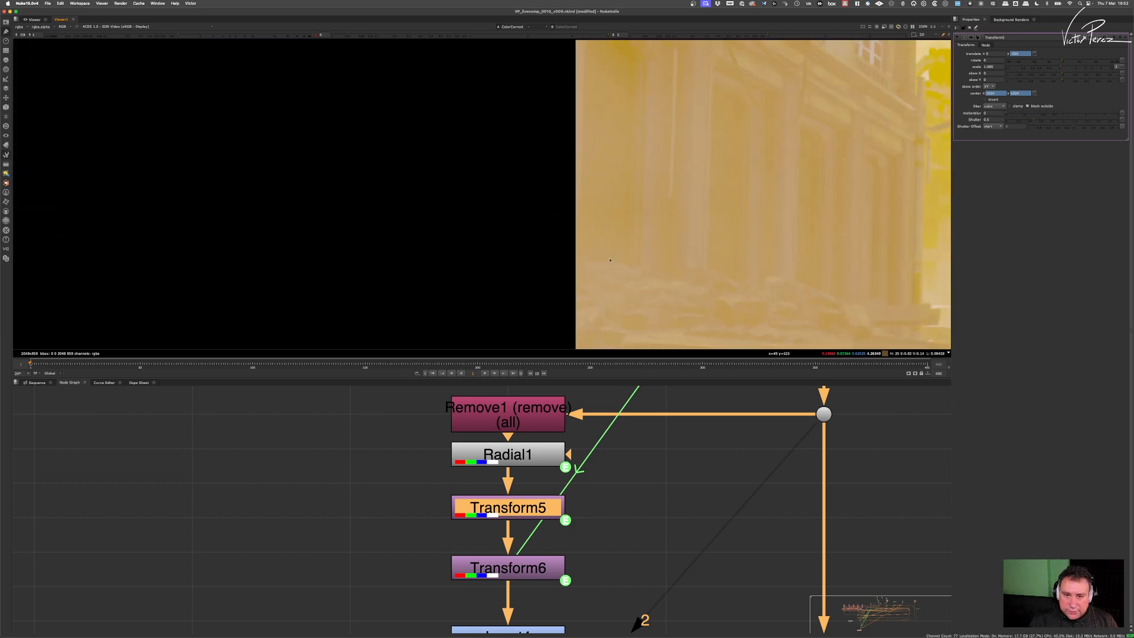
pyautogui.scroll(-4, 610, 260)
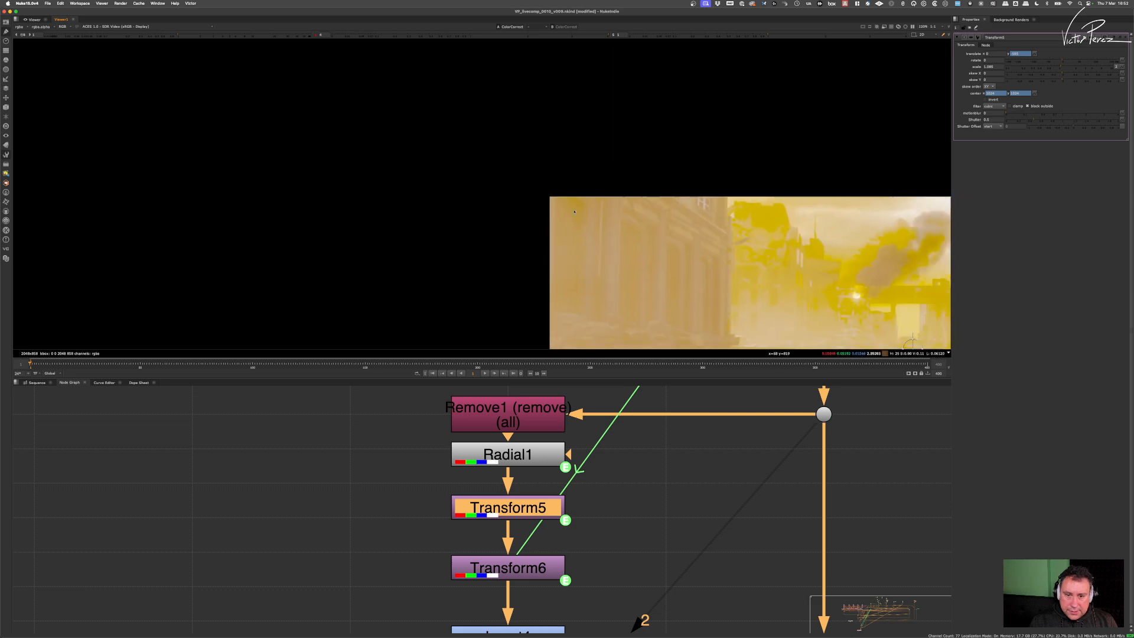
pyautogui.scroll(10, 739, 177)
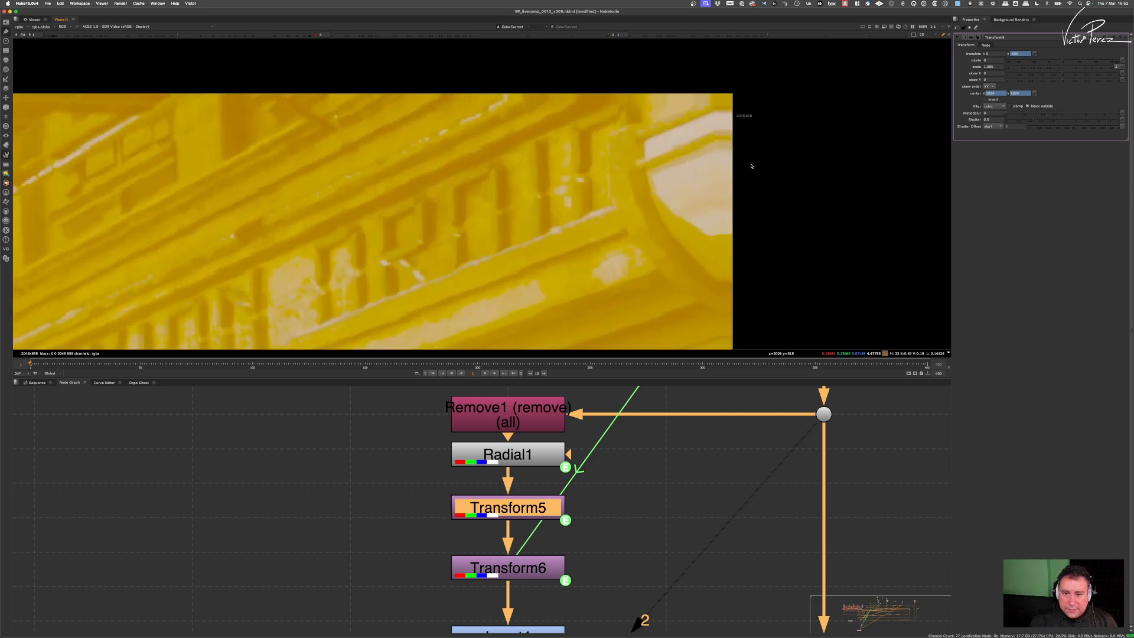
pyautogui.scroll(-4, 754, 162)
pyautogui.scroll(5, 768, 141)
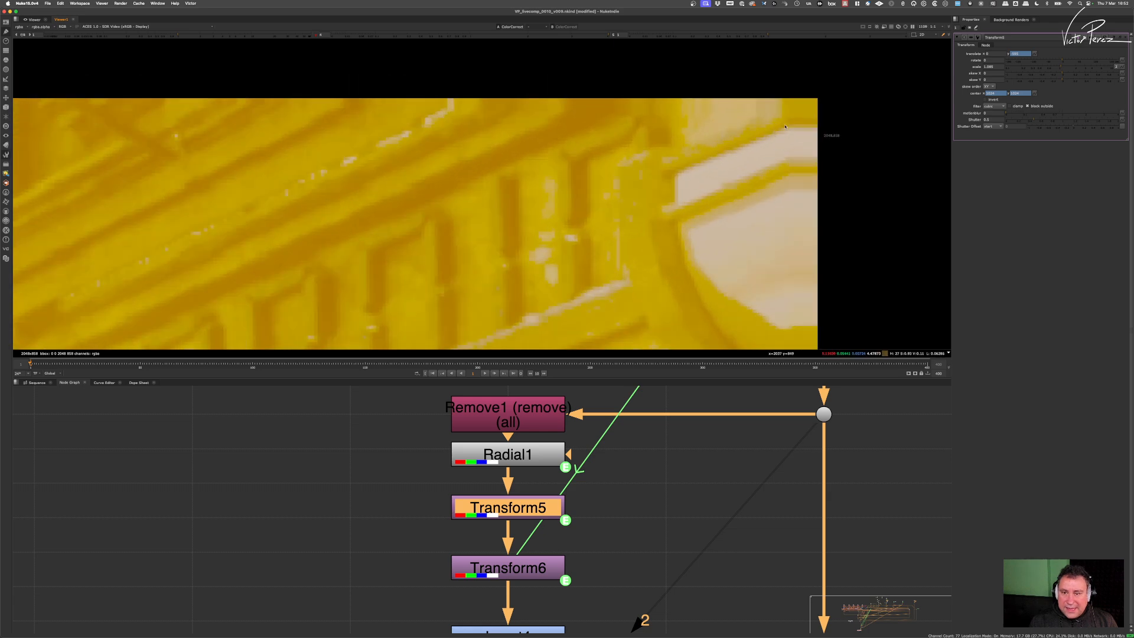
pyautogui.moveTo(785, 127); pyautogui.dragTo(726, 166, button='middle')
pyautogui.scroll(-3, 743, 140)
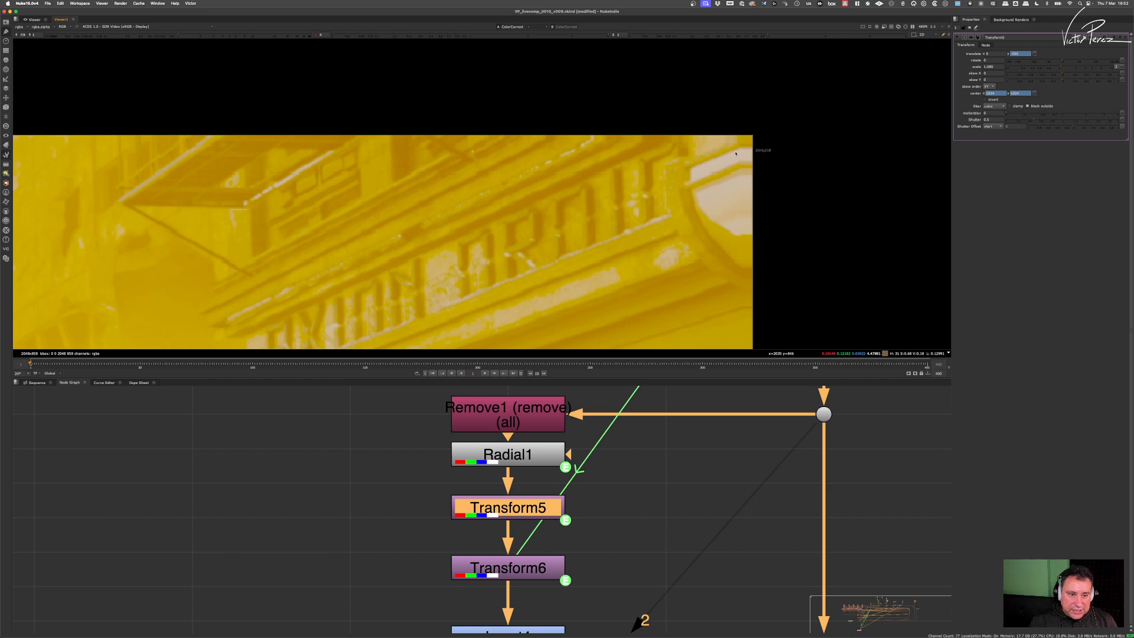
pyautogui.scroll(4, 735, 154)
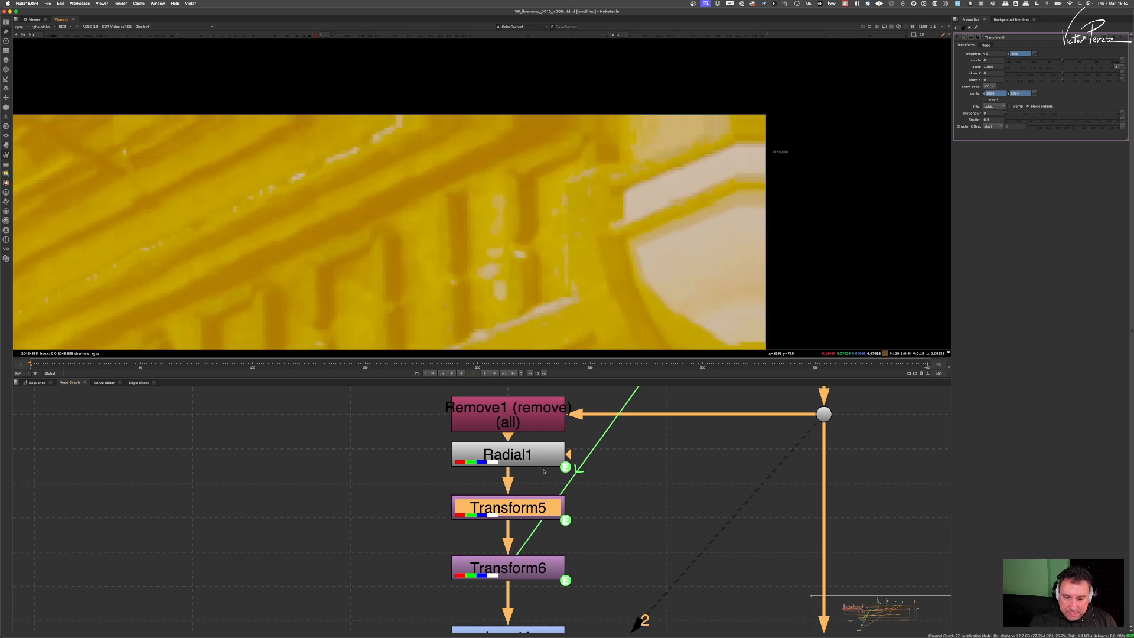
# Step: Increase the scale of Transform4, directly after LensDistortion2, in small increments while watching the upper-right edge of the frame
pyautogui.moveTo(560, 455); pyautogui.dragTo(553, 491, button='middle')
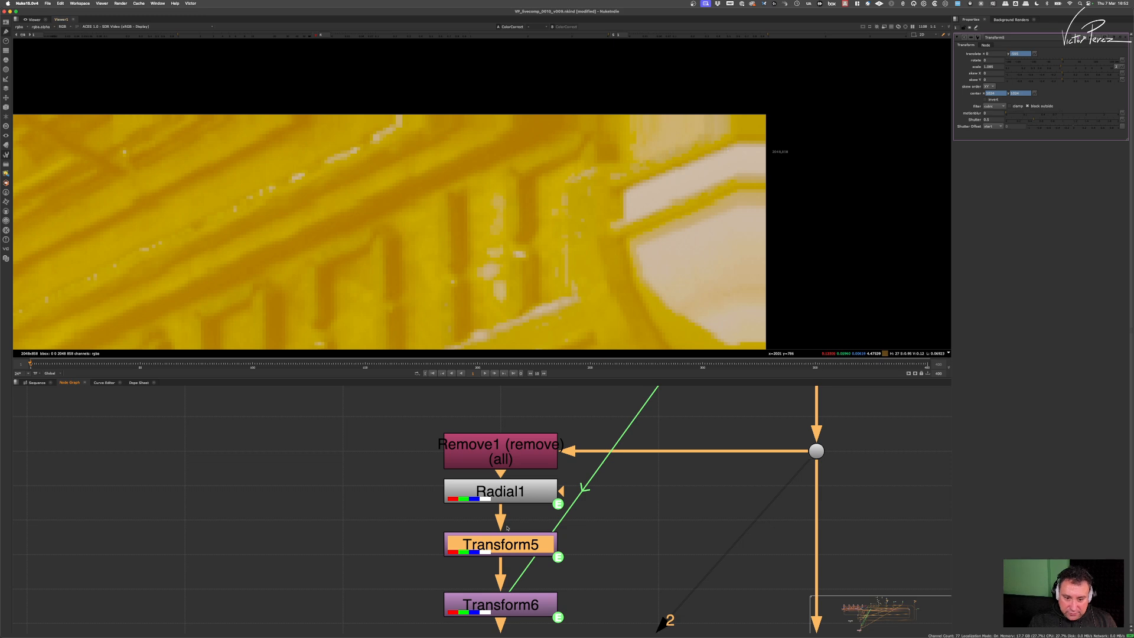
pyautogui.scroll(-3, 590, 473)
pyautogui.scroll(2, 643, 453)
pyautogui.click(630, 450)
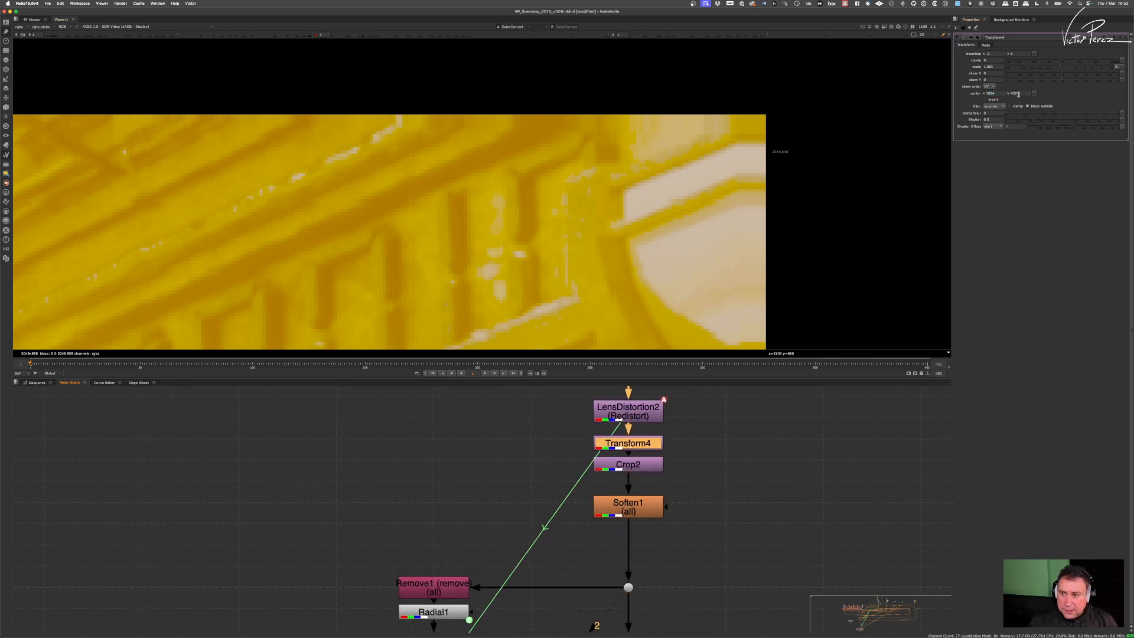
pyautogui.click(998, 67)
pyautogui.press('Up')
pyautogui.press('Up')
pyautogui.press('Up')
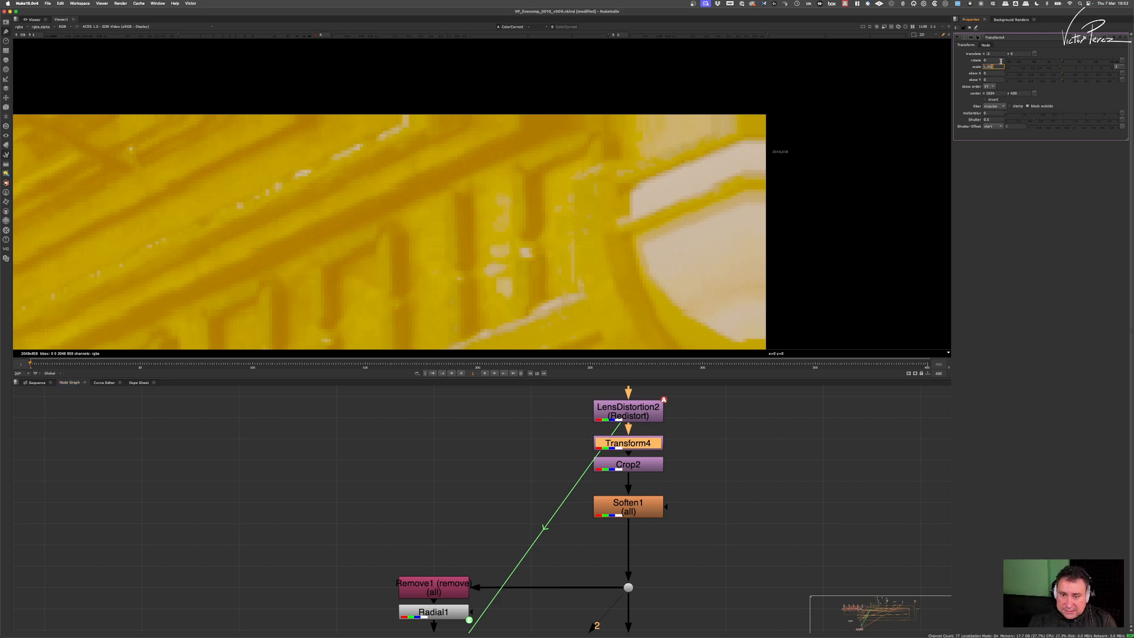
pyautogui.press('Up')
pyautogui.press('Up')
pyautogui.press('Up')
pyautogui.press('Up')
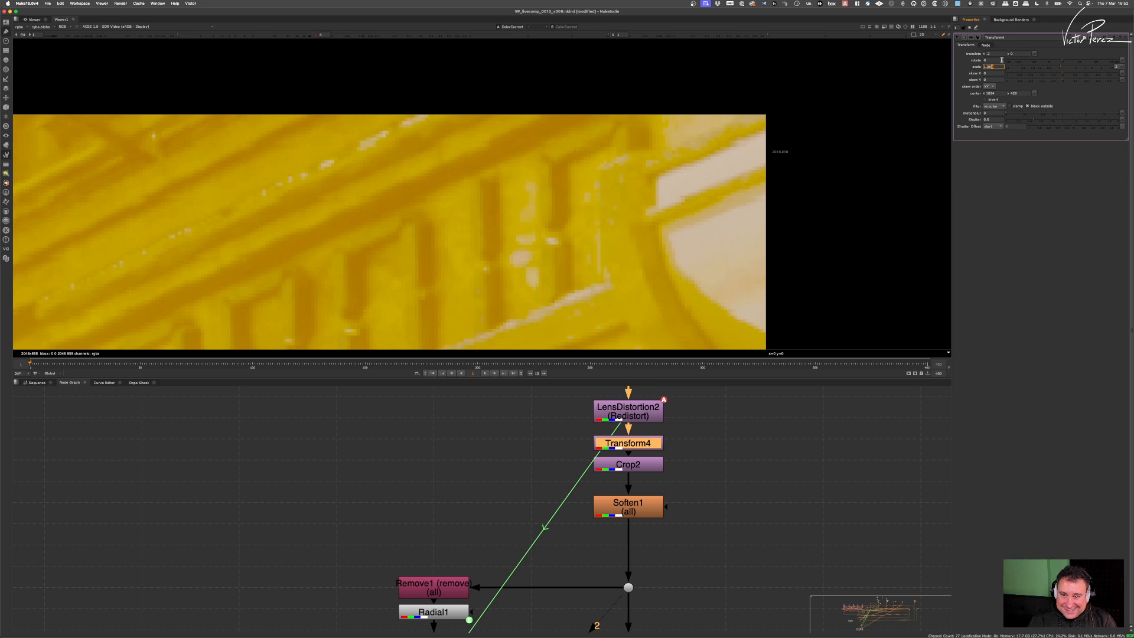
# Step: Check the rescaled result across the whole frame and reset the viewer's gain to its default
pyautogui.scroll(-10, 490, 215)
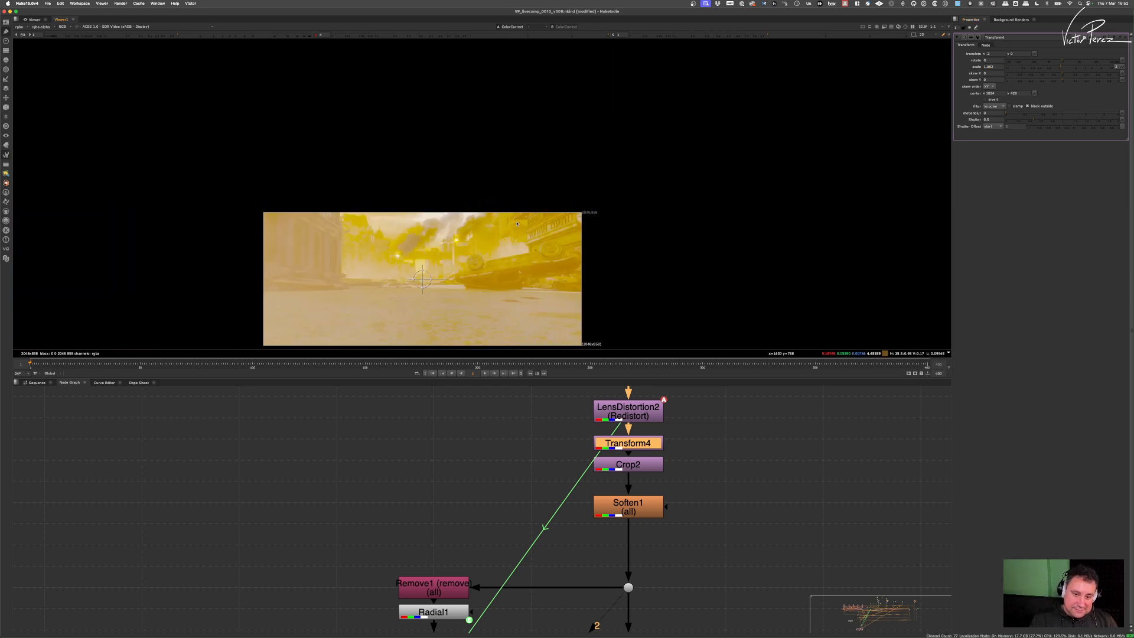
pyautogui.scroll(4, 506, 202)
pyautogui.scroll(-6, 519, 198)
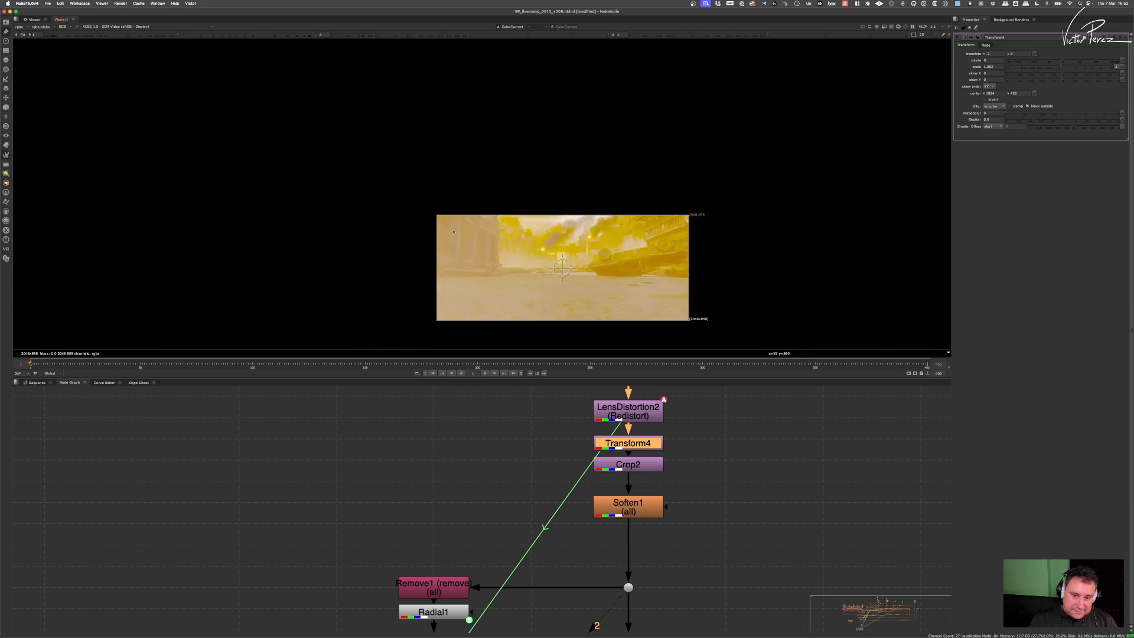
pyautogui.scroll(2, 687, 317)
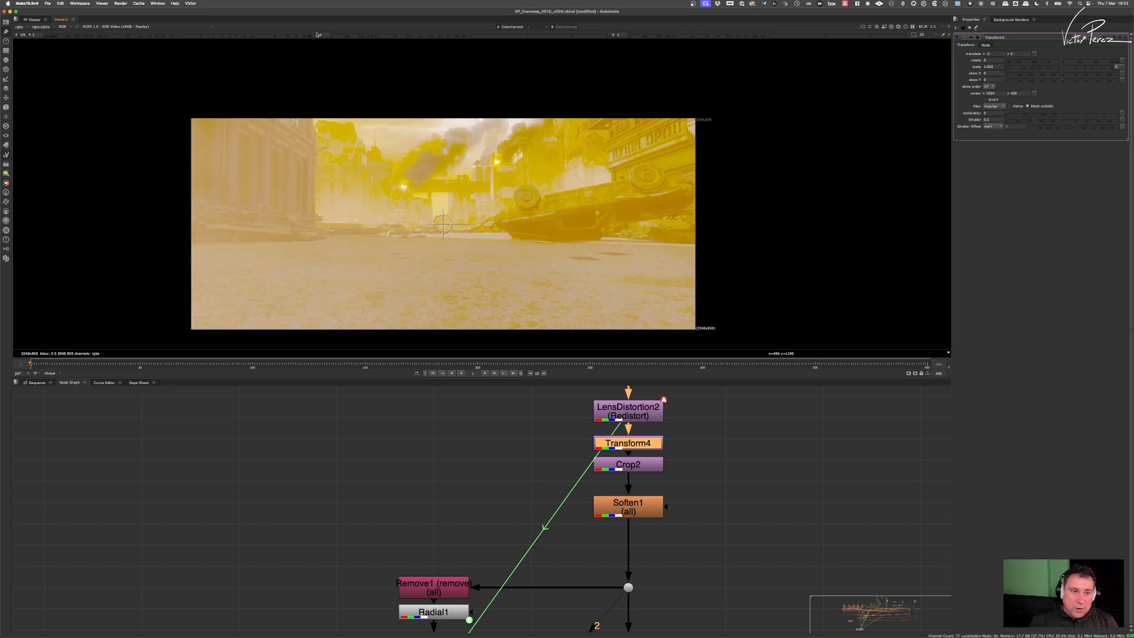
# Step: Move the Viewer1 node directly below the vignette's ColorCorrect node and select that ColorCorrect node
pyautogui.scroll(-8, 597, 414)
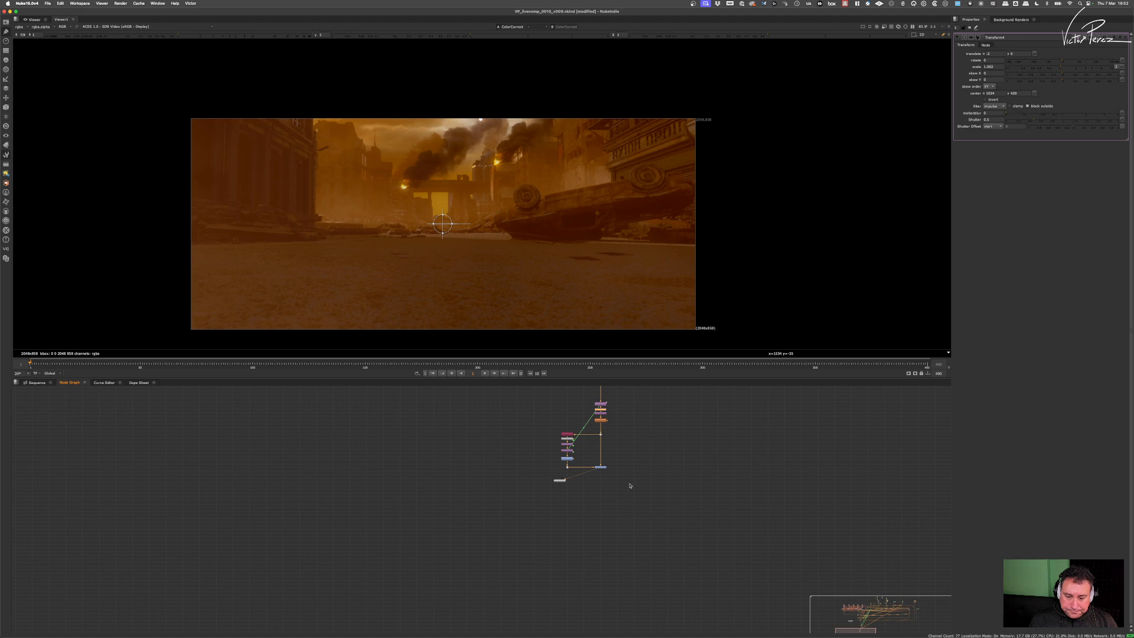
pyautogui.scroll(4, 614, 475)
pyautogui.moveTo(482, 488); pyautogui.dragTo(577, 518)
pyautogui.click(587, 456)
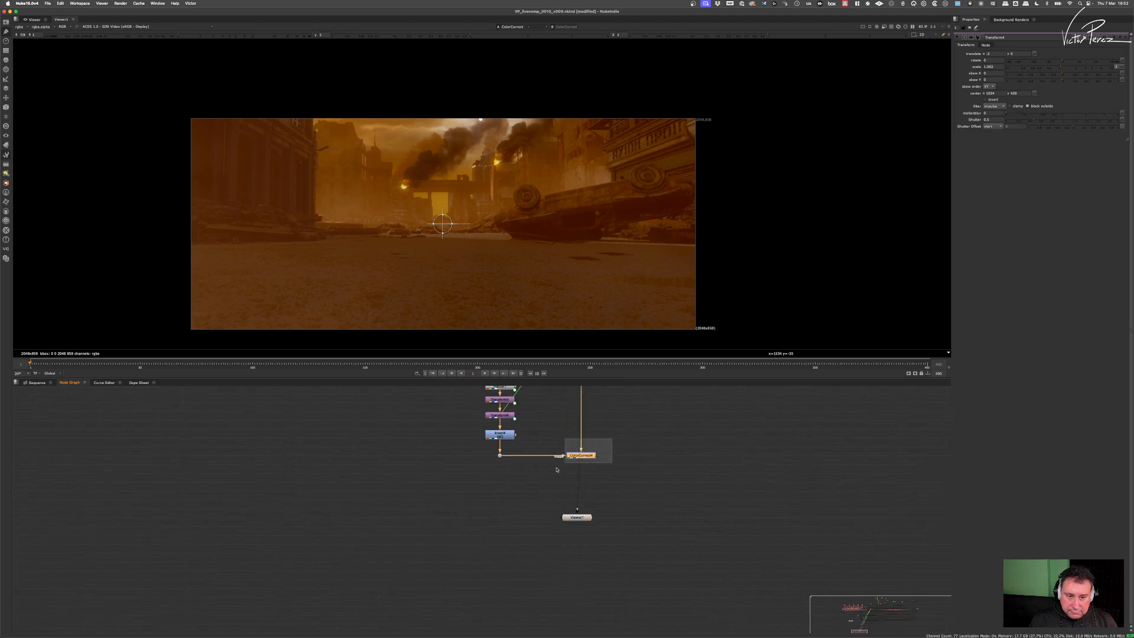
# Step: Open the vignette ColorCorrect's settings, and view the outputs of Invert4 and Radial1 in the mask branch
pyautogui.doubleClick(586, 457)
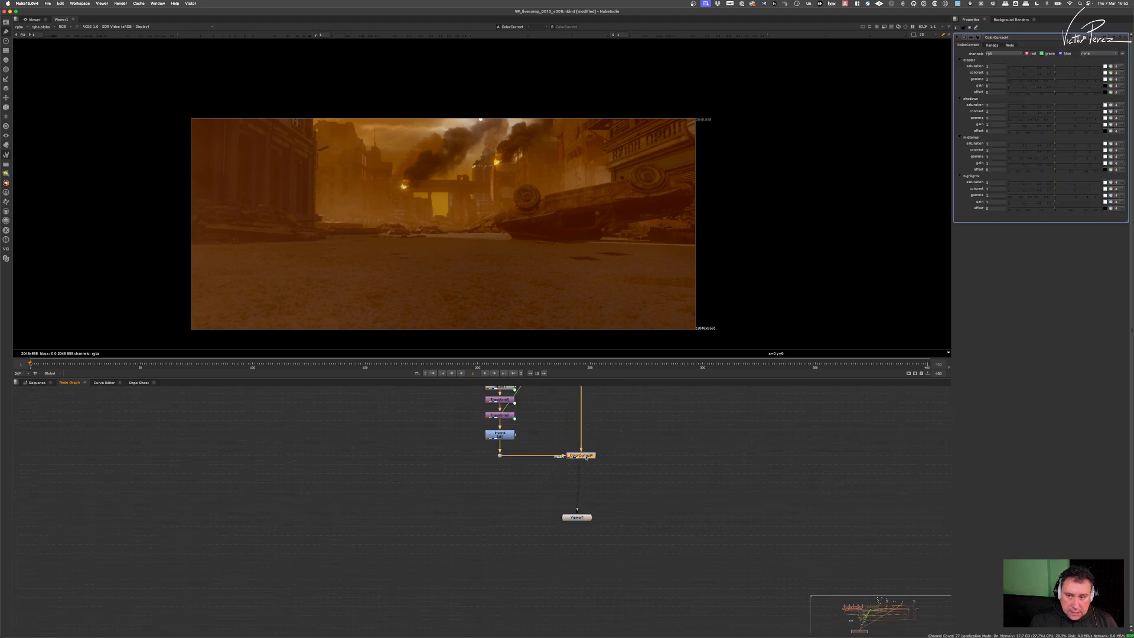
pyautogui.scroll(-1, 558, 411)
pyautogui.moveTo(557, 410); pyautogui.dragTo(547, 459, button='middle')
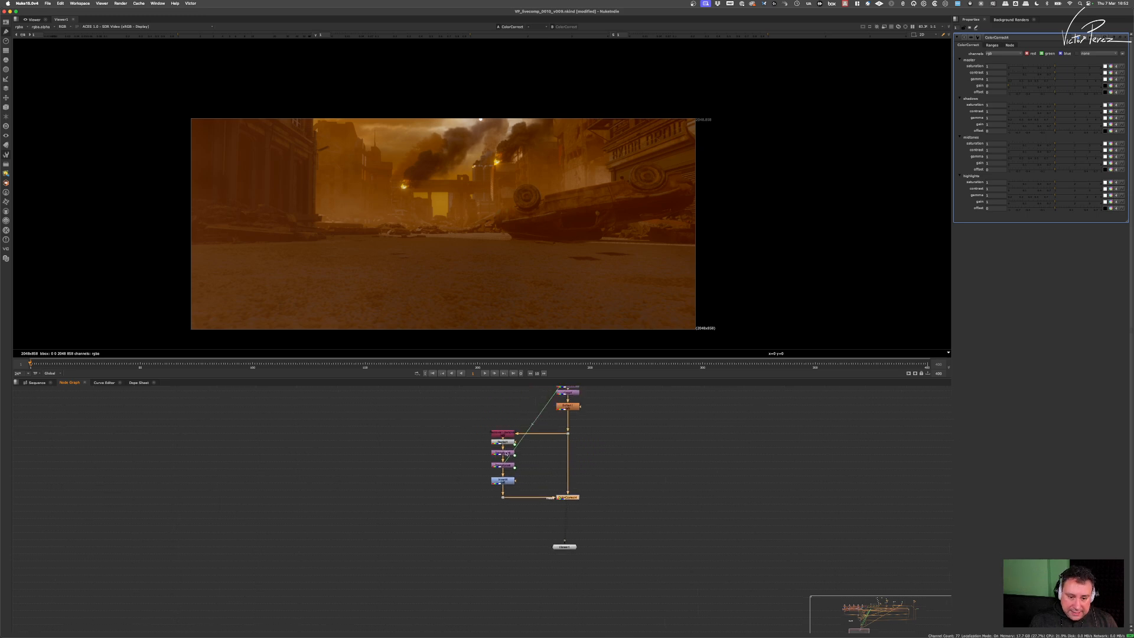
pyautogui.scroll(2, 507, 440)
pyautogui.click(499, 499)
pyautogui.press('1')
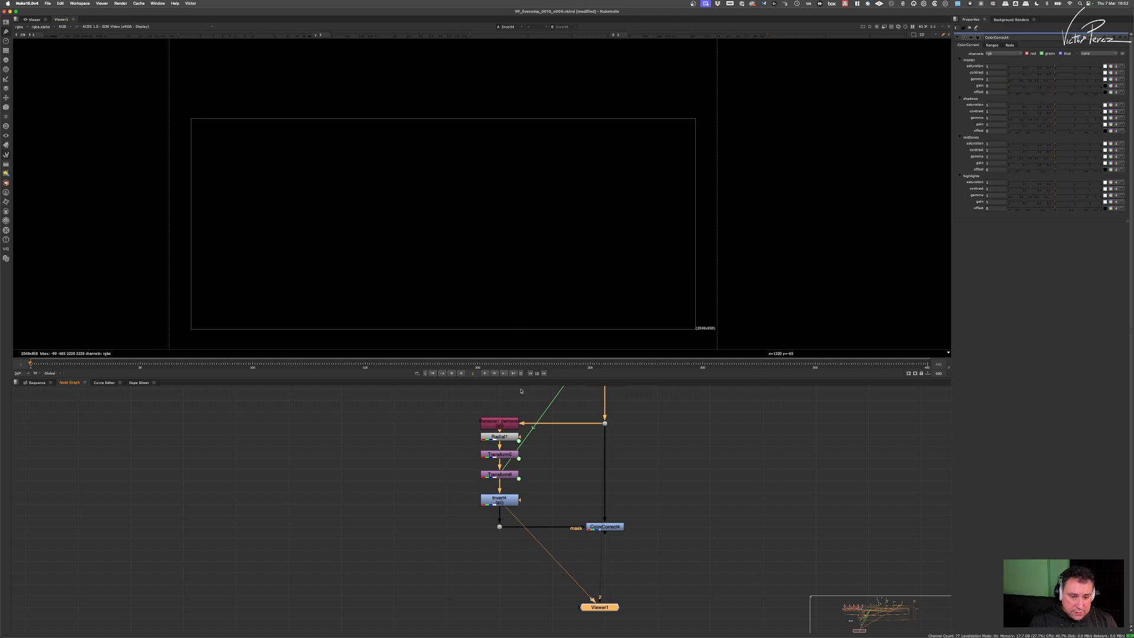
pyautogui.scroll(2, 493, 476)
pyautogui.click(493, 458)
pyautogui.press('1')
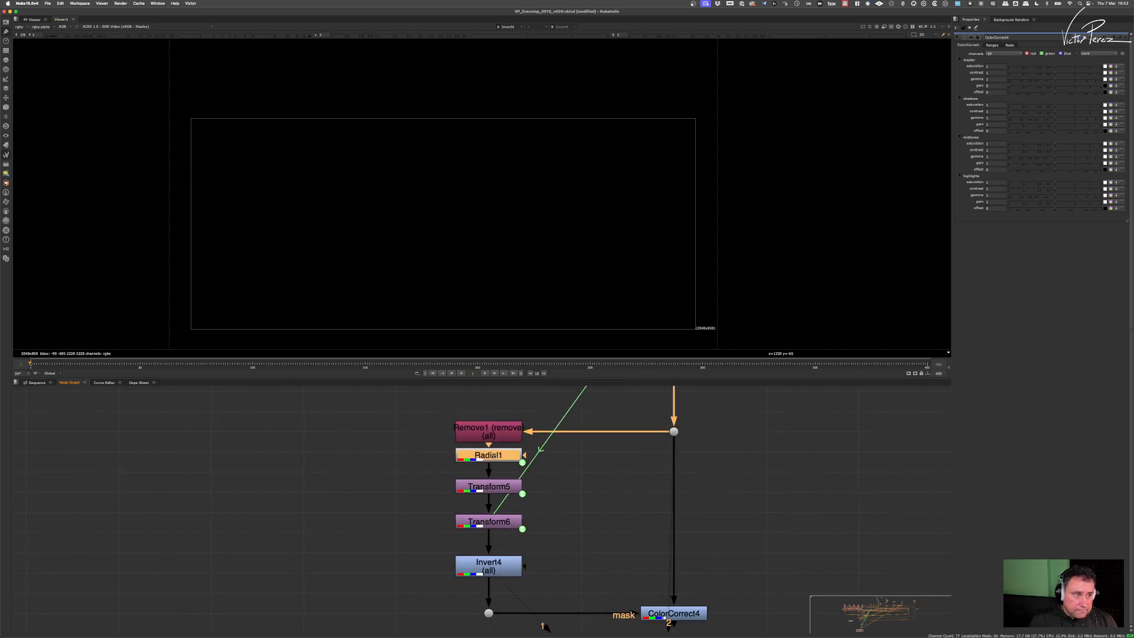
# Step: View the outputs of Transform5, Transform6 and Invert4 one after another down the mask branch
pyautogui.scroll(-3, 561, 254)
pyautogui.click(489, 487)
pyautogui.press('1')
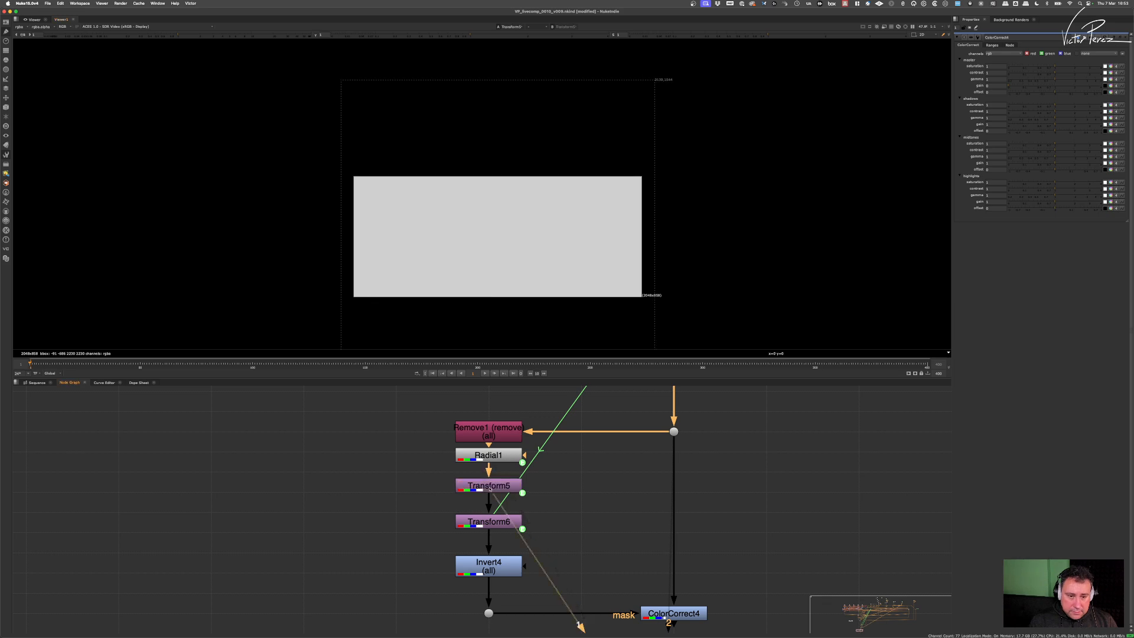
pyautogui.click(491, 521)
pyautogui.press('1')
pyautogui.click(491, 566)
pyautogui.press('1')
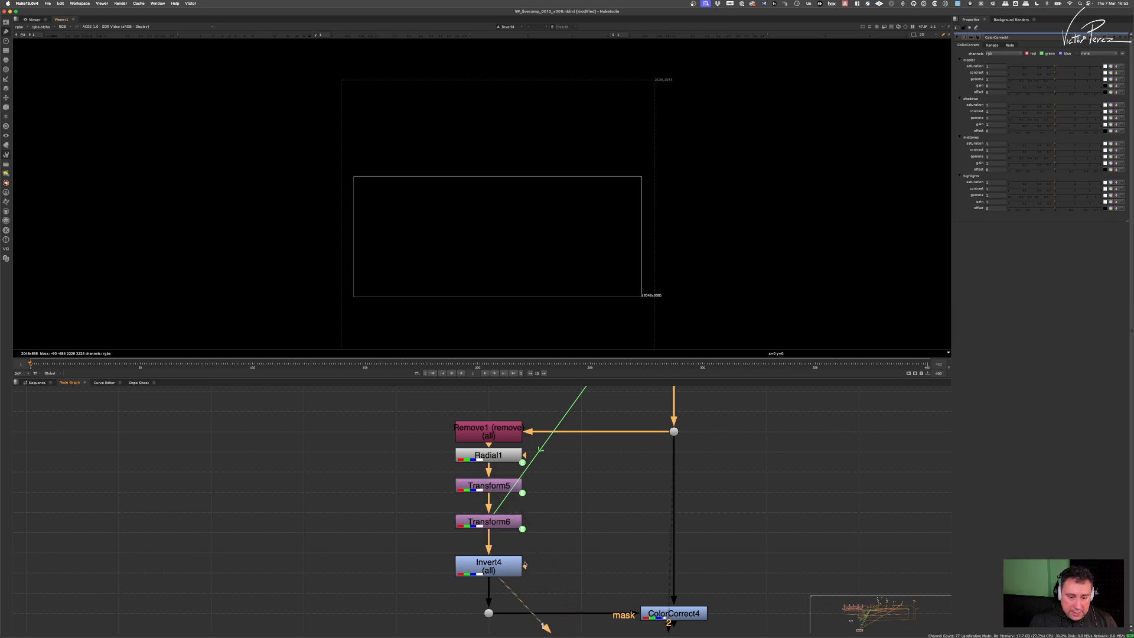
# Step: Compare the output of ColorCorrect4 with the inverted mask from Invert4, ending on ColorCorrect4 in the viewer
pyautogui.moveTo(734, 568); pyautogui.dragTo(711, 504, button='middle')
pyautogui.click(651, 550)
pyautogui.press('1')
pyautogui.scroll(3, 541, 236)
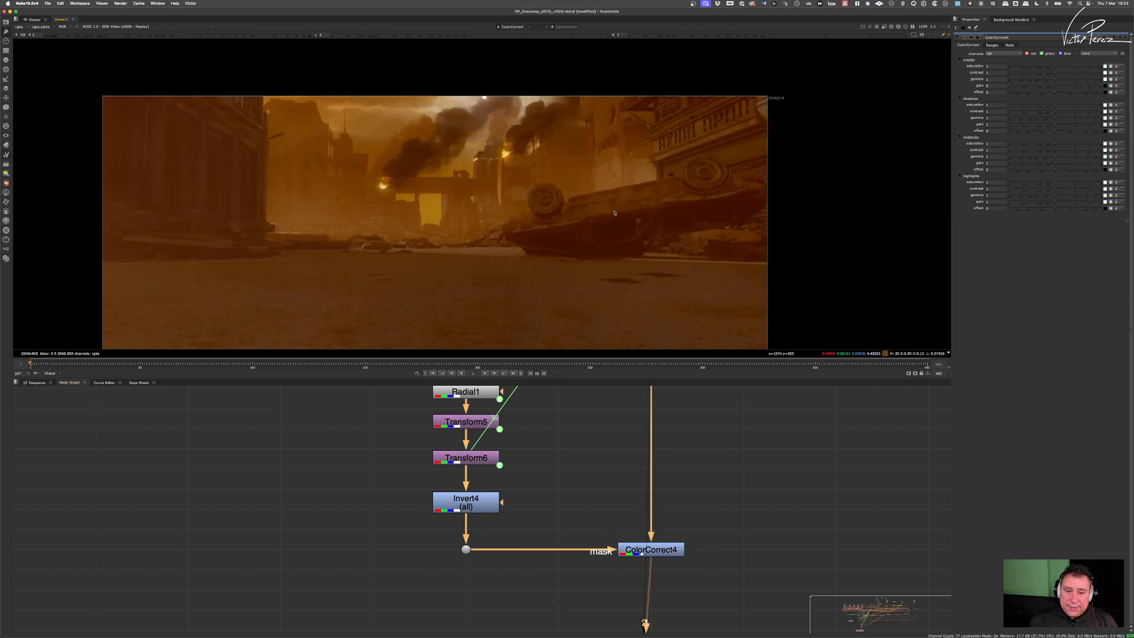
pyautogui.scroll(-2, 614, 213)
pyautogui.click(470, 508)
pyautogui.press('1')
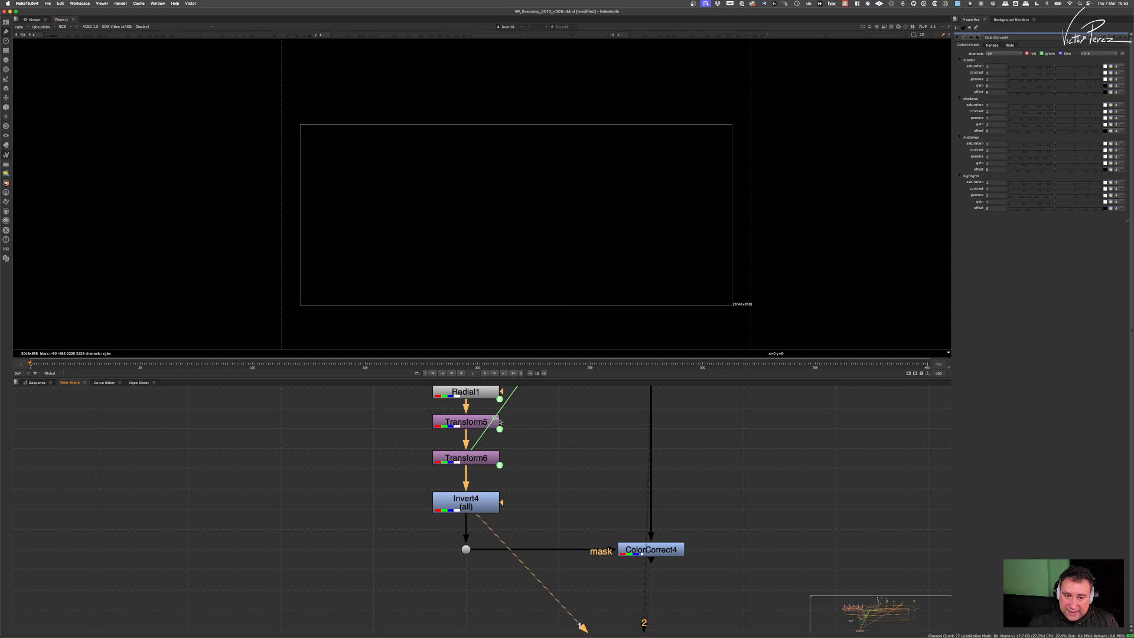
pyautogui.moveTo(707, 507); pyautogui.dragTo(627, 570)
pyautogui.press('1')
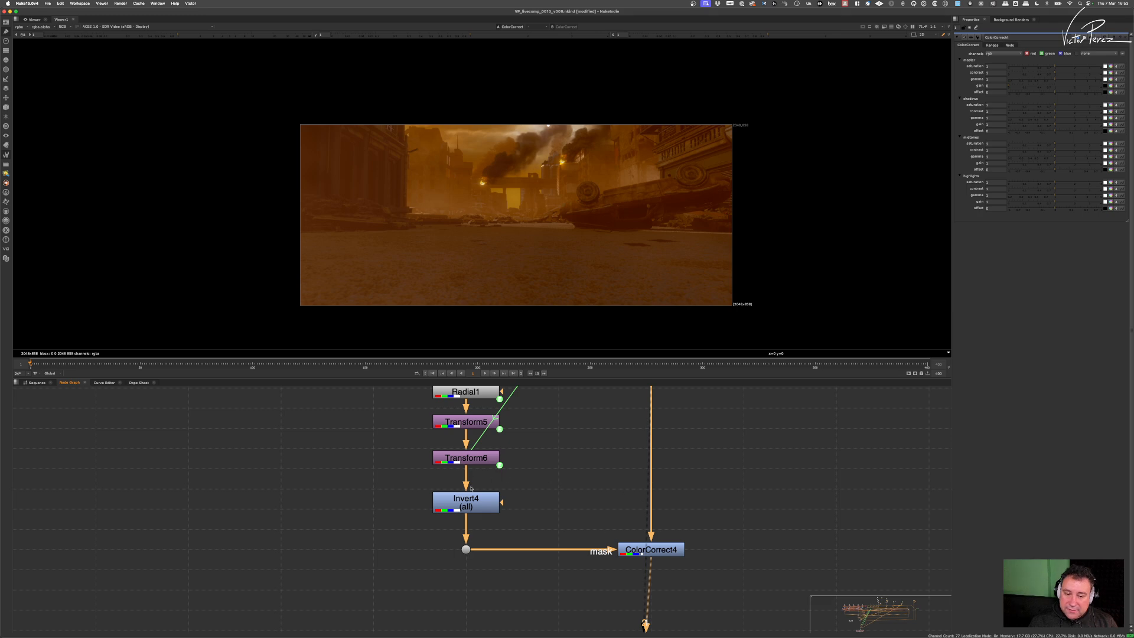
# Step: Raise the softness of Radial1 so the darkening fades gradually from the frame edges towards the centre
pyautogui.moveTo(489, 428); pyautogui.dragTo(490, 485, button='middle')
pyautogui.click(467, 447)
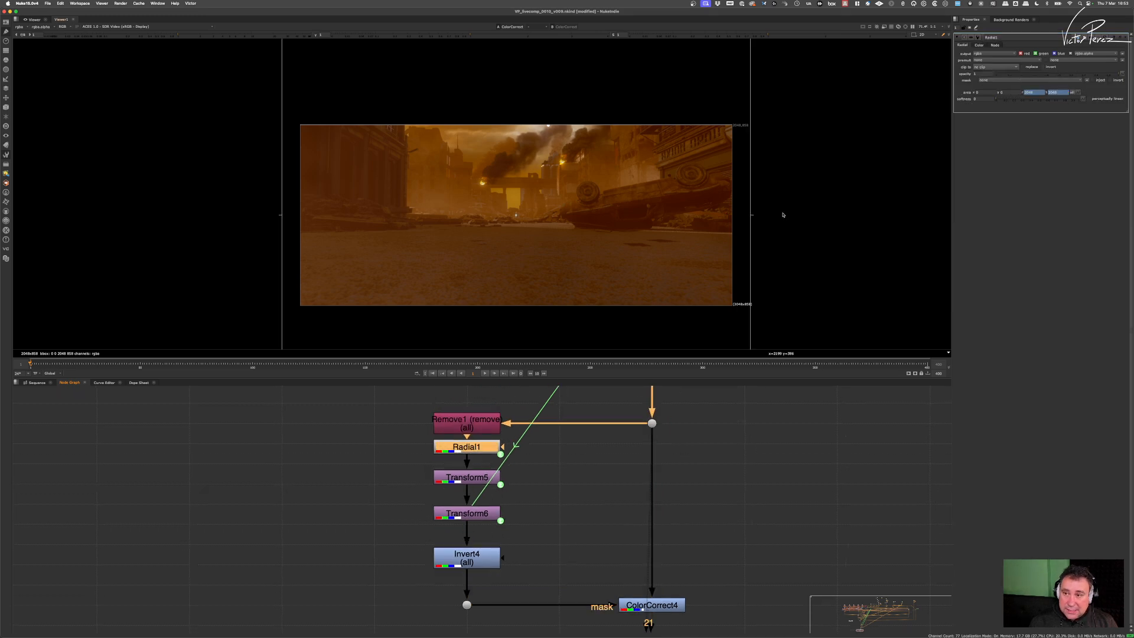
pyautogui.moveTo(1089, 73); pyautogui.dragTo(1085, 110)
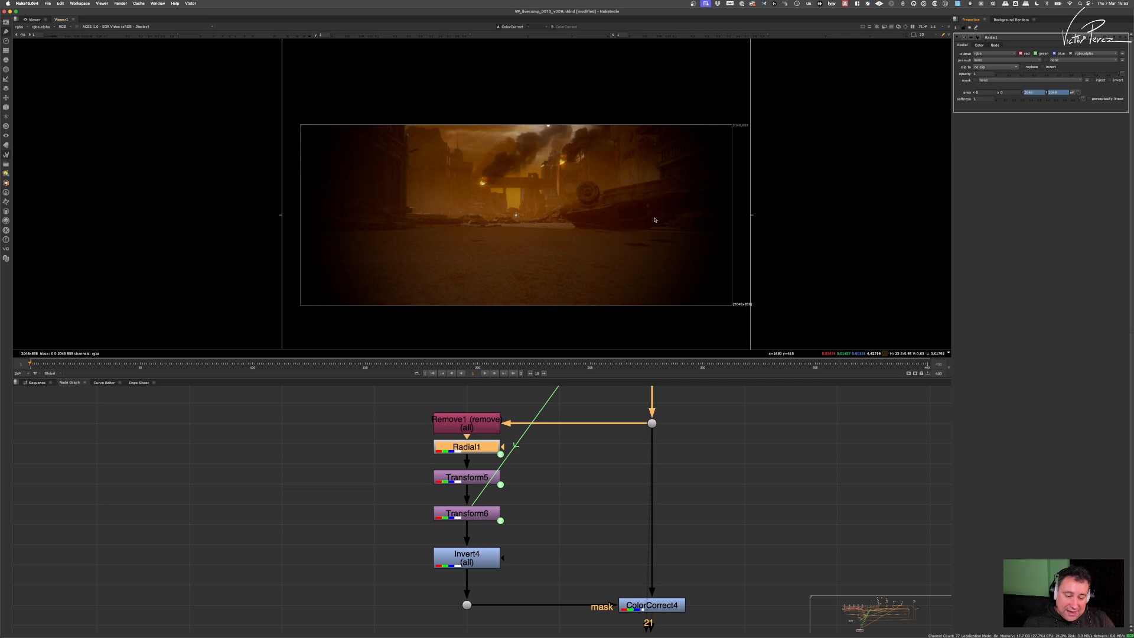
# Step: Move Invert4, its dot and ColorCorrect4 further down to make room below Transform6
pyautogui.scroll(-3, 572, 496)
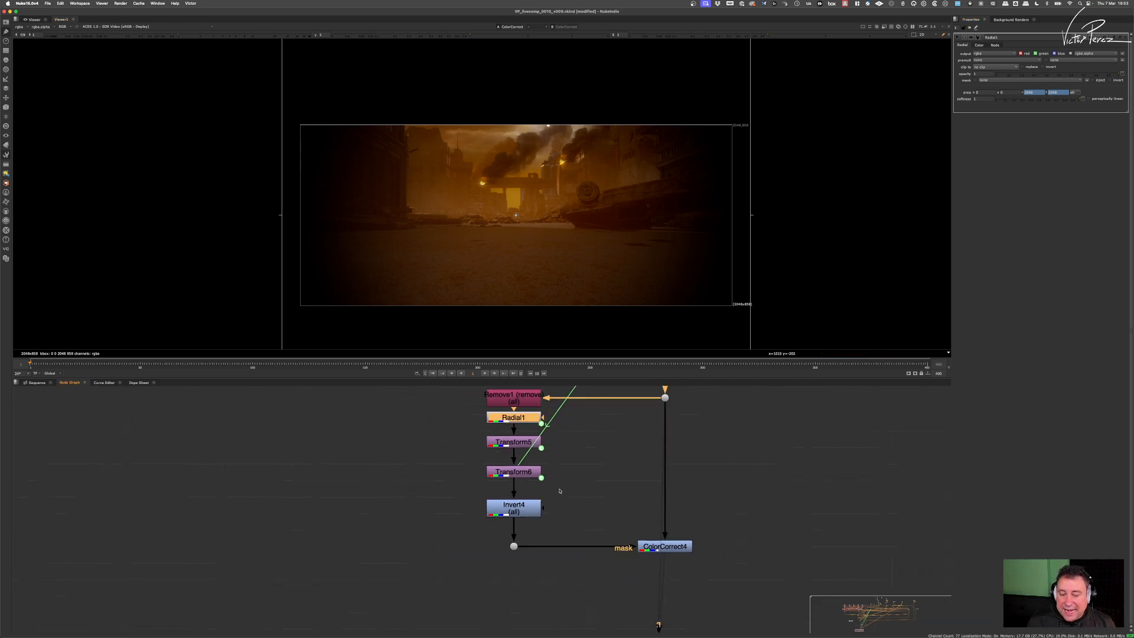
pyautogui.moveTo(723, 479); pyautogui.dragTo(474, 584)
pyautogui.moveTo(646, 541); pyautogui.dragTo(649, 564)
pyautogui.click(545, 485)
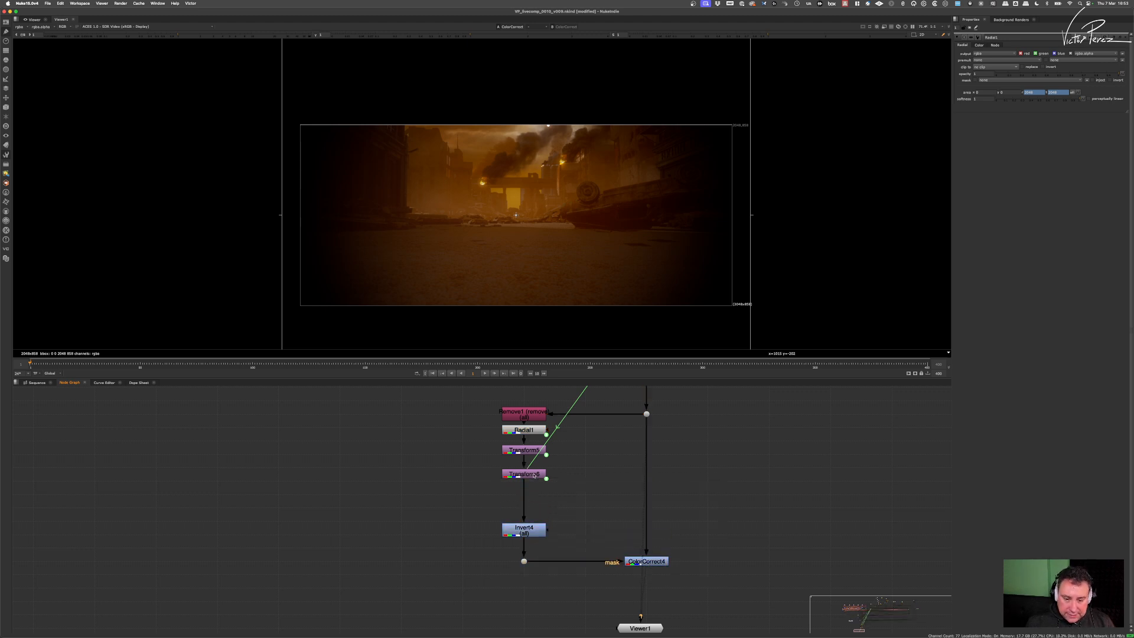
# Step: Insert a Grade node directly after Transform6 and set its channels to rgba
pyautogui.click(534, 475)
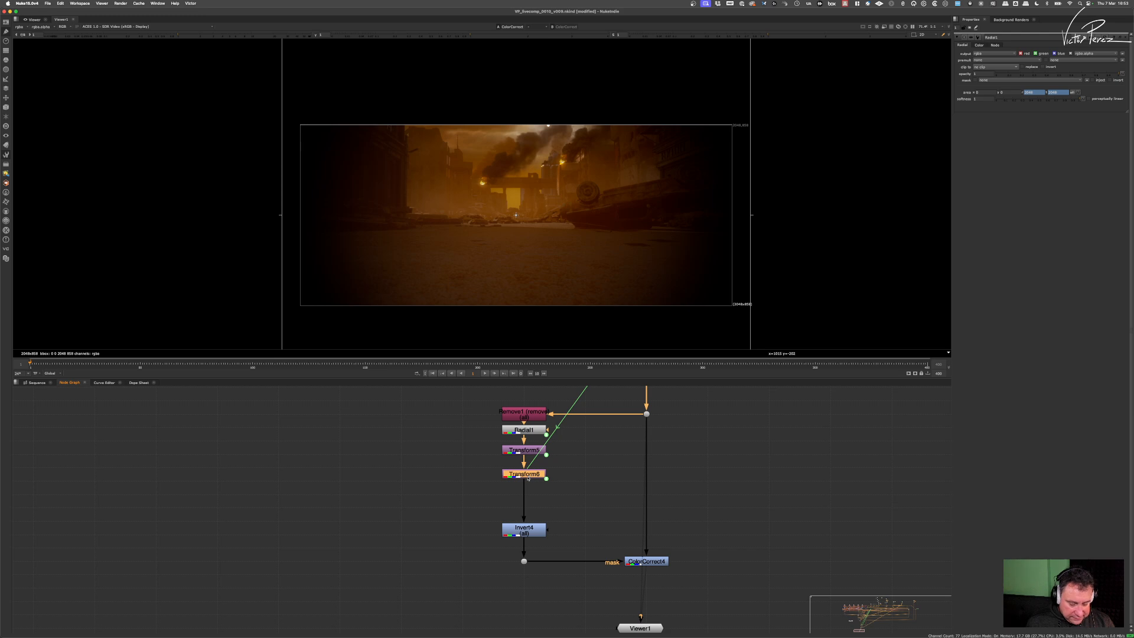
pyautogui.press('g')
pyautogui.click(1005, 54)
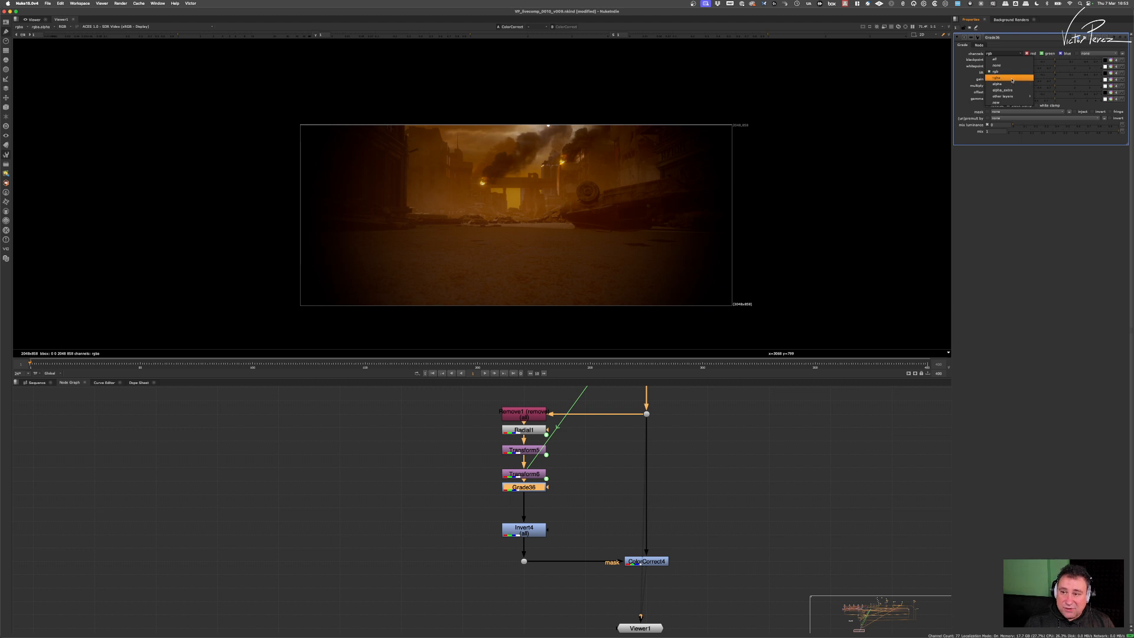
pyautogui.click(999, 78)
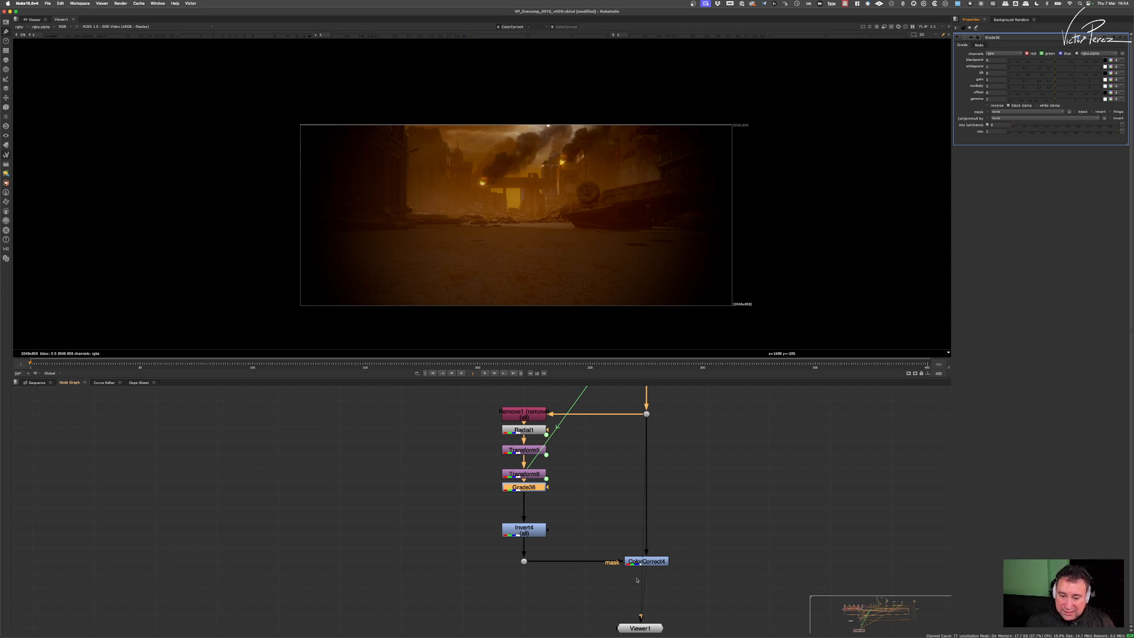
# Step: Position the new Grade midway between Transform6 and Invert4 and raise its gamma to restrict the vignette falloff to the frame edges
pyautogui.scroll(8, 637, 570)
pyautogui.scroll(-7, 628, 489)
pyautogui.moveTo(518, 446); pyautogui.dragTo(517, 489, button='middle')
pyautogui.moveTo(504, 460); pyautogui.dragTo(504, 471)
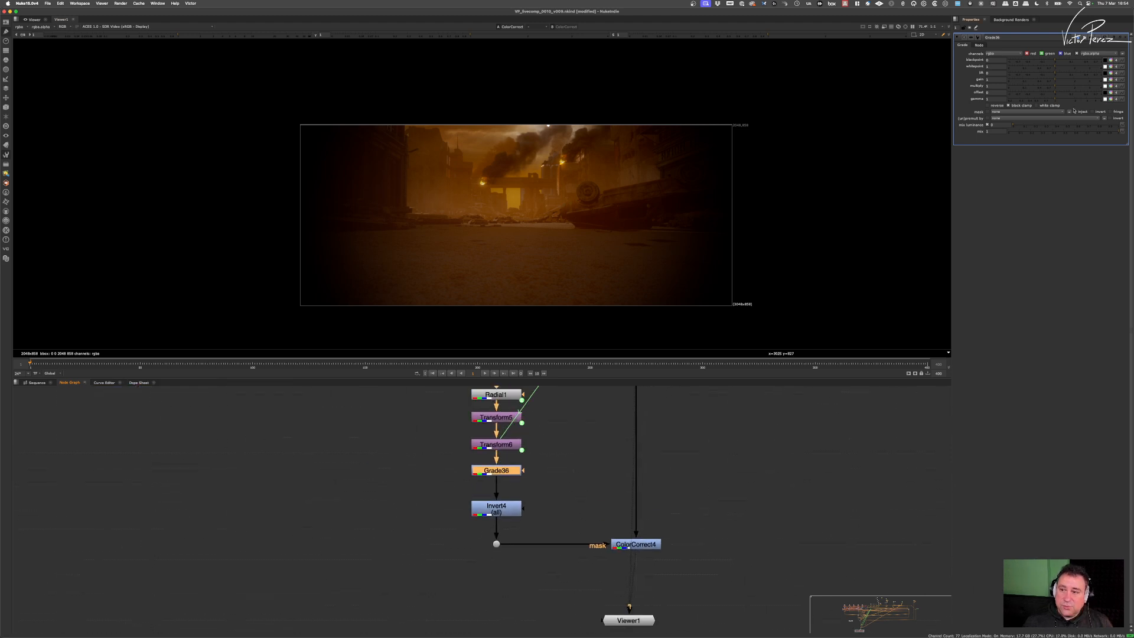
pyautogui.moveTo(1056, 100); pyautogui.dragTo(1109, 111)
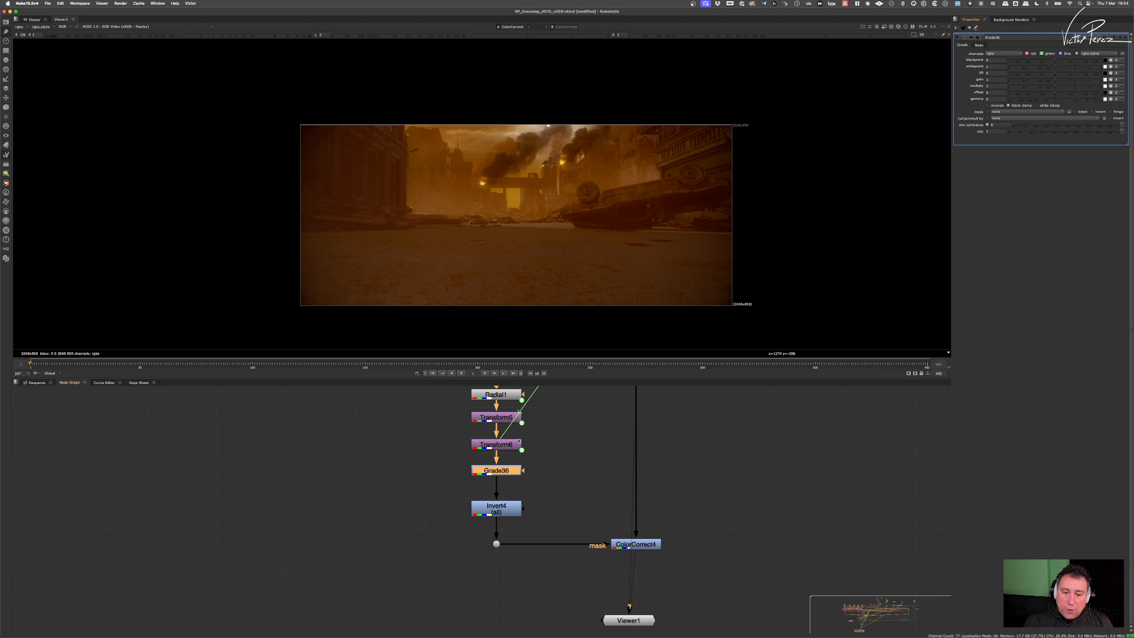
# Step: Open ColorCorrect4's settings and space out Grade36, Invert4 and ColorCorrect4 along the lower part of the vignette branch
pyautogui.scroll(3, 522, 431)
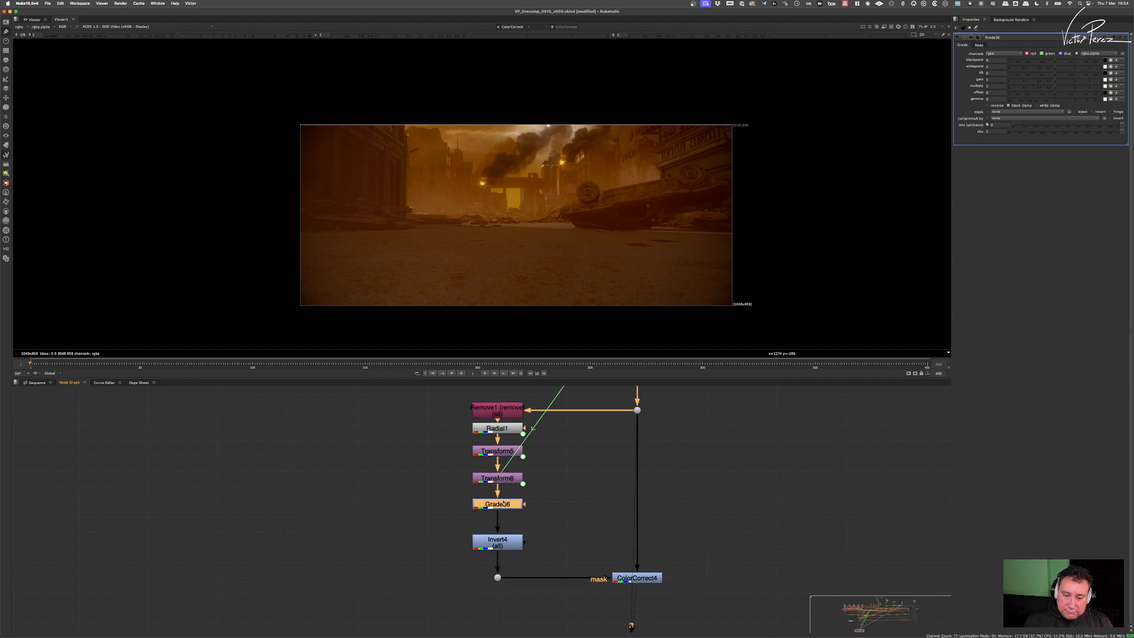
pyautogui.moveTo(504, 504); pyautogui.dragTo(504, 516)
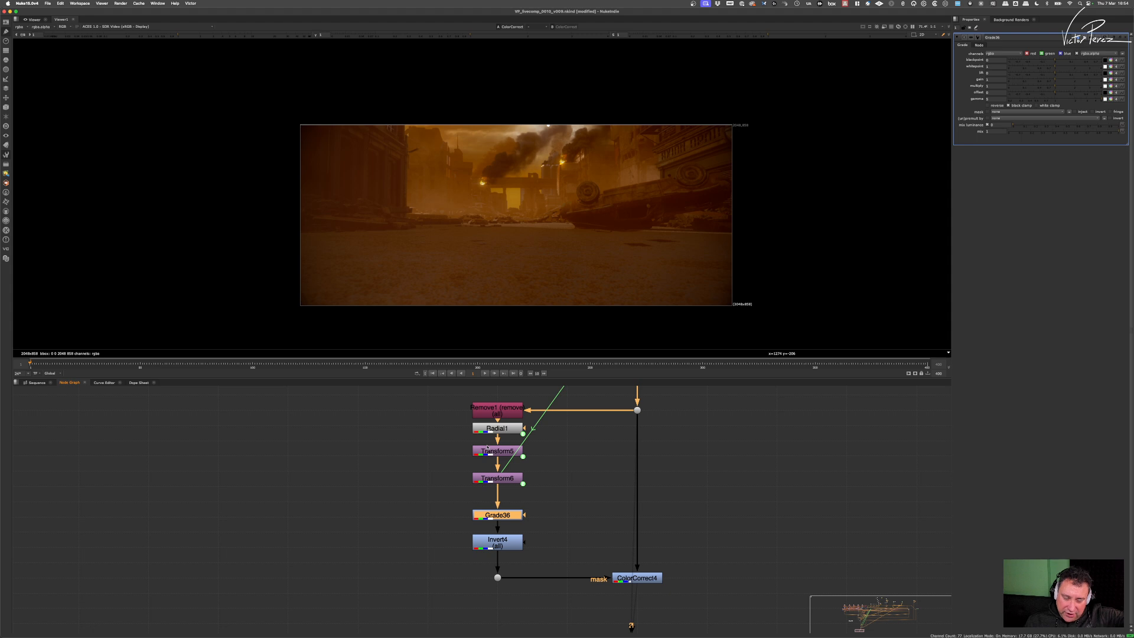
pyautogui.doubleClick(645, 576)
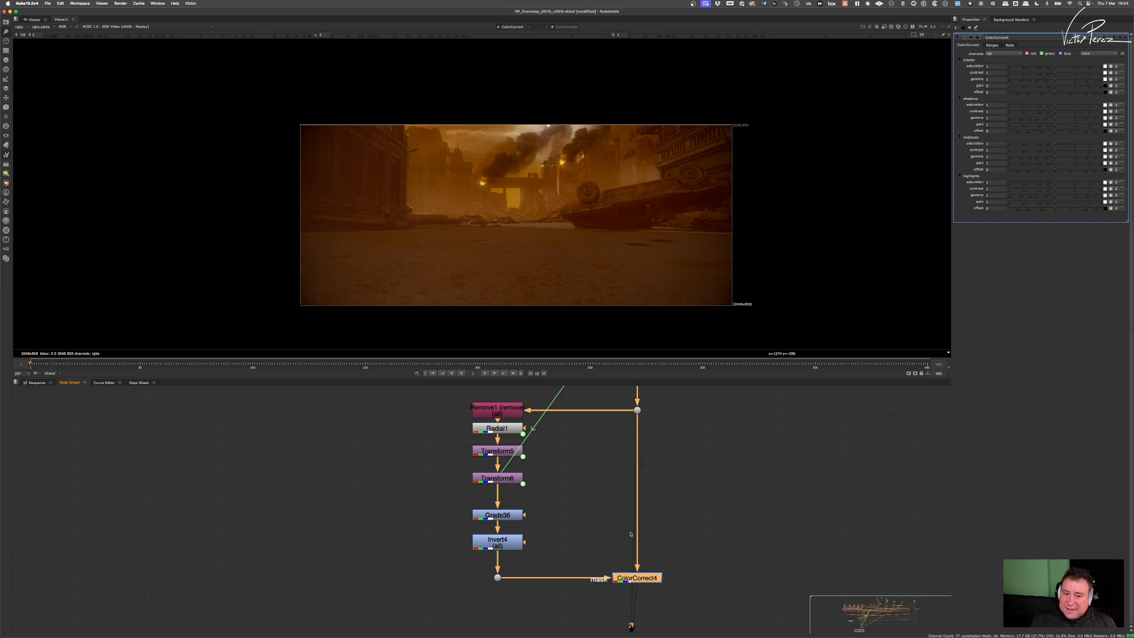
pyautogui.moveTo(504, 515); pyautogui.dragTo(595, 591)
pyautogui.scroll(-3, 539, 533)
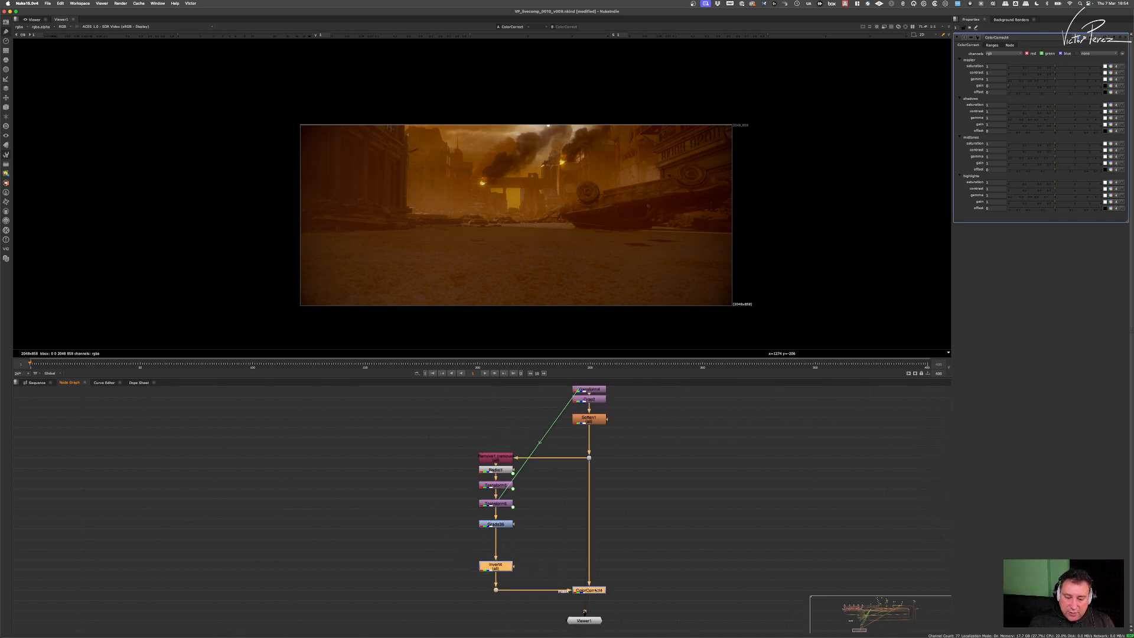
pyautogui.click(537, 539)
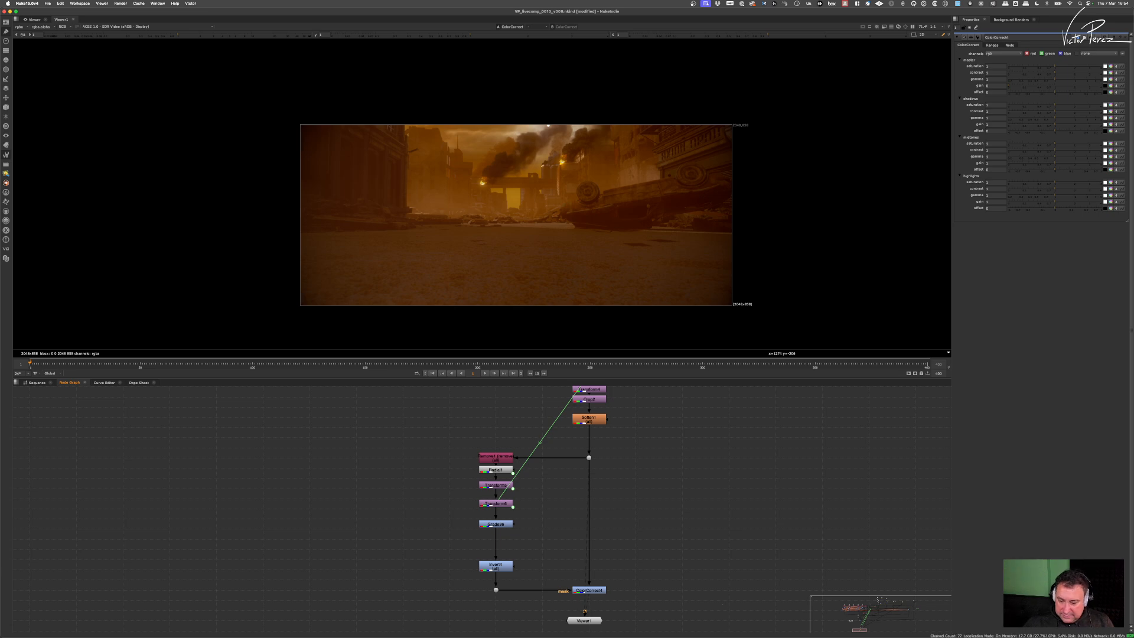
# Step: Switch to DeskScribble and set up a black background with a white pen
pyautogui.moveTo(920, 635)
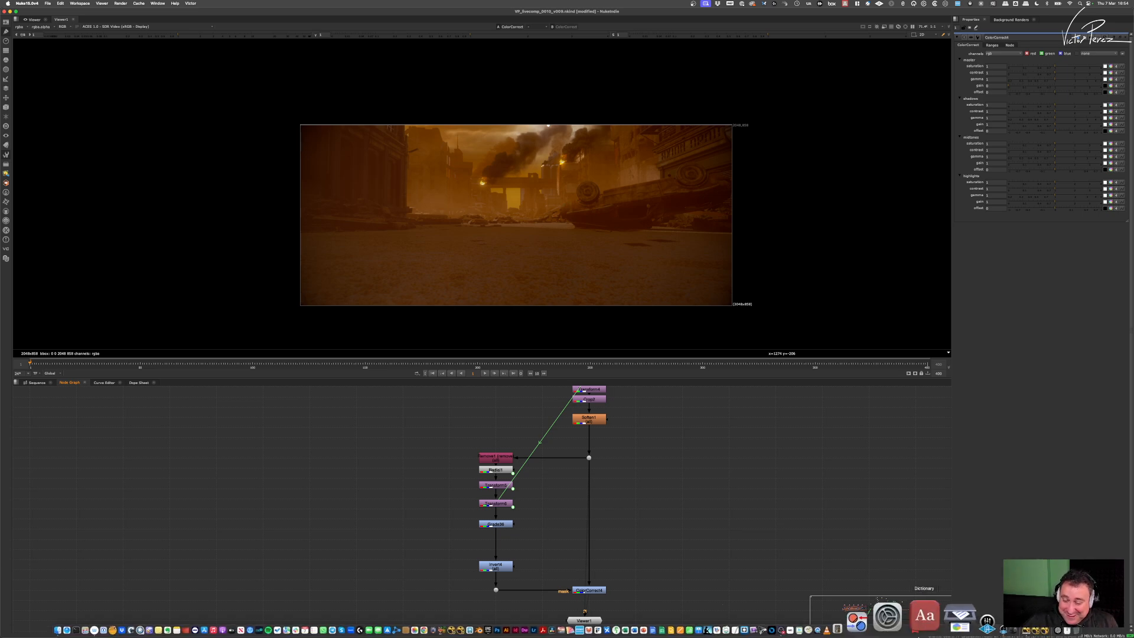
pyautogui.click(807, 616)
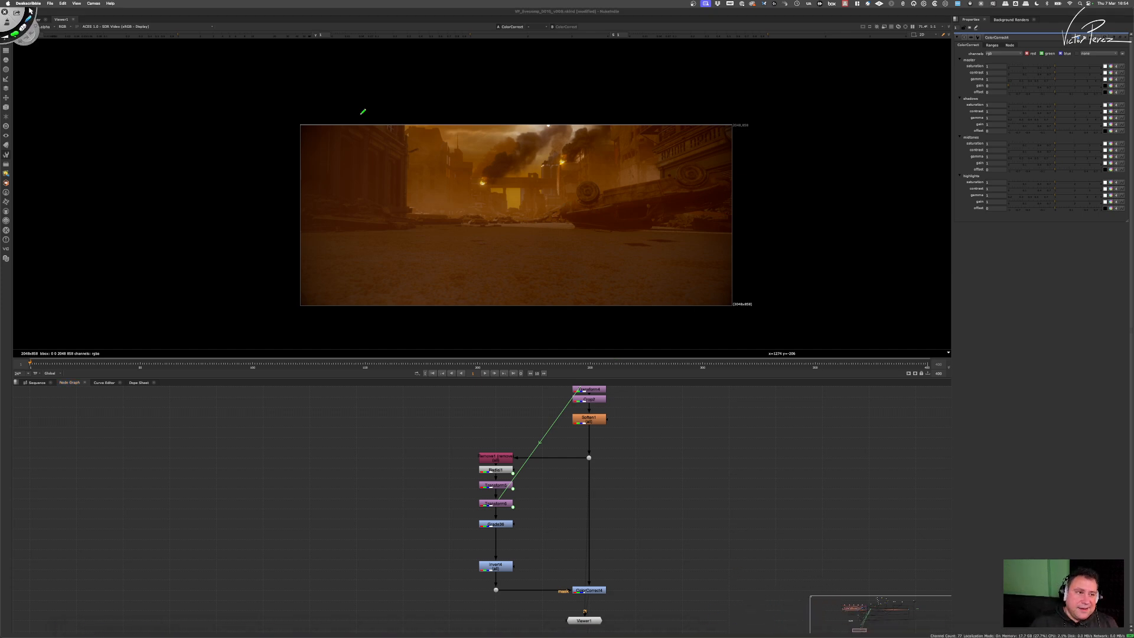
pyautogui.click(94, 4)
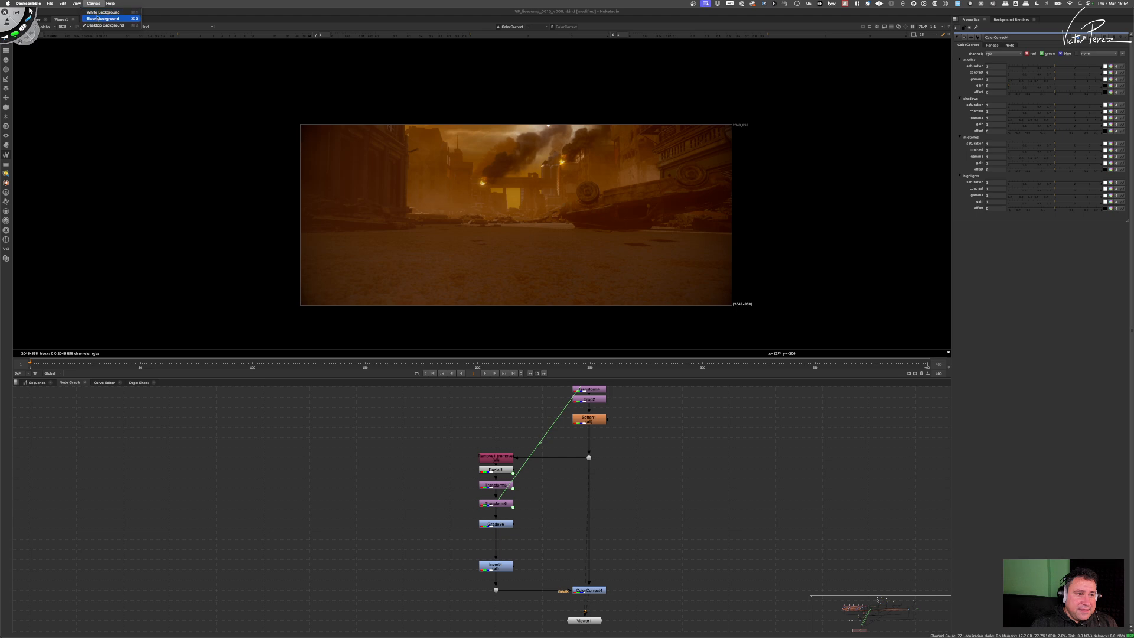
pyautogui.click(98, 19)
pyautogui.click(15, 34)
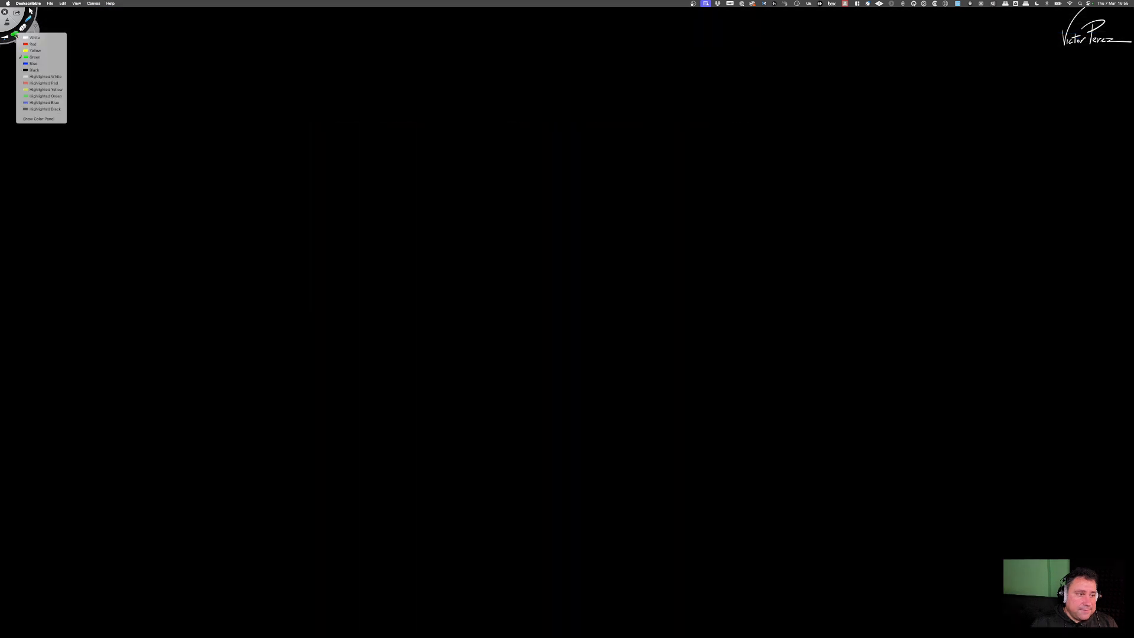
pyautogui.click(31, 38)
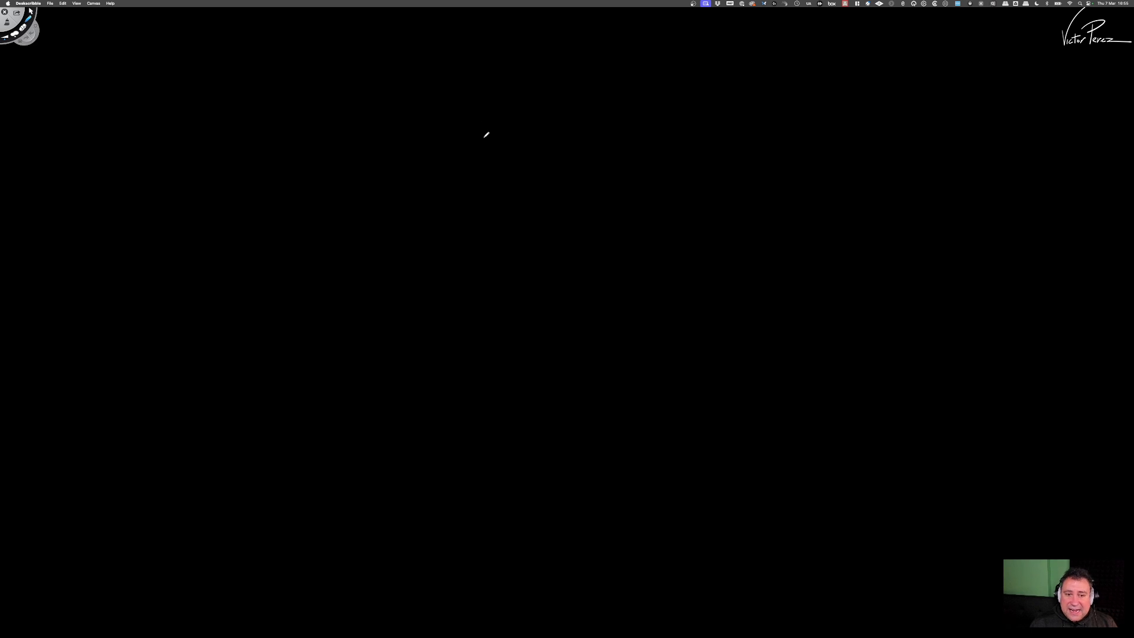
# Step: Sketch a circle cut by a vertical line, and below it a plano-convex lens profile with three rays entering its curved side
pyautogui.moveTo(472, 99)
pyautogui.mouseDown()
pyautogui.moveTo(552, 198)
pyautogui.moveTo(399, 112)
pyautogui.moveTo(393, 319)
pyautogui.mouseUp()
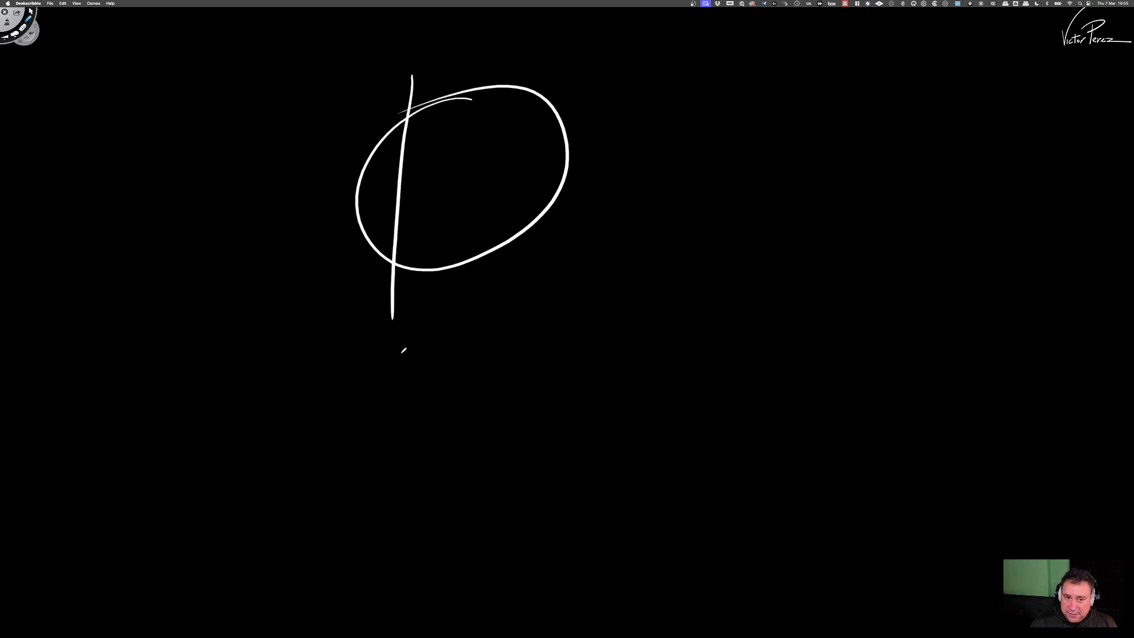
pyautogui.moveTo(353, 381)
pyautogui.mouseDown()
pyautogui.moveTo(301, 466)
pyautogui.moveTo(345, 560)
pyautogui.mouseUp()
pyautogui.moveTo(353, 381); pyautogui.dragTo(345, 564)
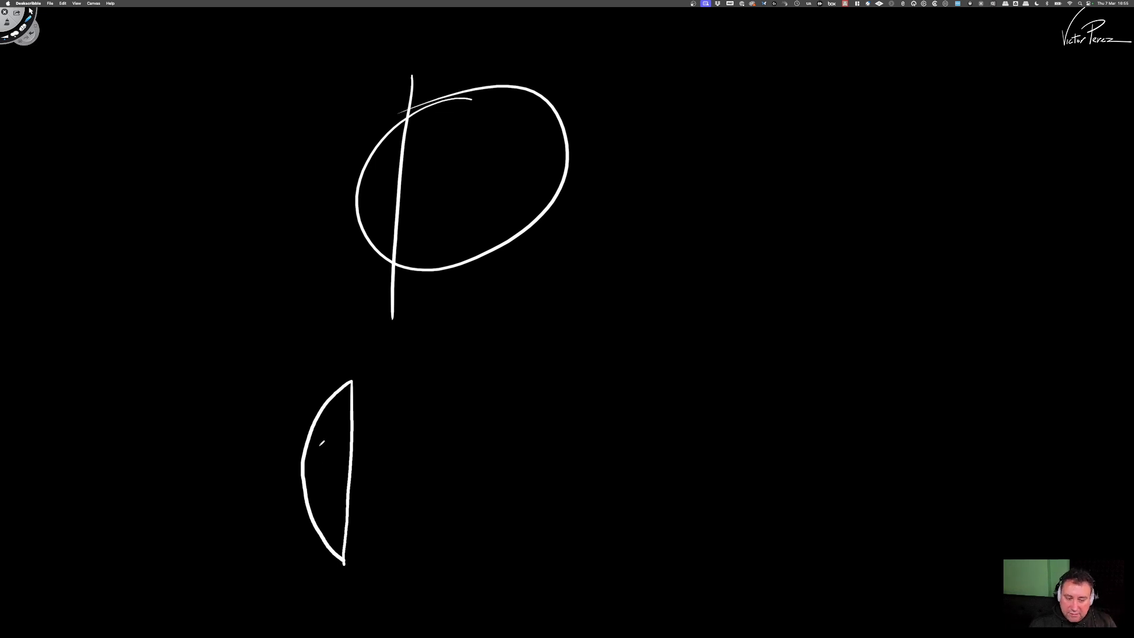
pyautogui.moveTo(261, 338); pyautogui.dragTo(353, 434)
pyautogui.moveTo(258, 573); pyautogui.dragTo(345, 508)
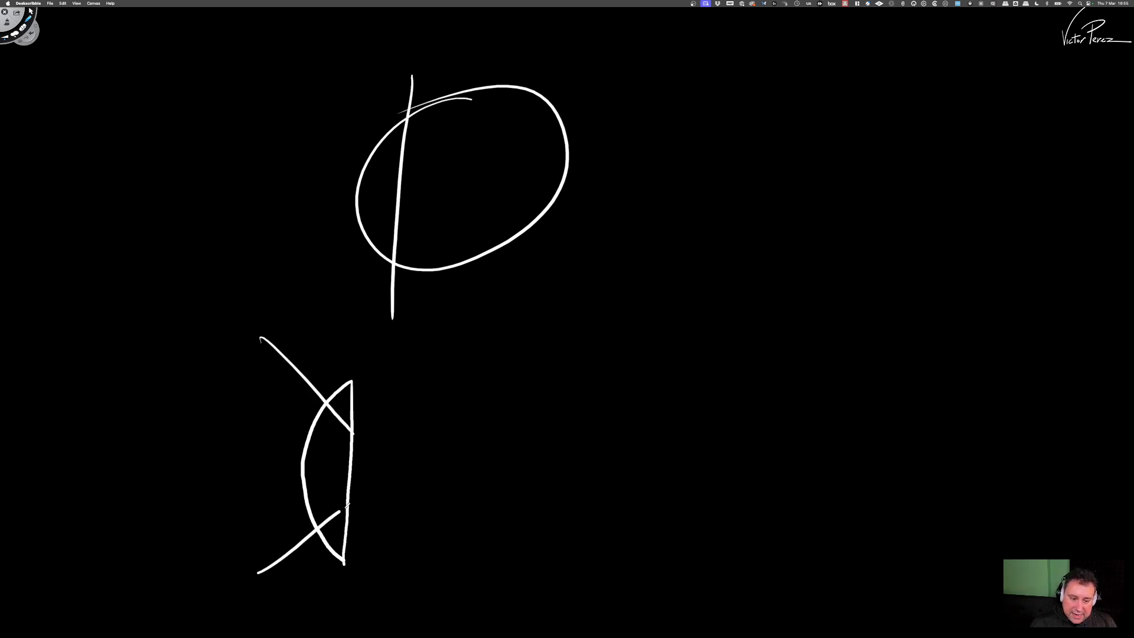
pyautogui.moveTo(215, 479); pyautogui.dragTo(324, 478)
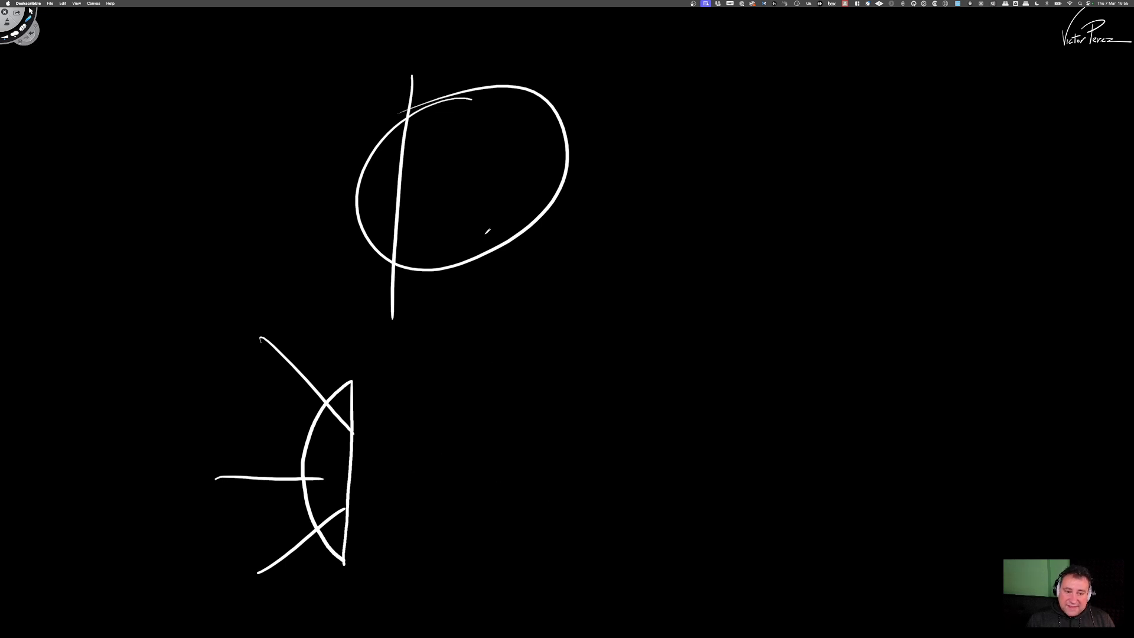
# Step: Mark the circle's centre with a dot and draw four radius lines from it towards the curved edge near the vertical line
pyautogui.click(462, 178)
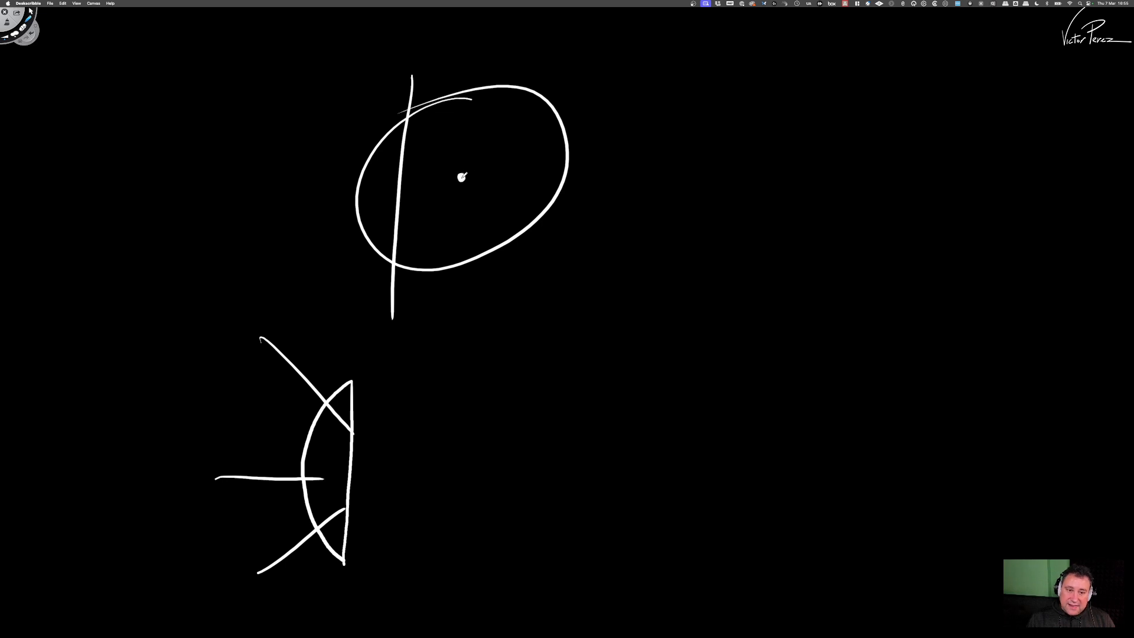
pyautogui.moveTo(462, 177); pyautogui.dragTo(411, 114)
pyautogui.moveTo(354, 251); pyautogui.dragTo(462, 177)
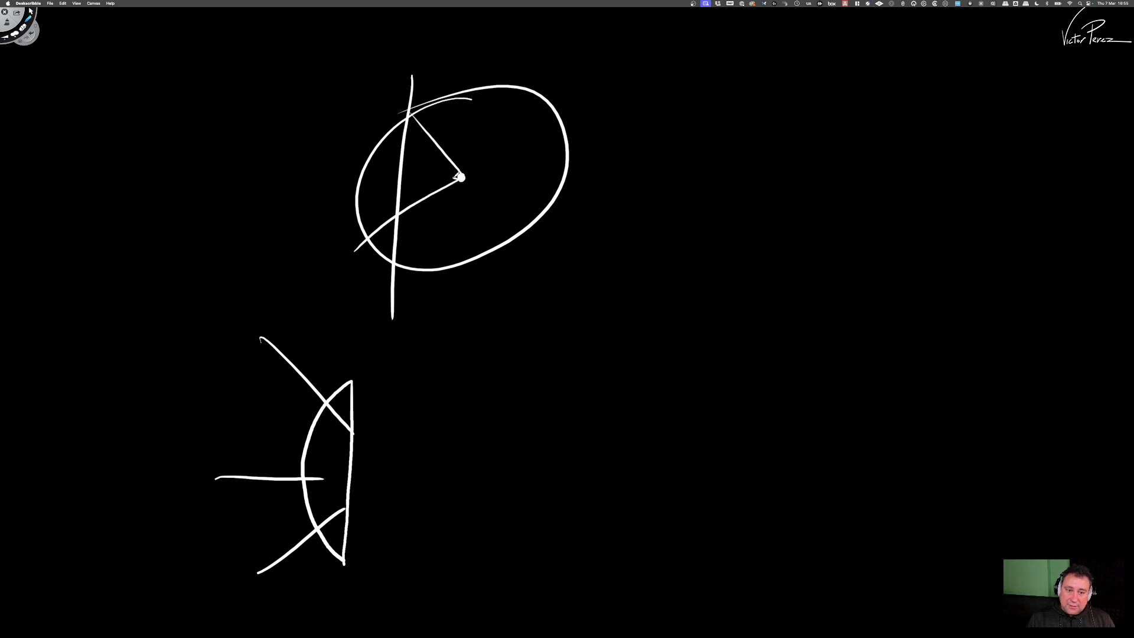
pyautogui.moveTo(354, 171)
pyautogui.mouseDown()
pyautogui.moveTo(462, 177)
pyautogui.moveTo(421, 286)
pyautogui.mouseUp()
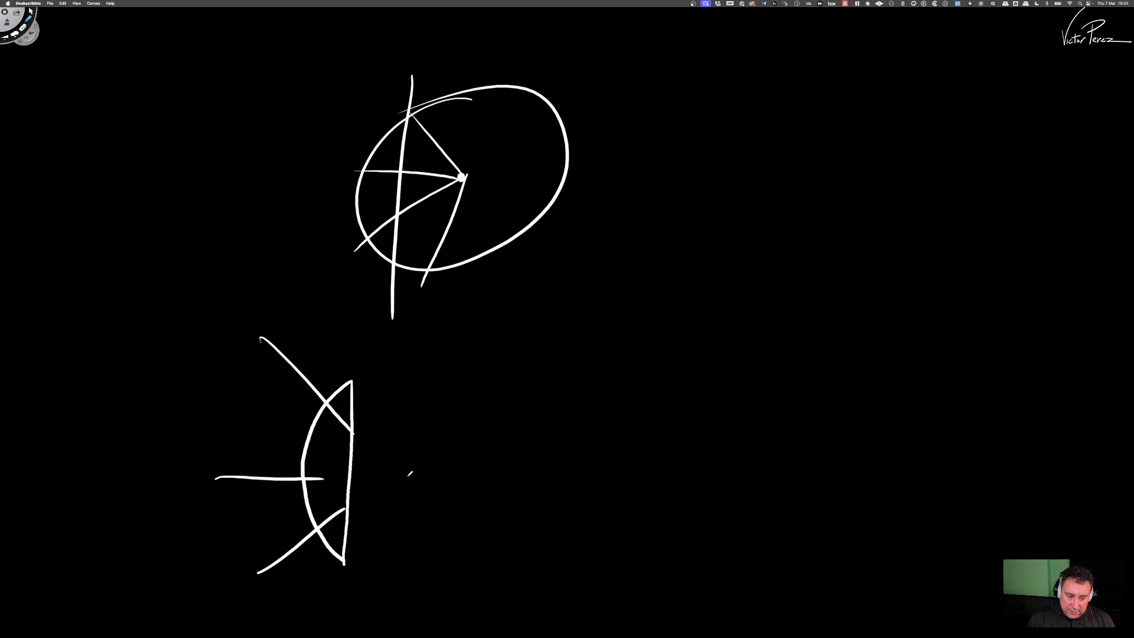
# Step: Draw rays from the plano-convex lens converging on a focal point, and sketch a short slanted stroke and a wavy vertical curve separately
pyautogui.moveTo(410, 479)
pyautogui.mouseDown()
pyautogui.moveTo(341, 424)
pyautogui.moveTo(364, 490)
pyautogui.moveTo(333, 500)
pyautogui.mouseUp()
pyautogui.moveTo(372, 468); pyautogui.dragTo(408, 473)
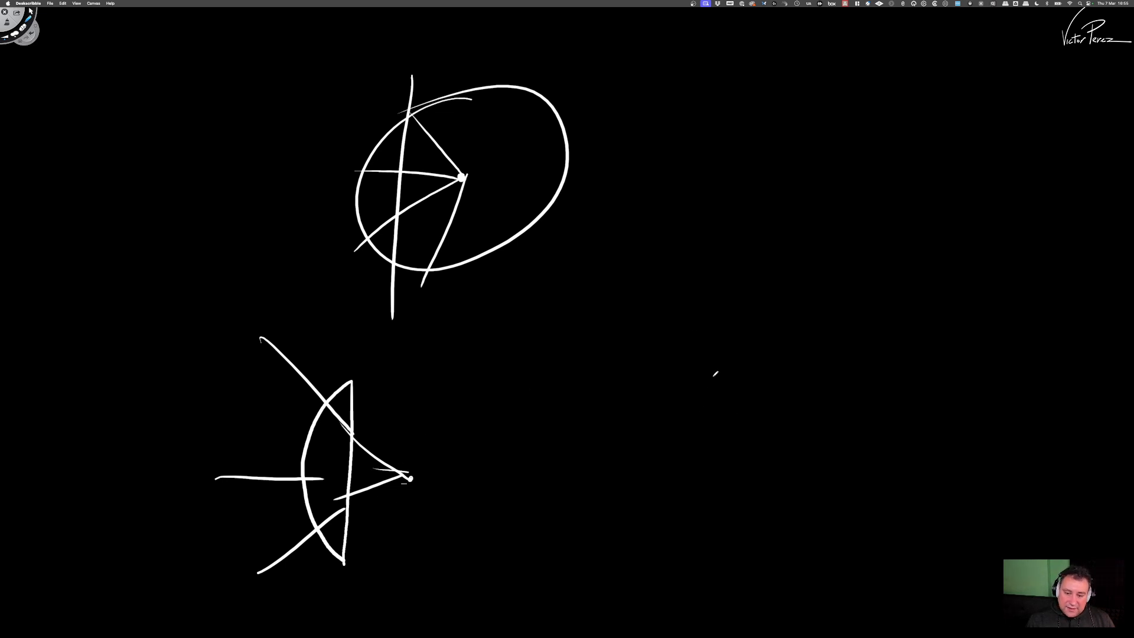
pyautogui.moveTo(712, 377); pyautogui.dragTo(696, 417)
pyautogui.moveTo(857, 361)
pyautogui.mouseDown()
pyautogui.moveTo(829, 456)
pyautogui.moveTo(867, 498)
pyautogui.moveTo(871, 531)
pyautogui.mouseUp()
pyautogui.moveTo(862, 374); pyautogui.dragTo(862, 351)
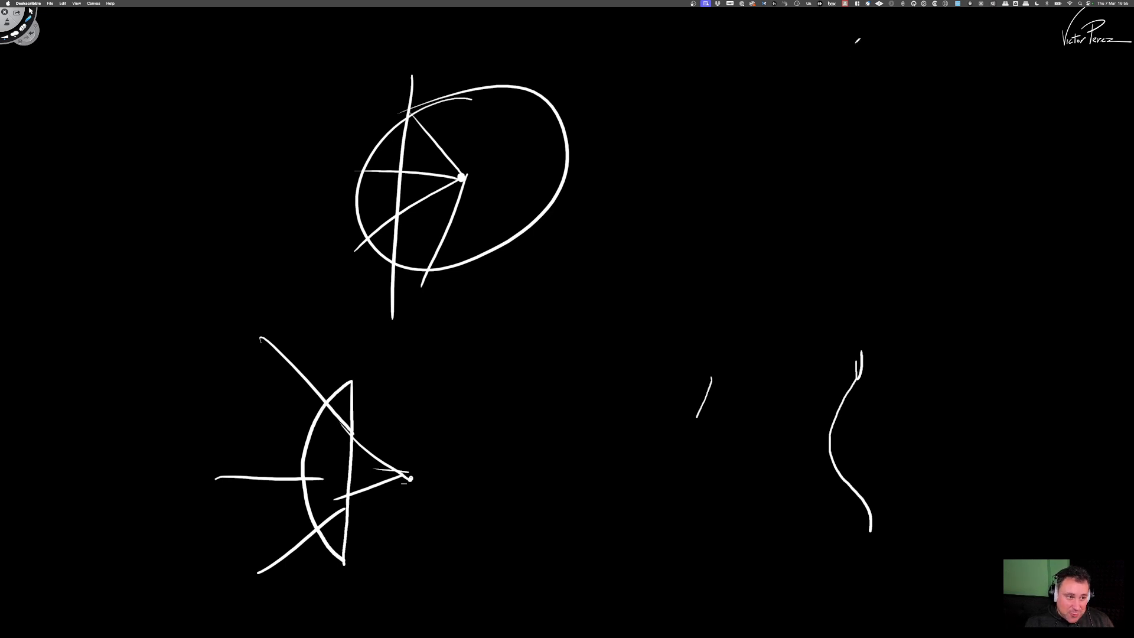
# Step: Sketch a second lens with one wavy side and one bulging side, mark three curvature centres and draw radius lines to the wavy surface
pyautogui.moveTo(855, 42)
pyautogui.mouseDown()
pyautogui.moveTo(833, 128)
pyautogui.moveTo(863, 168)
pyautogui.moveTo(864, 193)
pyautogui.mouseUp()
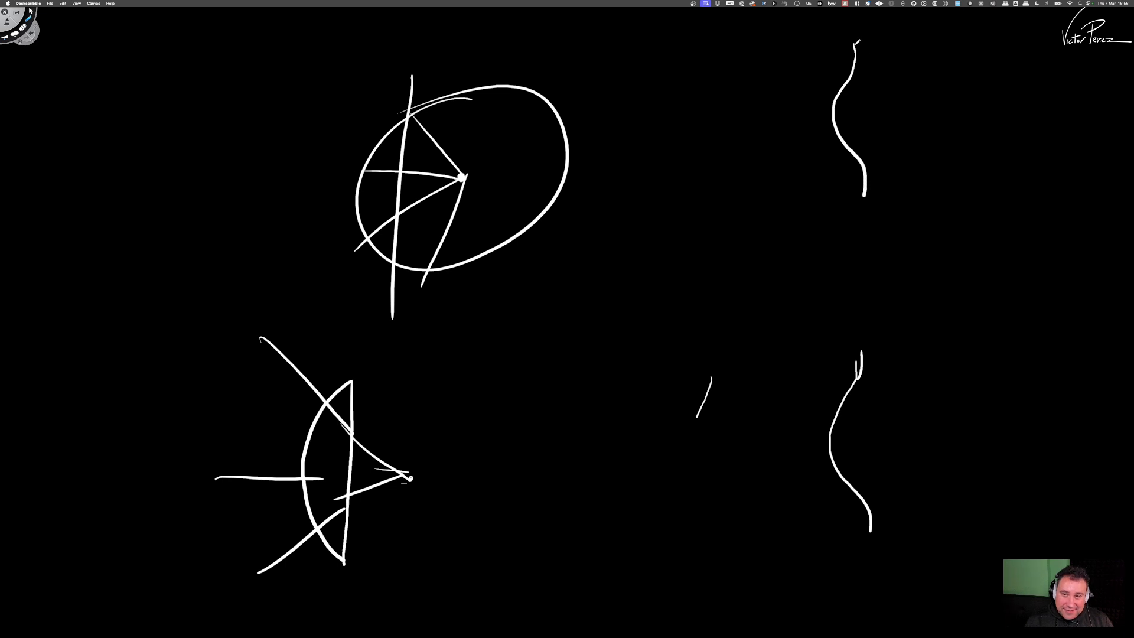
pyautogui.moveTo(855, 44)
pyautogui.mouseDown()
pyautogui.moveTo(871, 50)
pyautogui.moveTo(863, 215)
pyautogui.mouseUp()
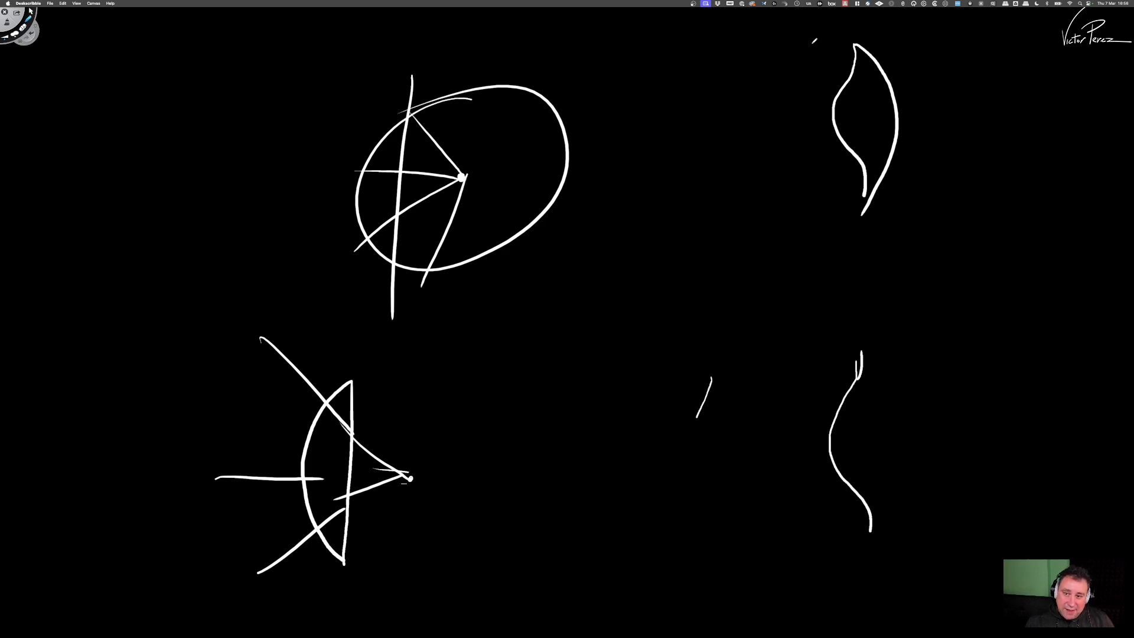
pyautogui.click(819, 198)
pyautogui.moveTo(877, 114)
pyautogui.mouseDown()
pyautogui.moveTo(846, 96)
pyautogui.moveTo(835, 124)
pyautogui.moveTo(850, 144)
pyautogui.mouseUp()
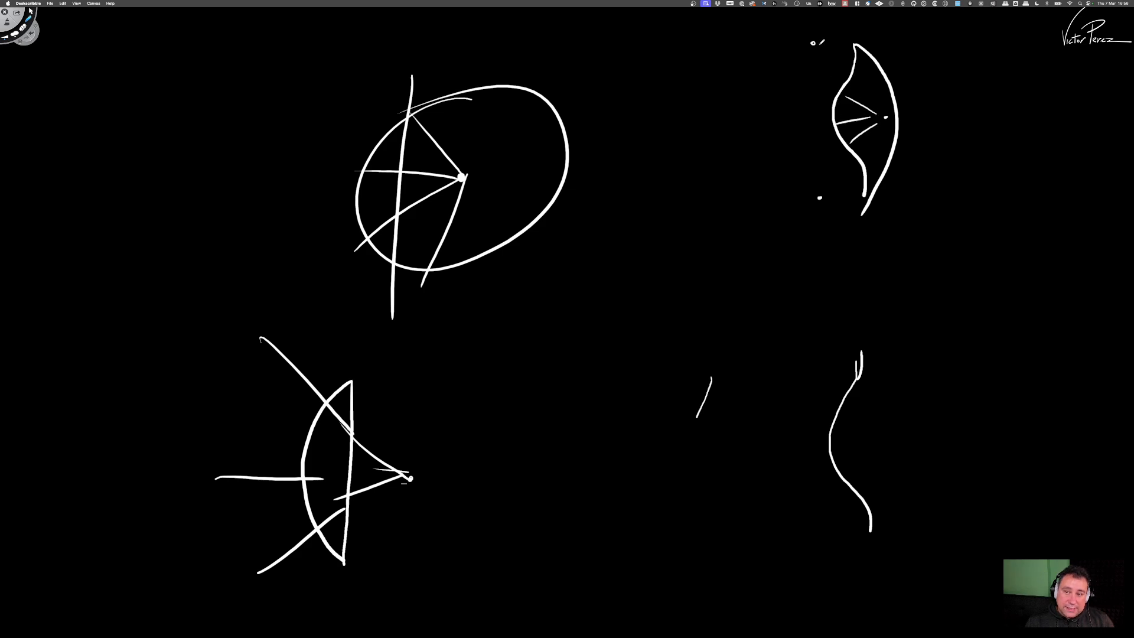
pyautogui.moveTo(822, 45)
pyautogui.mouseDown()
pyautogui.moveTo(847, 43)
pyautogui.moveTo(860, 72)
pyautogui.moveTo(835, 83)
pyautogui.mouseUp()
pyautogui.moveTo(826, 183)
pyautogui.mouseDown()
pyautogui.moveTo(841, 145)
pyautogui.moveTo(863, 169)
pyautogui.mouseUp()
pyautogui.moveTo(838, 194); pyautogui.dragTo(876, 197)
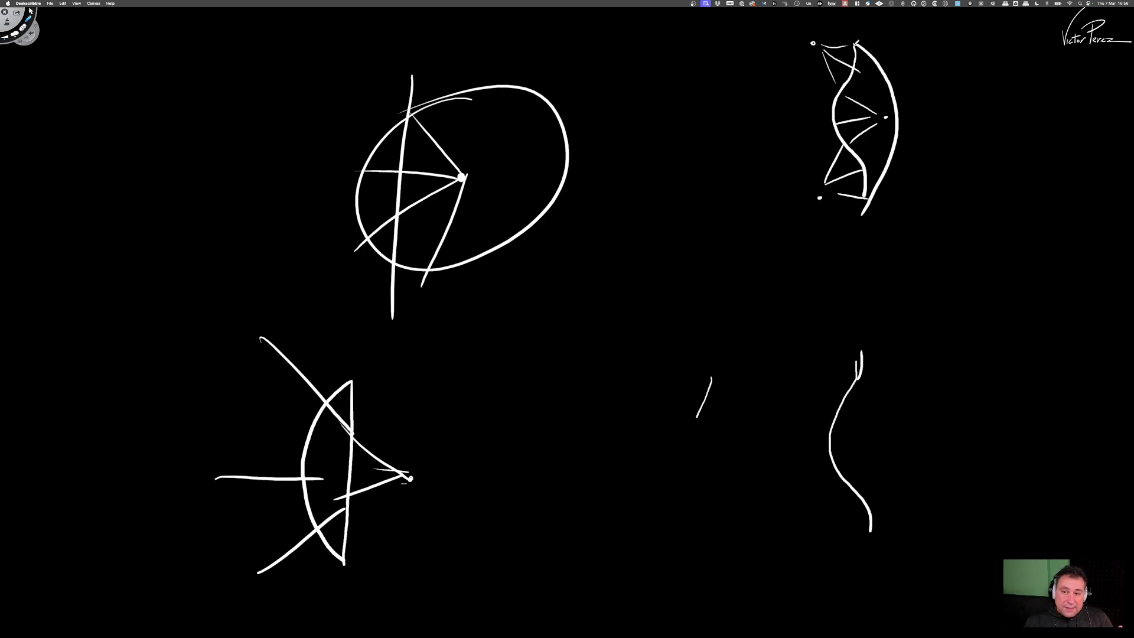
pyautogui.moveTo(855, 44); pyautogui.dragTo(845, 83)
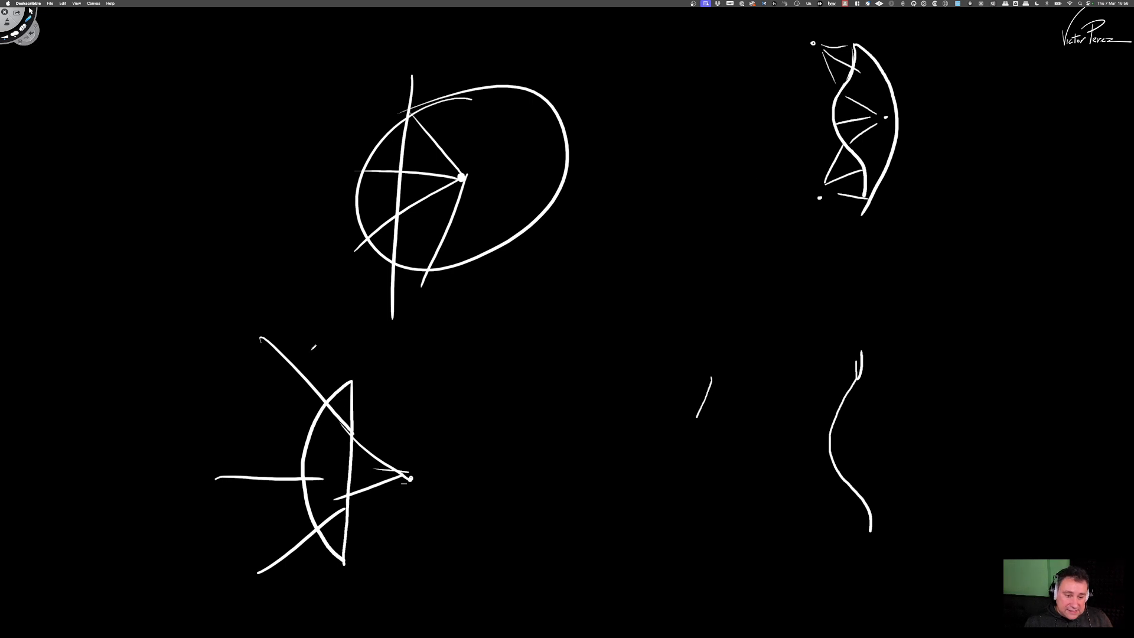
# Step: Add more incoming rays around the upper and lower edges of the plano-convex lens
pyautogui.moveTo(308, 348); pyautogui.dragTo(352, 417)
pyautogui.moveTo(259, 360); pyautogui.dragTo(318, 437)
pyautogui.moveTo(295, 591)
pyautogui.mouseDown()
pyautogui.moveTo(338, 554)
pyautogui.moveTo(349, 513)
pyautogui.mouseUp()
pyautogui.moveTo(338, 393); pyautogui.dragTo(352, 430)
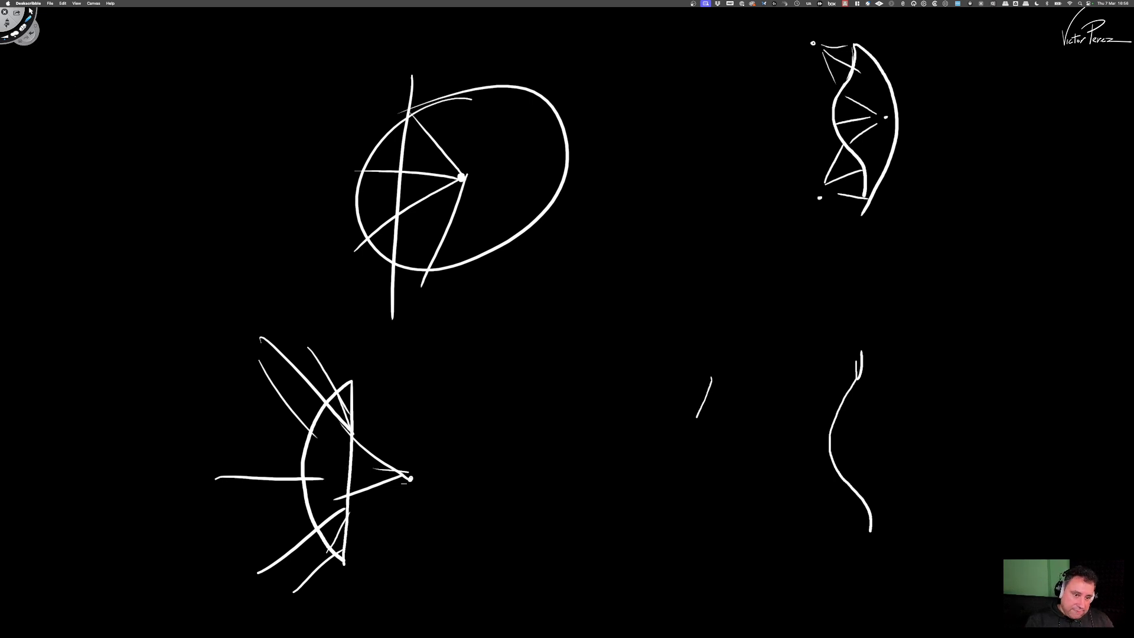
# Step: Clear the sketch canvas and switch back to Nuke
pyautogui.click(7, 23)
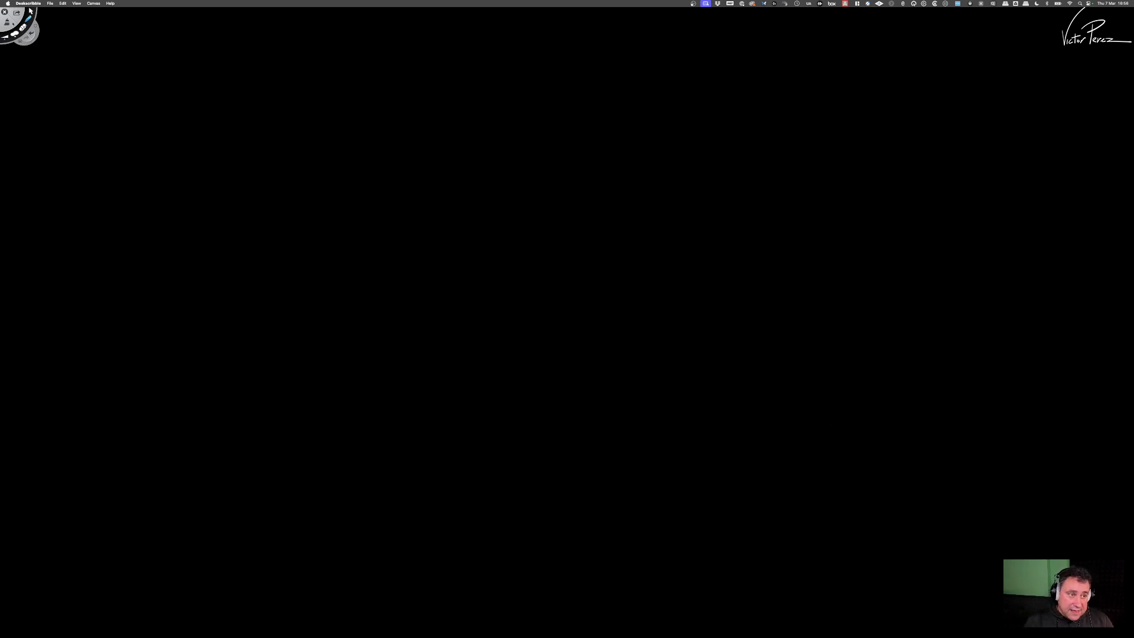
pyautogui.click(30, 11)
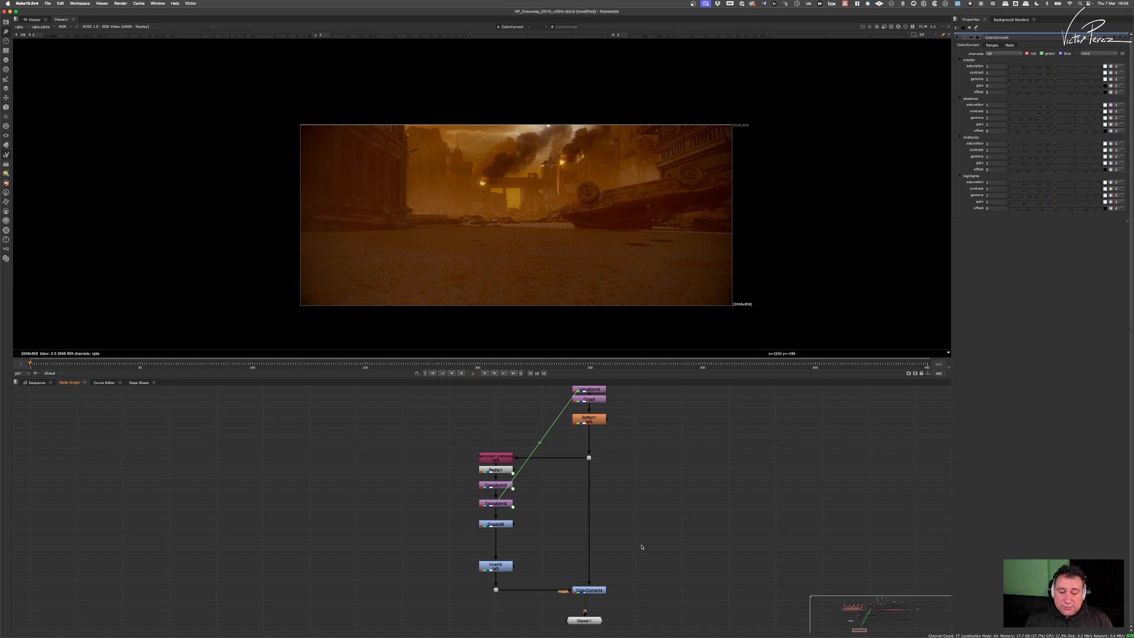
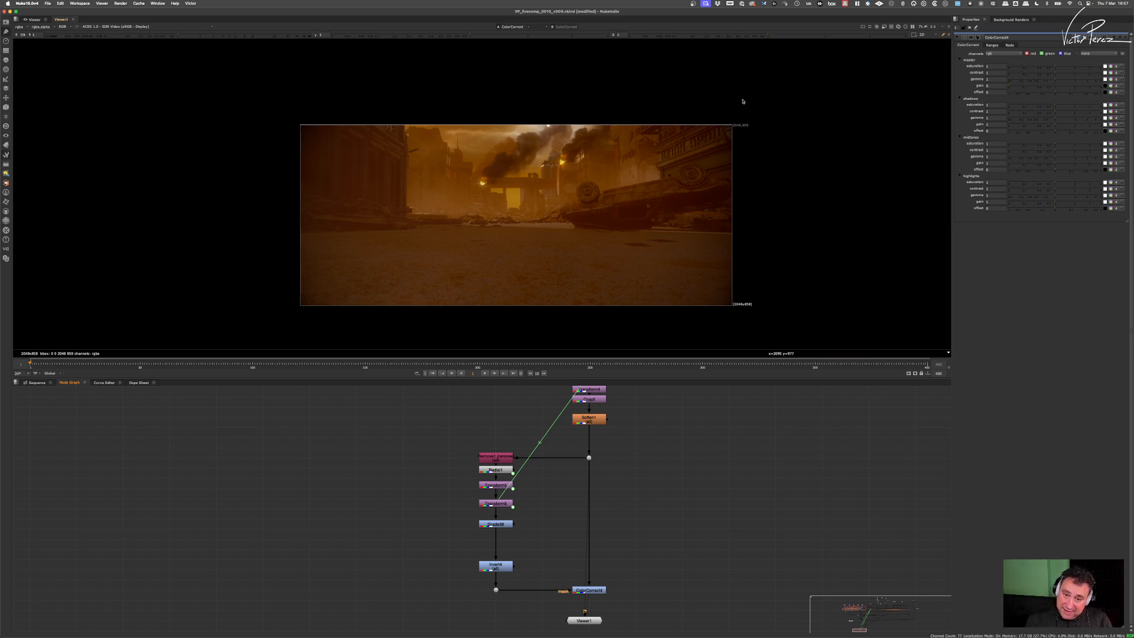
# Step: Detach Grade36 from the vignette branch and insert an aligned ColorLookup node above Invert4 in its place
pyautogui.moveTo(501, 525); pyautogui.dragTo(501, 528)
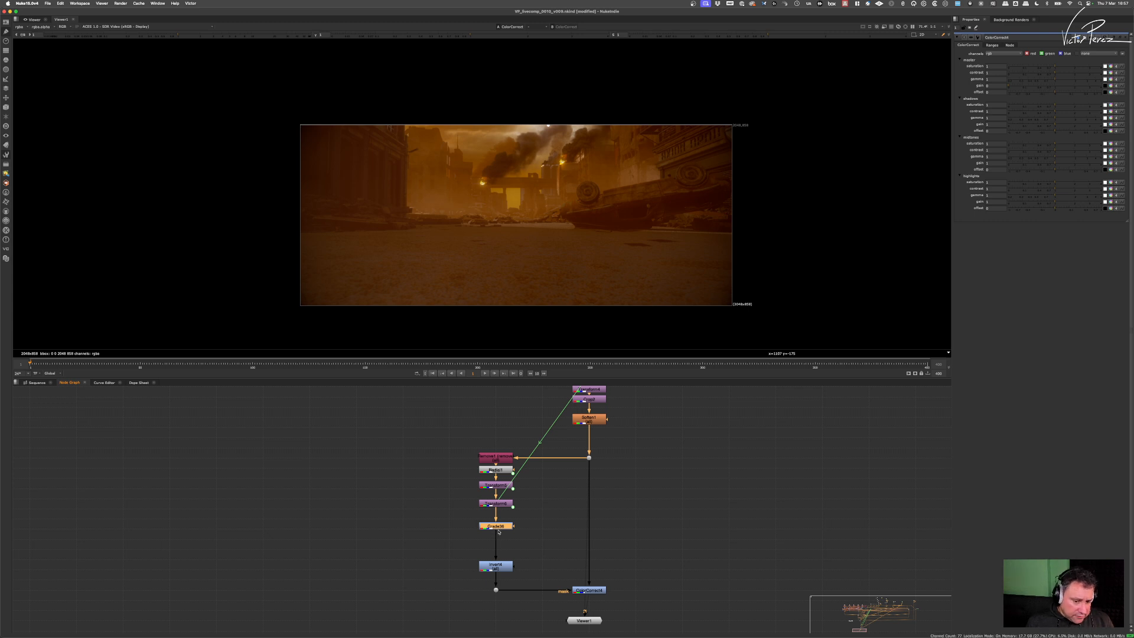
pyautogui.moveTo(499, 529)
pyautogui.mouseDown()
pyautogui.moveTo(434, 524)
pyautogui.moveTo(503, 513)
pyautogui.mouseUp()
pyautogui.press('Tab')
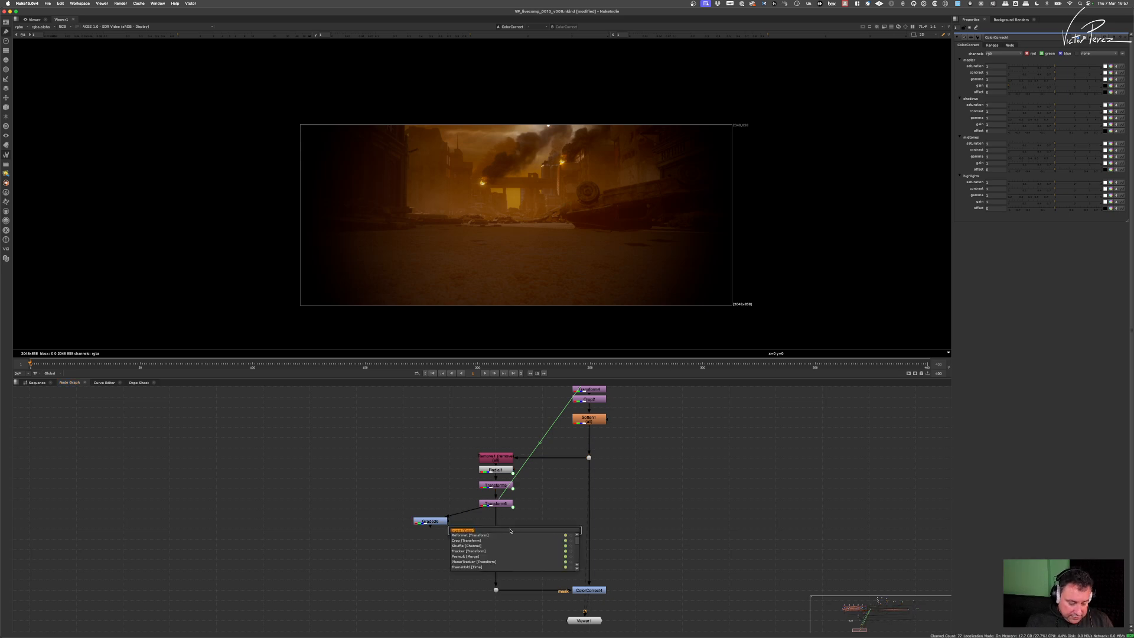
pyautogui.write('colo')
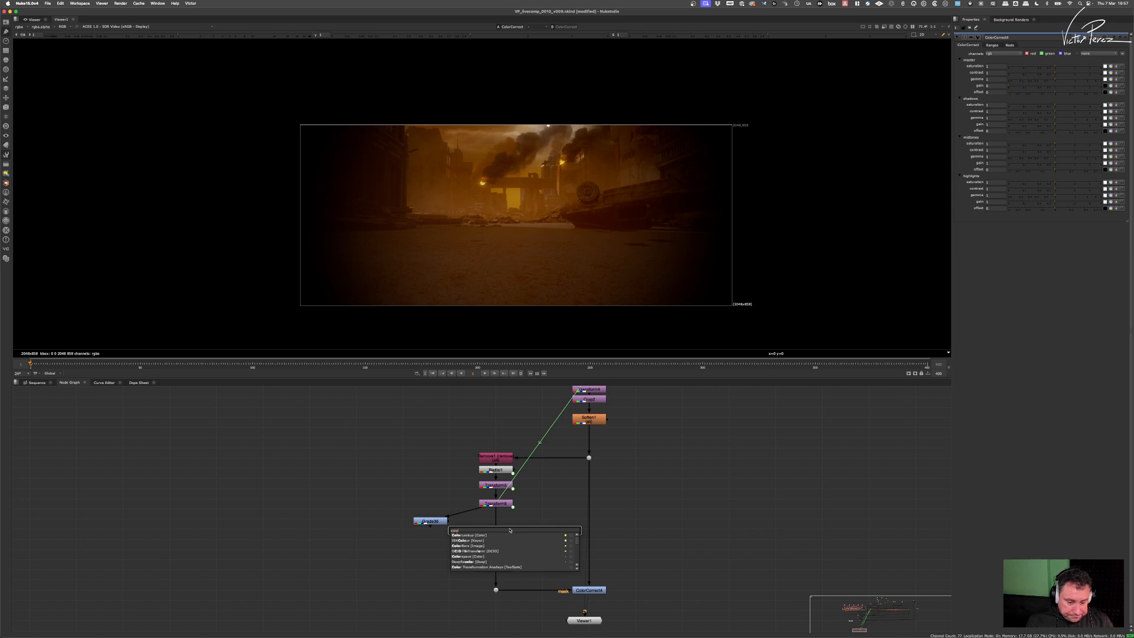
pyautogui.click(464, 535)
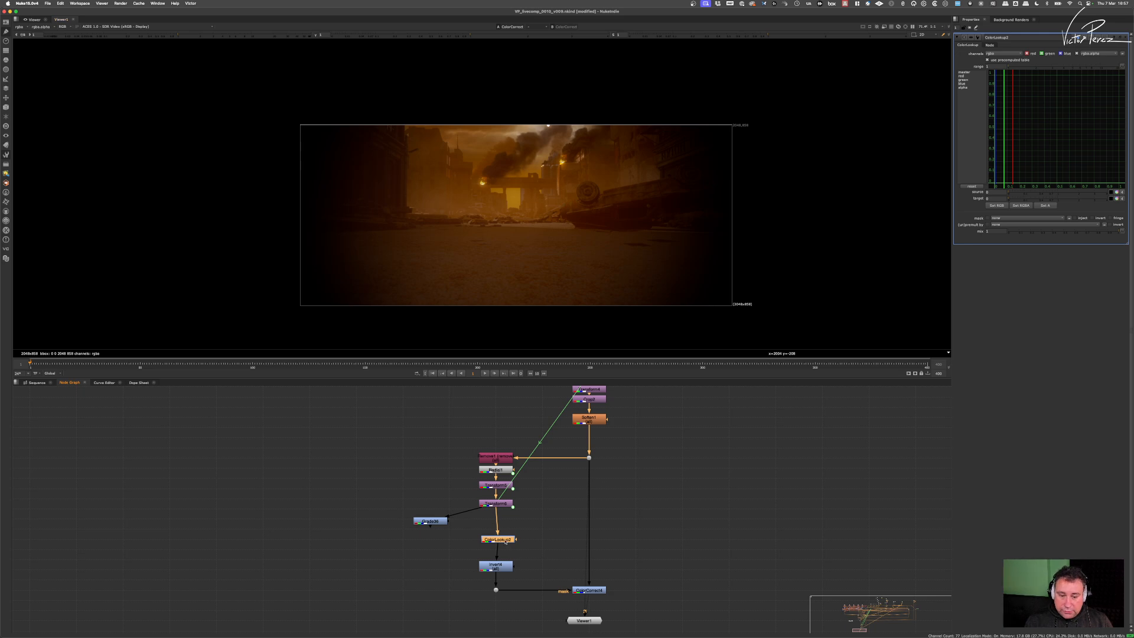
pyautogui.moveTo(506, 542); pyautogui.dragTo(503, 542)
# Step: Shape the ColorLookup master curve into an S by flattening the tangent at its upper end and setting the starting point's slope to 0
pyautogui.click(973, 73)
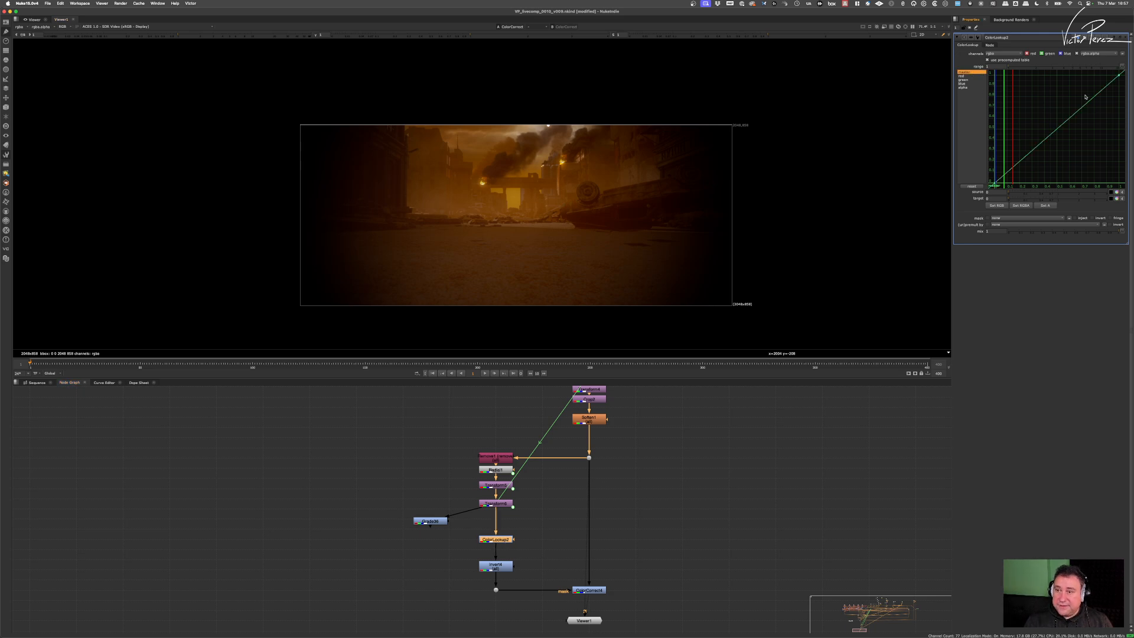
pyautogui.moveTo(1059, 129); pyautogui.dragTo(1056, 104)
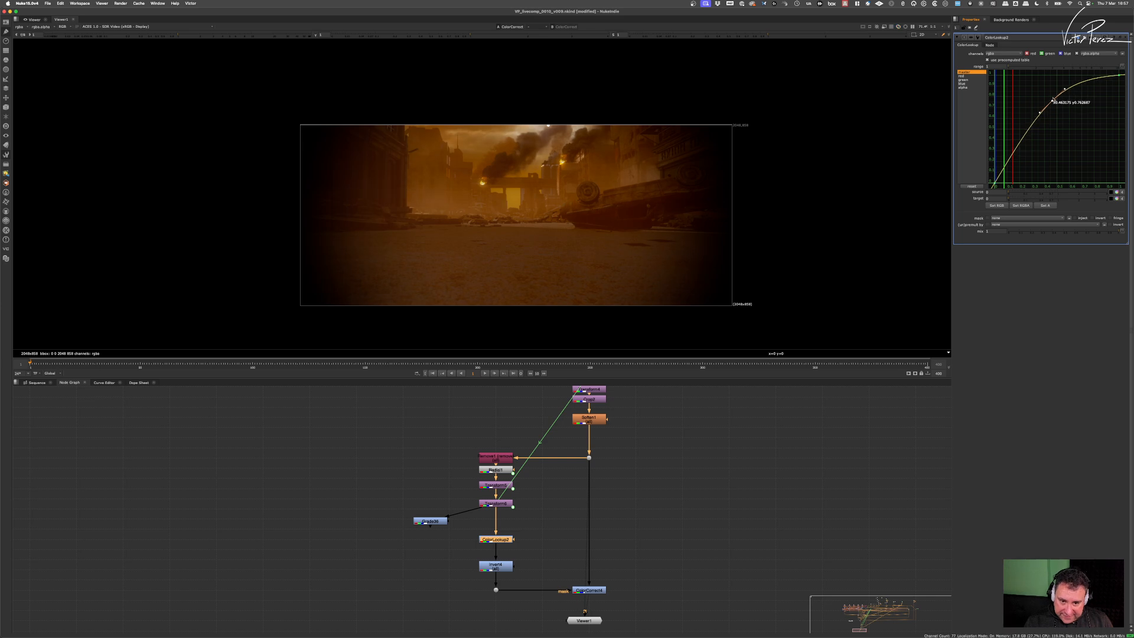
pyautogui.press('Delete')
pyautogui.click(1120, 75)
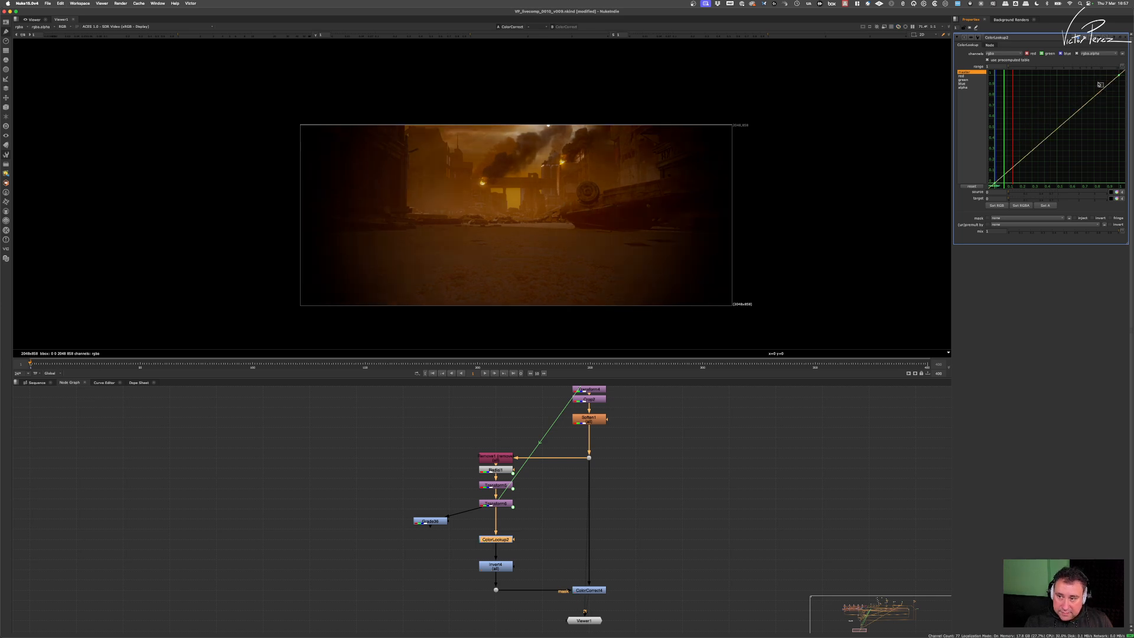
pyautogui.moveTo(1106, 88); pyautogui.dragTo(1096, 75)
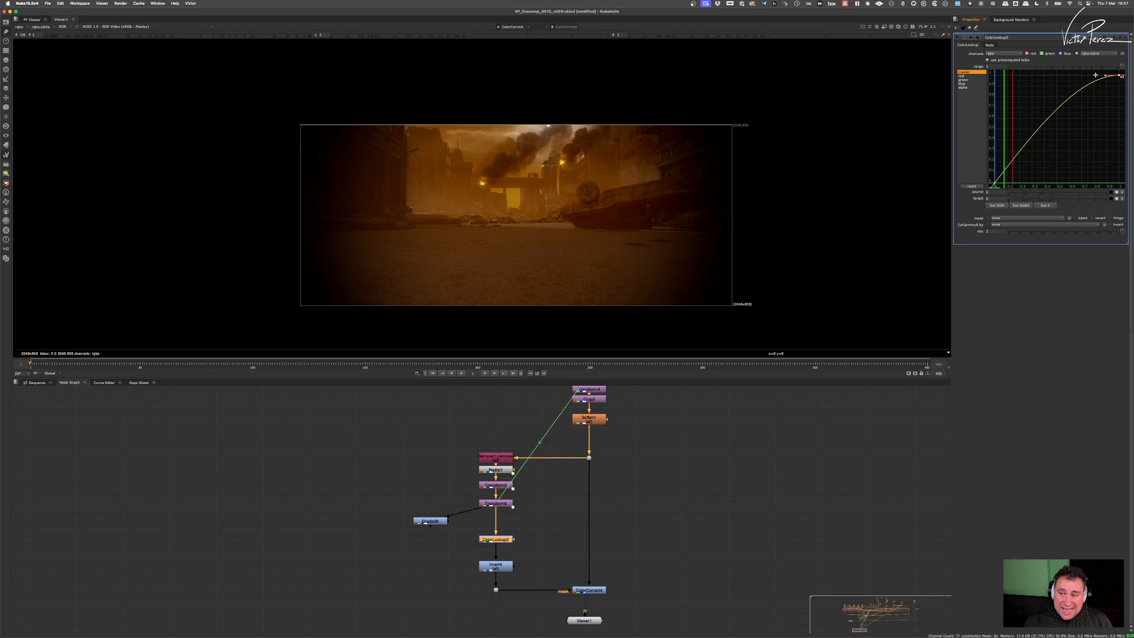
pyautogui.moveTo(1006, 159)
pyautogui.mouseDown()
pyautogui.moveTo(989, 189)
pyautogui.moveTo(1012, 181)
pyautogui.mouseUp()
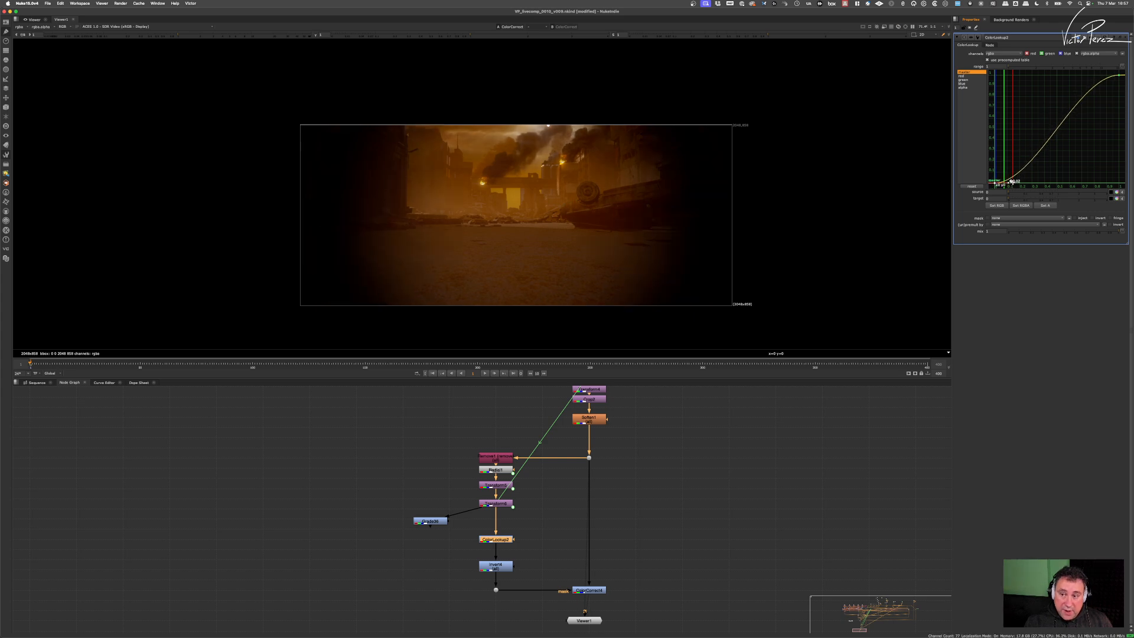
pyautogui.doubleClick(1020, 181)
pyautogui.write('0')
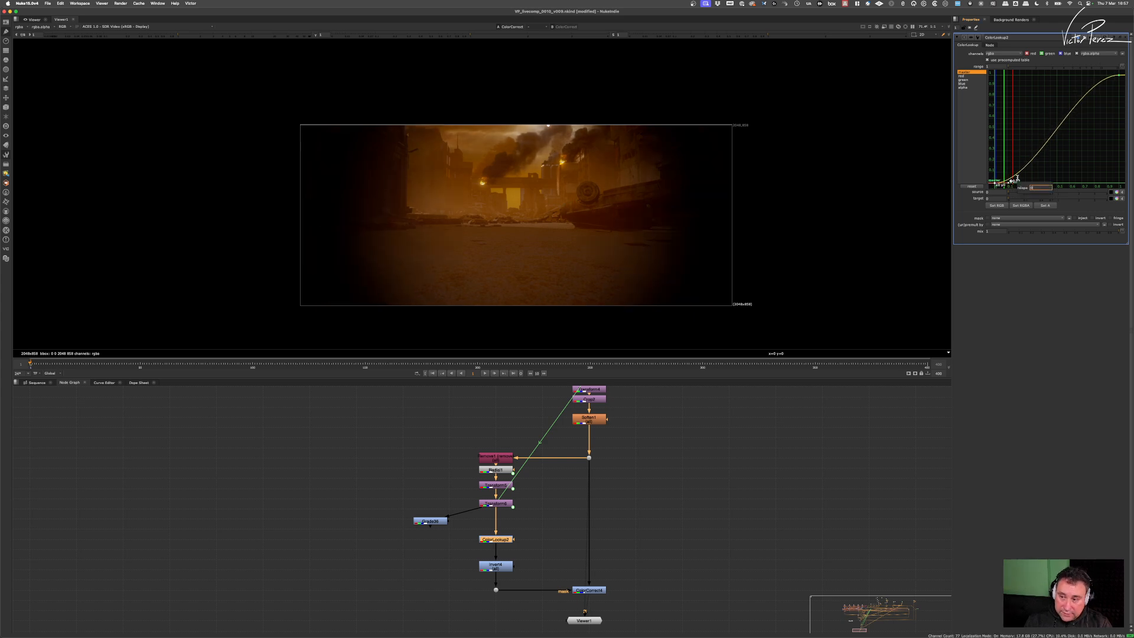
pyautogui.press('Return')
pyautogui.moveTo(1104, 88); pyautogui.dragTo(1127, 68)
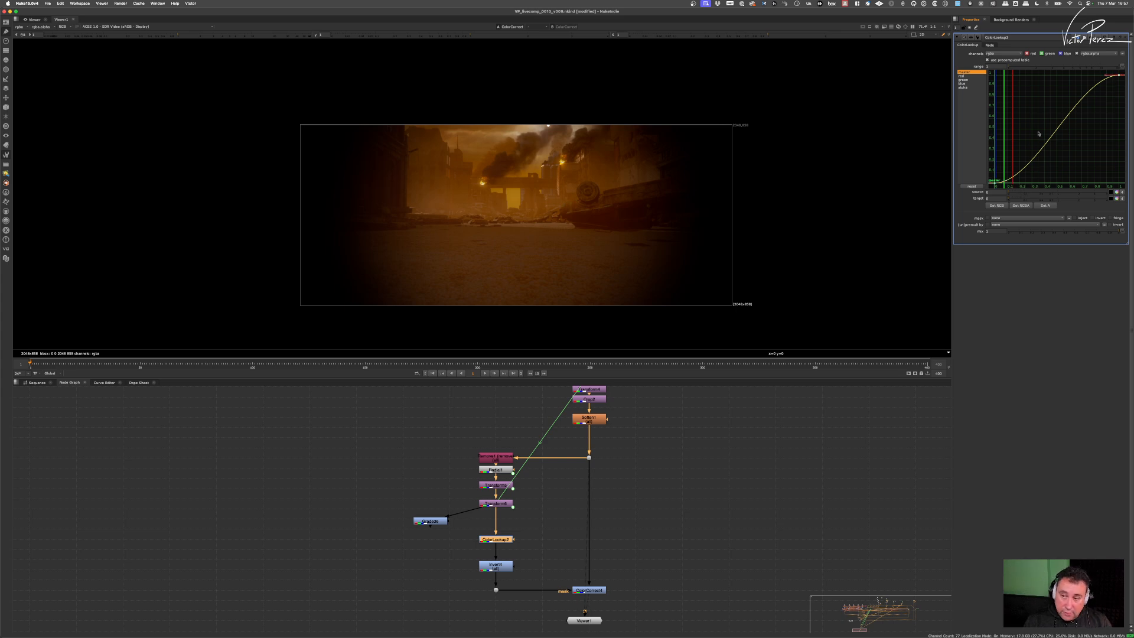
# Step: Try steepening the master curve with an extra point in its lower part and another in its upper part
pyautogui.moveTo(1033, 154); pyautogui.dragTo(990, 190)
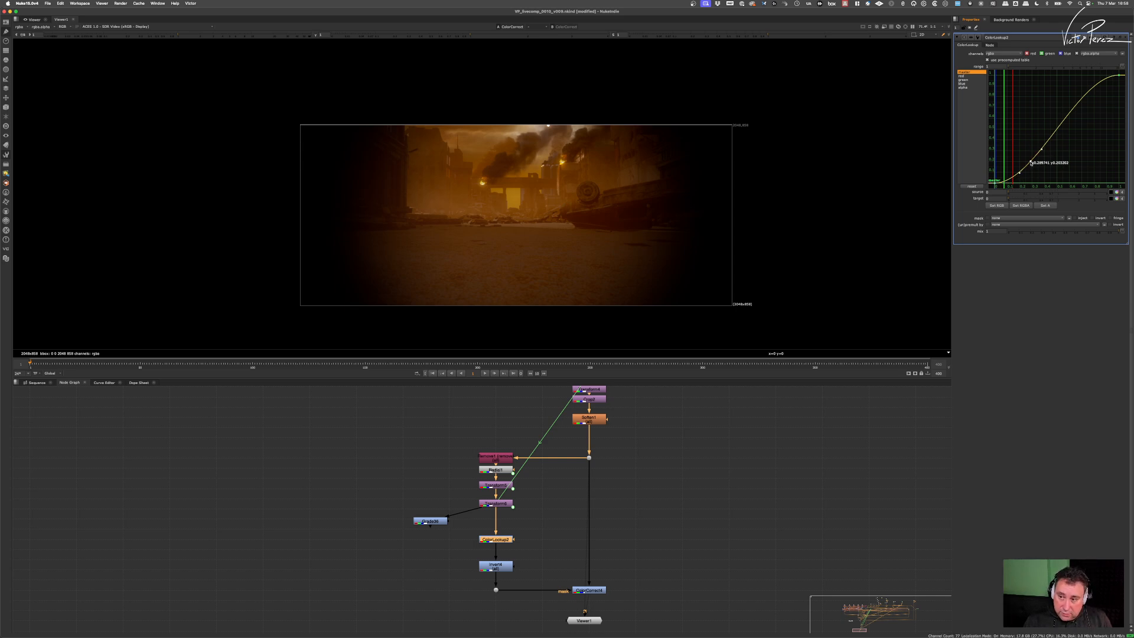
pyautogui.keyDown('ctrl'); pyautogui.keyDown('alt'); pyautogui.click(1033, 171); pyautogui.keyUp('alt'); pyautogui.keyUp('ctrl')
pyautogui.keyDown('ctrl'); pyautogui.keyDown('alt'); pyautogui.moveTo(1084, 102); pyautogui.dragTo(1081, 92); pyautogui.keyUp('alt'); pyautogui.keyUp('ctrl')
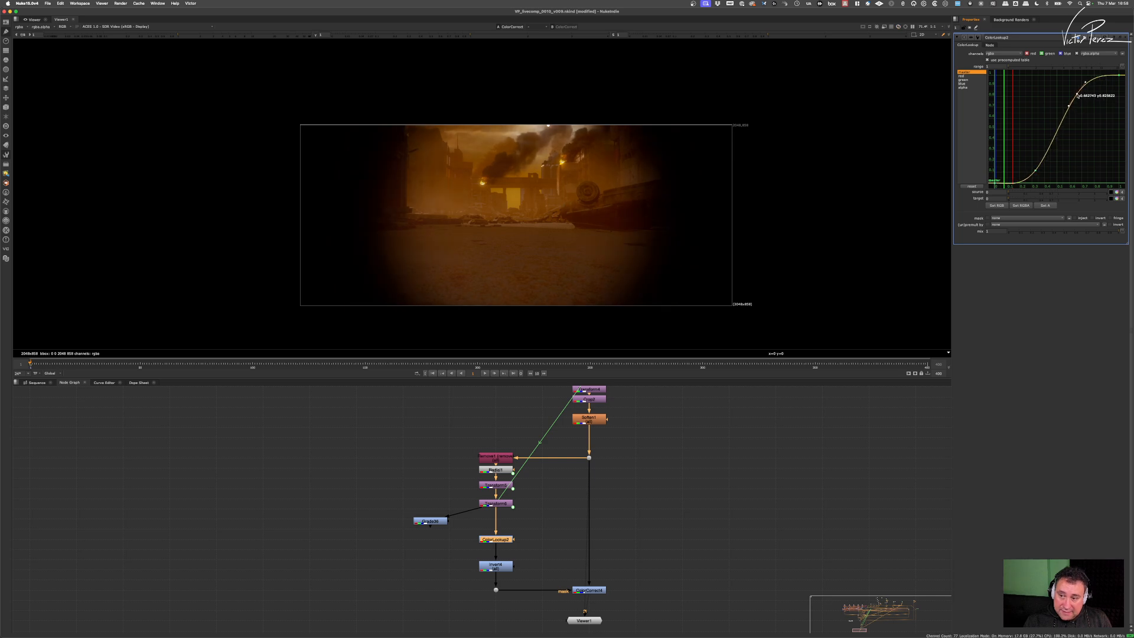
pyautogui.press('Delete')
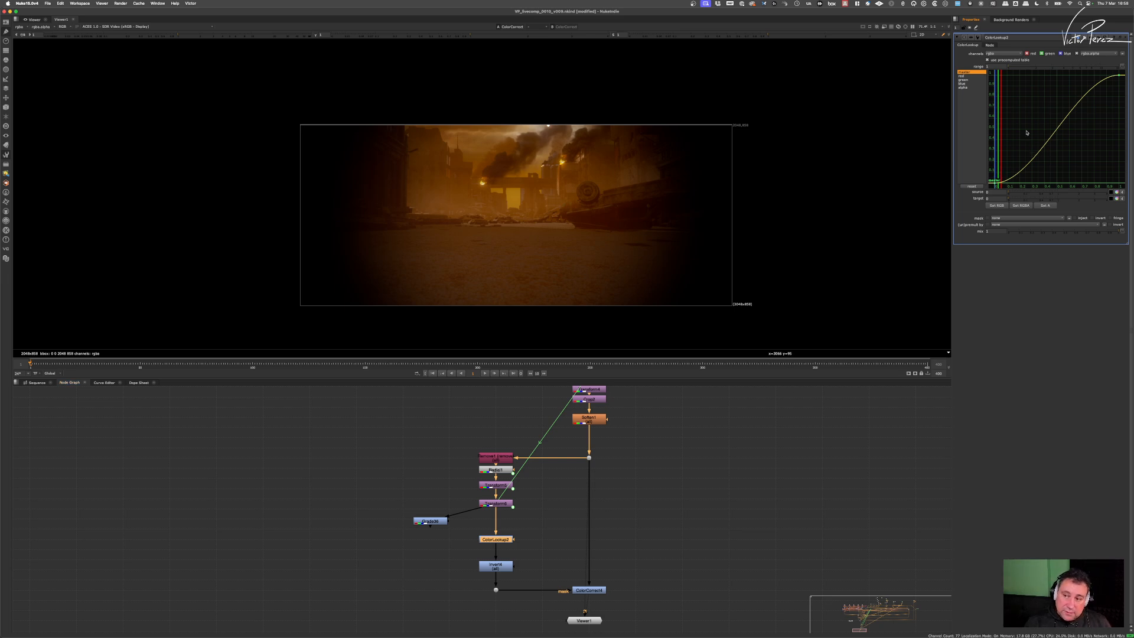
# Step: Detach the ColorLookup from the vignette branch and insert an aligned RolloffContrast above Invert4 with its center set to 0.245
pyautogui.moveTo(531, 525); pyautogui.dragTo(465, 560)
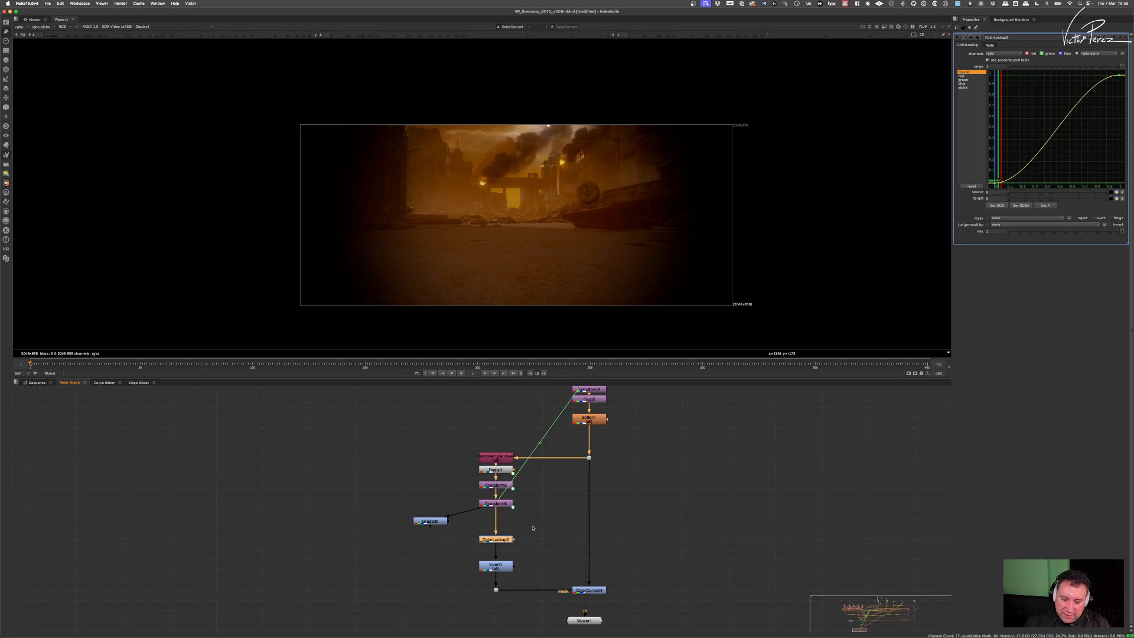
pyautogui.moveTo(502, 540); pyautogui.dragTo(497, 506)
pyautogui.click(511, 530)
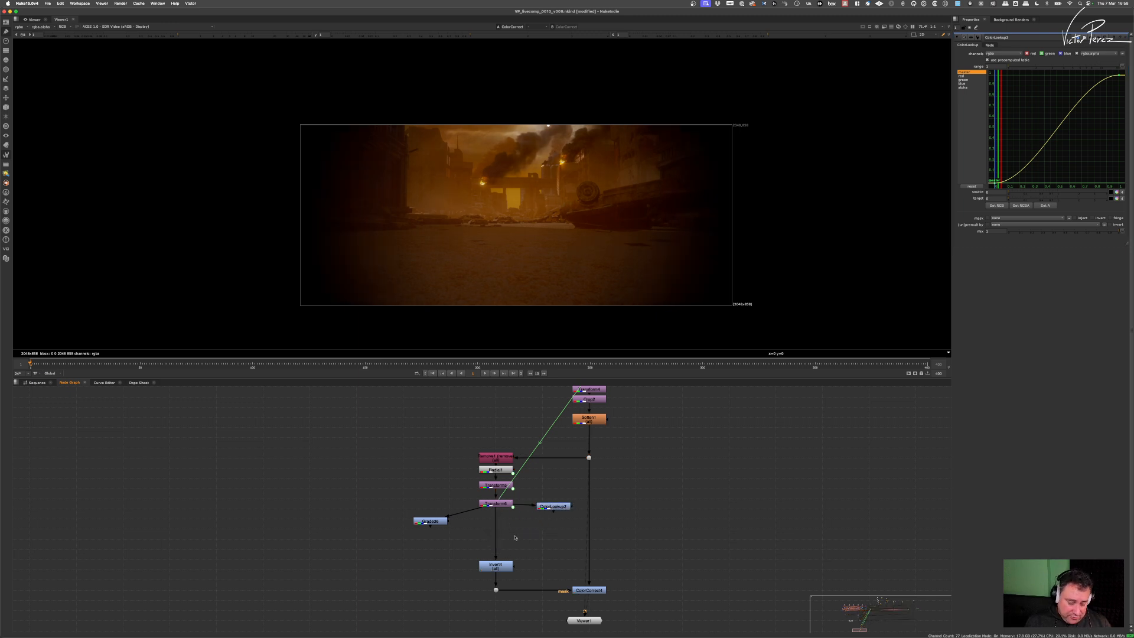
pyautogui.press('Tab')
pyautogui.write('roll')
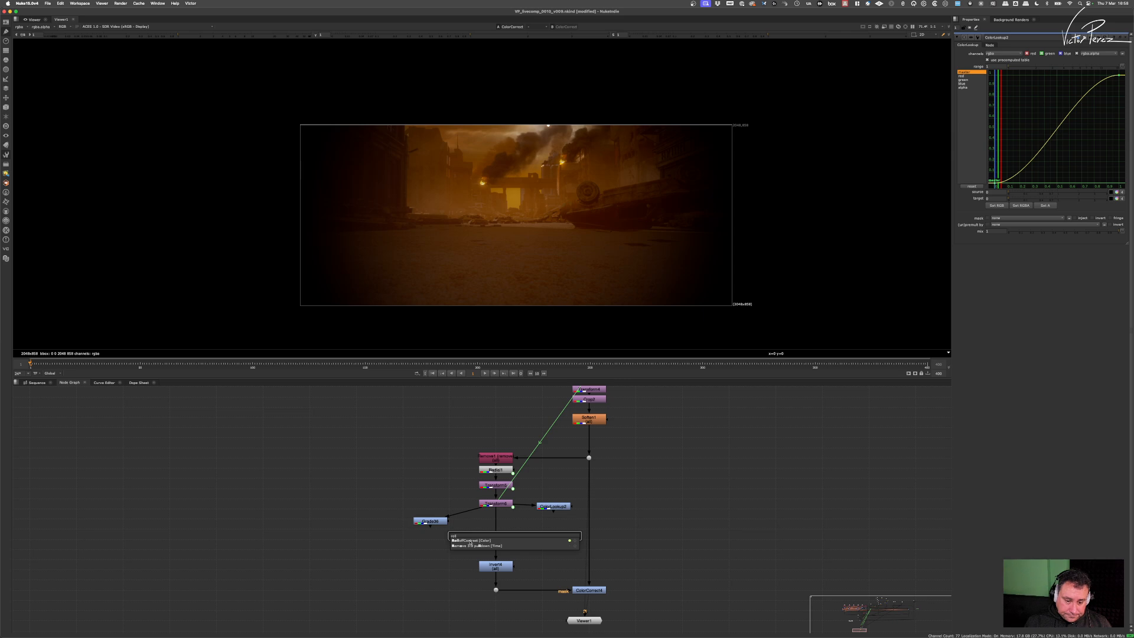
pyautogui.click(470, 542)
pyautogui.moveTo(510, 528); pyautogui.dragTo(498, 539)
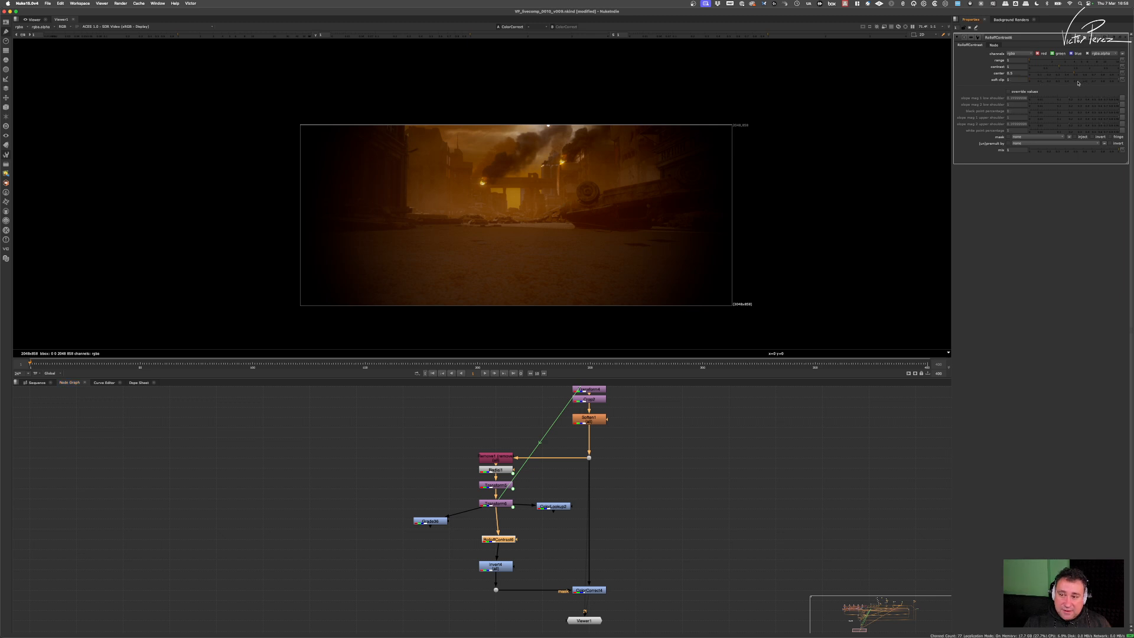
pyautogui.moveTo(1075, 76); pyautogui.dragTo(1050, 75)
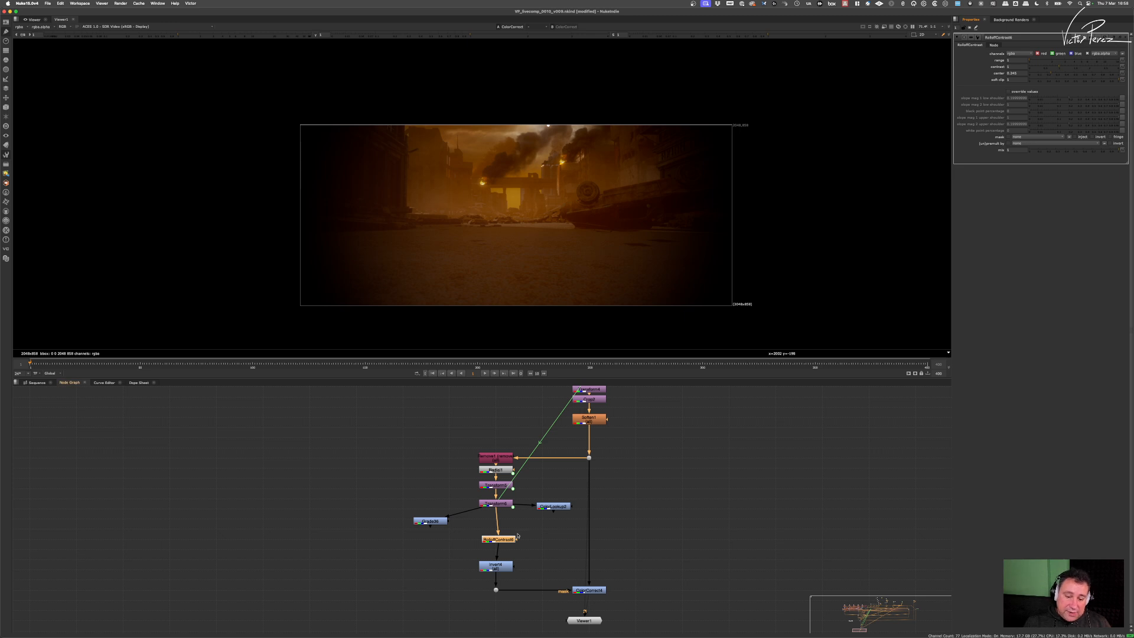
pyautogui.moveTo(505, 542); pyautogui.dragTo(502, 542)
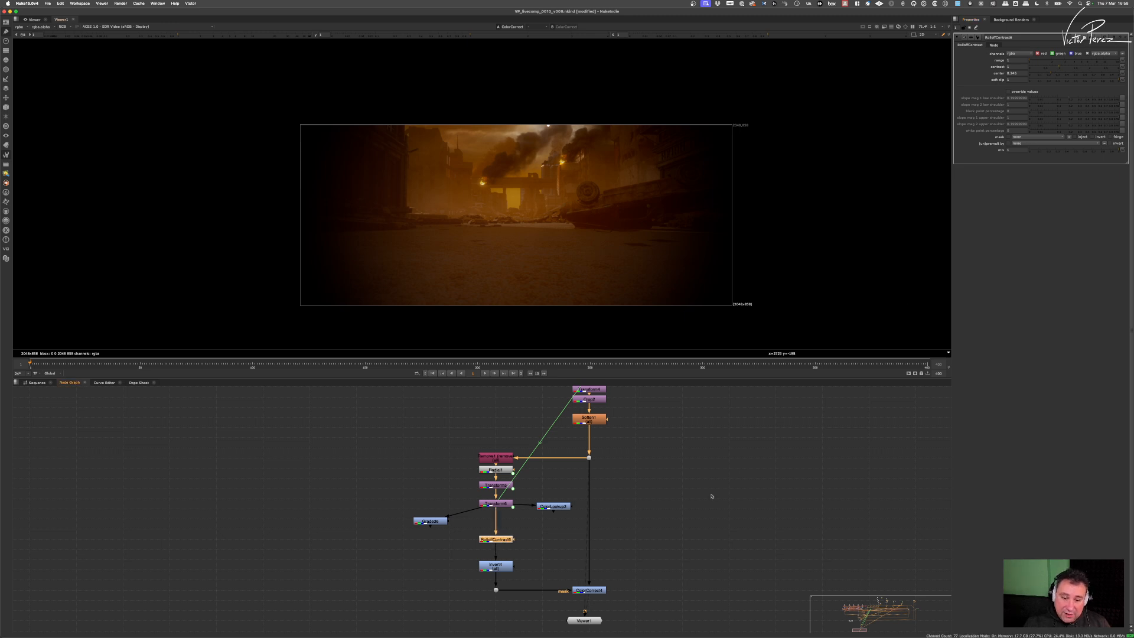
# Step: Try adding the Color Transformation Analysis toolset in empty space beside the vignette branch
pyautogui.click(434, 536)
pyautogui.moveTo(434, 536); pyautogui.dragTo(550, 539, button='middle')
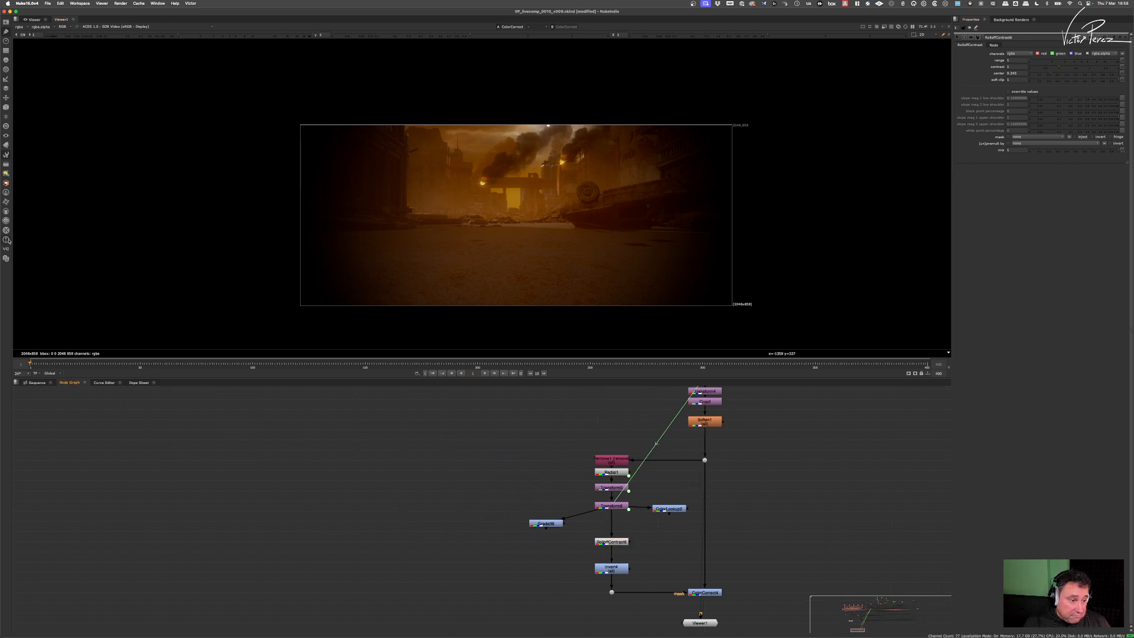
pyautogui.click(6, 155)
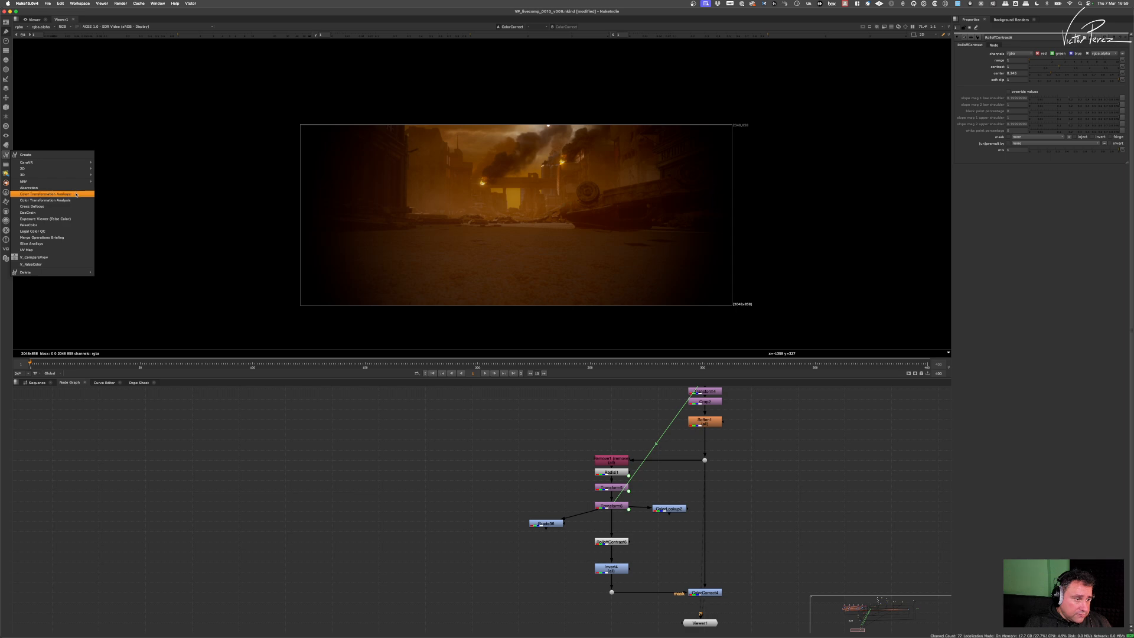
pyautogui.click(71, 202)
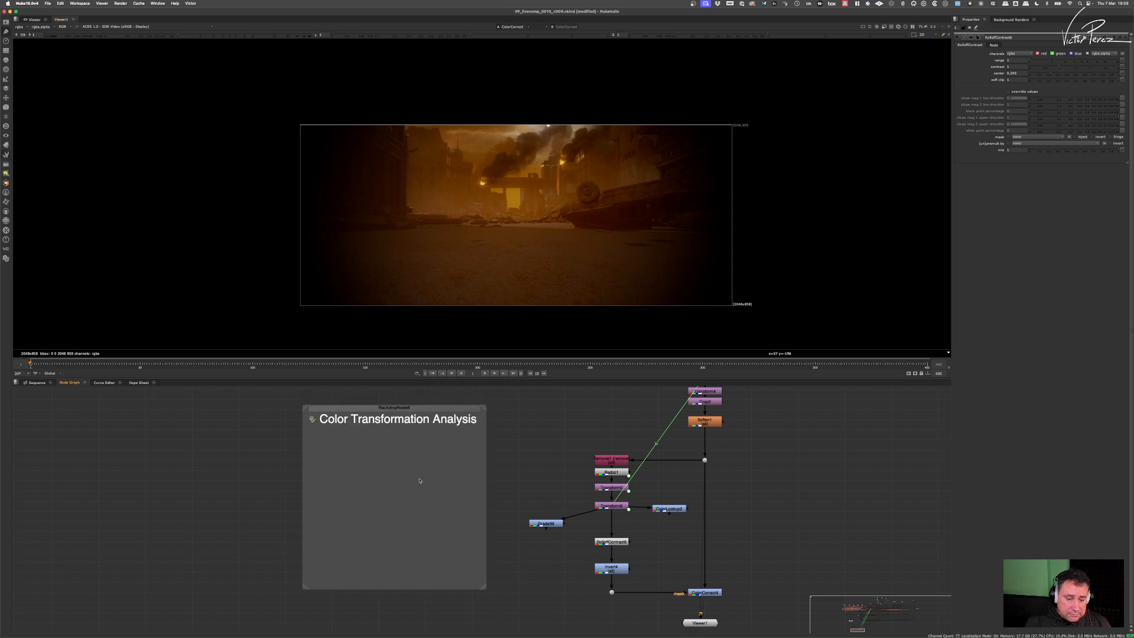
pyautogui.hotkey('ctrl', 'z')
# Step: Open the list of saved toolsets
pyautogui.click(8, 154)
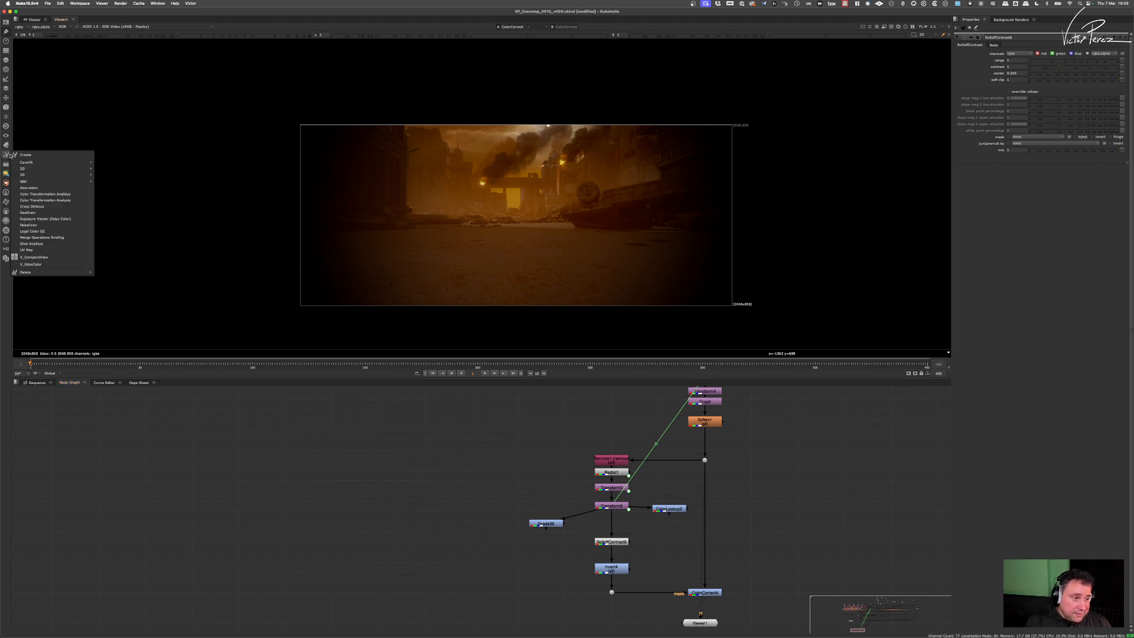
# Step: Add the Color Transformation Analysis setup and insert a copy of the mask branch's RolloffContrast node between its input and output nodes
pyautogui.click(44, 202)
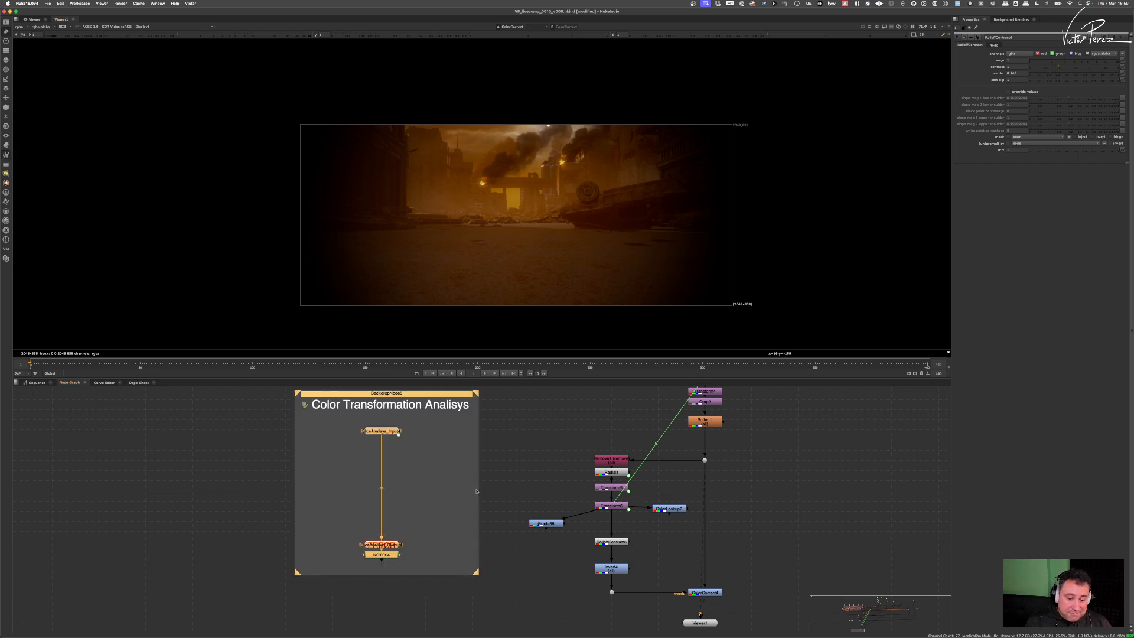
pyautogui.click(563, 525)
pyautogui.click(617, 542)
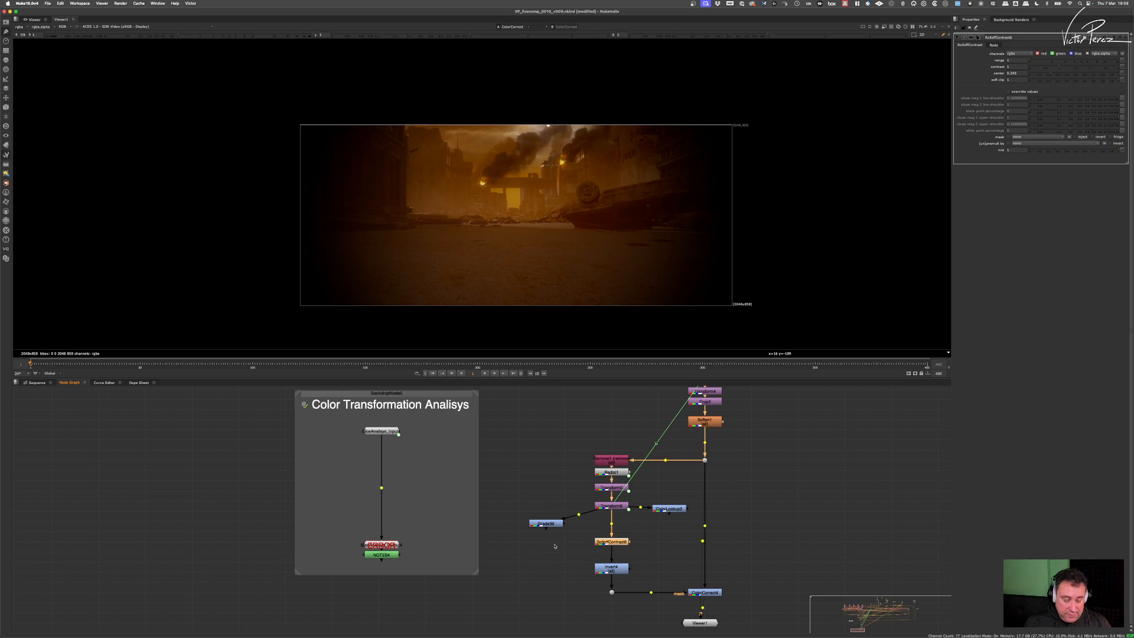
pyautogui.hotkey('ctrl', 'c')
pyautogui.hotkey('ctrl', 'v')
pyautogui.moveTo(421, 505); pyautogui.dragTo(382, 497)
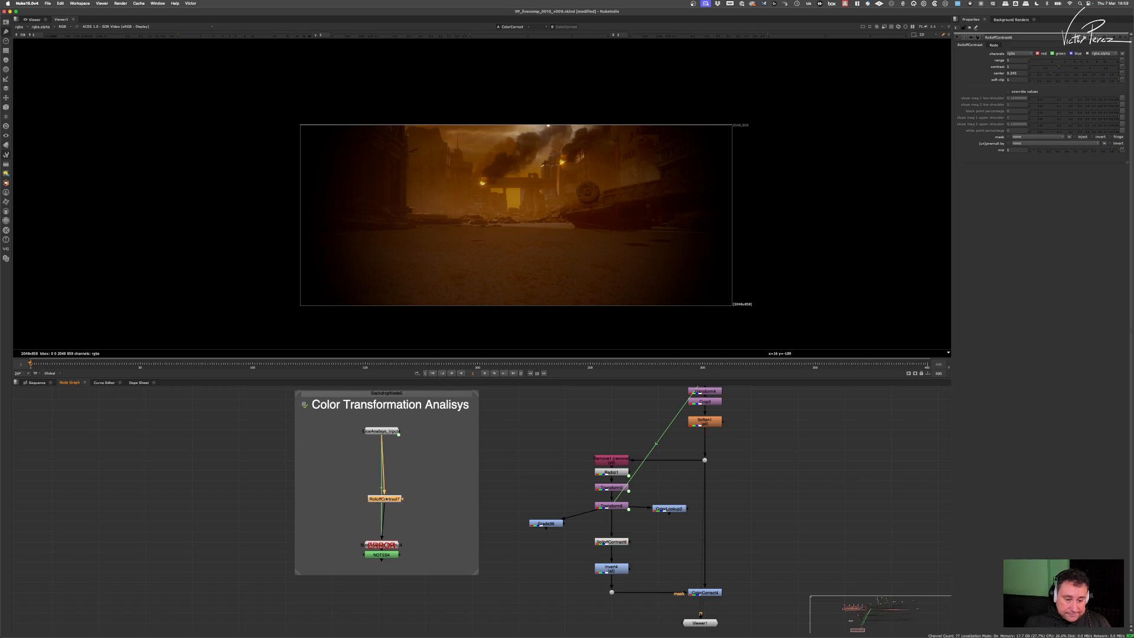
# Step: Show the final node of the Color Transformation Analysis setup in the viewer
pyautogui.press('1')
pyautogui.click(387, 554)
pyautogui.press('1')
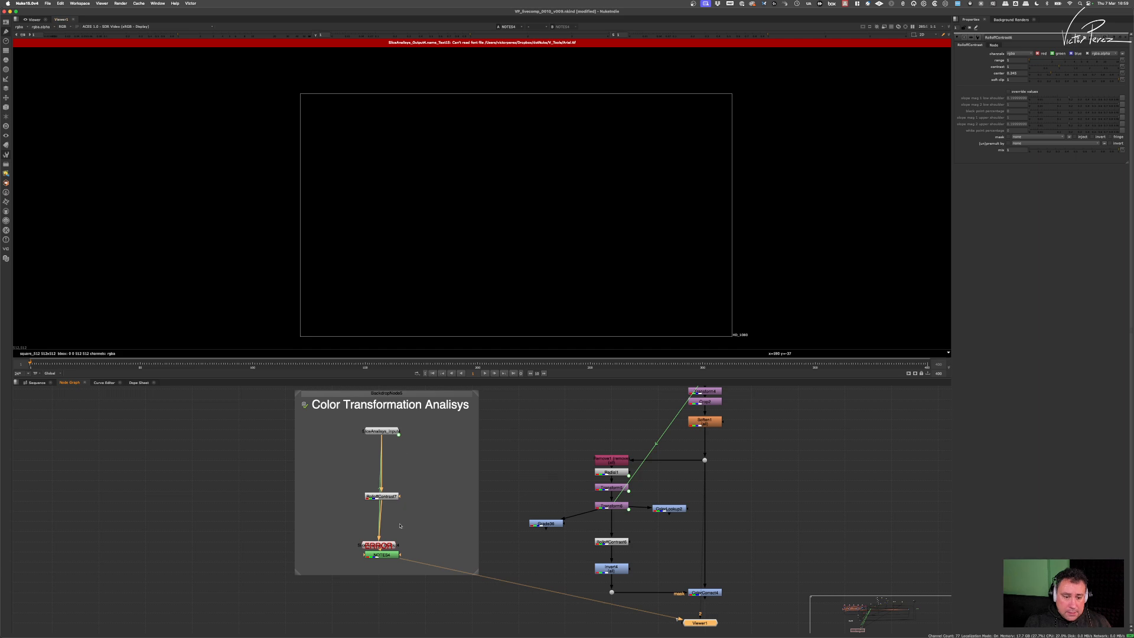
# Step: Point the font path of the analysis output node to the Arial.ttf file in the Dropbox dotNuke folder
pyautogui.moveTo(389, 545); pyautogui.dragTo(391, 540)
pyautogui.doubleClick(392, 541)
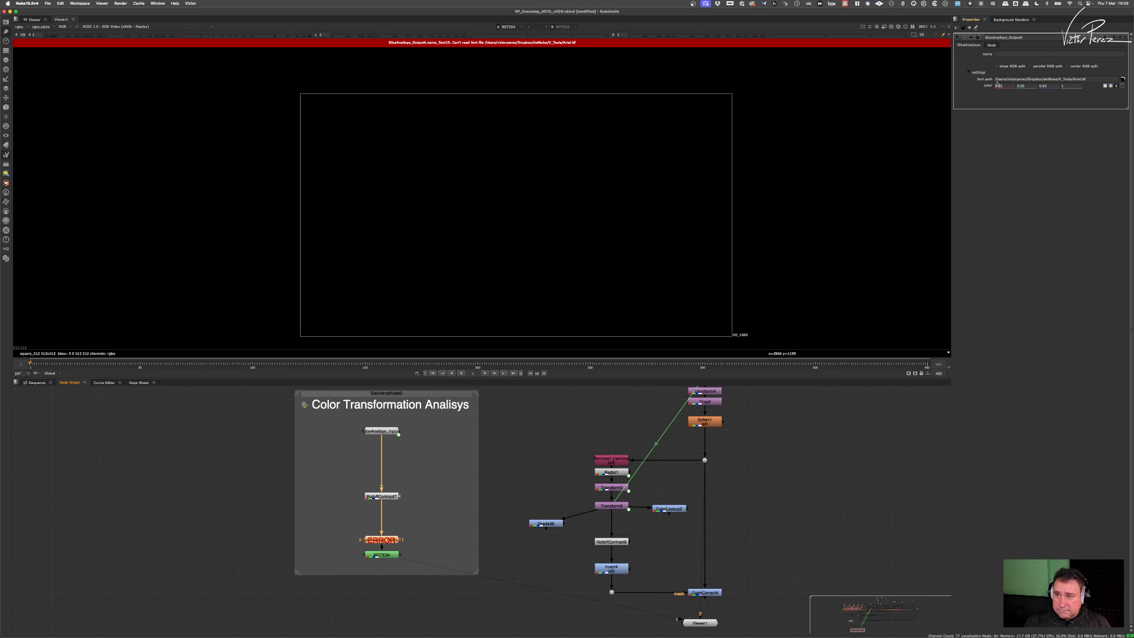
pyautogui.click(1088, 78)
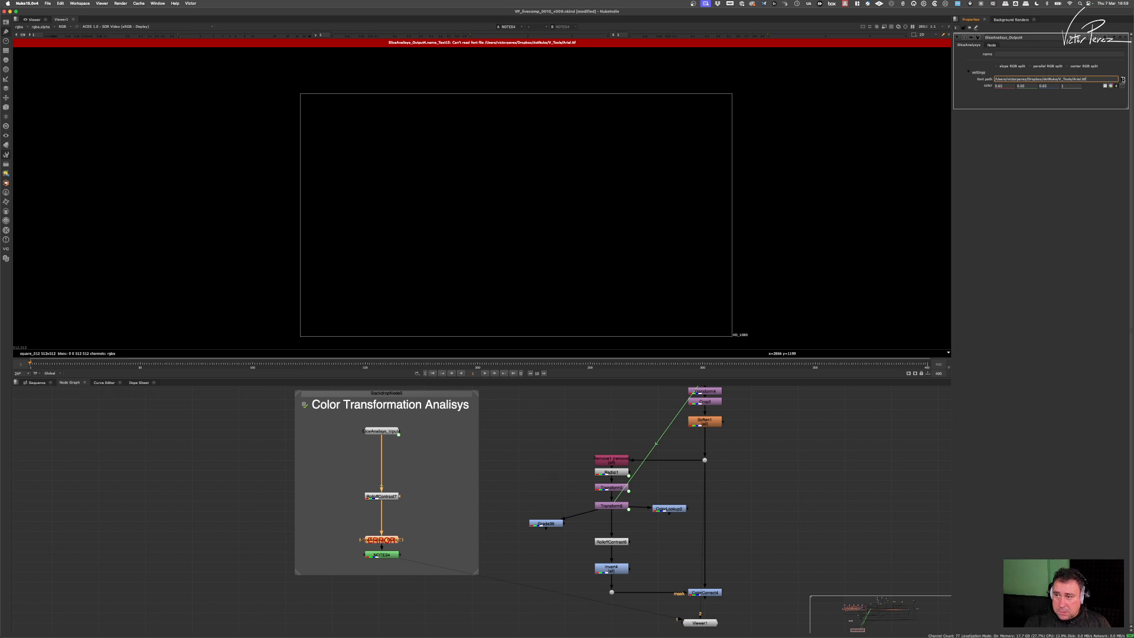
pyautogui.click(1122, 79)
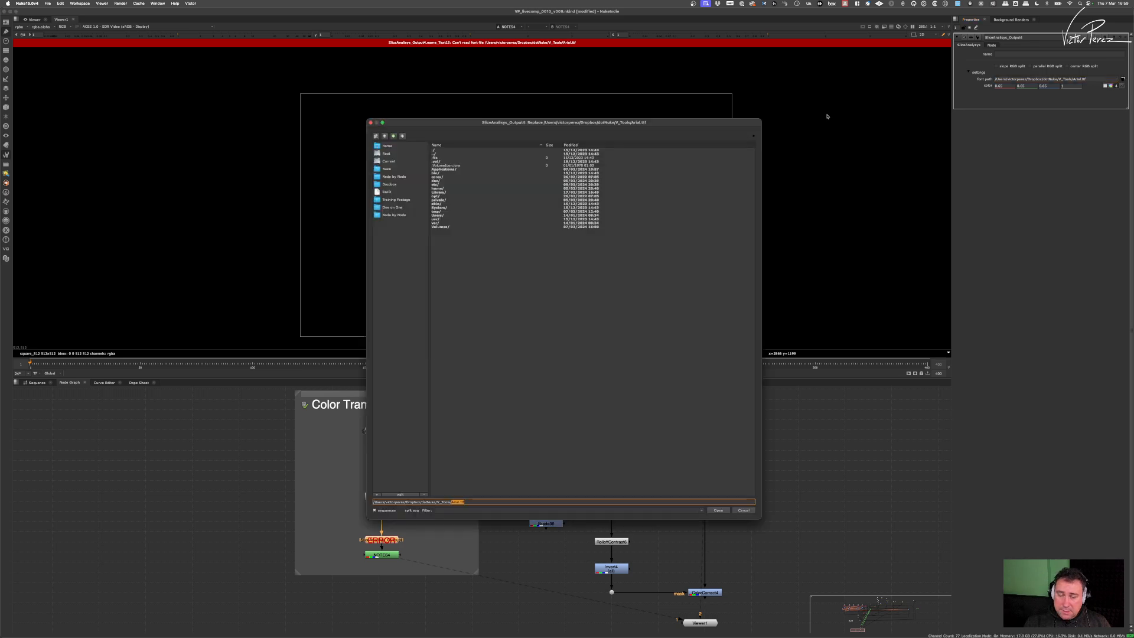
pyautogui.click(397, 185)
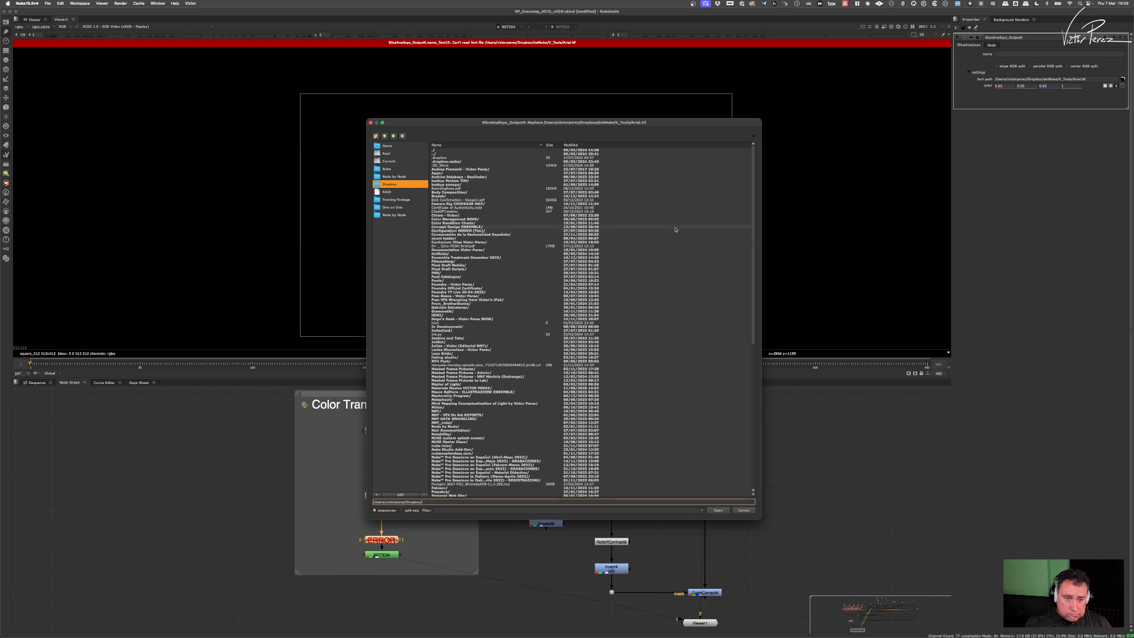
pyautogui.doubleClick(440, 253)
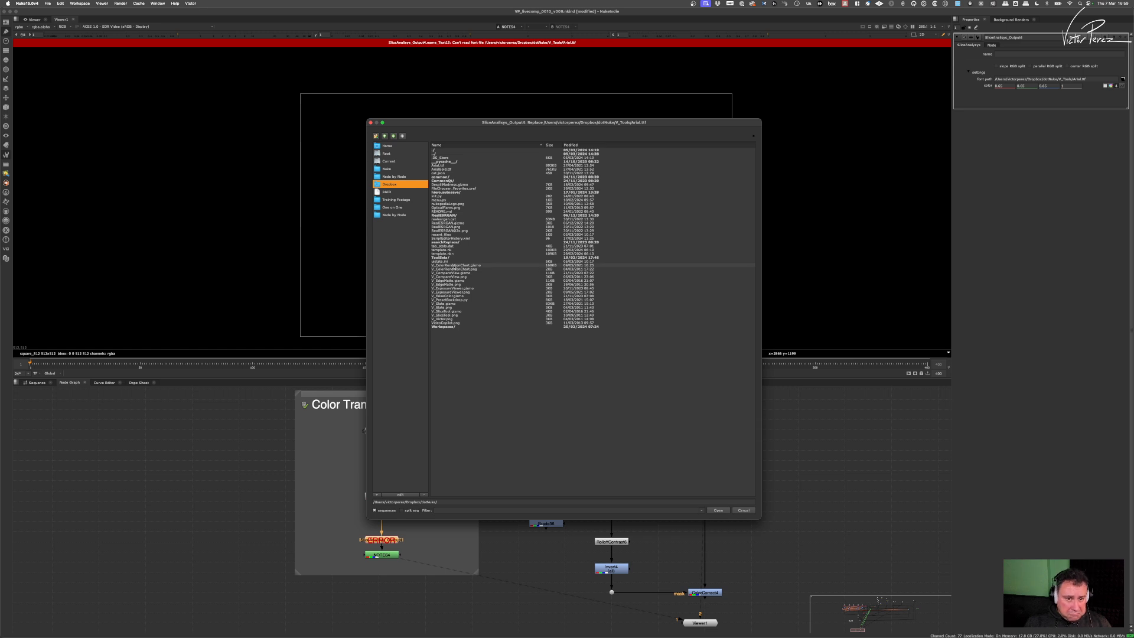
pyautogui.click(588, 166)
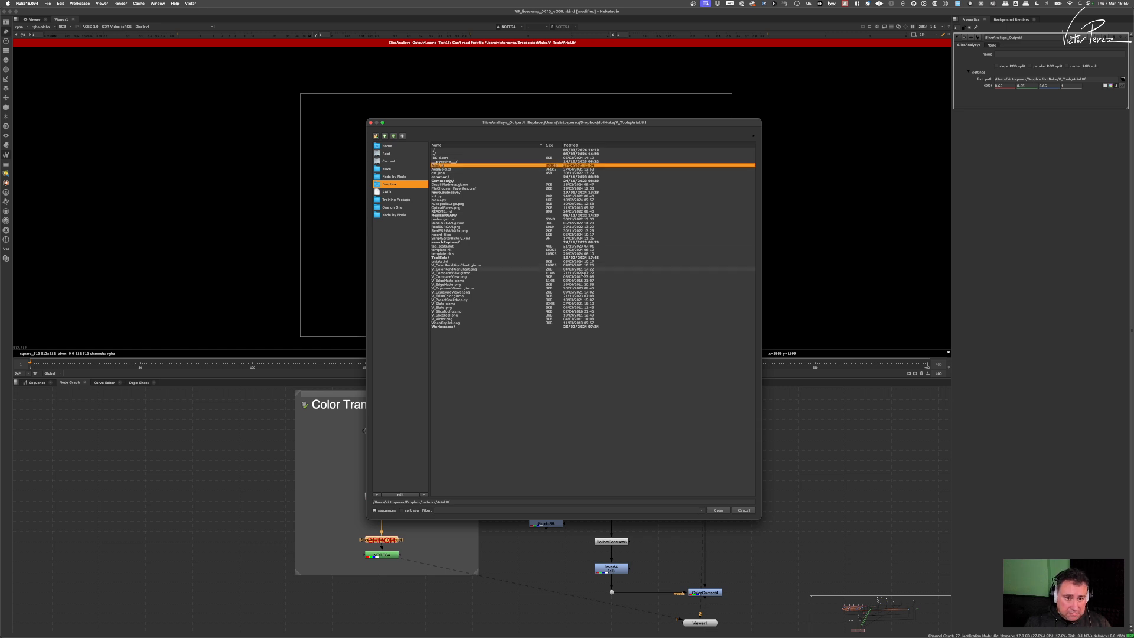
pyautogui.click(719, 511)
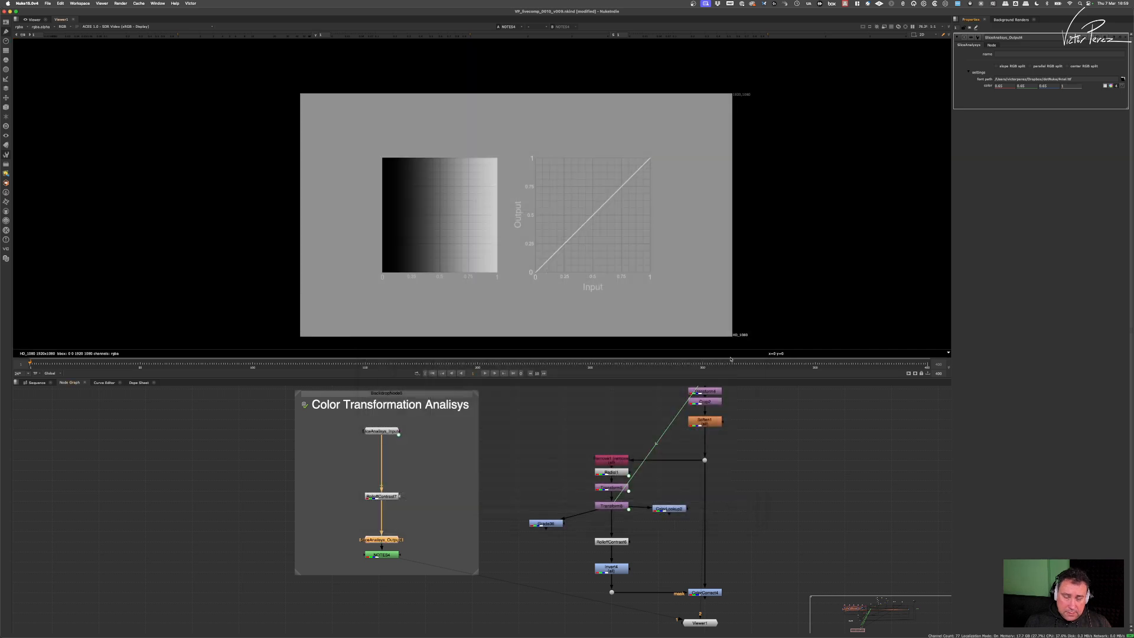
# Step: Raise the contrast on the copied RolloffContrast node and shift its center to 1, down to 0, and finally to 0.37
pyautogui.moveTo(431, 488); pyautogui.dragTo(415, 478, button='middle')
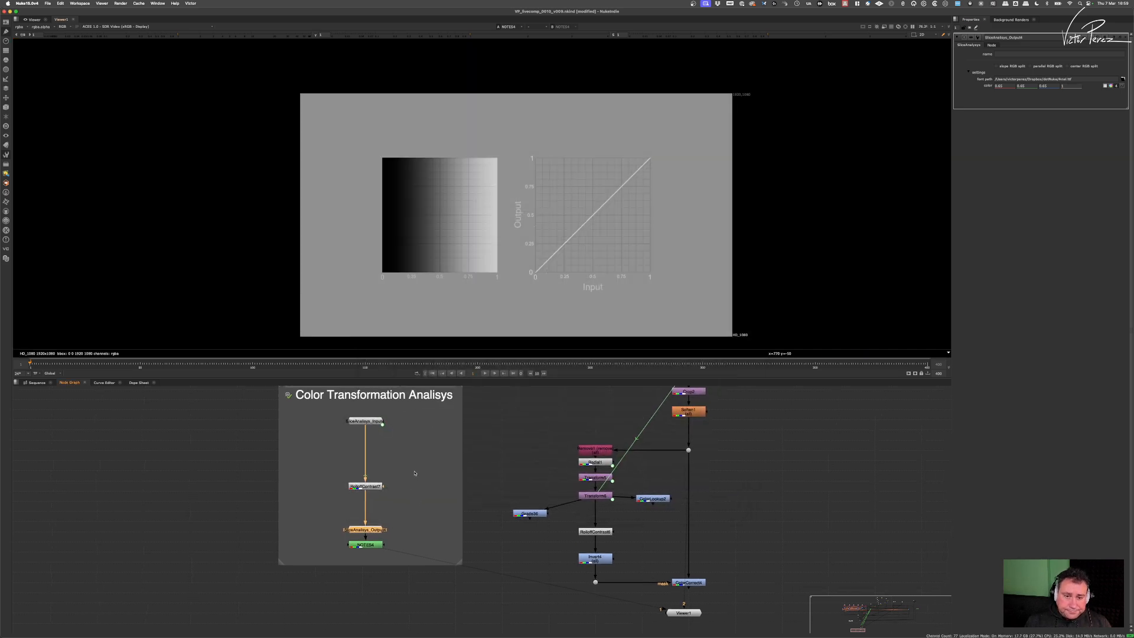
pyautogui.doubleClick(366, 487)
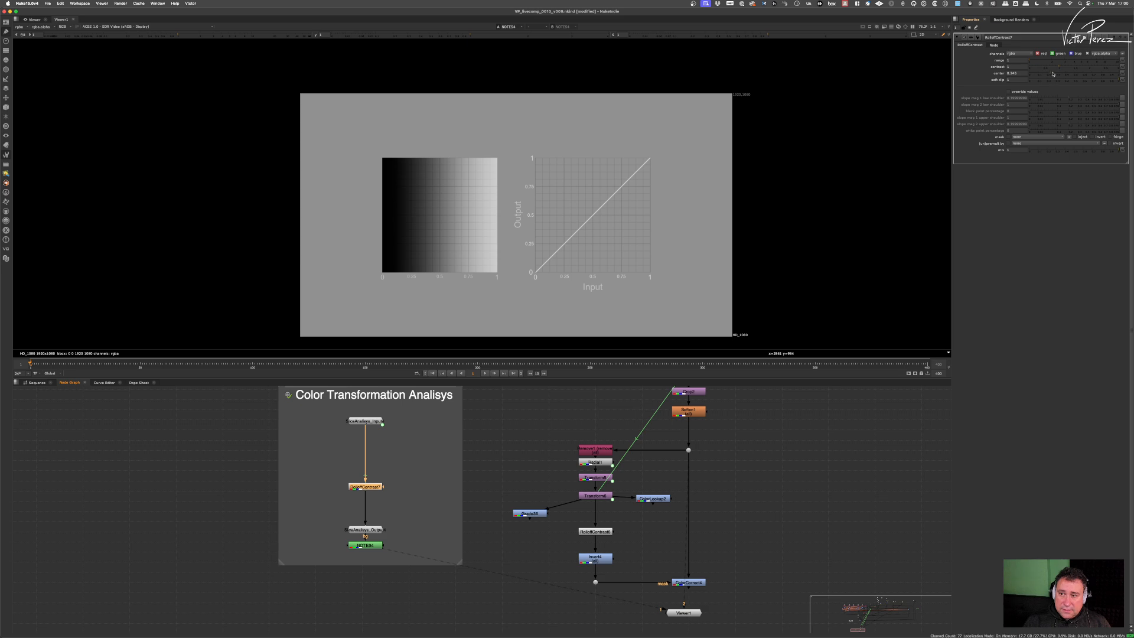
pyautogui.moveTo(1059, 68); pyautogui.dragTo(1133, 72)
pyautogui.moveTo(1051, 74); pyautogui.dragTo(1132, 77)
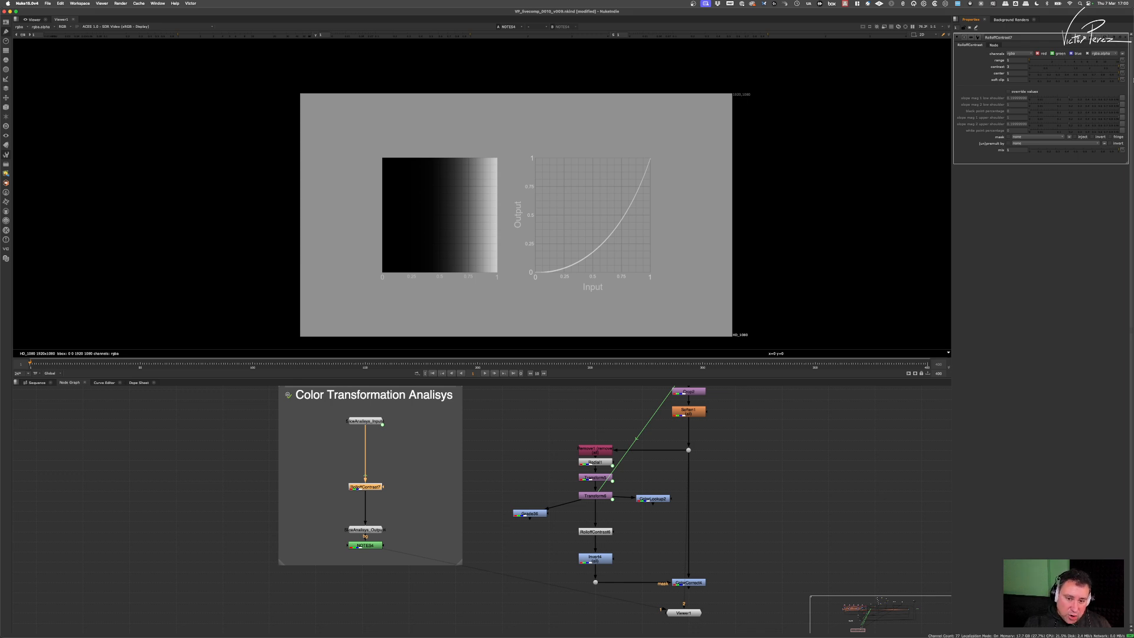
pyautogui.moveTo(1133, 80); pyautogui.dragTo(986, 70)
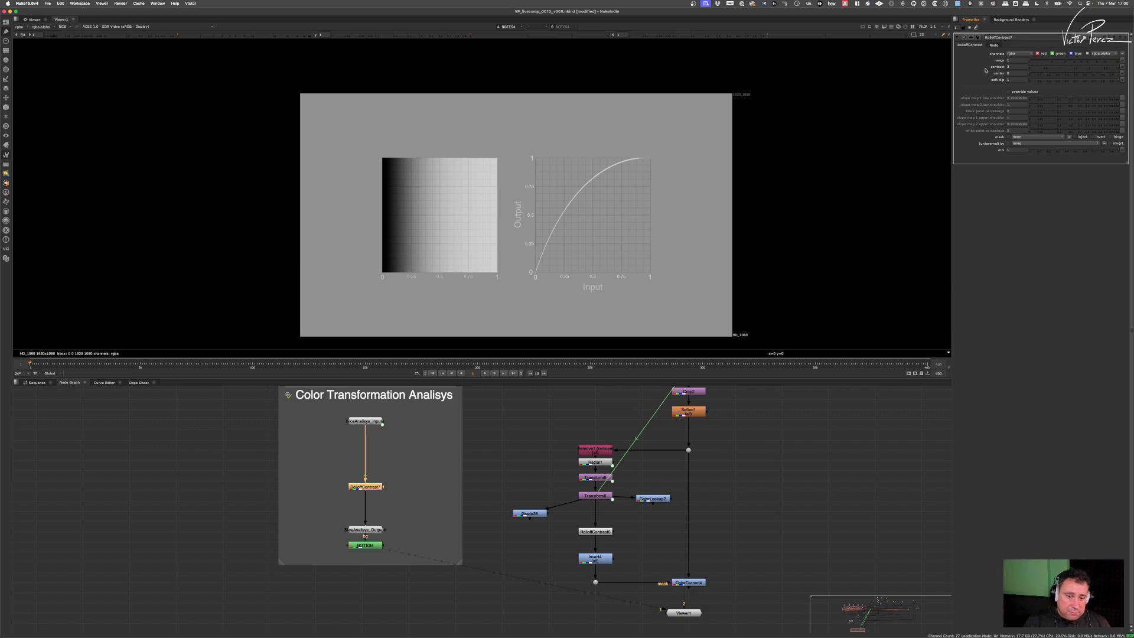
pyautogui.moveTo(1039, 75); pyautogui.dragTo(1062, 77)
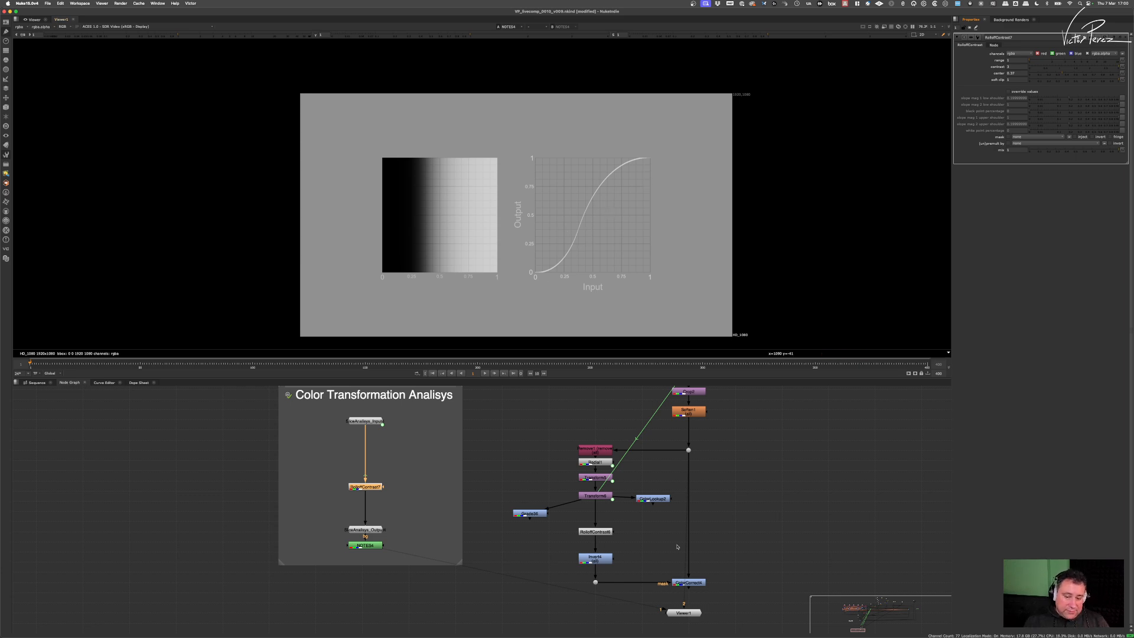
# Step: Switch the viewer back to the ColorCorrect result of the comp
pyautogui.moveTo(678, 547); pyautogui.dragTo(637, 507, button='middle')
pyautogui.moveTo(693, 523); pyautogui.dragTo(623, 567)
pyautogui.press('2')
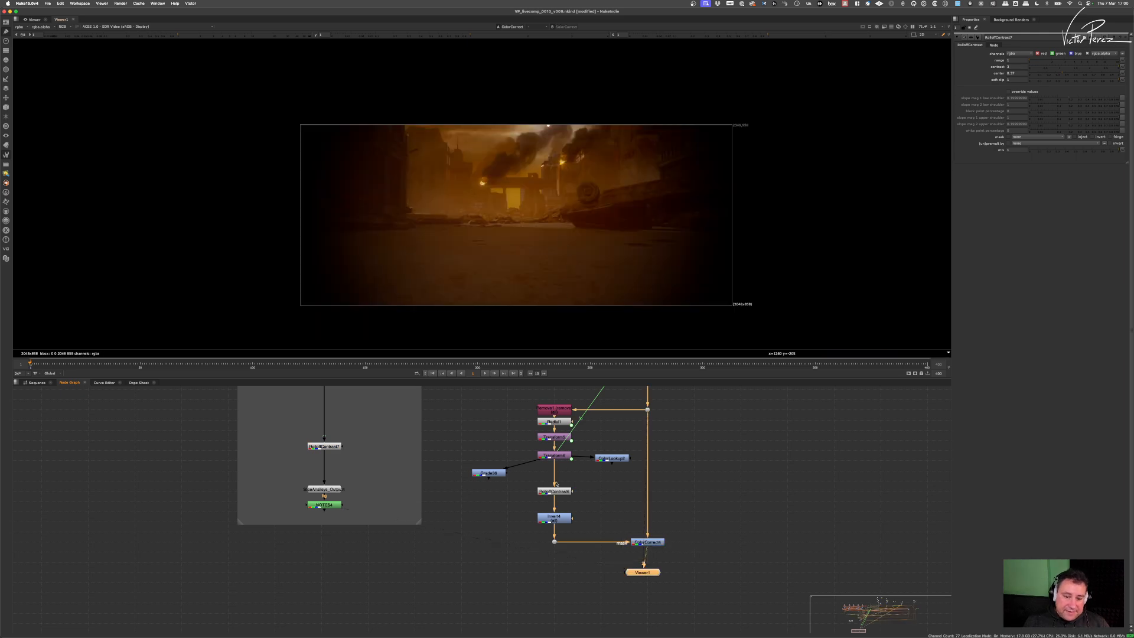
# Step: Try different center values on the RolloffContrast node in the ColorCorrect mask branch
pyautogui.doubleClick(556, 490)
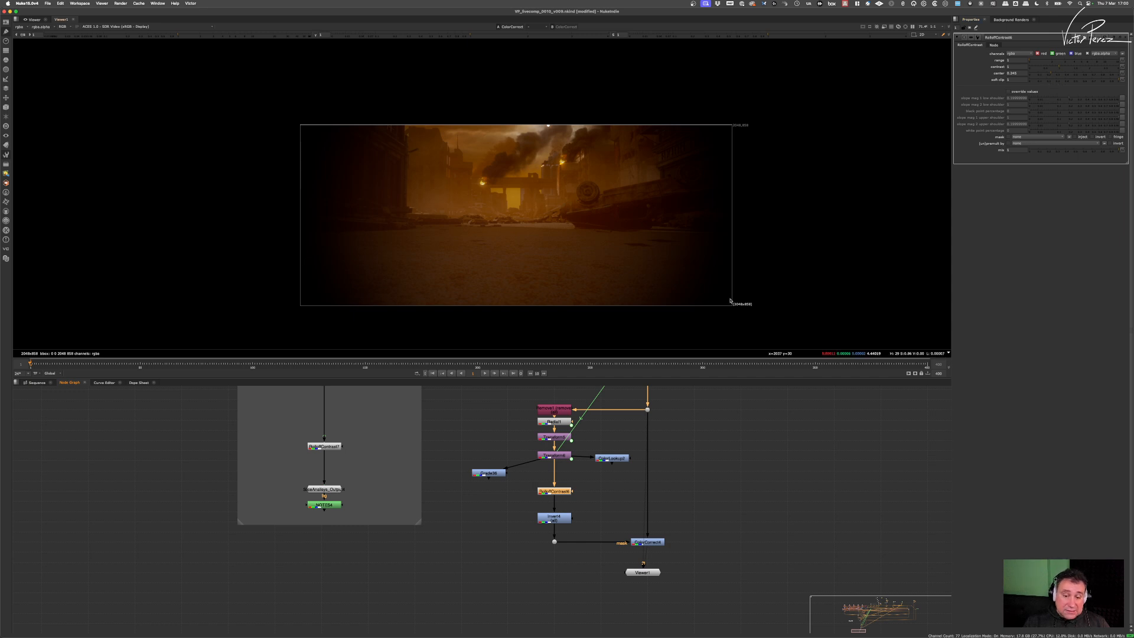
pyautogui.moveTo(558, 492); pyautogui.dragTo(559, 484)
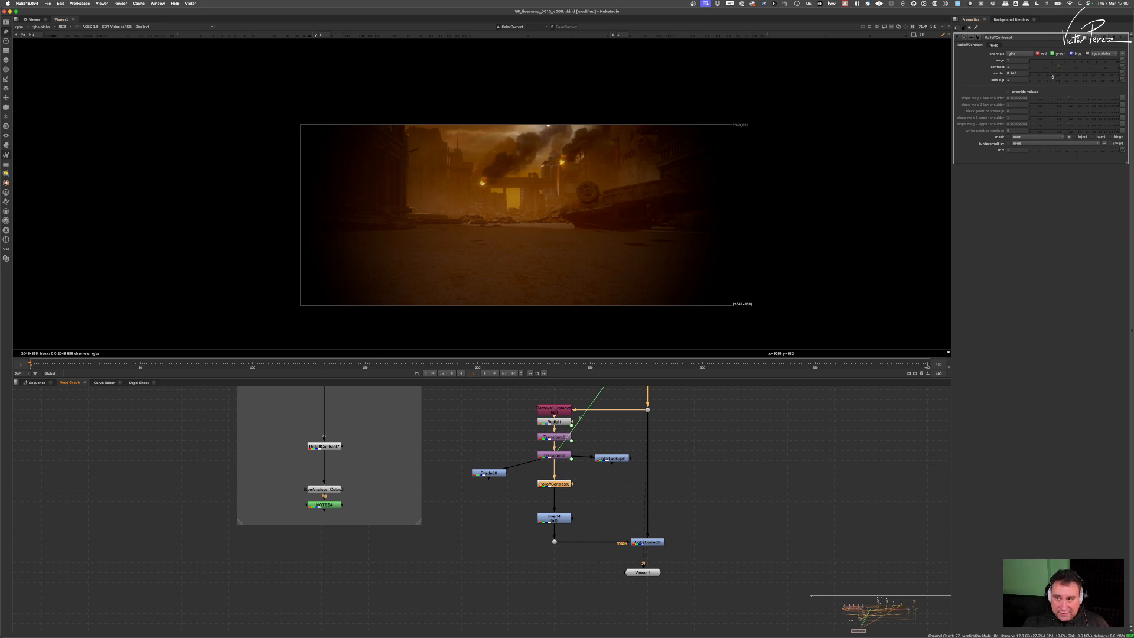
pyautogui.moveTo(1053, 74)
pyautogui.mouseDown()
pyautogui.moveTo(1071, 74)
pyautogui.moveTo(1059, 75)
pyautogui.mouseUp()
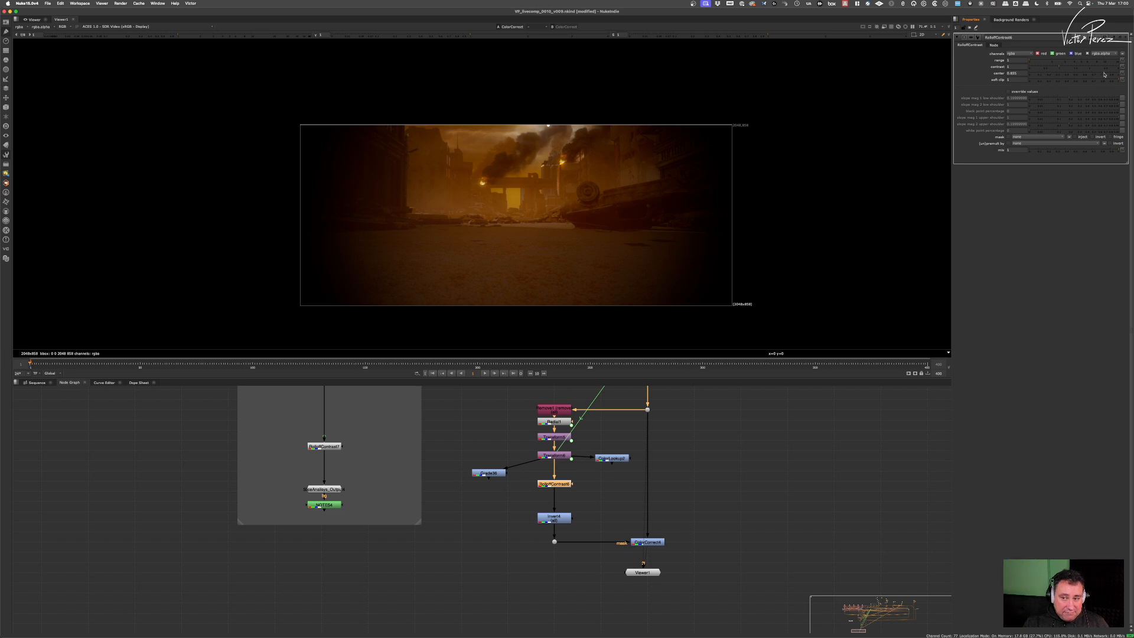
pyautogui.moveTo(1065, 73); pyautogui.dragTo(1056, 73)
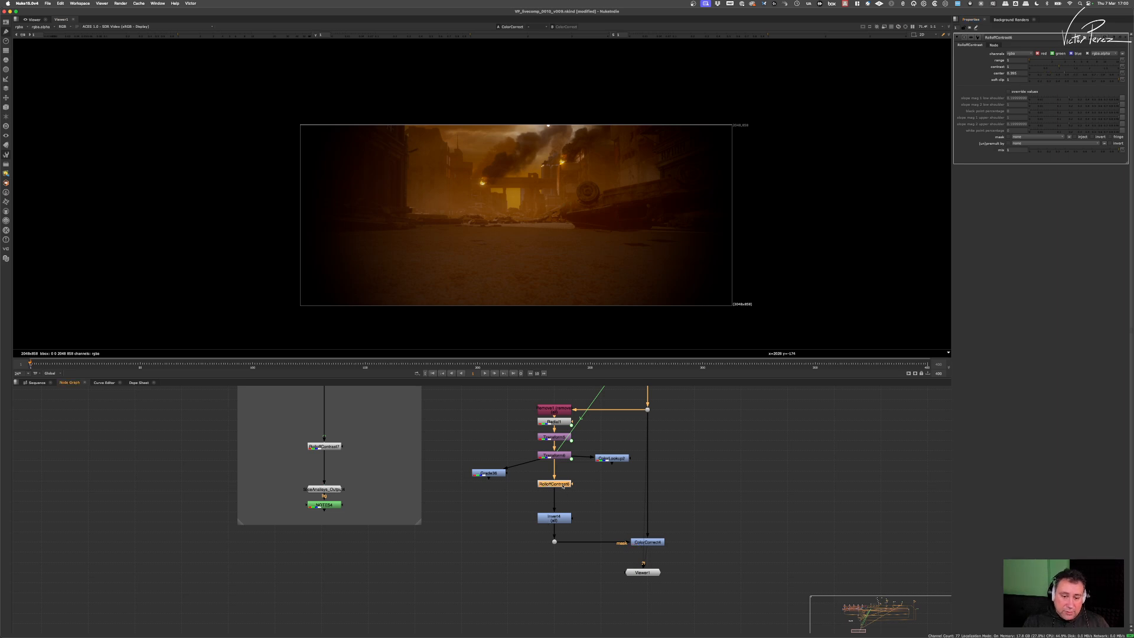
# Step: Delete the RolloffContrast and ColorLookup nodes from the mask branch
pyautogui.moveTo(568, 484); pyautogui.dragTo(421, 504)
pyautogui.press('Delete')
pyautogui.click(492, 474)
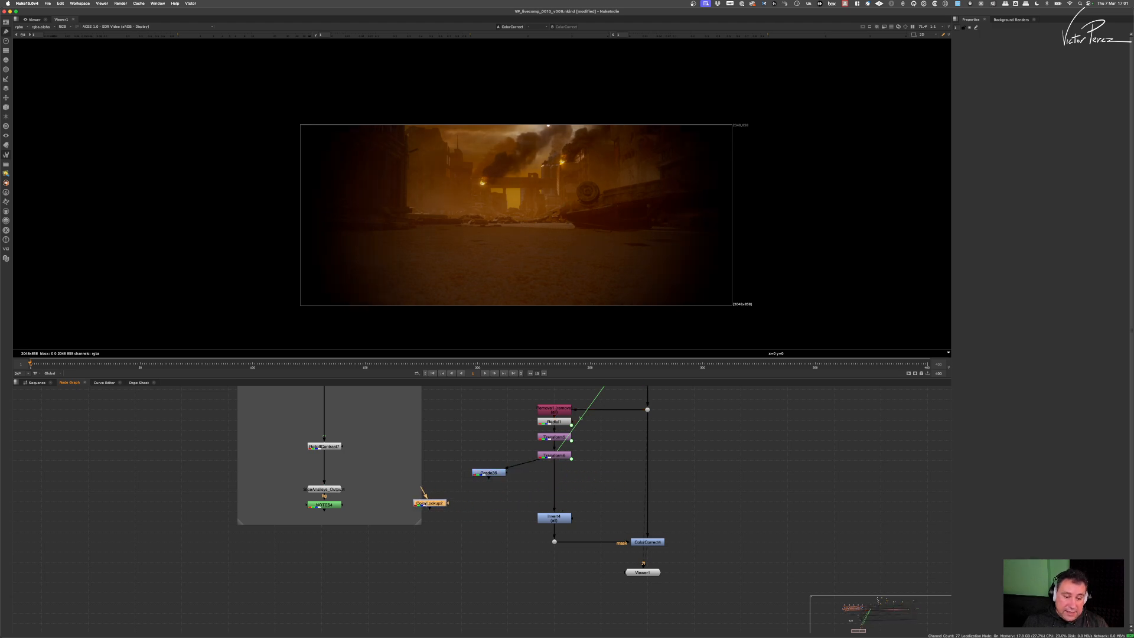
pyautogui.press('Delete')
# Step: Insert the Grade node between the last Transform and the Invert in the mask branch, and compare the result with it disabled and enabled
pyautogui.moveTo(490, 475); pyautogui.dragTo(559, 487)
pyautogui.press('d')
pyautogui.press('d')
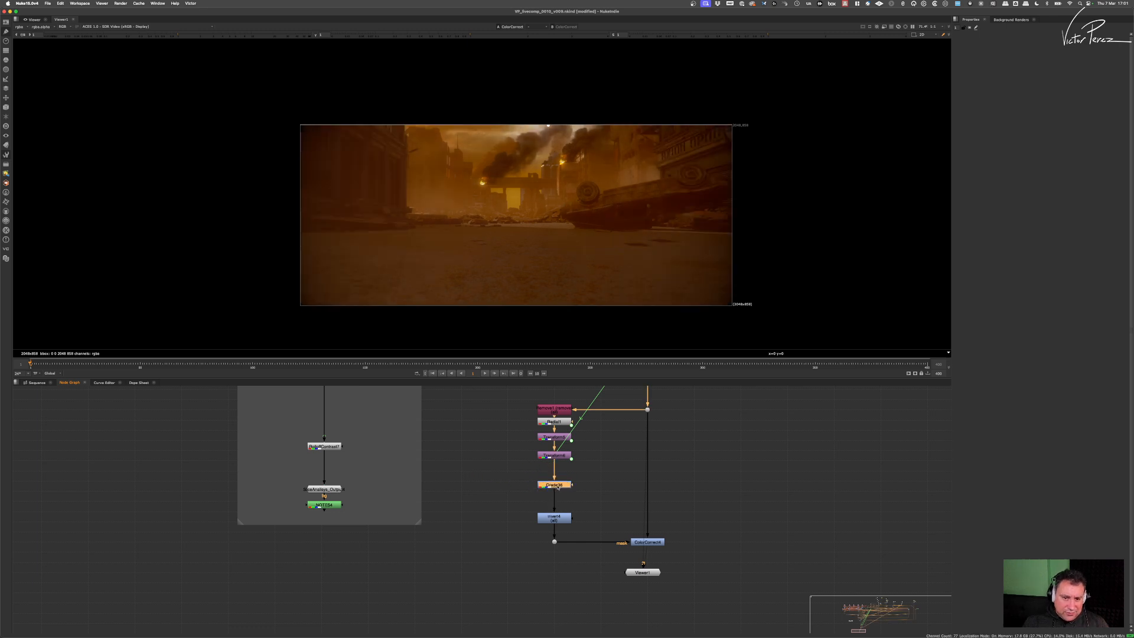
# Step: Tidy the node layout by moving the Viewer node lower and the Invert node up beneath the Grade
pyautogui.click(647, 542)
pyautogui.click(642, 572)
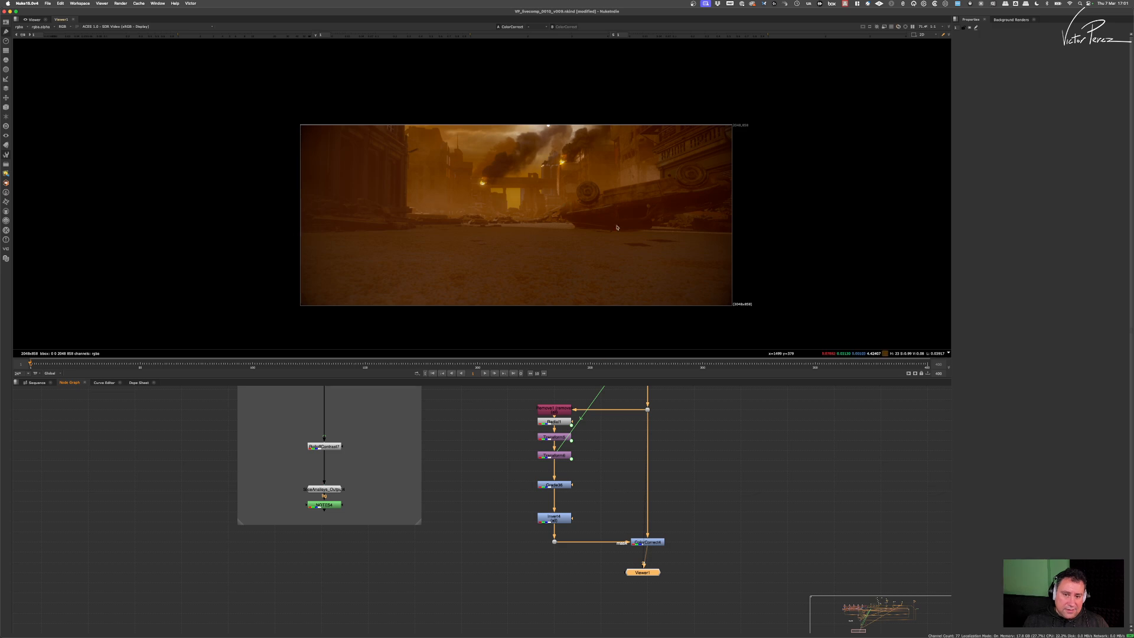
pyautogui.scroll(-3, 633, 190)
pyautogui.moveTo(633, 190); pyautogui.dragTo(561, 203, button='middle')
pyautogui.moveTo(657, 415); pyautogui.dragTo(650, 446, button='middle')
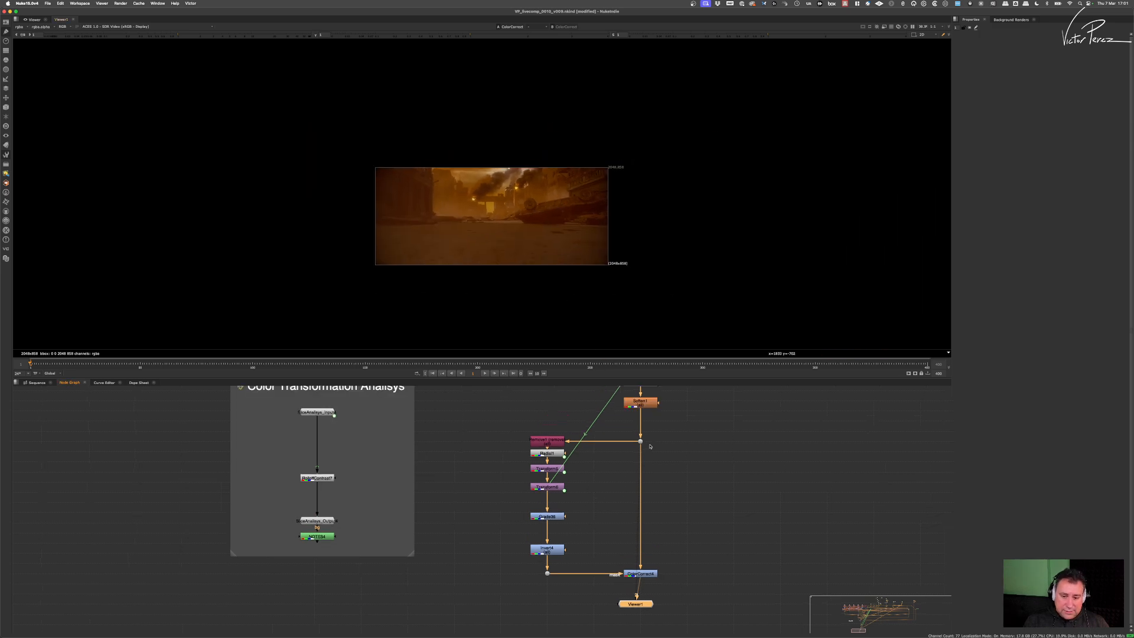
pyautogui.moveTo(644, 605); pyautogui.dragTo(653, 629)
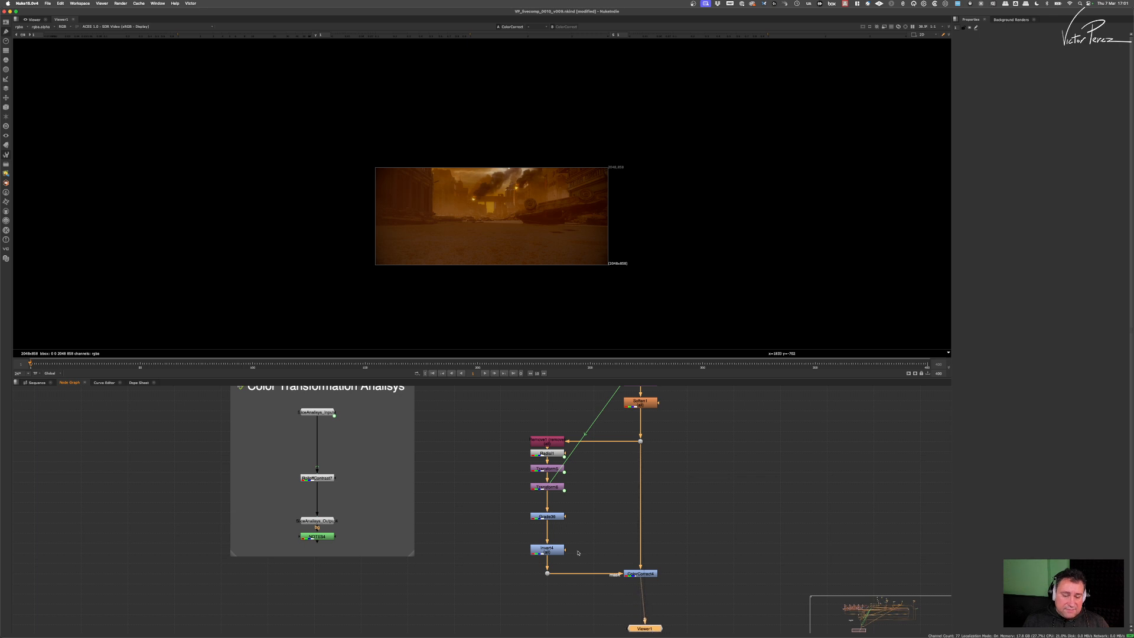
pyautogui.moveTo(557, 547)
pyautogui.mouseDown()
pyautogui.moveTo(557, 508)
pyautogui.moveTo(557, 526)
pyautogui.mouseUp()
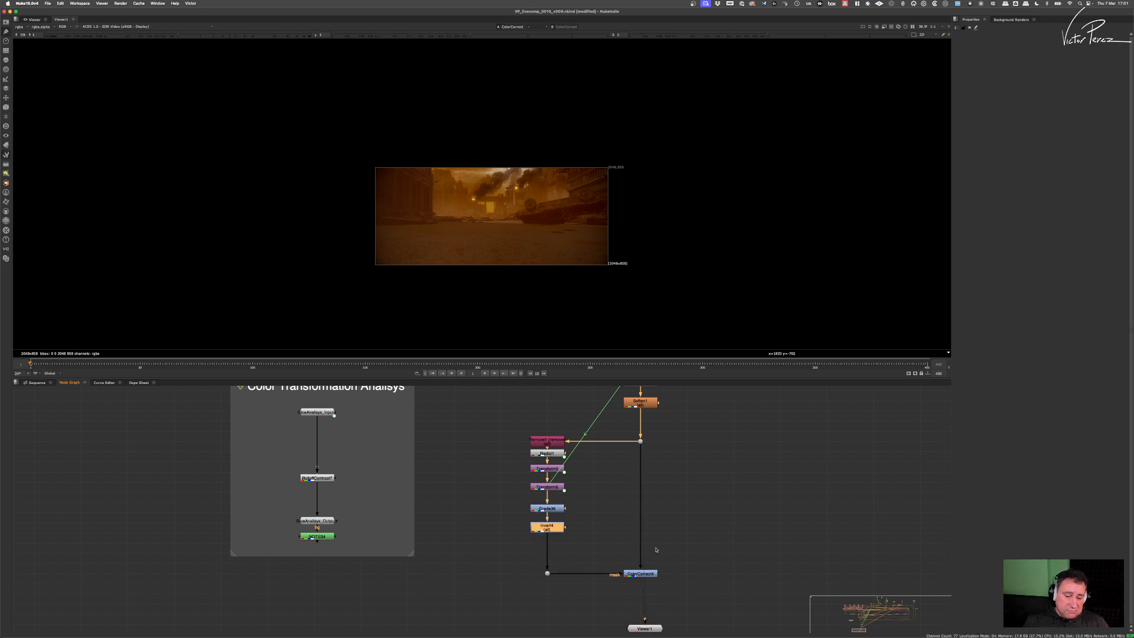
# Step: Disable and re-enable the ColorCorrect node repeatedly to compare the image with and without the vignette
pyautogui.moveTo(664, 553); pyautogui.dragTo(659, 541, button='middle')
pyautogui.moveTo(674, 540); pyautogui.dragTo(623, 580)
pyautogui.press('d')
pyautogui.press('d')
pyautogui.press('d')
pyautogui.press('d')
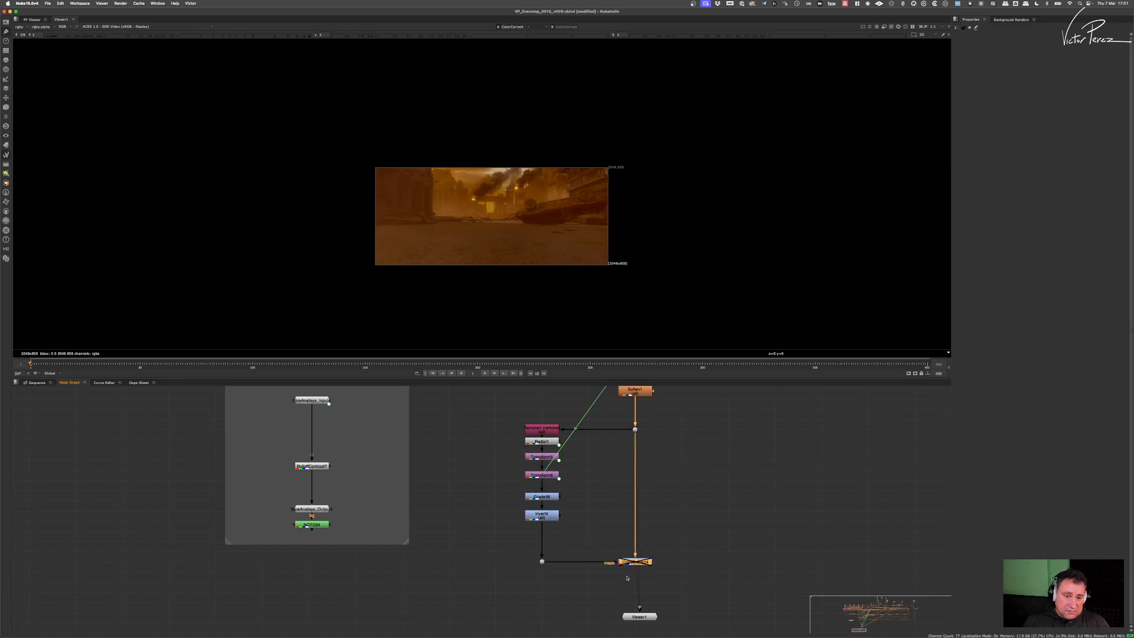
# Step: Check the vignette at several frames along the timeline, including one near the end of the shot
pyautogui.moveTo(514, 363); pyautogui.dragTo(327, 363)
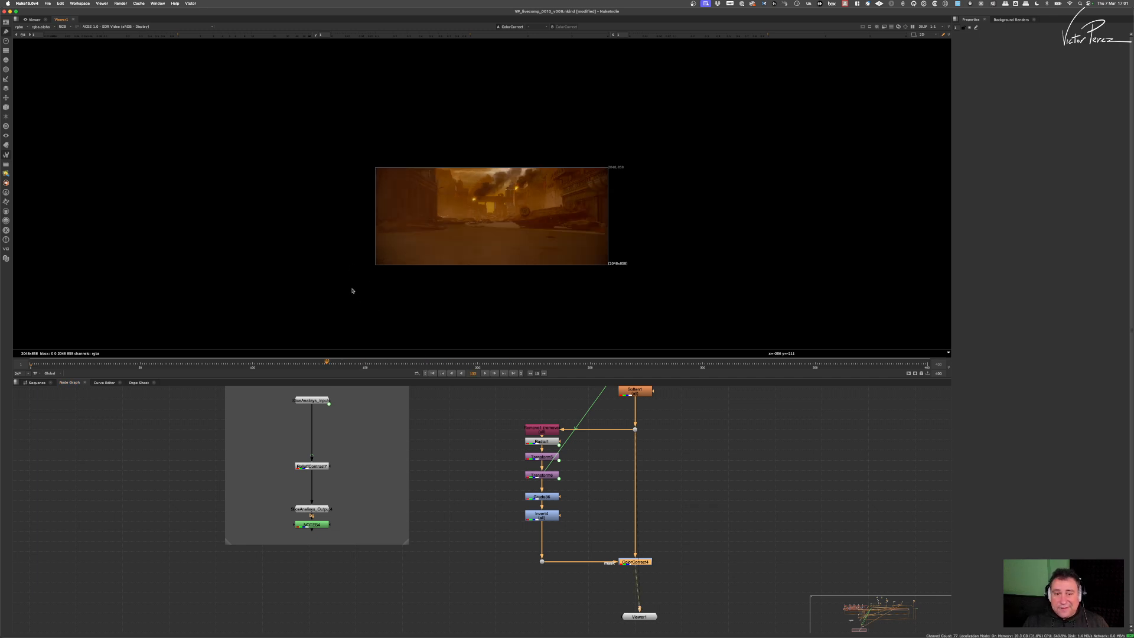
pyautogui.moveTo(278, 363); pyautogui.dragTo(207, 364)
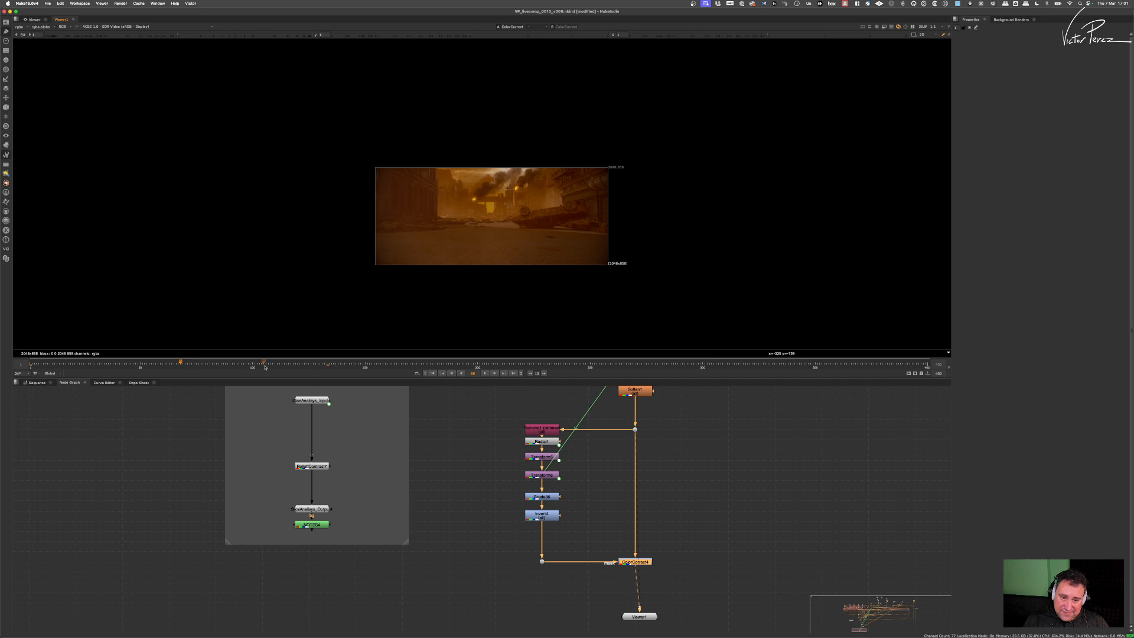
pyautogui.click(916, 365)
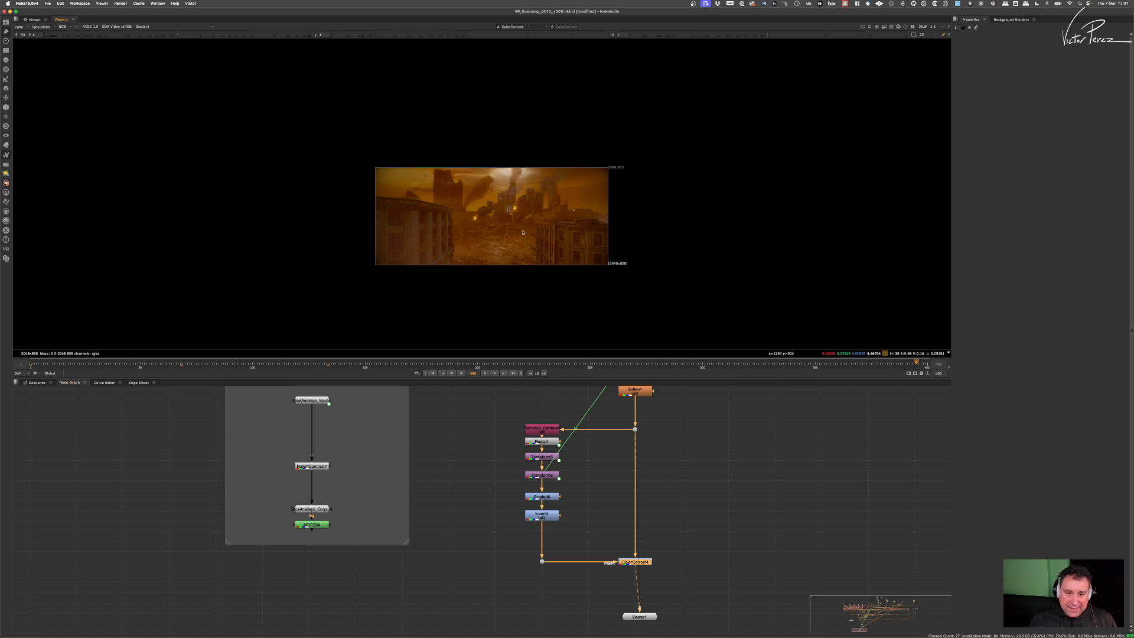
pyautogui.scroll(10, 600, 194)
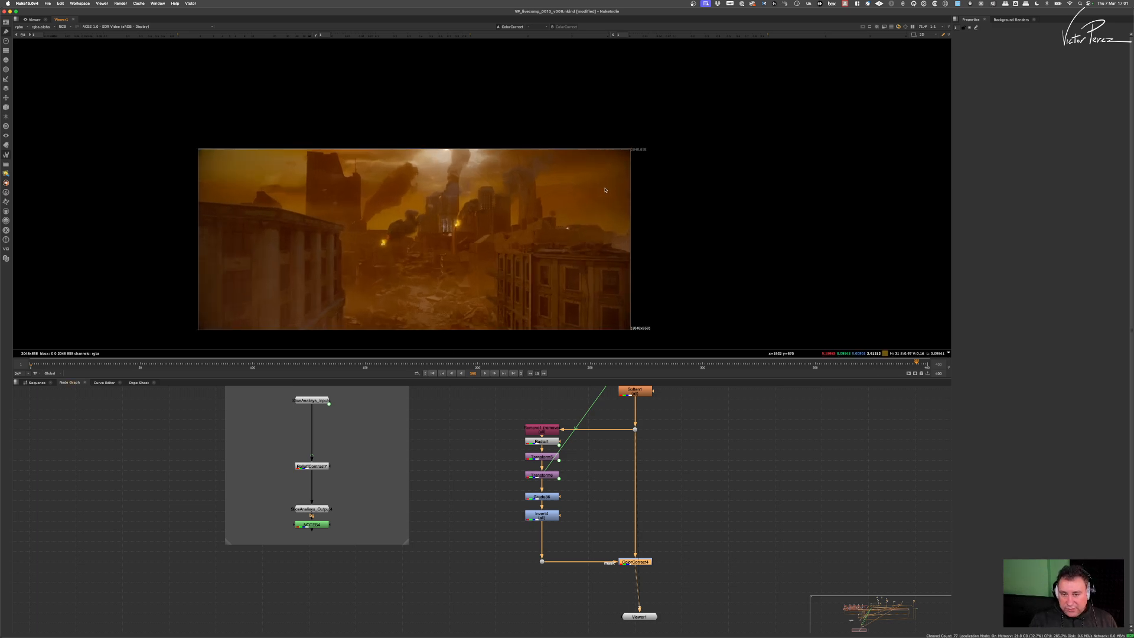
# Step: Place the Viewer node beside the ColorCorrect node and raise the ColorCorrect's master gain to weaken the vignette
pyautogui.moveTo(640, 615); pyautogui.dragTo(706, 573)
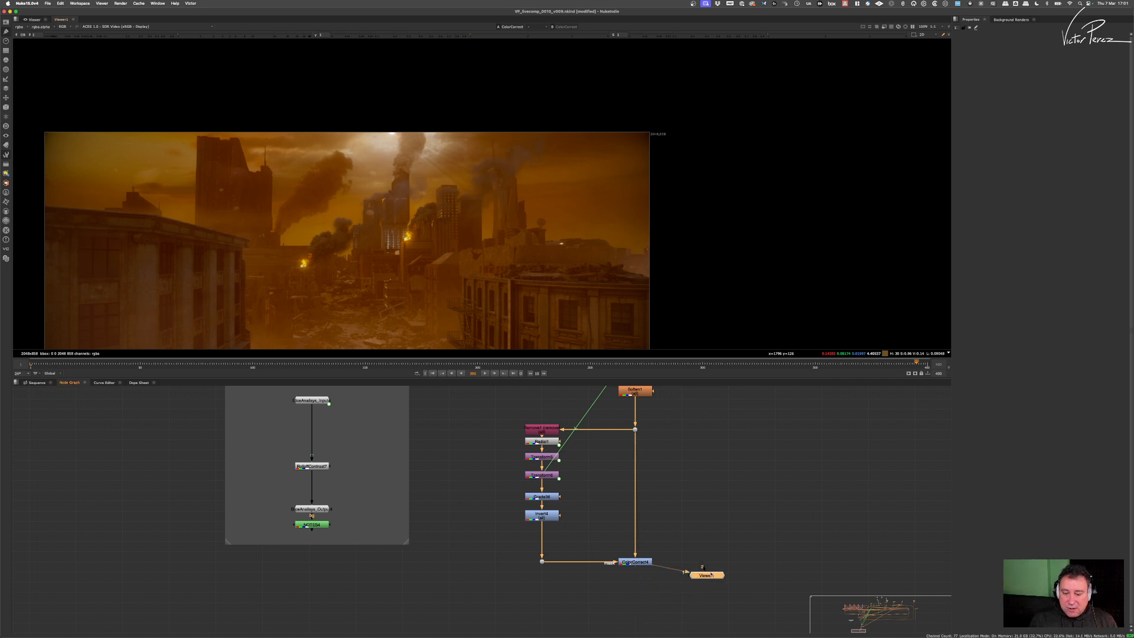
pyautogui.doubleClick(647, 562)
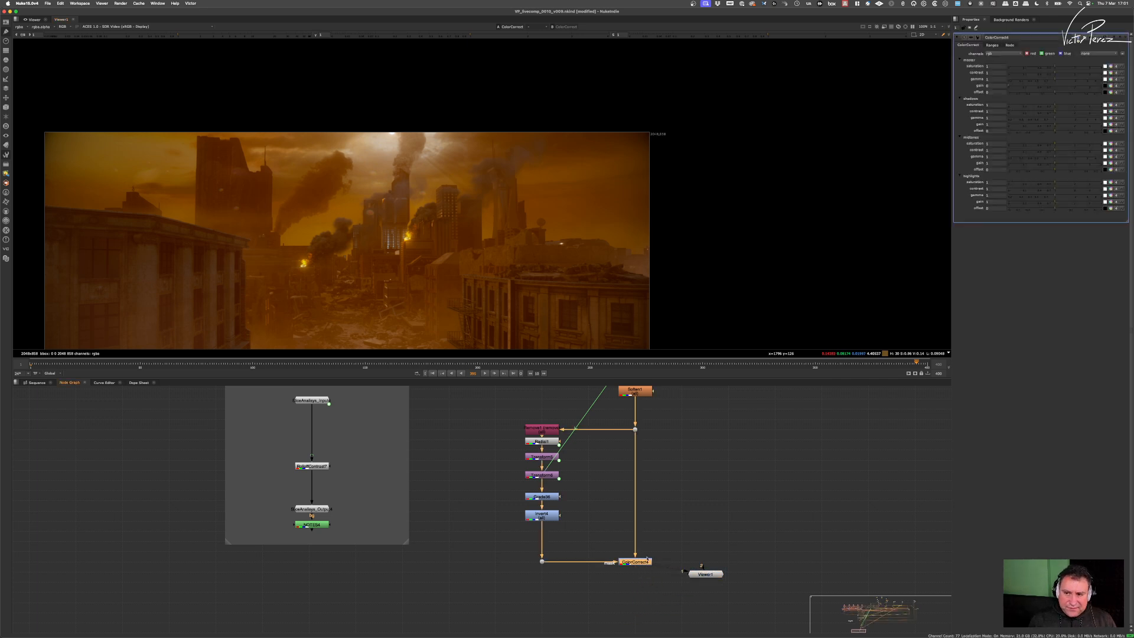
pyautogui.moveTo(1017, 88)
pyautogui.mouseDown()
pyautogui.moveTo(1047, 87)
pyautogui.moveTo(1032, 87)
pyautogui.mouseUp()
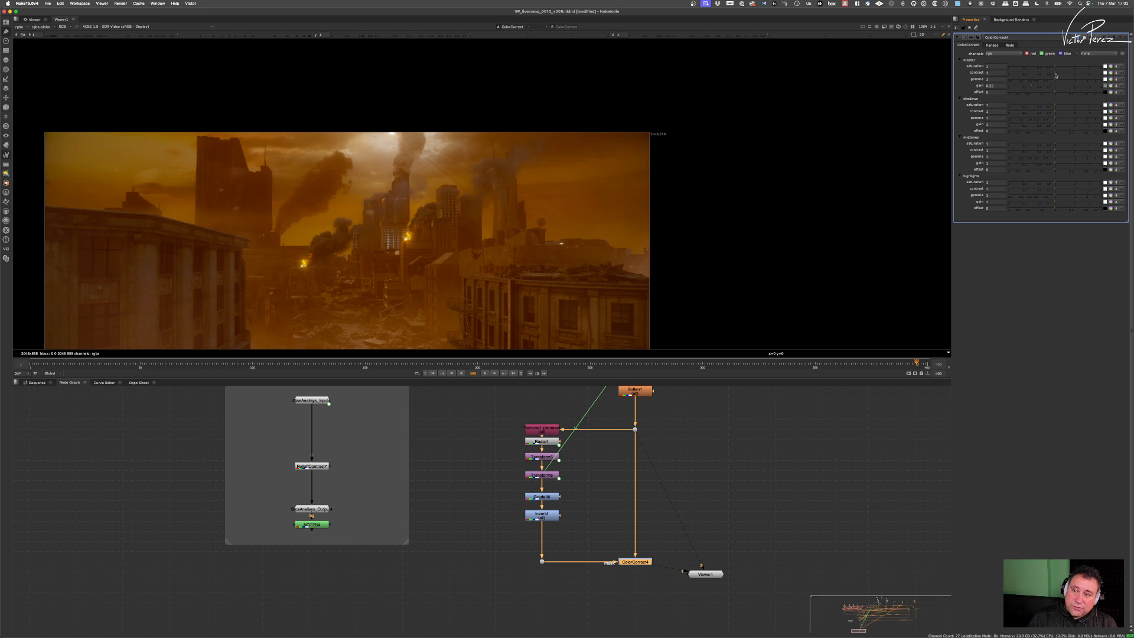
# Step: Lower the ColorCorrect's master contrast slightly and its master saturation to about 0.75 for a softer vignette
pyautogui.moveTo(1056, 72); pyautogui.dragTo(1029, 73)
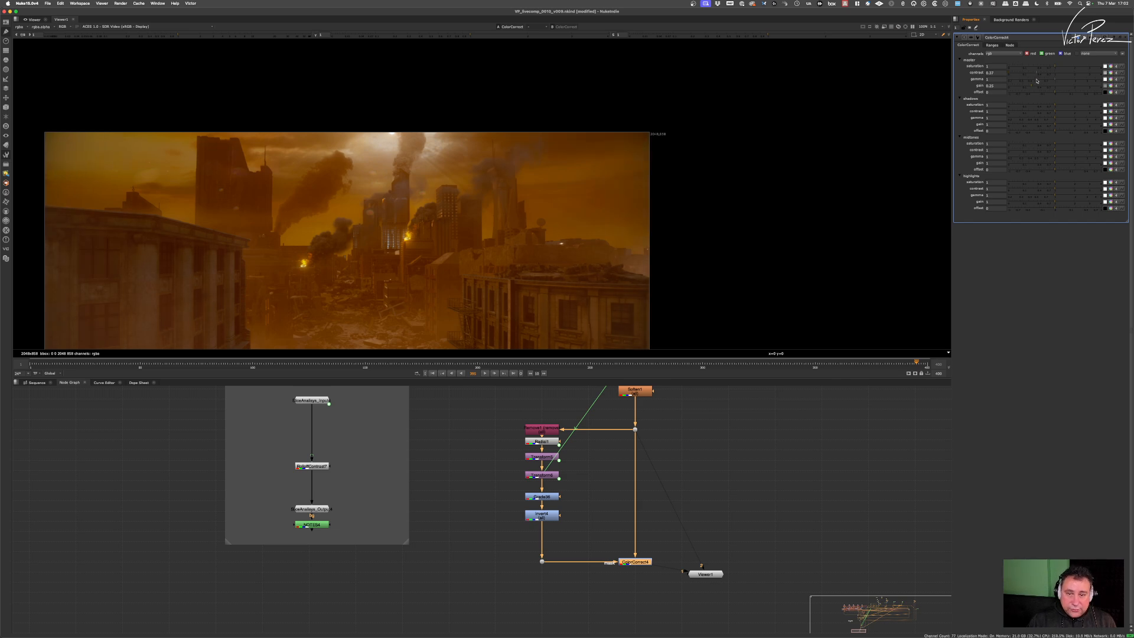
pyautogui.moveTo(1052, 82); pyautogui.dragTo(1026, 70)
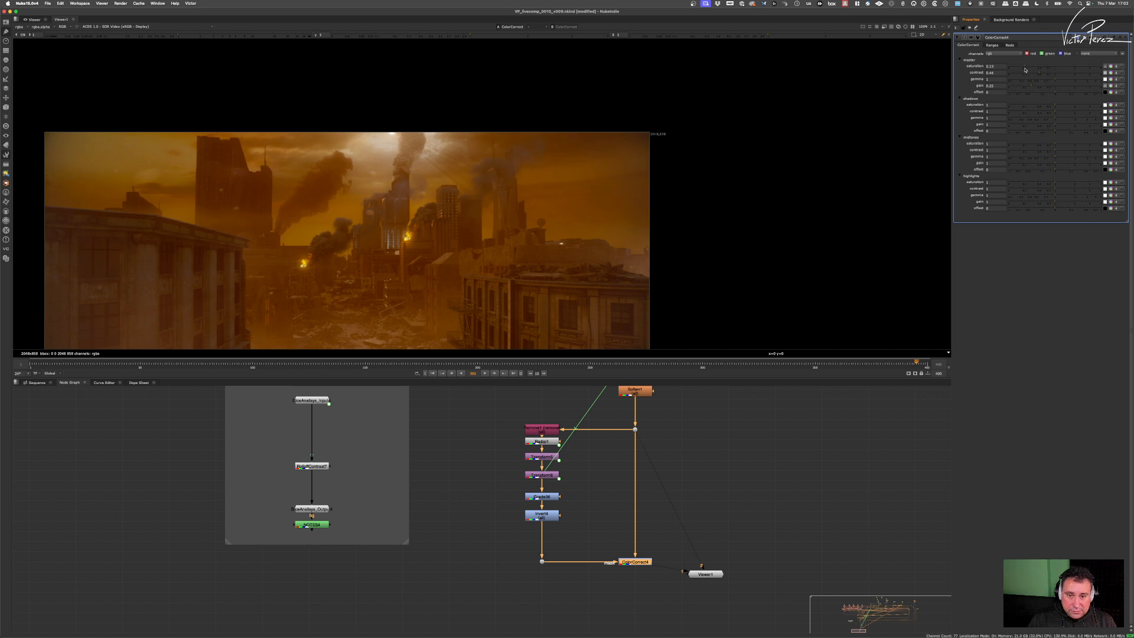
pyautogui.click(1085, 71)
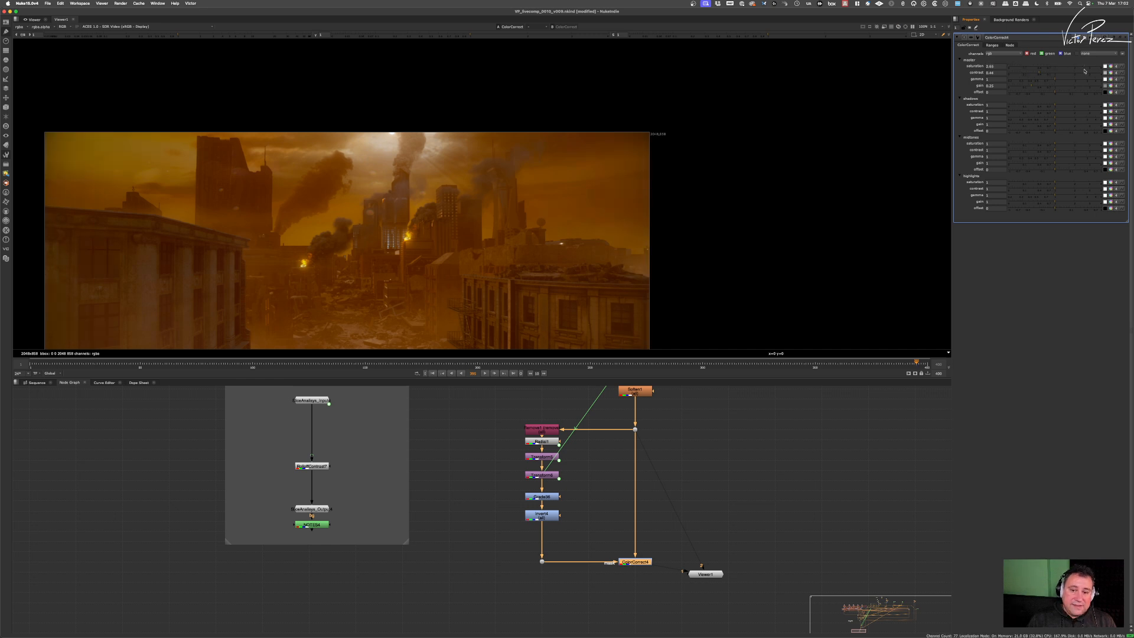
pyautogui.moveTo(1046, 70); pyautogui.dragTo(1048, 71)
pyautogui.click(1049, 68)
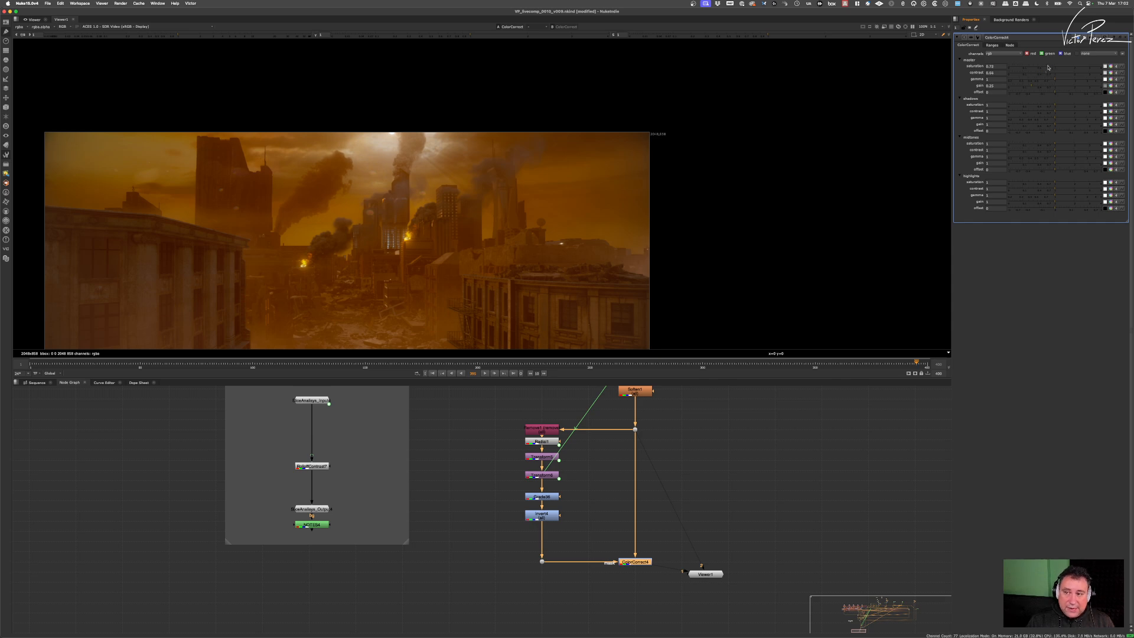
# Step: Toggle the ColorCorrect off and on and inspect the frame's edges to judge the reduced saturation and contrast
pyautogui.scroll(-8, 615, 194)
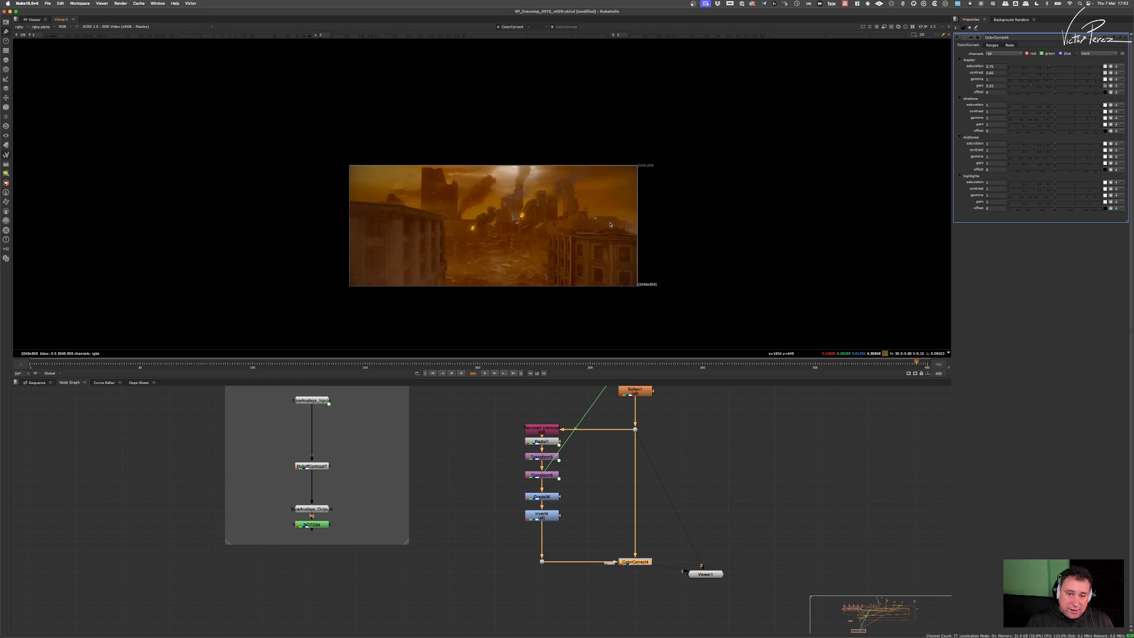
pyautogui.moveTo(616, 194); pyautogui.dragTo(631, 169, button='middle')
pyautogui.scroll(7, 364, 160)
pyautogui.scroll(8, 388, 161)
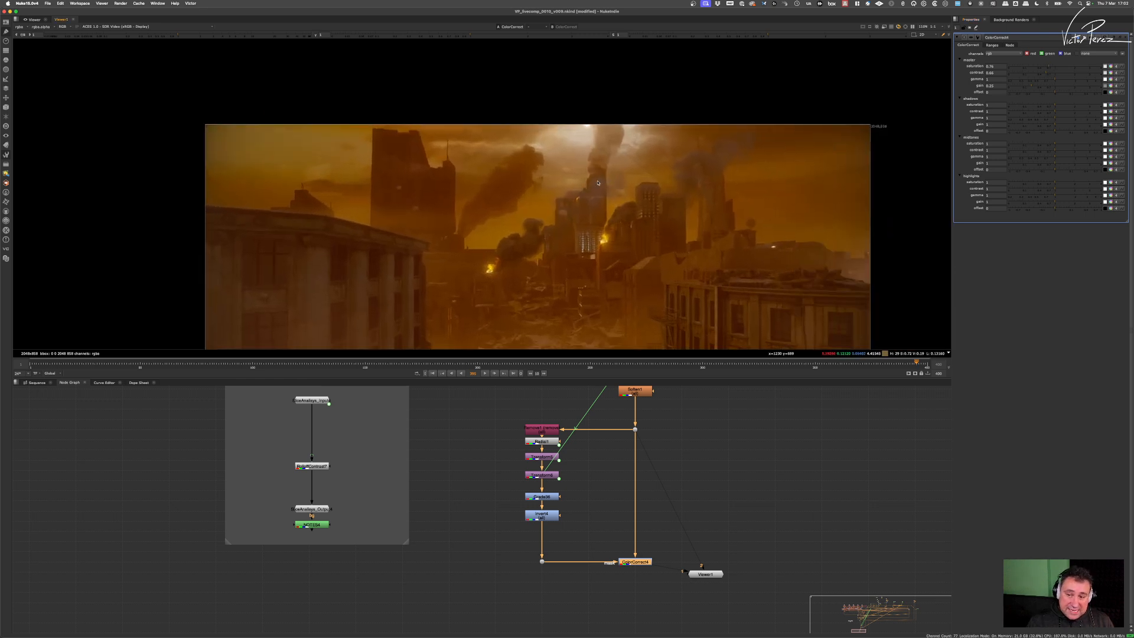
pyautogui.scroll(-3, 750, 142)
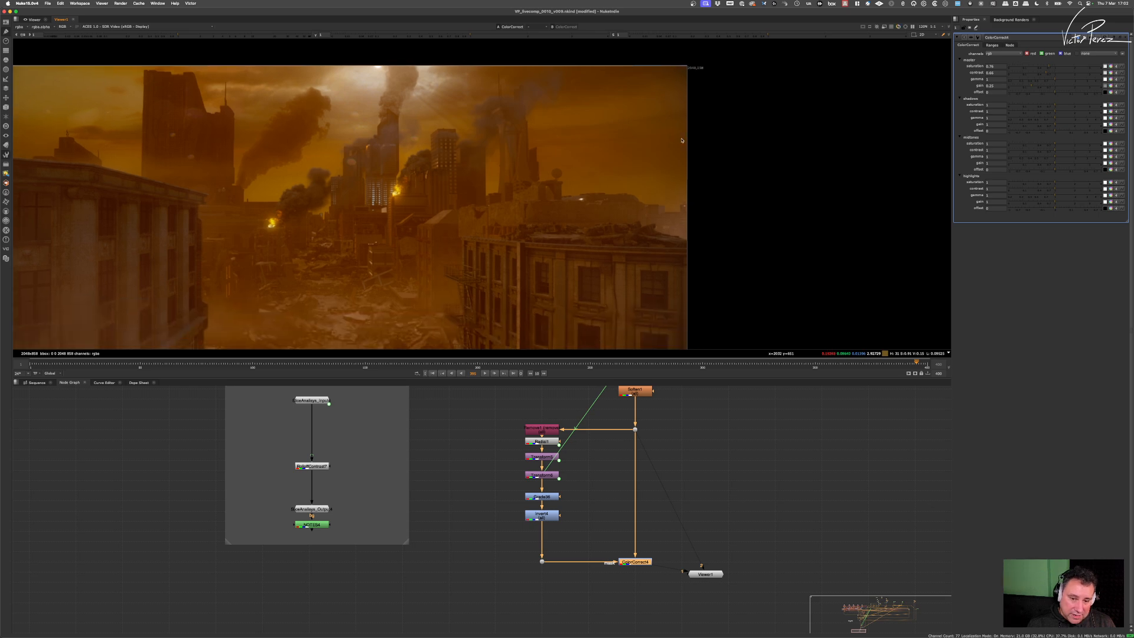
pyautogui.scroll(-3, 665, 176)
pyautogui.scroll(2, 665, 176)
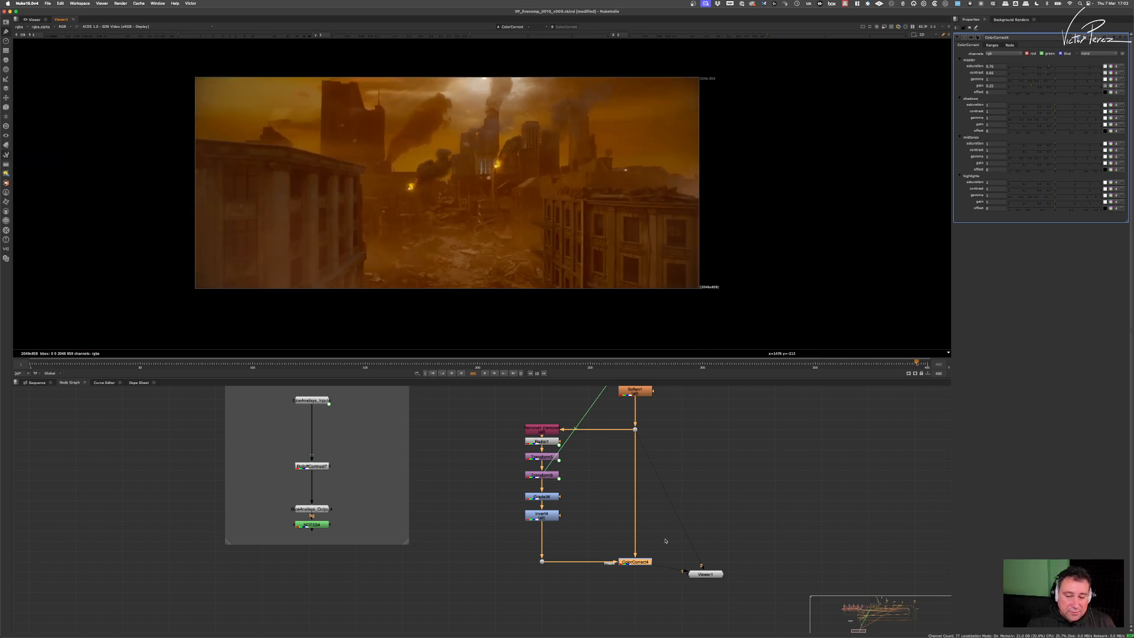
pyautogui.moveTo(665, 541); pyautogui.dragTo(597, 598)
pyautogui.press('d')
pyautogui.press('d')
pyautogui.press('d')
pyautogui.press('d')
pyautogui.press('d')
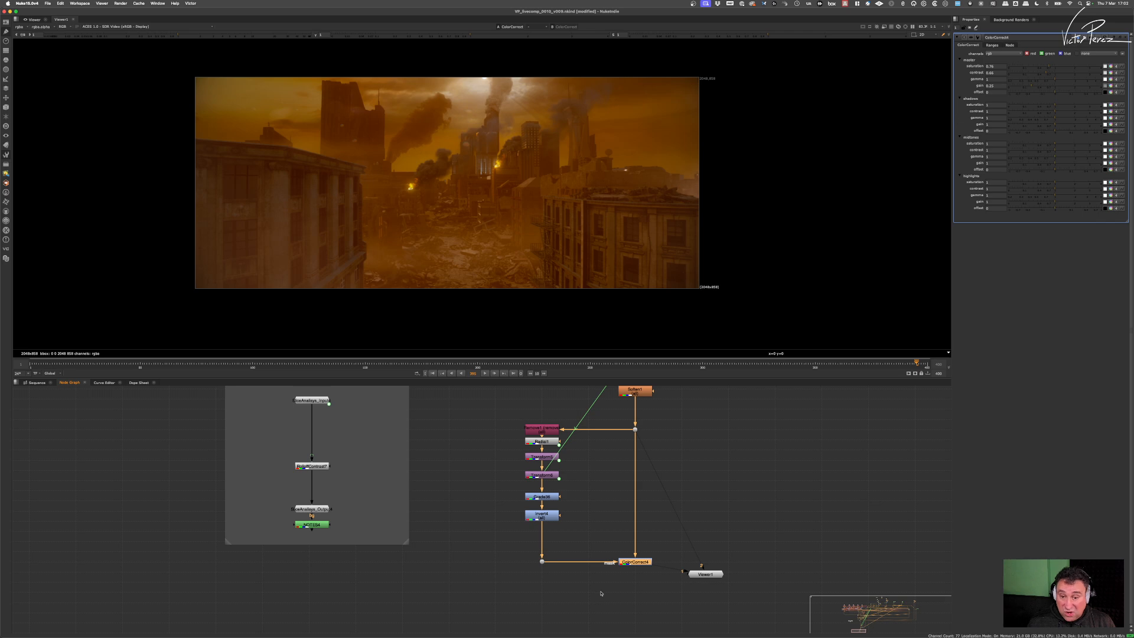
pyautogui.press('d')
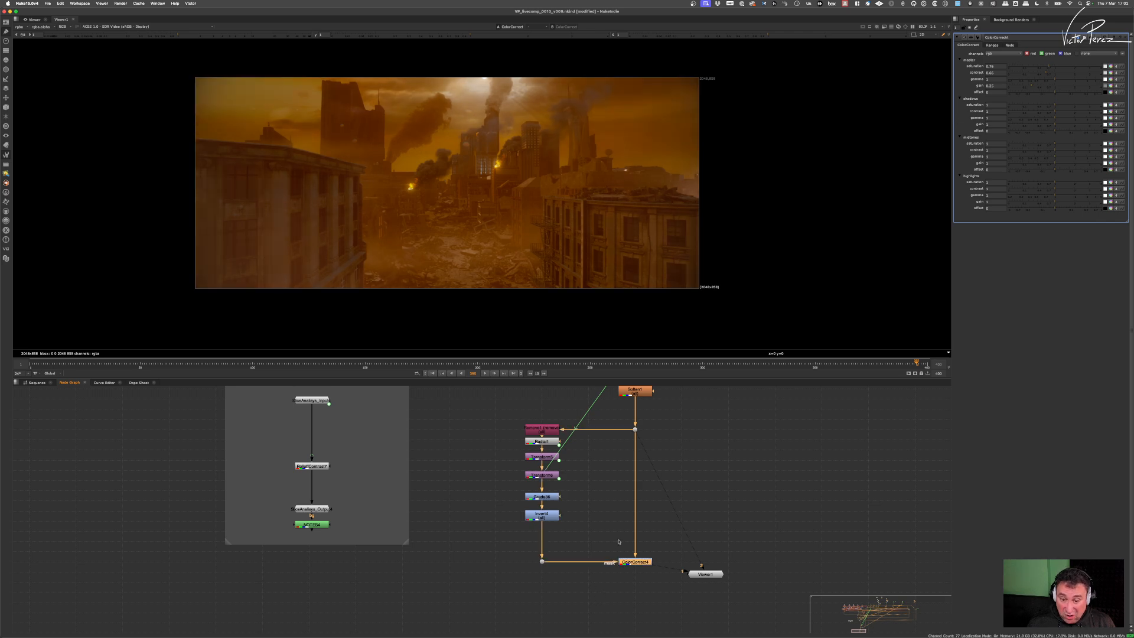
pyautogui.moveTo(645, 470); pyautogui.dragTo(639, 504, button='middle')
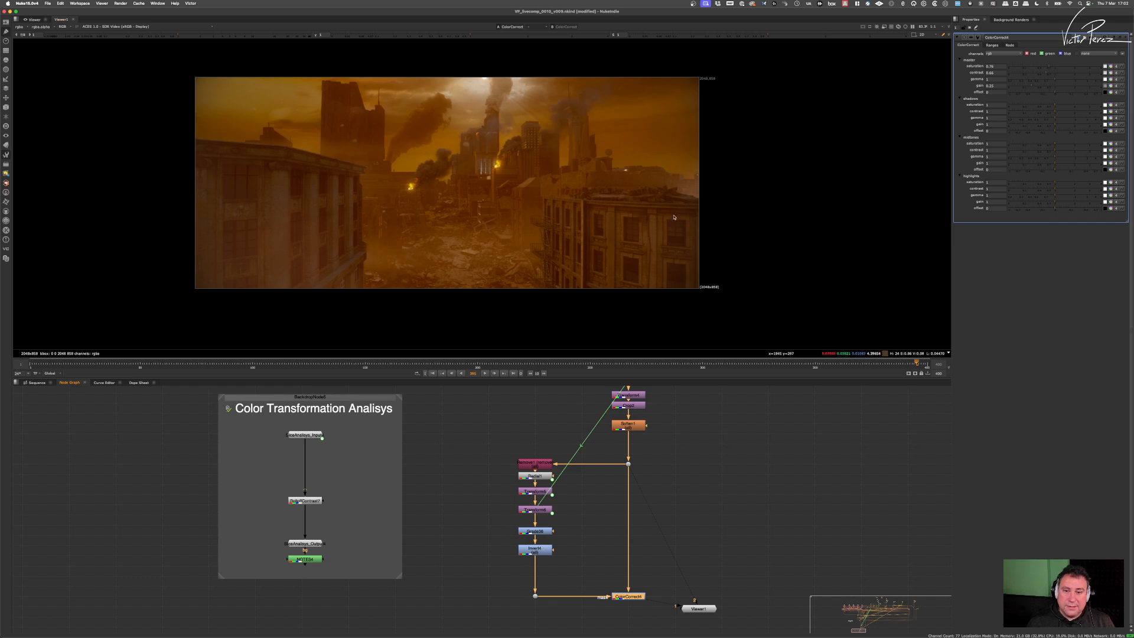
pyautogui.scroll(-2, 677, 198)
pyautogui.moveTo(677, 192); pyautogui.dragTo(619, 179, button='middle')
pyautogui.scroll(4, 620, 140)
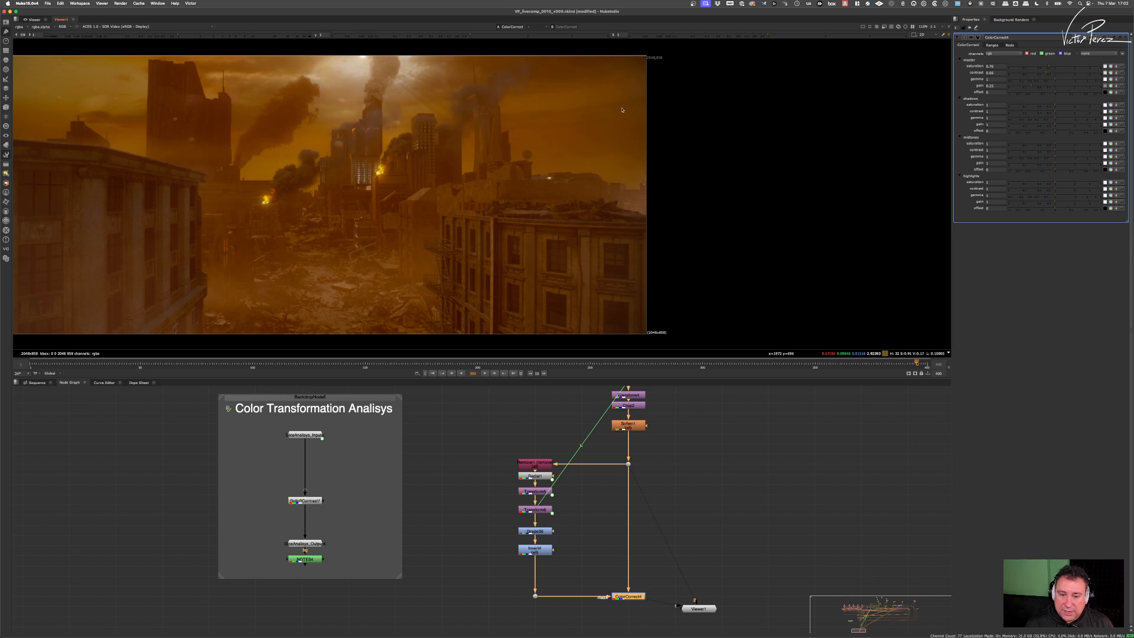
# Step: Move the Viewer node further from the ColorCorrect and shift the whole vignette branch down to space out the node graph
pyautogui.scroll(-3, 683, 515)
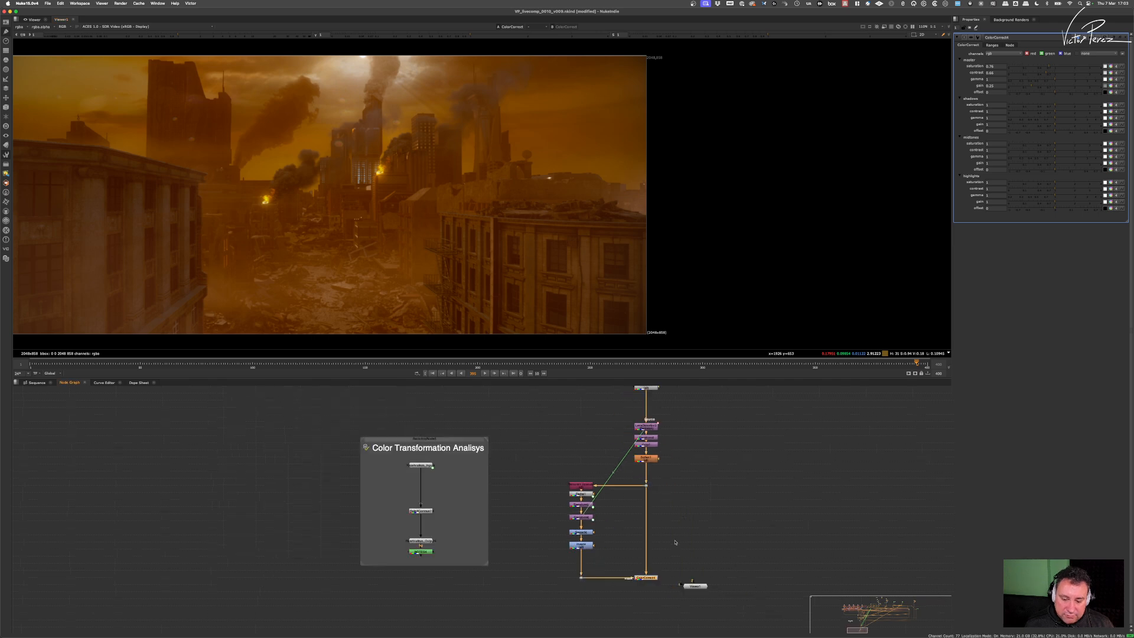
pyautogui.moveTo(675, 541); pyautogui.dragTo(666, 482, button='middle')
pyautogui.moveTo(685, 525); pyautogui.dragTo(756, 525)
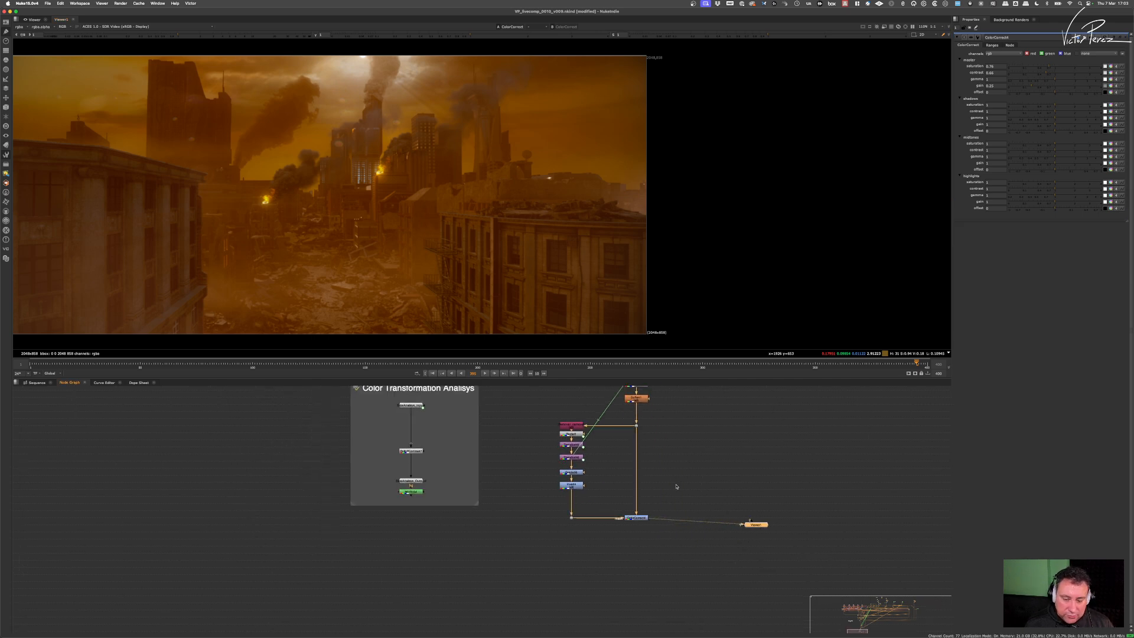
pyautogui.moveTo(681, 410); pyautogui.dragTo(514, 537)
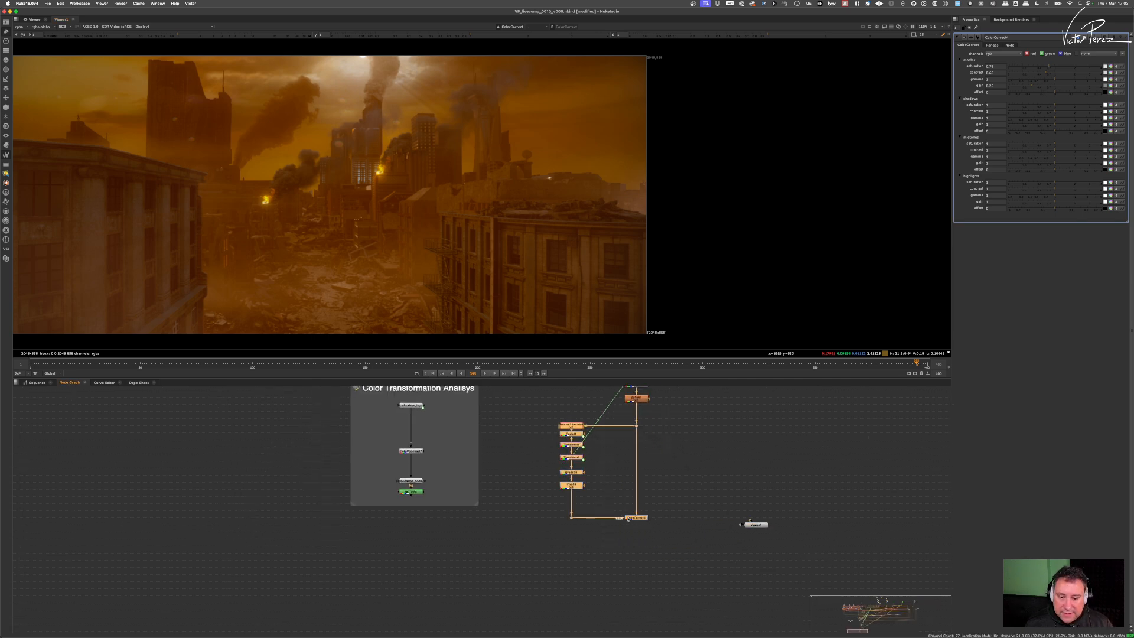
pyautogui.moveTo(632, 519); pyautogui.dragTo(633, 555)
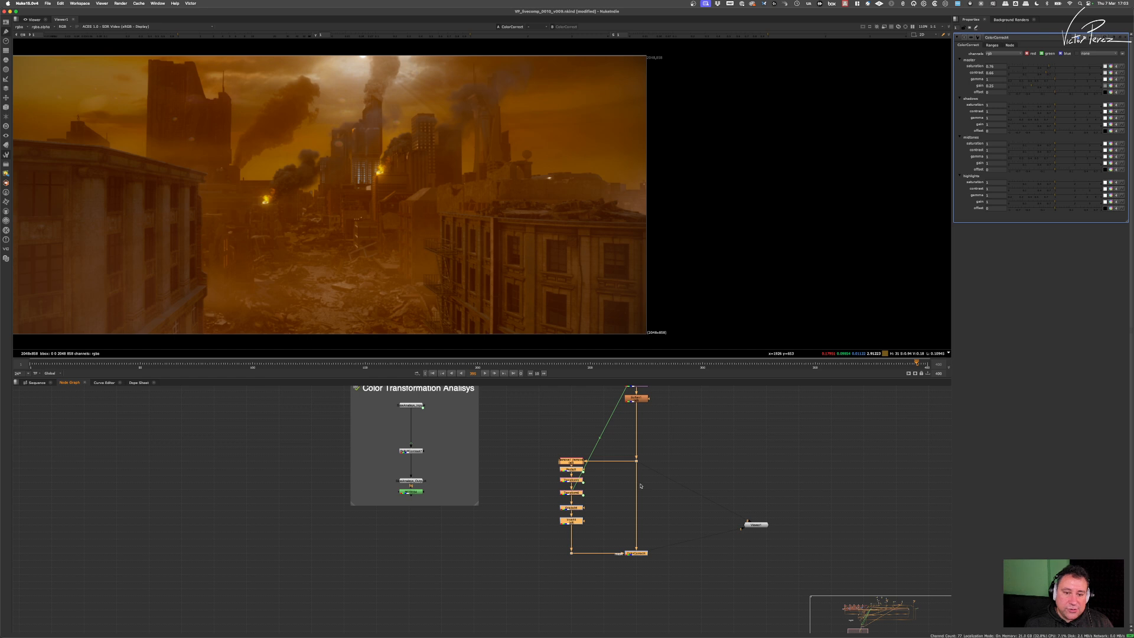
# Step: Add an Aberration node after the ColorCorrect, place it slightly beneath, and show its properties
pyautogui.moveTo(645, 475); pyautogui.dragTo(645, 438, button='middle')
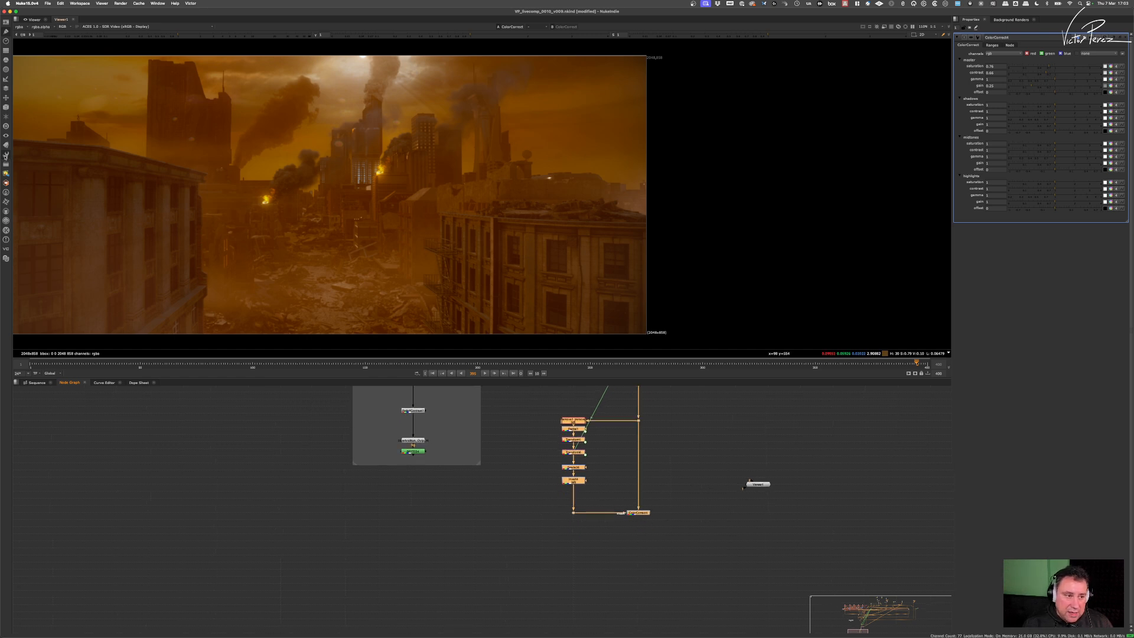
pyautogui.click(7, 156)
pyautogui.moveTo(32, 182)
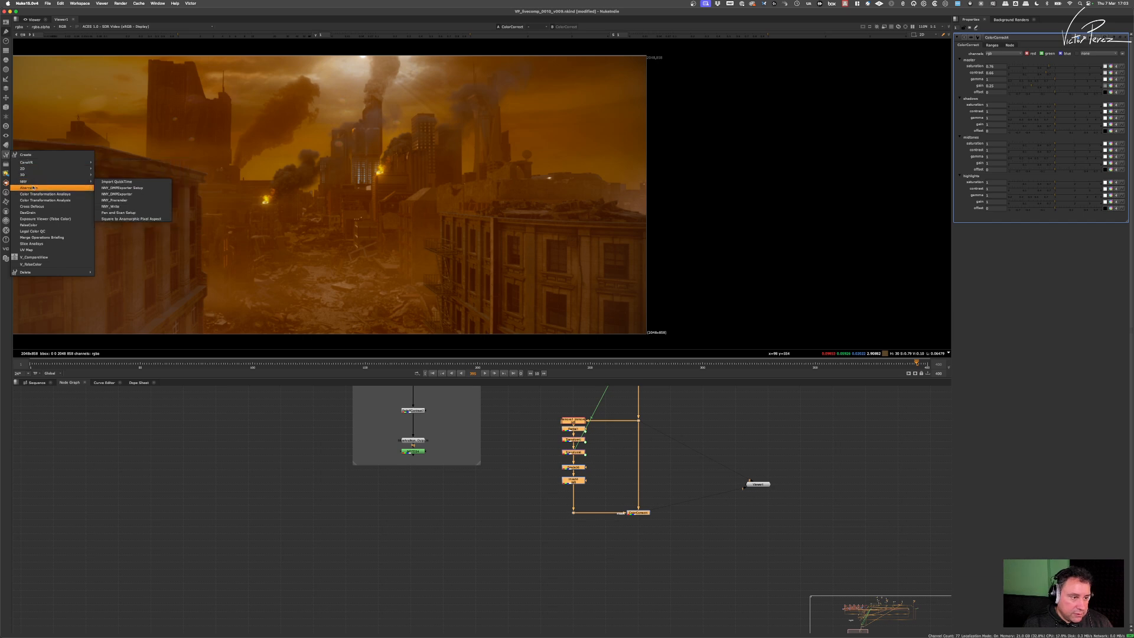
pyautogui.click(35, 187)
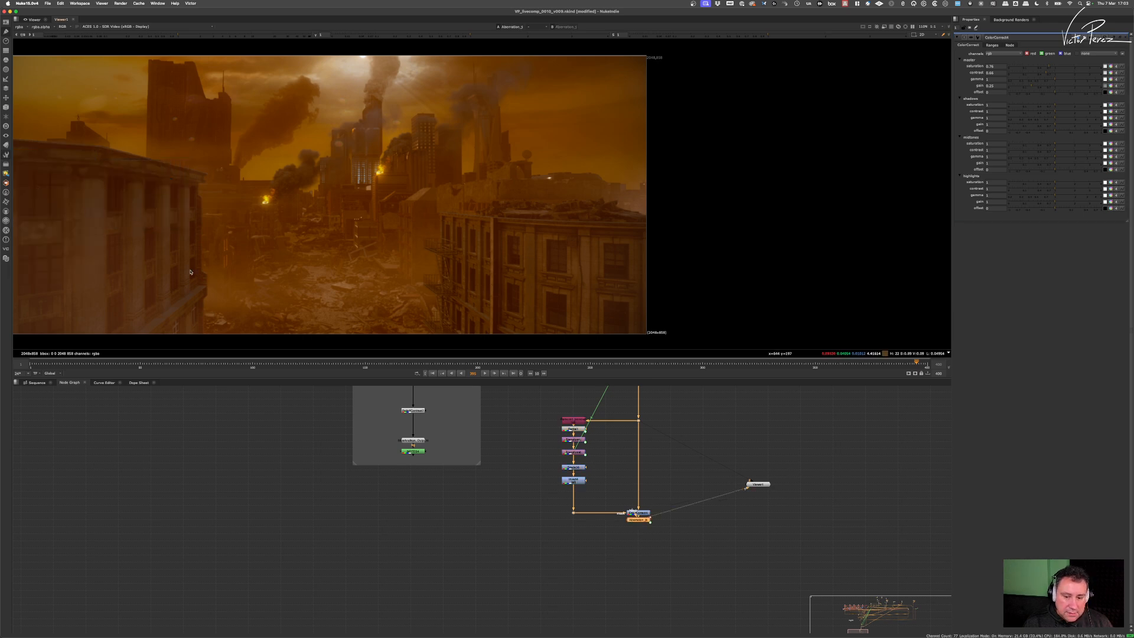
pyautogui.moveTo(639, 523); pyautogui.dragTo(640, 530)
pyautogui.doubleClick(638, 527)
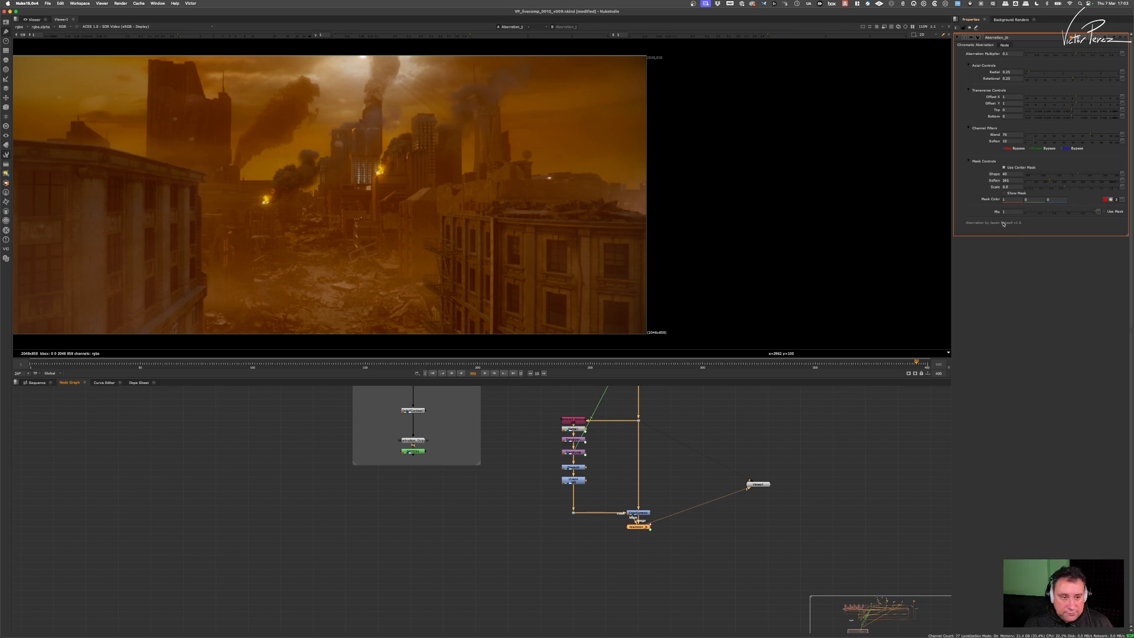
# Step: View the Aberration output close up on the building facade and toggle the node to compare the image with and without it
pyautogui.scroll(4, 630, 537)
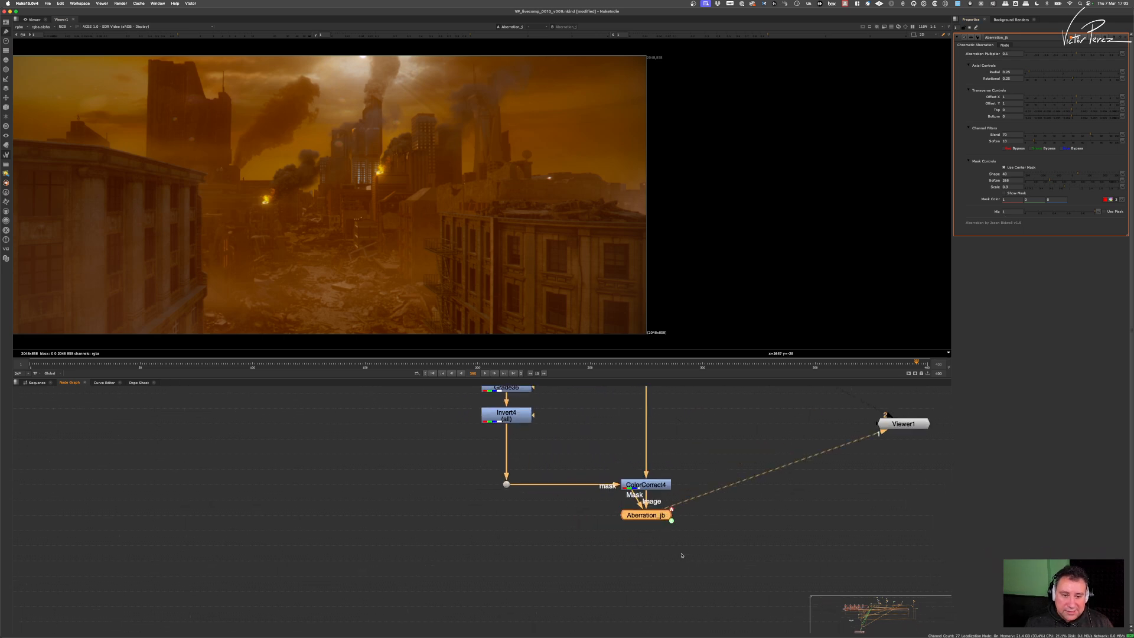
pyautogui.moveTo(680, 553); pyautogui.dragTo(609, 552)
pyautogui.press('1')
pyautogui.scroll(8, 498, 243)
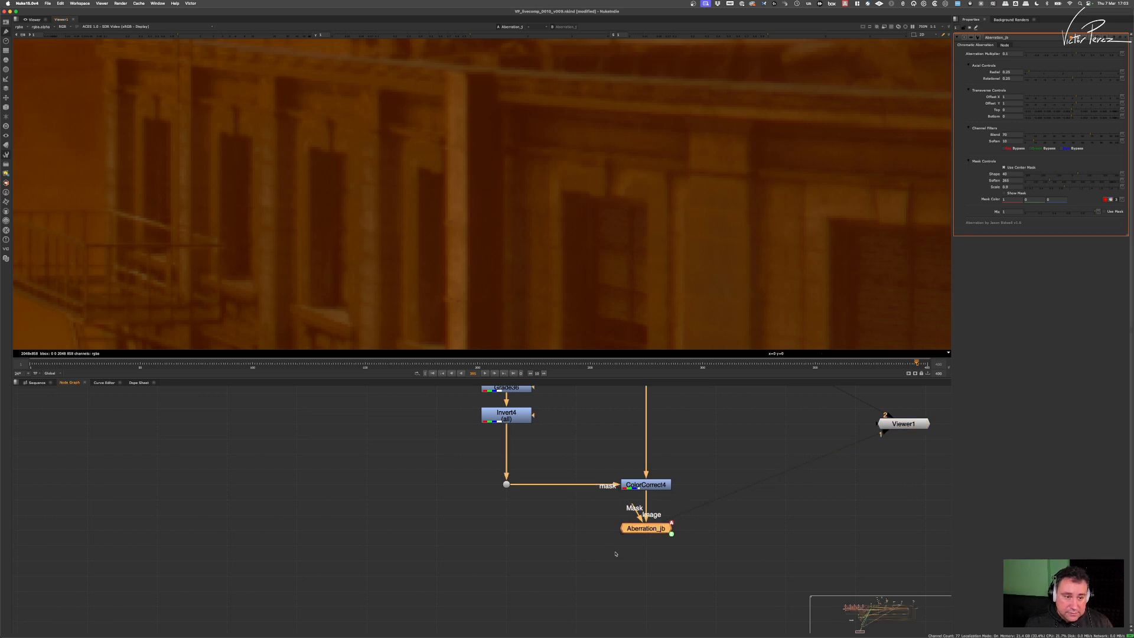
pyautogui.press('d')
pyautogui.press('d')
pyautogui.press('d')
pyautogui.press('d')
pyautogui.moveTo(650, 533); pyautogui.dragTo(650, 532)
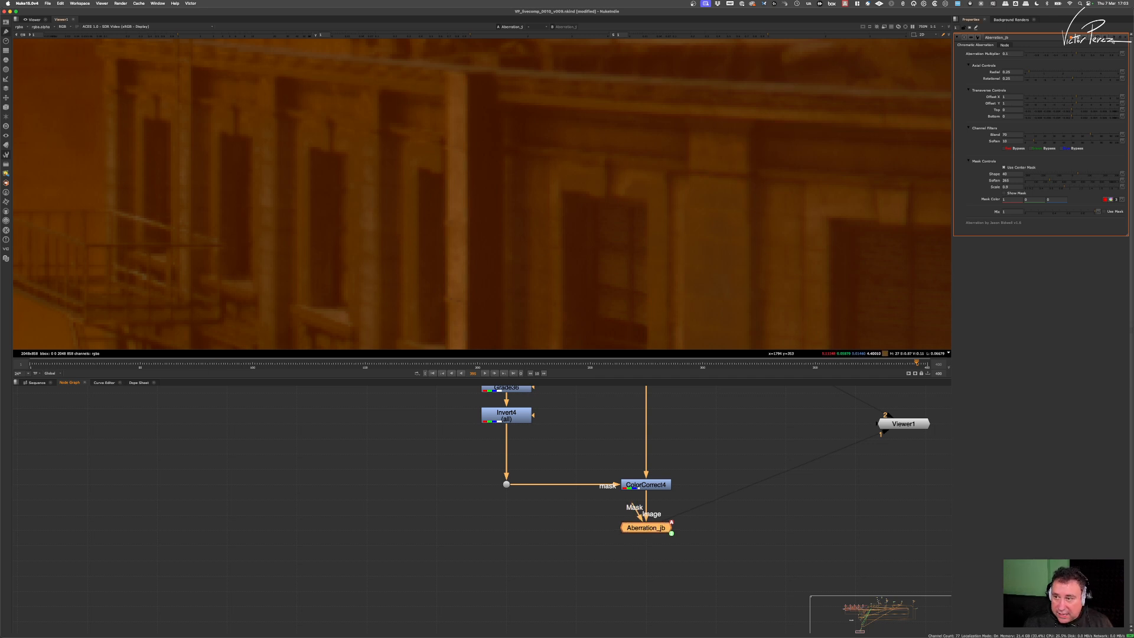
# Step: Look inside the Aberration group and examine its per-channel shuffle, transform, blur and mask branches
pyautogui.click(1104, 37)
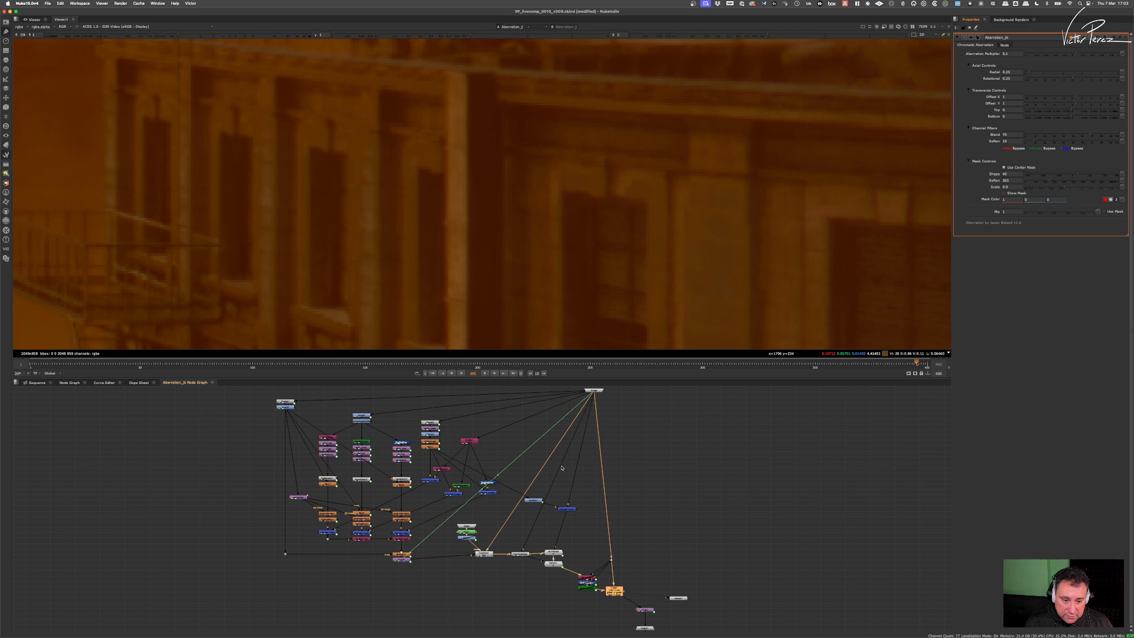
pyautogui.scroll(5, 440, 473)
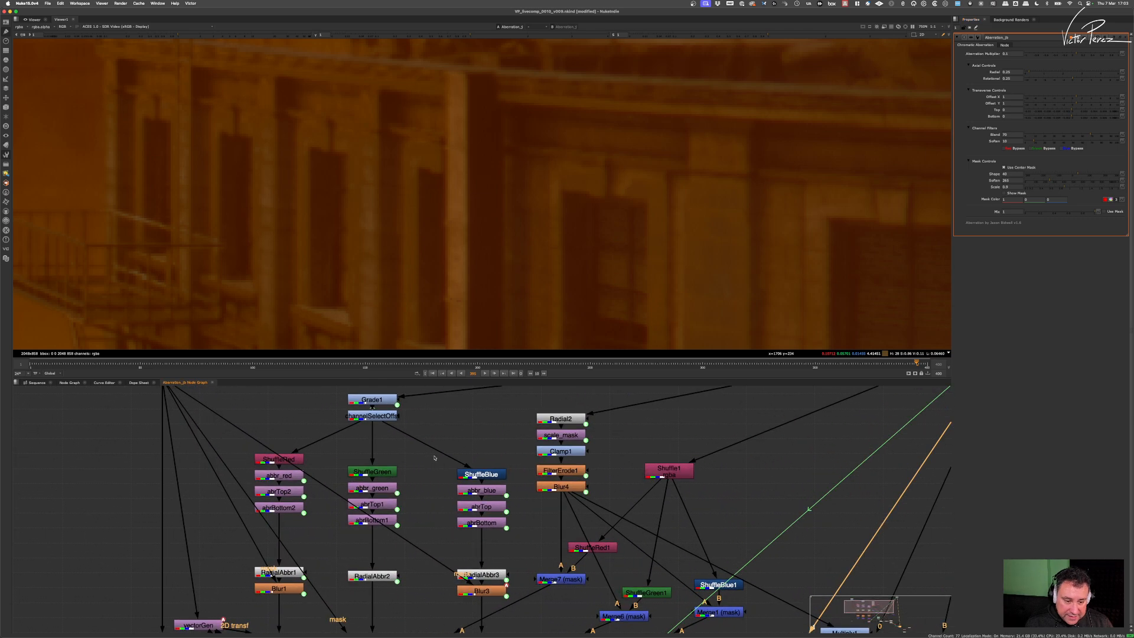
pyautogui.scroll(-4, 523, 475)
pyautogui.moveTo(524, 475); pyautogui.dragTo(472, 522, button='middle')
pyautogui.scroll(6, 516, 467)
pyautogui.scroll(-1, 525, 440)
pyautogui.scroll(-4, 524, 440)
pyautogui.scroll(5, 472, 522)
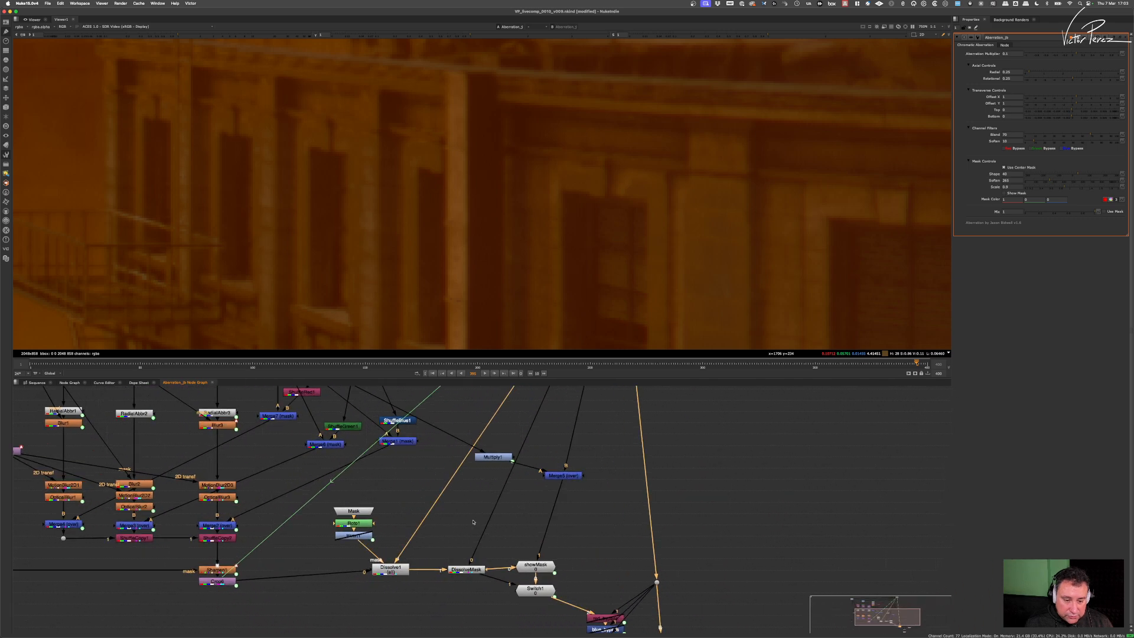
pyautogui.moveTo(329, 486); pyautogui.dragTo(437, 495, button='middle')
pyautogui.scroll(5, 353, 505)
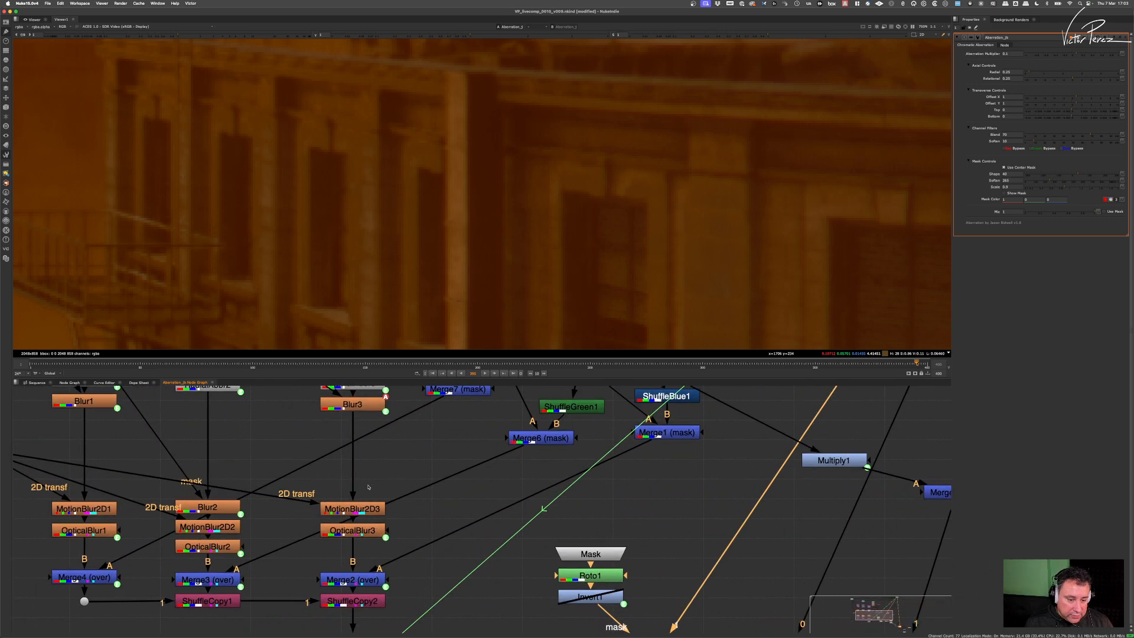
pyautogui.moveTo(372, 475); pyautogui.dragTo(437, 471, button='middle')
pyautogui.scroll(-4, 437, 471)
pyautogui.scroll(-7, 430, 470)
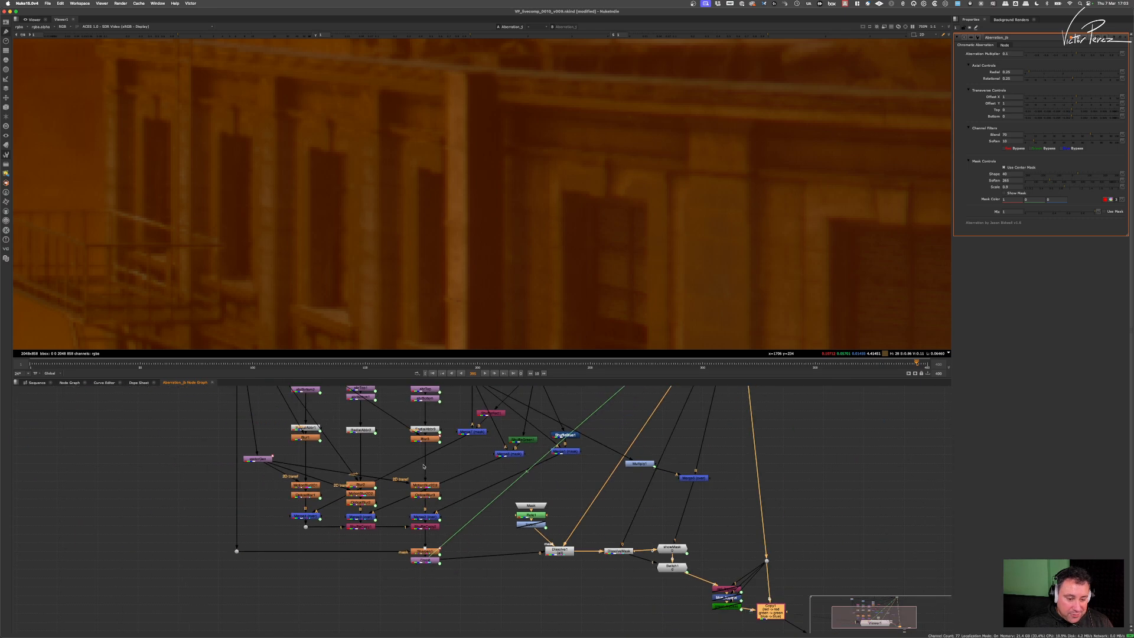
pyautogui.scroll(4, 398, 498)
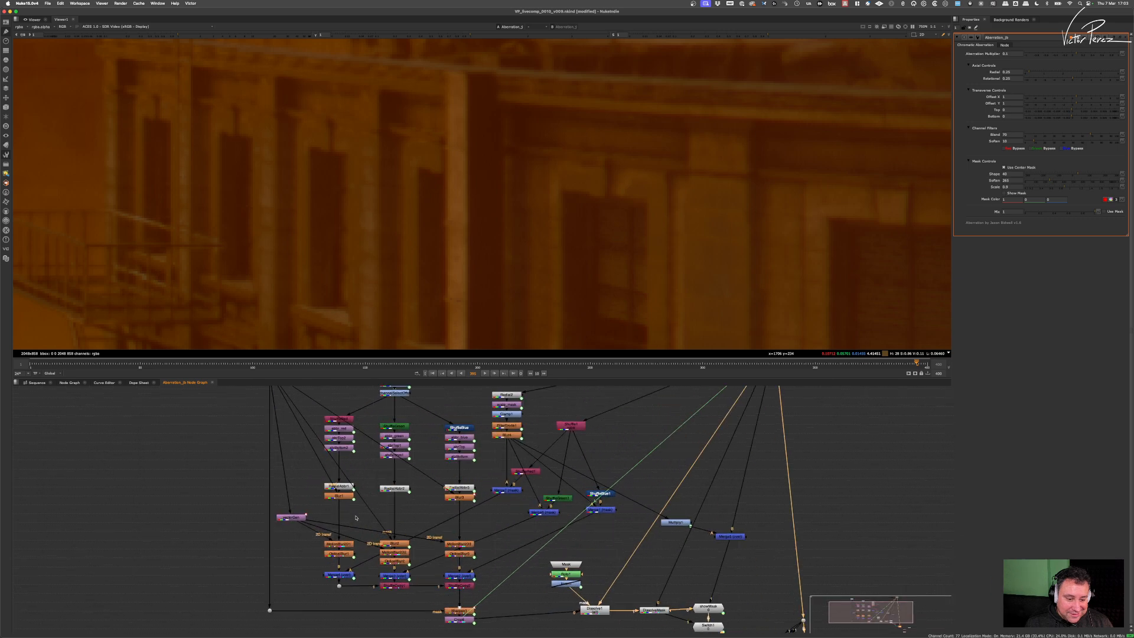
pyautogui.moveTo(376, 474); pyautogui.dragTo(374, 521, button='middle')
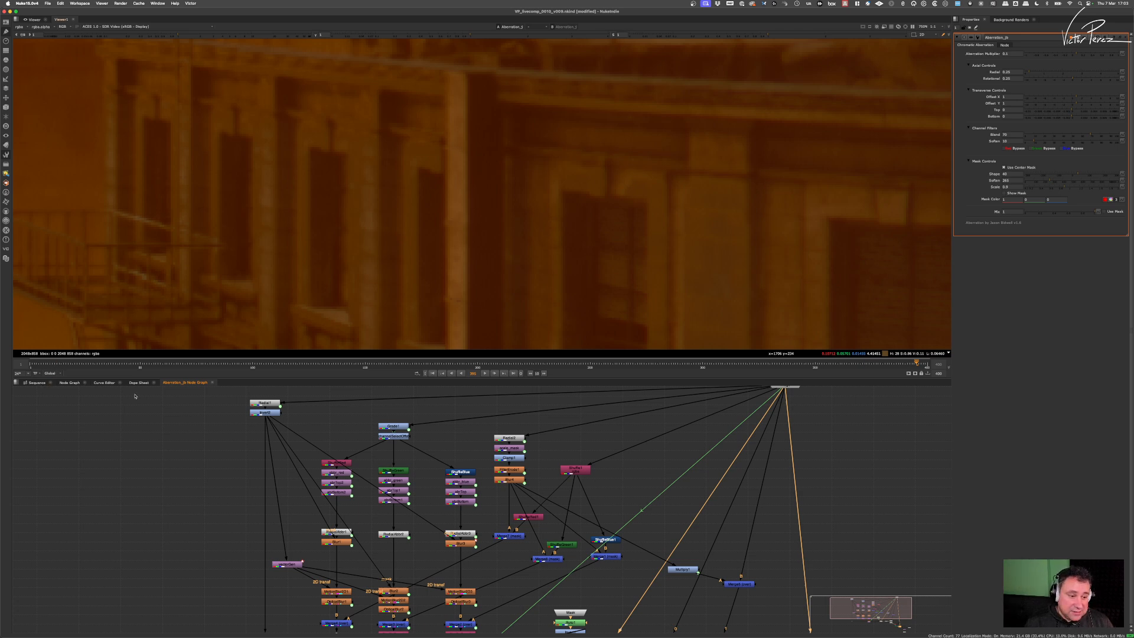
# Step: Return to the main node graph and delete the Aberration node beneath the ColorCorrect
pyautogui.click(70, 383)
pyautogui.scroll(-2, 678, 503)
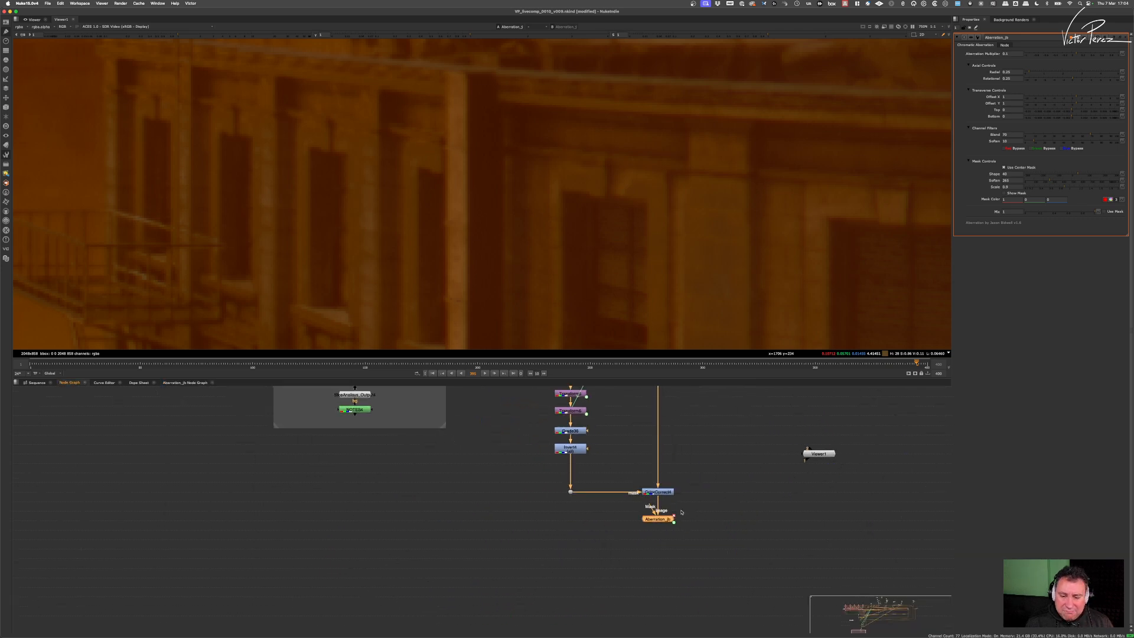
pyautogui.moveTo(680, 537); pyautogui.dragTo(661, 548, button='middle')
pyautogui.moveTo(661, 551); pyautogui.dragTo(607, 518)
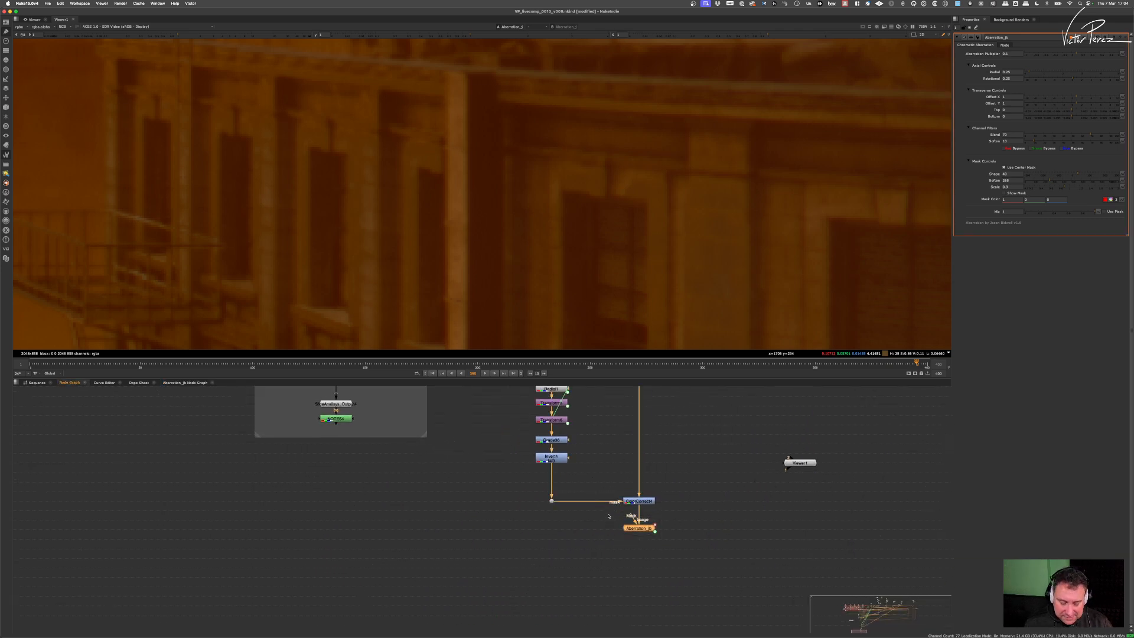
pyautogui.press('Delete')
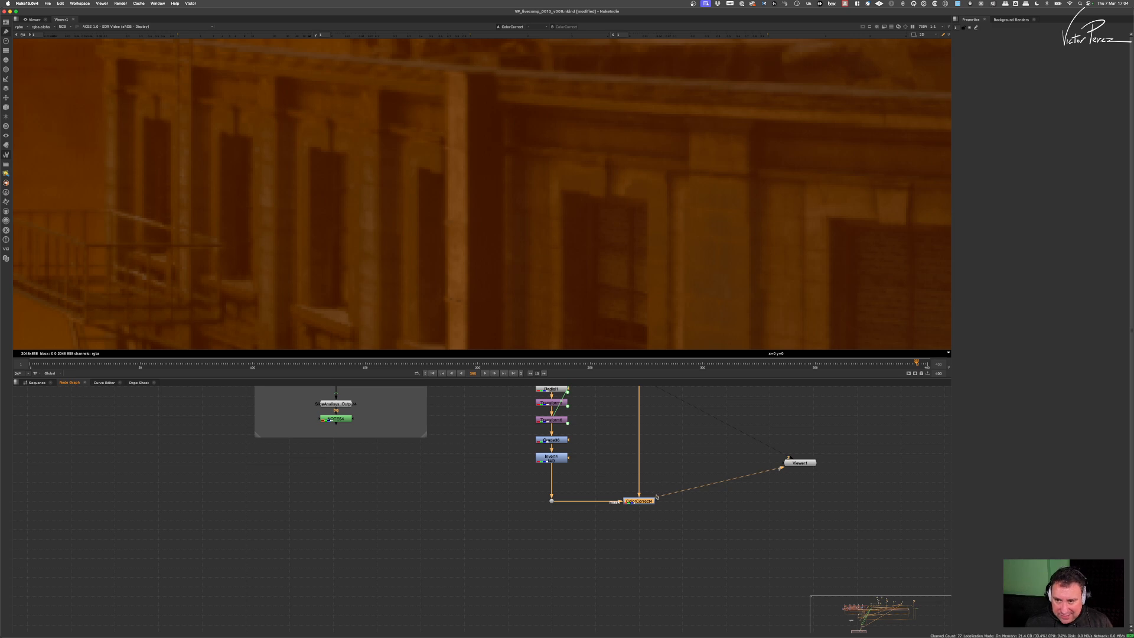
# Step: Add a GodRays node directly beneath the ColorCorrect and connect it to that node's output
pyautogui.scroll(2, 650, 526)
pyautogui.scroll(-2, 656, 526)
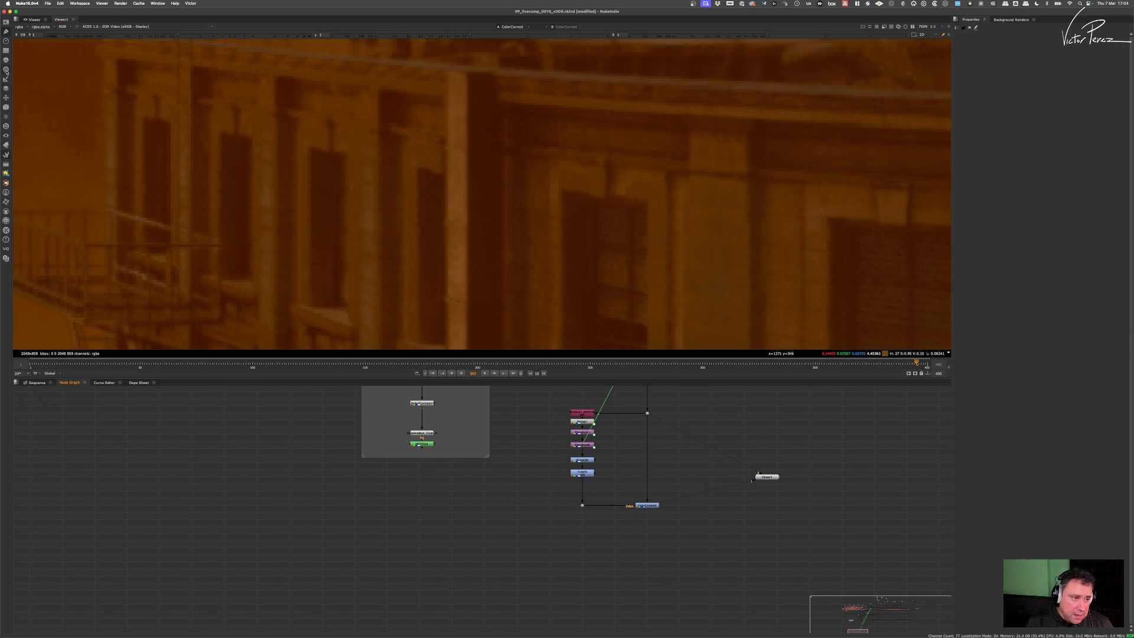
pyautogui.click(6, 69)
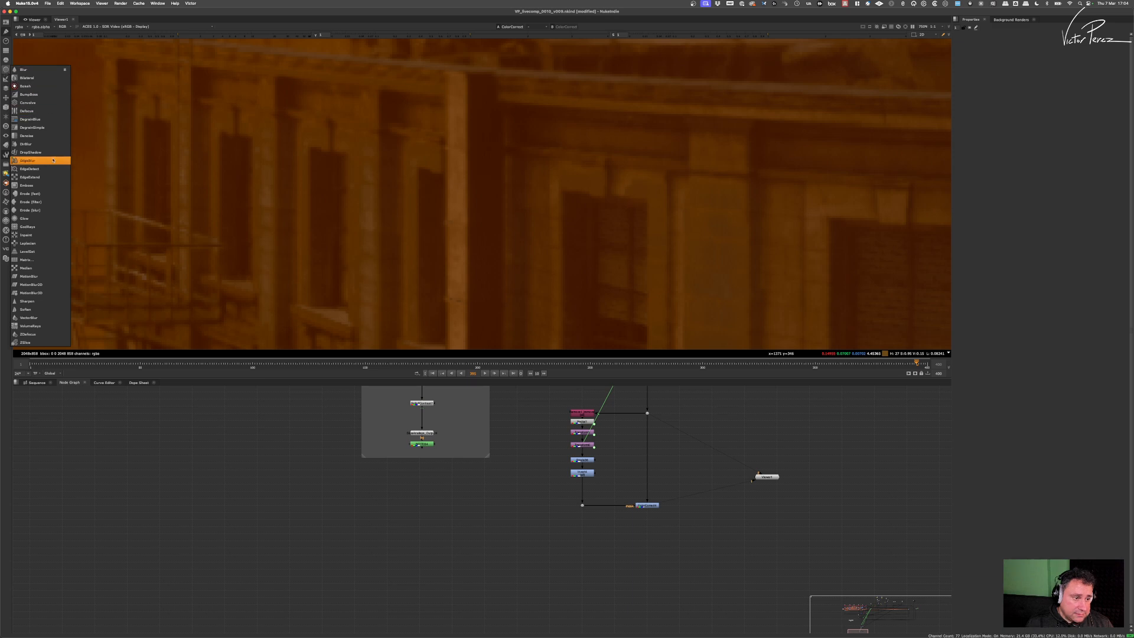
pyautogui.click(35, 227)
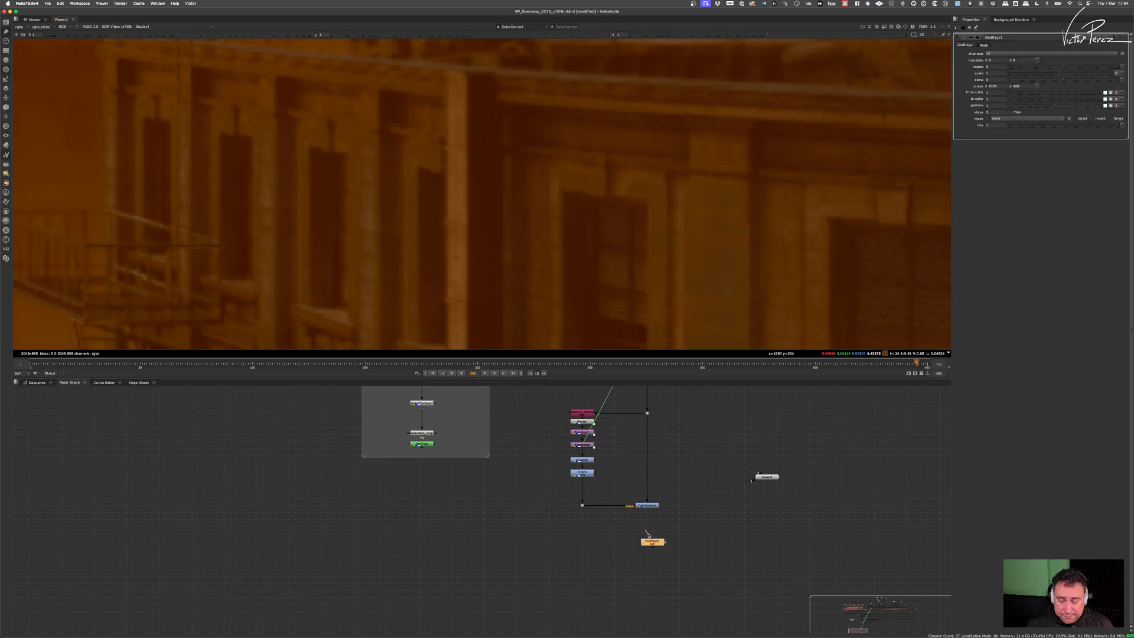
pyautogui.moveTo(648, 536)
pyautogui.mouseDown()
pyautogui.moveTo(648, 506)
pyautogui.moveTo(650, 523)
pyautogui.mouseUp()
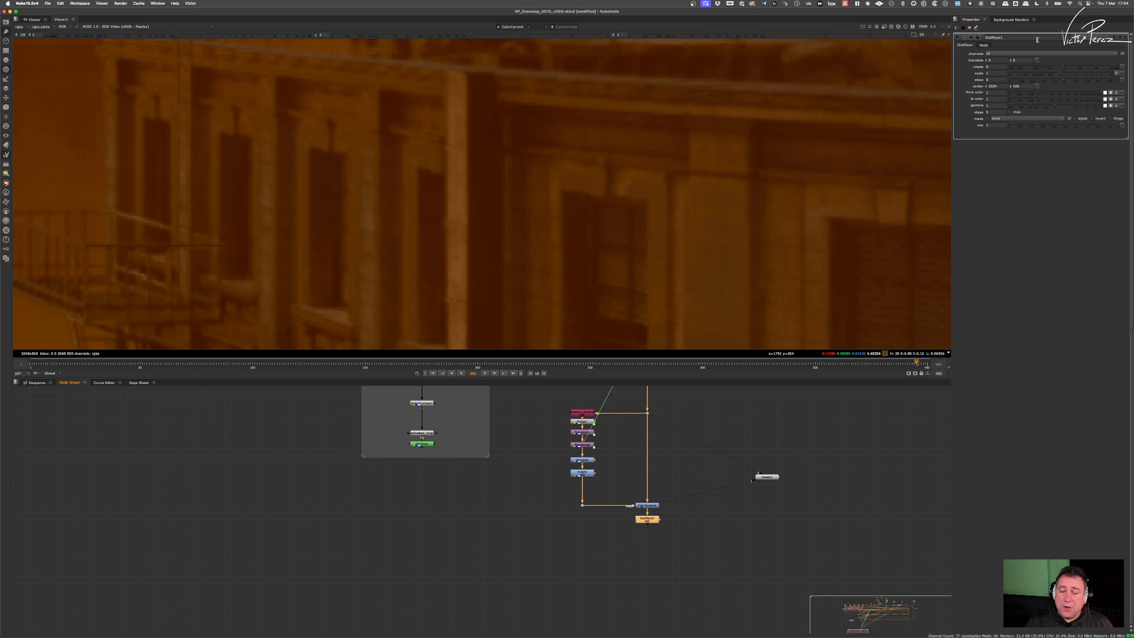
# Step: Set the GodRays channels to rgb and keep only the red channel enabled
pyautogui.click(995, 54)
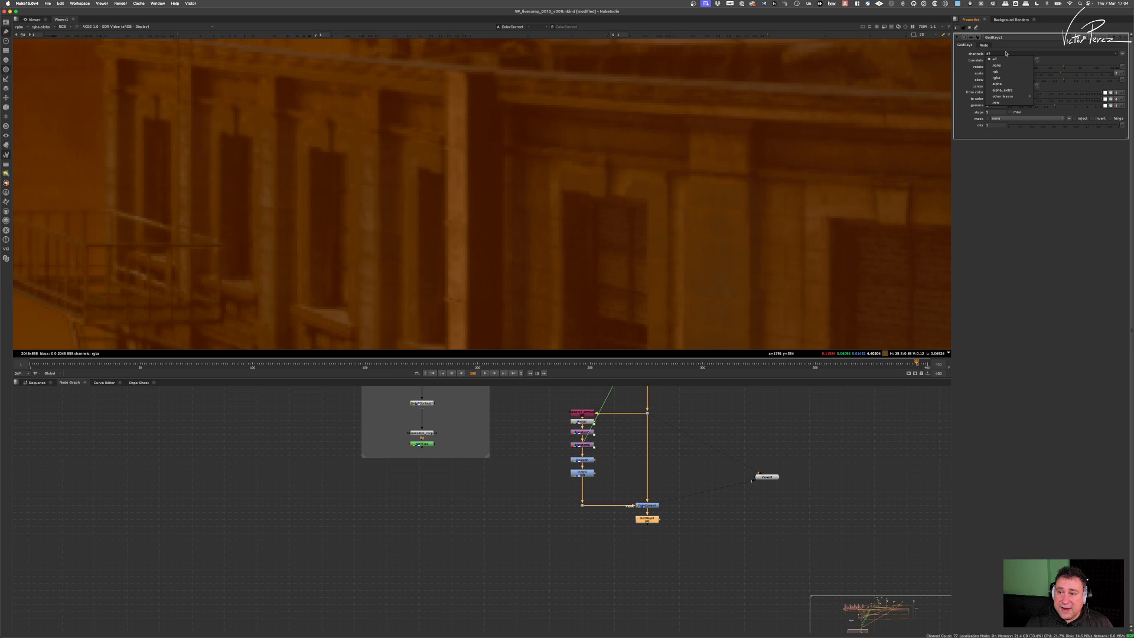
pyautogui.click(1004, 72)
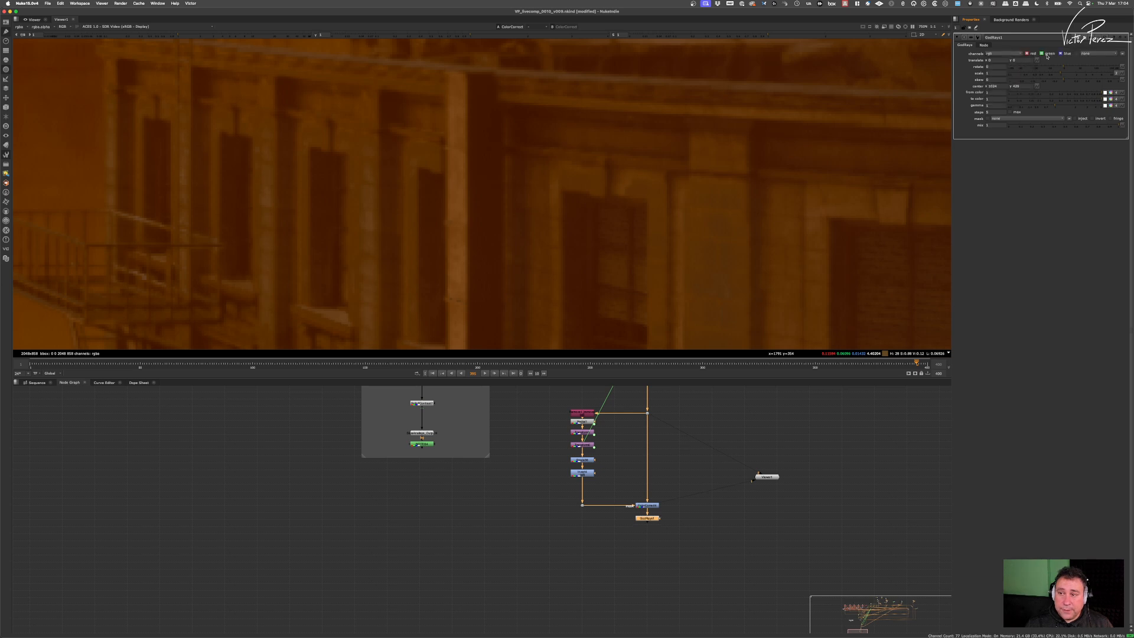
pyautogui.click(1045, 53)
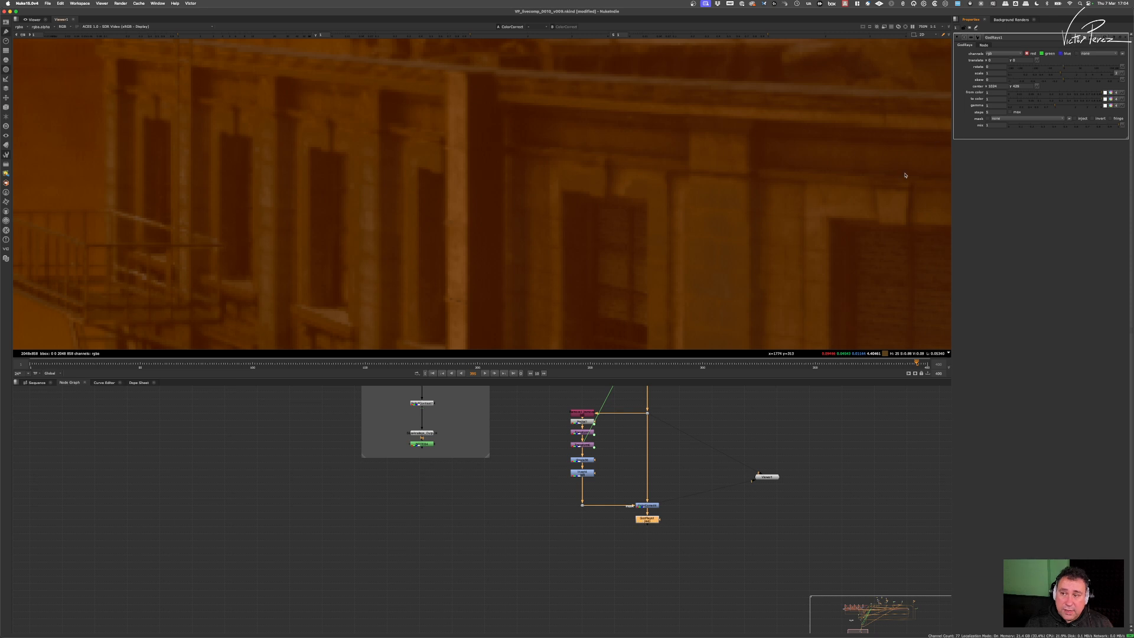
# Step: Add a second GodRays node beneath the first, restrict it to the blue channel, and space it slightly lower
pyautogui.scroll(5, 632, 534)
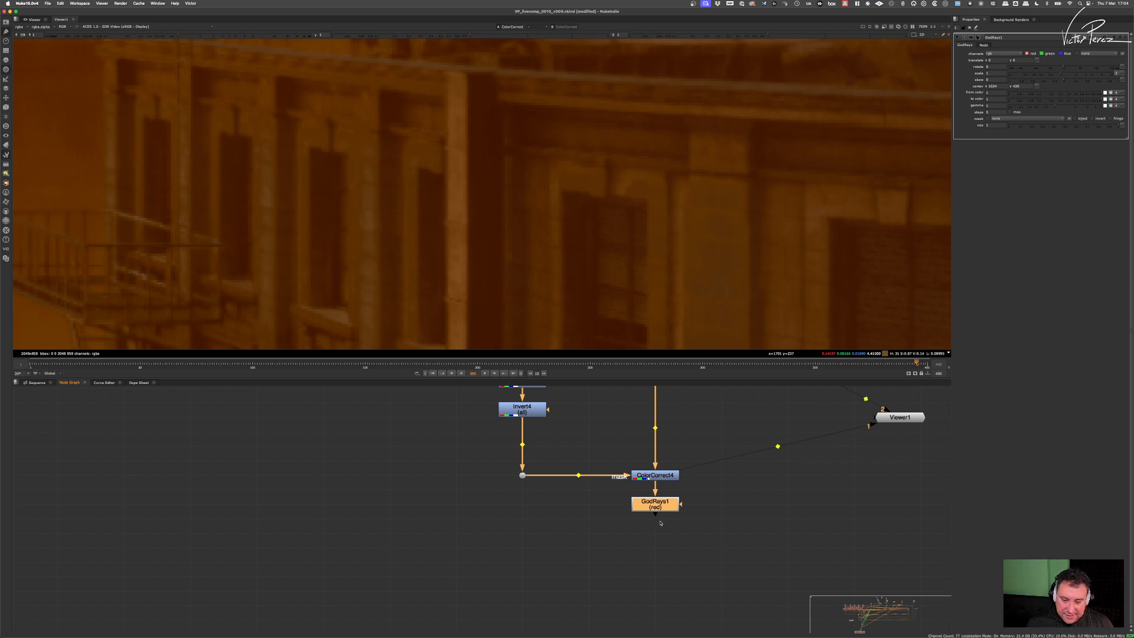
pyautogui.press('super+v')
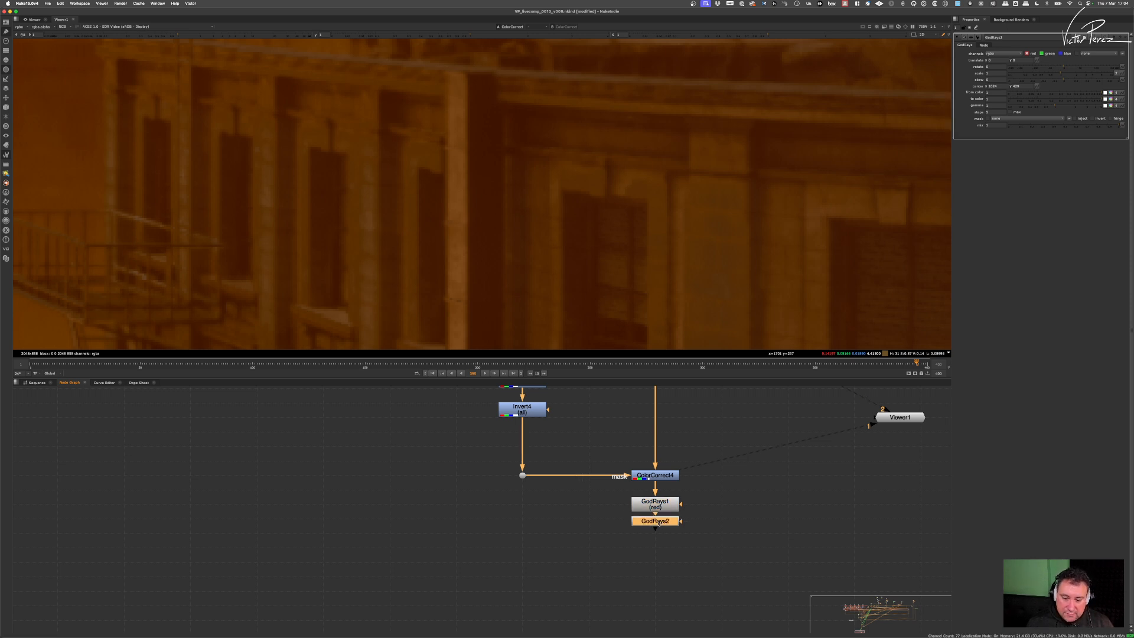
pyautogui.click(1062, 53)
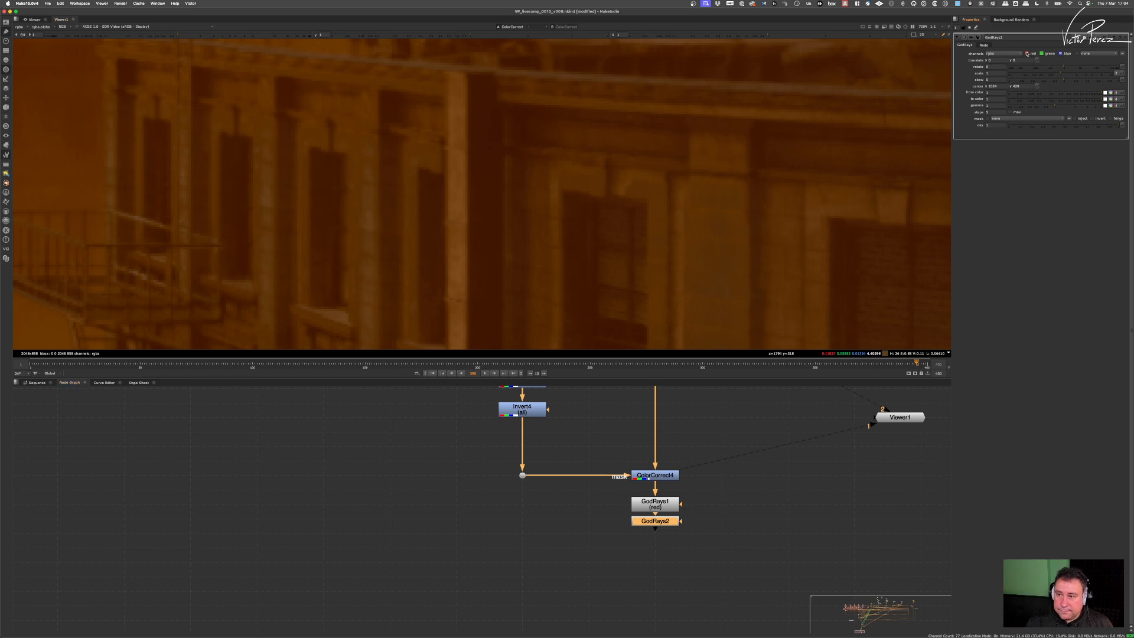
pyautogui.moveTo(656, 525); pyautogui.dragTo(655, 528)
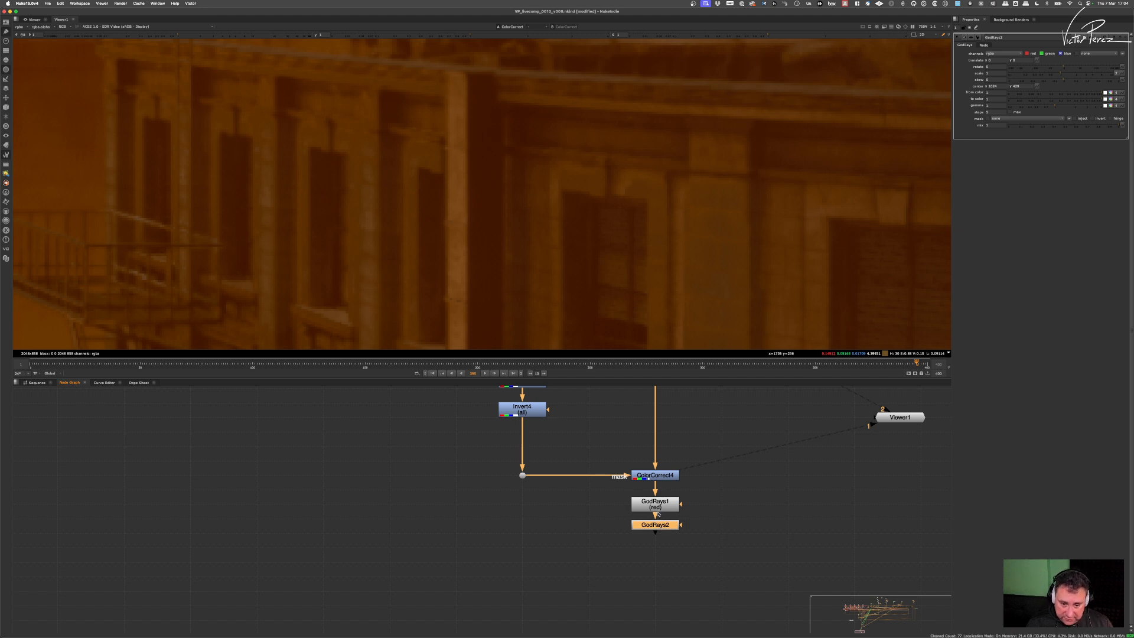
# Step: Show the second GodRays node's output in the viewer and examine the building facade close up
pyautogui.moveTo(868, 425); pyautogui.dragTo(656, 525)
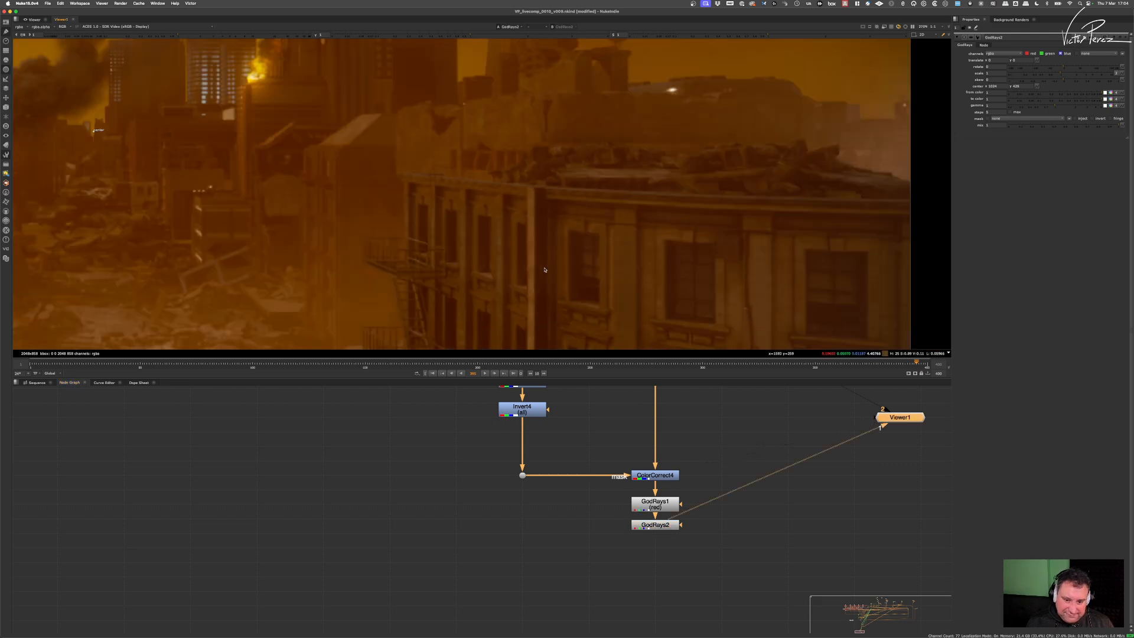
pyautogui.scroll(8, 644, 252)
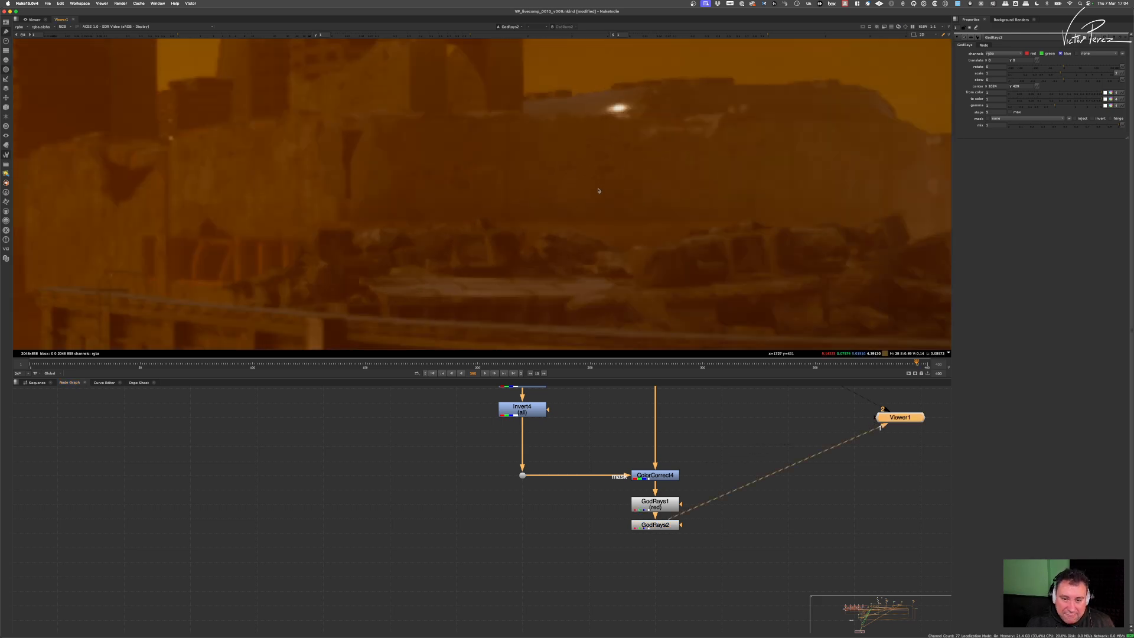
pyautogui.scroll(-2, 634, 186)
pyautogui.moveTo(607, 271); pyautogui.dragTo(626, 208, button='middle')
pyautogui.moveTo(539, 238); pyautogui.dragTo(577, 183, button='middle')
pyautogui.moveTo(402, 230); pyautogui.dragTo(490, 223, button='middle')
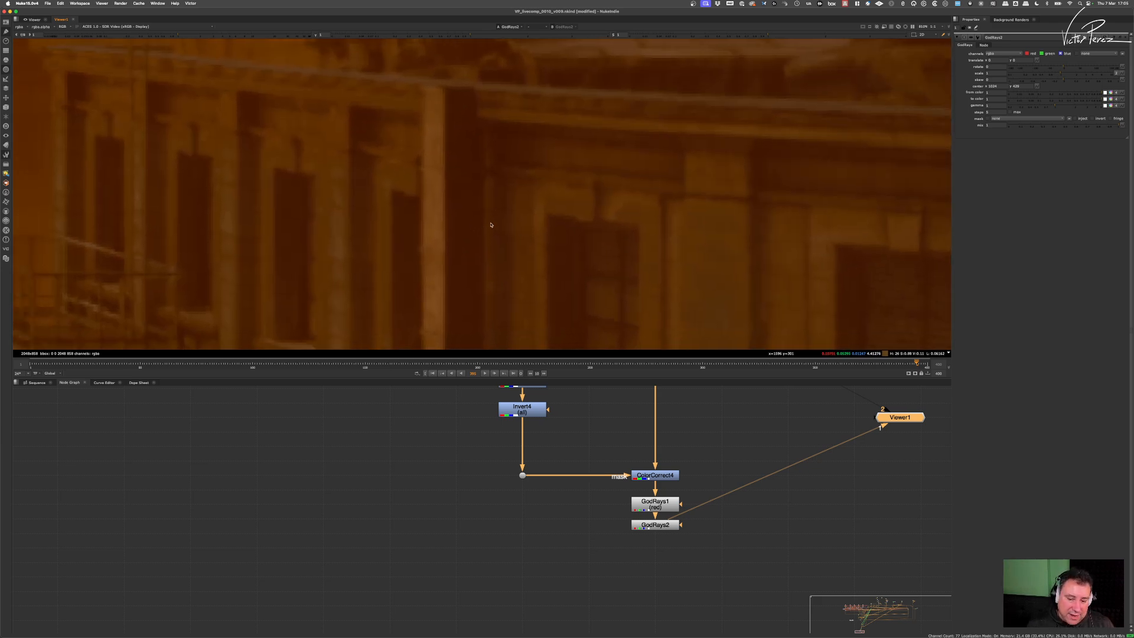
pyautogui.scroll(3, 477, 237)
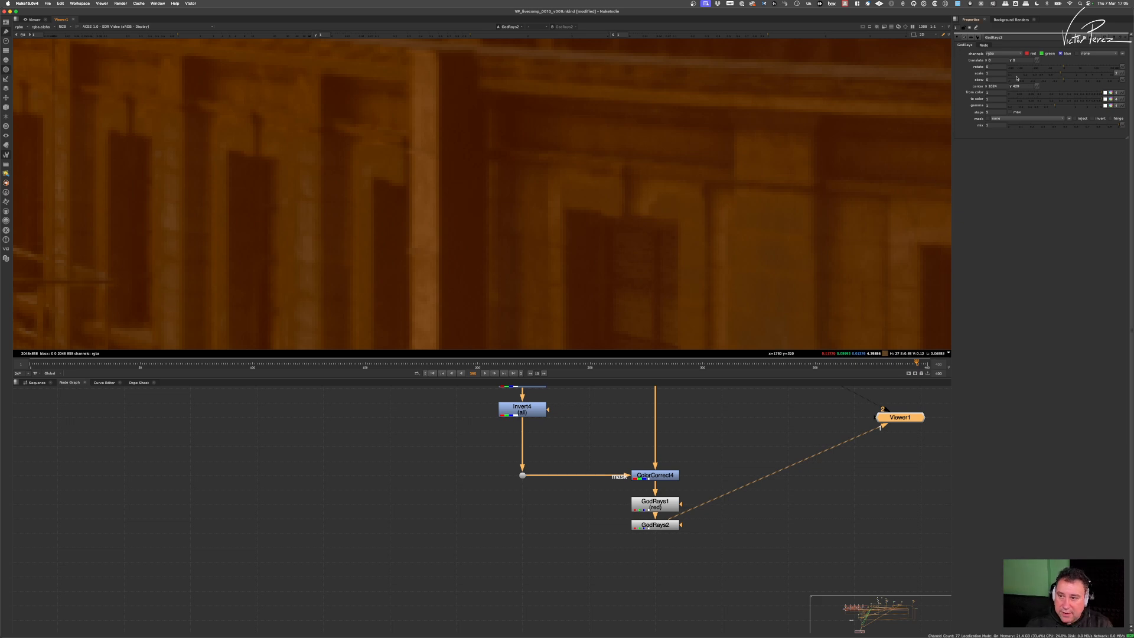
# Step: Try nudging the second GodRays node's scale up and back down, and view its output again
pyautogui.doubleClick(994, 111)
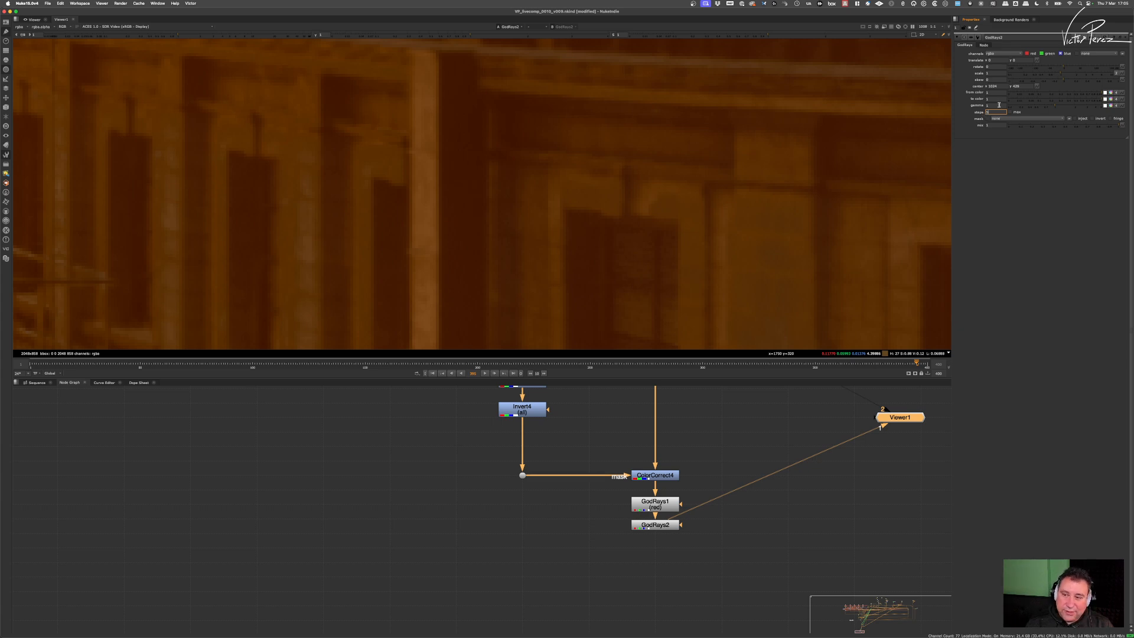
pyautogui.click(996, 73)
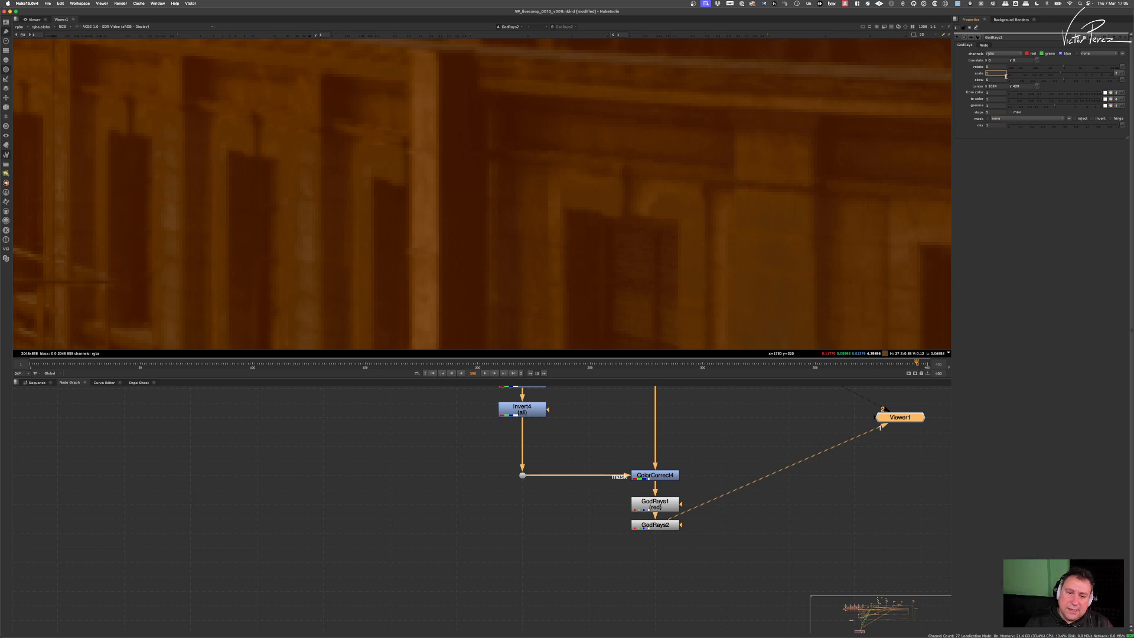
pyautogui.press('Up')
pyautogui.press('Down')
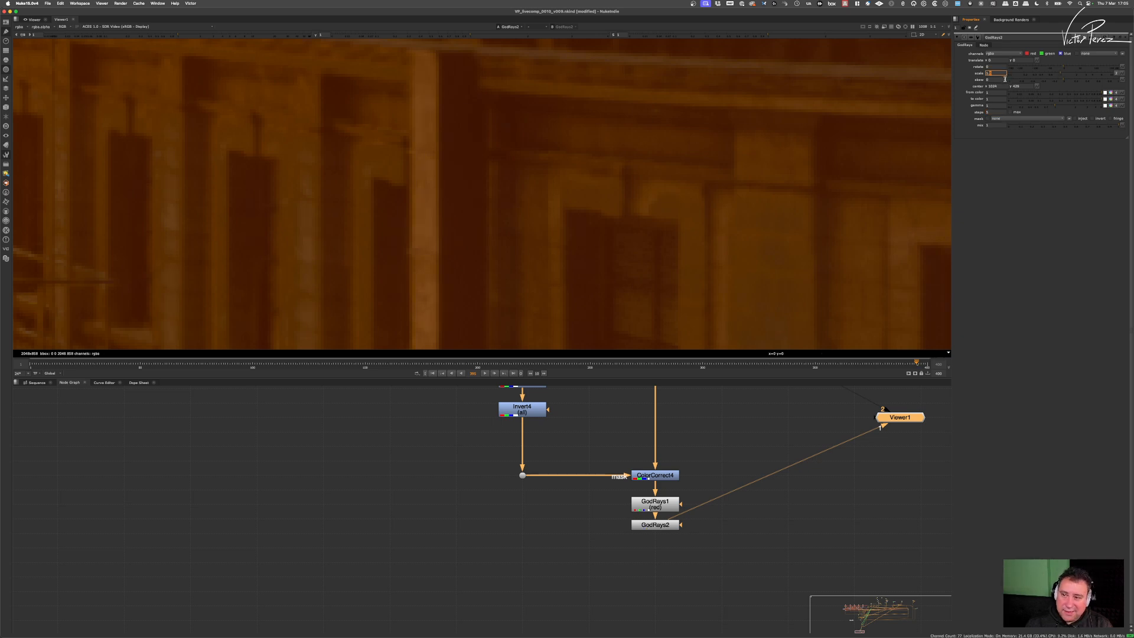
pyautogui.click(660, 528)
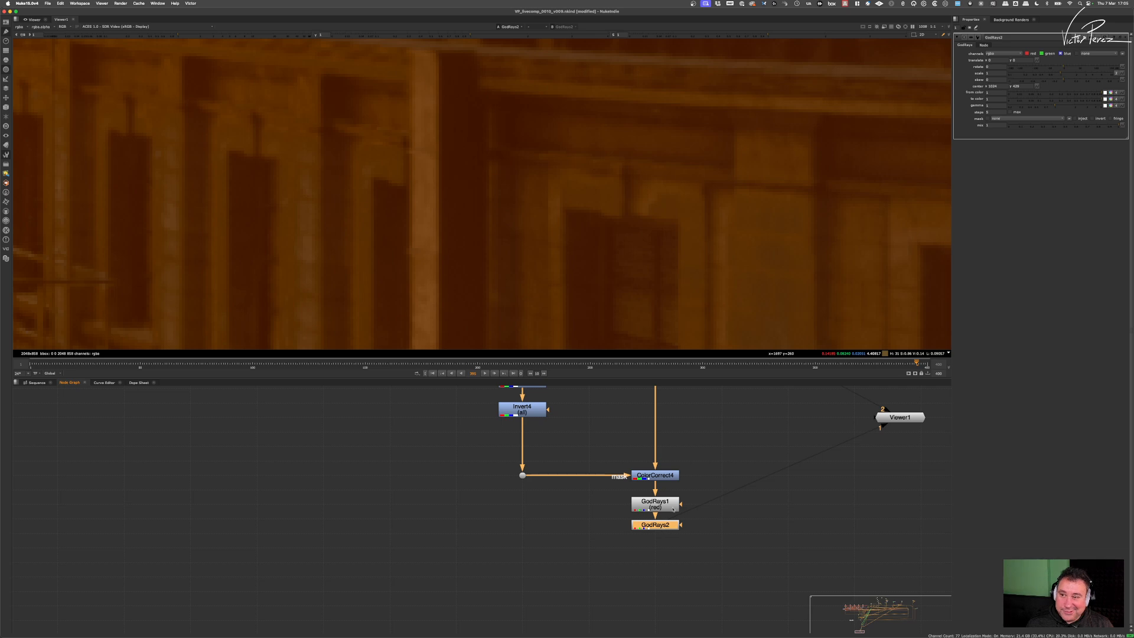
pyautogui.press('1')
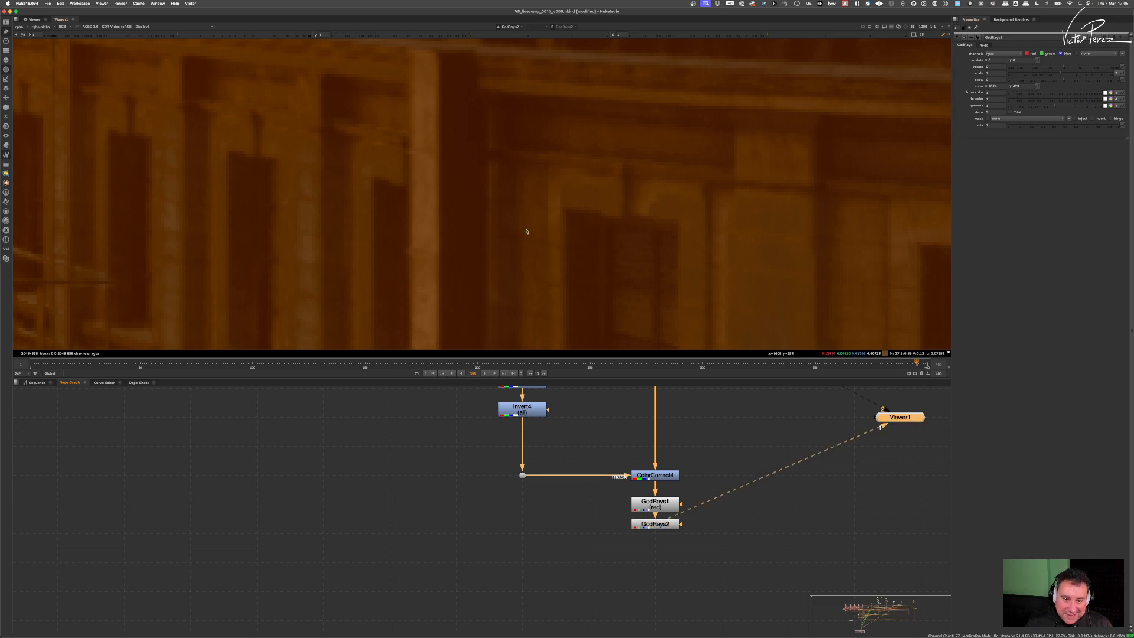
# Step: Check the fire escape and window edges close up while retrying a small scale change on the second GodRays node
pyautogui.scroll(-8, 511, 227)
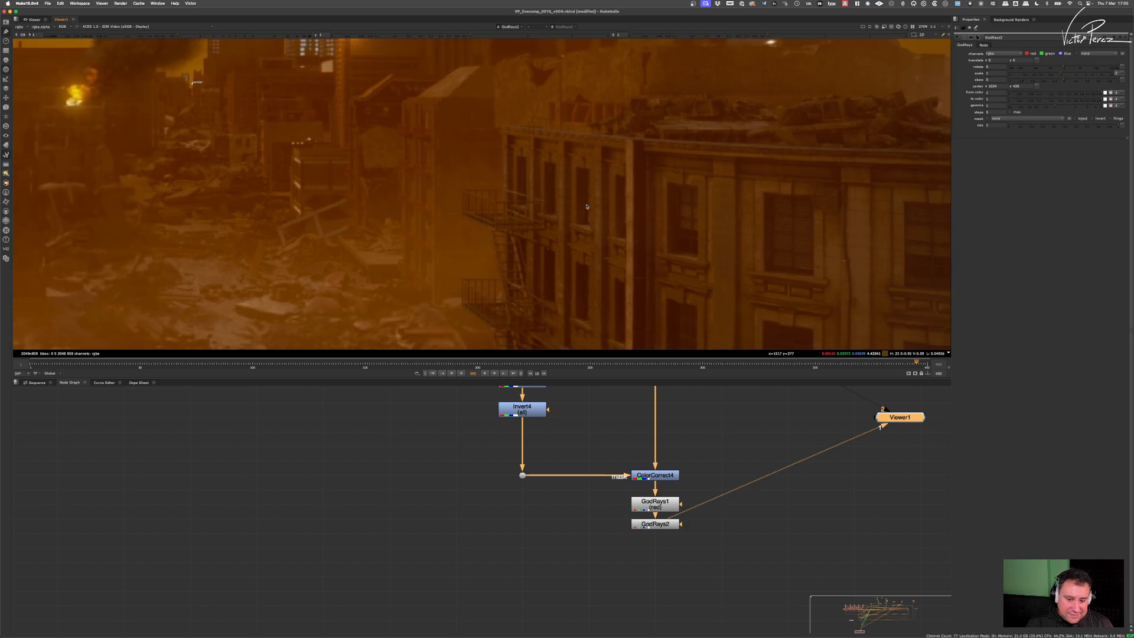
pyautogui.scroll(-4, 618, 247)
pyautogui.scroll(10, 619, 247)
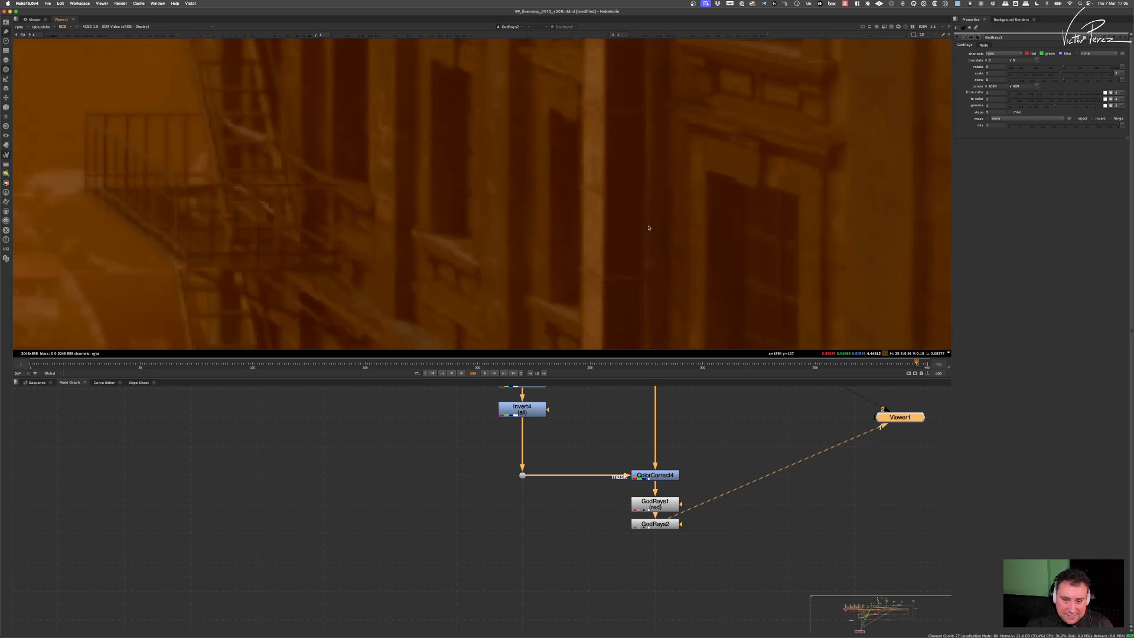
pyautogui.click(998, 72)
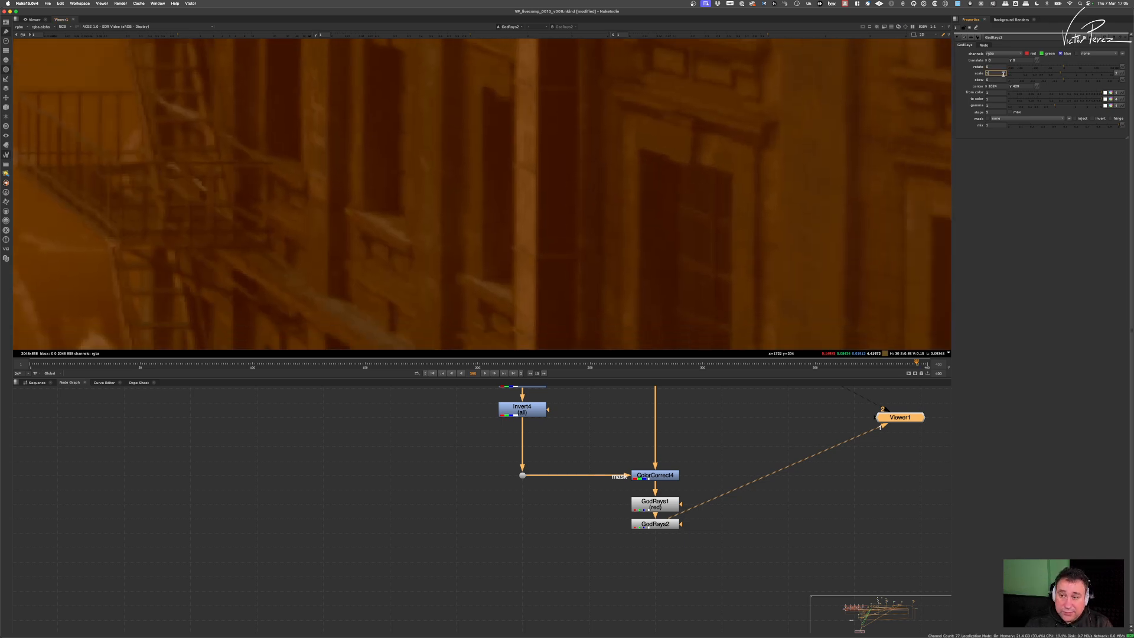
pyautogui.press('Up')
pyautogui.press('Down')
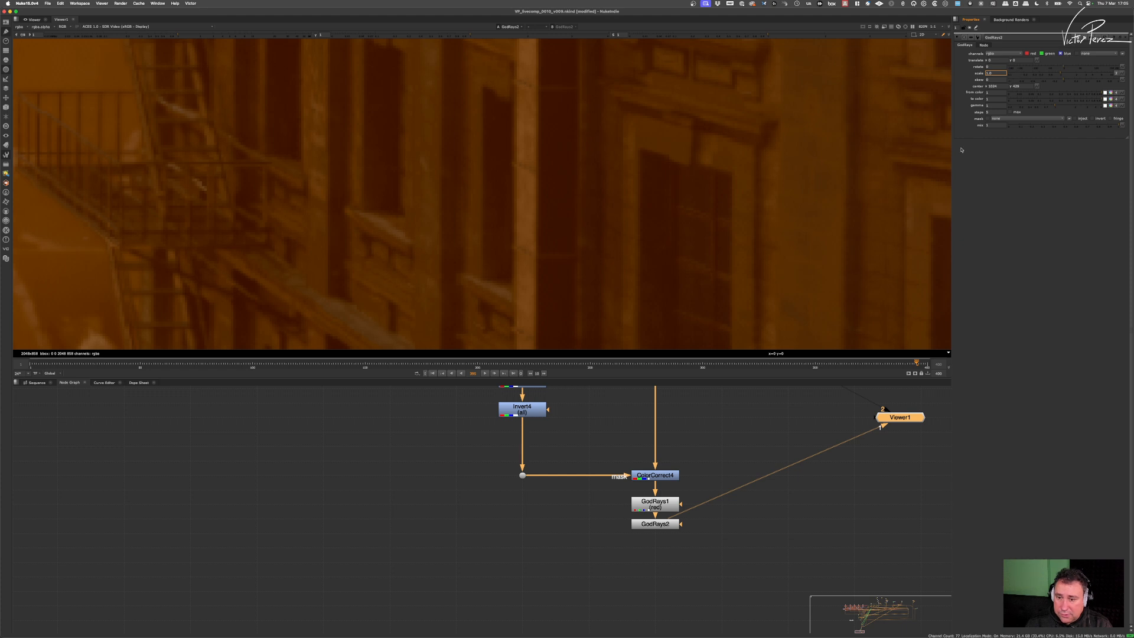
# Step: View the first GodRays node's output and set its scale slightly above 1 to offset the red channel
pyautogui.doubleClick(659, 506)
pyautogui.press('1')
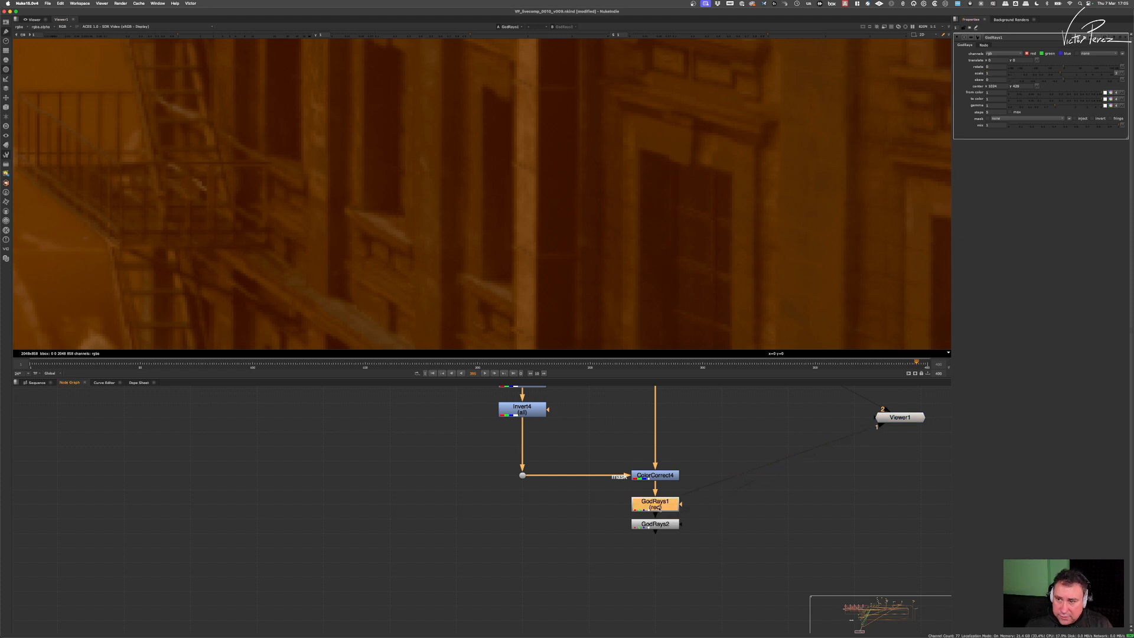
pyautogui.click(995, 73)
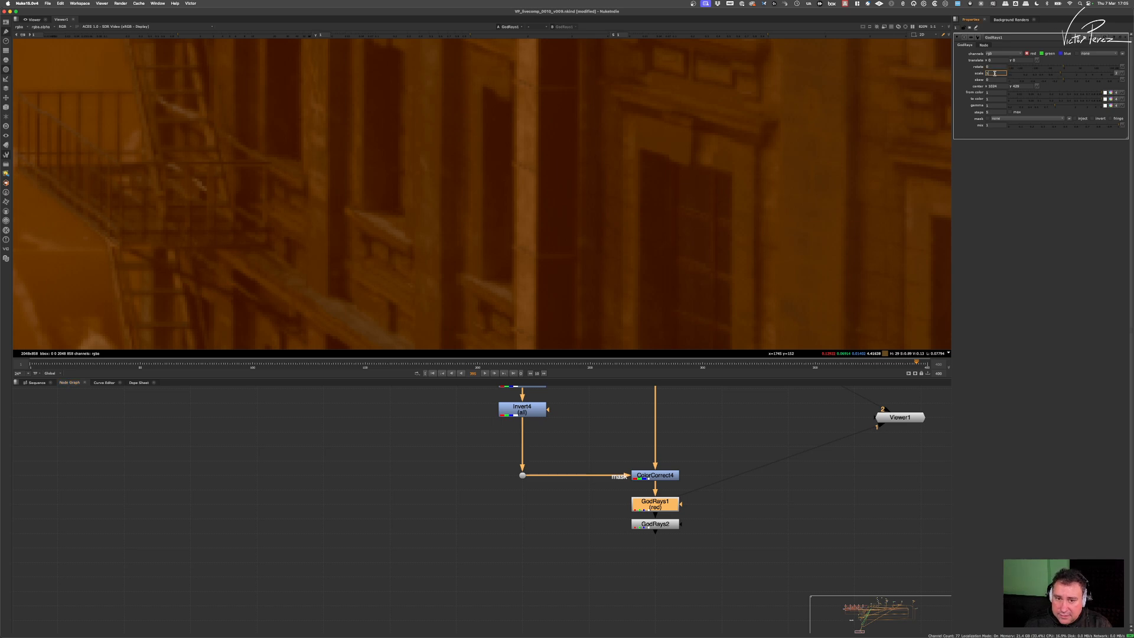
pyautogui.write('.05')
pyautogui.press('Return')
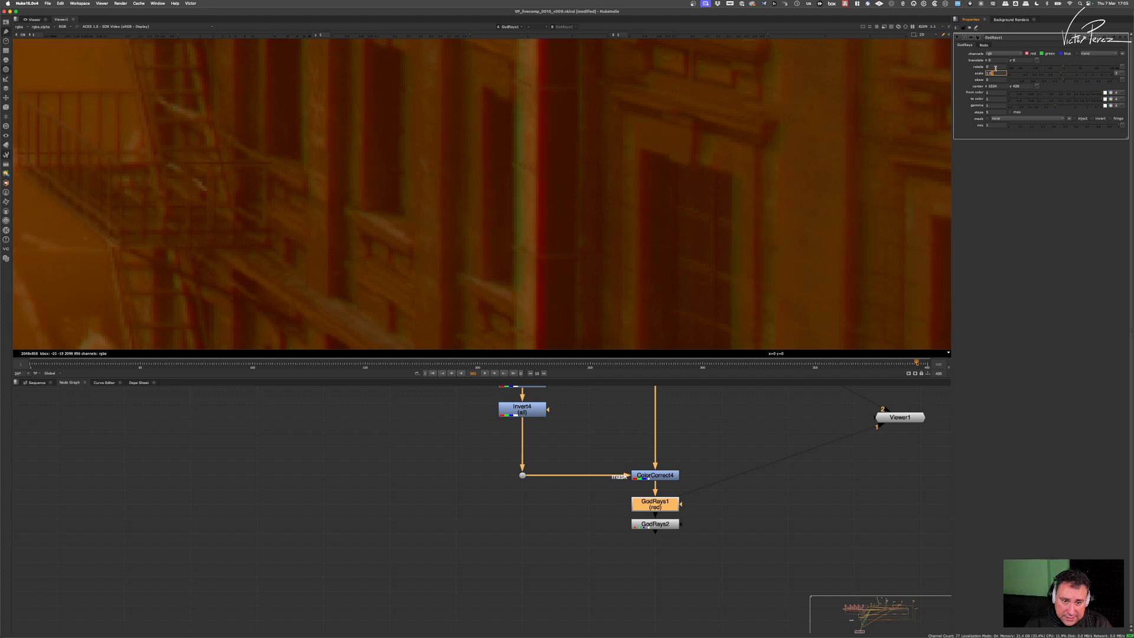
pyautogui.press('Down')
pyautogui.press('Right')
pyautogui.press('Up')
pyautogui.press('Up')
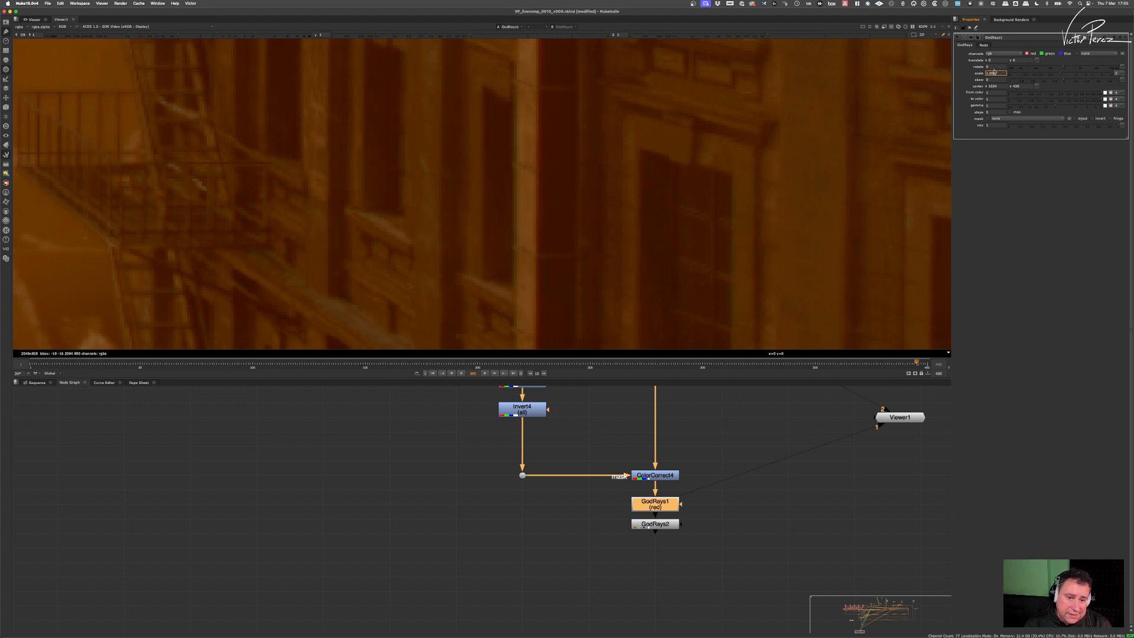
pyautogui.press('Up')
# Step: Try larger scale values on the first GodRays node and compare the facade's red fringing close up and from afar
pyautogui.scroll(-5, 658, 214)
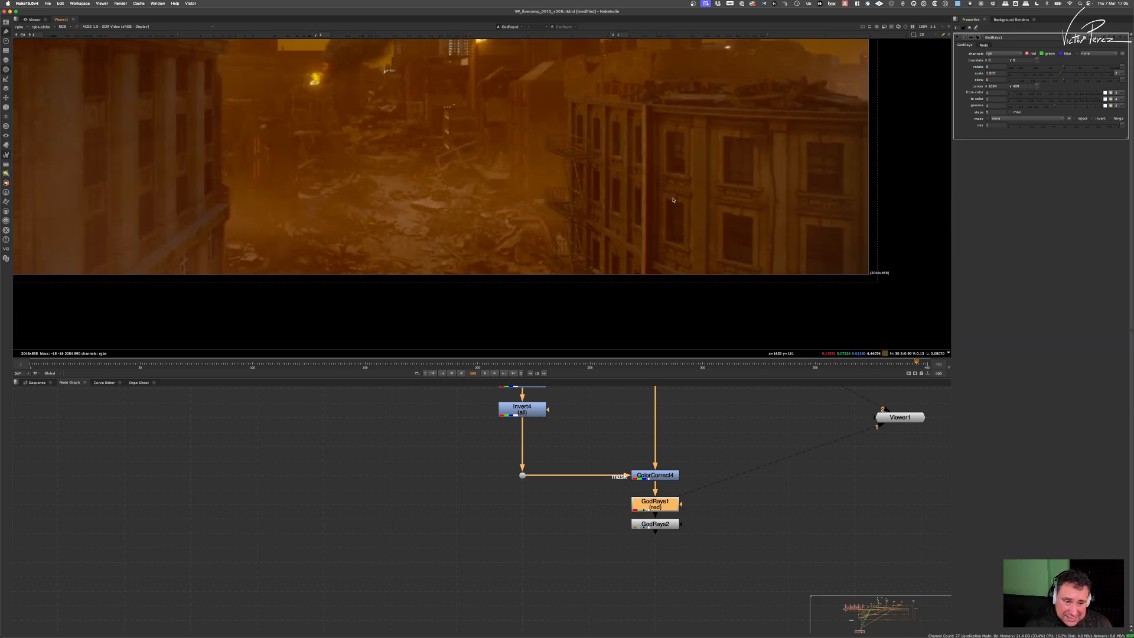
pyautogui.scroll(7, 670, 192)
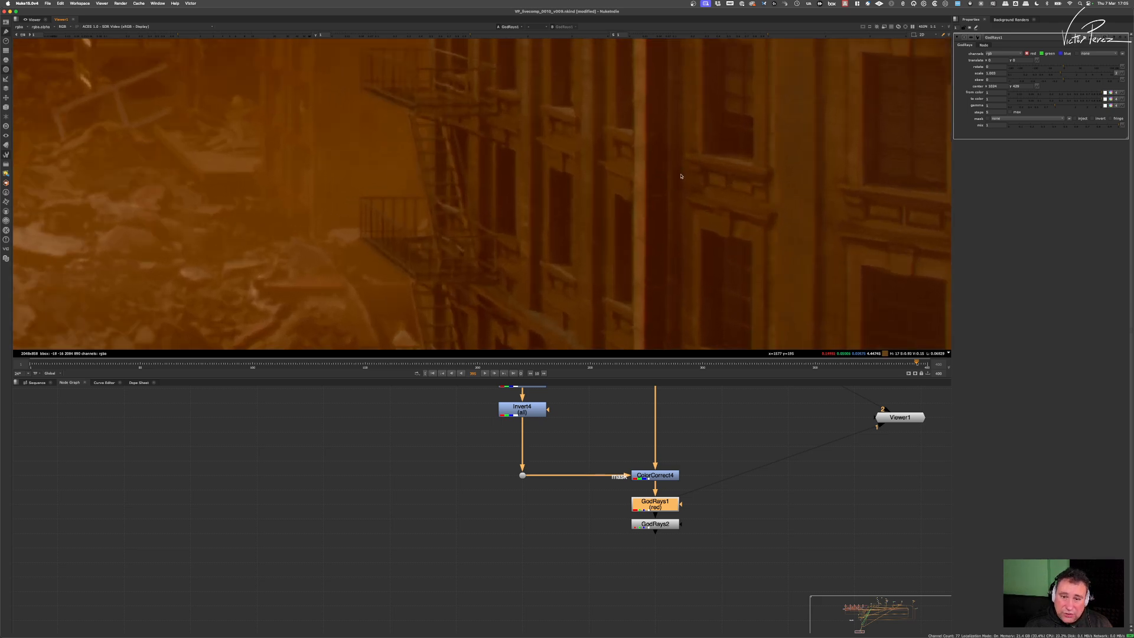
pyautogui.scroll(5, 1000, 72)
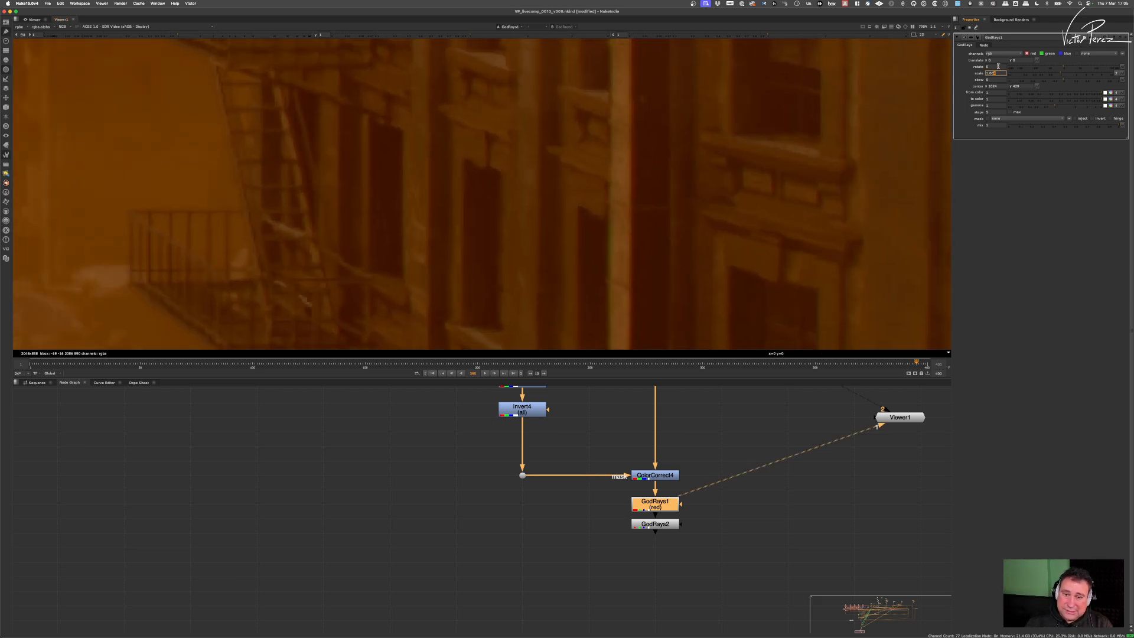
pyautogui.scroll(-2, 706, 198)
pyautogui.scroll(-4, 706, 198)
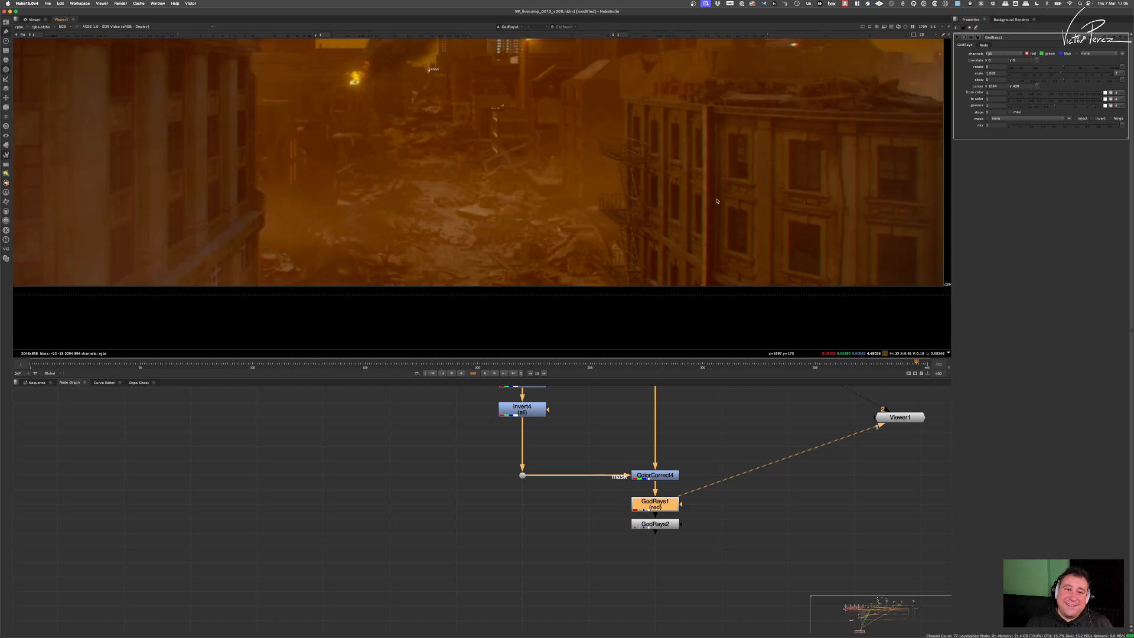
pyautogui.scroll(8, 718, 193)
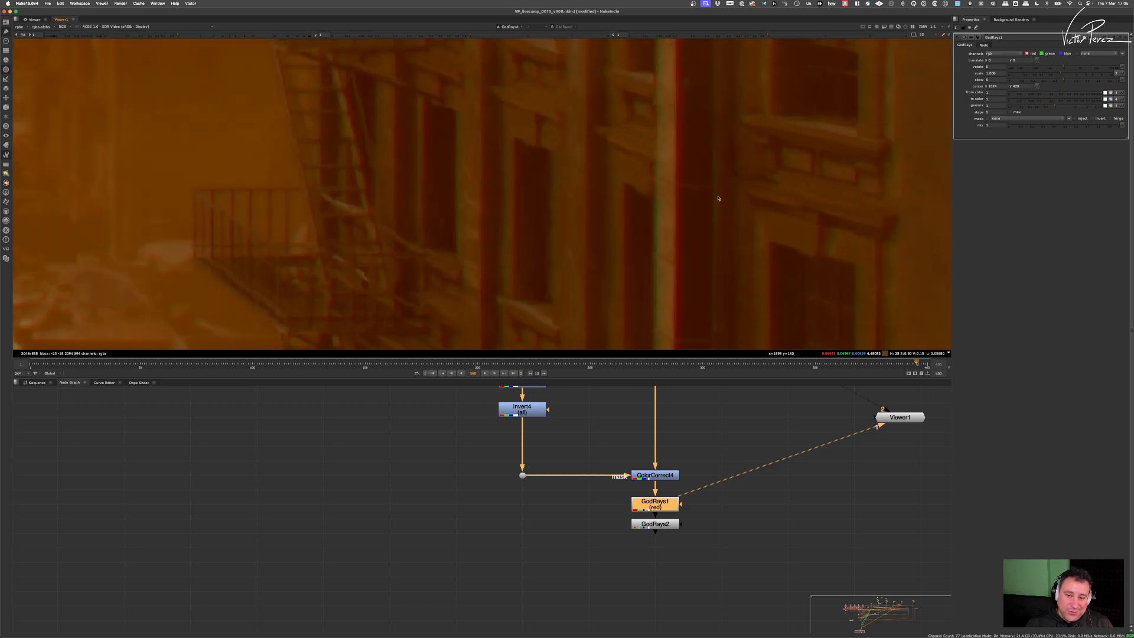
# Step: Fine-tune the first GodRays node's scale down to just above 1 for a subtle red offset along the facade edges
pyautogui.click(997, 72)
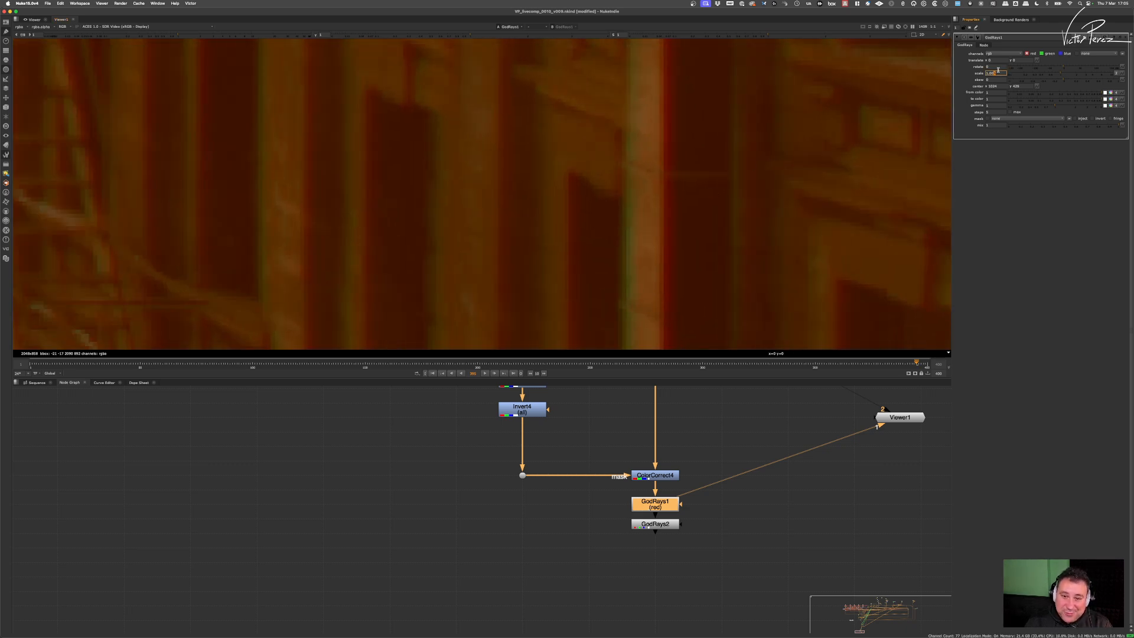
pyautogui.scroll(-2, 995, 70)
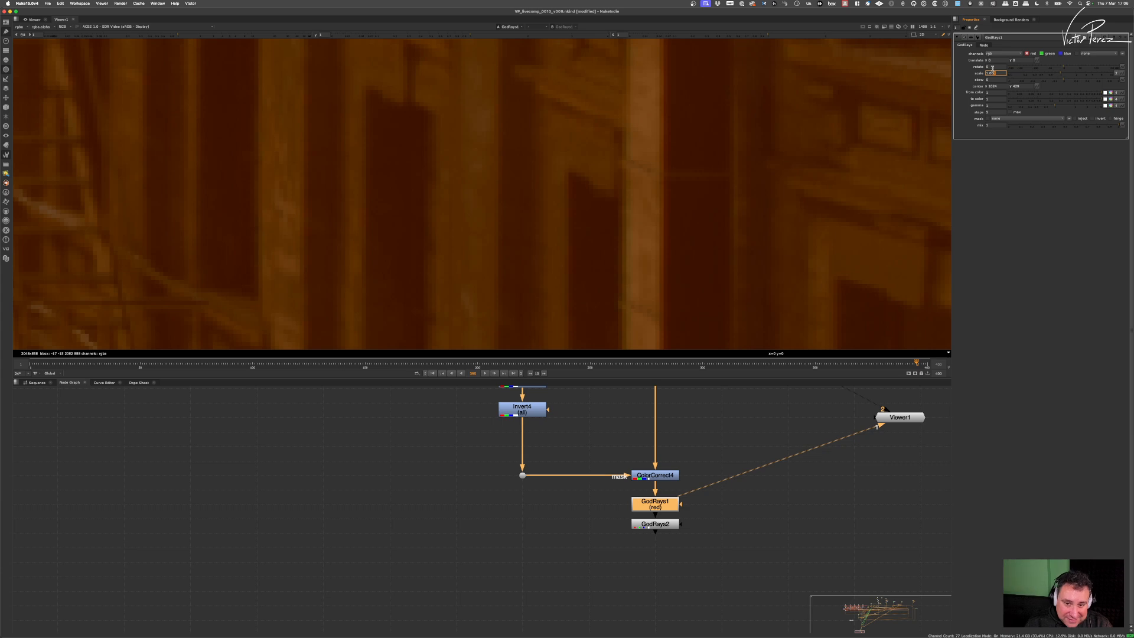
pyautogui.scroll(1, 993, 68)
pyautogui.scroll(1, 993, 69)
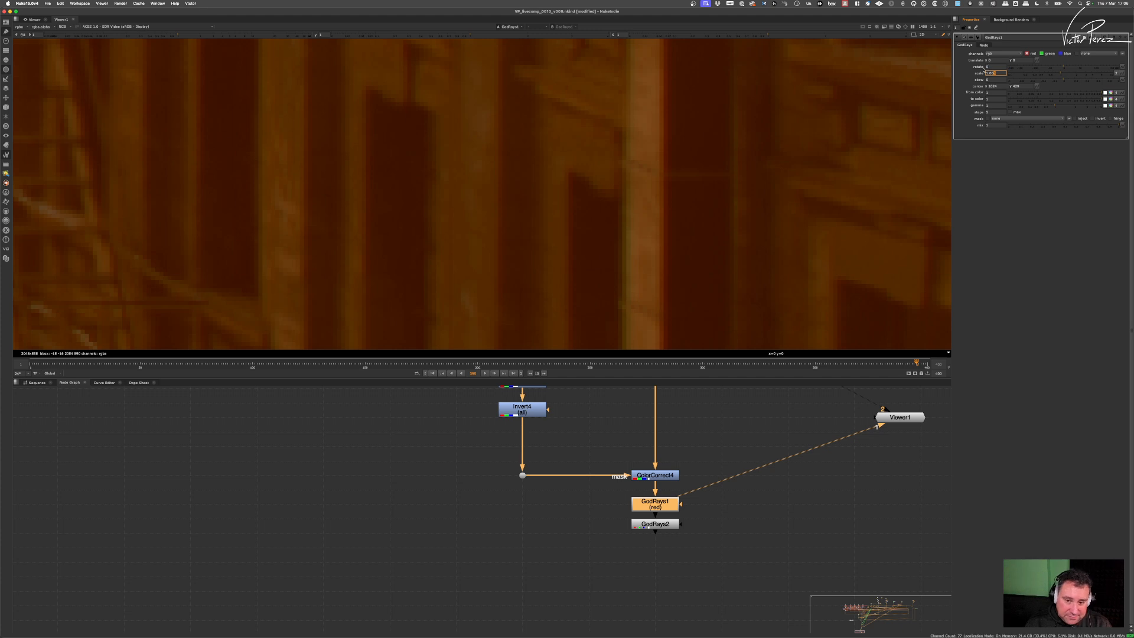
# Step: Examine the red fringing across the whole frame, on the columned building, and on the fire-escape facade
pyautogui.scroll(-5, 701, 146)
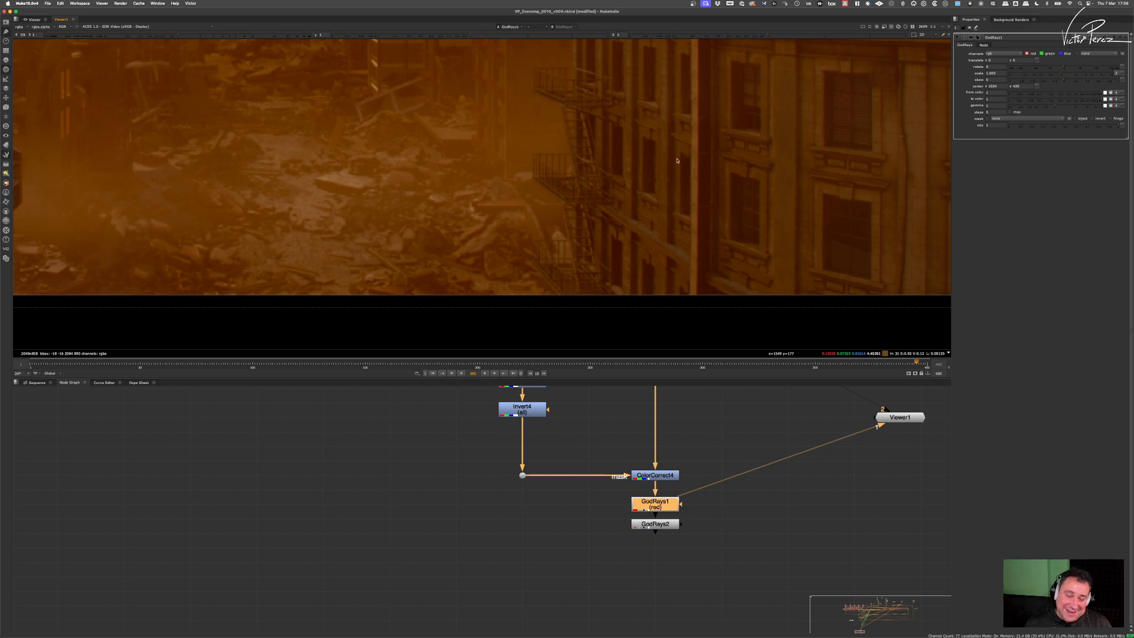
pyautogui.scroll(-5, 768, 142)
pyautogui.moveTo(809, 136); pyautogui.dragTo(757, 206, button='middle')
pyautogui.scroll(5, 452, 103)
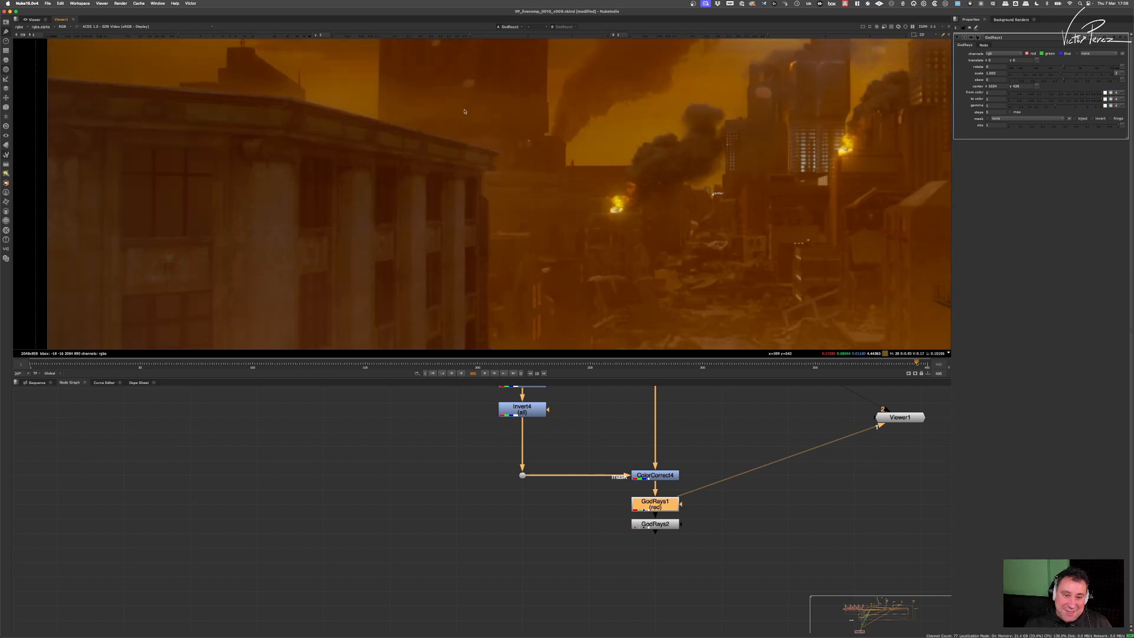
pyautogui.moveTo(457, 130); pyautogui.dragTo(474, 183, button='middle')
pyautogui.scroll(-4, 473, 183)
pyautogui.scroll(5, 546, 209)
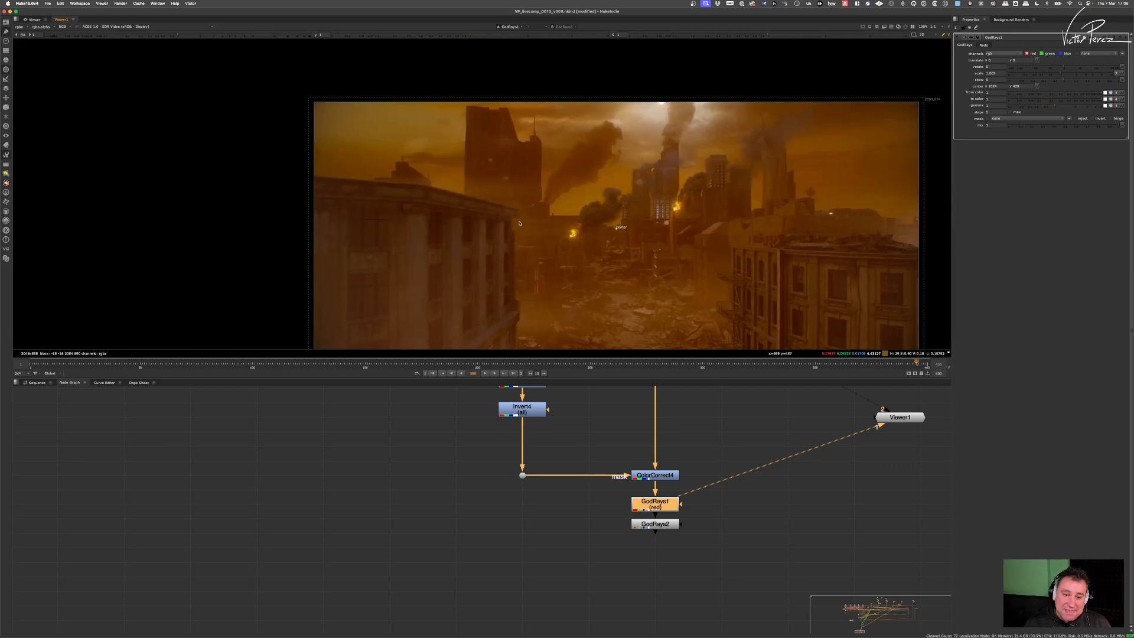
pyautogui.scroll(5, 406, 219)
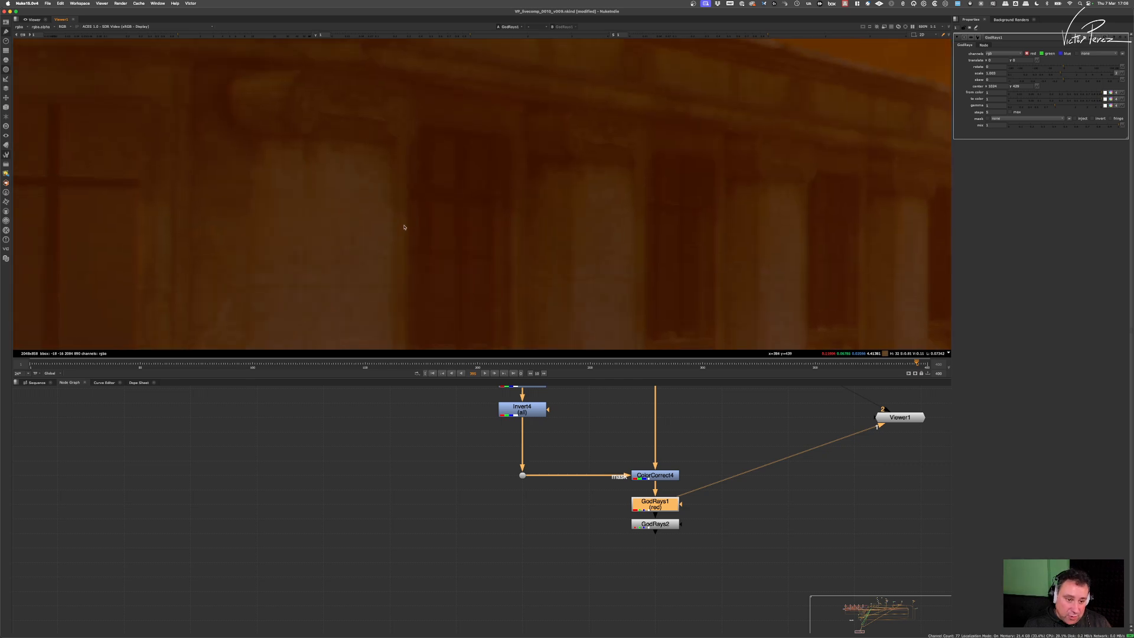
pyautogui.moveTo(405, 228); pyautogui.dragTo(522, 170, button='middle')
pyautogui.scroll(-5, 522, 170)
pyautogui.moveTo(530, 209); pyautogui.dragTo(466, 178, button='middle')
pyautogui.moveTo(816, 236); pyautogui.dragTo(473, 173, button='middle')
pyautogui.moveTo(939, 251); pyautogui.dragTo(720, 226, button='middle')
pyautogui.scroll(10, 720, 225)
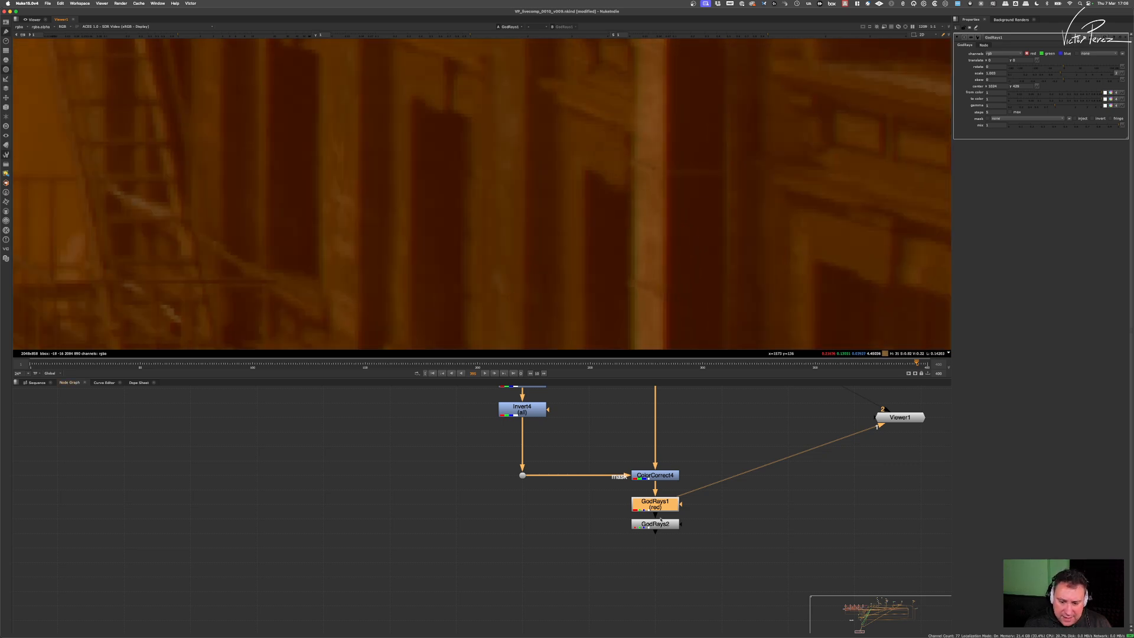
# Step: View the second GodRays node's output and exaggerate its scale to about 2
pyautogui.click(659, 524)
pyautogui.press('1')
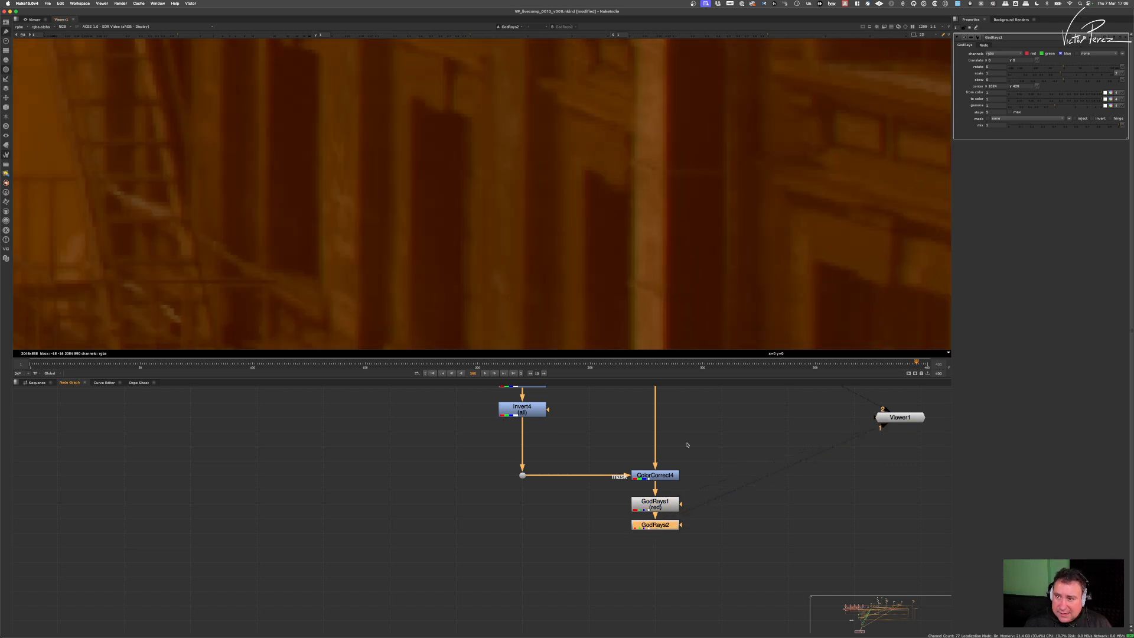
pyautogui.click(997, 72)
pyautogui.write('2')
pyautogui.press('Return')
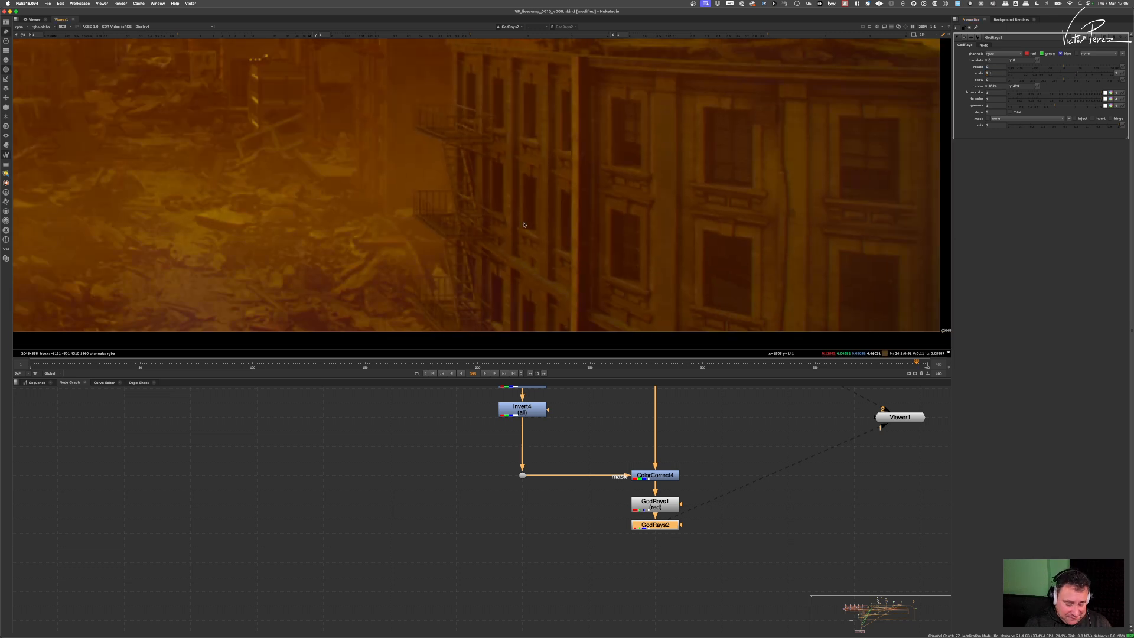
# Step: Isolate the blue channel and examine its radial streaks over the whole frame and near the sun
pyautogui.press('b')
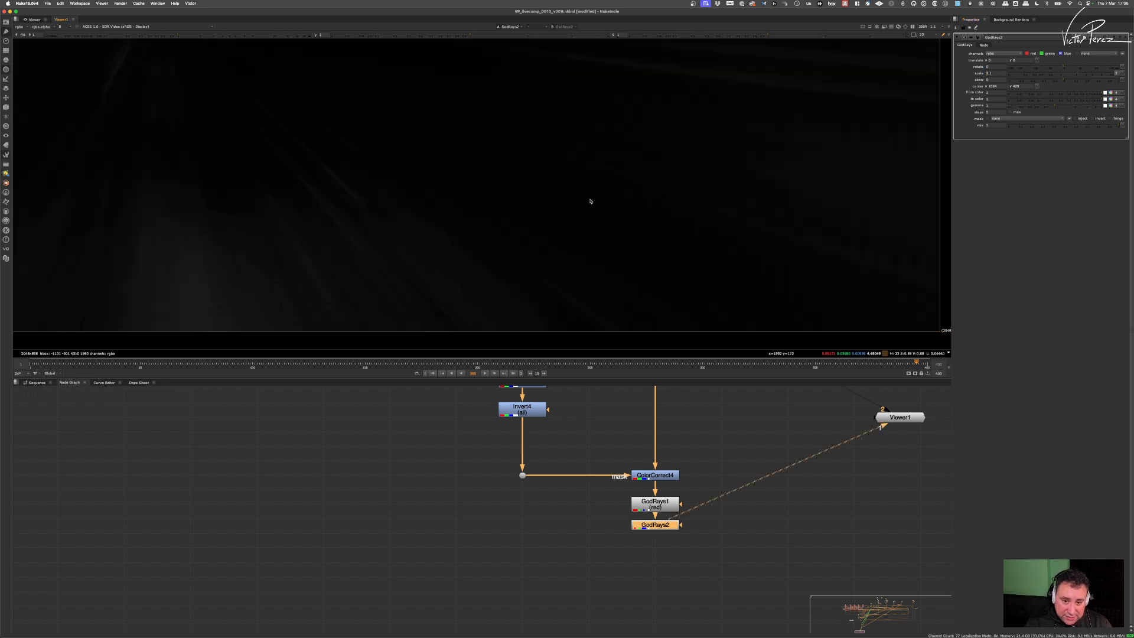
pyautogui.scroll(-5, 561, 198)
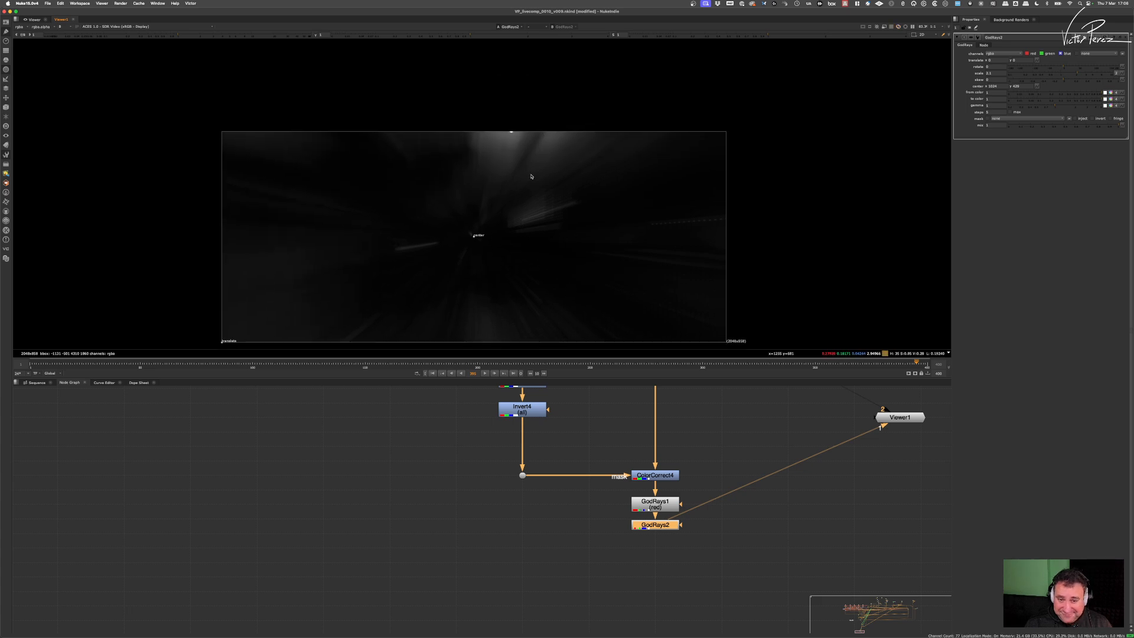
pyautogui.scroll(3, 506, 161)
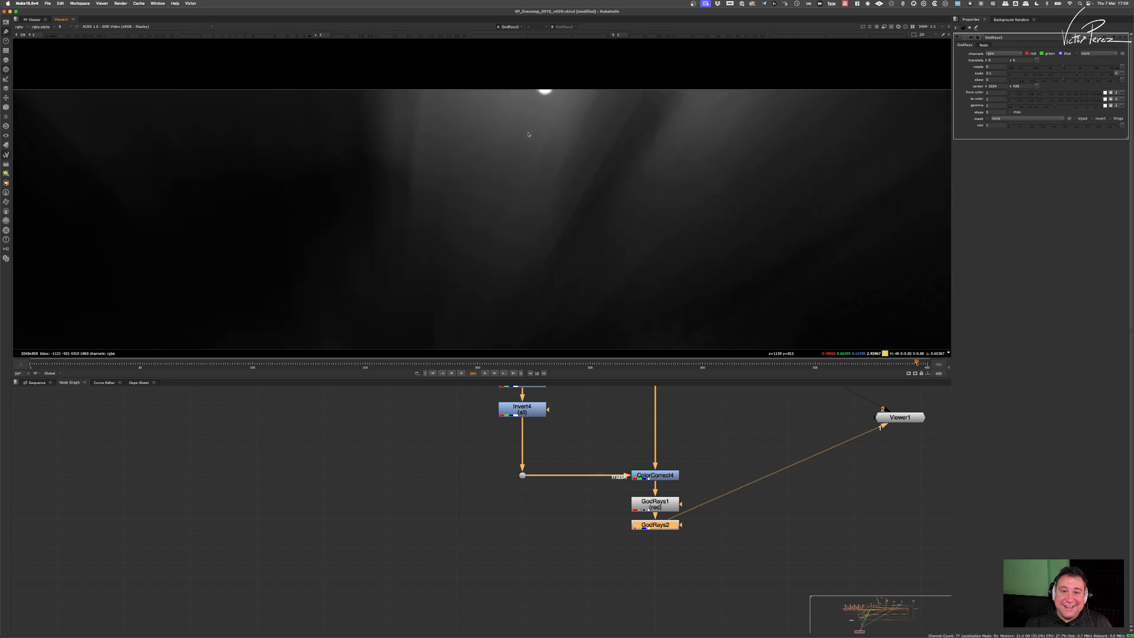
# Step: Bring the second GodRays node's scale back down to 1, check the red channel, and return to the full-colour view
pyautogui.click(996, 72)
pyautogui.press('Down')
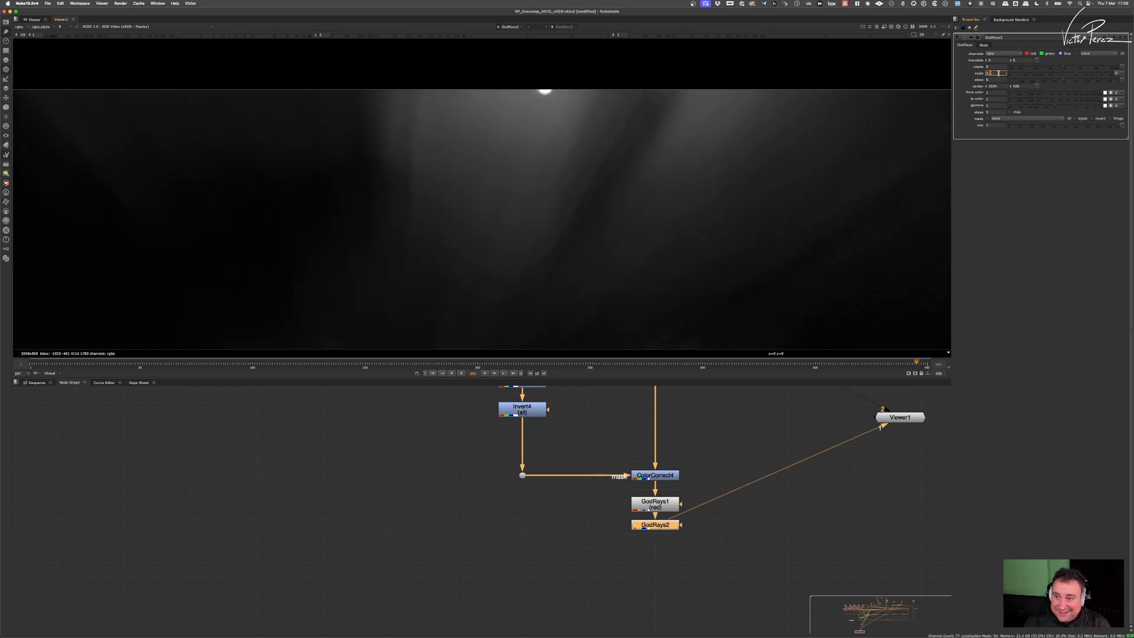
pyautogui.press('Down')
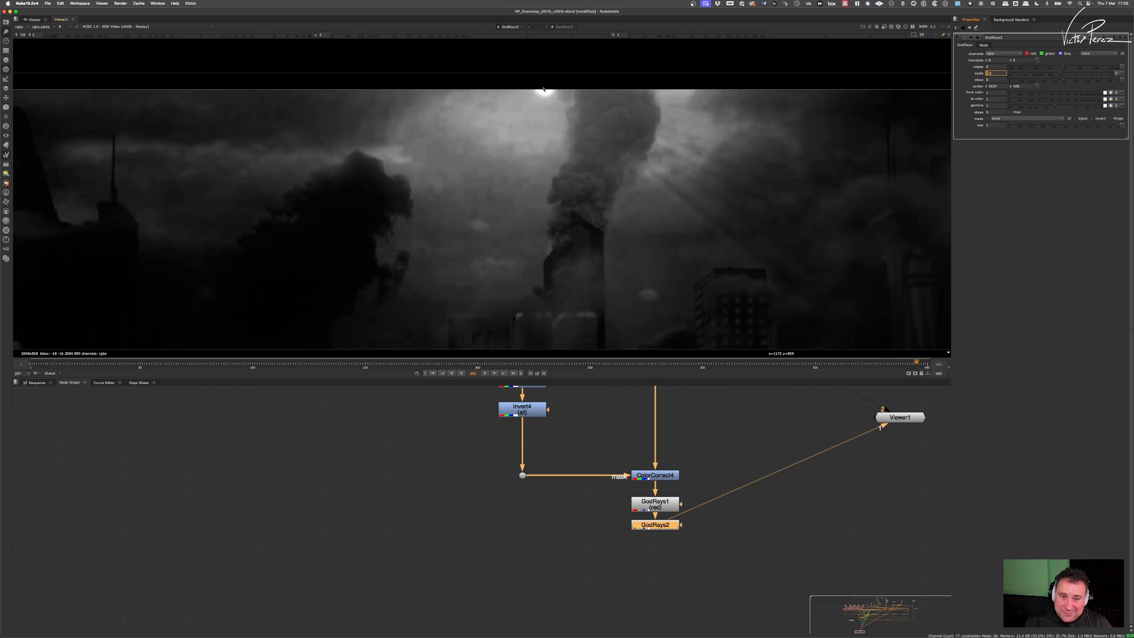
pyautogui.scroll(5, 543, 89)
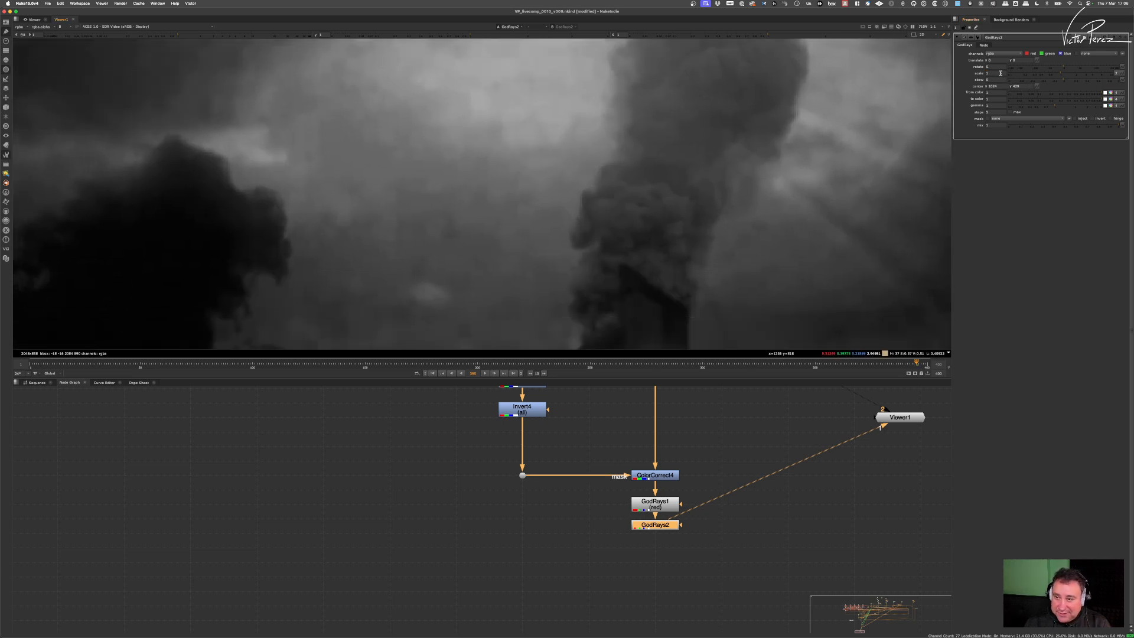
pyautogui.press('r')
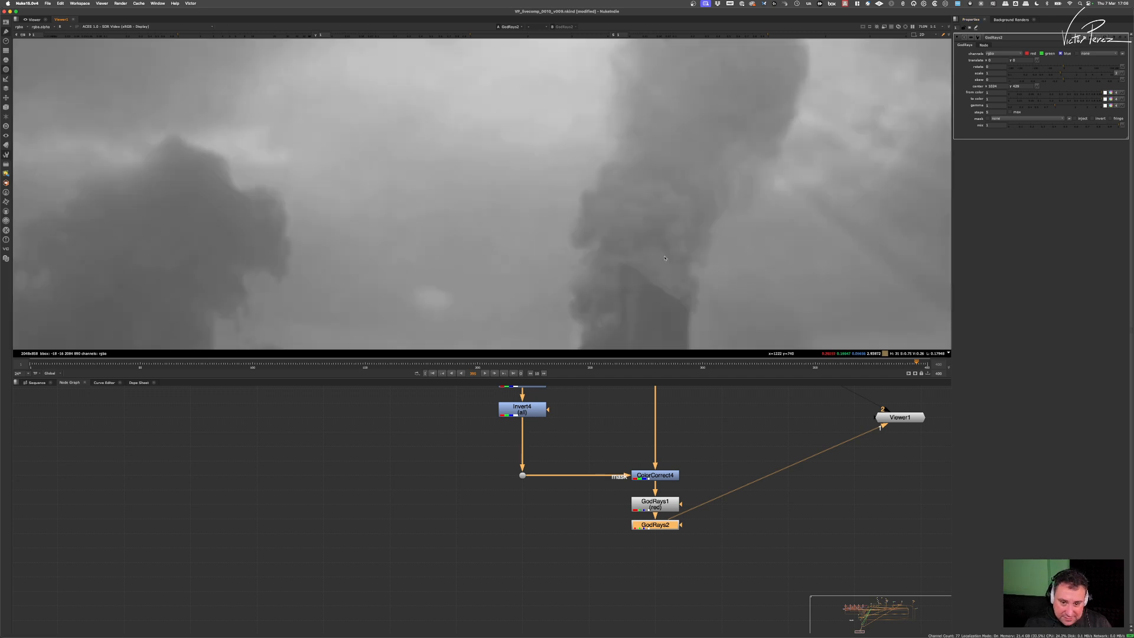
pyautogui.press('r')
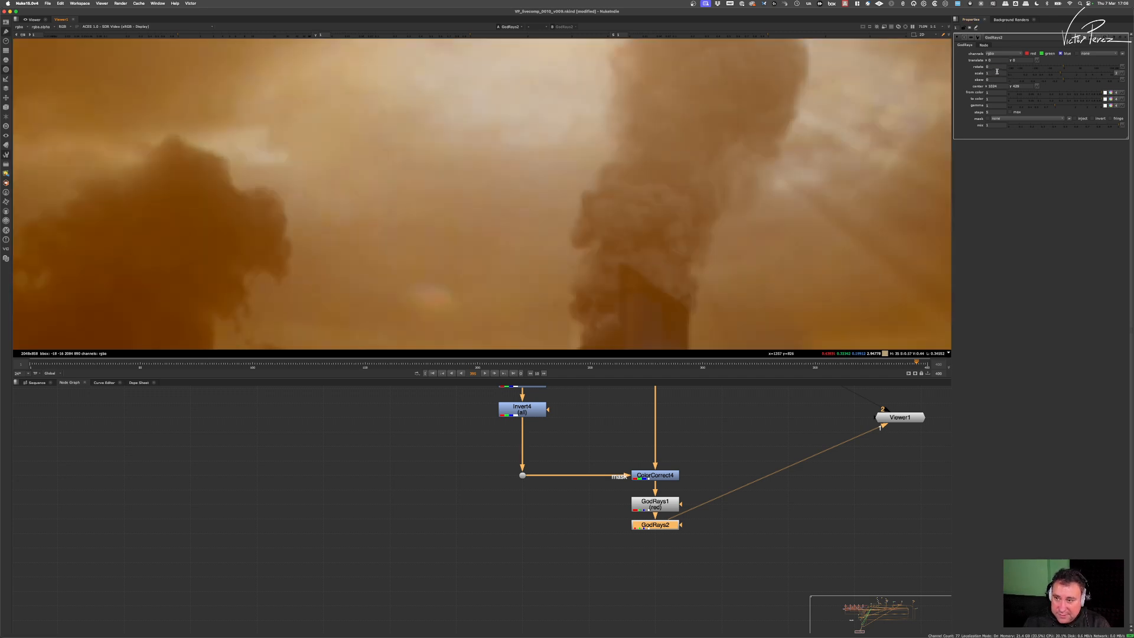
# Step: Try a scale slightly above 1 on the second GodRays node and check the colour fringes around the smoke
pyautogui.doubleClick(999, 72)
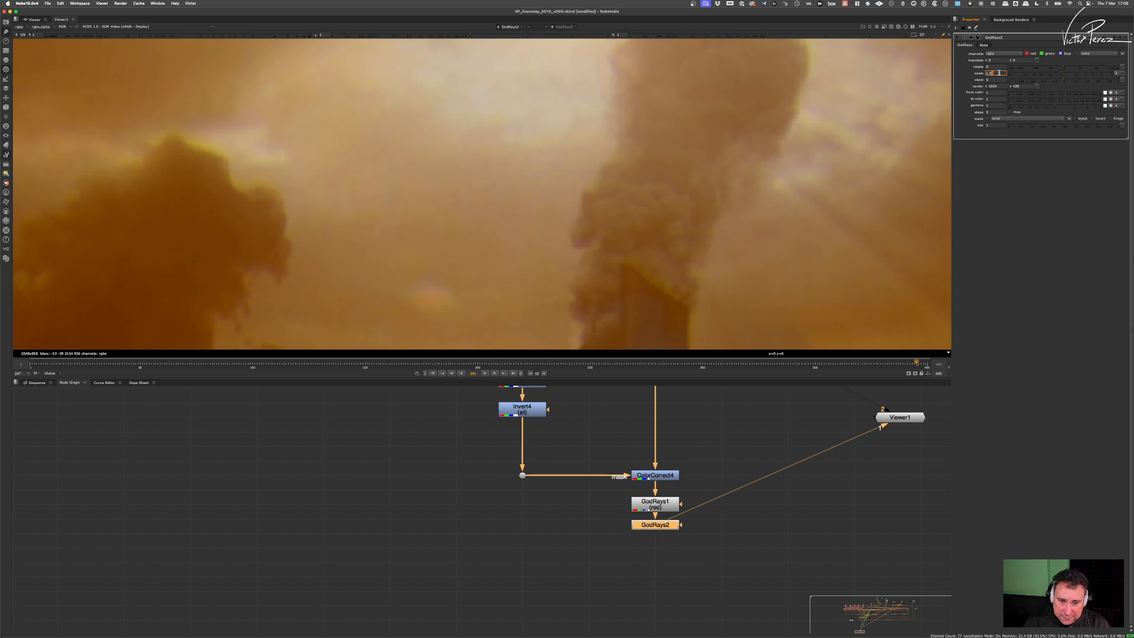
pyautogui.scroll(-4, 656, 224)
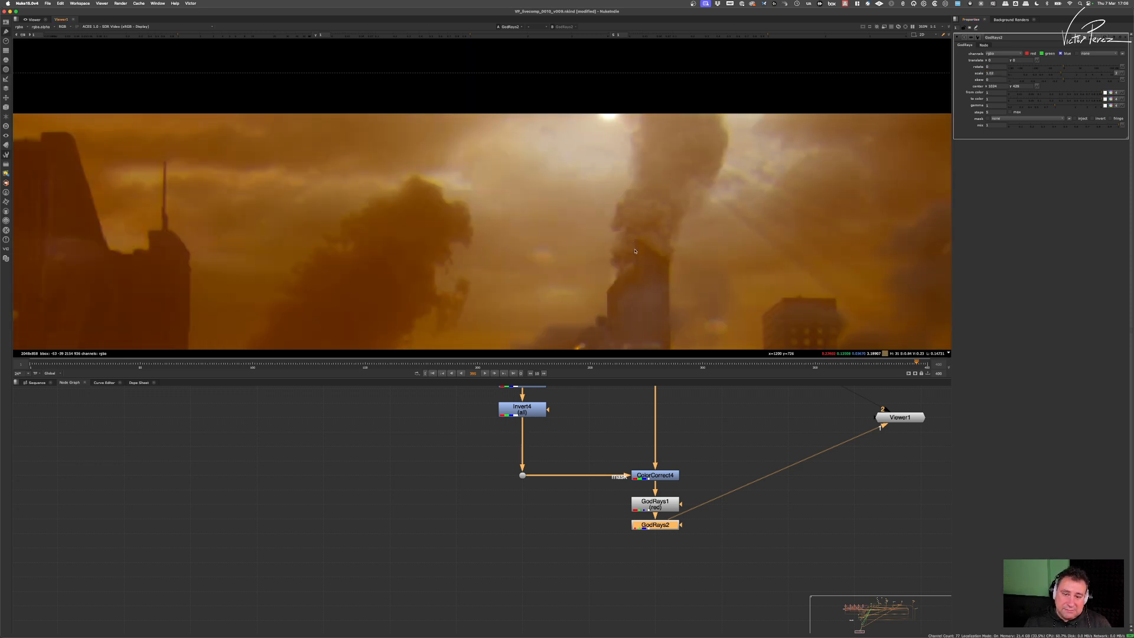
pyautogui.scroll(-2, 623, 247)
pyautogui.scroll(-1, 624, 248)
pyautogui.scroll(10, 628, 226)
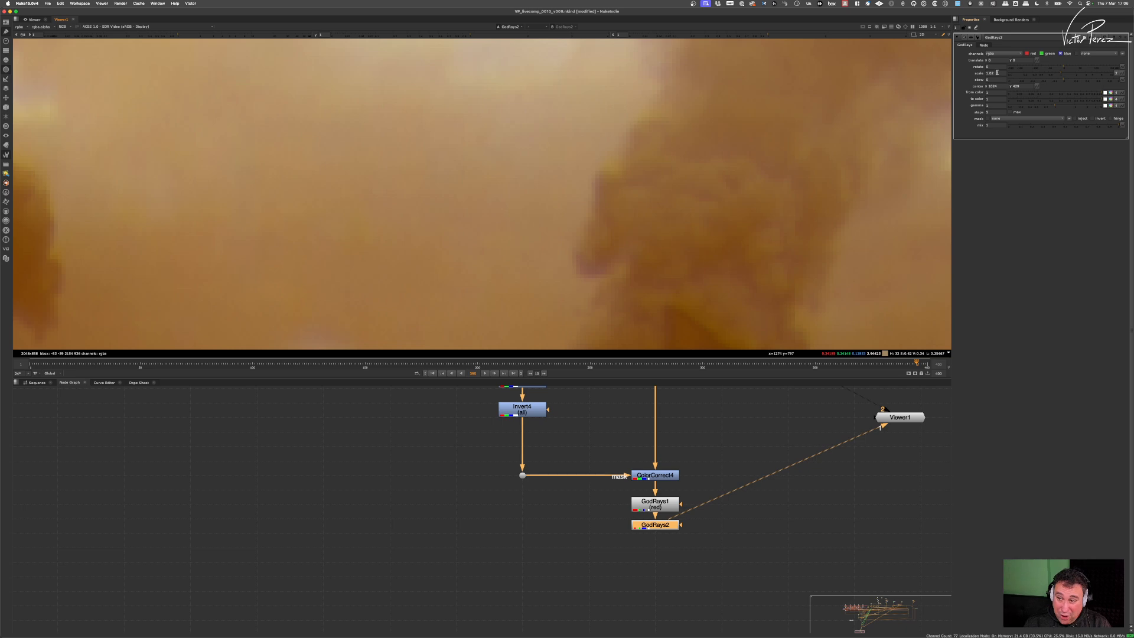
# Step: Set the second GodRays node's scale to 1.01 and check the aberration over the whole frame
pyautogui.doubleClick(997, 72)
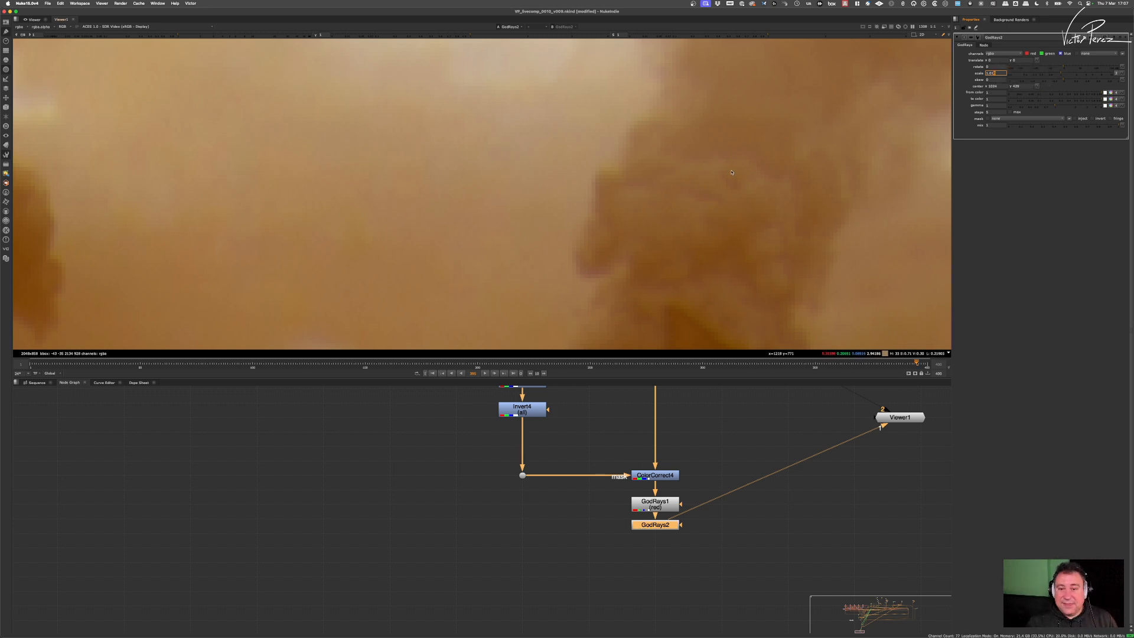
pyautogui.press('Return')
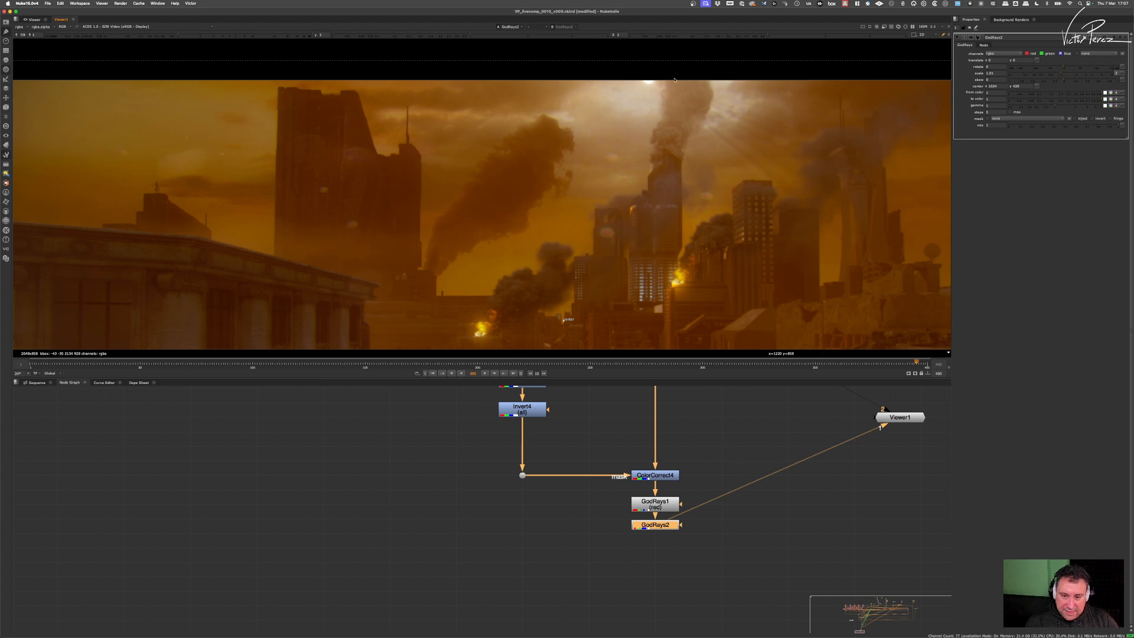
pyautogui.scroll(-3, 701, 195)
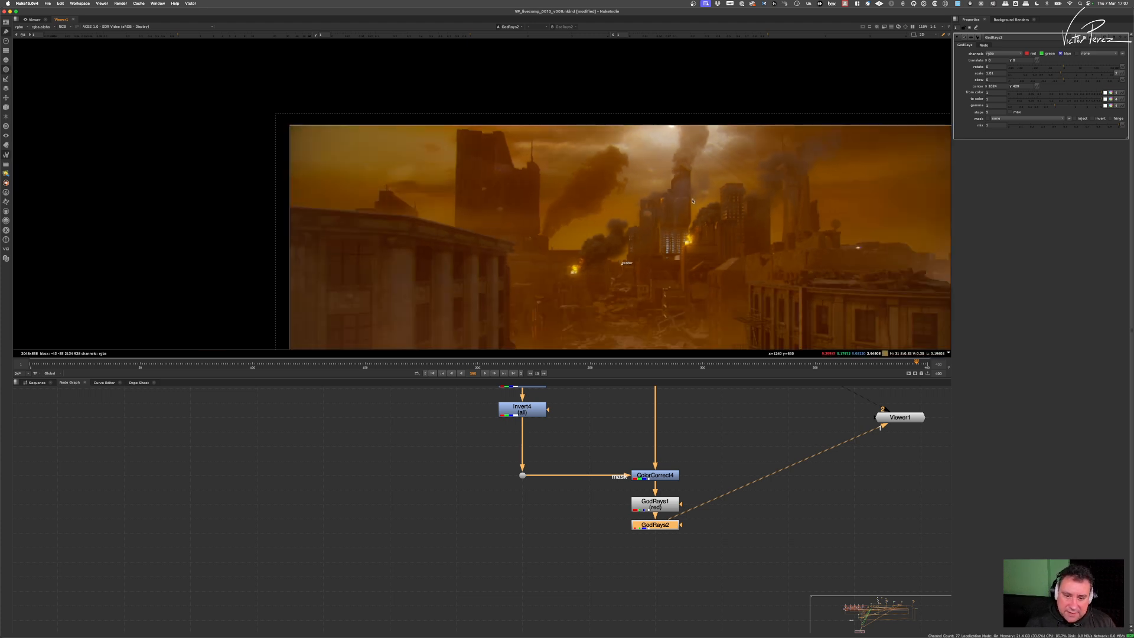
pyautogui.moveTo(705, 198); pyautogui.dragTo(621, 173, button='middle')
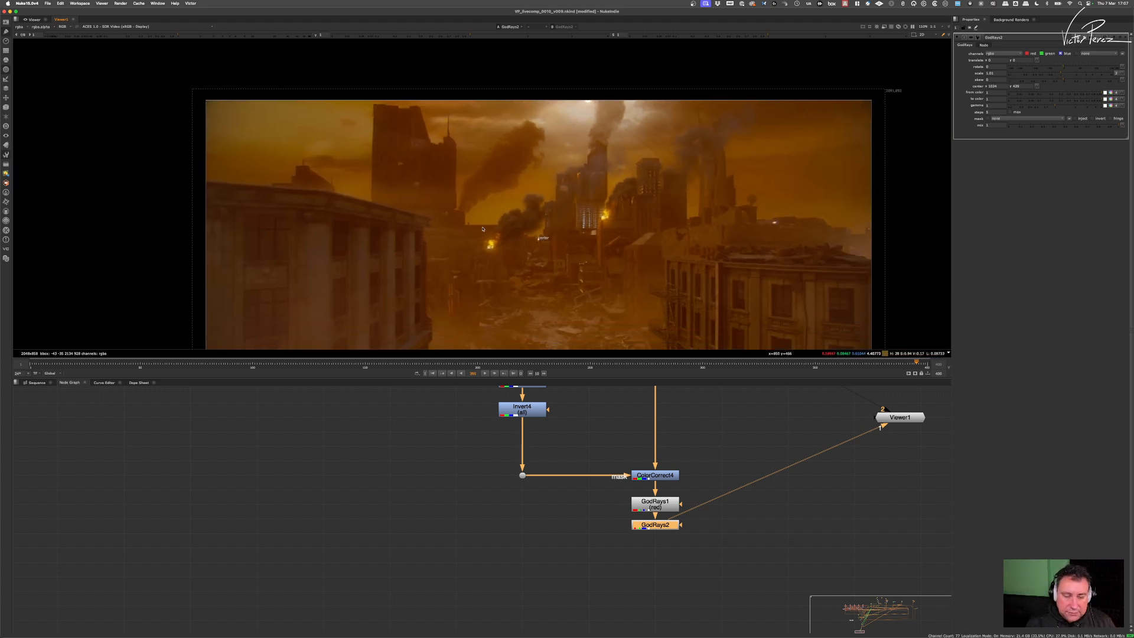
pyautogui.scroll(-2, 650, 219)
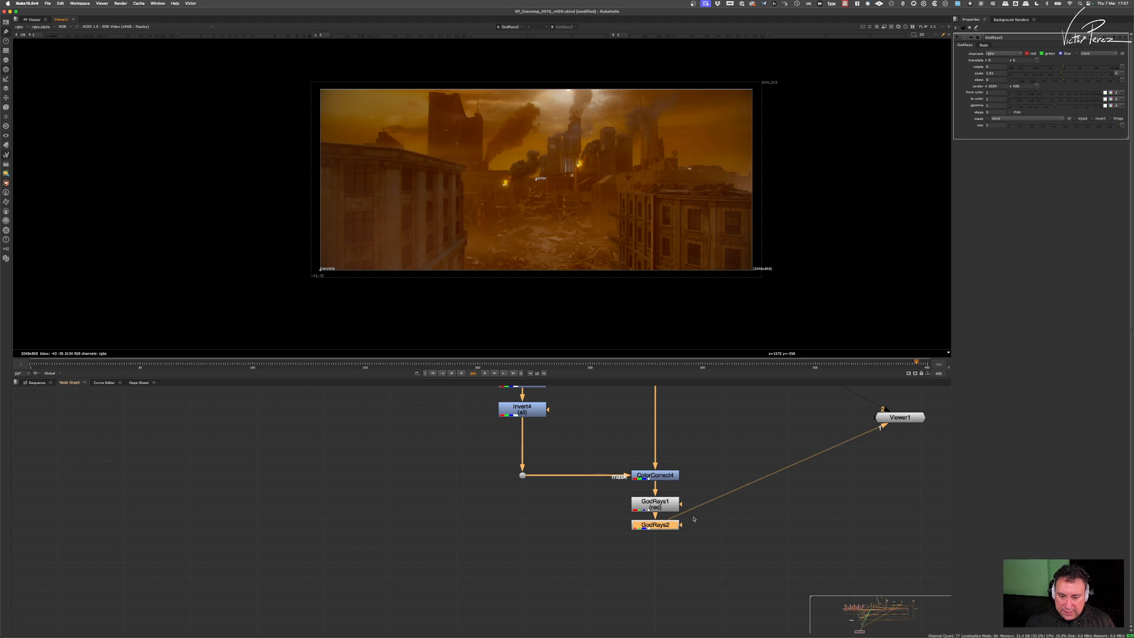
# Step: Add a Crop node after the second GodRays node and disable its black outside option
pyautogui.scroll(2, 670, 537)
pyautogui.press('Tab')
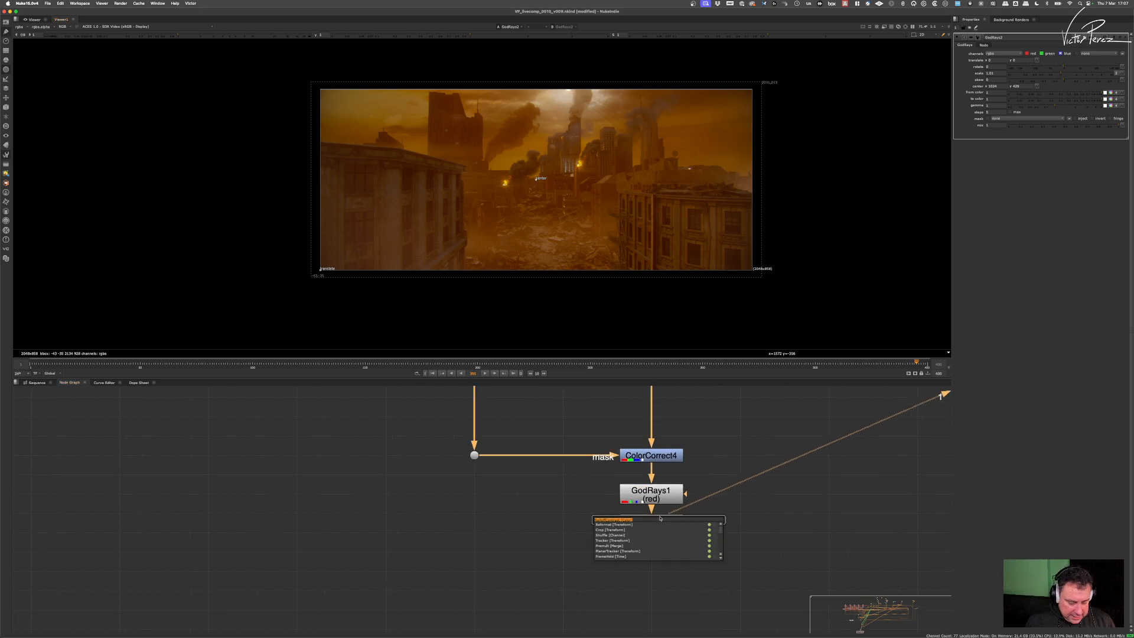
pyautogui.write('crop')
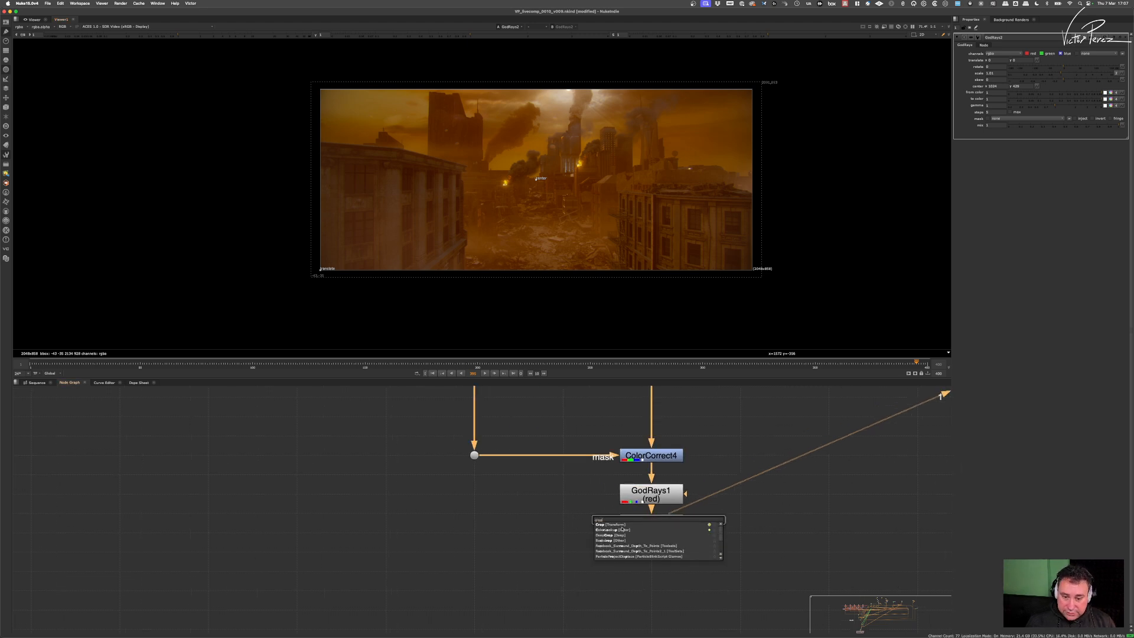
pyautogui.press('Return')
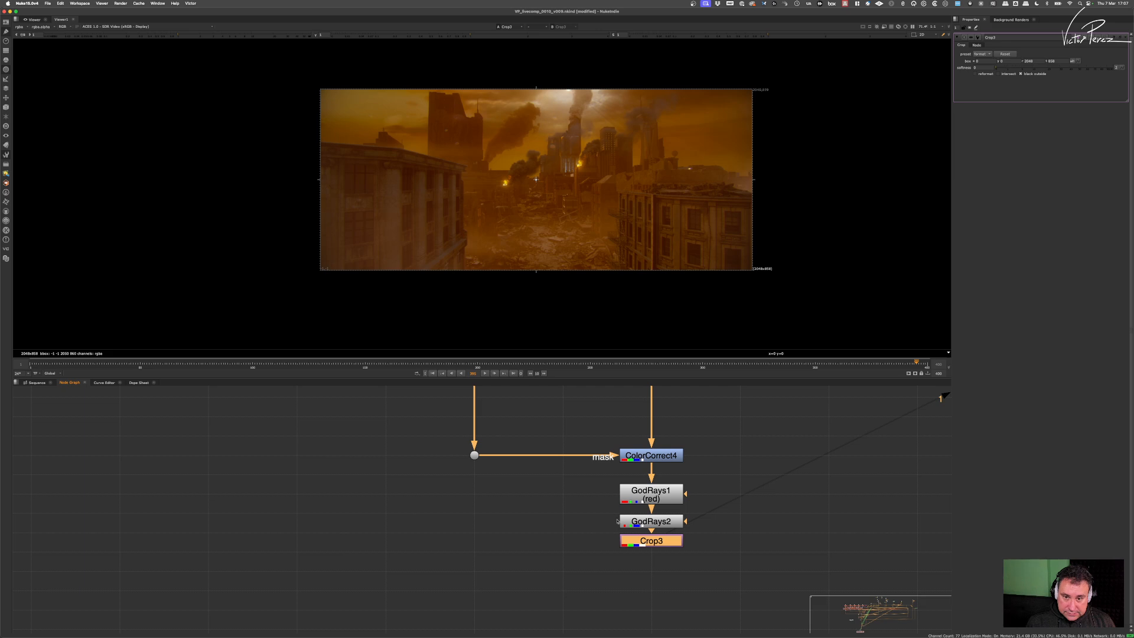
pyautogui.click(1028, 75)
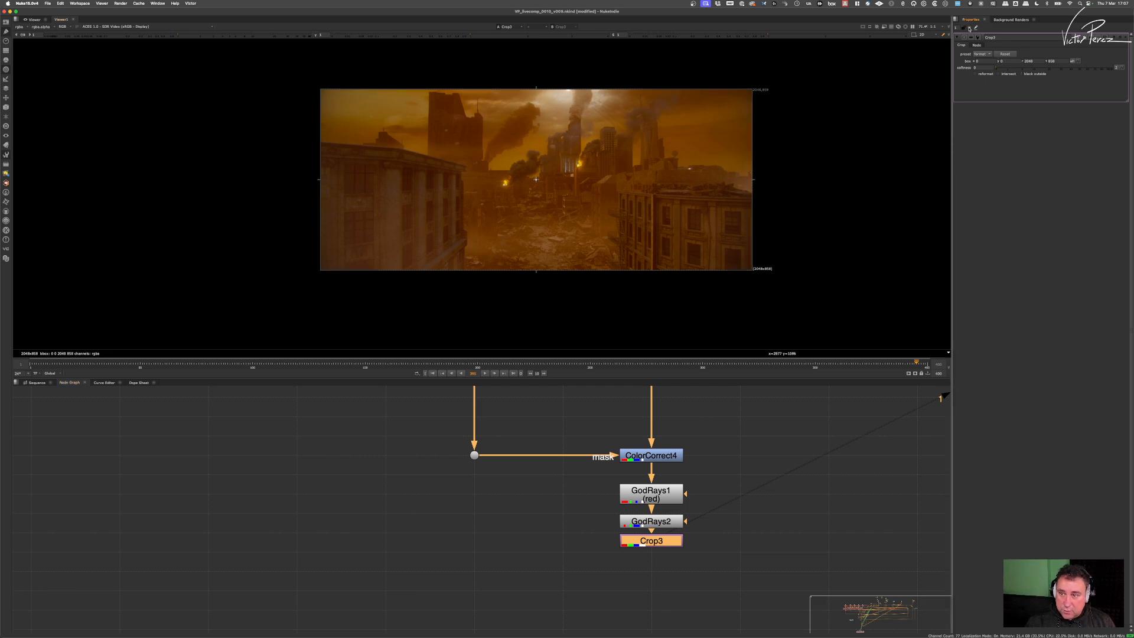
# Step: Close the Crop node's properties and inspect the cropped composite close up and at full frame
pyautogui.click(984, 20)
pyautogui.scroll(8, 768, 86)
pyautogui.scroll(-12, 873, 80)
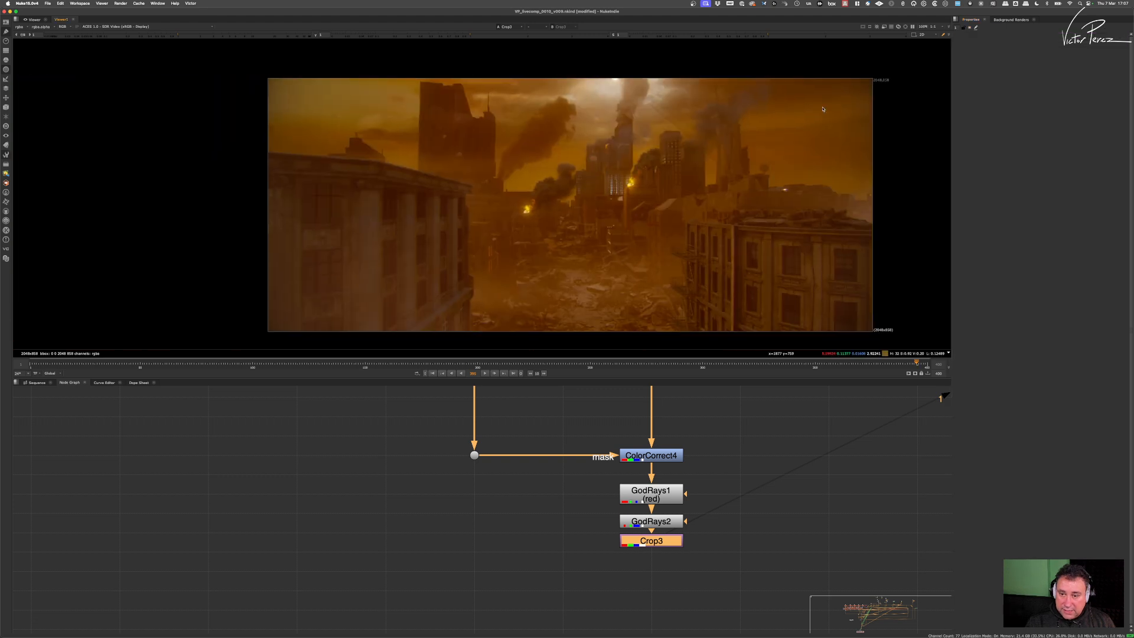
pyautogui.scroll(3, 789, 132)
pyautogui.moveTo(812, 126); pyautogui.dragTo(656, 169, button='middle')
pyautogui.scroll(-8, 658, 420)
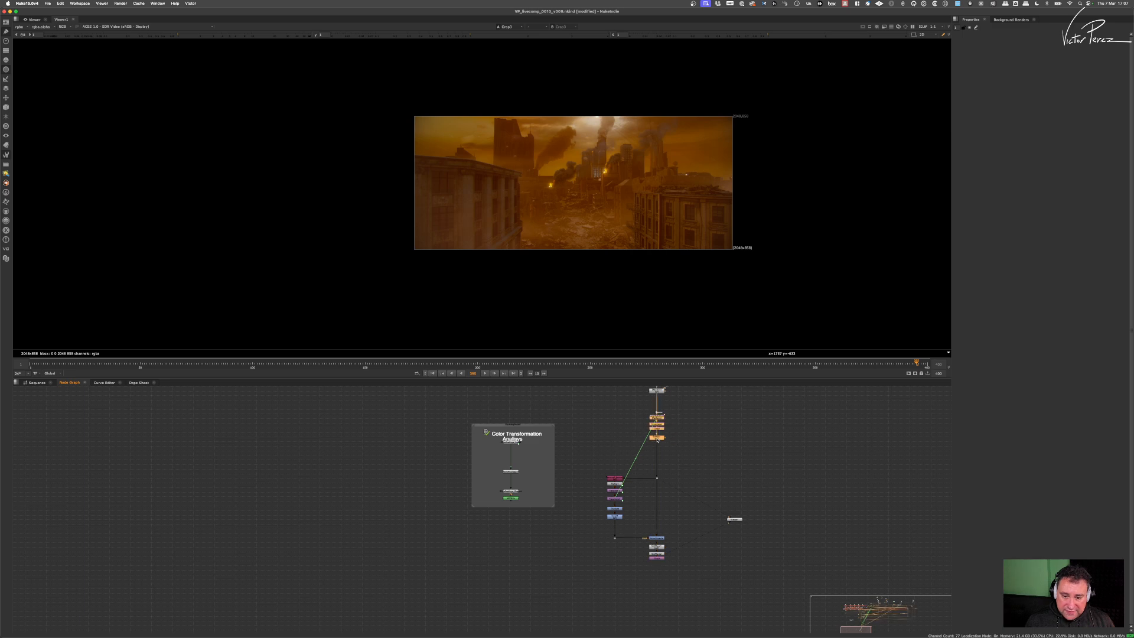
# Step: Move the Soften node slightly further down the chain to leave more space below Crop2
pyautogui.scroll(5, 657, 427)
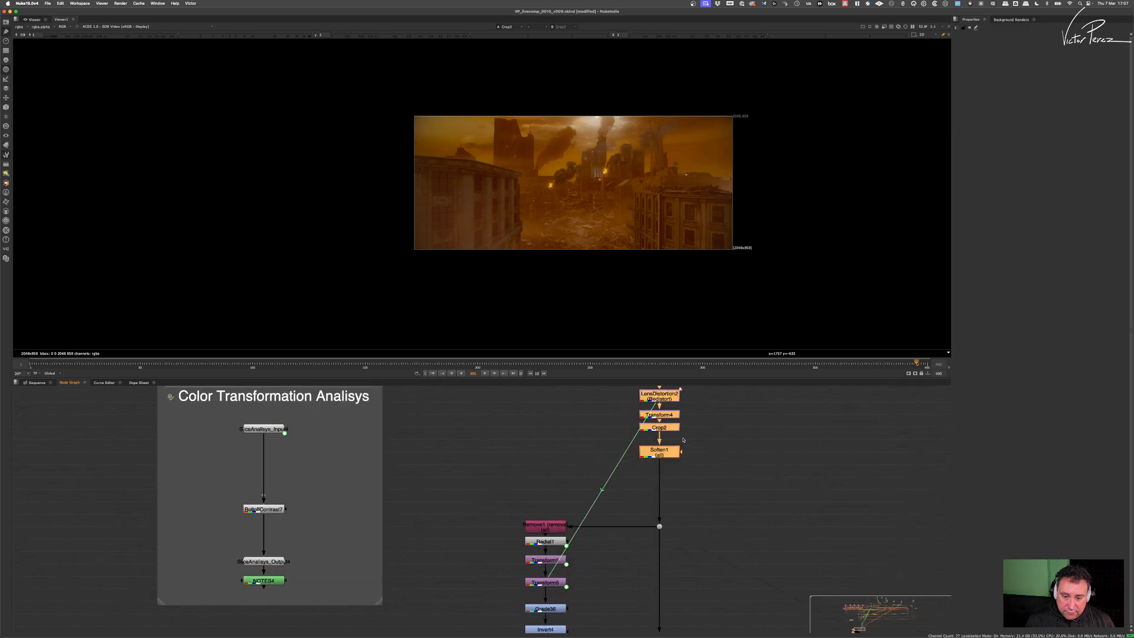
pyautogui.click(652, 456)
pyautogui.moveTo(652, 456); pyautogui.dragTo(666, 466)
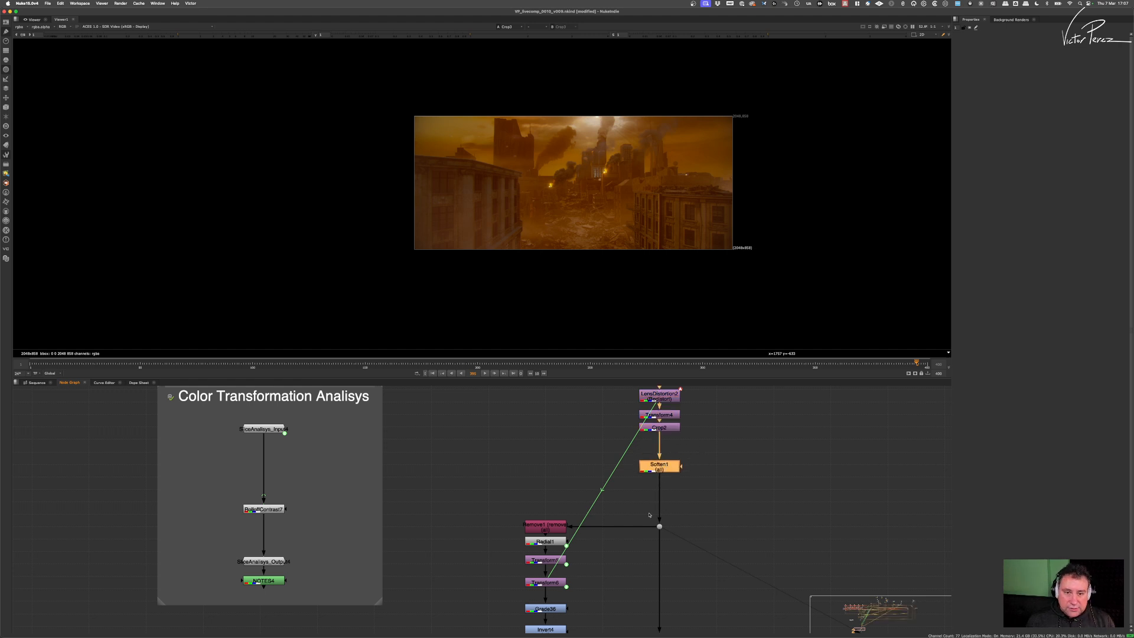
# Step: Toggle all lens-effect nodes from the lens distortion down to Crop3 off and on to compare the composite, leaving them enabled
pyautogui.scroll(-4, 692, 411)
pyautogui.moveTo(697, 394); pyautogui.dragTo(646, 600)
pyautogui.press('d')
pyautogui.press('d')
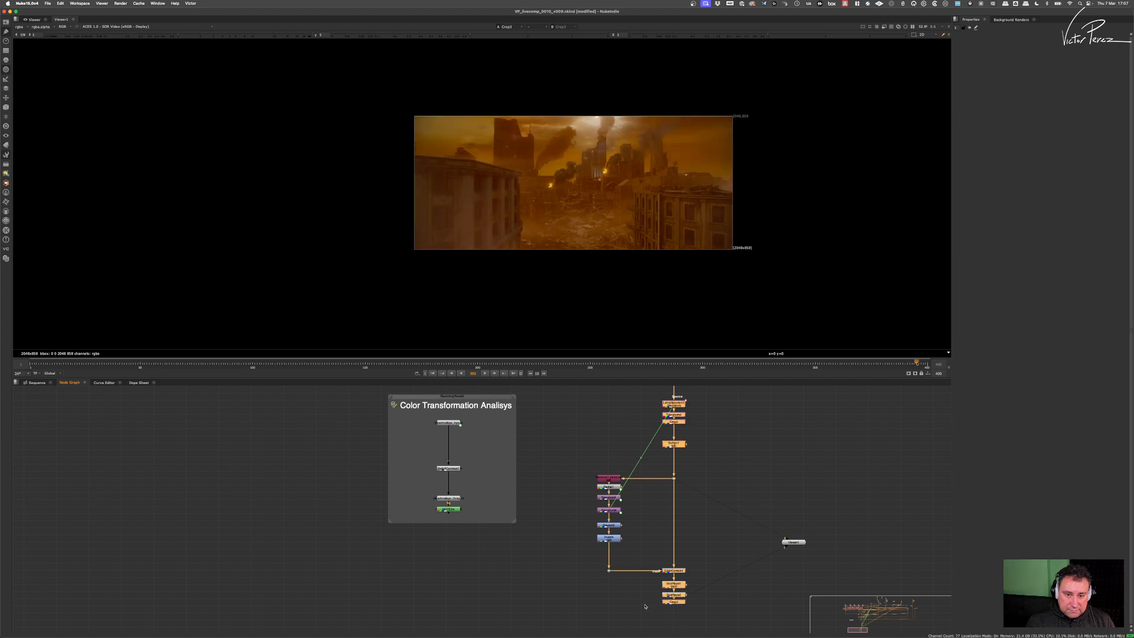
pyautogui.press('d')
pyautogui.press('d')
pyautogui.press('d')
pyautogui.press('d')
pyautogui.press('d')
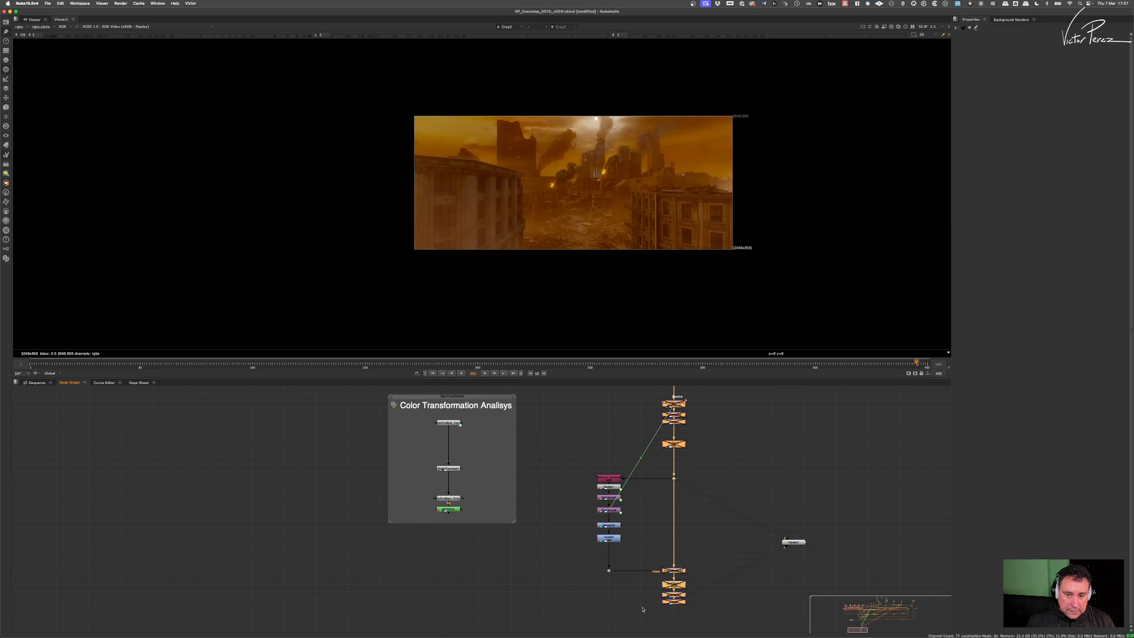
pyautogui.press('d')
pyautogui.press('d')
pyautogui.press('d')
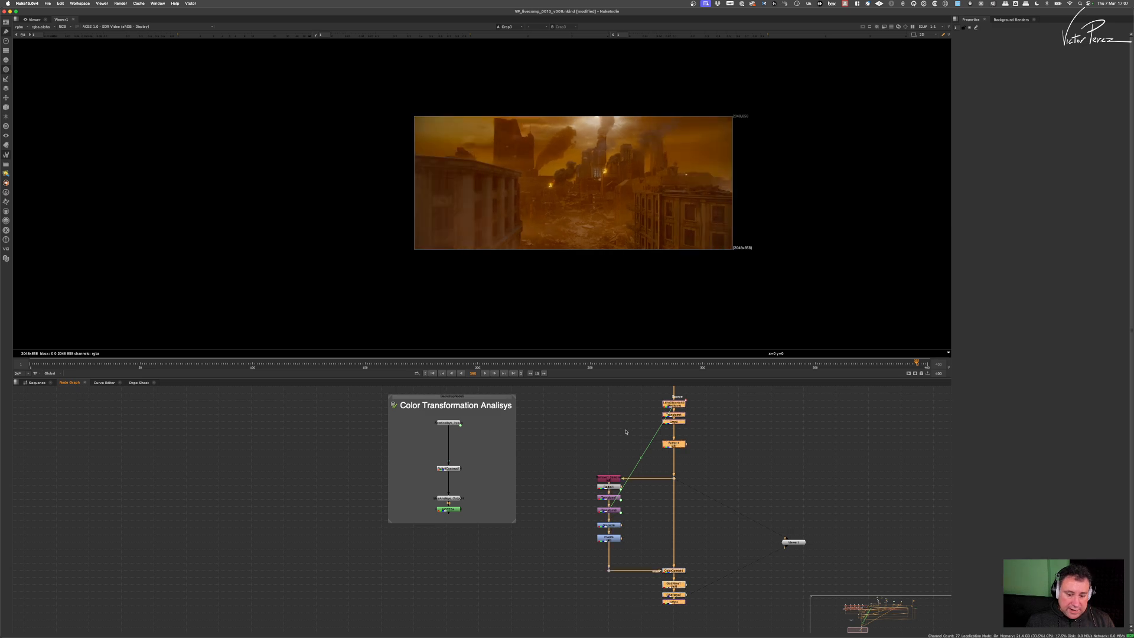
# Step: Open the settings of ColorCorrect4 and examine its effect on the composite up close and over the whole frame
pyautogui.scroll(5, 671, 570)
pyautogui.doubleClick(679, 573)
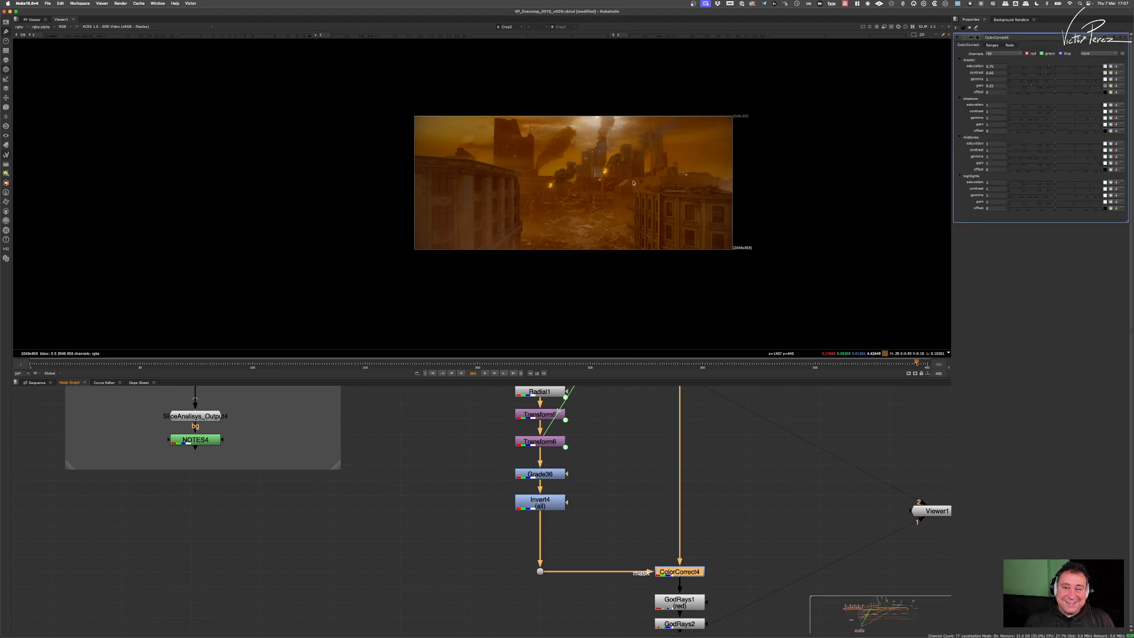
pyautogui.scroll(4, 645, 160)
pyautogui.scroll(3, 674, 130)
pyautogui.scroll(-3, 698, 127)
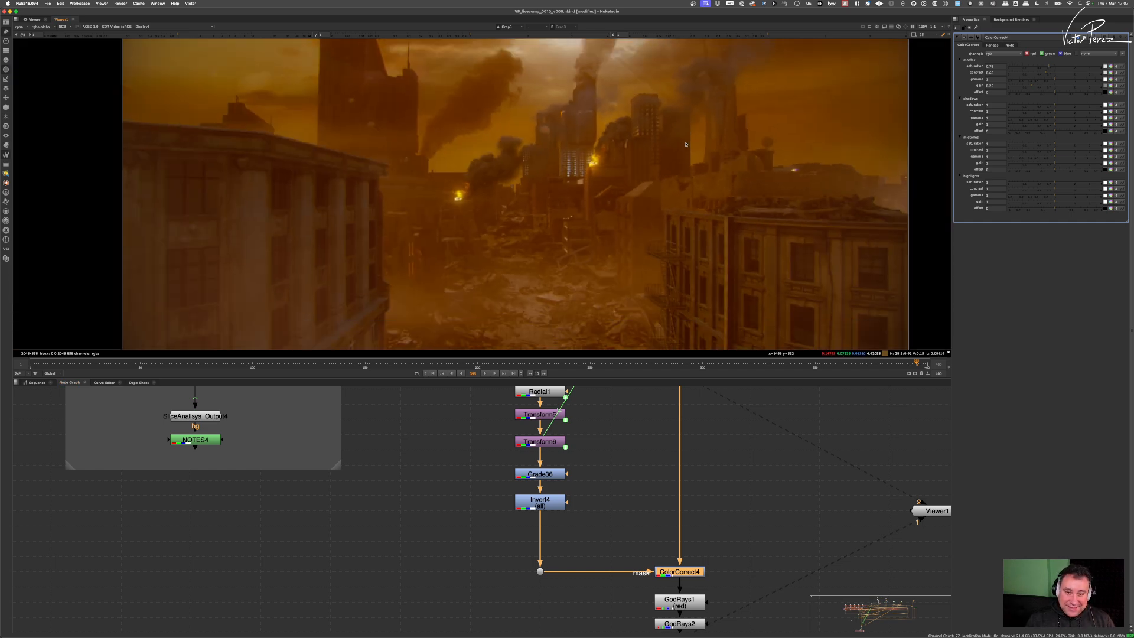
pyautogui.scroll(-3, 695, 146)
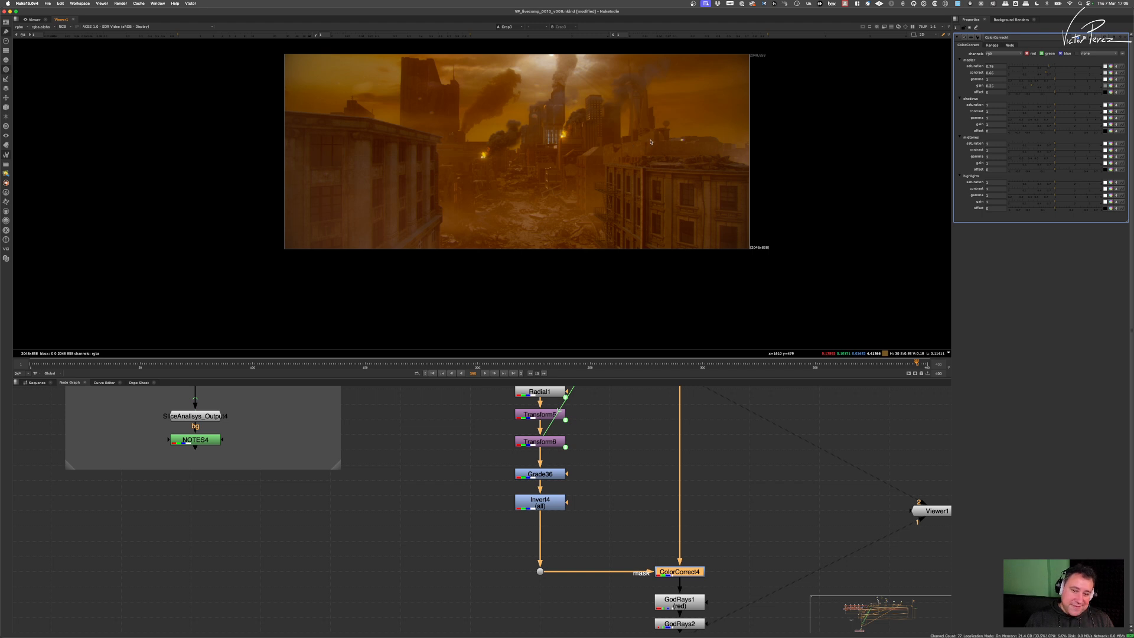
pyautogui.scroll(-3, 615, 496)
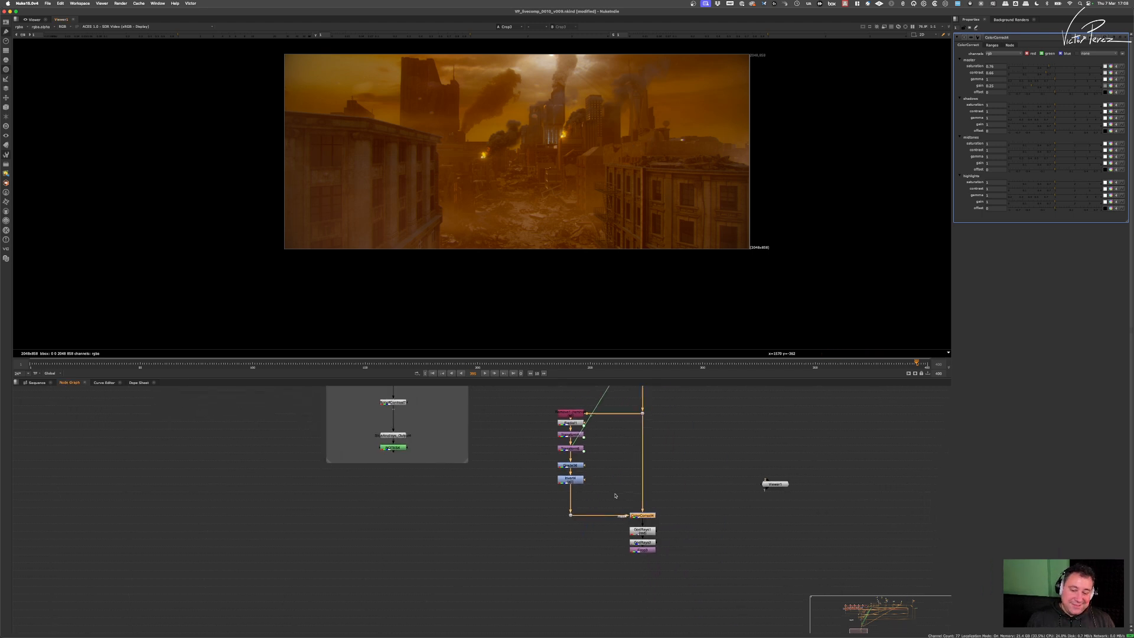
# Step: Move the Crop3 node slightly lower to leave a gap below GodRays2
pyautogui.scroll(3, 615, 495)
pyautogui.click(643, 550)
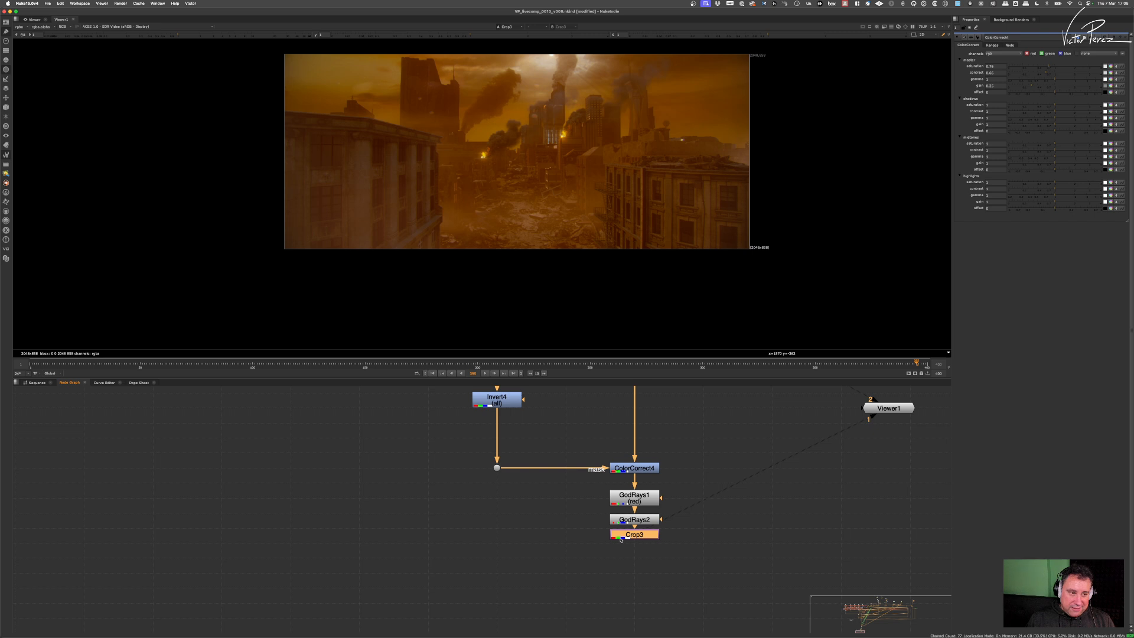
pyautogui.moveTo(623, 539); pyautogui.dragTo(624, 546)
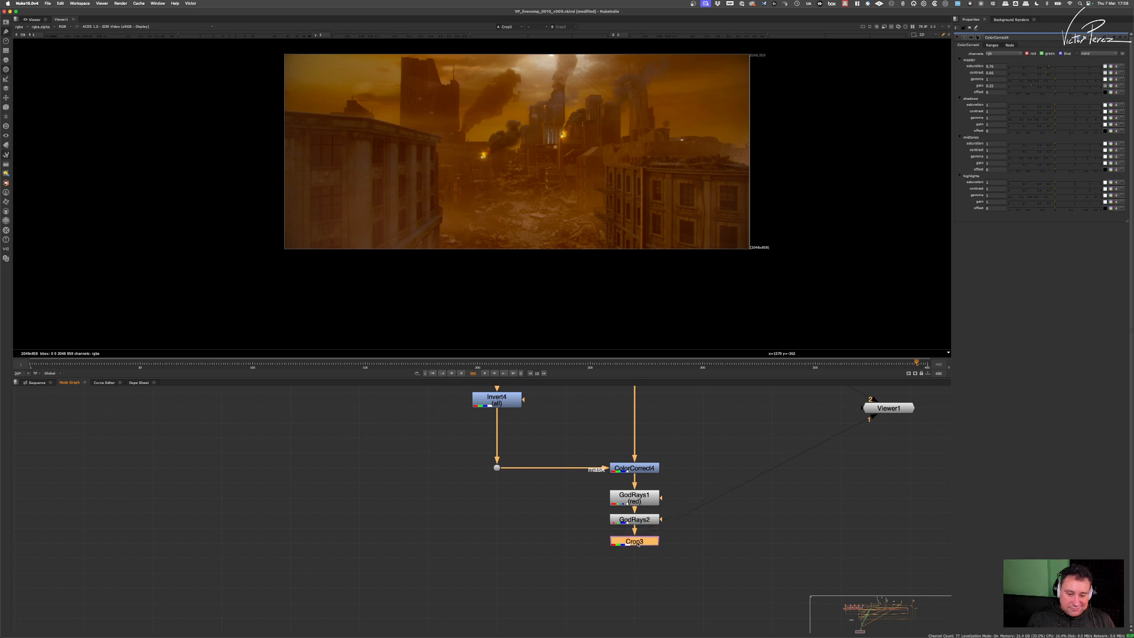
# Step: Add a DasGrain node after Crop3 and view its info page
pyautogui.scroll(-3, 627, 553)
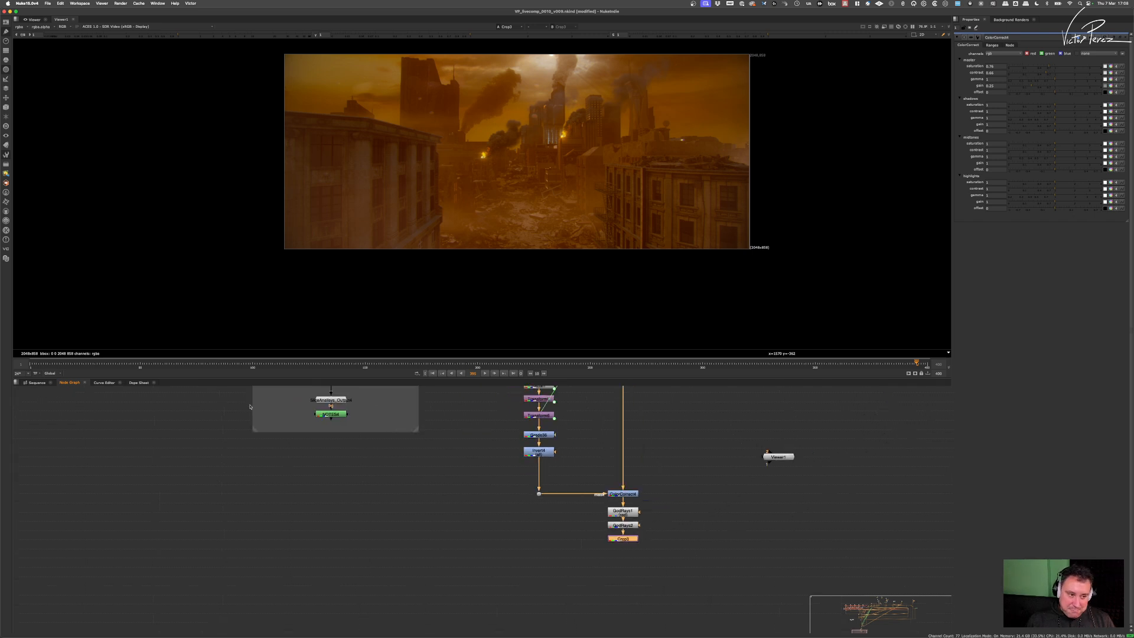
pyautogui.click(6, 155)
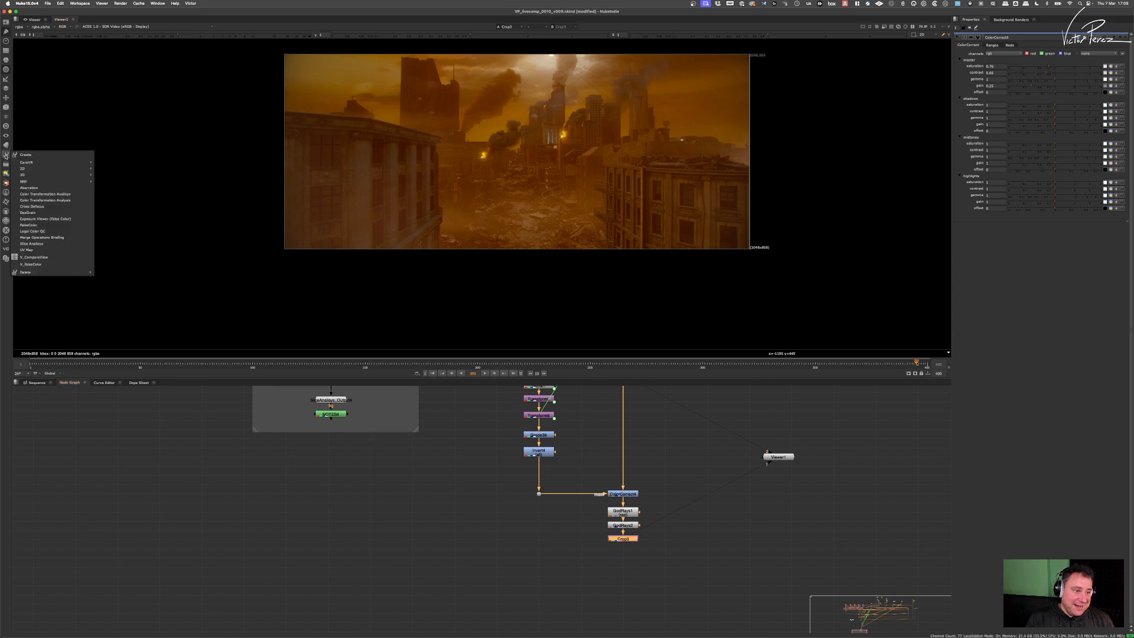
pyautogui.click(41, 214)
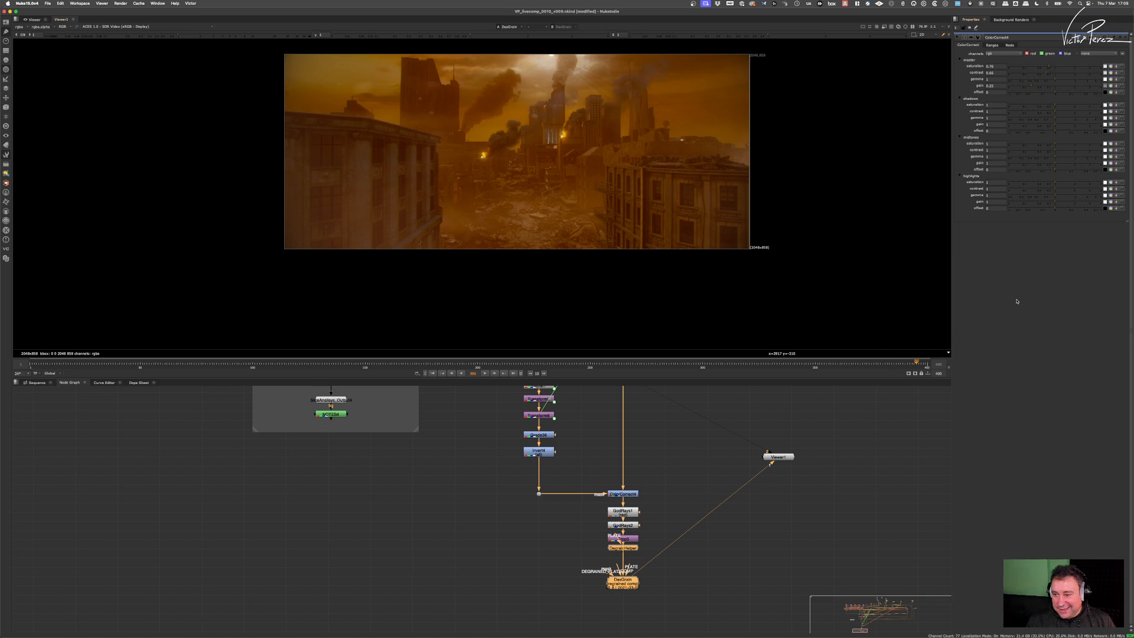
pyautogui.doubleClick(633, 587)
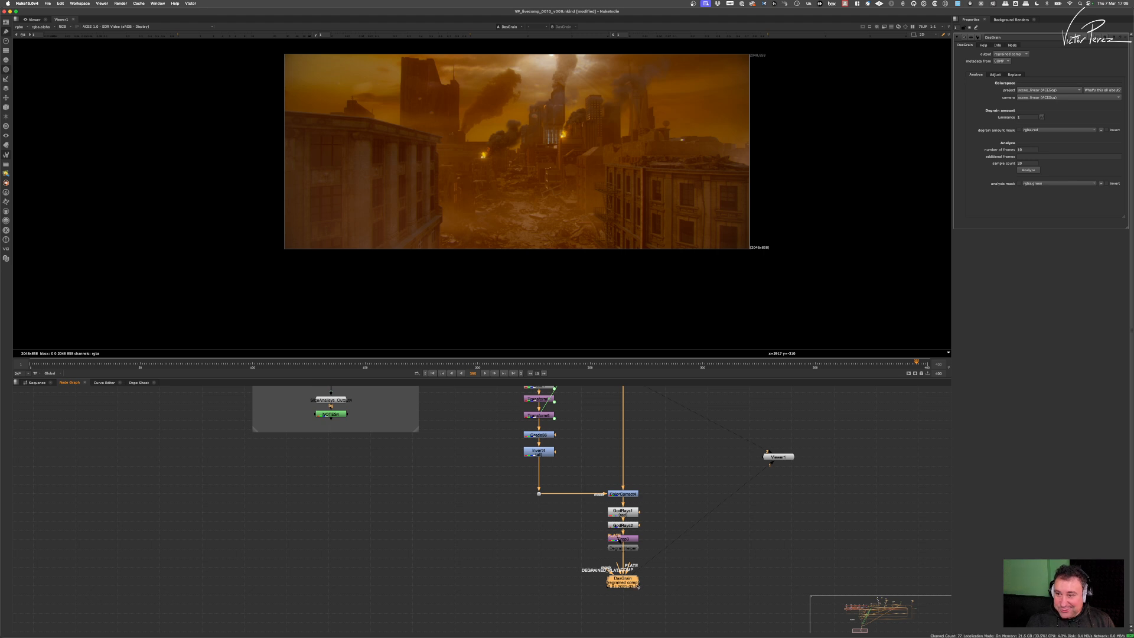
pyautogui.click(998, 45)
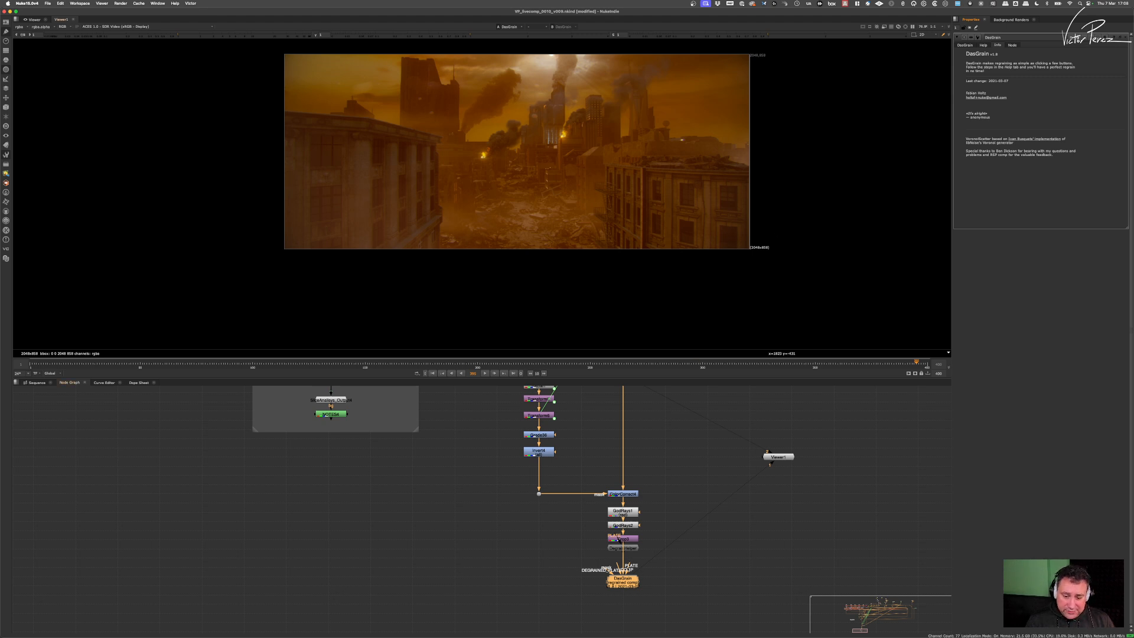
# Step: Separate the DasGrain node from its helper node and delete both from the end of the chain
pyautogui.moveTo(626, 581); pyautogui.dragTo(674, 584)
pyautogui.moveTo(625, 549); pyautogui.dragTo(626, 591)
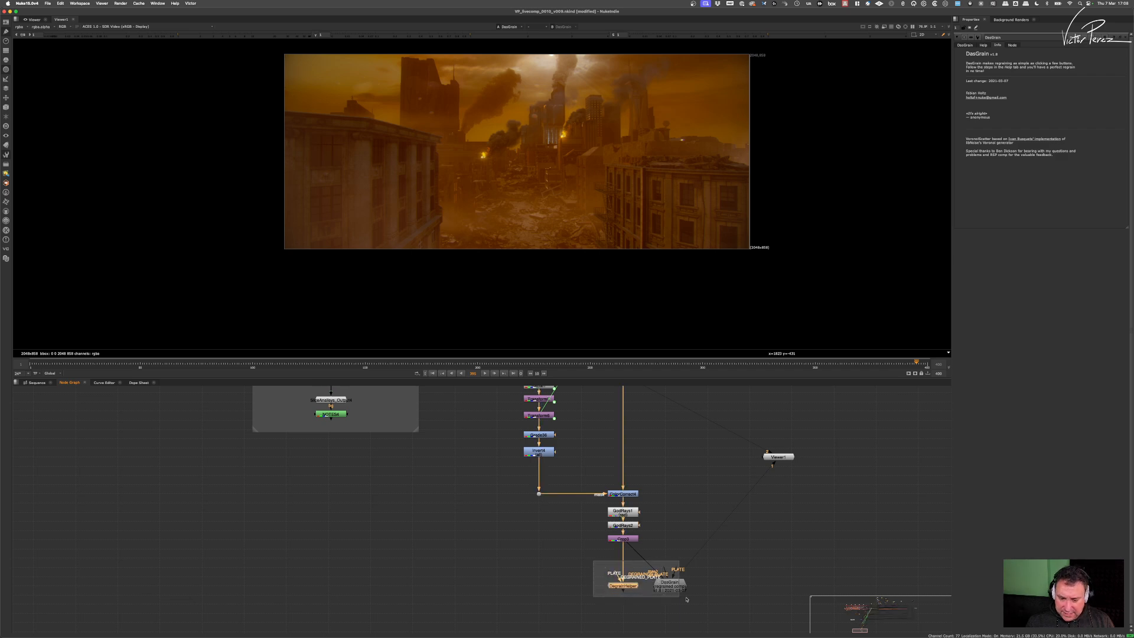
pyautogui.click(670, 585)
pyautogui.press('Delete')
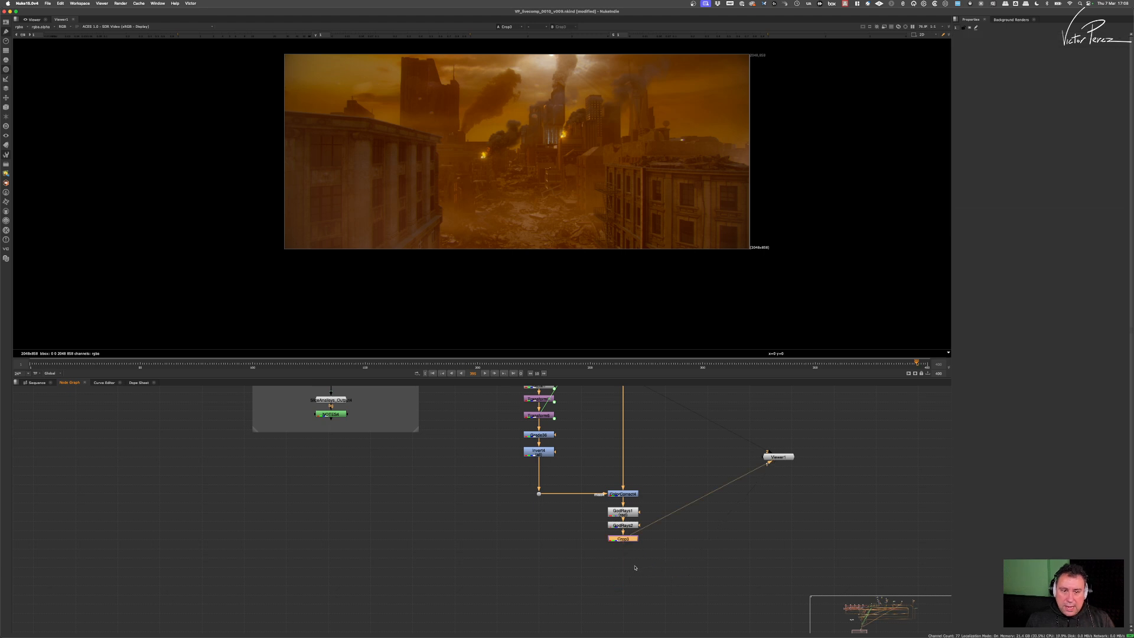
# Step: Add an F_ReGrain node, connect its source input to Crop3, and view its output
pyautogui.click(631, 578)
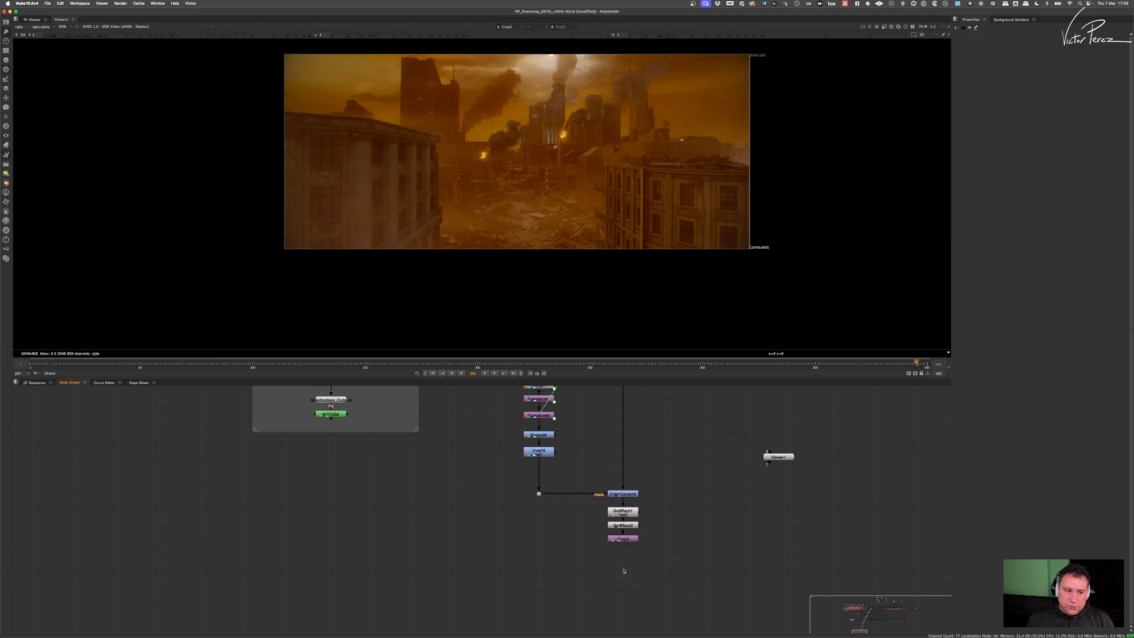
pyautogui.click(5, 193)
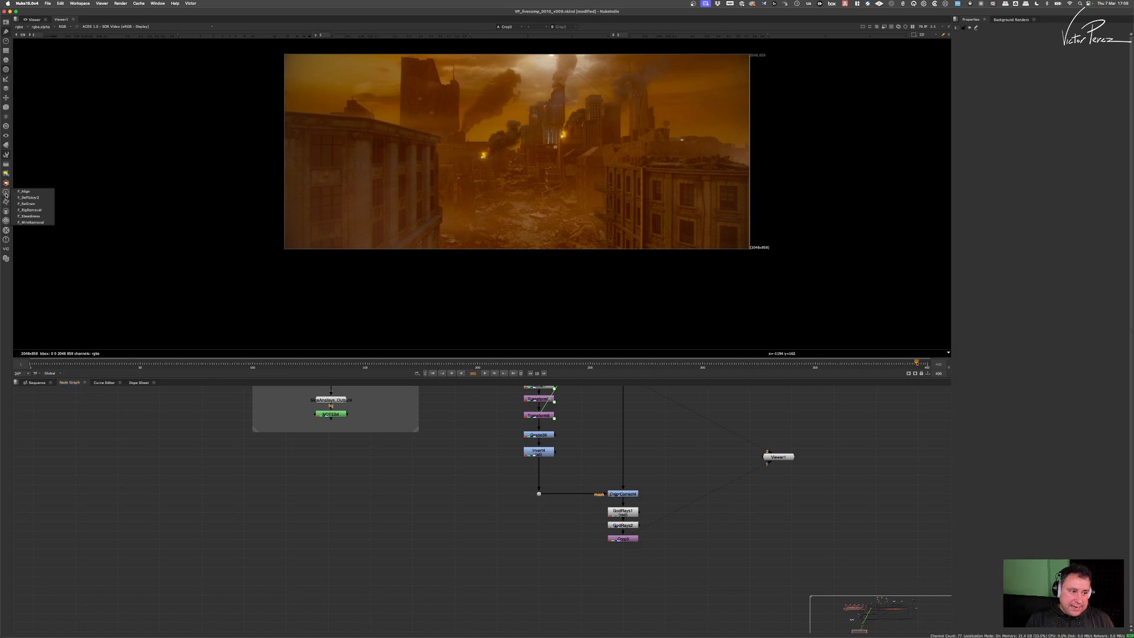
pyautogui.click(41, 204)
pyautogui.moveTo(624, 571); pyautogui.dragTo(622, 540)
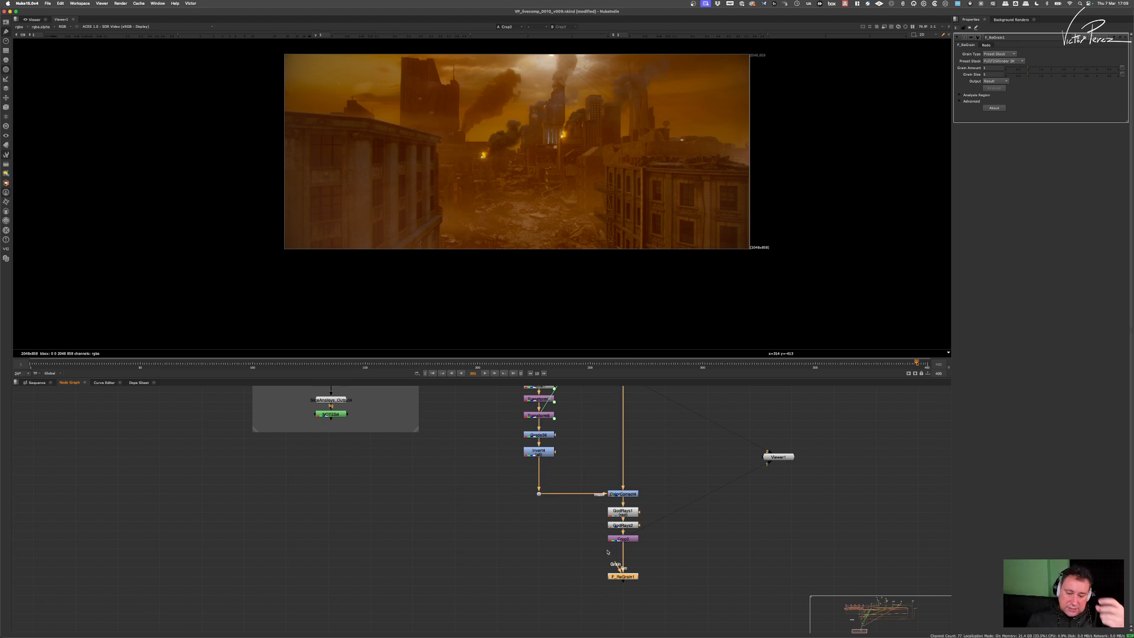
pyautogui.scroll(5, 609, 551)
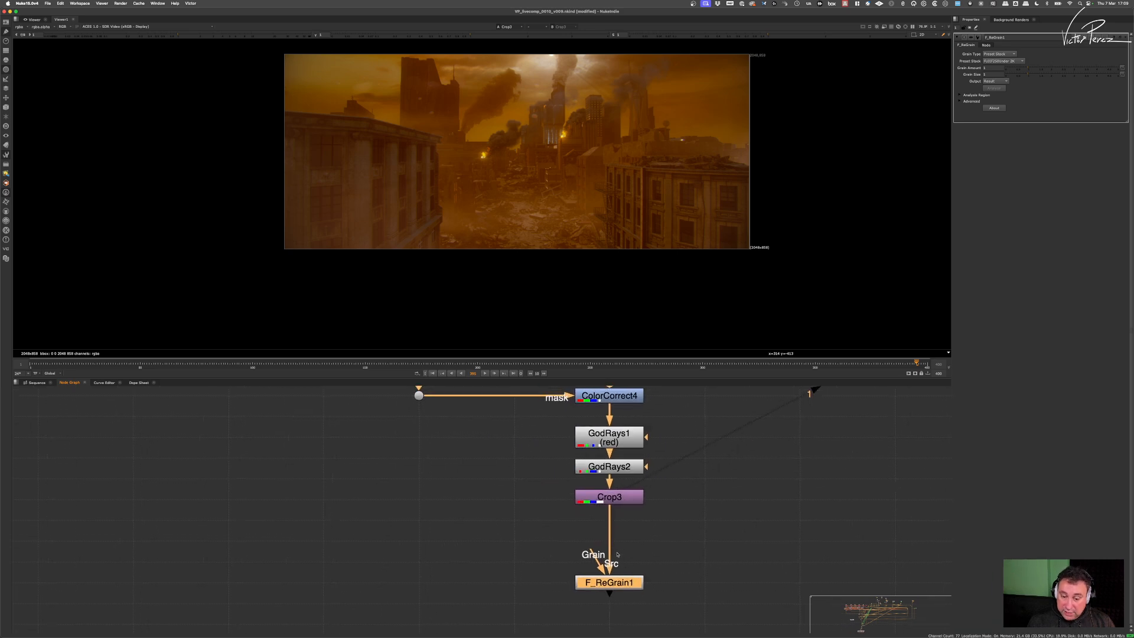
pyautogui.press('1')
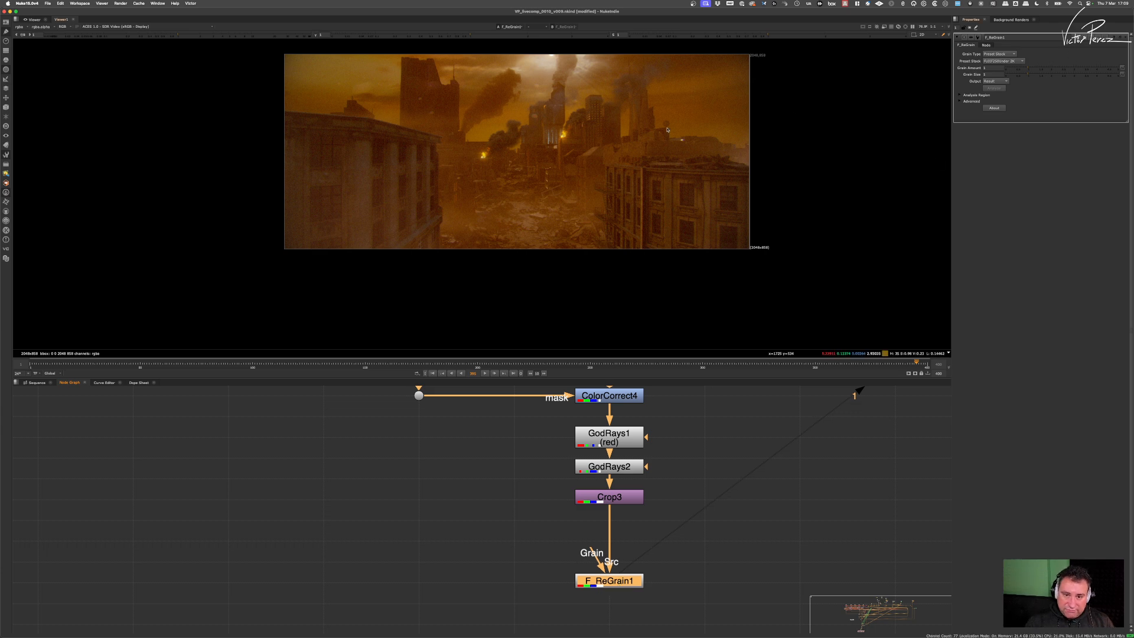
# Step: Set the F_ReGrain preset stock to FUJIF500 2K and check the grain up close and over the whole frame
pyautogui.scroll(6, 718, 131)
pyautogui.scroll(-5, 718, 131)
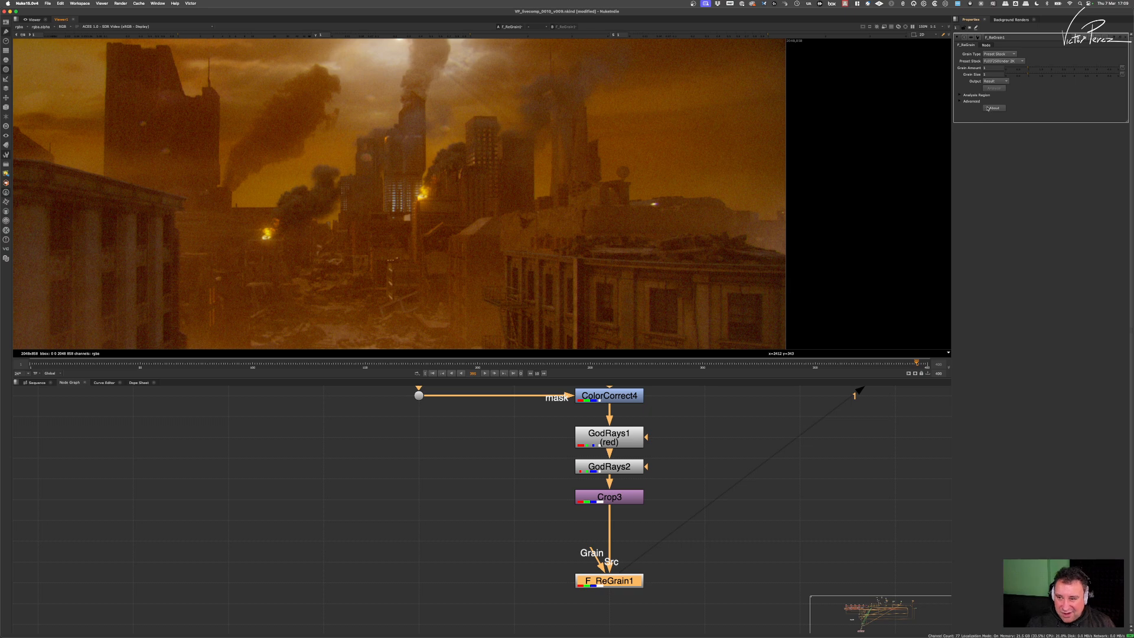
pyautogui.click(1022, 61)
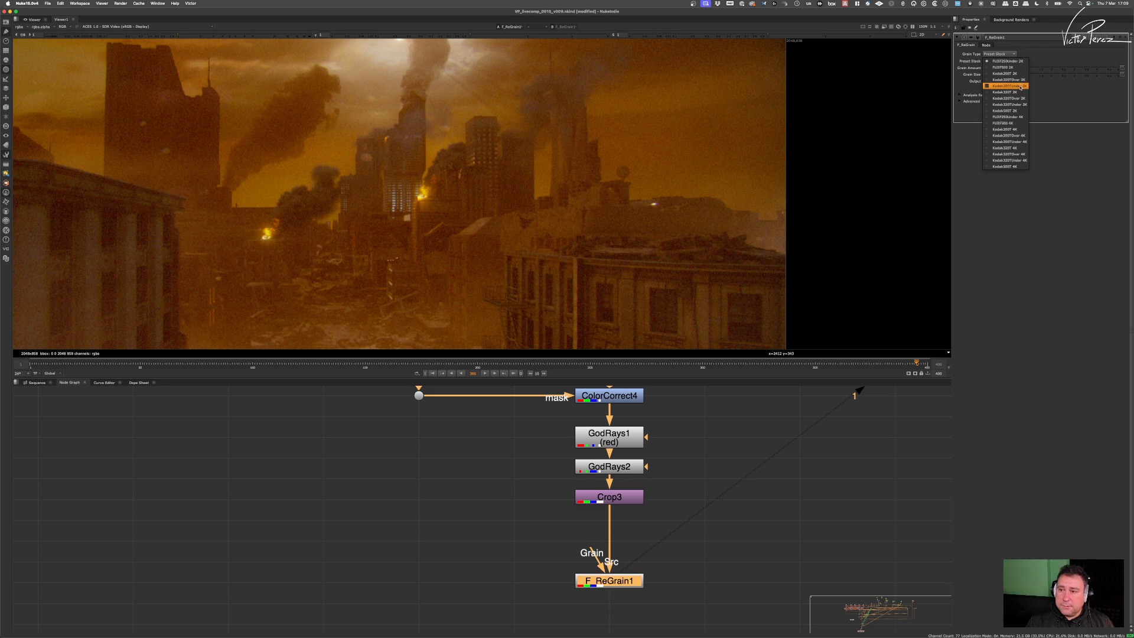
pyautogui.click(1019, 67)
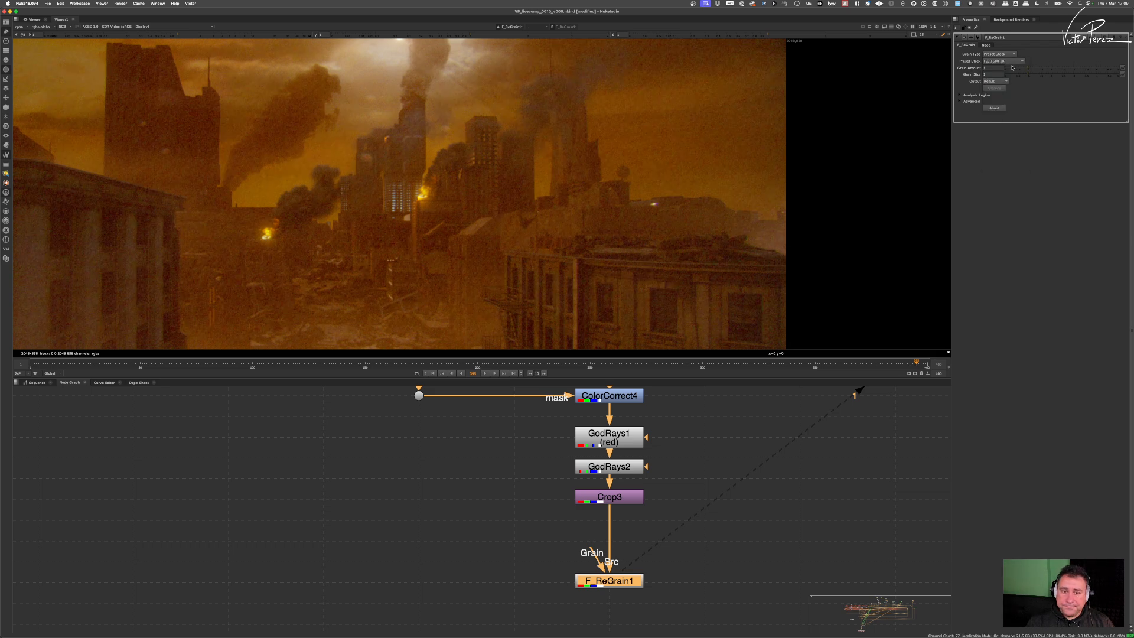
pyautogui.scroll(-2, 580, 157)
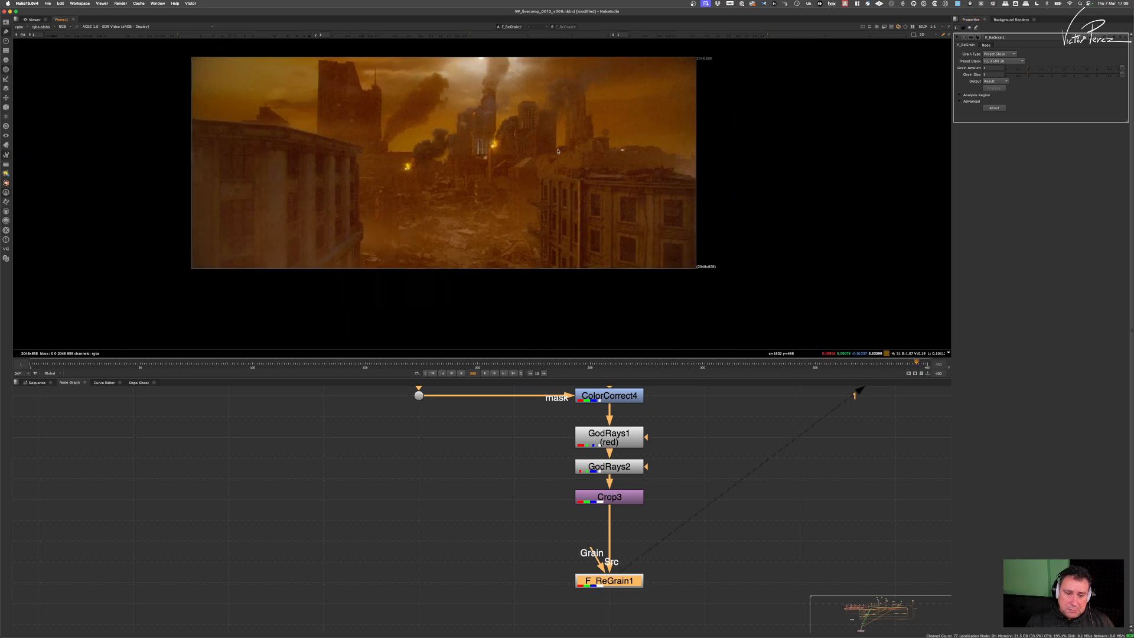
pyautogui.scroll(5, 614, 148)
pyautogui.scroll(-6, 648, 135)
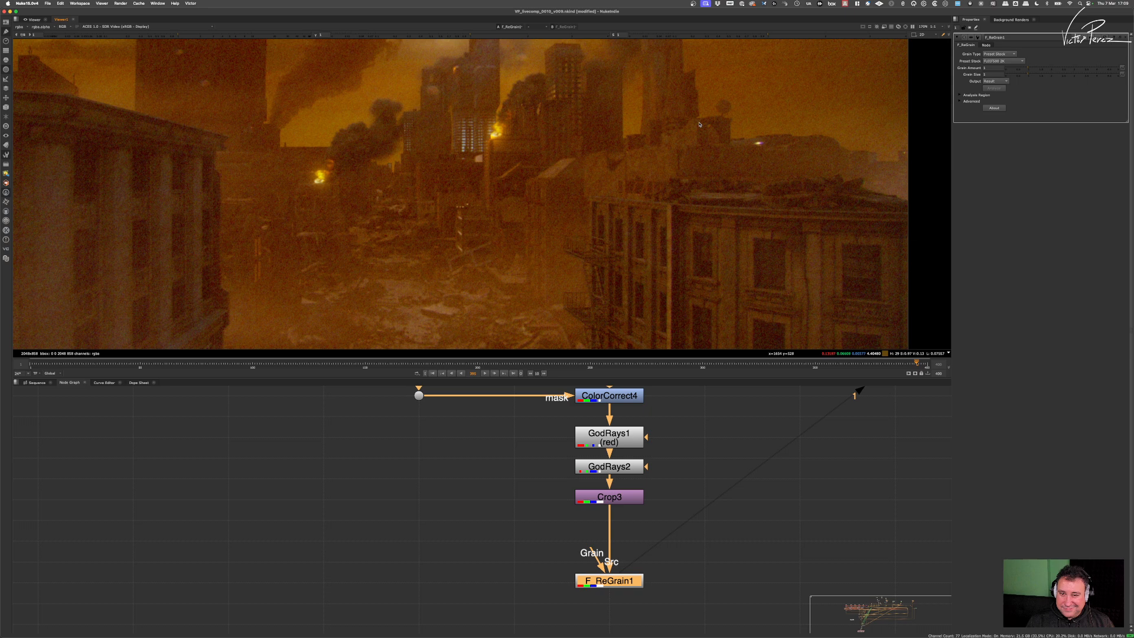
pyautogui.scroll(3, 658, 170)
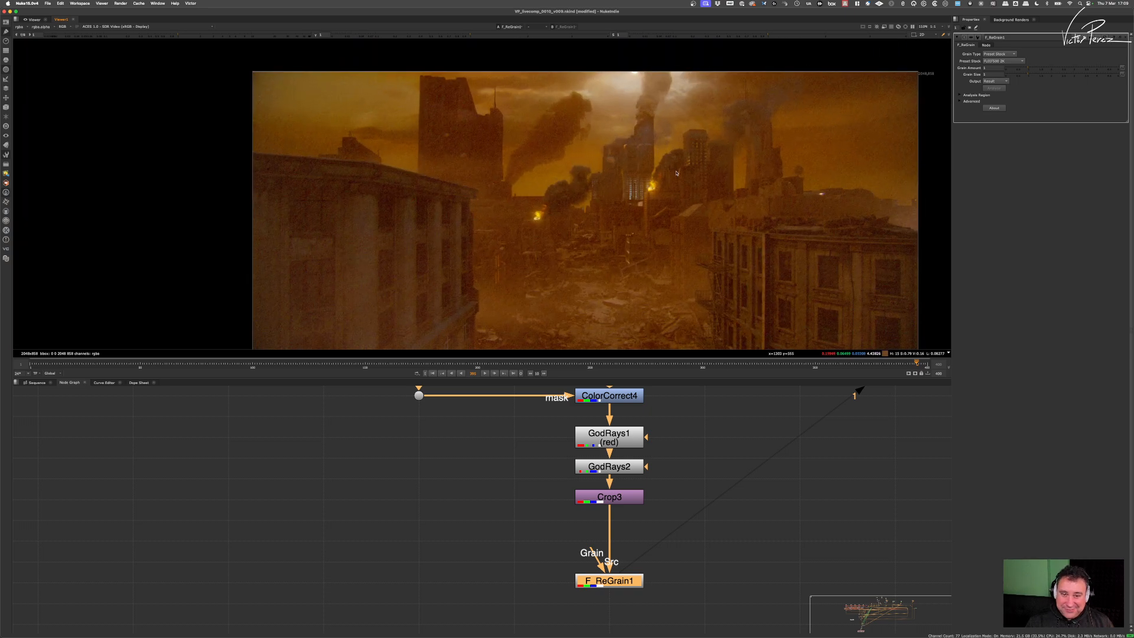
pyautogui.moveTo(457, 170); pyautogui.dragTo(461, 144, button='middle')
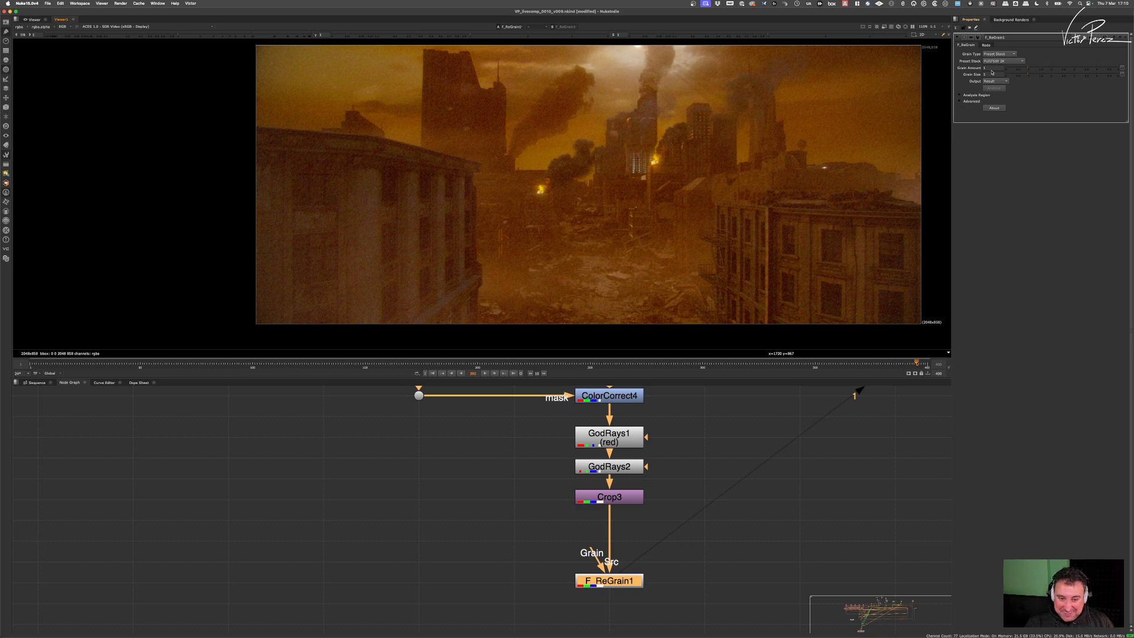
# Step: Show the advanced grain response settings of F_ReGrain1, apply the grain in Cineon, and check the result up close
pyautogui.click(966, 102)
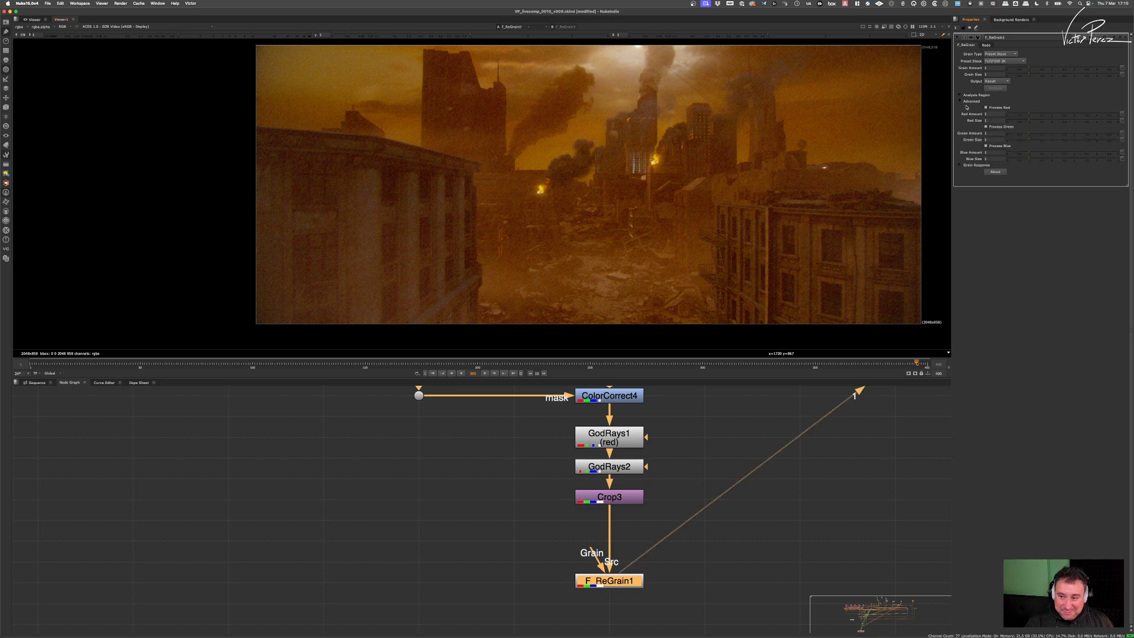
pyautogui.click(961, 166)
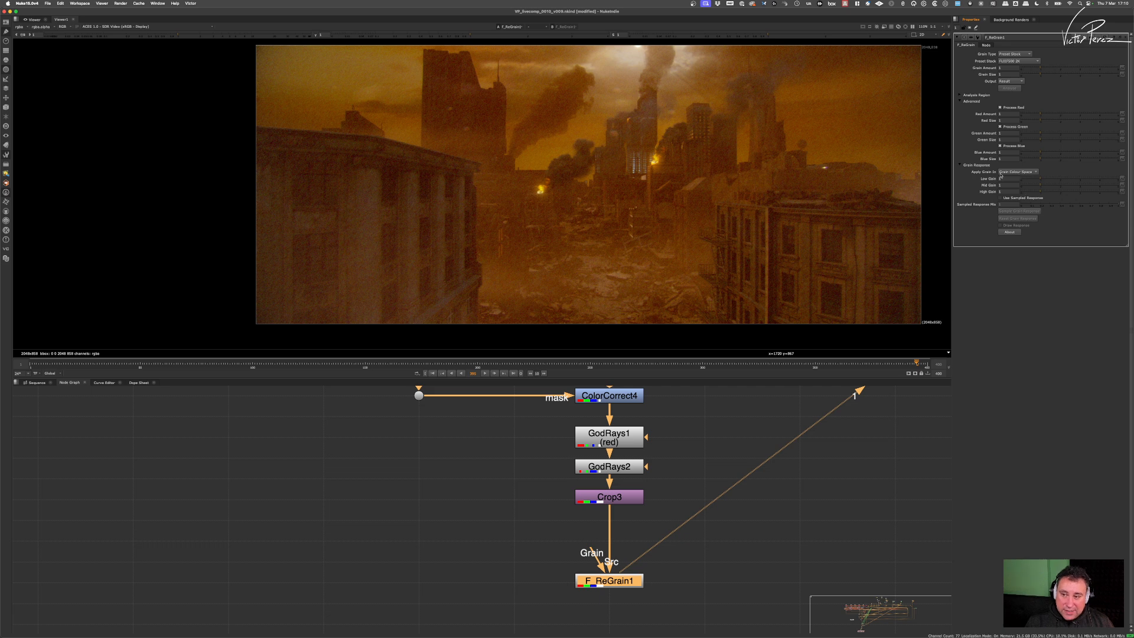
pyautogui.click(1016, 172)
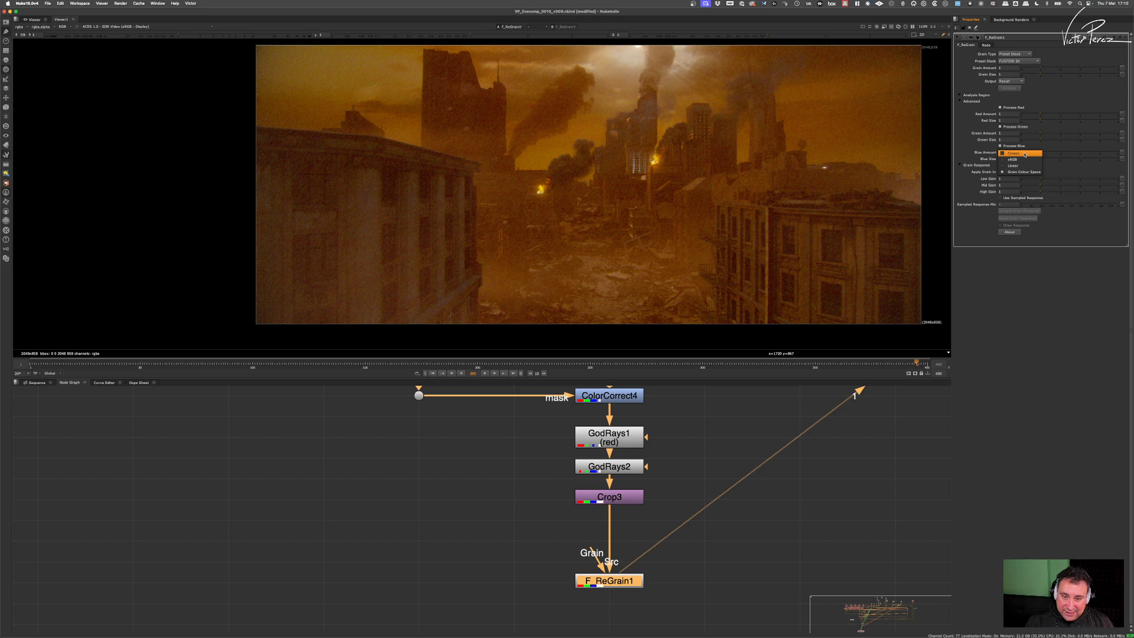
pyautogui.click(1025, 154)
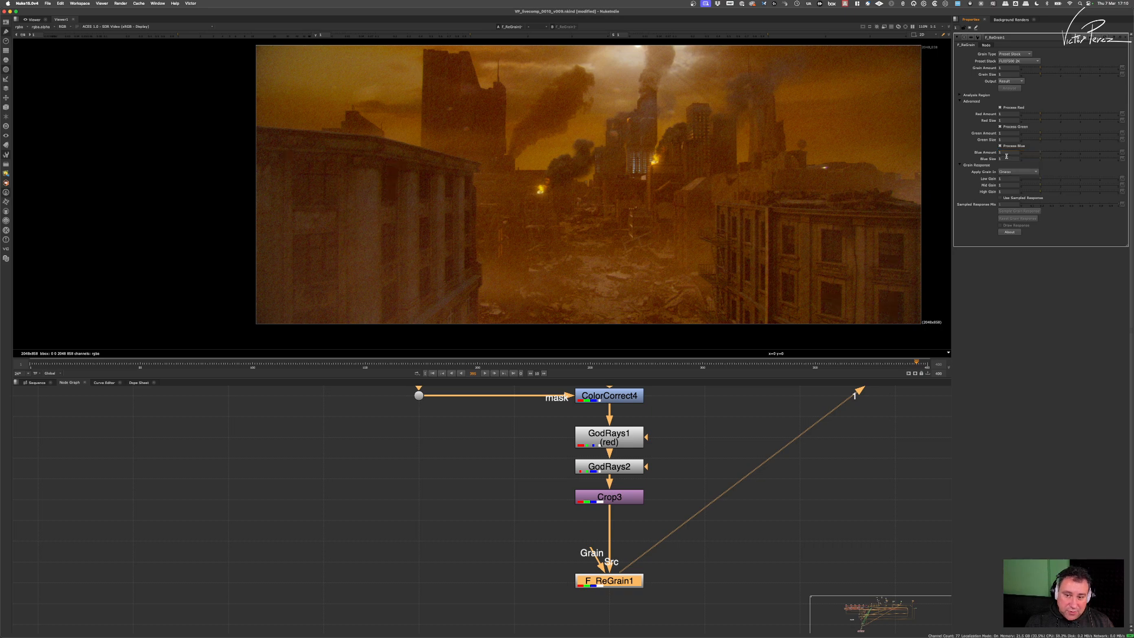
pyautogui.scroll(5, 455, 217)
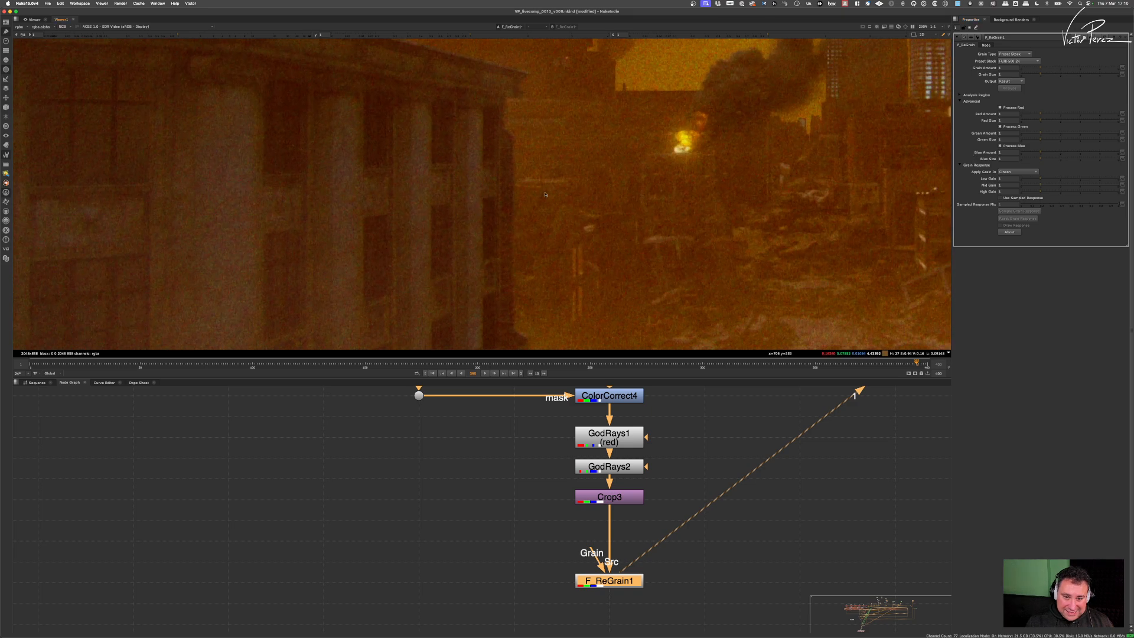
pyautogui.scroll(-5, 558, 199)
pyautogui.scroll(1, 552, 213)
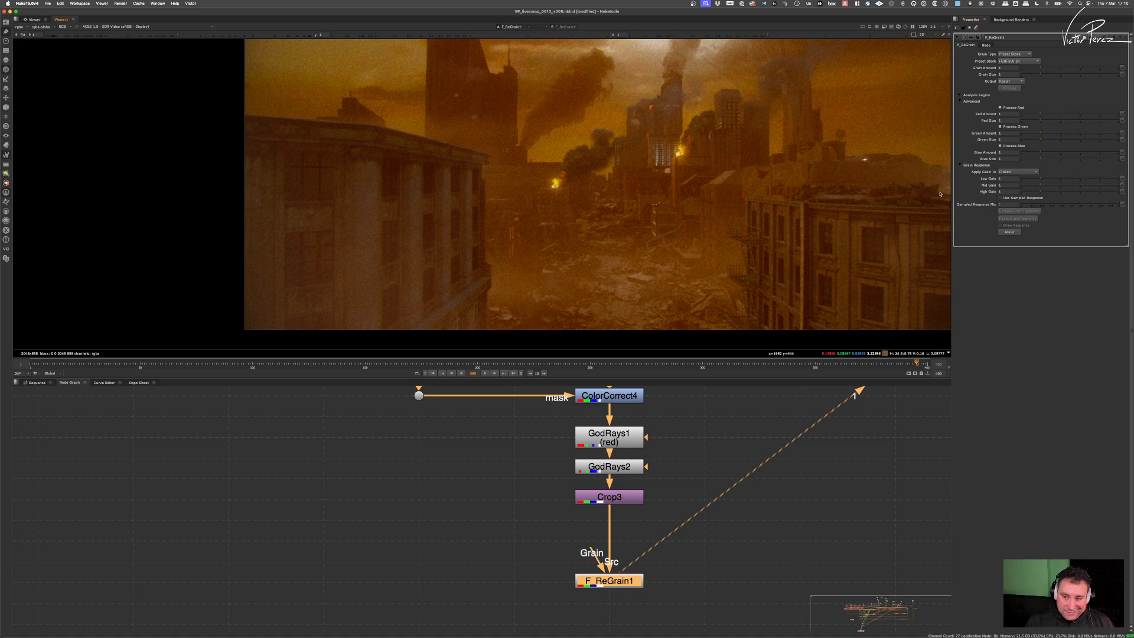
# Step: Set the grain response's Low Gain to 0, lower its Mid Gain and High Gain, and inspect the grain in sky and buildings
pyautogui.moveTo(1038, 180); pyautogui.dragTo(1002, 187)
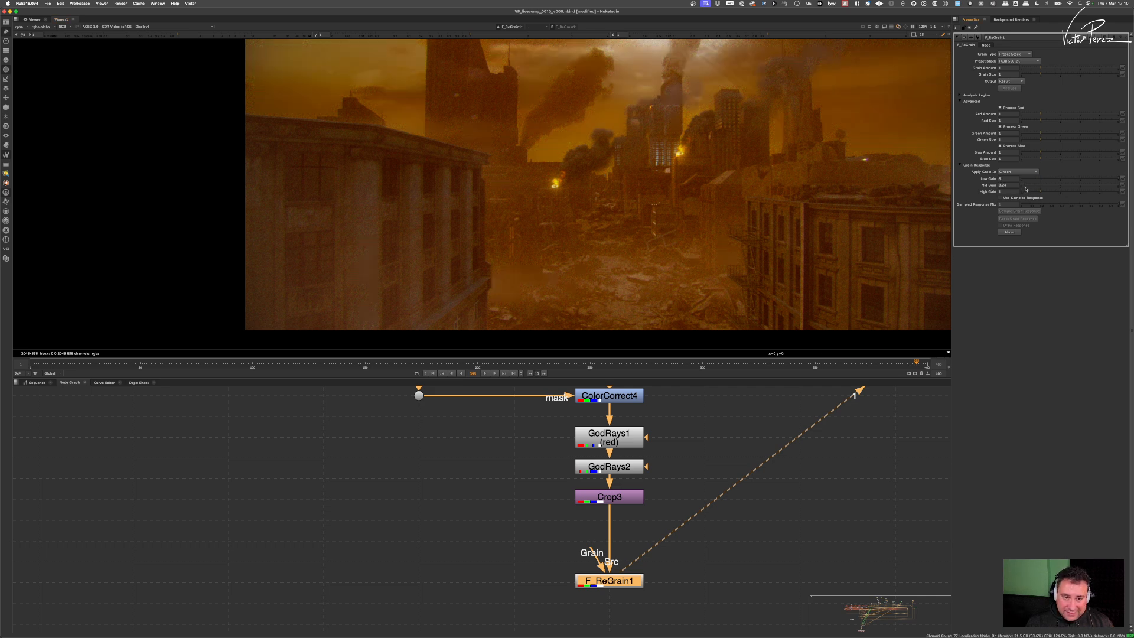
pyautogui.moveTo(1027, 190); pyautogui.dragTo(1030, 191)
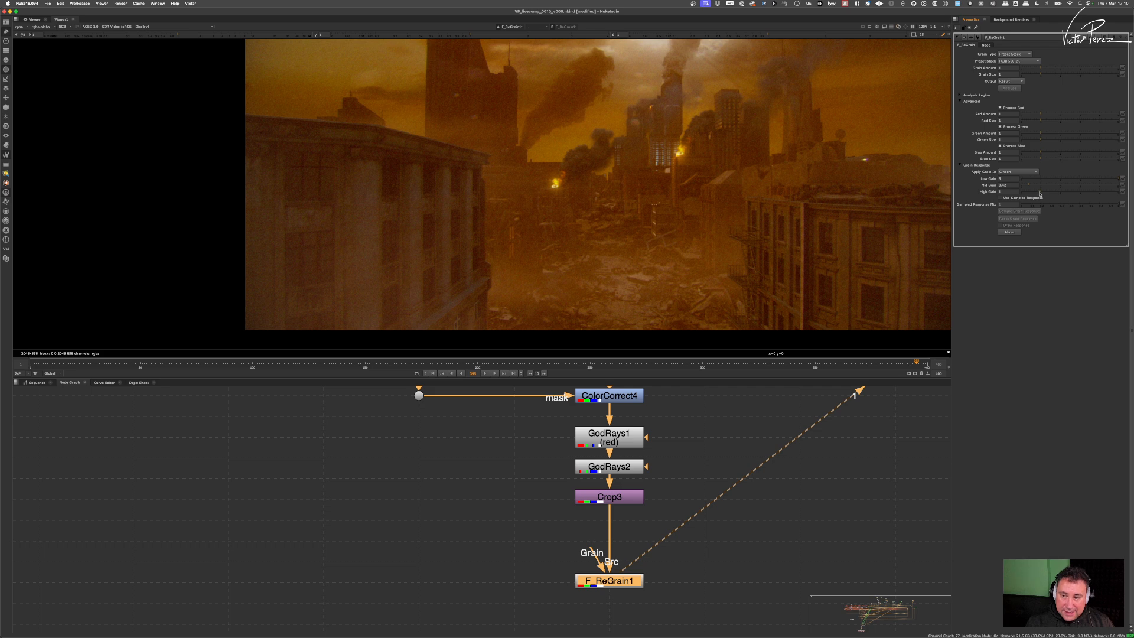
pyautogui.click(1041, 194)
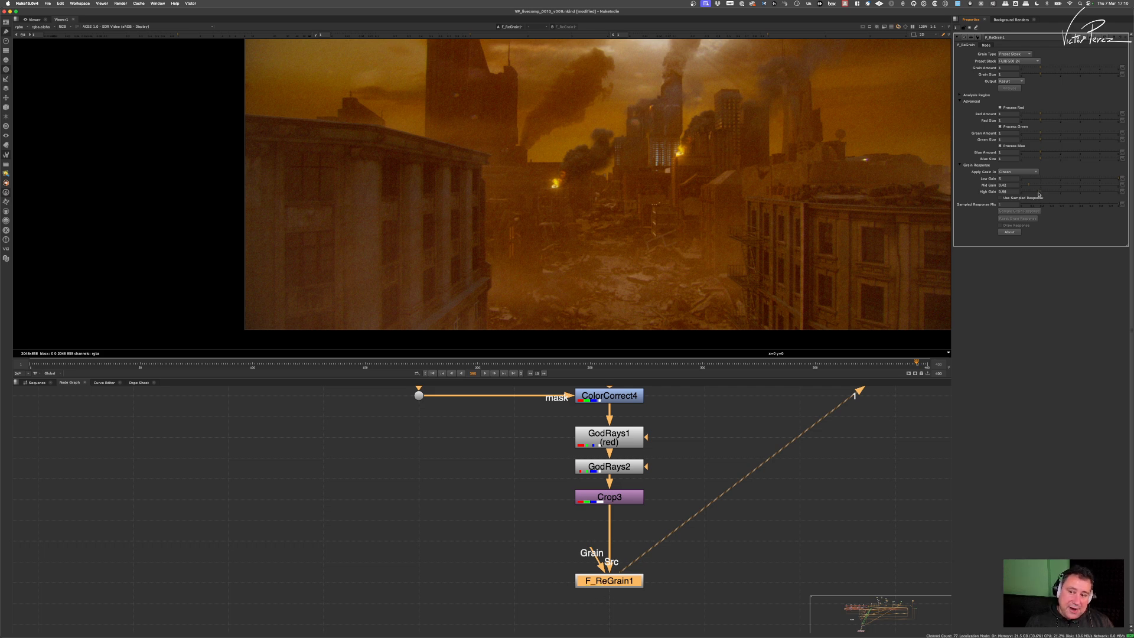
pyautogui.moveTo(1041, 194); pyautogui.dragTo(1022, 196)
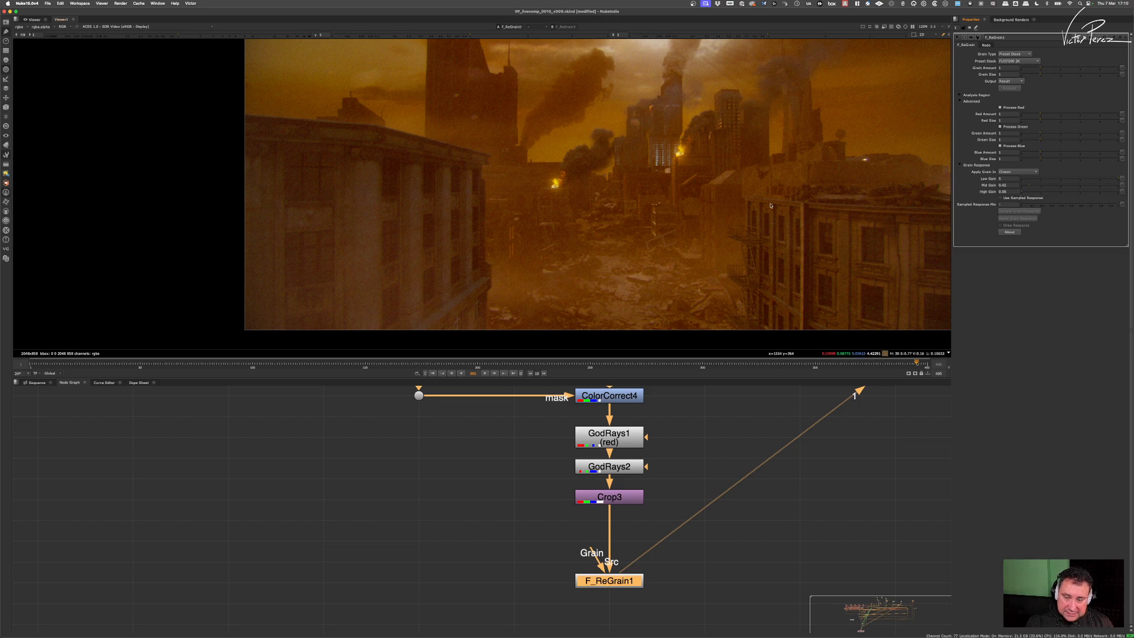
pyautogui.scroll(5, 692, 138)
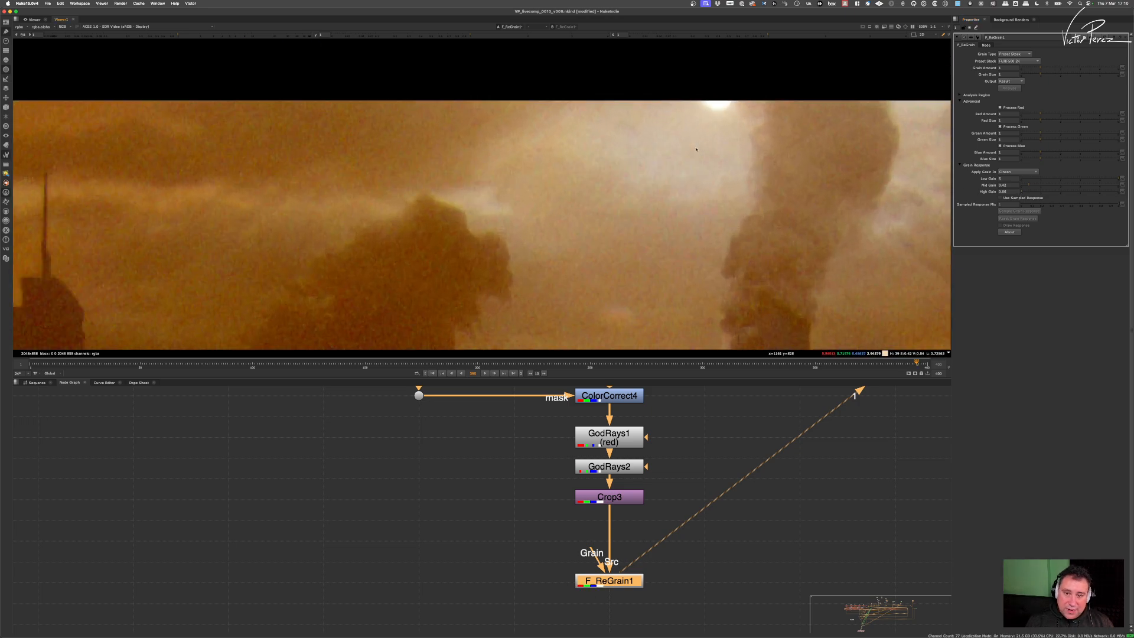
pyautogui.scroll(-4, 655, 218)
pyautogui.moveTo(651, 274); pyautogui.dragTo(677, 178, button='middle')
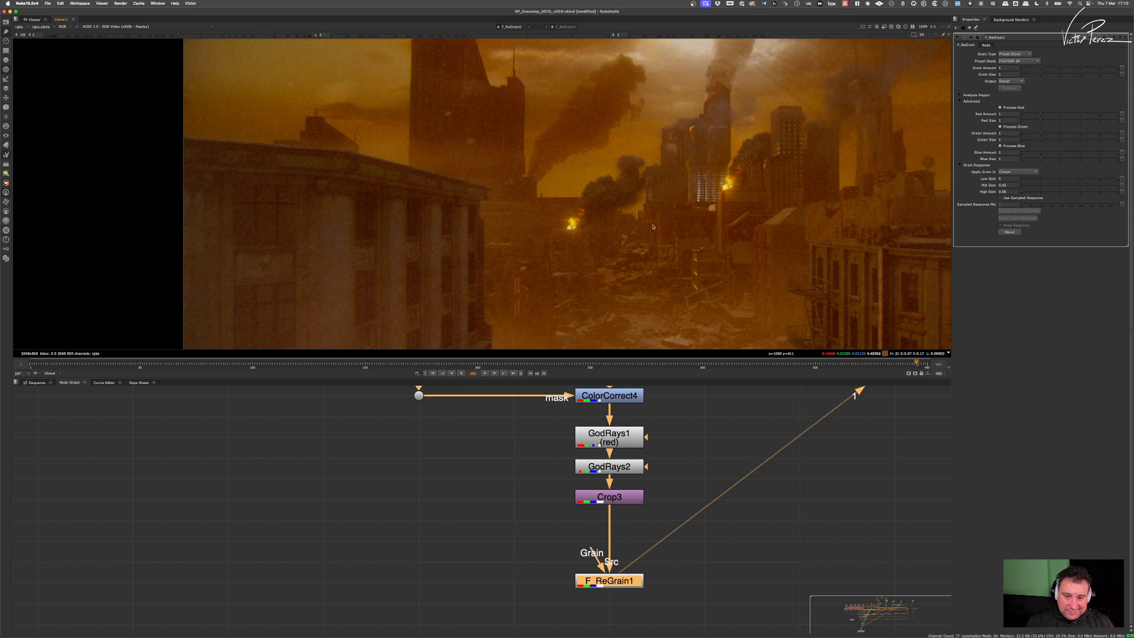
pyautogui.moveTo(665, 228); pyautogui.dragTo(663, 198, button='middle')
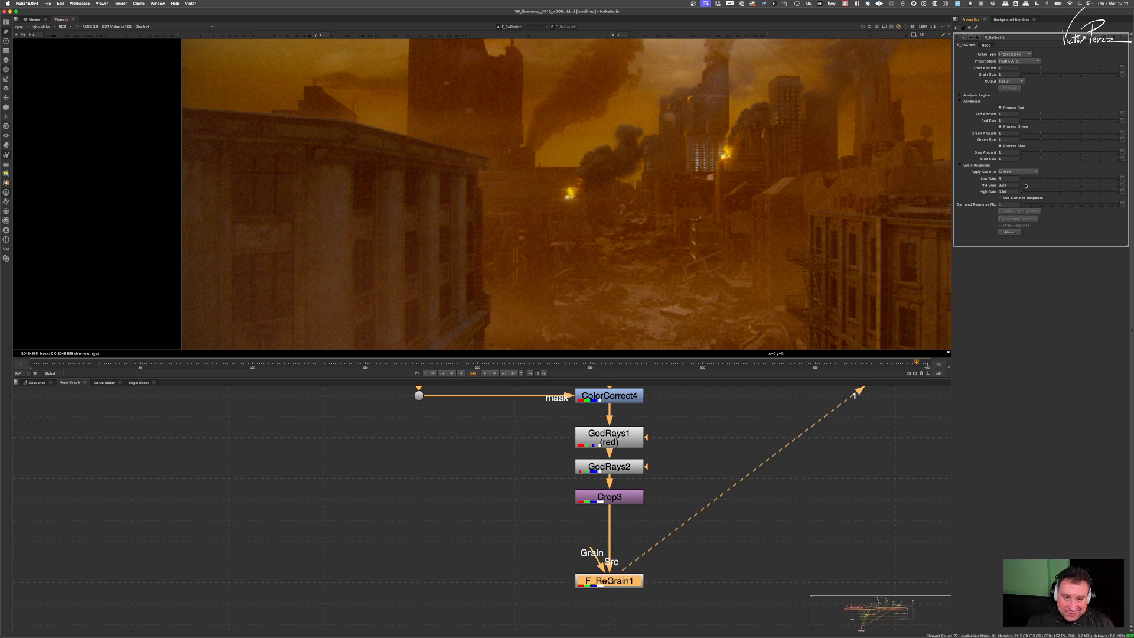
# Step: Reduce the Mid Gain further to almost zero, keeping the grain applied in Cineon, and inspect the building and street shadows
pyautogui.moveTo(1029, 186); pyautogui.dragTo(1021, 187)
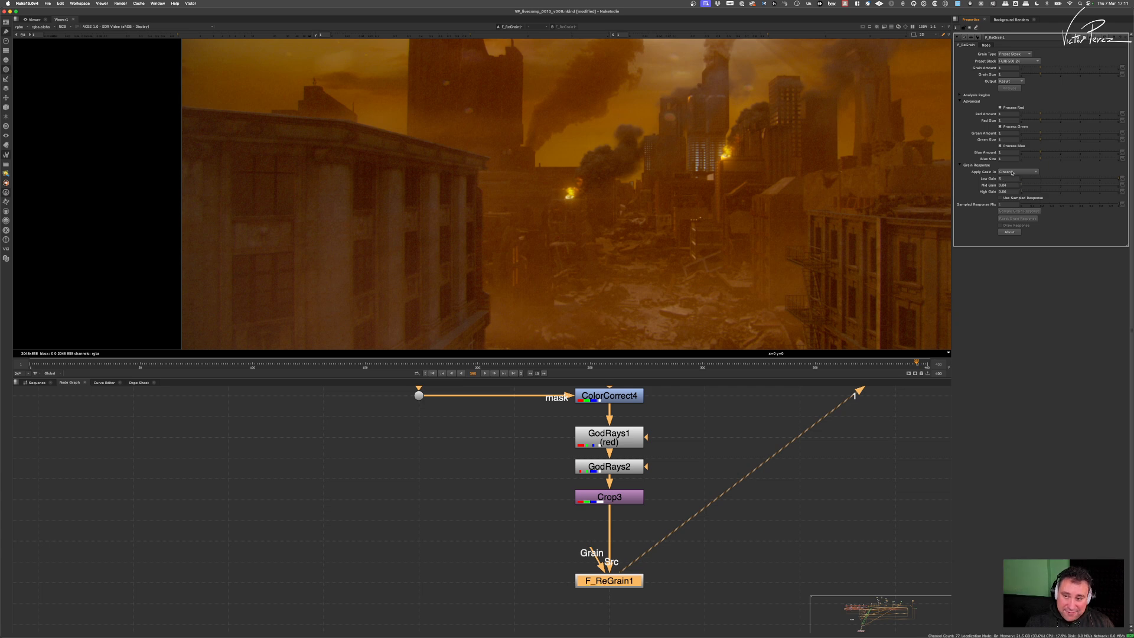
pyautogui.click(1012, 174)
pyautogui.click(1020, 173)
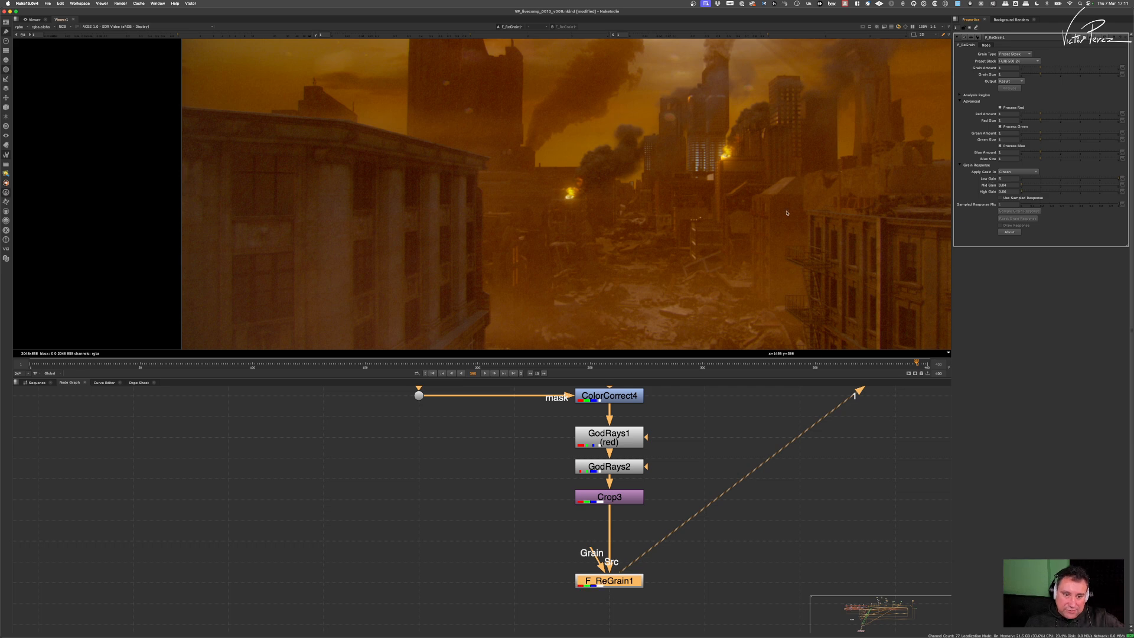
pyautogui.scroll(4, 418, 213)
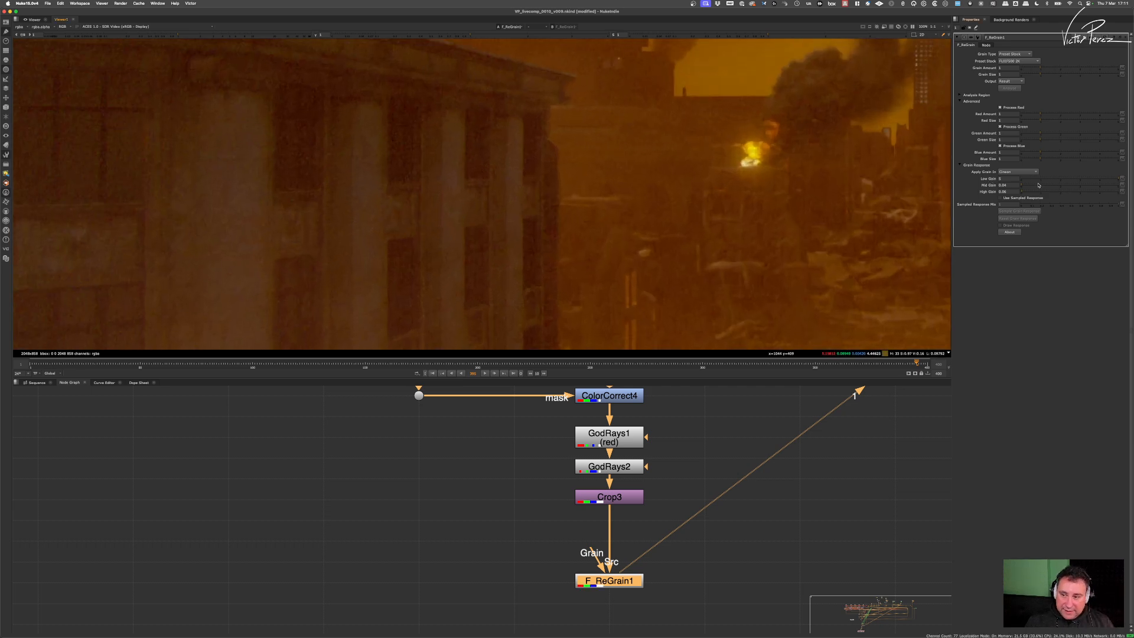
# Step: Try a higher Low Gain in the grain response, comparing the grain across the shadows, the sky and the whole frame
pyautogui.click(1012, 179)
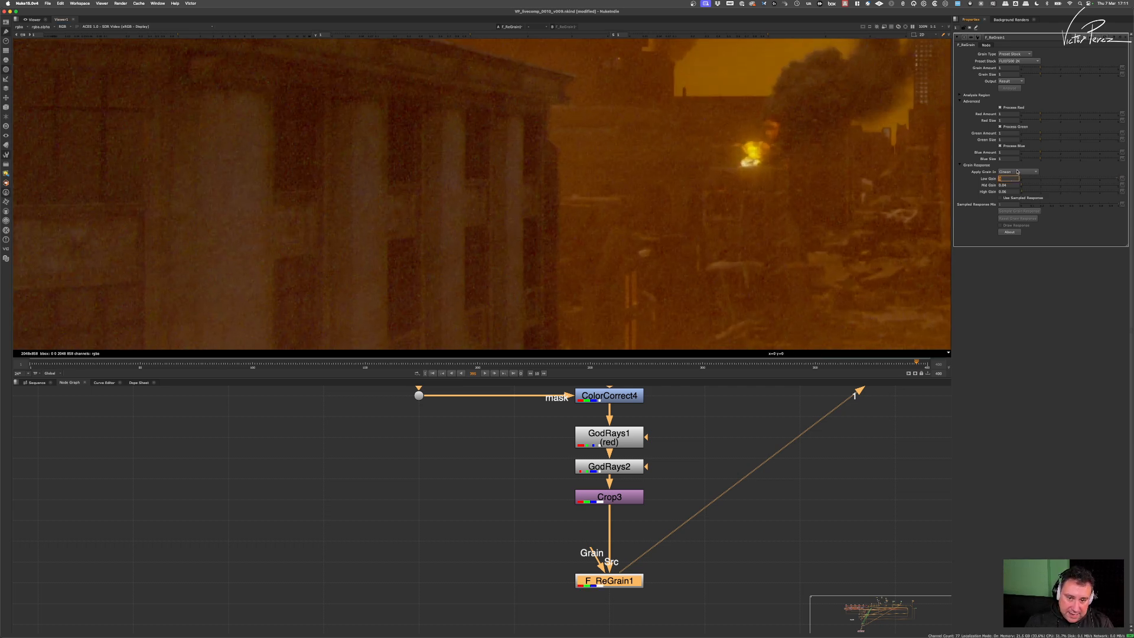
pyautogui.moveTo(886, 59); pyautogui.dragTo(734, 299, button='middle')
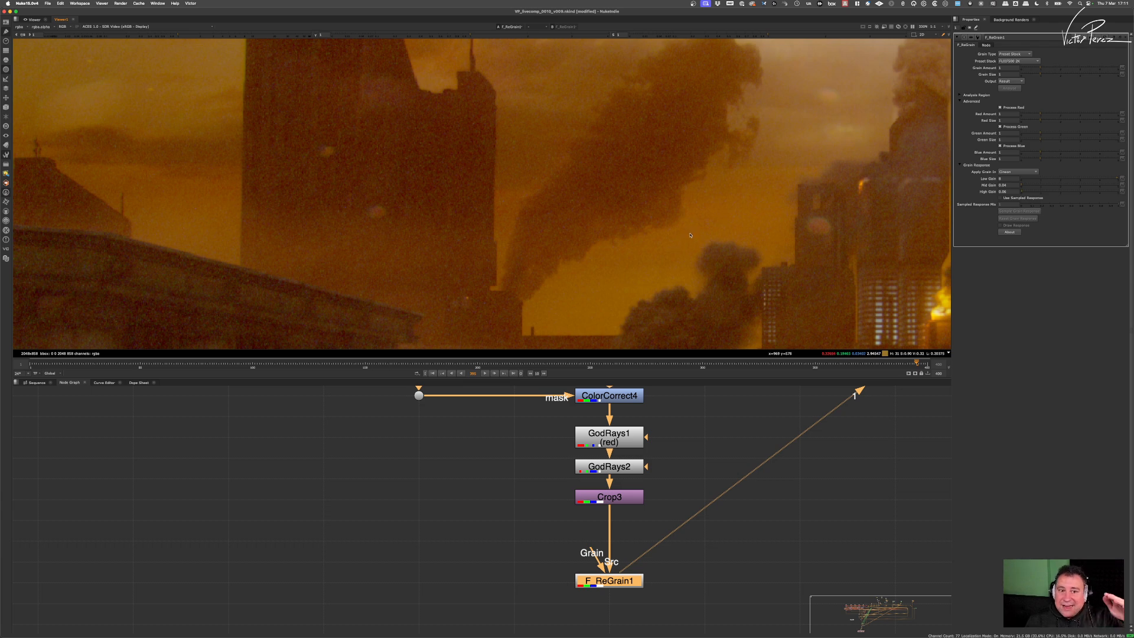
pyautogui.scroll(-5, 689, 236)
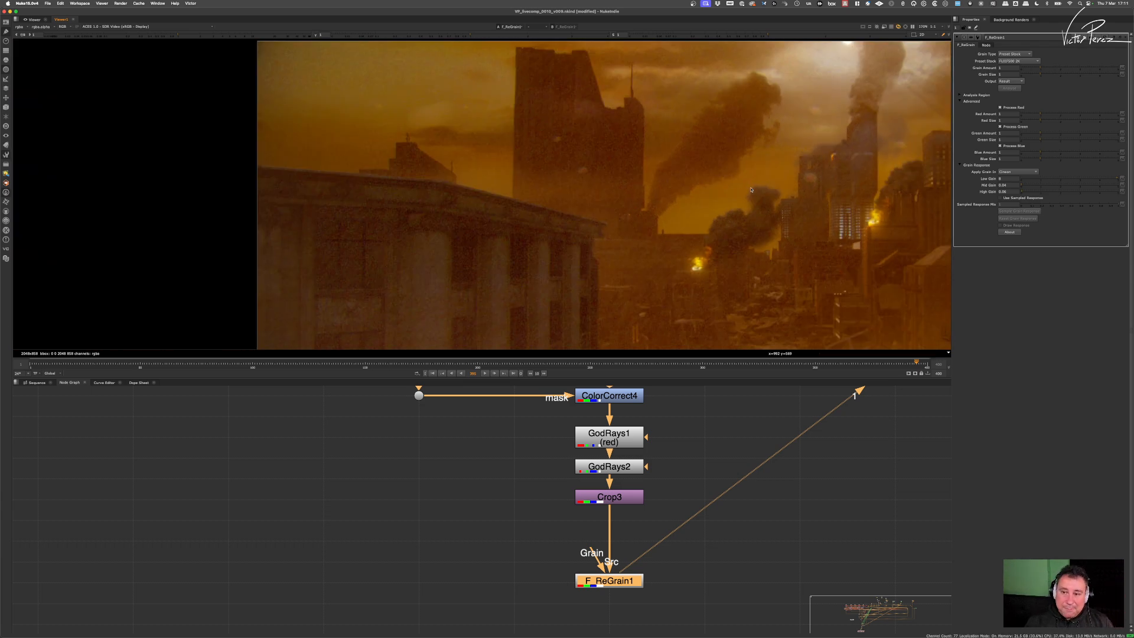
pyautogui.scroll(-2, 666, 182)
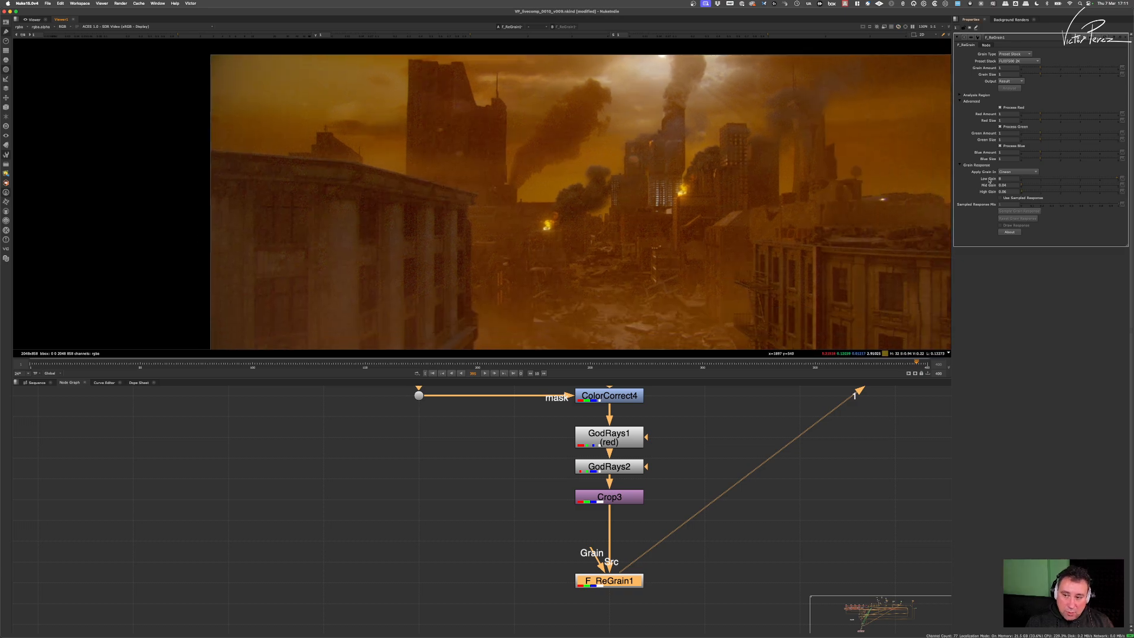
pyautogui.click(1005, 178)
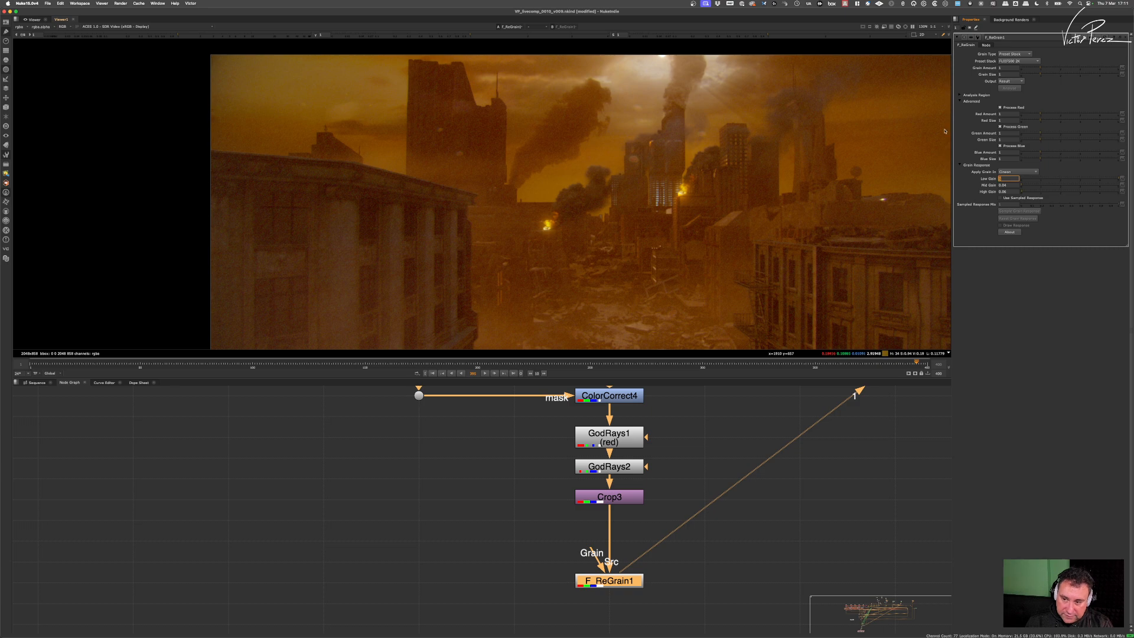
pyautogui.scroll(7, 569, 238)
pyautogui.scroll(-3, 639, 238)
pyautogui.moveTo(639, 238); pyautogui.dragTo(599, 209, button='middle')
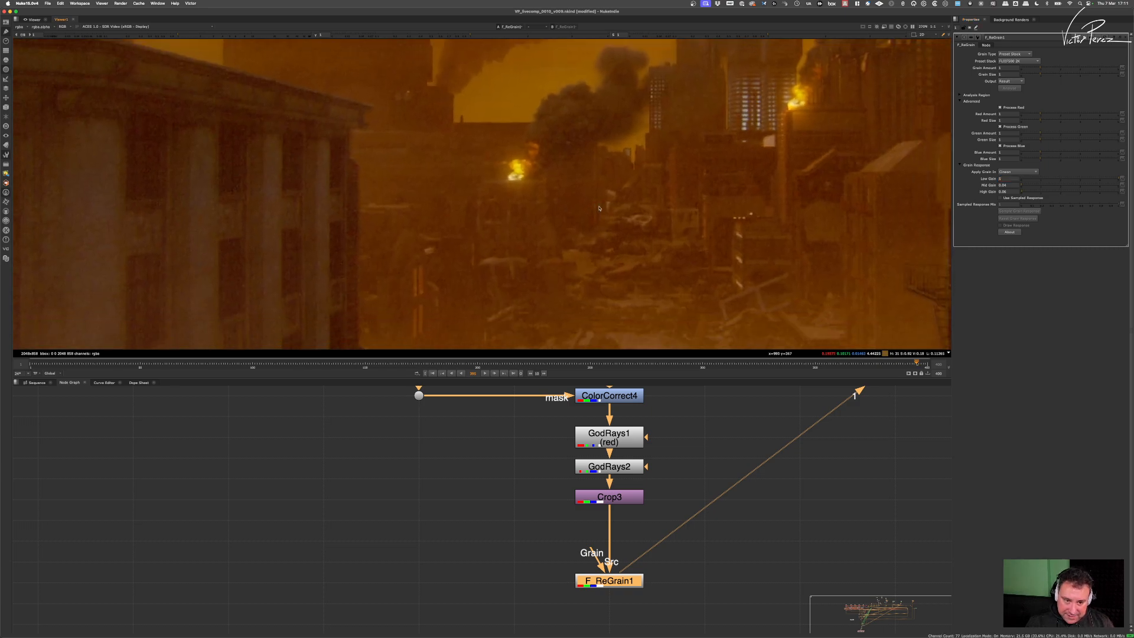
pyautogui.scroll(-5, 600, 208)
pyautogui.scroll(5, 640, 192)
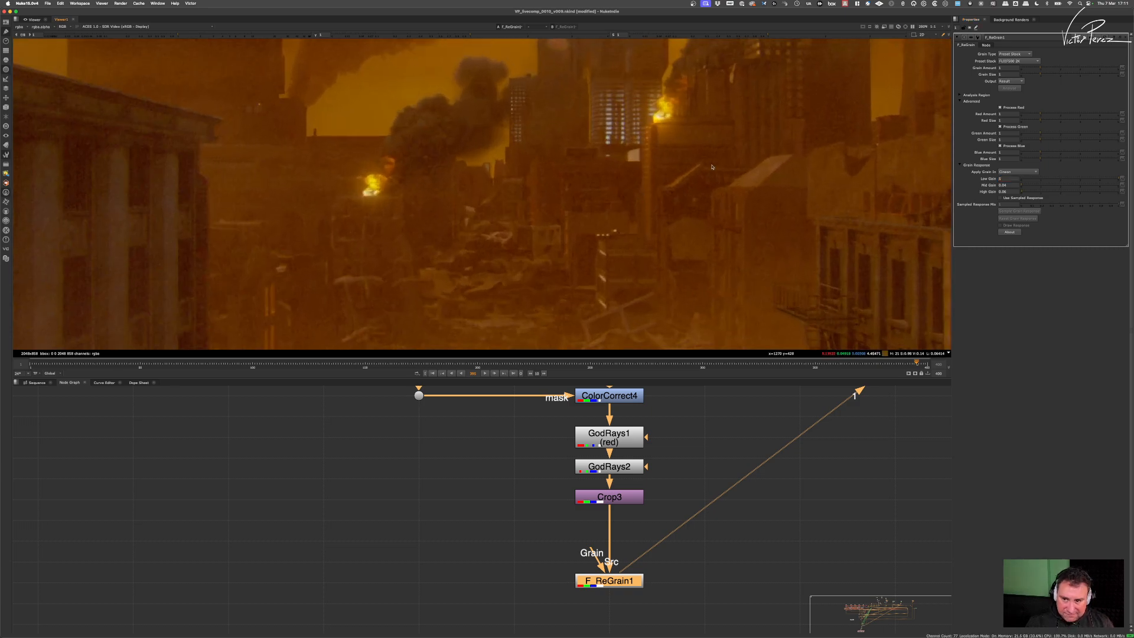
# Step: Set the overall Grain Amount of F_ReGrain1 to 1.1 and check the grain over the whole frame
pyautogui.click(1009, 67)
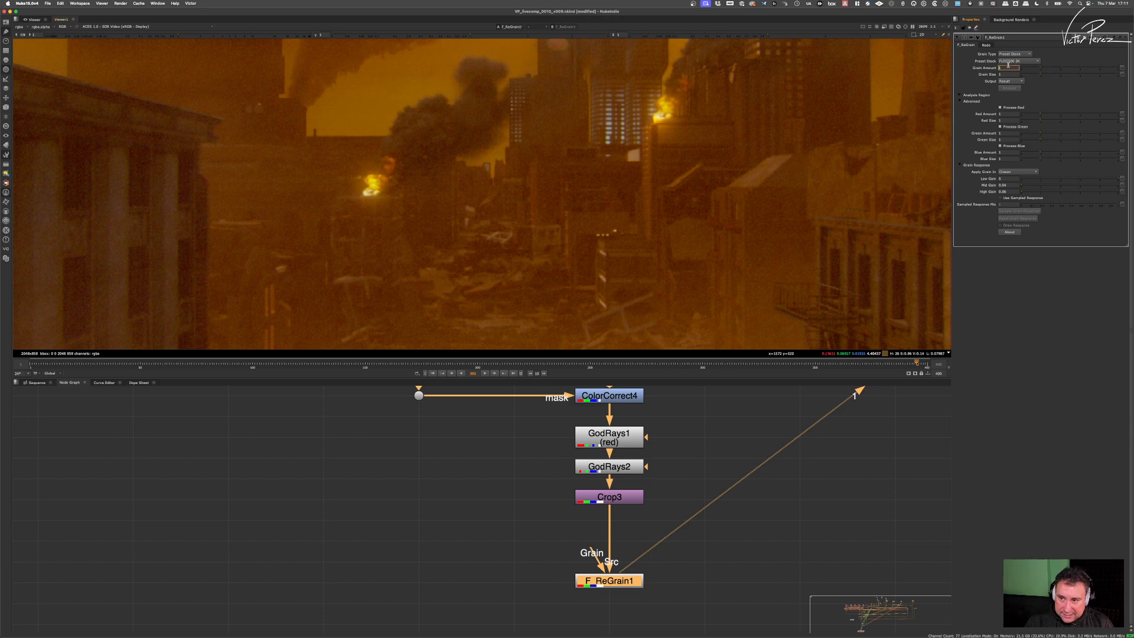
pyautogui.press('Down')
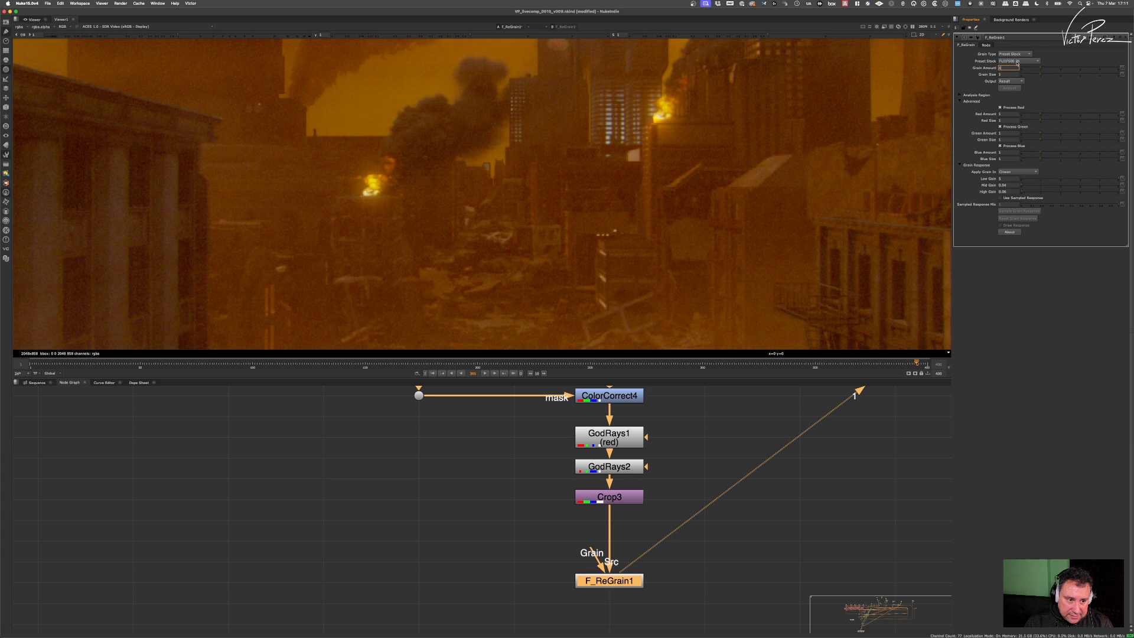
pyautogui.press('Right')
pyautogui.press('Up')
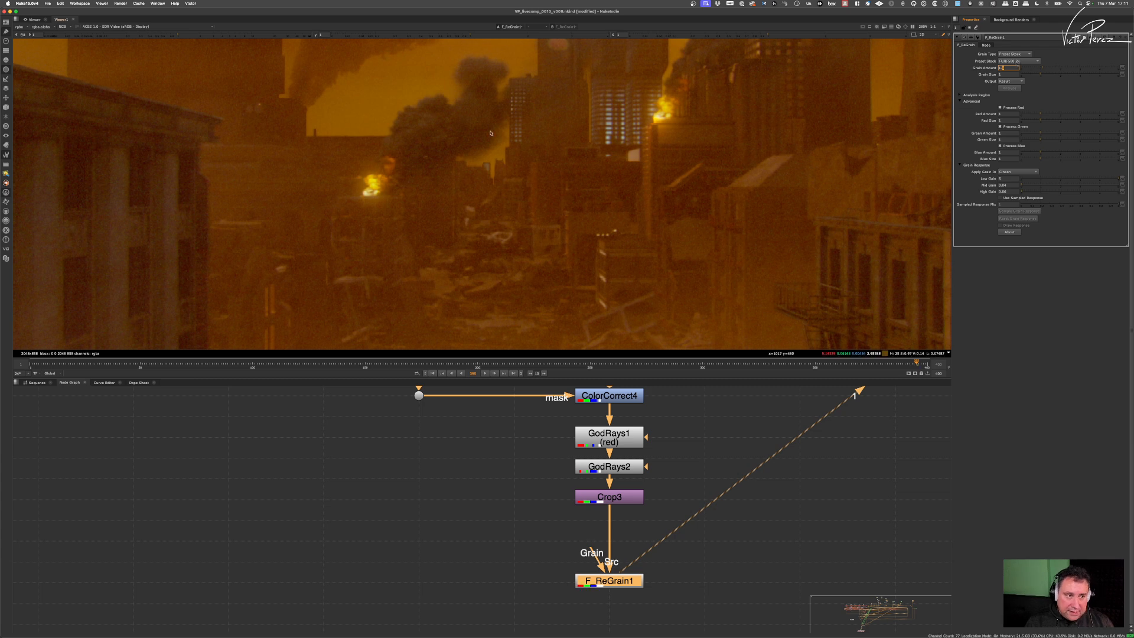
pyautogui.scroll(-5, 536, 172)
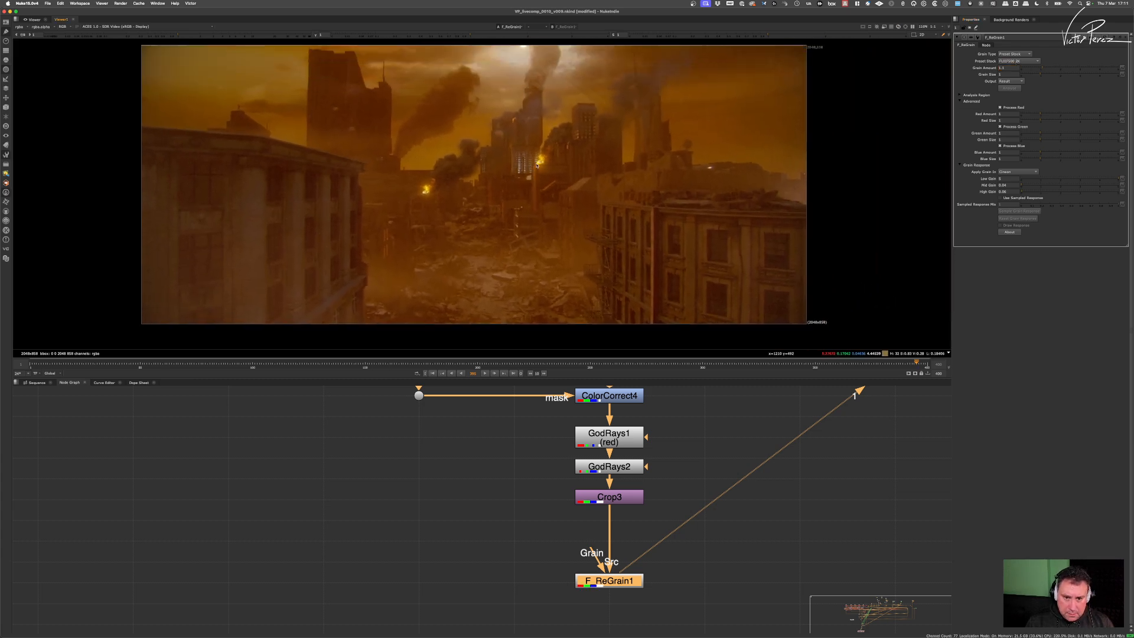
pyautogui.scroll(1, 552, 159)
pyautogui.moveTo(551, 160)
pyautogui.mouseDown(button='middle')
pyautogui.moveTo(550, 181)
pyautogui.moveTo(568, 167)
pyautogui.mouseUp(button='middle')
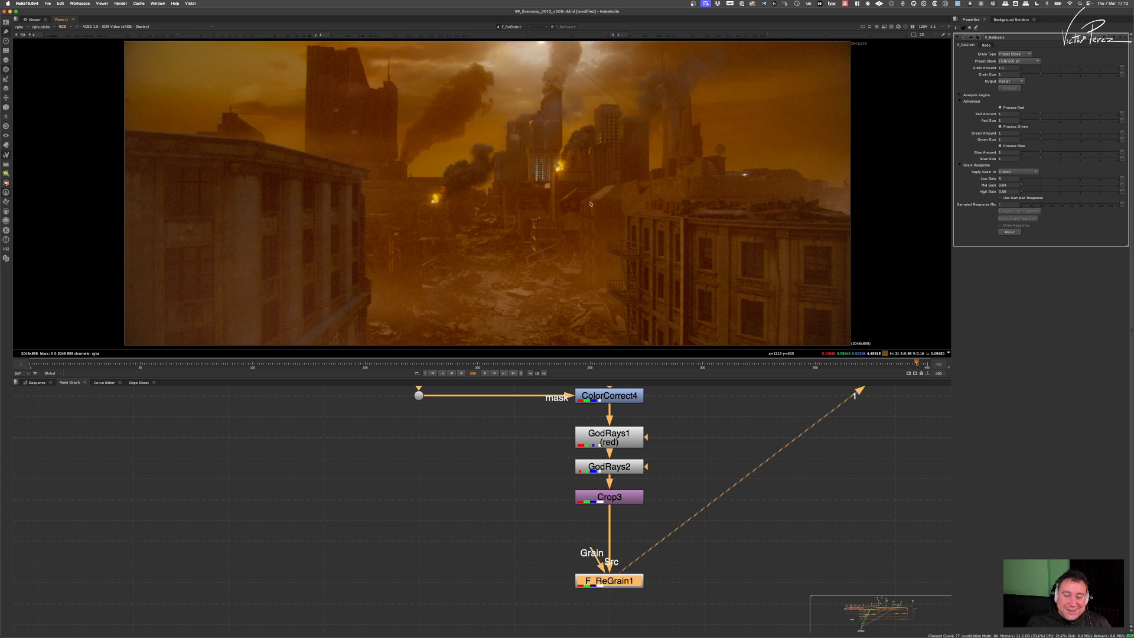
# Step: Review the finished composite at different viewer magnifications and save the script
pyautogui.scroll(-3, 583, 193)
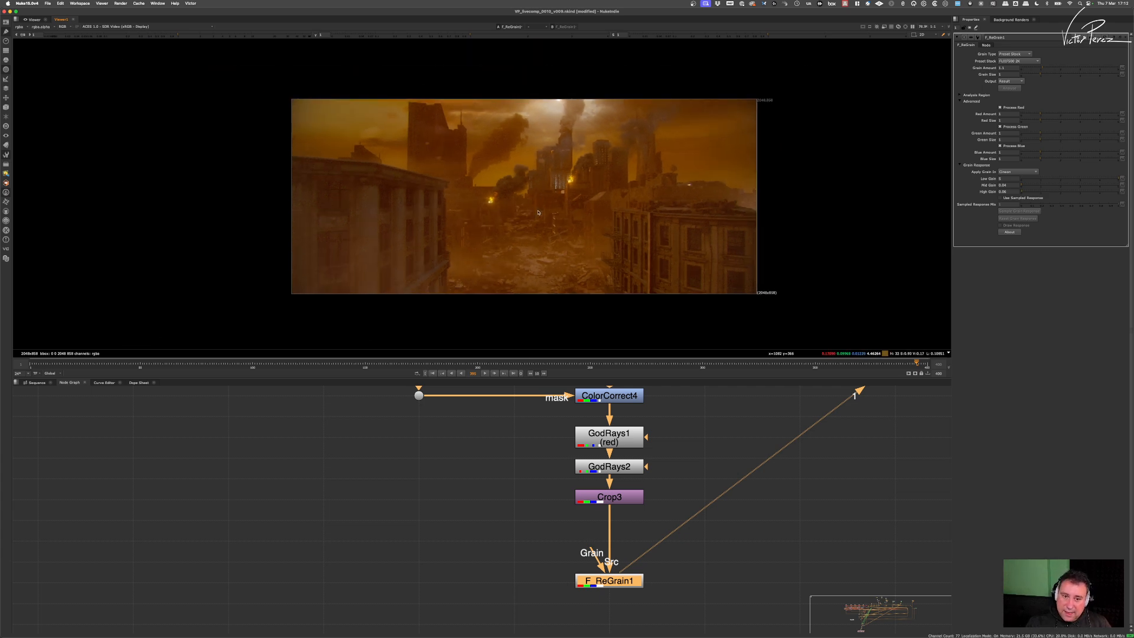
pyautogui.scroll(3, 548, 211)
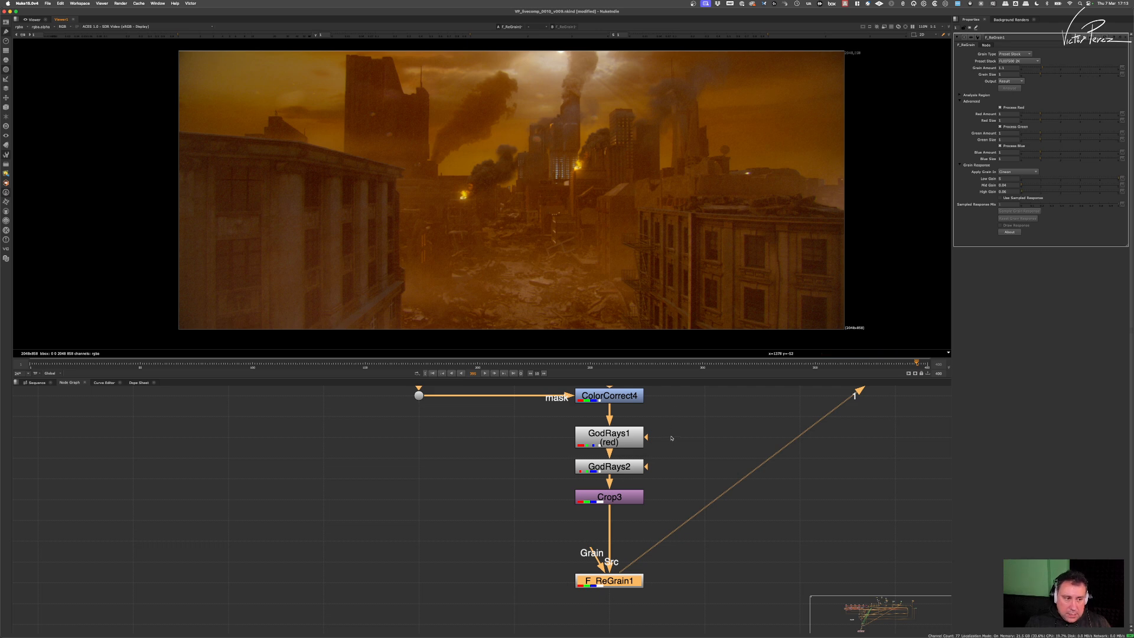
pyautogui.scroll(-3, 672, 431)
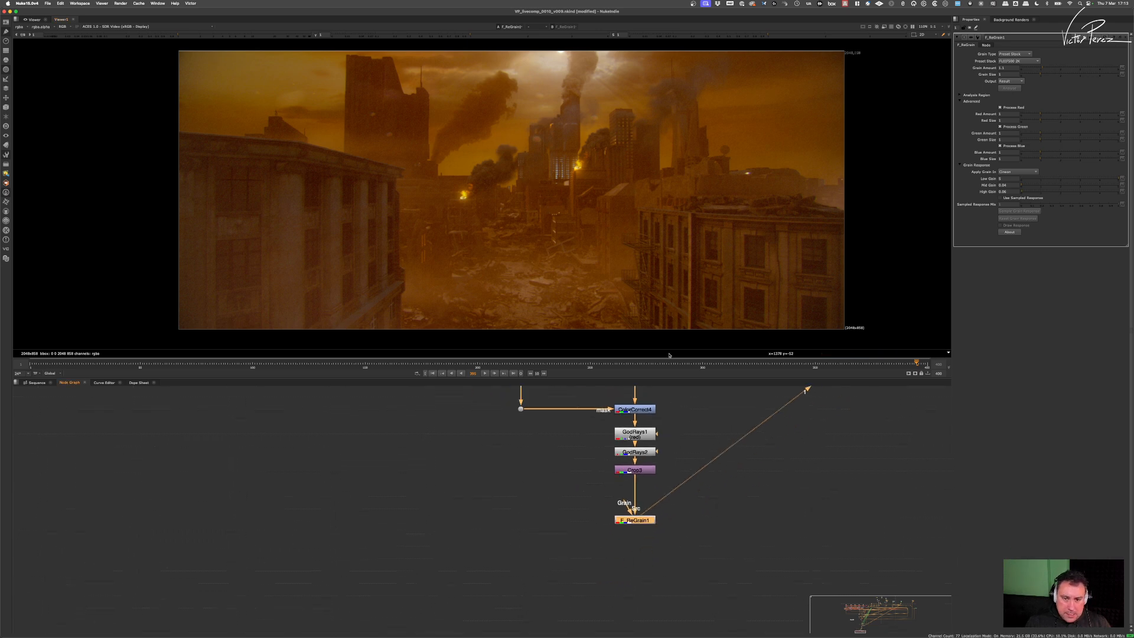
pyautogui.scroll(1, 647, 223)
pyautogui.scroll(-6, 679, 242)
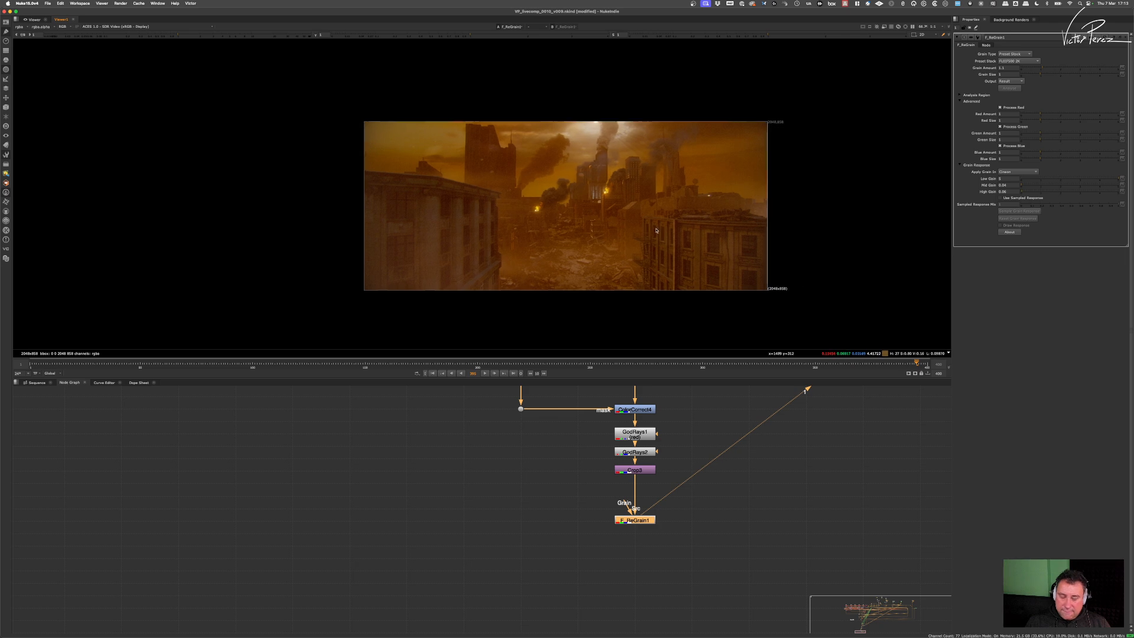
pyautogui.moveTo(679, 234); pyautogui.dragTo(656, 230, button='middle')
pyautogui.press('super+s')
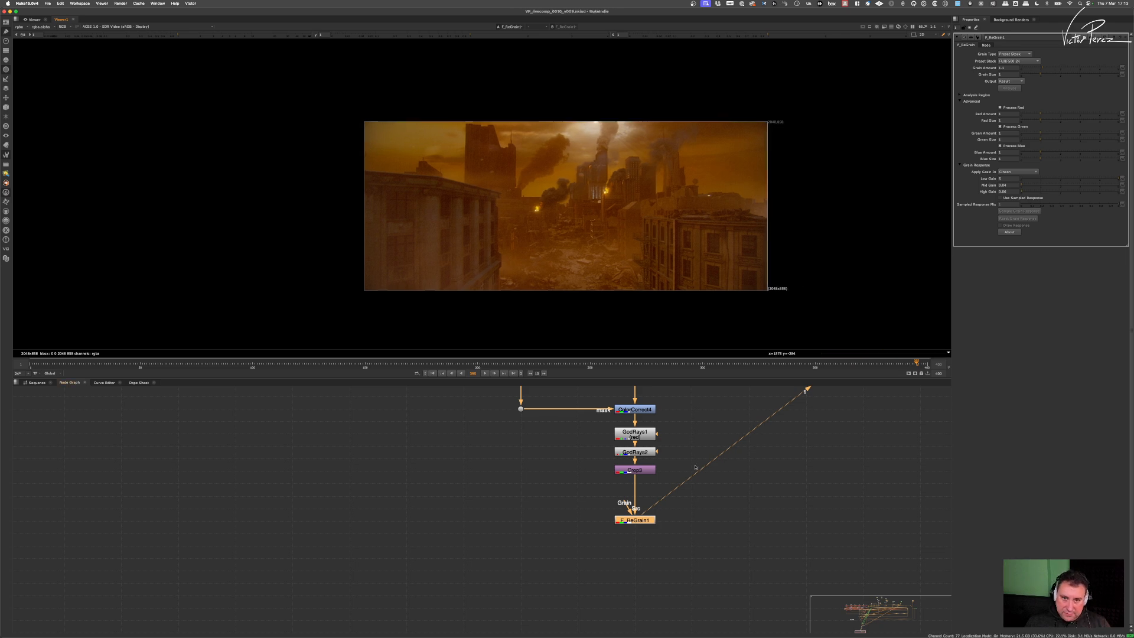
# Step: Add a Write node after F_ReGrain1 at the end of the node chain
pyautogui.scroll(2, 653, 532)
pyautogui.click(636, 551)
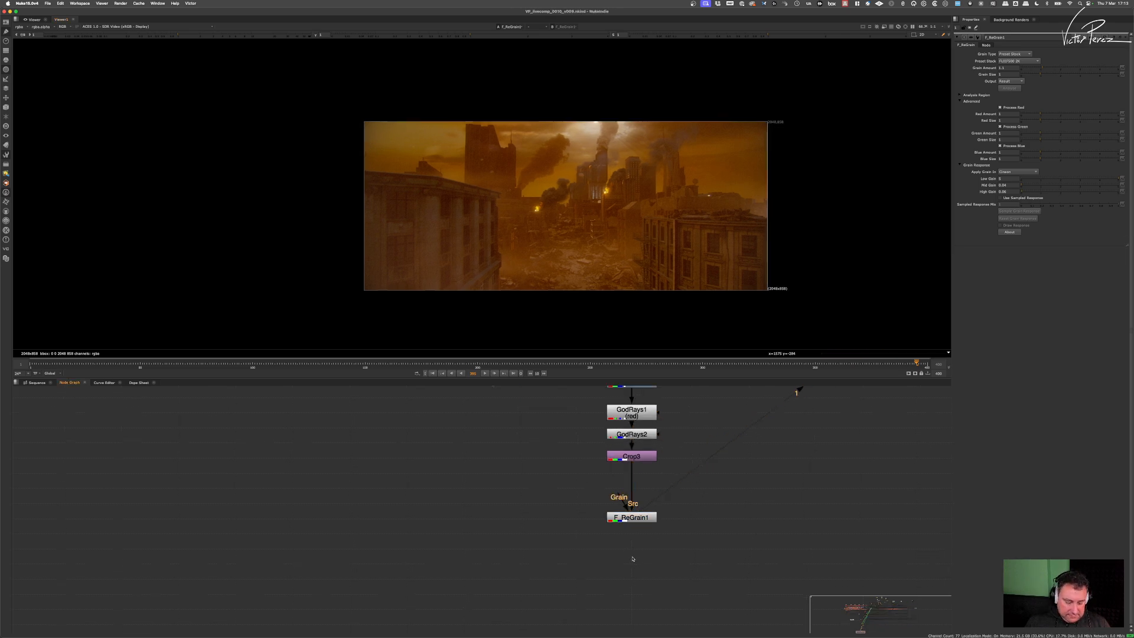
pyautogui.press('w')
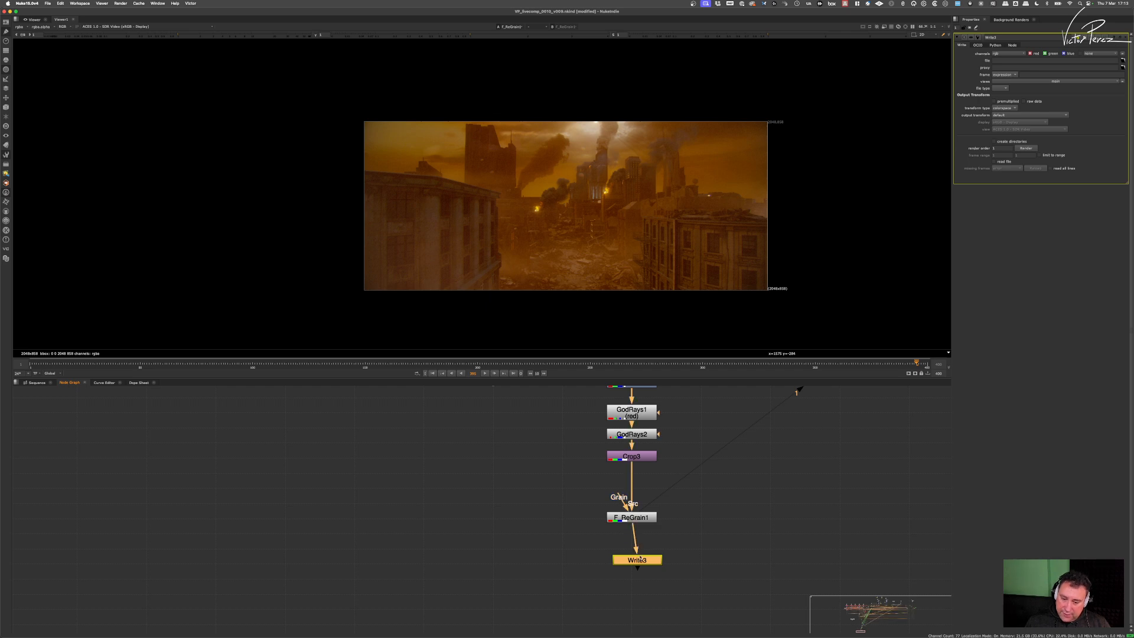
# Step: Align the Write node directly below F_ReGrain1 and create a Desktop folder named test for its output
pyautogui.moveTo(640, 556); pyautogui.dragTo(635, 550)
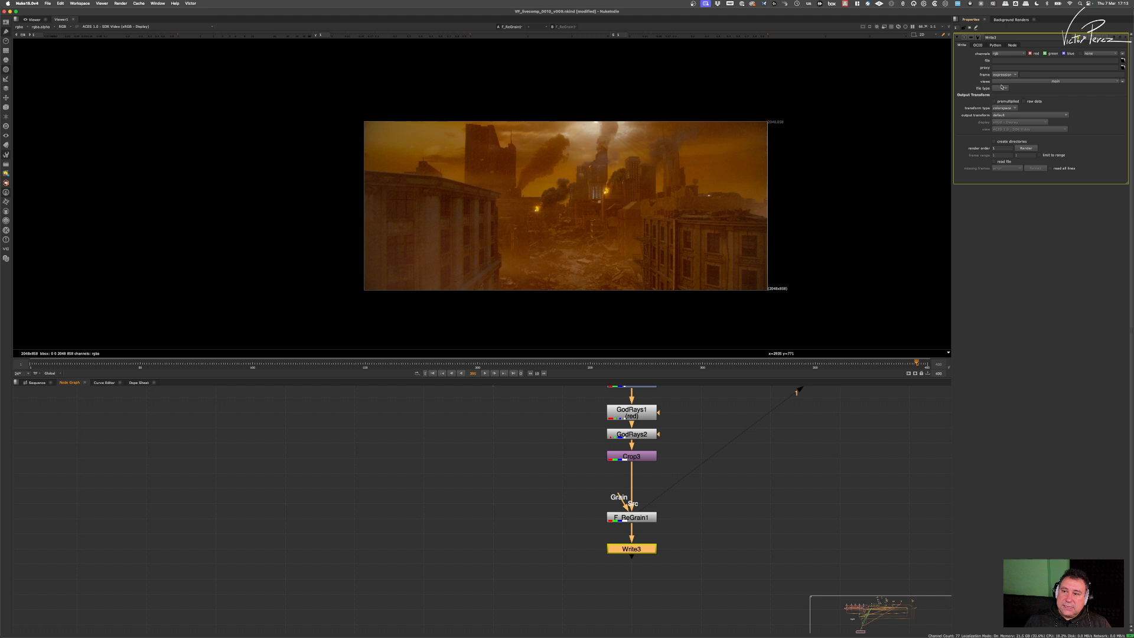
pyautogui.click(1122, 60)
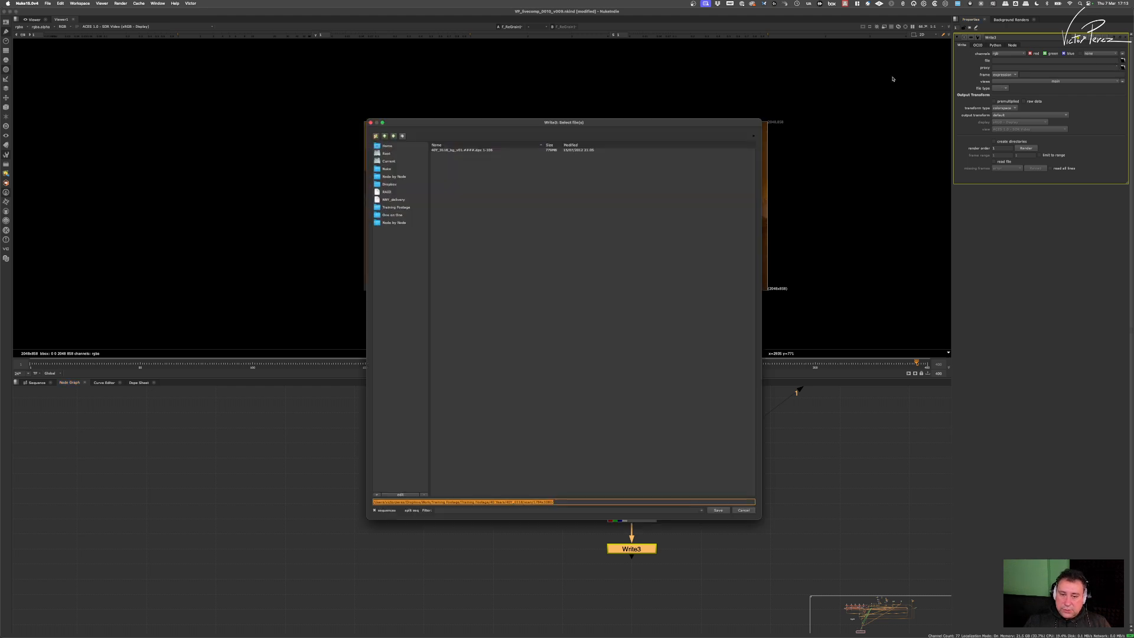
pyautogui.click(376, 137)
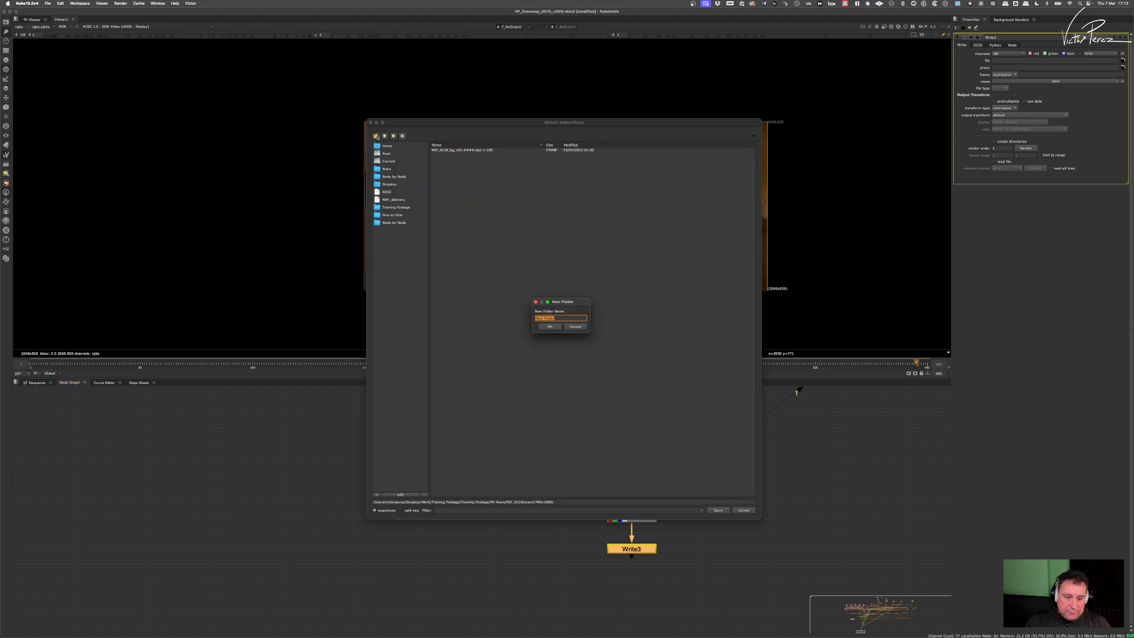
pyautogui.click(576, 326)
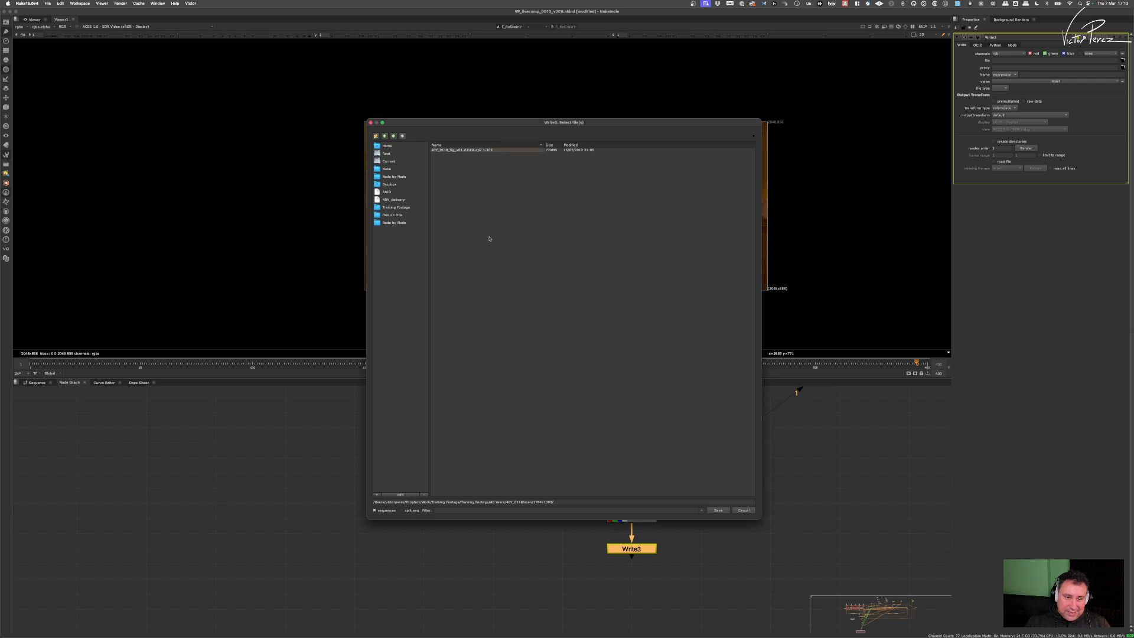
pyautogui.click(390, 184)
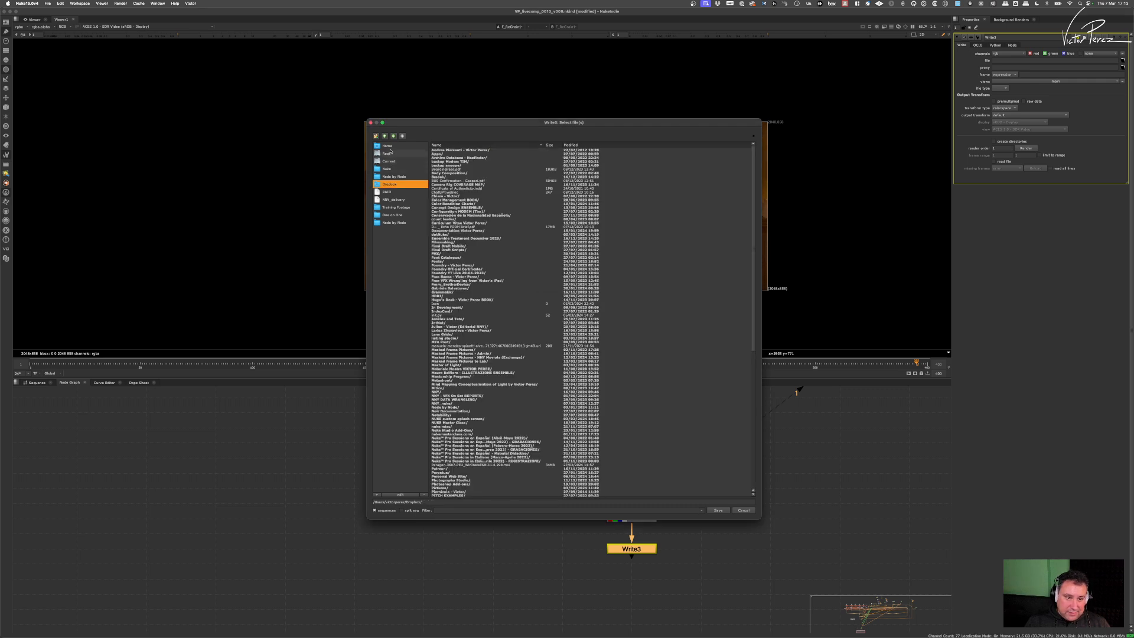
pyautogui.click(389, 169)
pyautogui.click(389, 146)
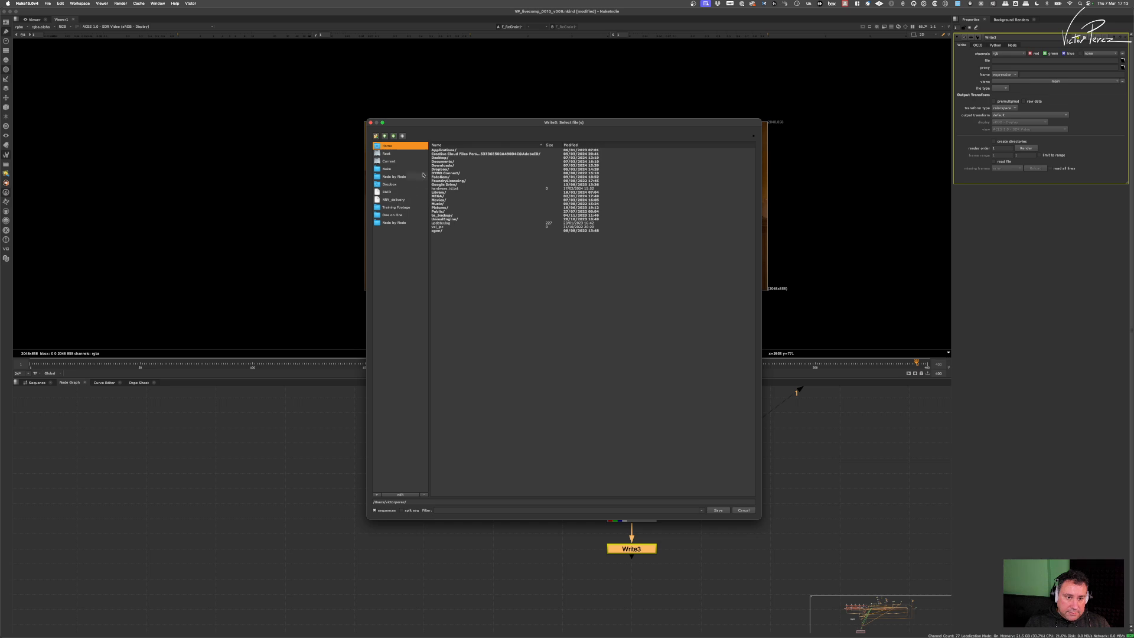
pyautogui.doubleClick(440, 158)
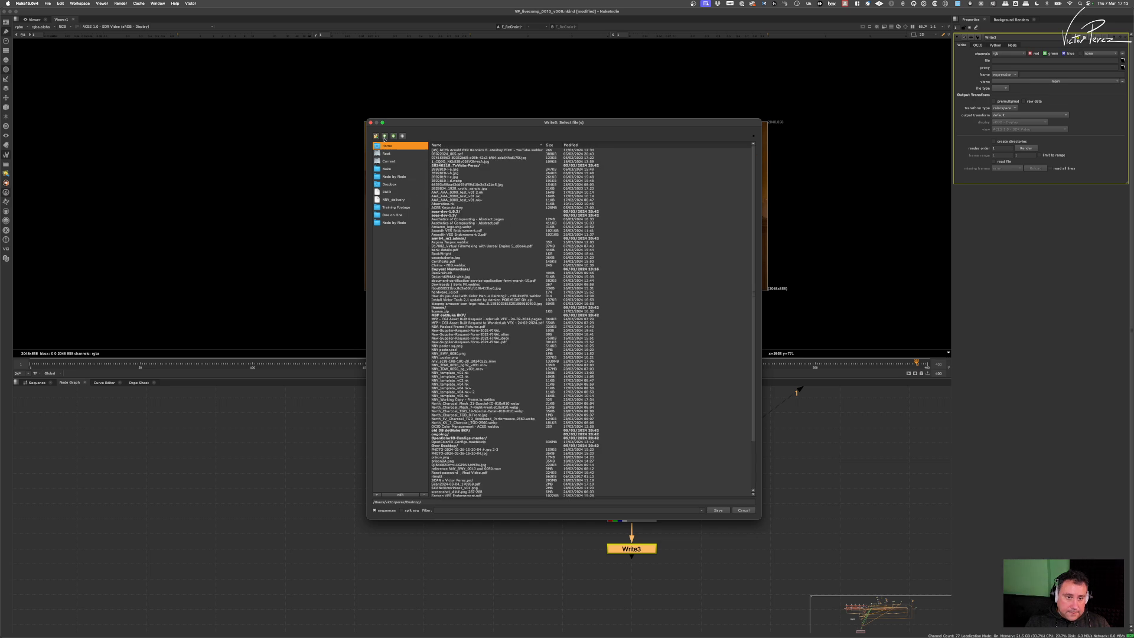
pyautogui.click(375, 136)
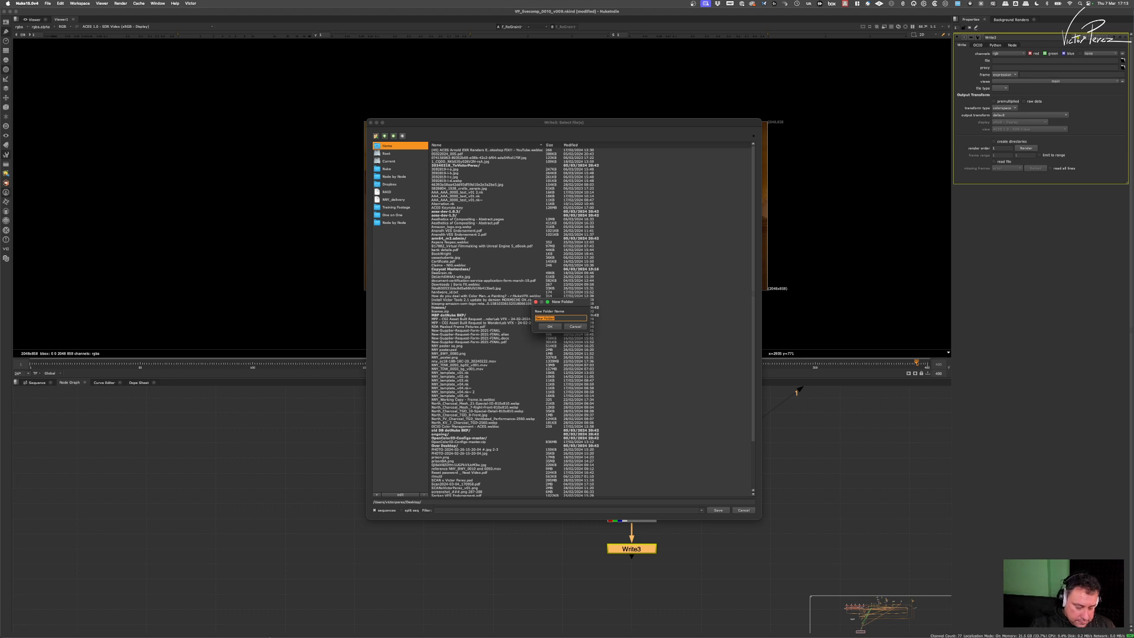
pyautogui.write('test')
pyautogui.press('Return')
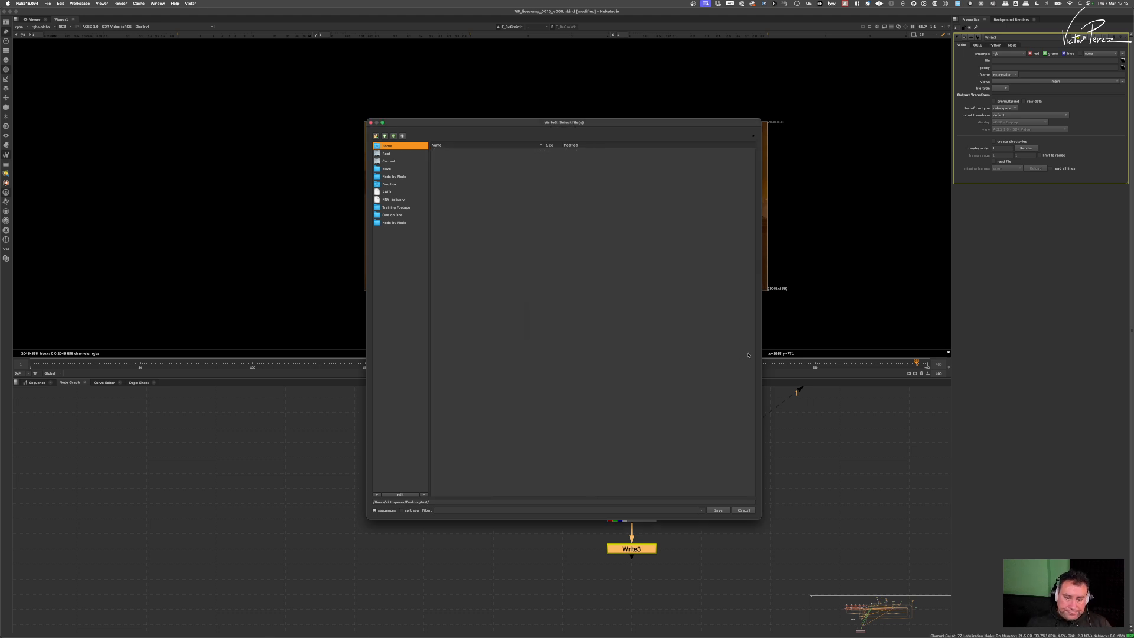
# Step: Set the Write node's output file to NXN_shot_0010_comp_v001.####.exr inside the test folder
pyautogui.click(449, 504)
pyautogui.moveTo(169, 633)
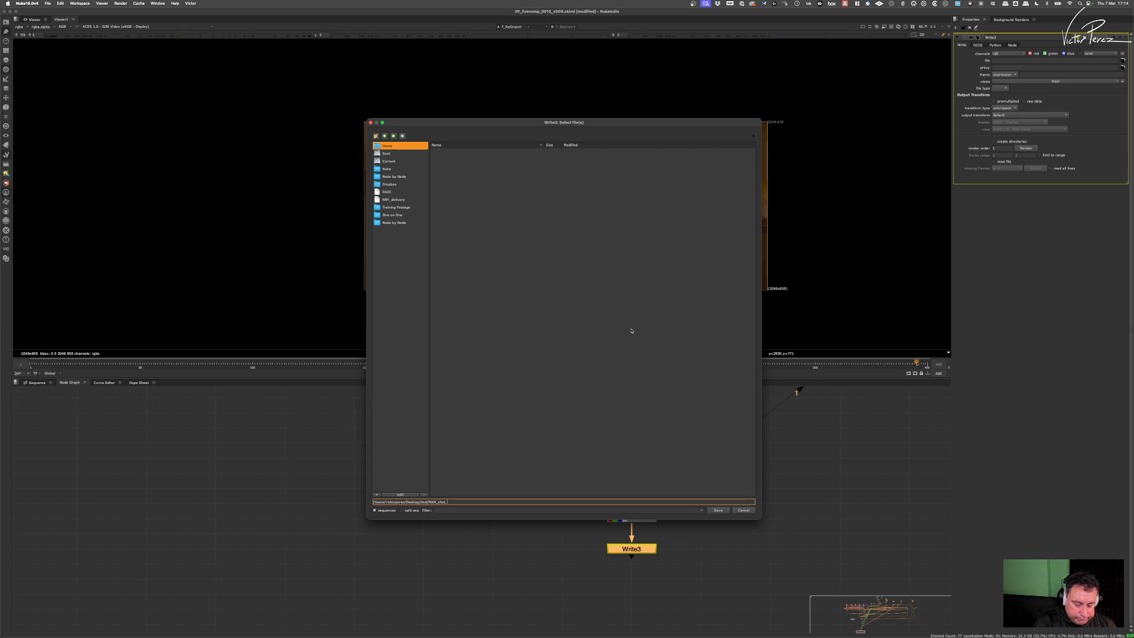
pyautogui.write('10_comp_v001')
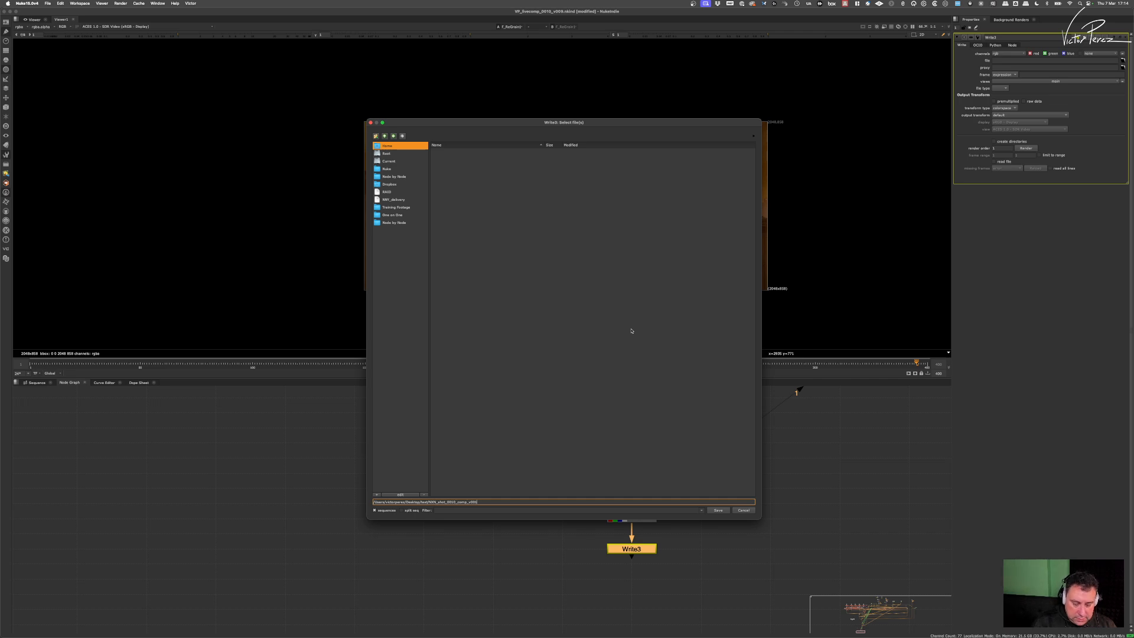
pyautogui.write('.####.e')
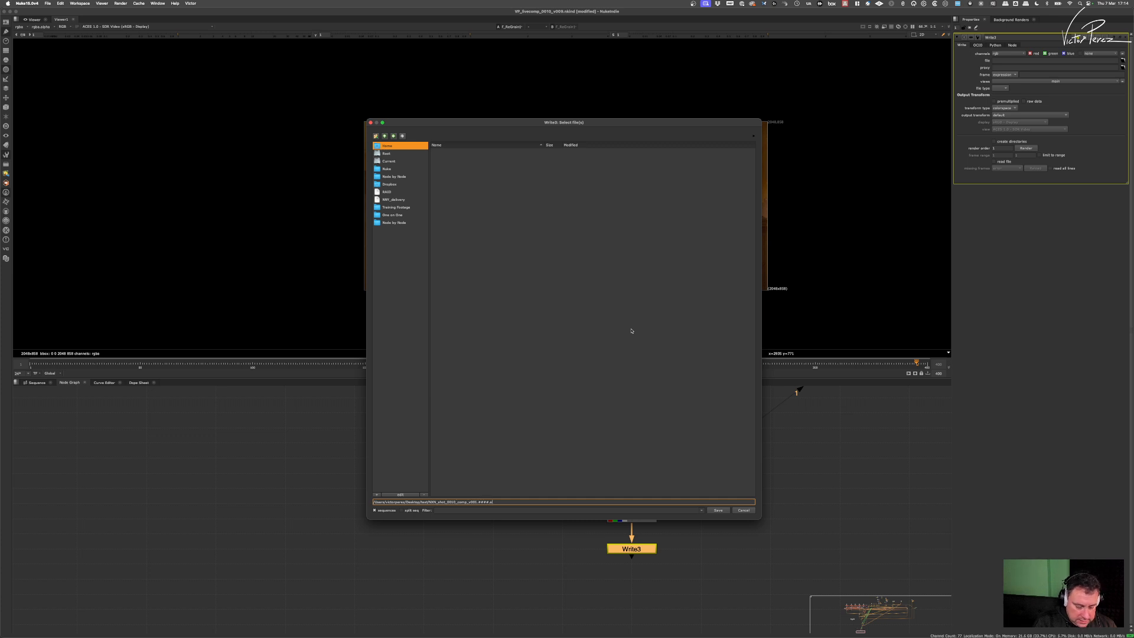
pyautogui.write('xr')
pyautogui.press('Return')
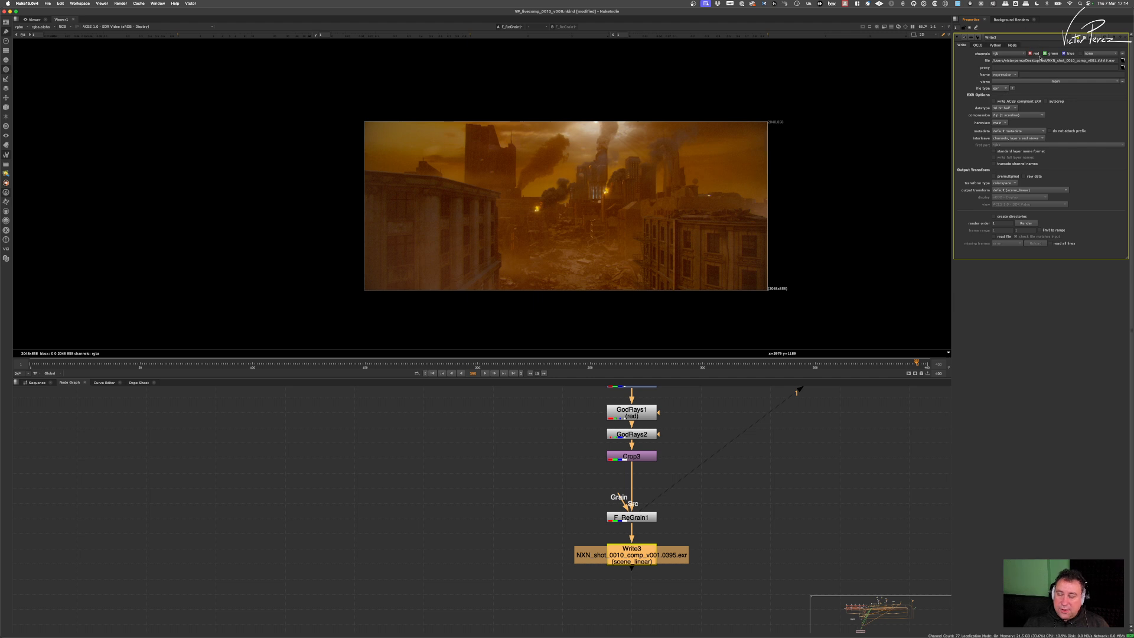
# Step: Set the EXR compression to none, enable ACES compliant EXR writing and choose aces_interchange (ACES2065-1) as output transform
pyautogui.click(1005, 114)
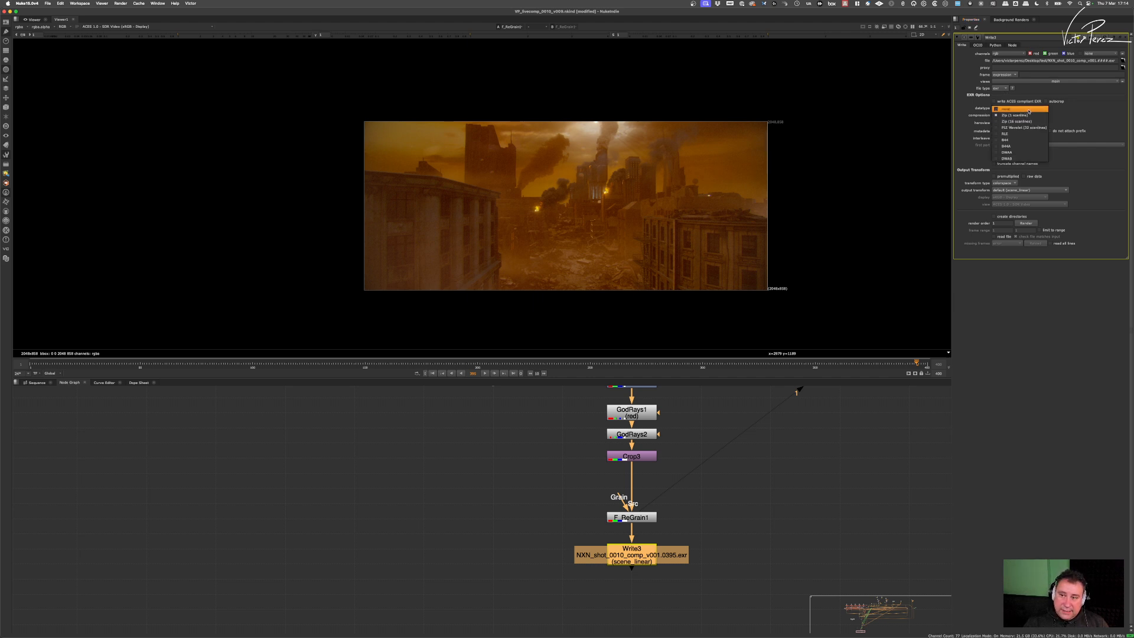
pyautogui.click(1018, 111)
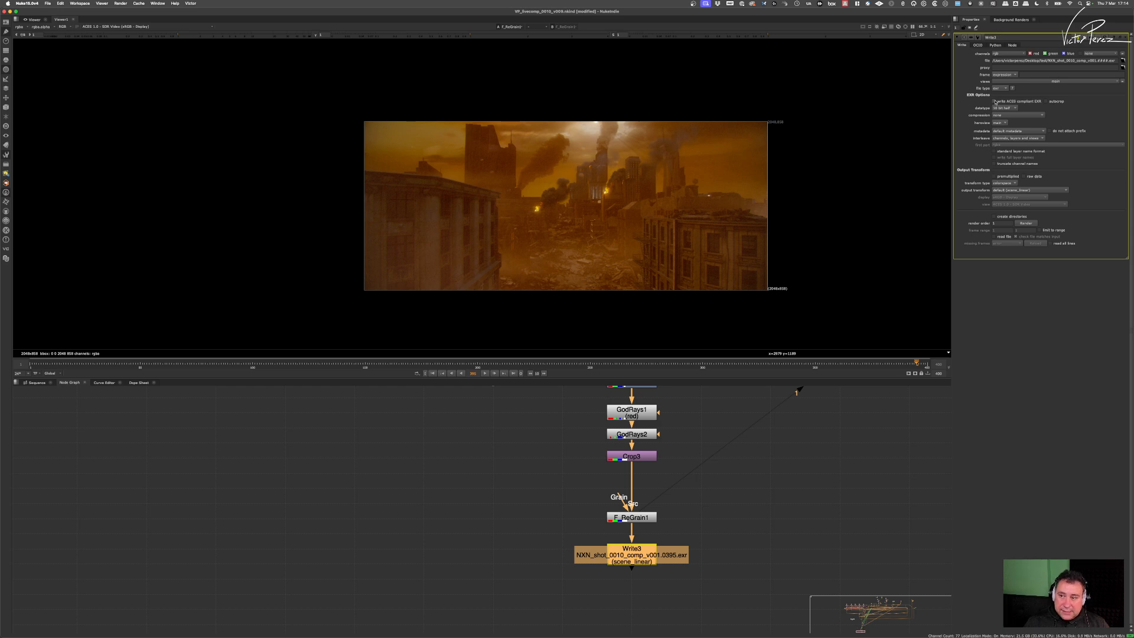
pyautogui.click(995, 101)
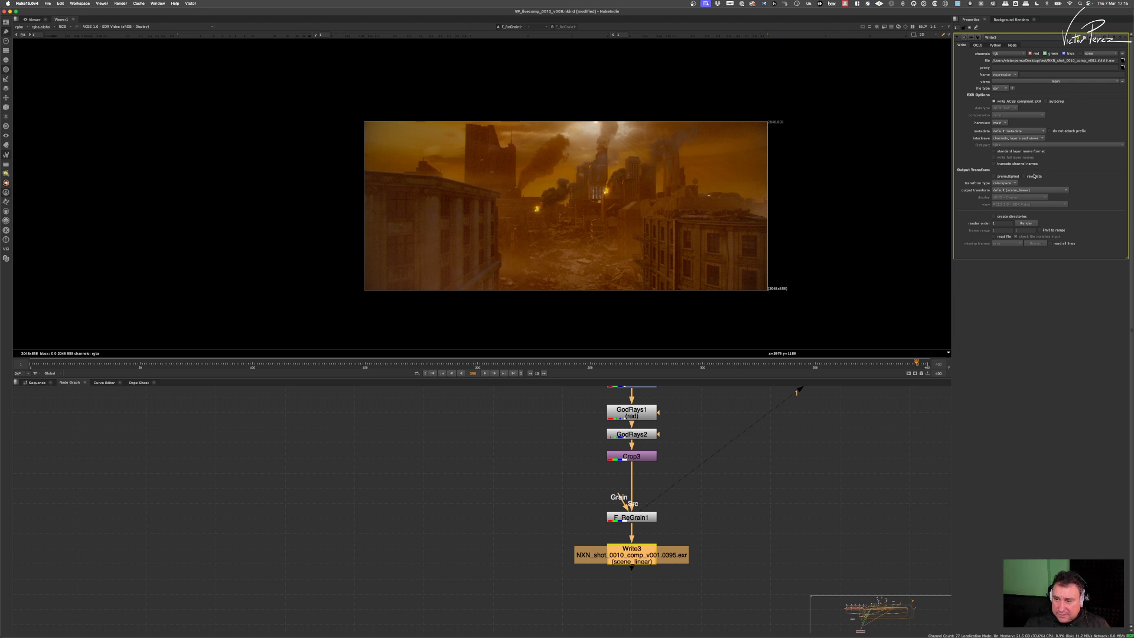
pyautogui.click(1007, 190)
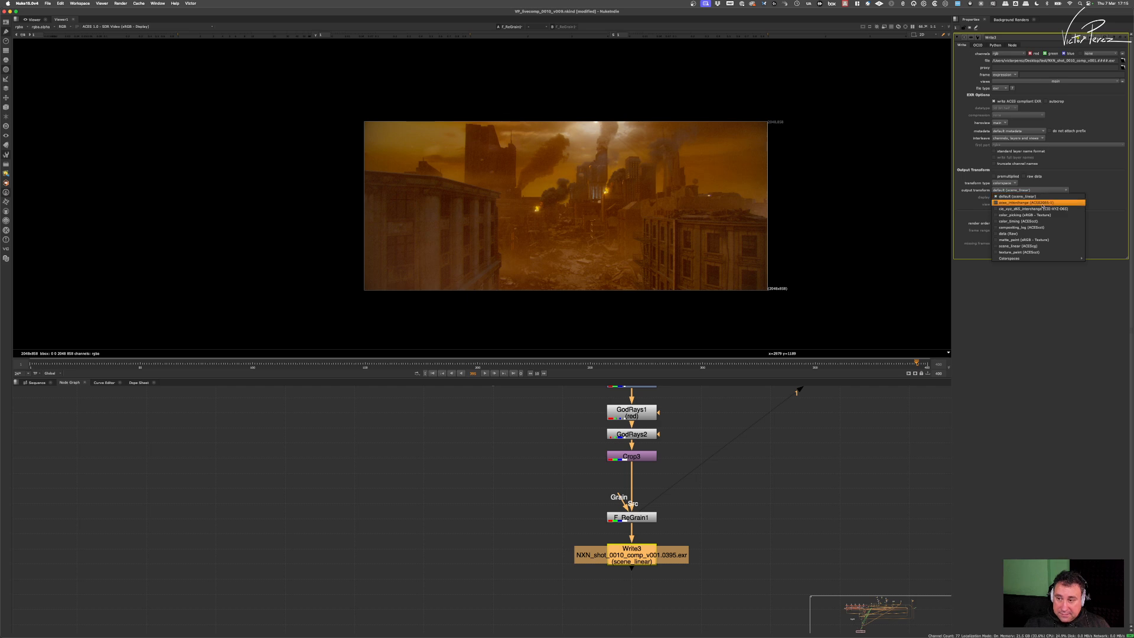
pyautogui.click(1052, 203)
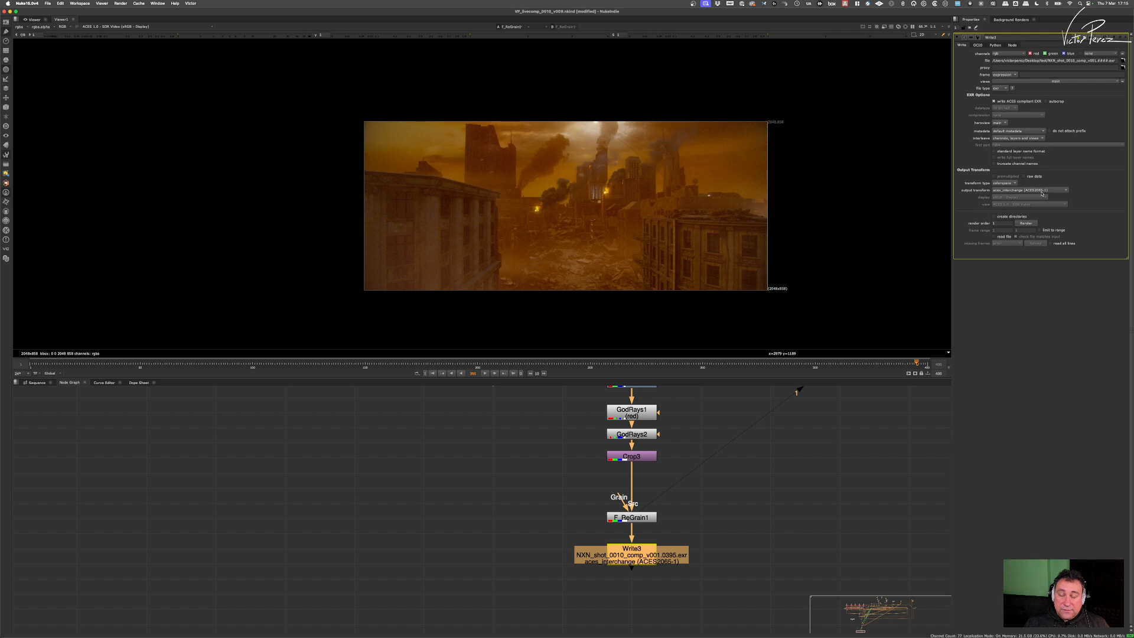
# Step: Render the Write node over the input frame range, cancelling it once part of the sequence is written
pyautogui.click(1026, 224)
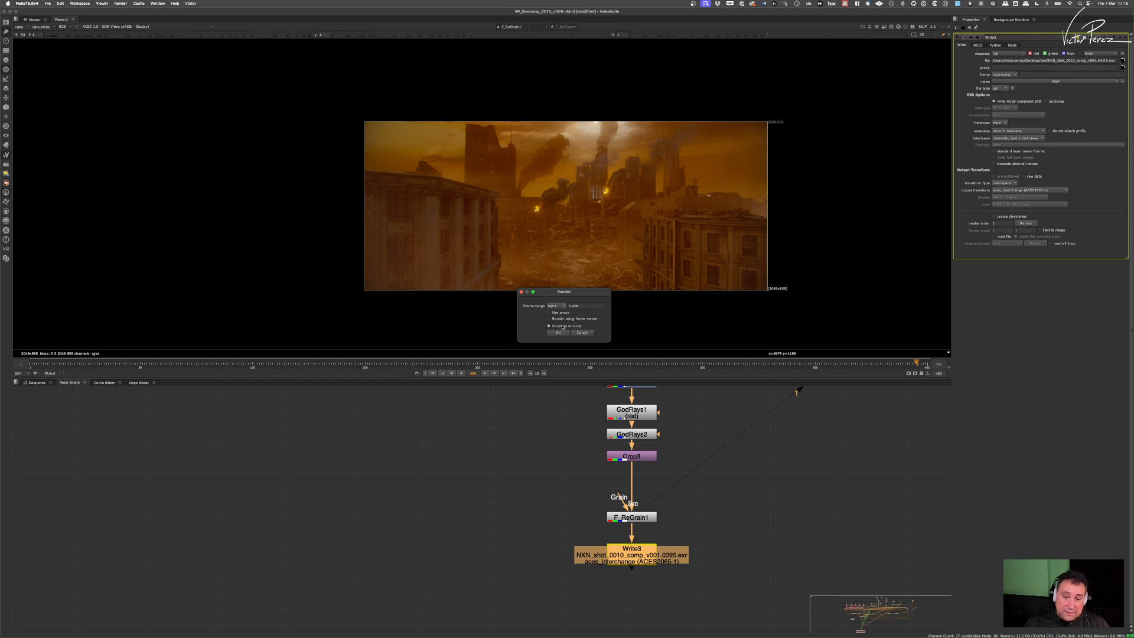
pyautogui.click(560, 333)
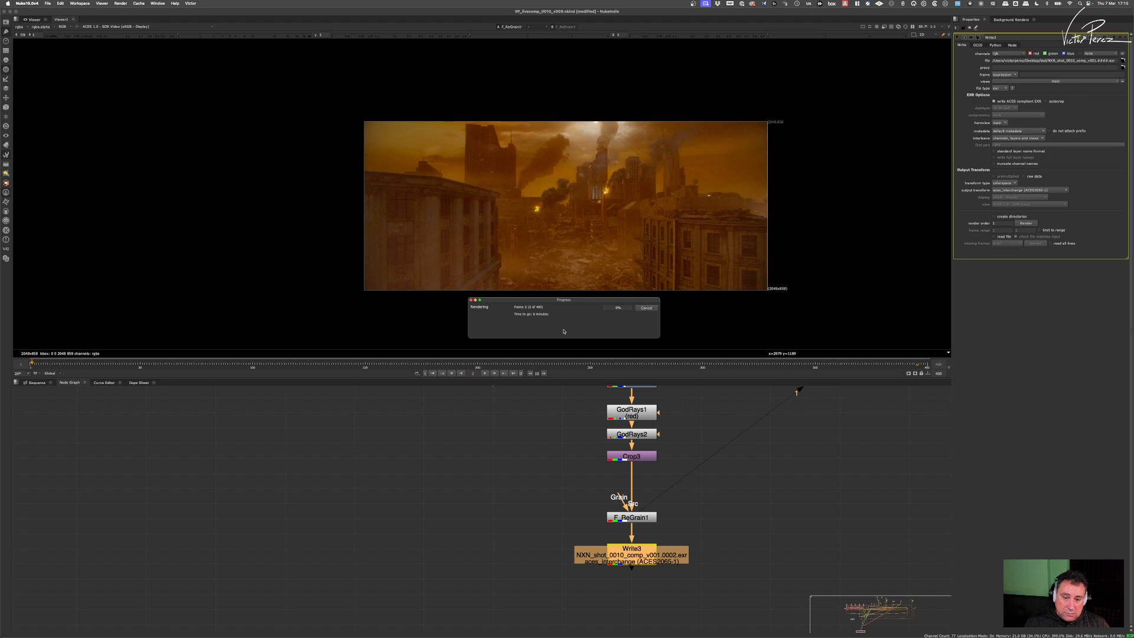
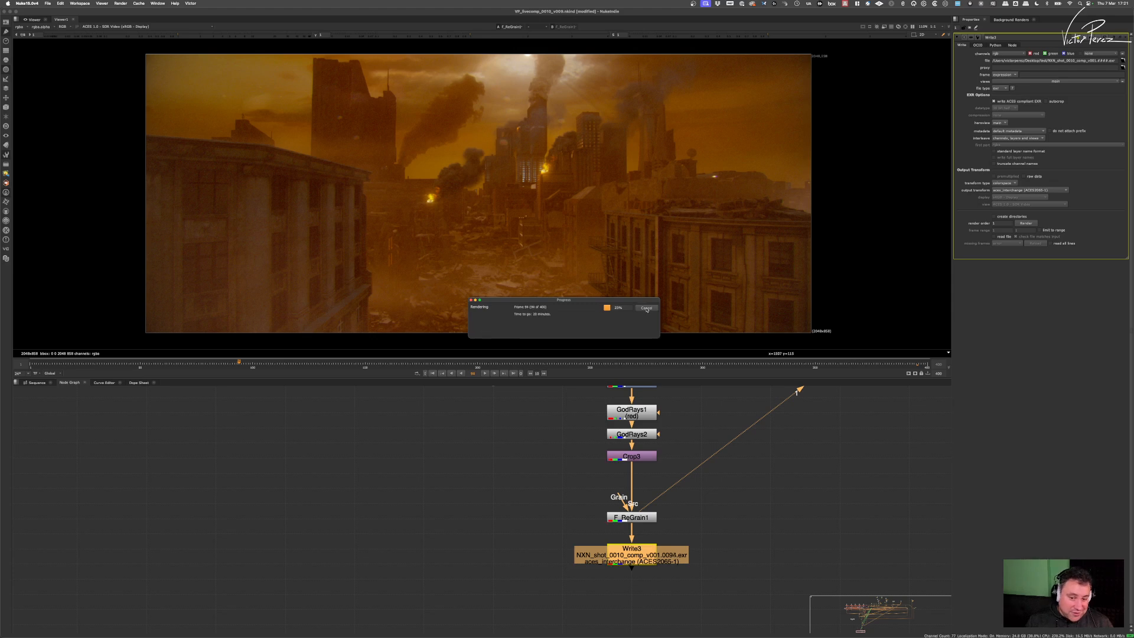
pyautogui.click(646, 308)
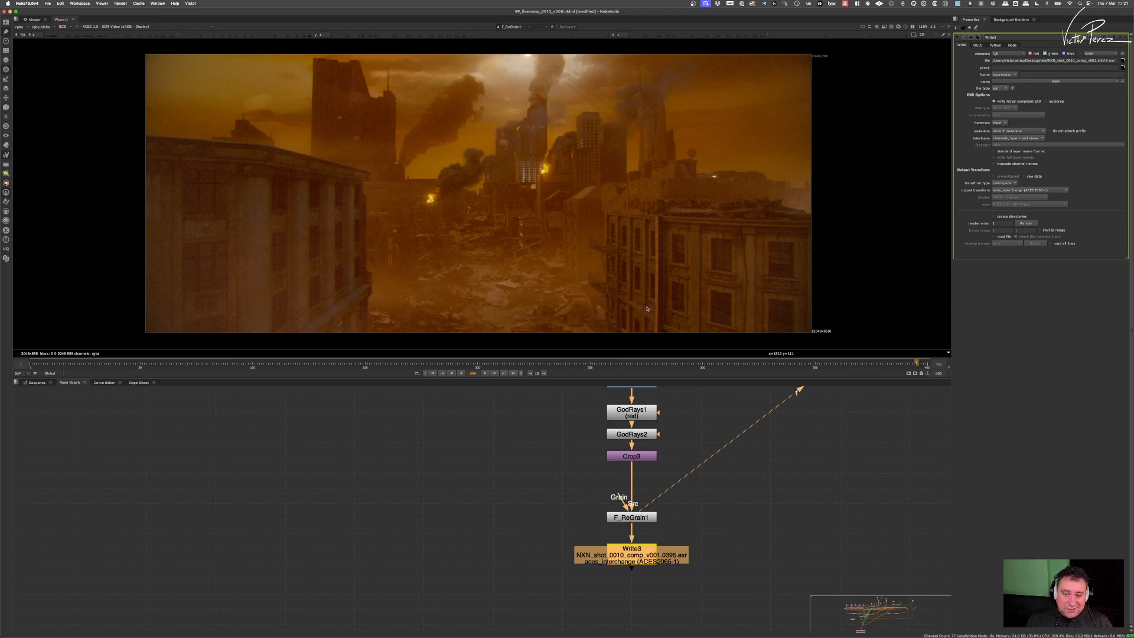
# Step: Load the rendered NXN_shot_0010_comp_v001 EXR sequence into a Read node beside the node chain and show it in the viewer
pyautogui.scroll(-2, 542, 457)
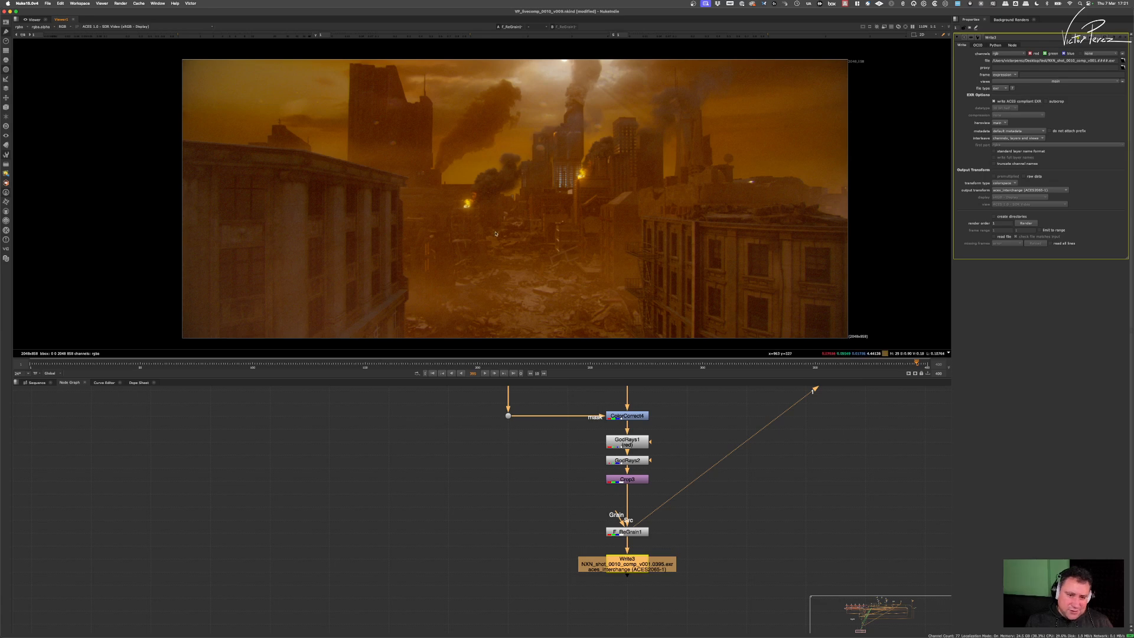
pyautogui.scroll(3, 493, 207)
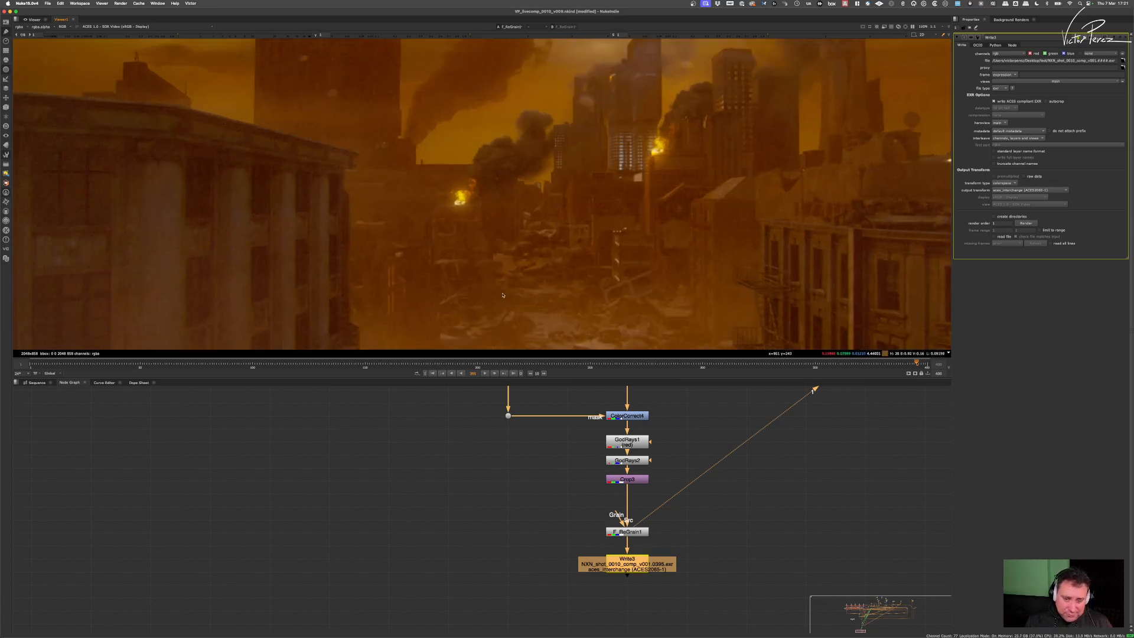
pyautogui.scroll(-3, 572, 178)
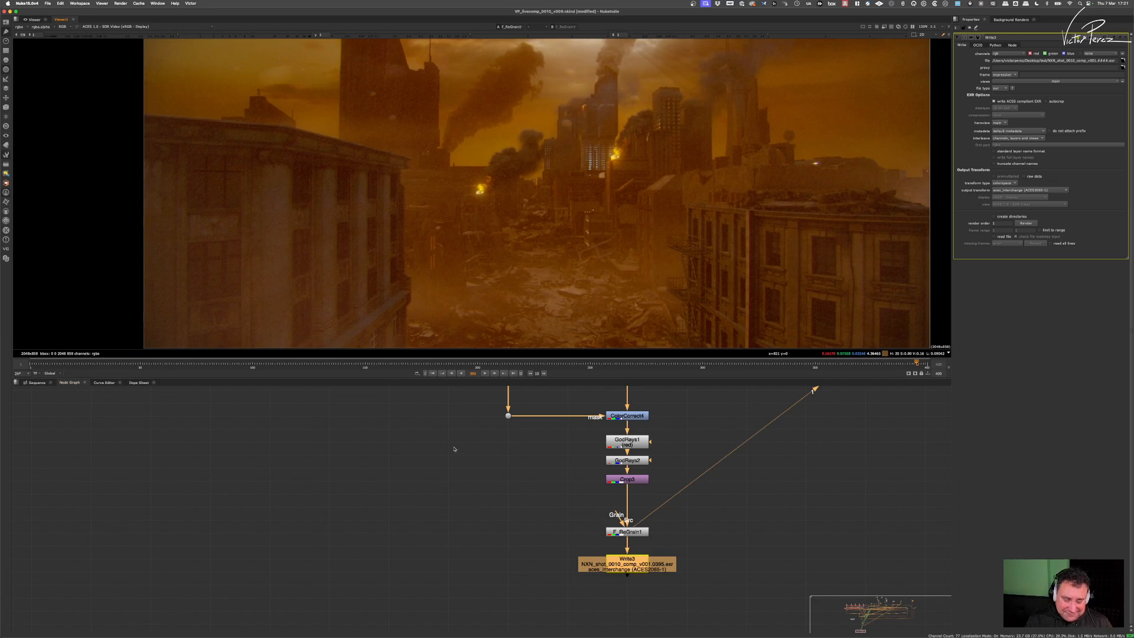
pyautogui.scroll(-2, 467, 445)
pyautogui.moveTo(468, 445); pyautogui.dragTo(466, 465, button='middle')
pyautogui.click(438, 477)
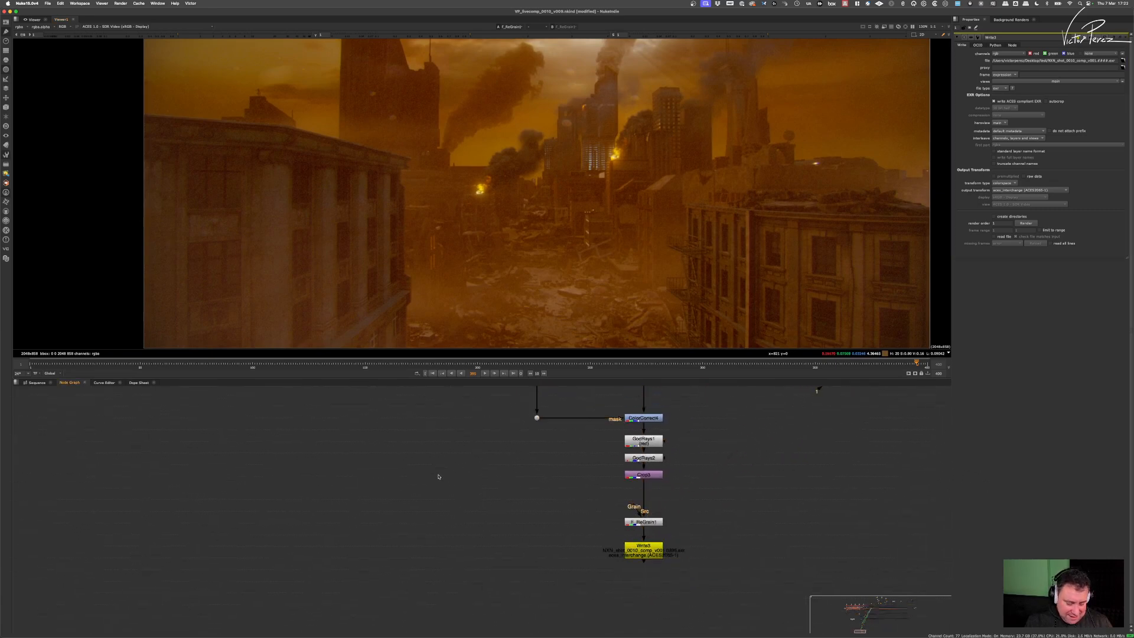
pyautogui.press('r')
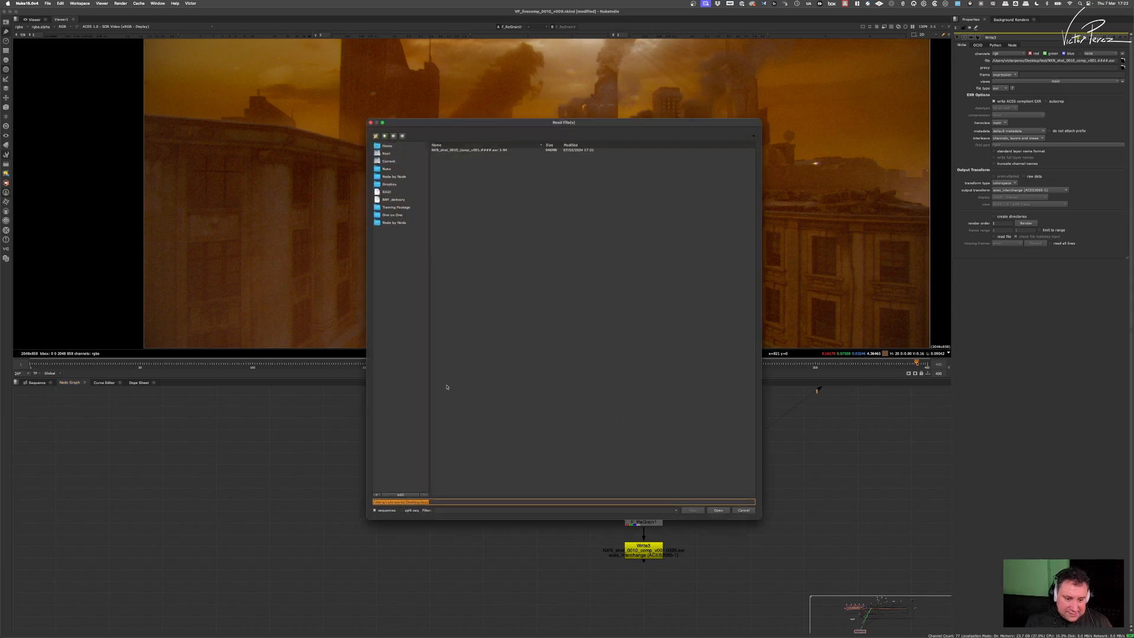
pyautogui.click(442, 151)
pyautogui.click(718, 510)
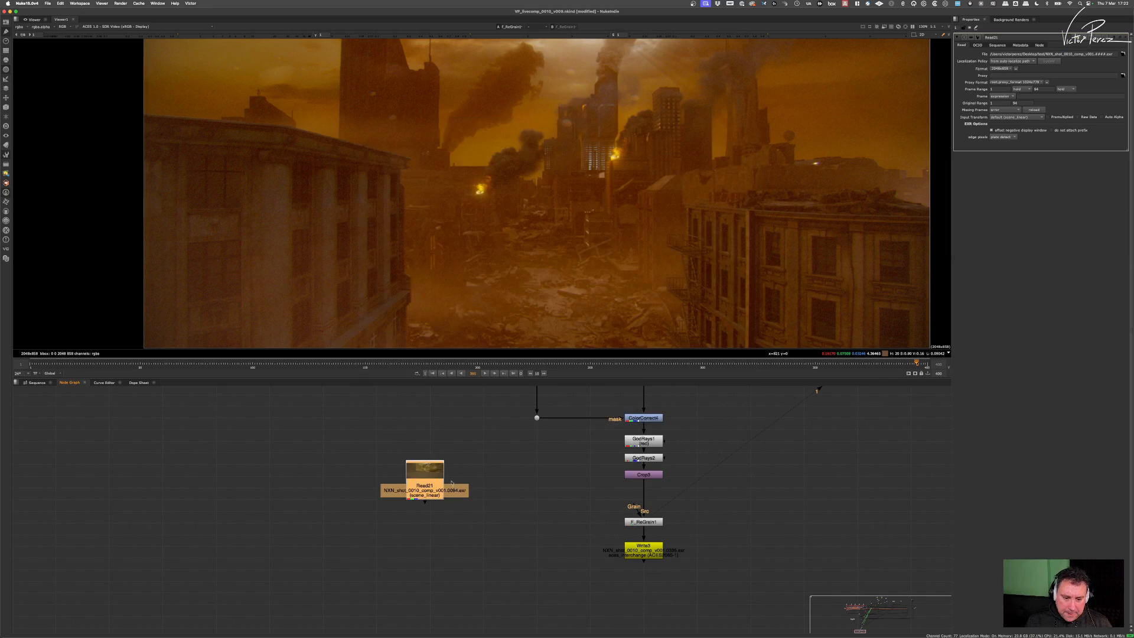
pyautogui.press('1')
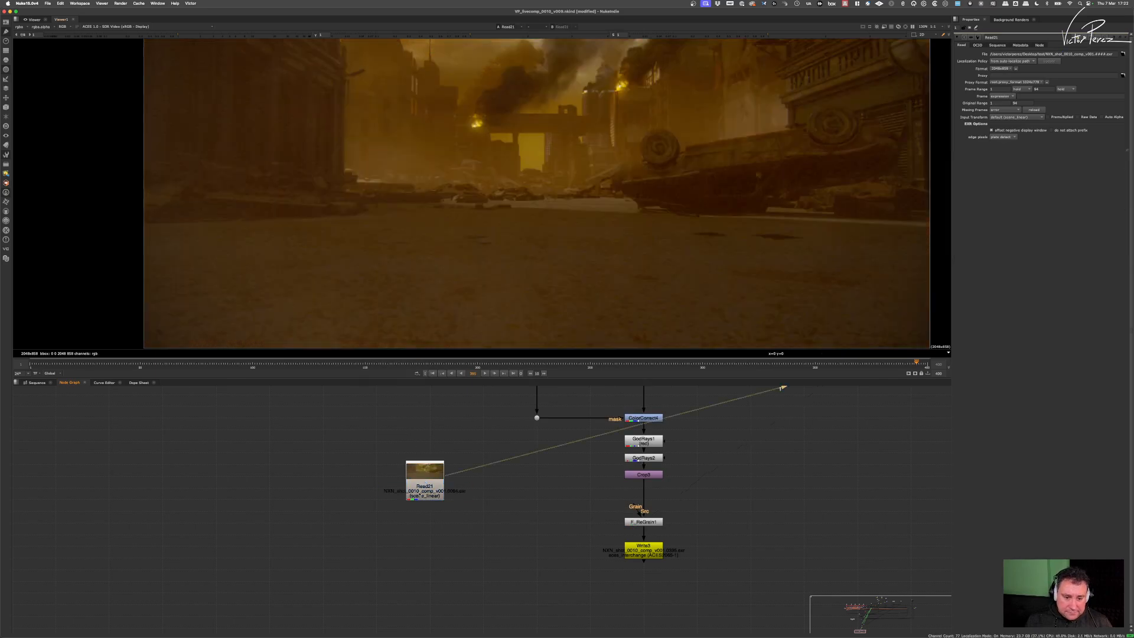
# Step: Set the input transform of the rendered sequence's Read node to aces_interchange (ACES2065-1)
pyautogui.scroll(8, 419, 495)
pyautogui.click(452, 481)
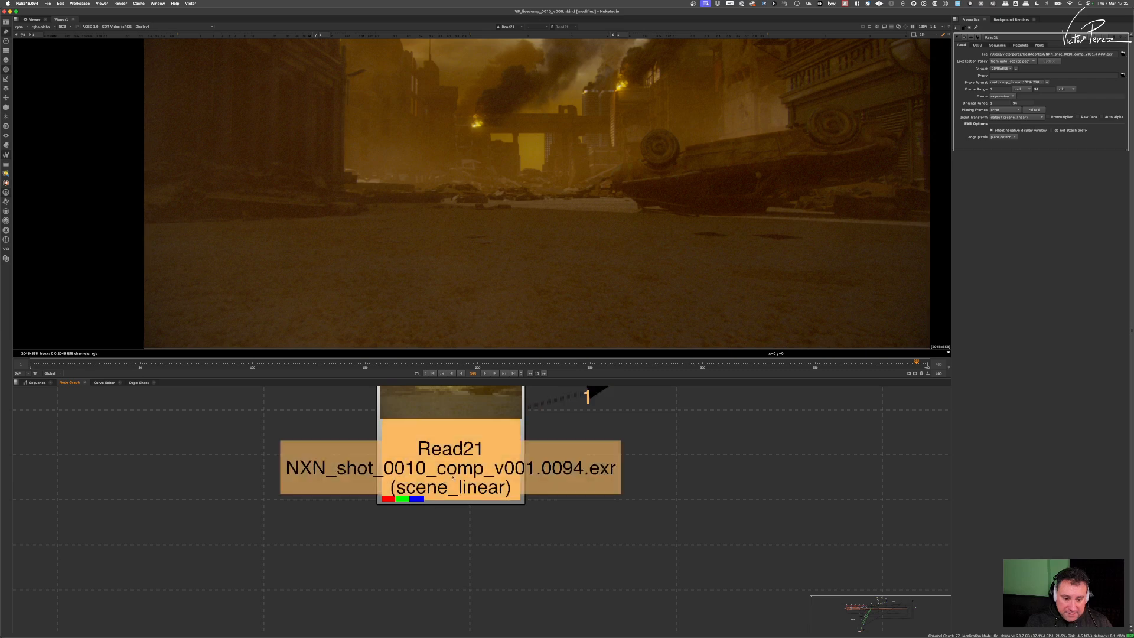
pyautogui.click(1016, 117)
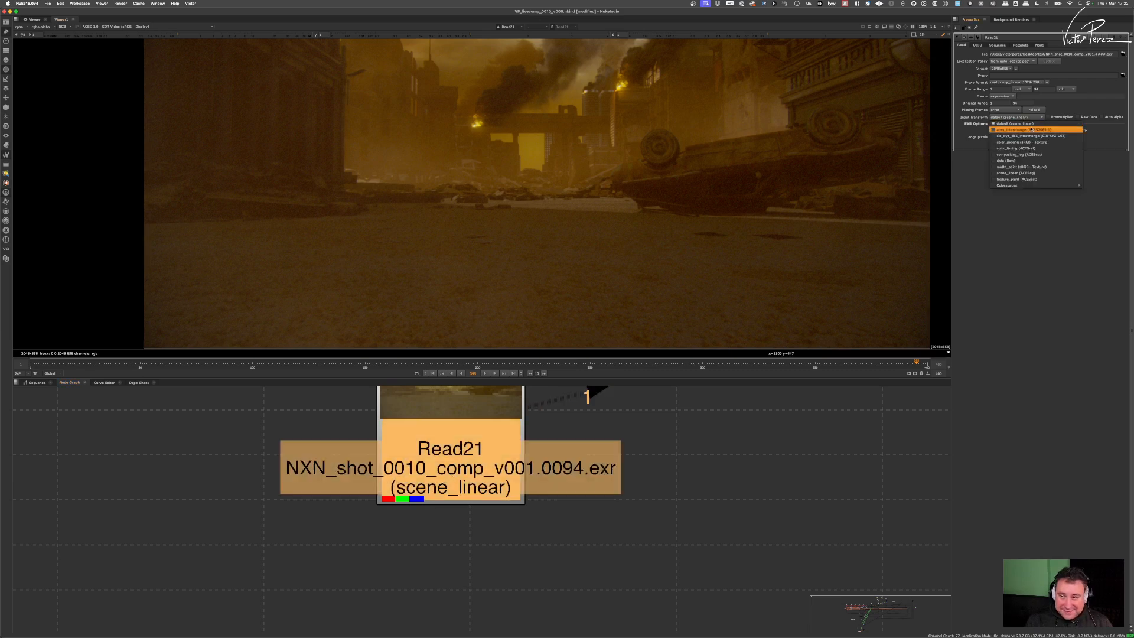
pyautogui.click(1032, 131)
# Step: Play back the rendered sequence with the whole frame in view and scrub through its early frames
pyautogui.scroll(-3, 645, 217)
pyautogui.moveTo(645, 217); pyautogui.dragTo(560, 223, button='middle')
pyautogui.scroll(1, 561, 223)
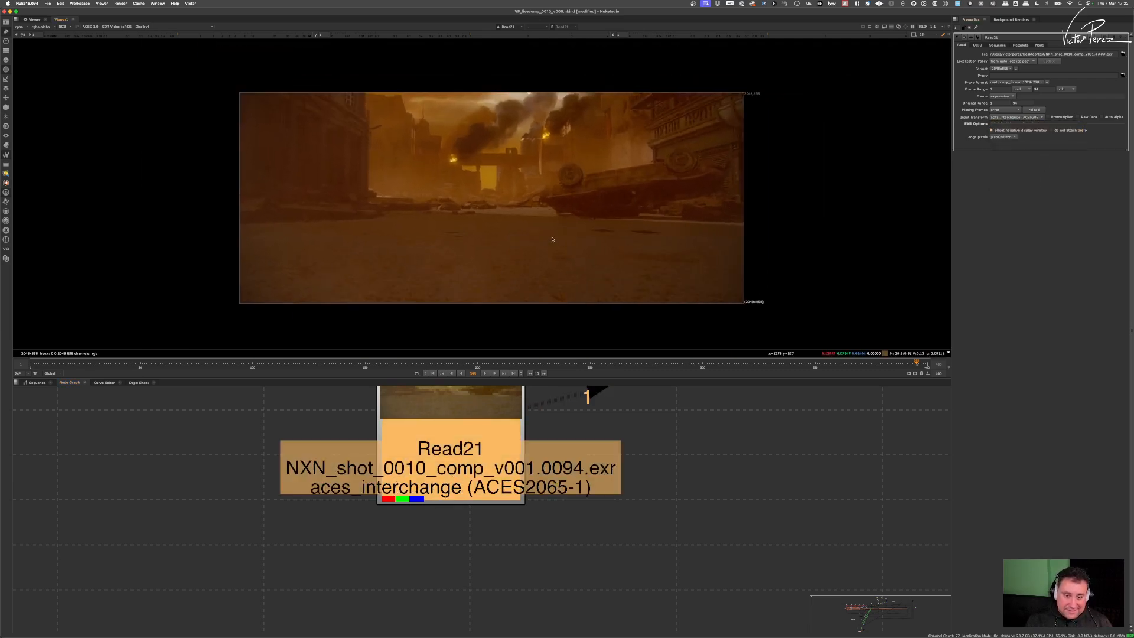
pyautogui.click(485, 374)
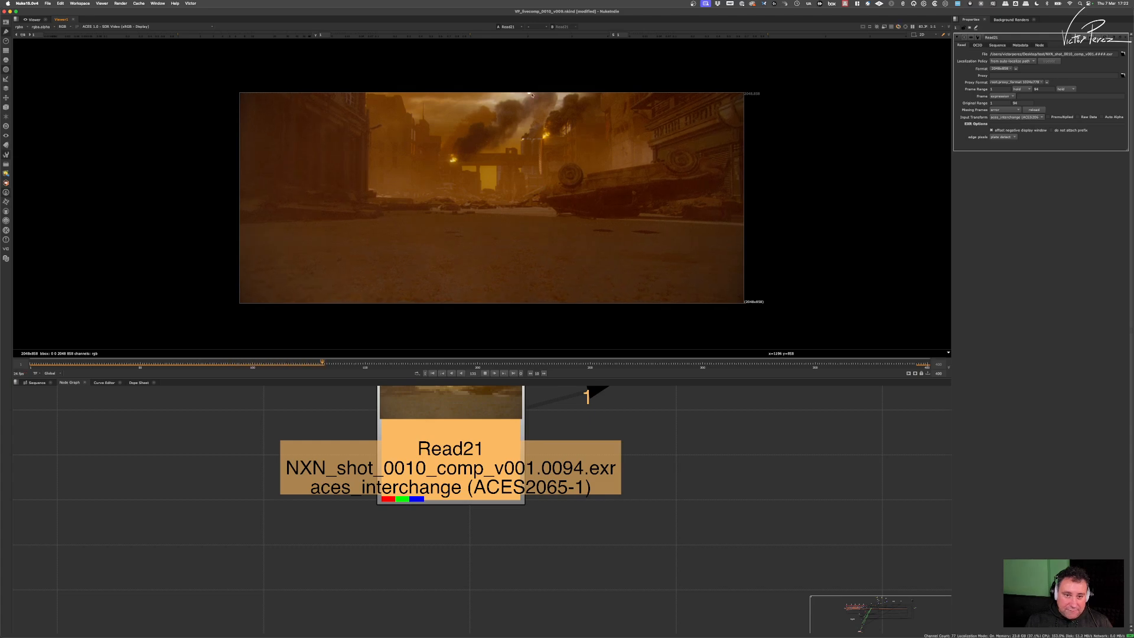
pyautogui.click(166, 362)
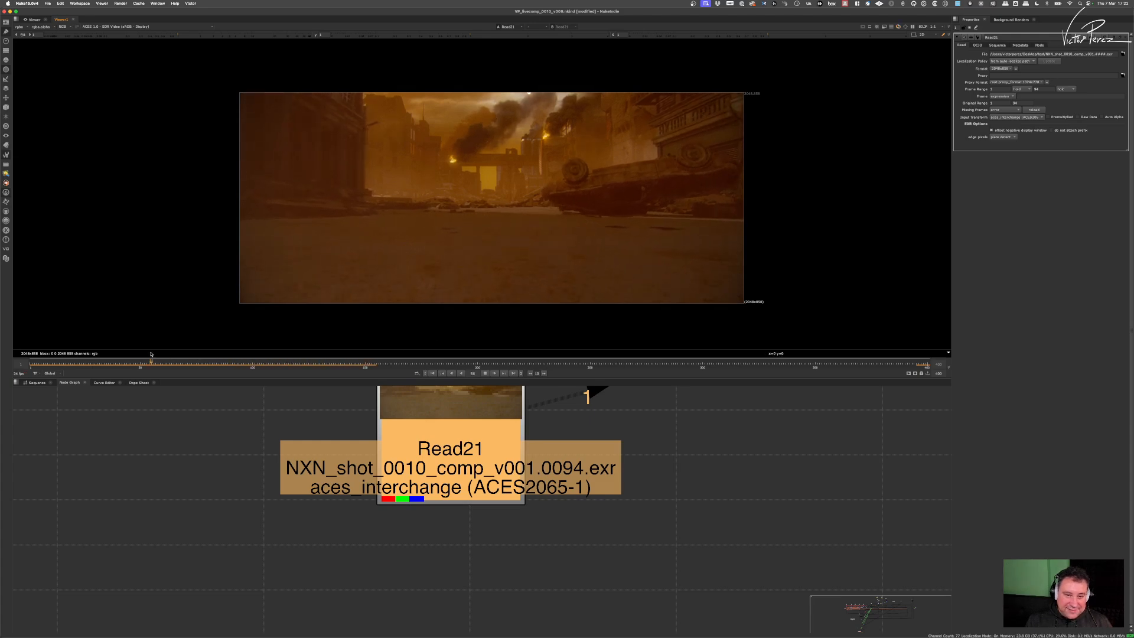
pyautogui.moveTo(166, 361); pyautogui.dragTo(120, 373)
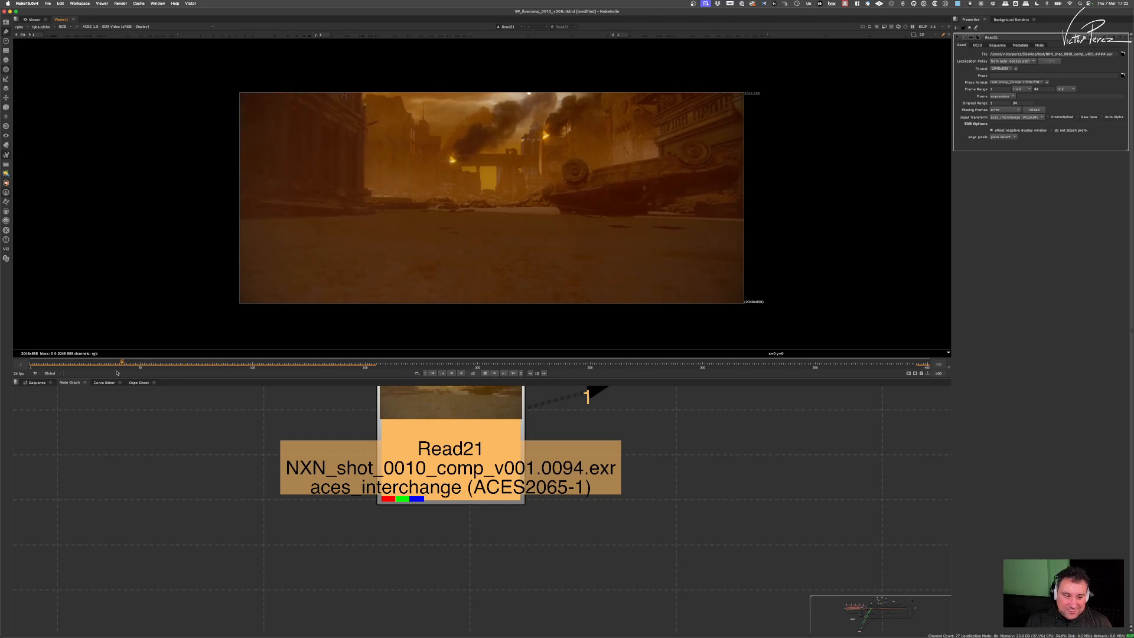
# Step: Play the rendered sequence forward and scrub back to an early frame
pyautogui.click(485, 374)
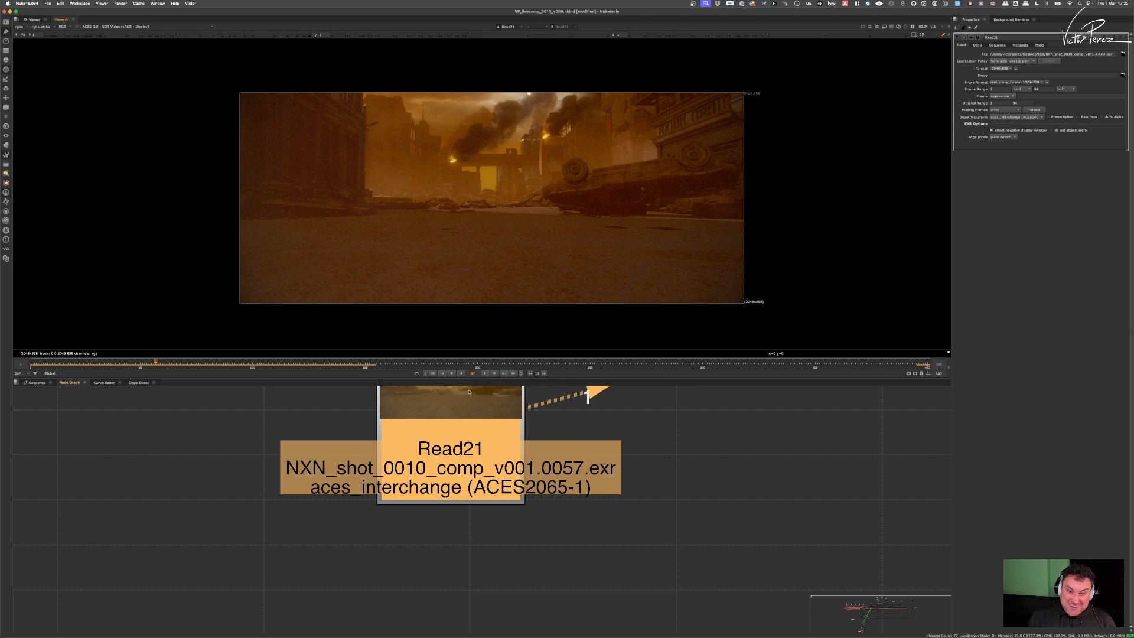
pyautogui.scroll(-1, 155, 360)
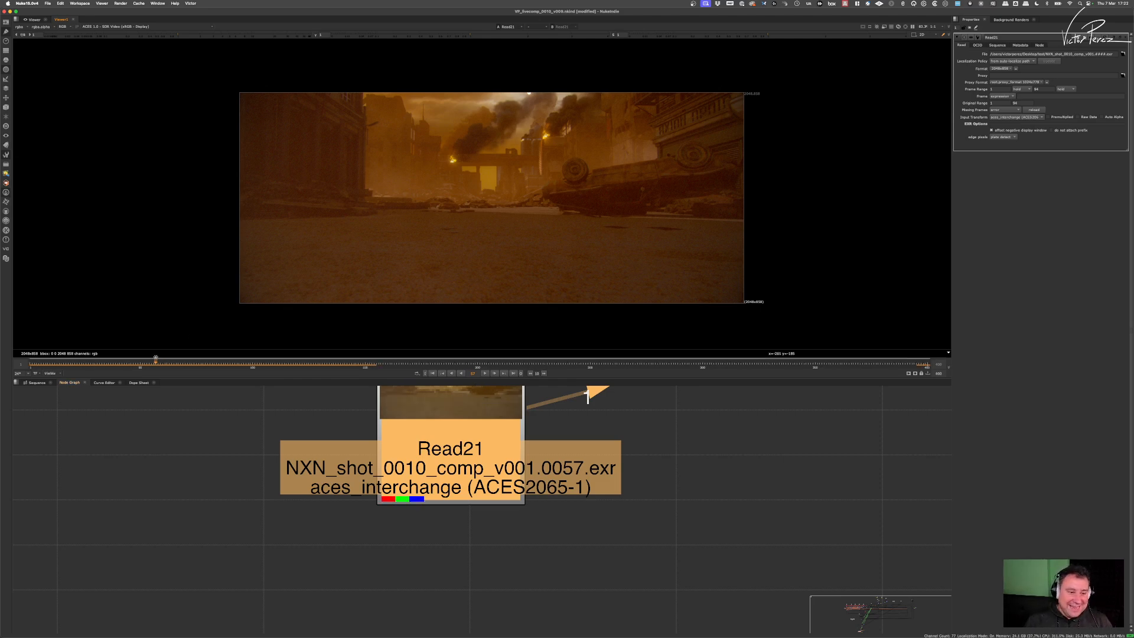
pyautogui.moveTo(156, 359); pyautogui.dragTo(105, 370)
# Step: Show the live composite from the end of the node chain in the viewer instead of the rendered sequence
pyautogui.scroll(-8, 453, 474)
pyautogui.moveTo(452, 474); pyautogui.dragTo(359, 482, button='middle')
pyautogui.moveTo(521, 501); pyautogui.dragTo(459, 532)
pyautogui.press('1')
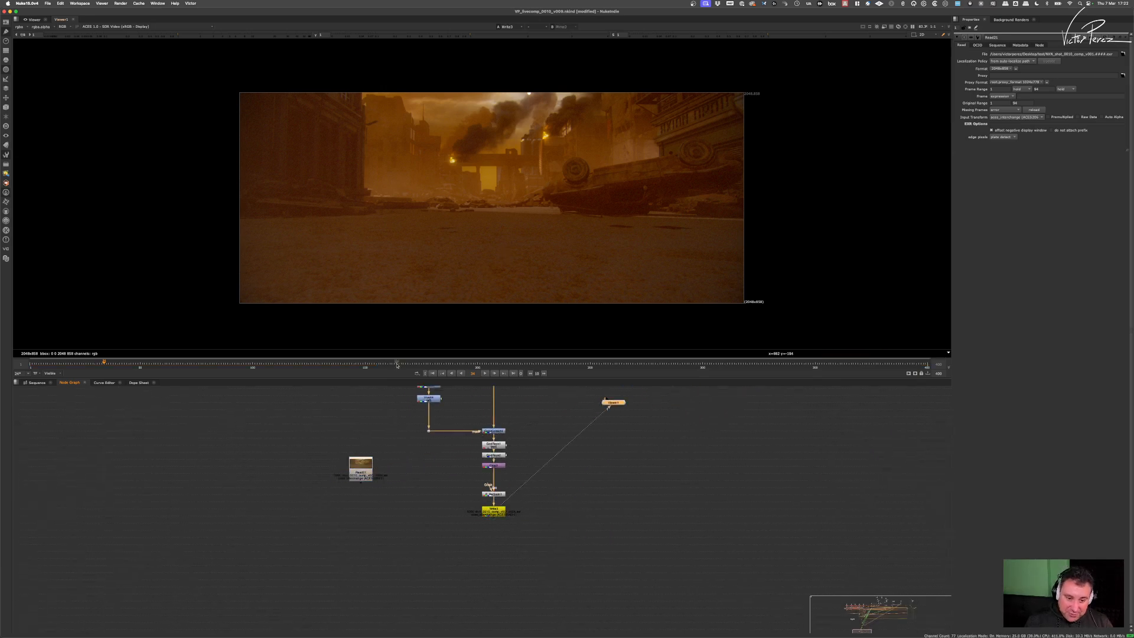
# Step: Review the middle and late frames of the live composite in the viewer and save the project
pyautogui.click(750, 364)
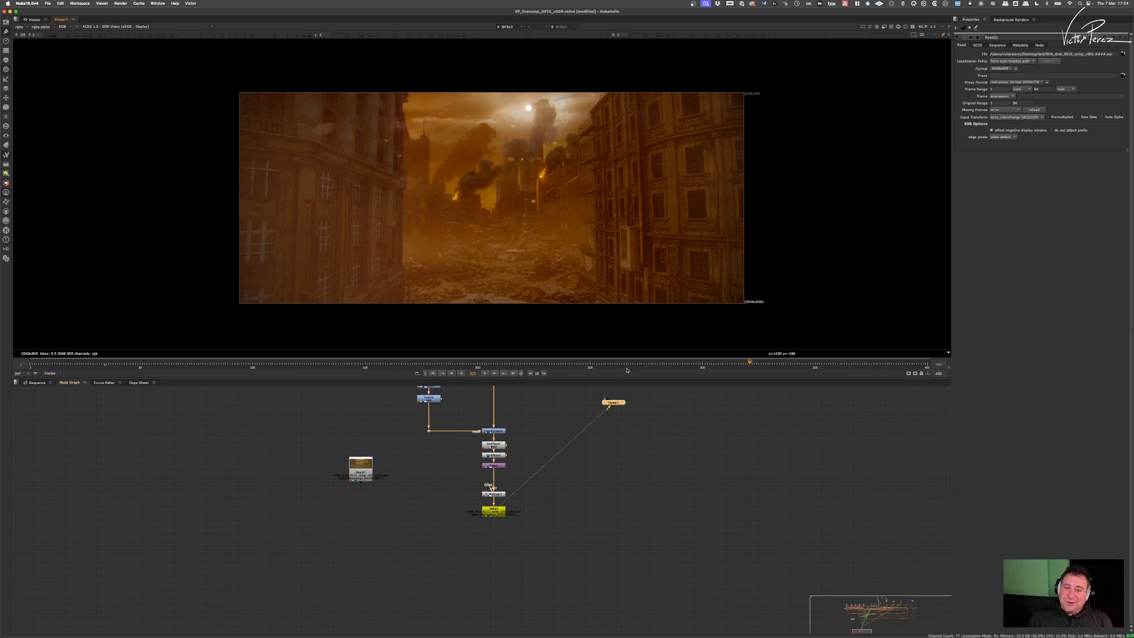
pyautogui.scroll(-2, 657, 215)
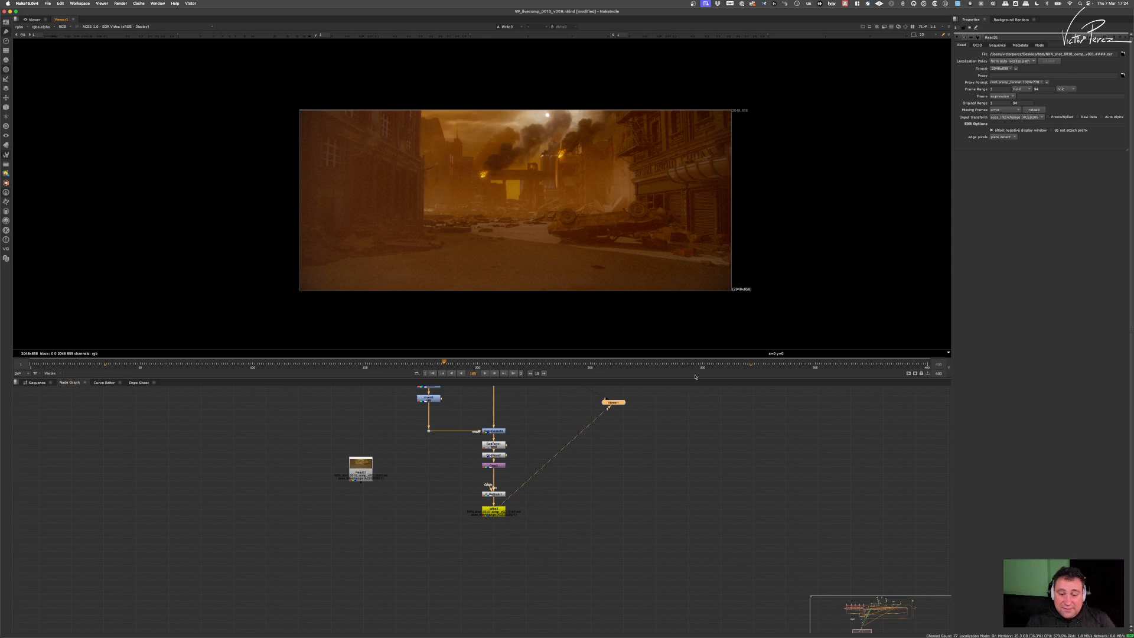
pyautogui.click(838, 363)
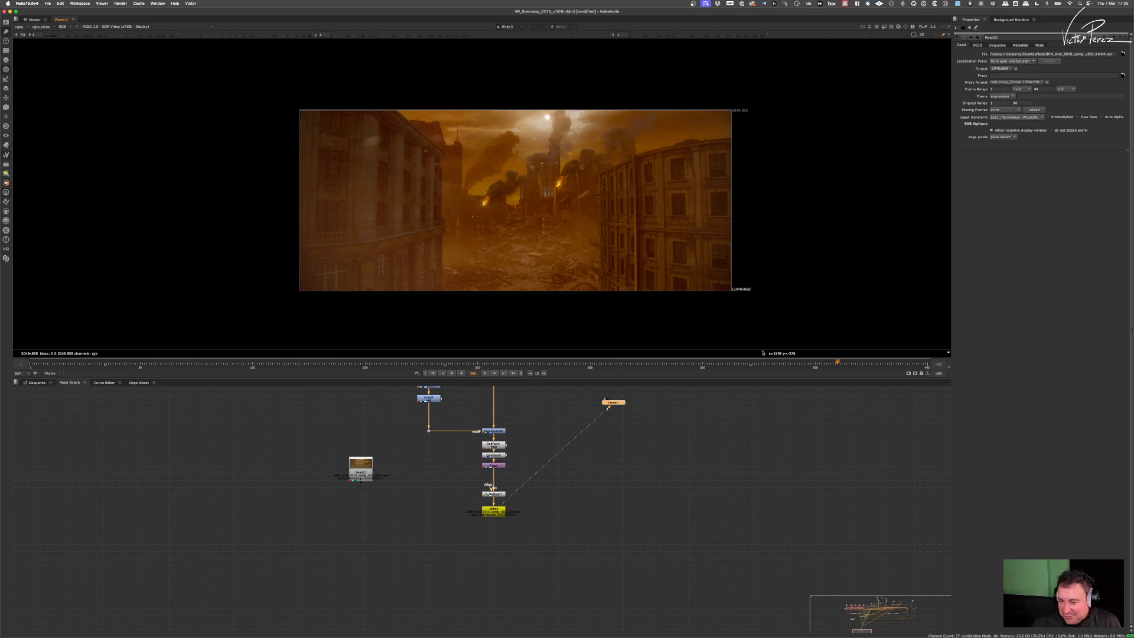
pyautogui.press('super+s')
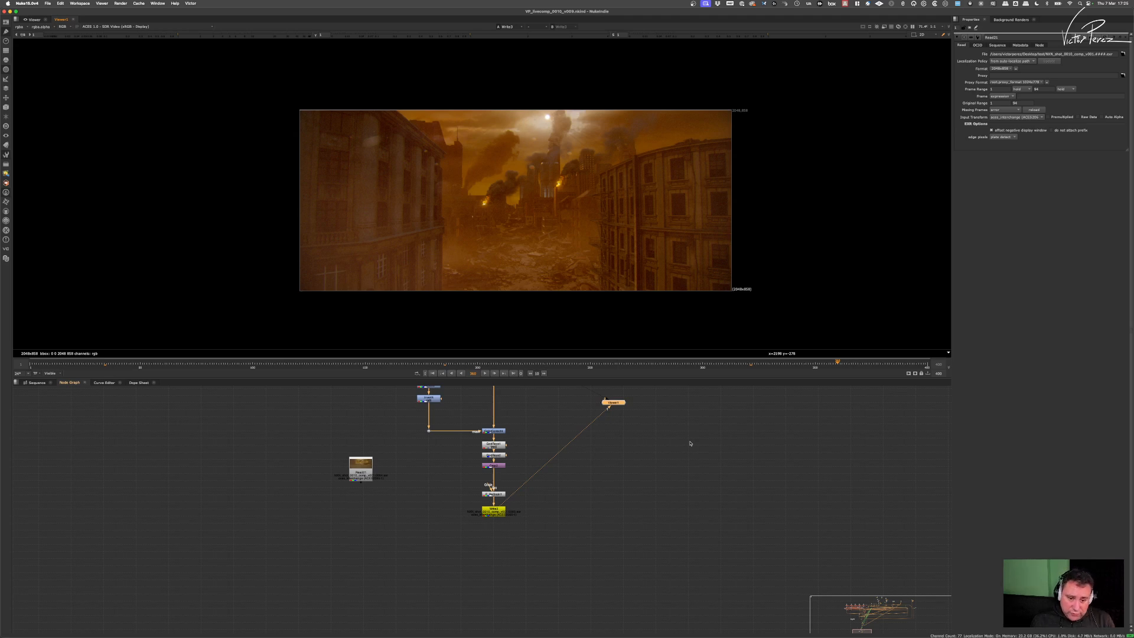
# Step: Select the vignette side branch together with its merge node and move them slightly up the node tree
pyautogui.moveTo(521, 406); pyautogui.dragTo(527, 497, button='middle')
pyautogui.scroll(-2, 526, 495)
pyautogui.scroll(5, 502, 461)
pyautogui.scroll(-3, 484, 461)
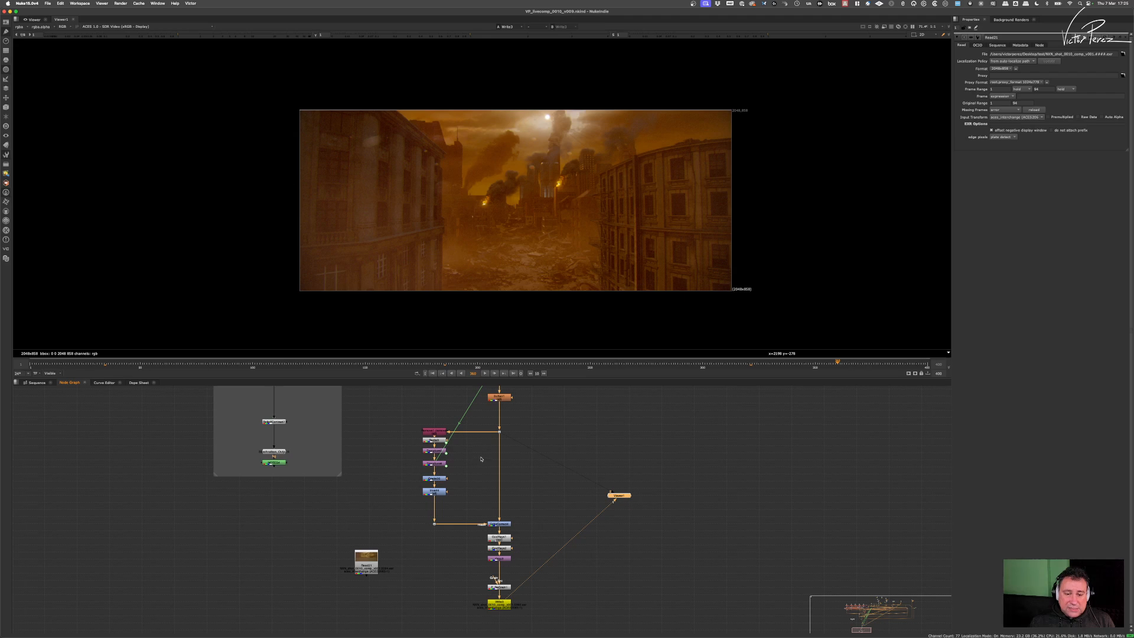
pyautogui.moveTo(406, 413); pyautogui.dragTo(581, 575)
pyautogui.moveTo(552, 516); pyautogui.dragTo(552, 553, button='middle')
pyautogui.moveTo(554, 453); pyautogui.dragTo(393, 575)
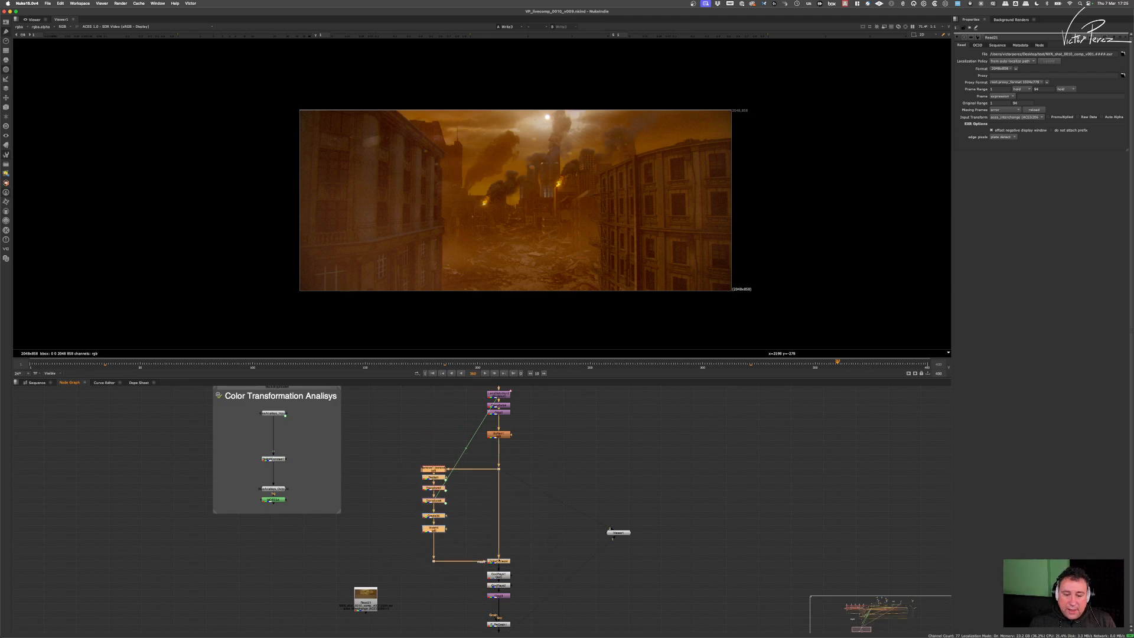
pyautogui.moveTo(500, 561); pyautogui.dragTo(500, 556)
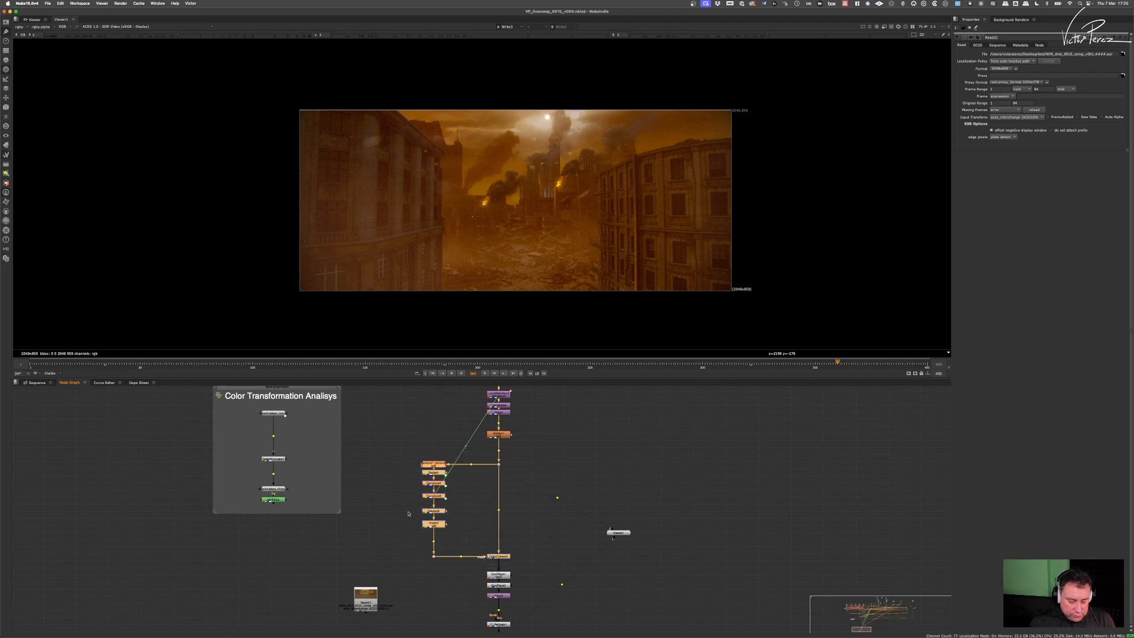
# Step: Add a preset backdrop behind the selected branch with the custom label Vignette
pyautogui.press('super+b')
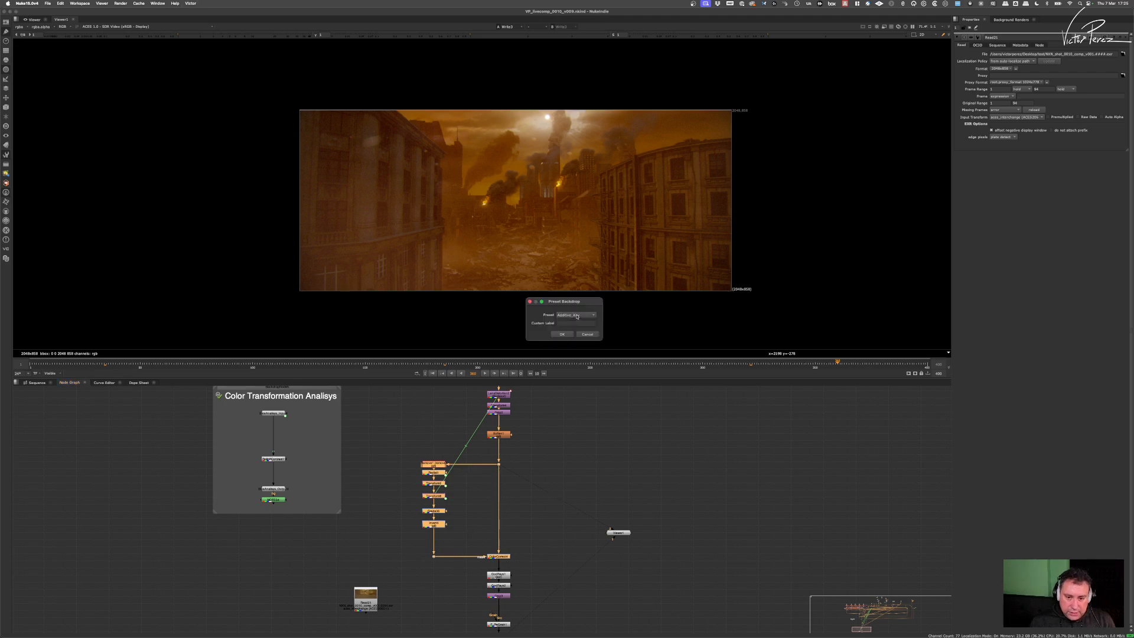
pyautogui.click(576, 316)
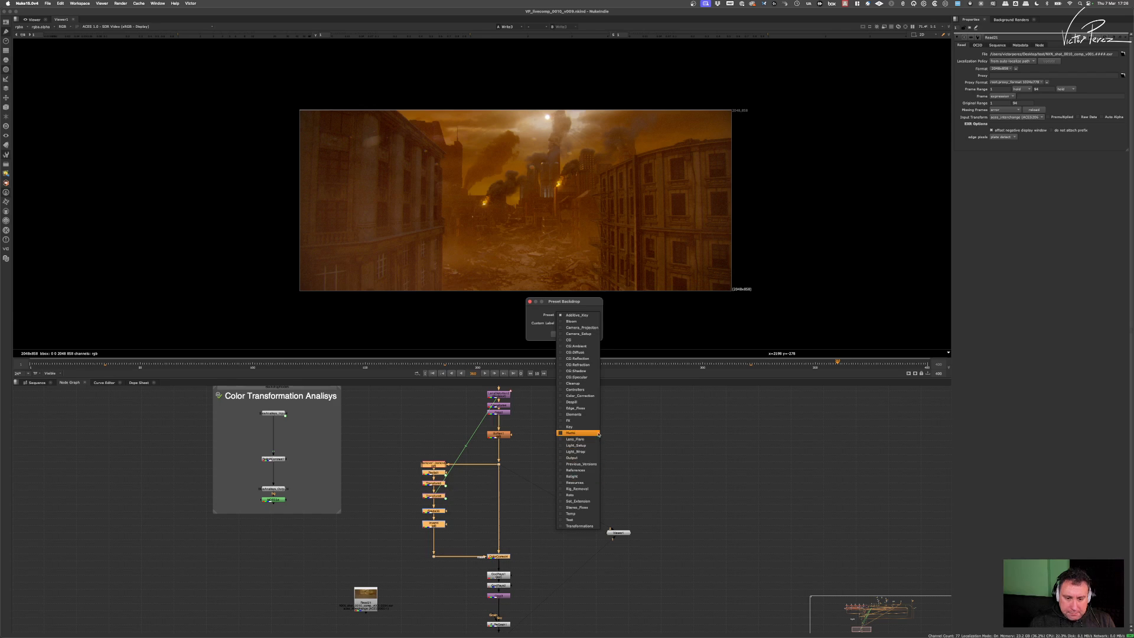
pyautogui.click(573, 433)
pyautogui.write('Vignette')
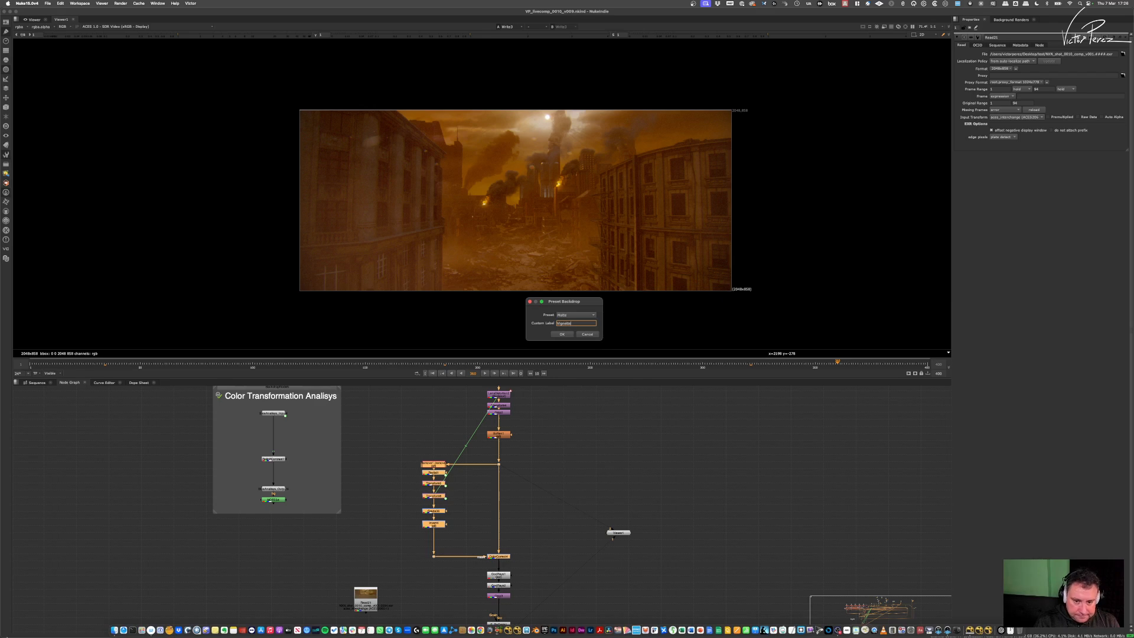
pyautogui.press('Return')
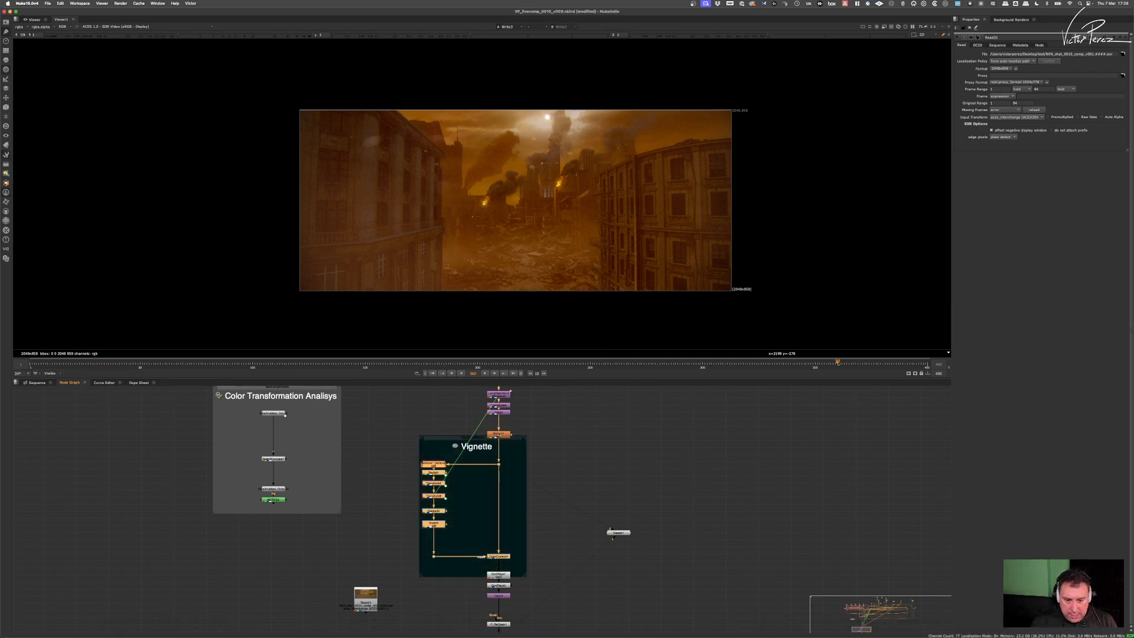
# Step: Move the orange node above the Vignette backdrop clear of it and shift the output nodes further down the chain
pyautogui.moveTo(498, 435); pyautogui.dragTo(498, 426)
pyautogui.moveTo(404, 431); pyautogui.dragTo(464, 634)
pyautogui.moveTo(469, 632); pyautogui.dragTo(521, 519, button='middle')
pyautogui.moveTo(541, 509); pyautogui.dragTo(516, 553)
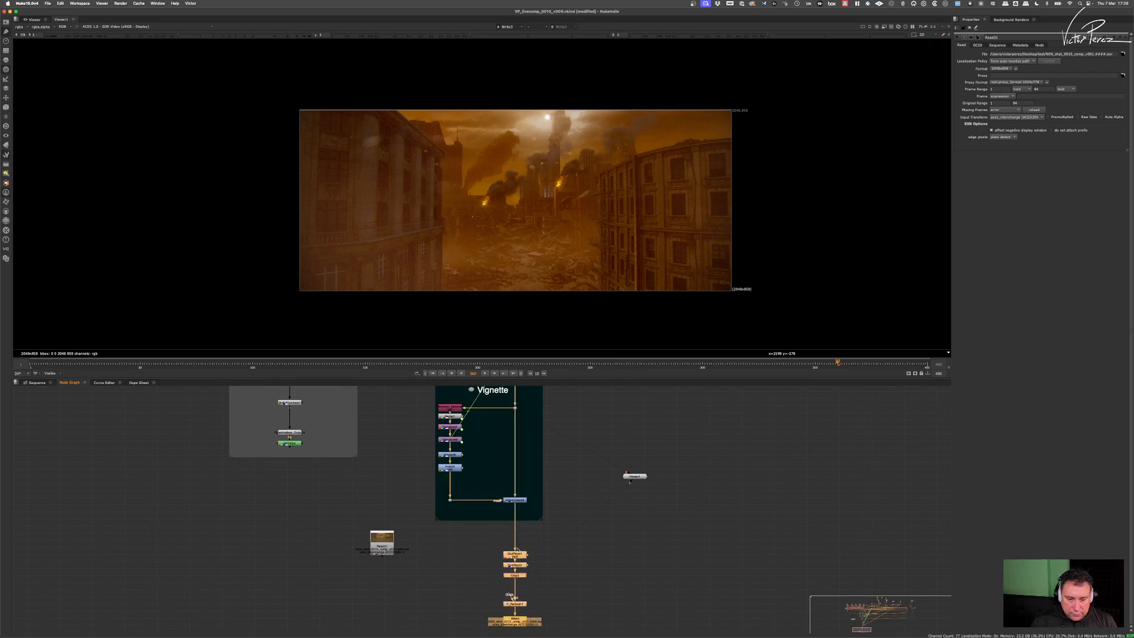
# Step: Duplicate the Vignette backdrop with its nodes into the empty area beside the tree and delete the copy's expression-linked node
pyautogui.scroll(5, 480, 512)
pyautogui.moveTo(426, 439); pyautogui.dragTo(582, 585)
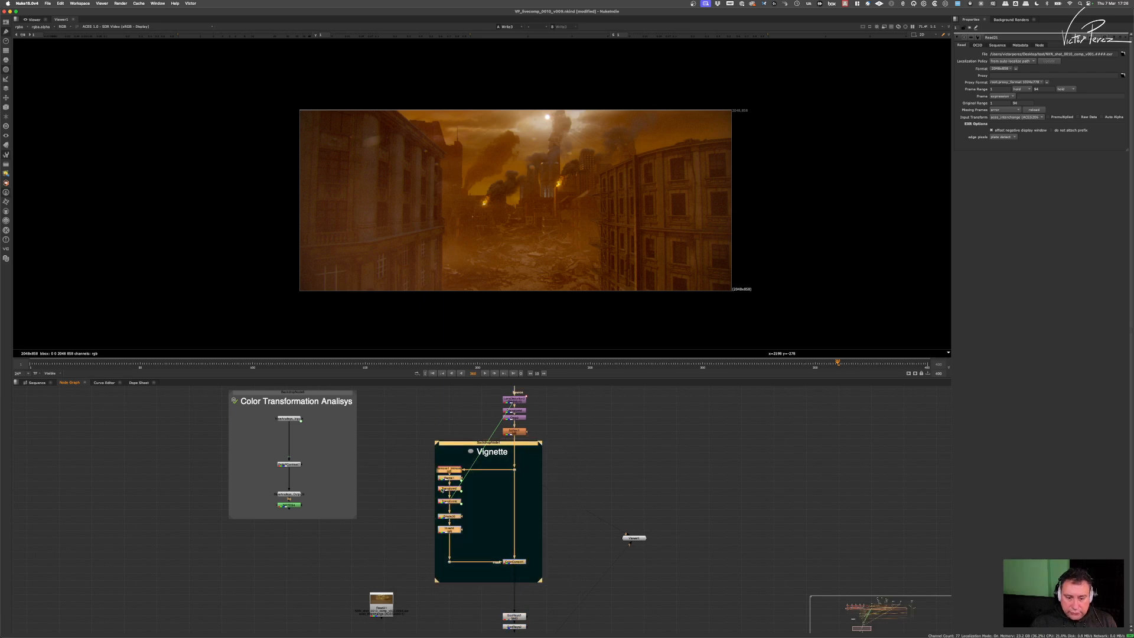
pyautogui.rightClick(473, 504)
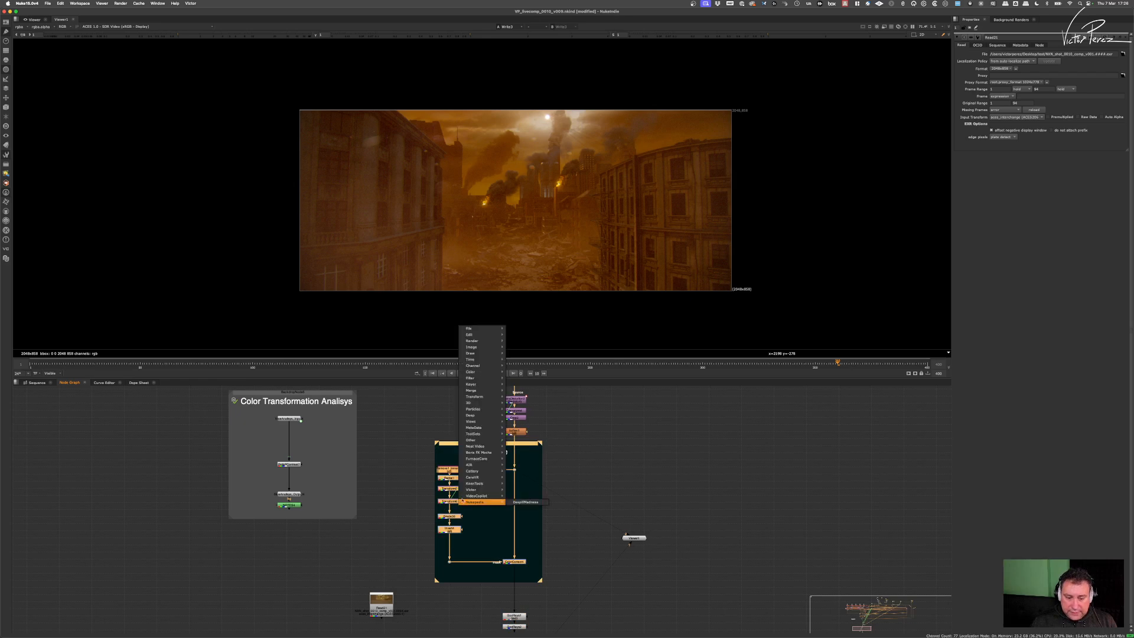
pyautogui.click(621, 495)
pyautogui.moveTo(563, 439); pyautogui.dragTo(414, 598)
pyautogui.press('super+c')
pyautogui.moveTo(630, 517); pyautogui.dragTo(460, 512, button='middle')
pyautogui.click(615, 484)
pyautogui.press('super+v')
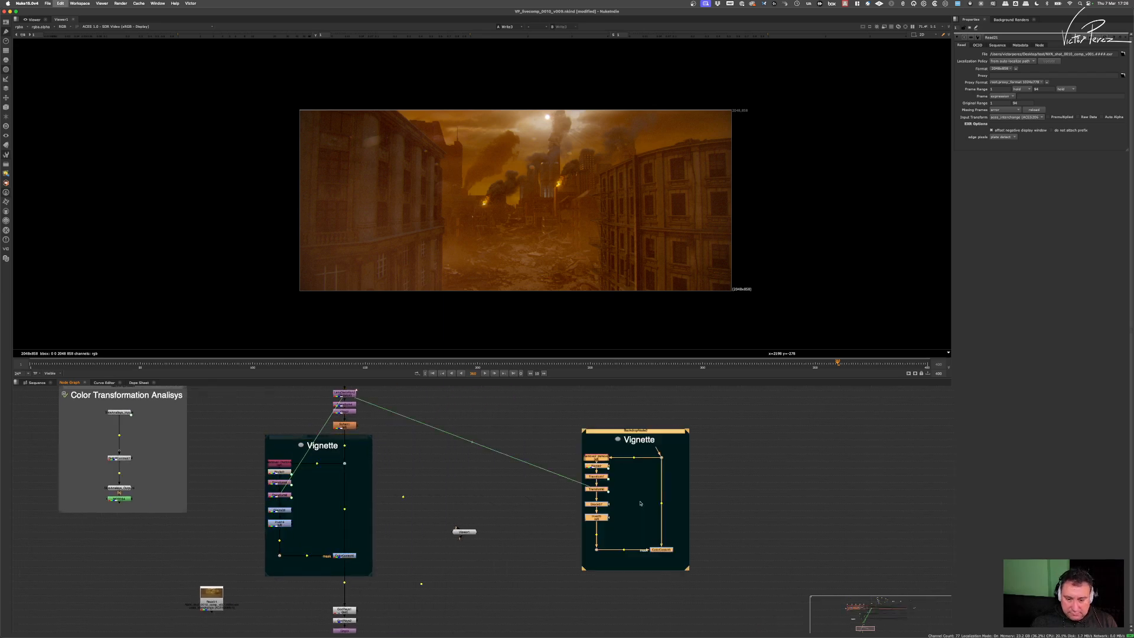
pyautogui.moveTo(615, 484); pyautogui.dragTo(576, 497)
pyautogui.press('Delete')
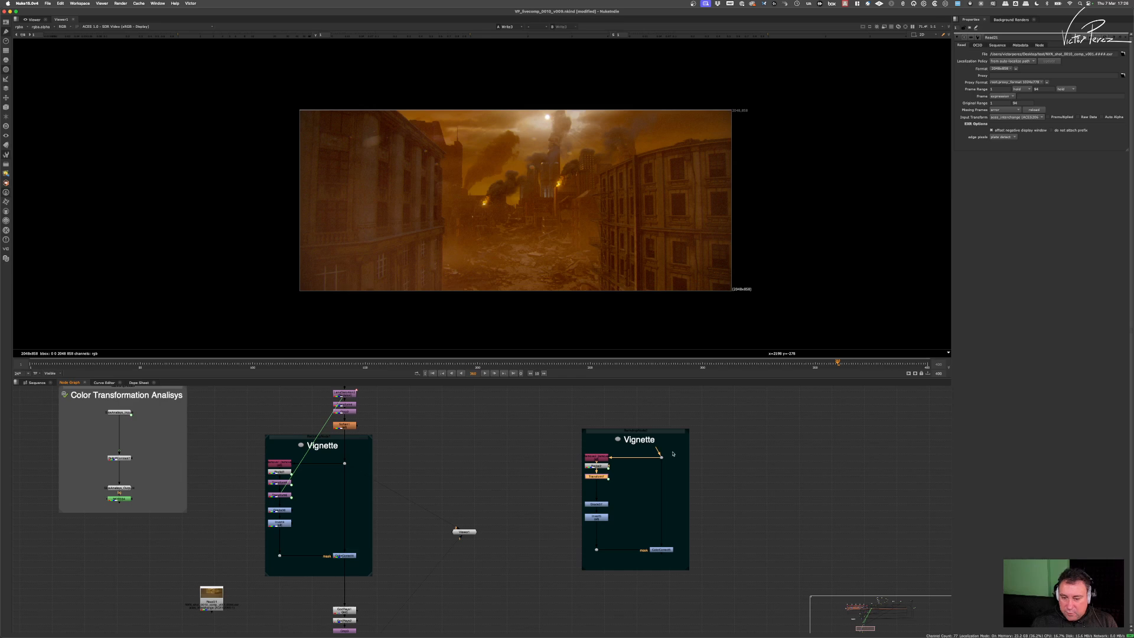
# Step: Save the duplicated Vignette group as a root toolset named Vignette and delete the duplicate from the graph
pyautogui.scroll(-1, 645, 485)
pyautogui.scroll(-1, 644, 485)
pyautogui.moveTo(644, 485); pyautogui.dragTo(589, 469, button='middle')
pyautogui.scroll(5, 570, 490)
pyautogui.scroll(-4, 641, 461)
pyautogui.moveTo(521, 427); pyautogui.dragTo(646, 542)
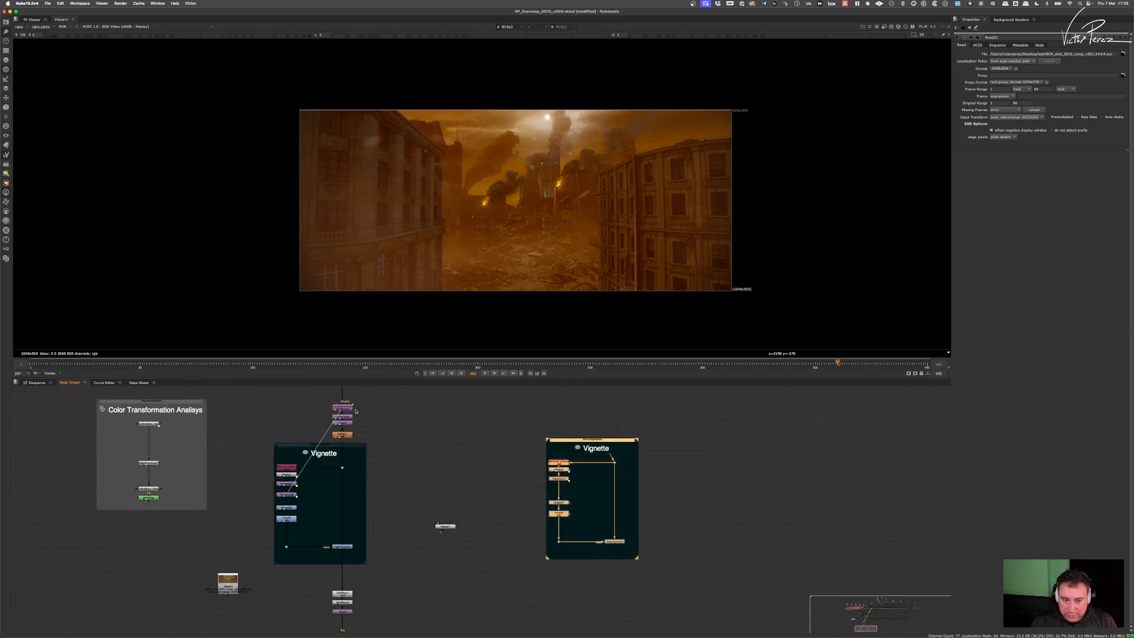
pyautogui.moveTo(518, 420); pyautogui.dragTo(689, 557)
pyautogui.click(7, 154)
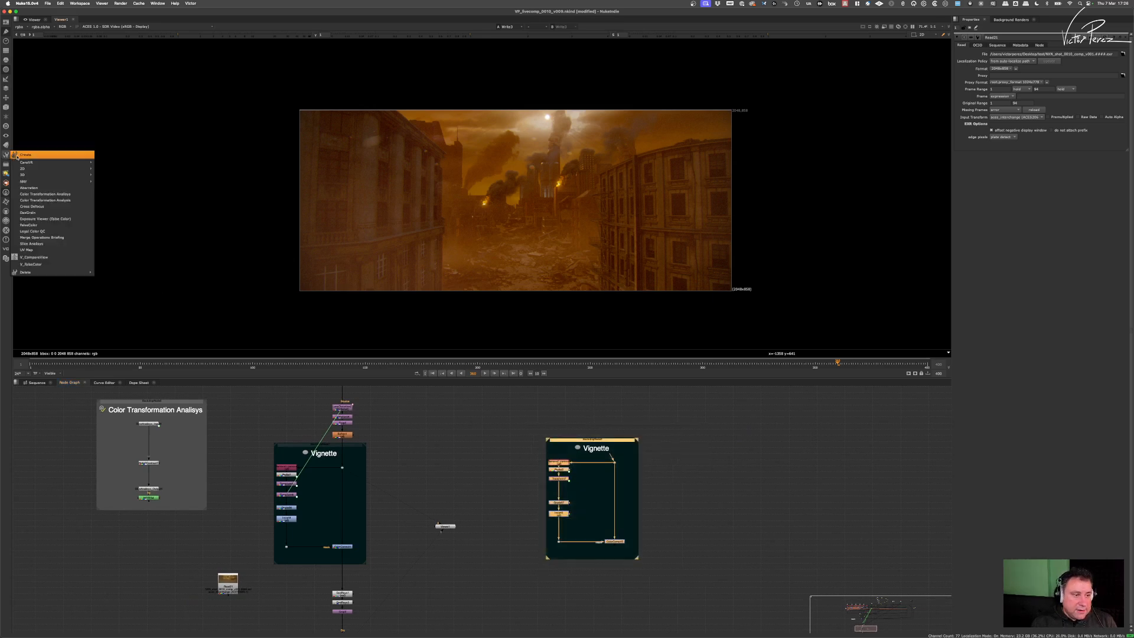
pyautogui.click(56, 154)
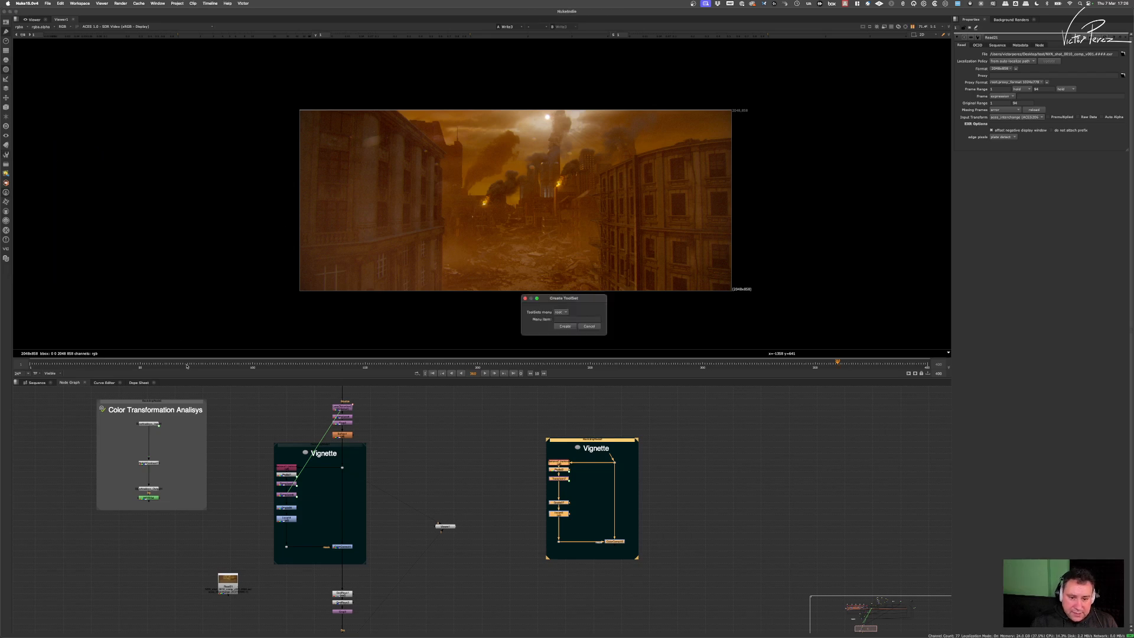
pyautogui.click(564, 319)
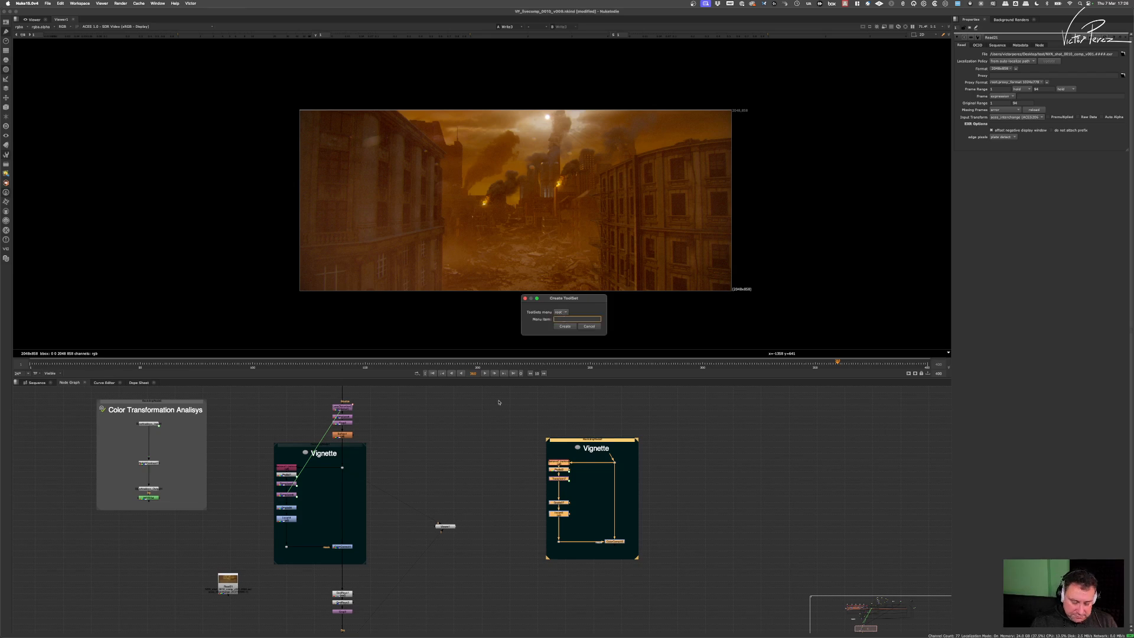
pyautogui.write('Vignette')
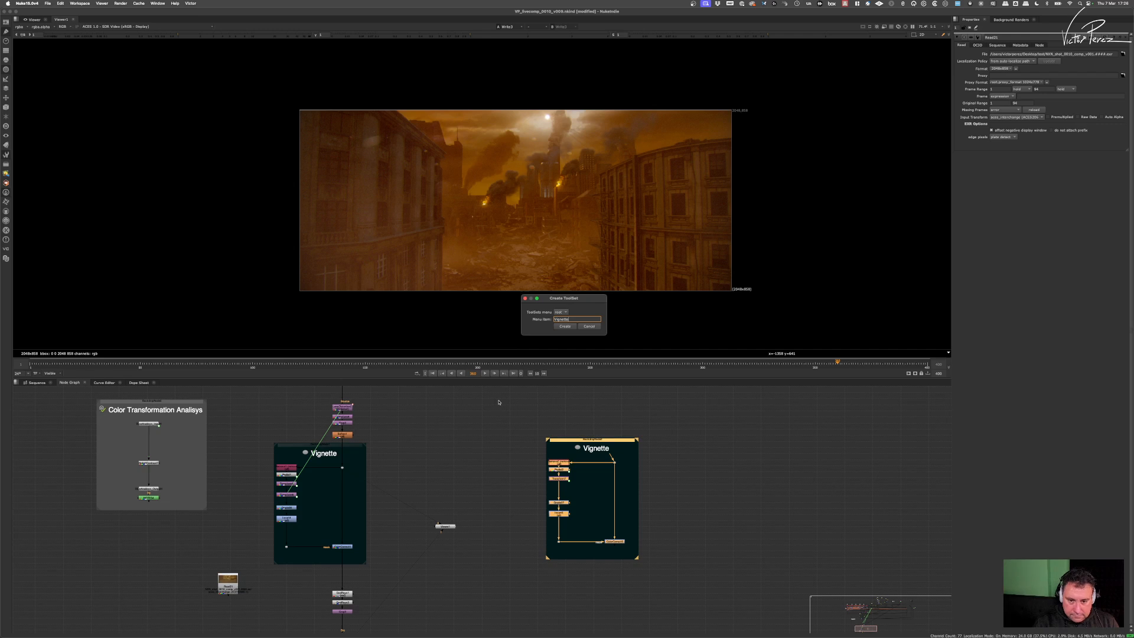
pyautogui.press('Return')
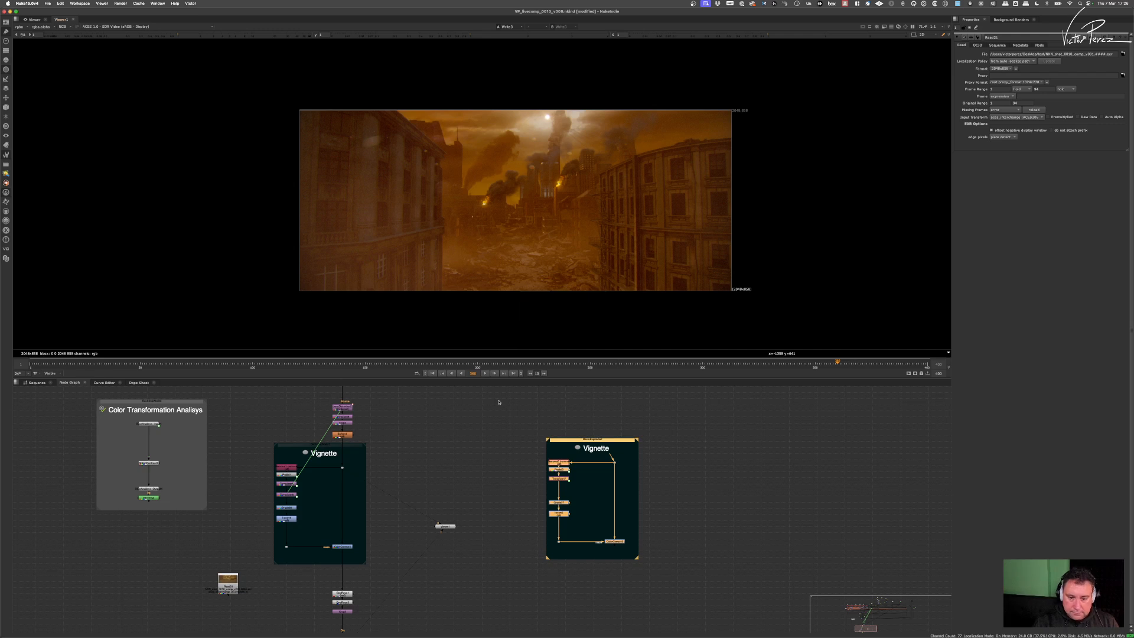
pyautogui.moveTo(521, 408); pyautogui.dragTo(692, 572)
pyautogui.press('Delete')
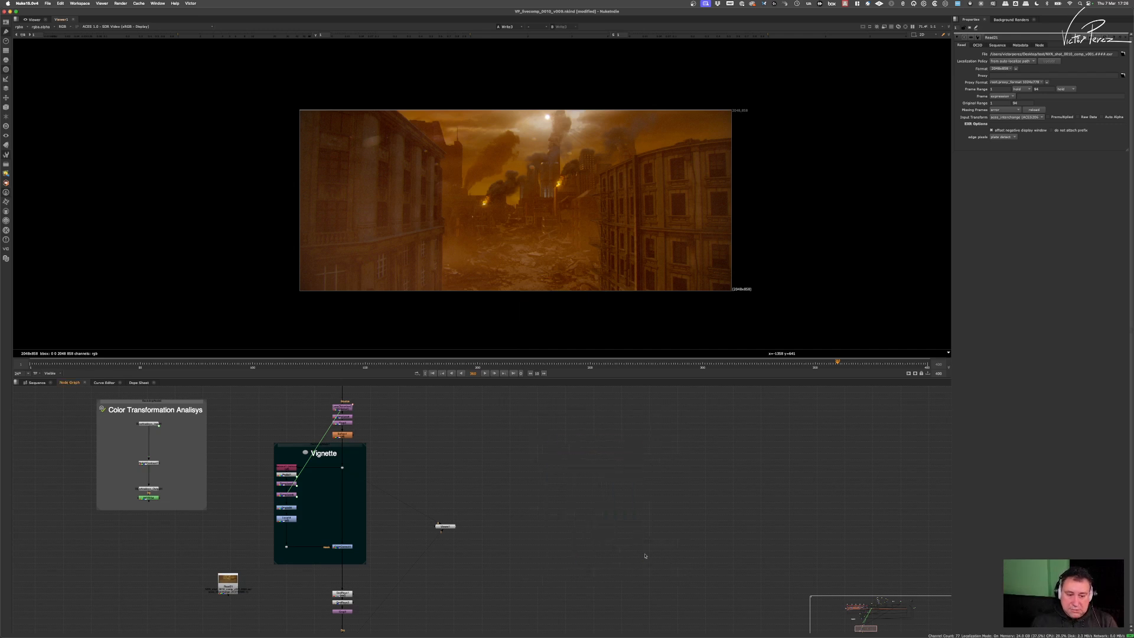
# Step: Insert the saved Vignette toolset as a test and delete the inserted copy from the graph
pyautogui.click(6, 155)
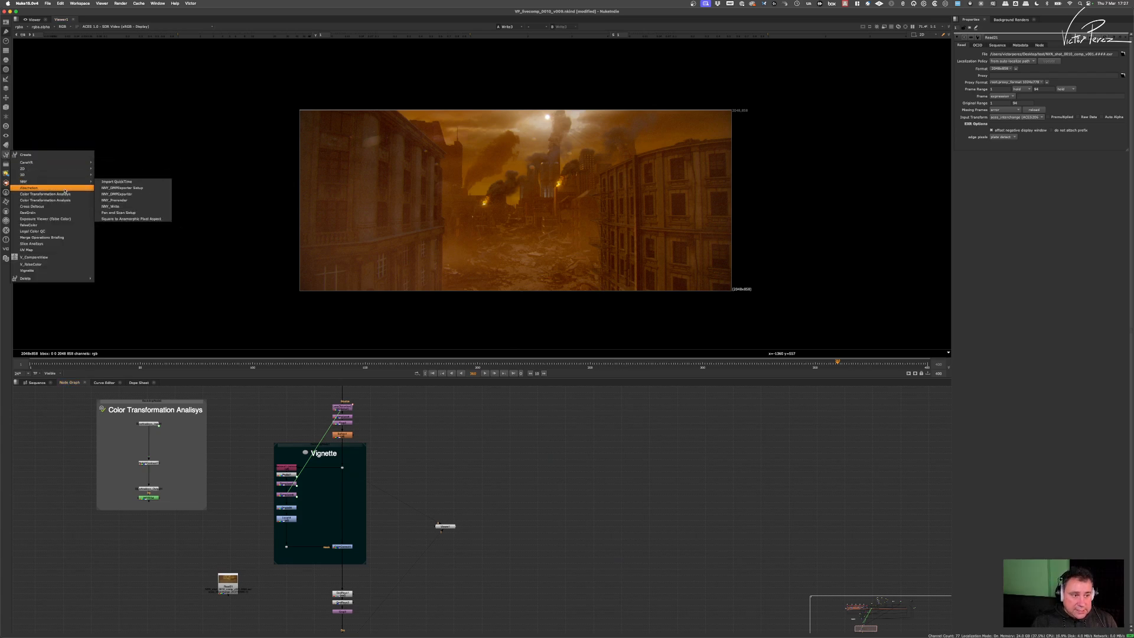
pyautogui.click(45, 271)
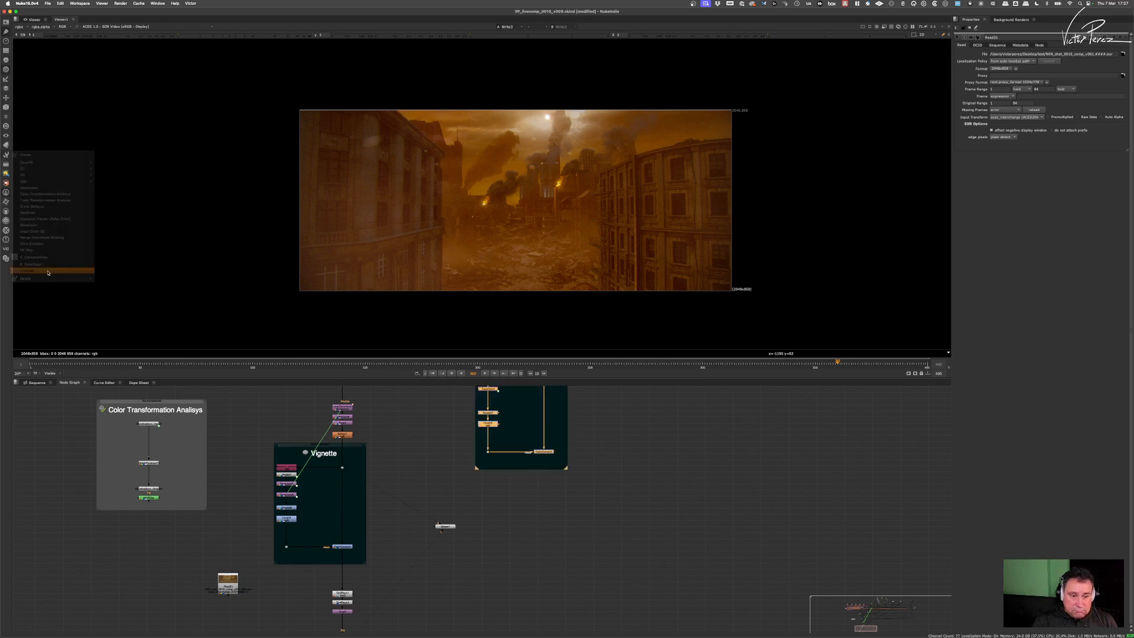
pyautogui.moveTo(566, 452); pyautogui.dragTo(547, 534, button='middle')
pyautogui.moveTo(578, 417); pyautogui.dragTo(443, 564)
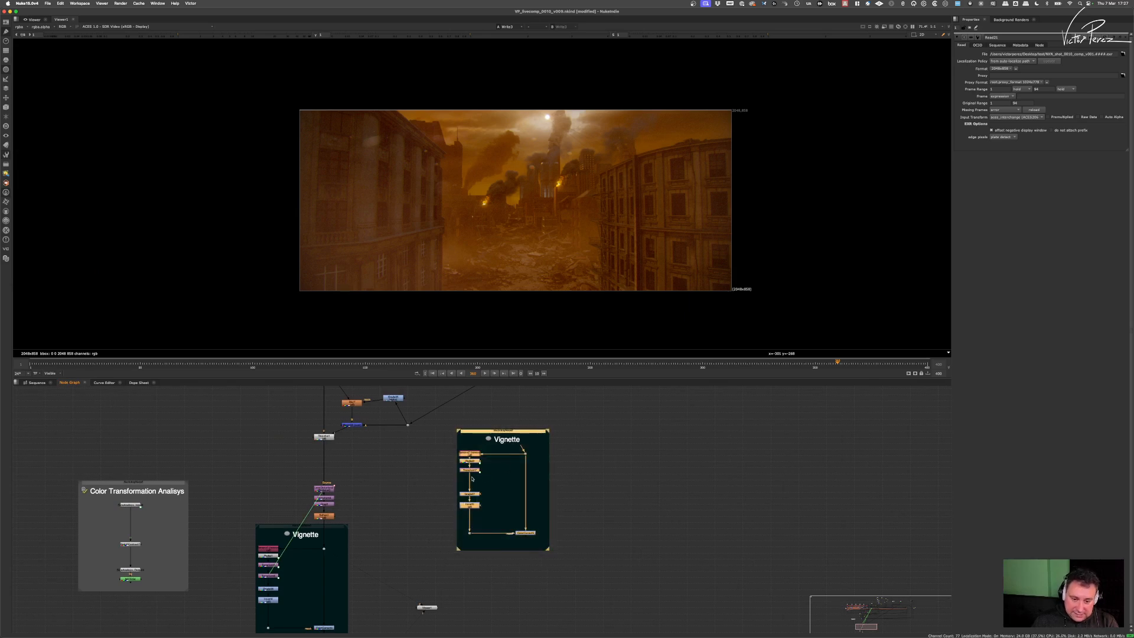
pyautogui.moveTo(578, 418); pyautogui.dragTo(442, 562)
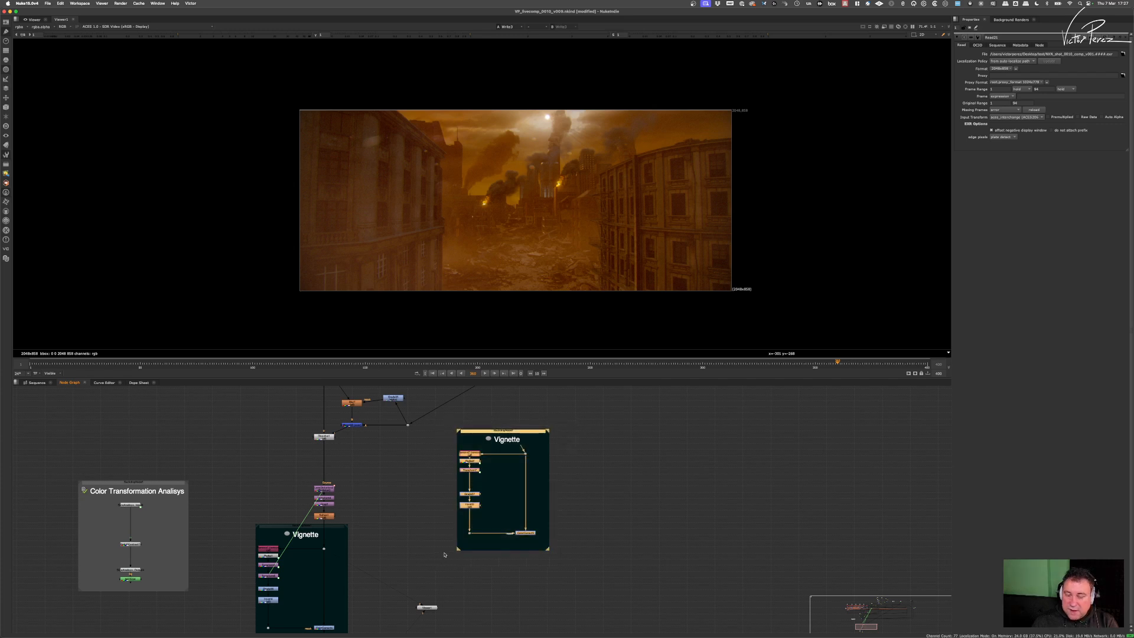
pyautogui.press('Delete')
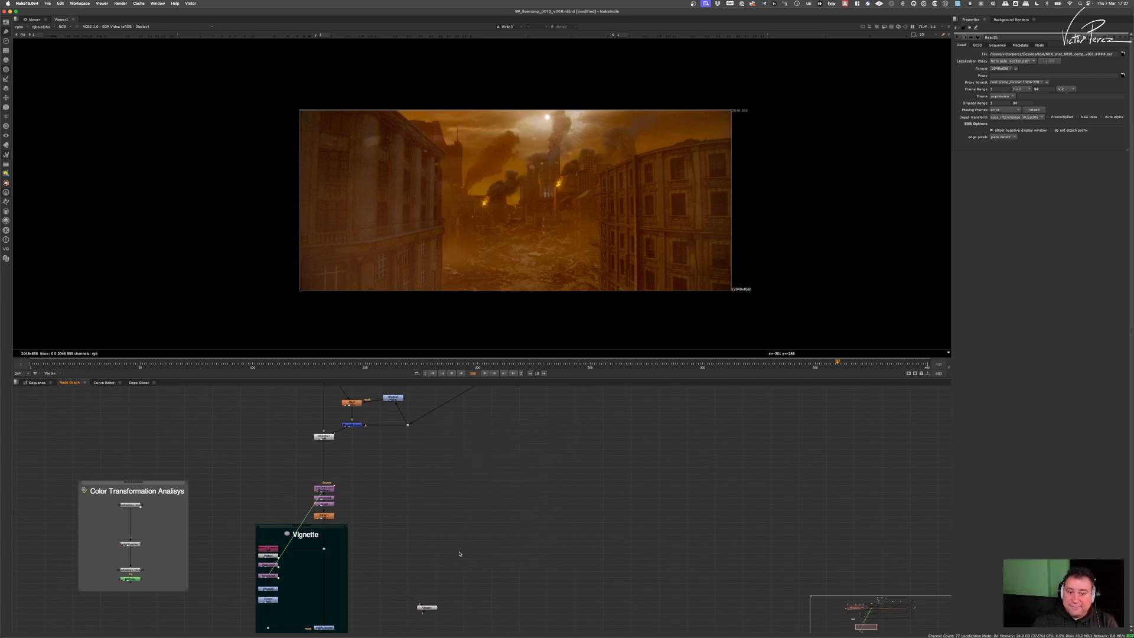
# Step: Move the original Vignette backdrop with its nodes slightly down the main tree for even spacing
pyautogui.moveTo(434, 535); pyautogui.dragTo(533, 469, button='middle')
pyautogui.scroll(-3, 511, 475)
pyautogui.scroll(4, 454, 488)
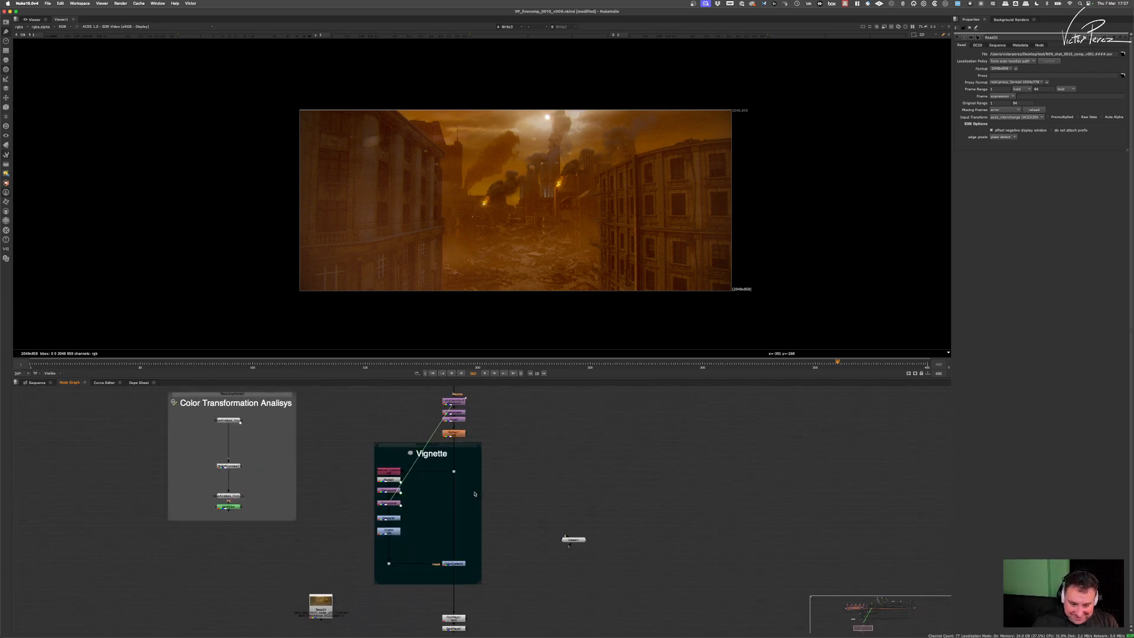
pyautogui.moveTo(502, 436); pyautogui.dragTo(341, 597)
pyautogui.moveTo(450, 566); pyautogui.dragTo(451, 575)
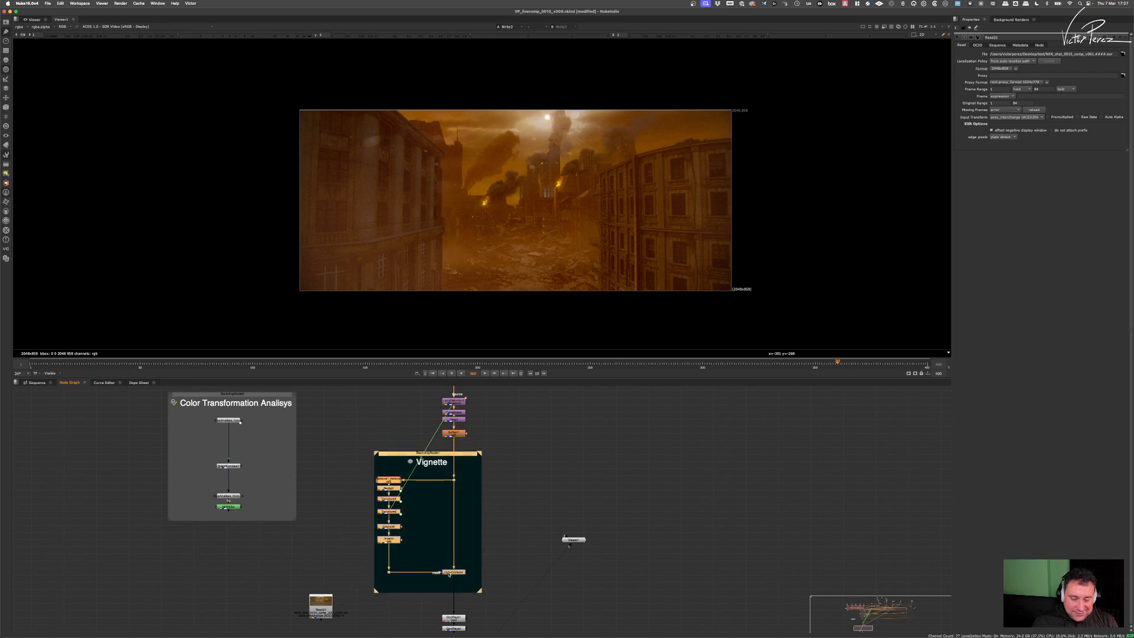
# Step: Place the Viewer node beside the Write node at the end of the tree
pyautogui.scroll(-2, 451, 567)
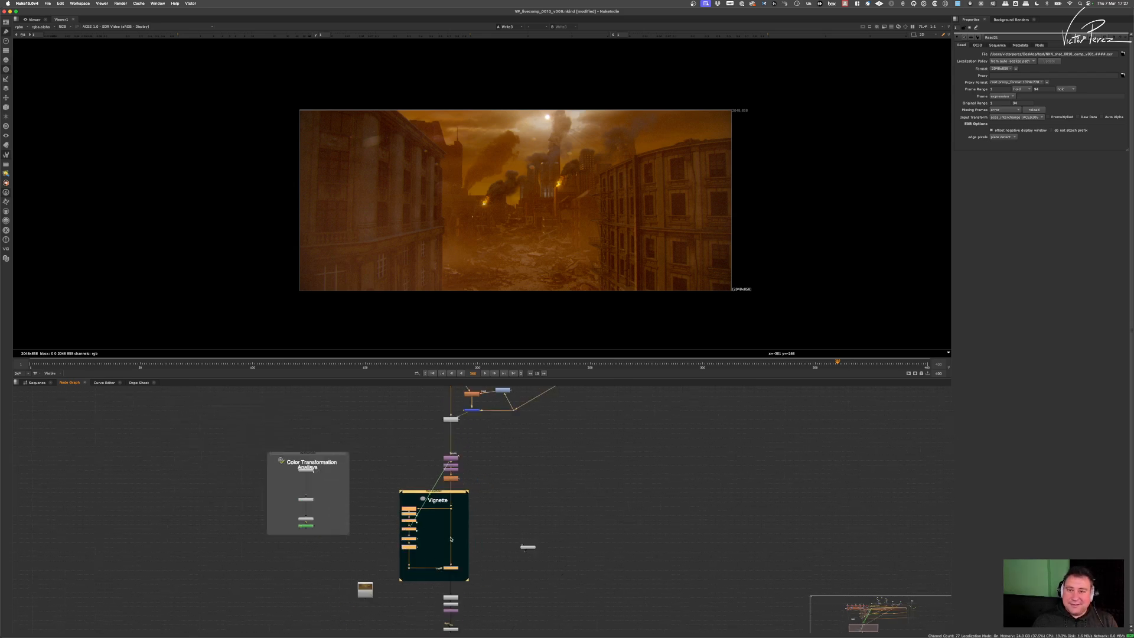
pyautogui.moveTo(467, 570); pyautogui.dragTo(474, 512, button='middle')
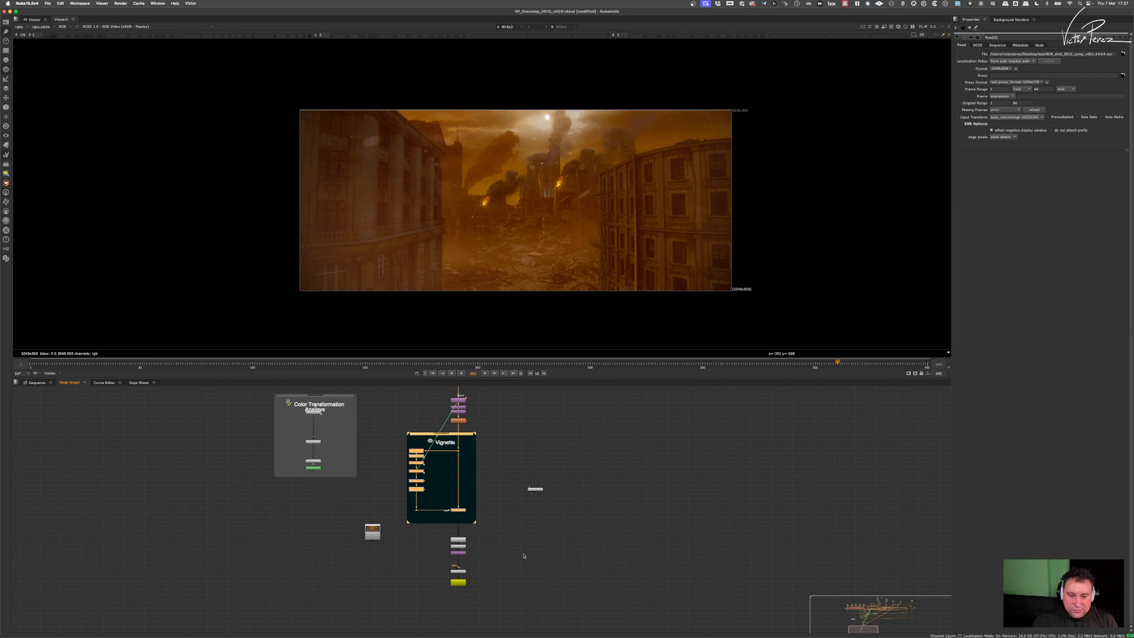
pyautogui.moveTo(540, 490); pyautogui.dragTo(523, 581)
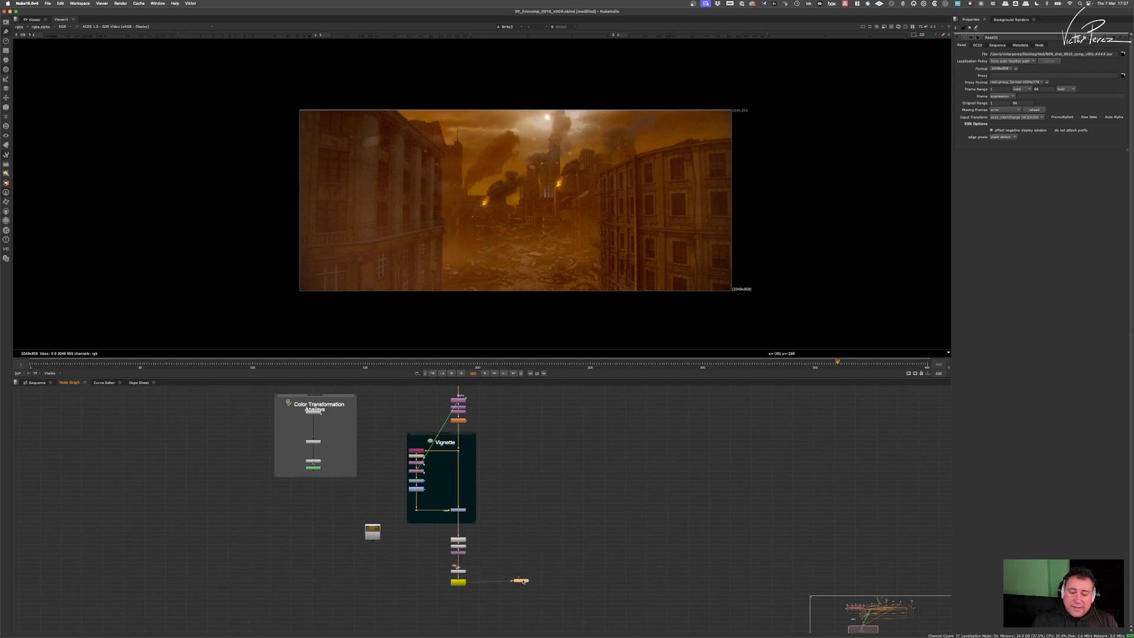